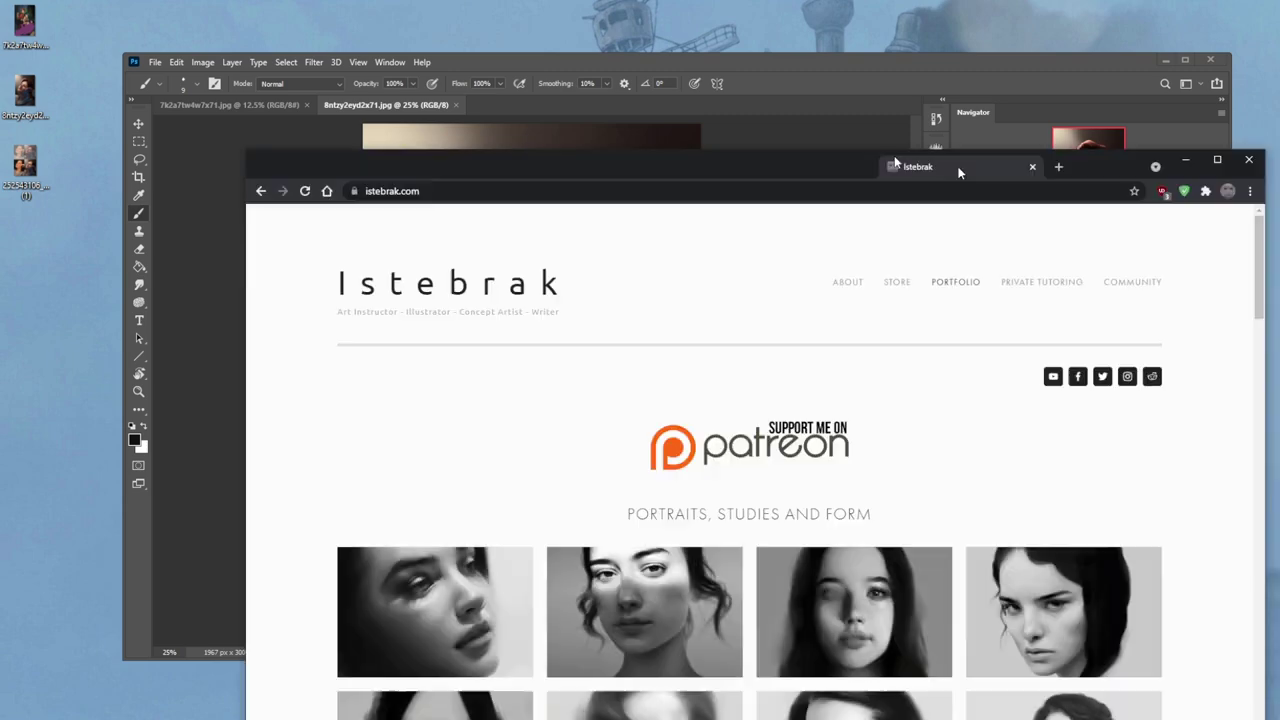
Step: Move the istebrak.com Chrome window up and left so it covers Photoshop
left_click_drag(954, 167, 849, 40)
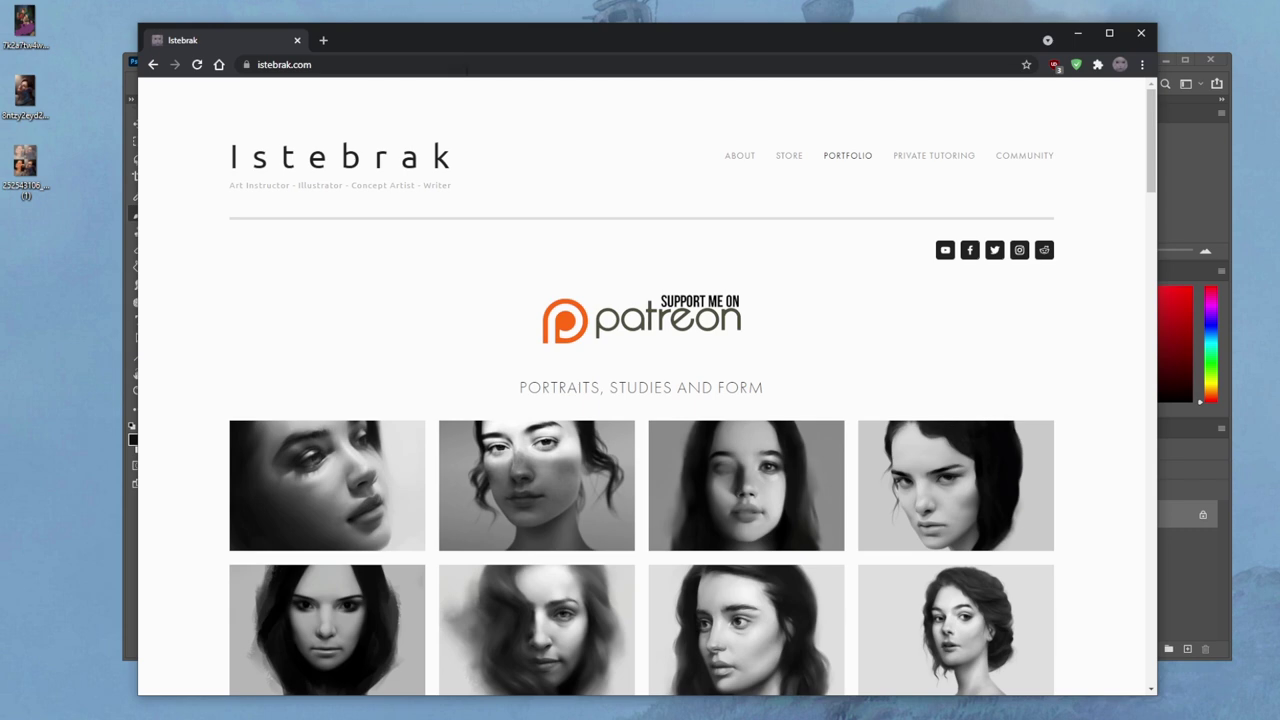
Step: Open r/istebrak in a new tab using the Reddit icon on istebrak.com
left_click(1044, 251)
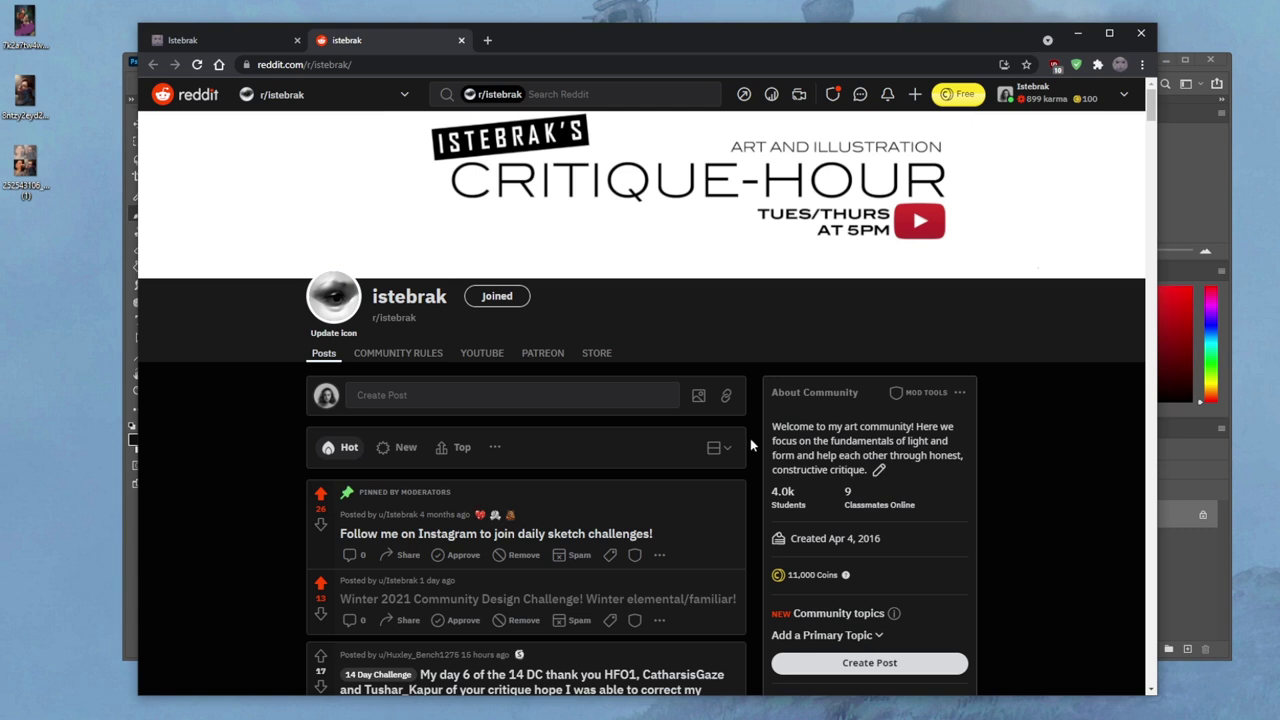
Step: Scroll the r/istebrak feed and open the 'Winter 2021 Community Design Challenge' post
scroll(750, 446, "down", 2)
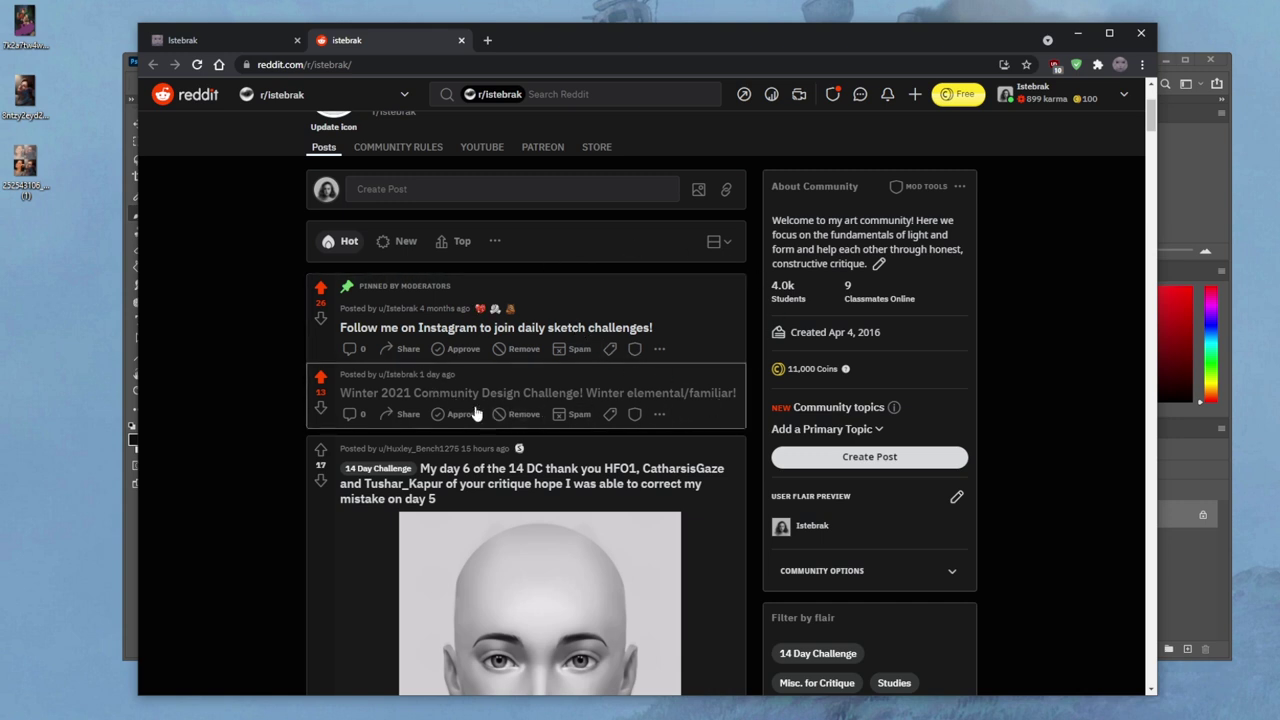
left_click(535, 377)
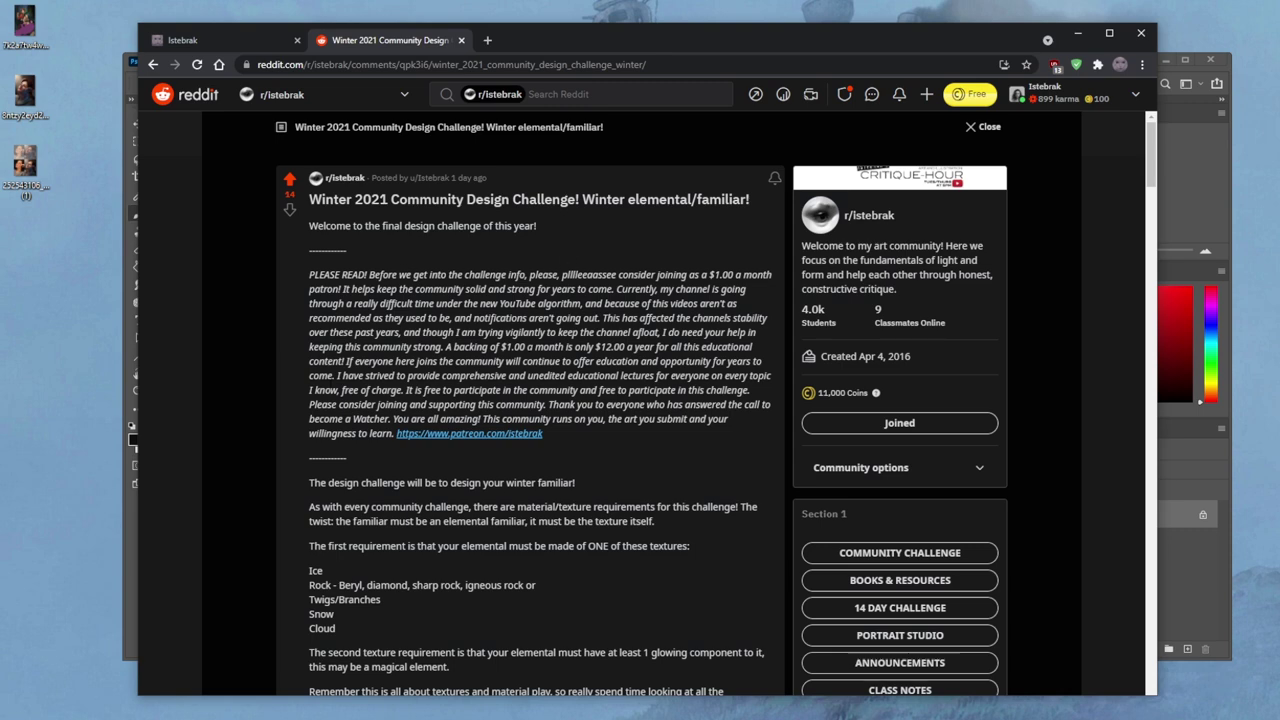
scroll(606, 336, "down", 3)
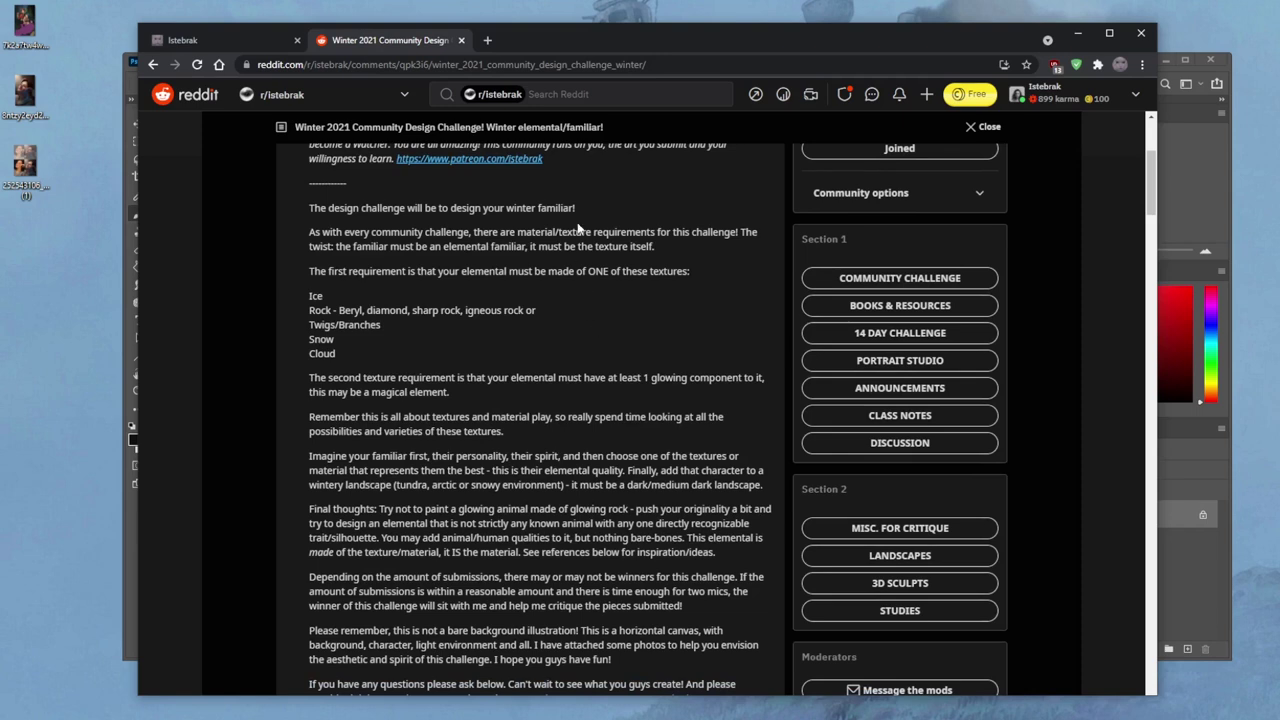
left_click_drag(576, 208, 284, 210)
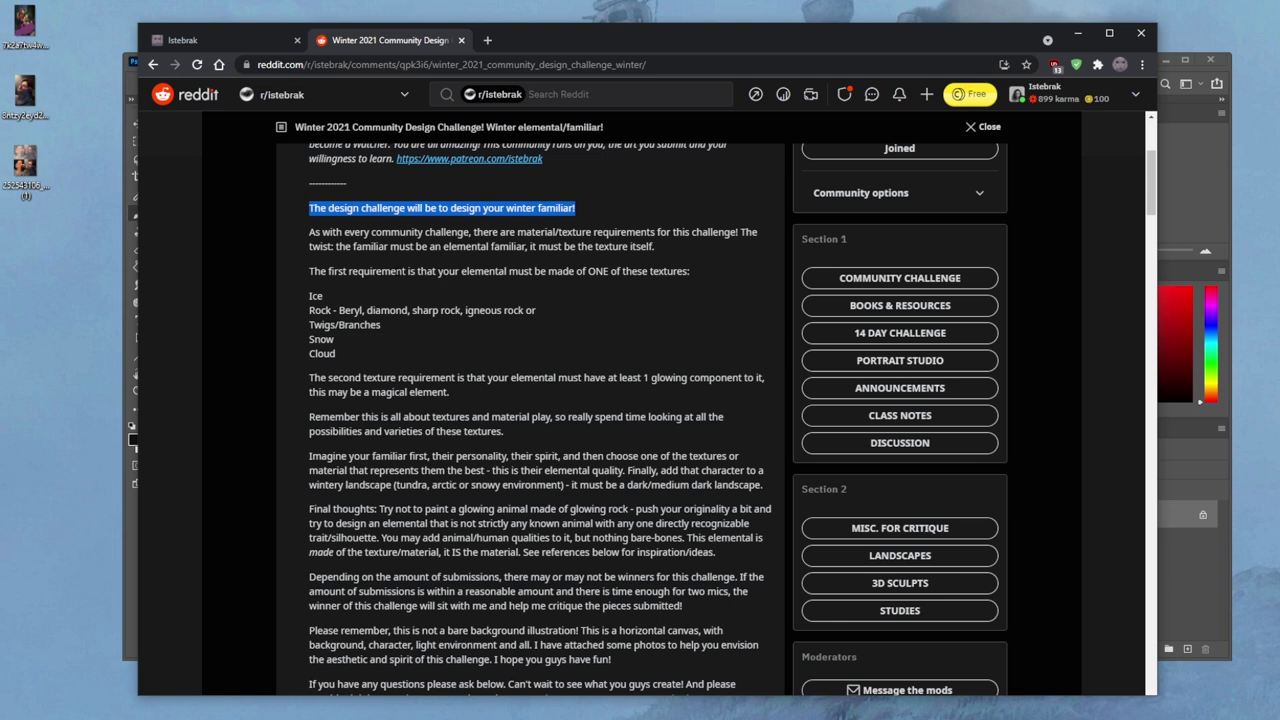
left_click_drag(587, 271, 620, 271)
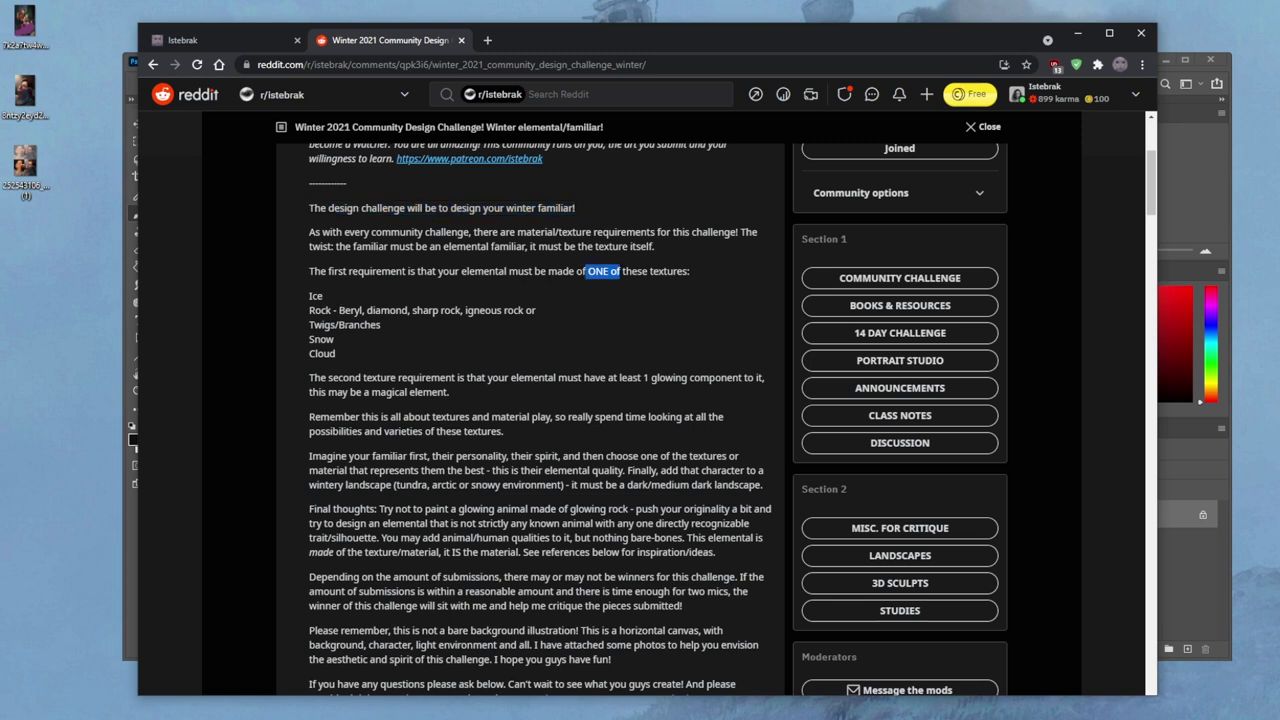
left_click_drag(339, 311, 541, 312)
left_click(541, 310)
double_click(530, 310)
left_click(530, 310)
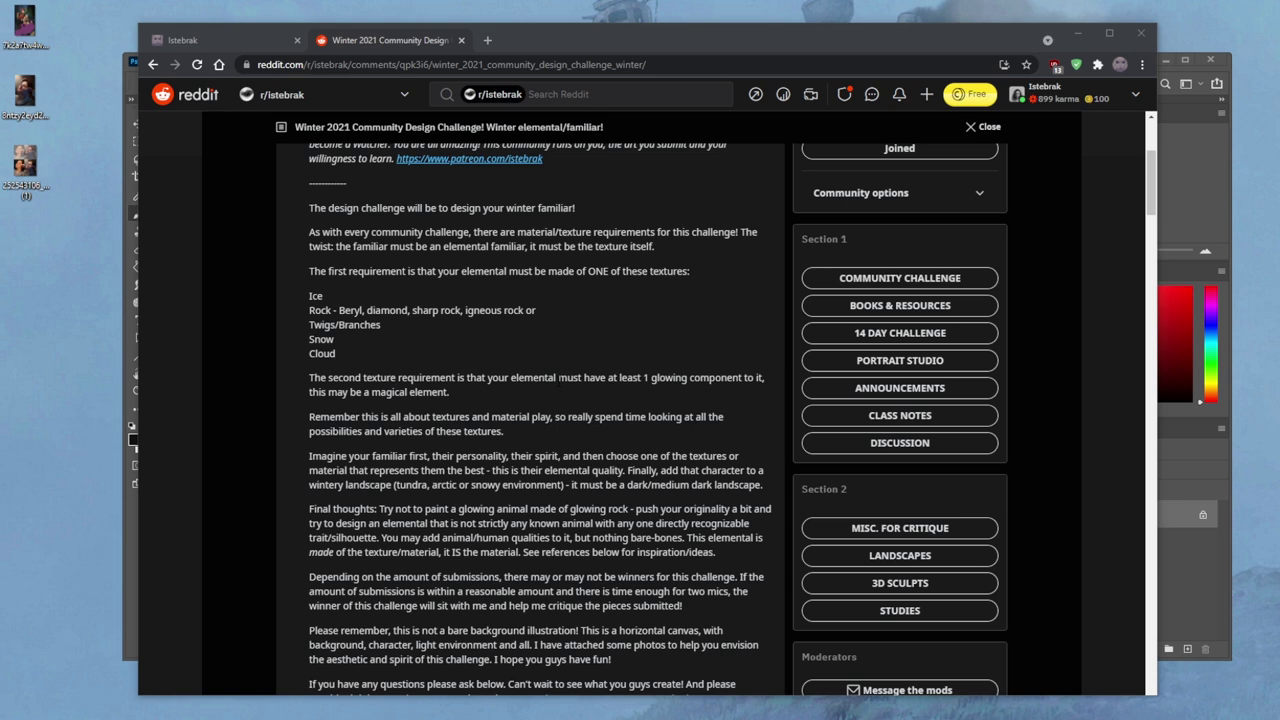
left_click(538, 389)
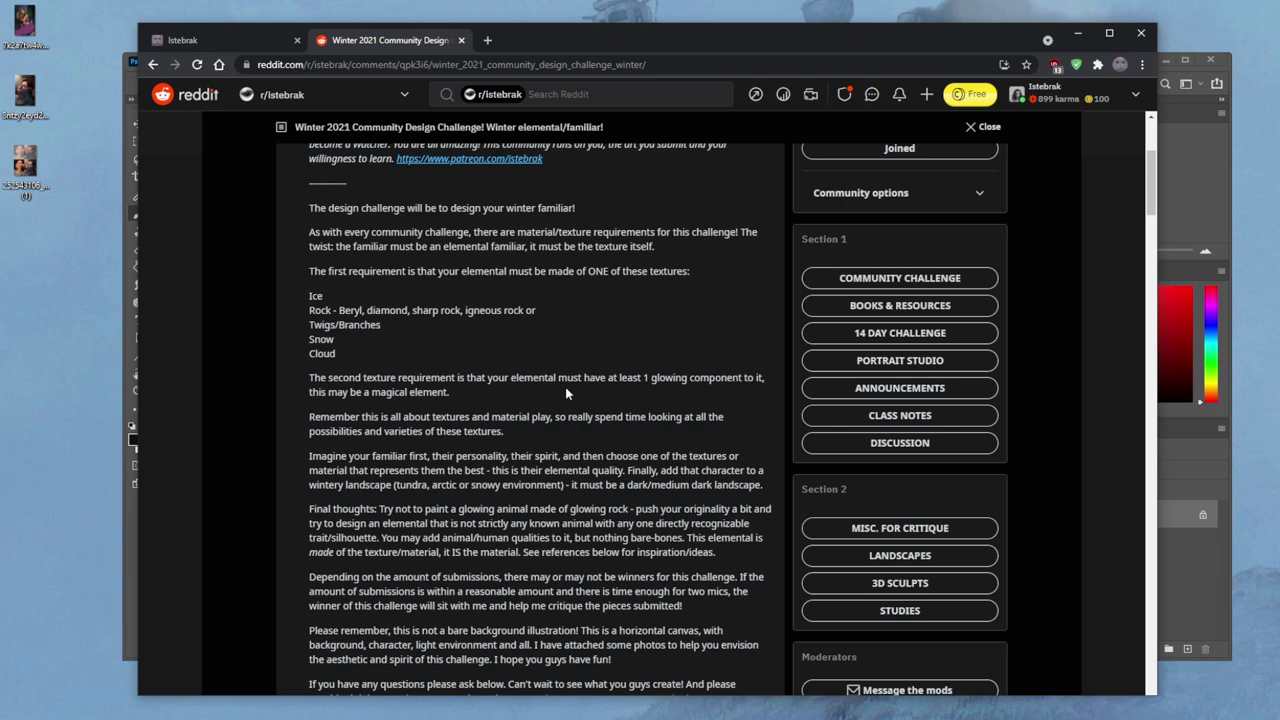
scroll(565, 393, "down", 1)
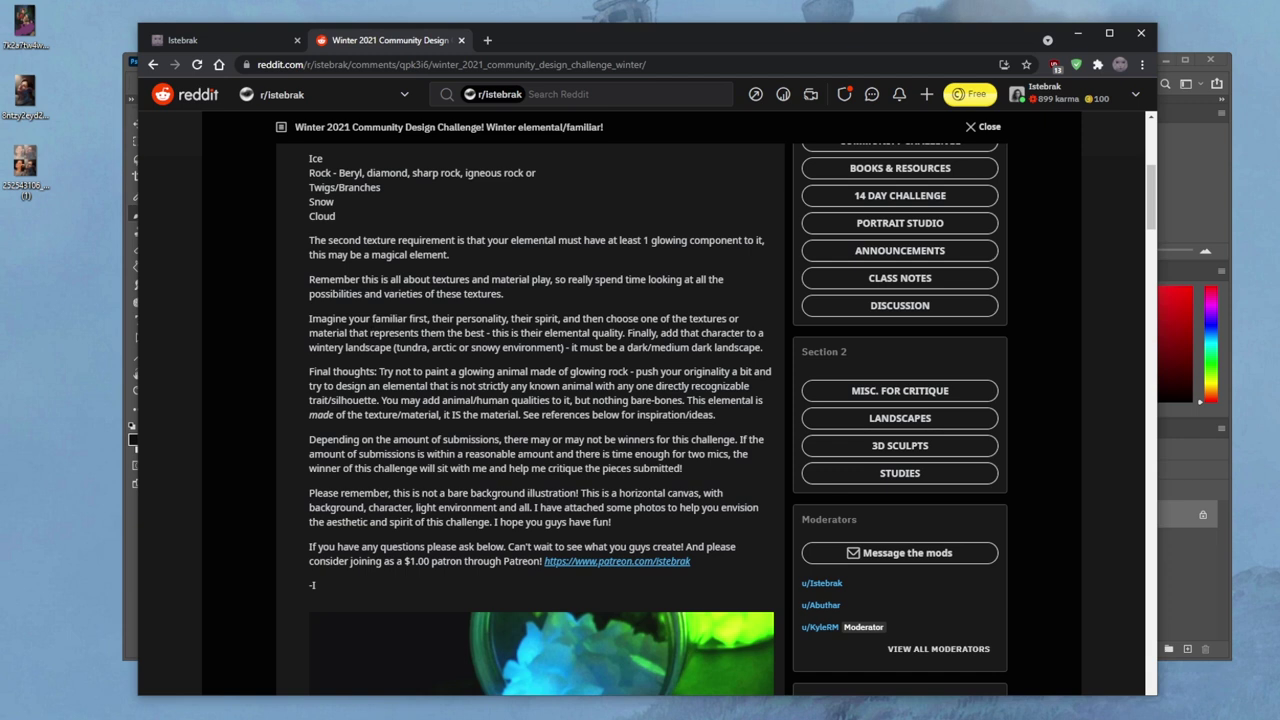
Step: Select 'it must be a dark/medium dark landscape.' and scroll down to the reference photos
left_click_drag(568, 347, 764, 354)
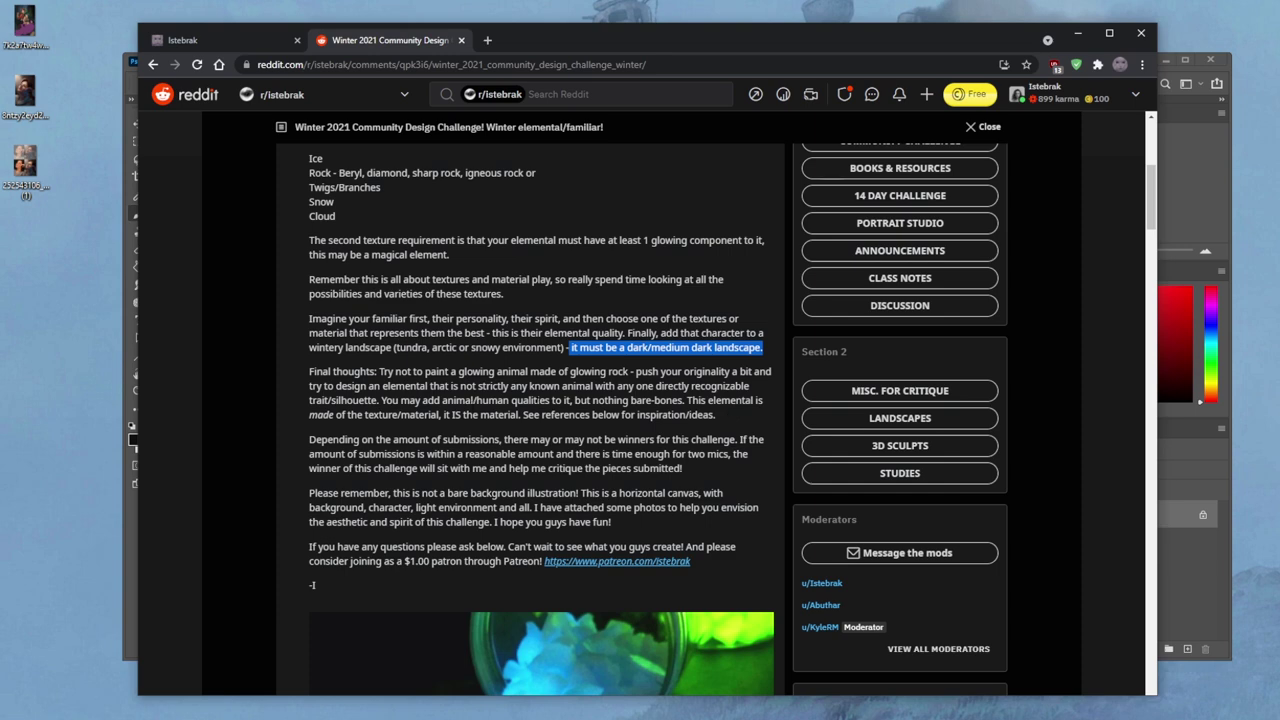
scroll(606, 329, "down", 10)
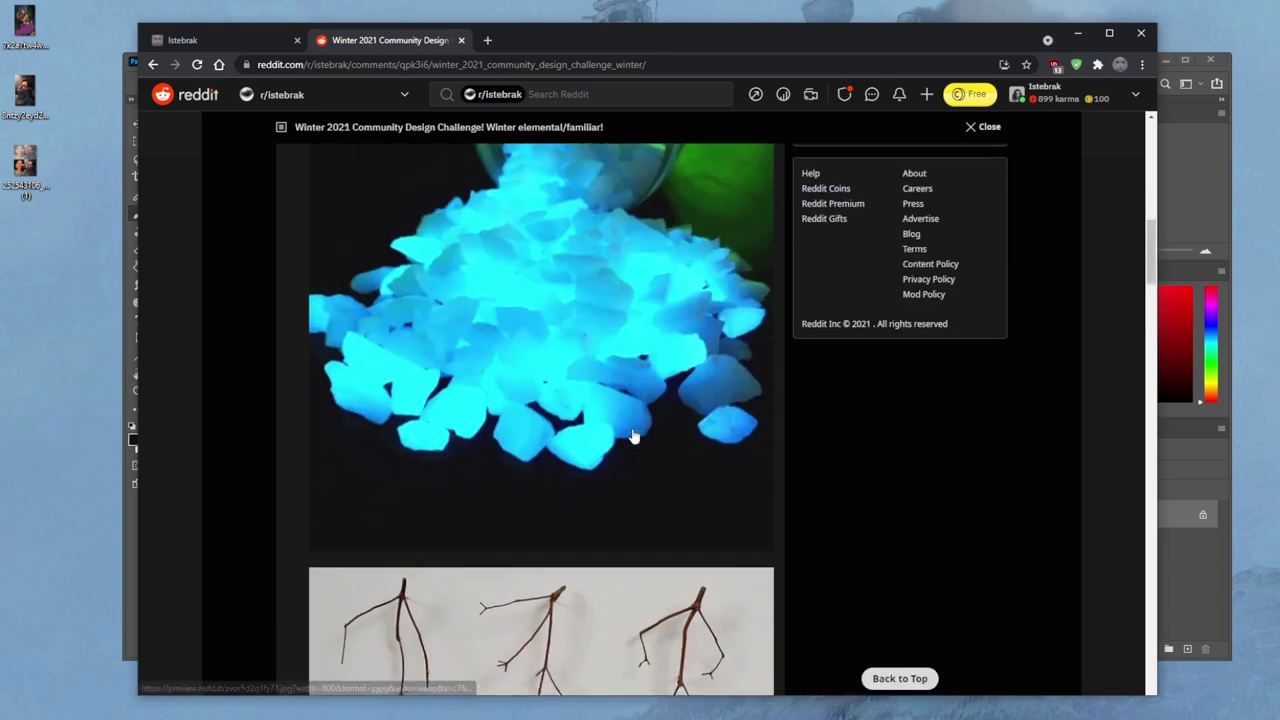
Step: Scroll back up and highlight the word 'ONE' in the first requirement
scroll(729, 371, "up", 1)
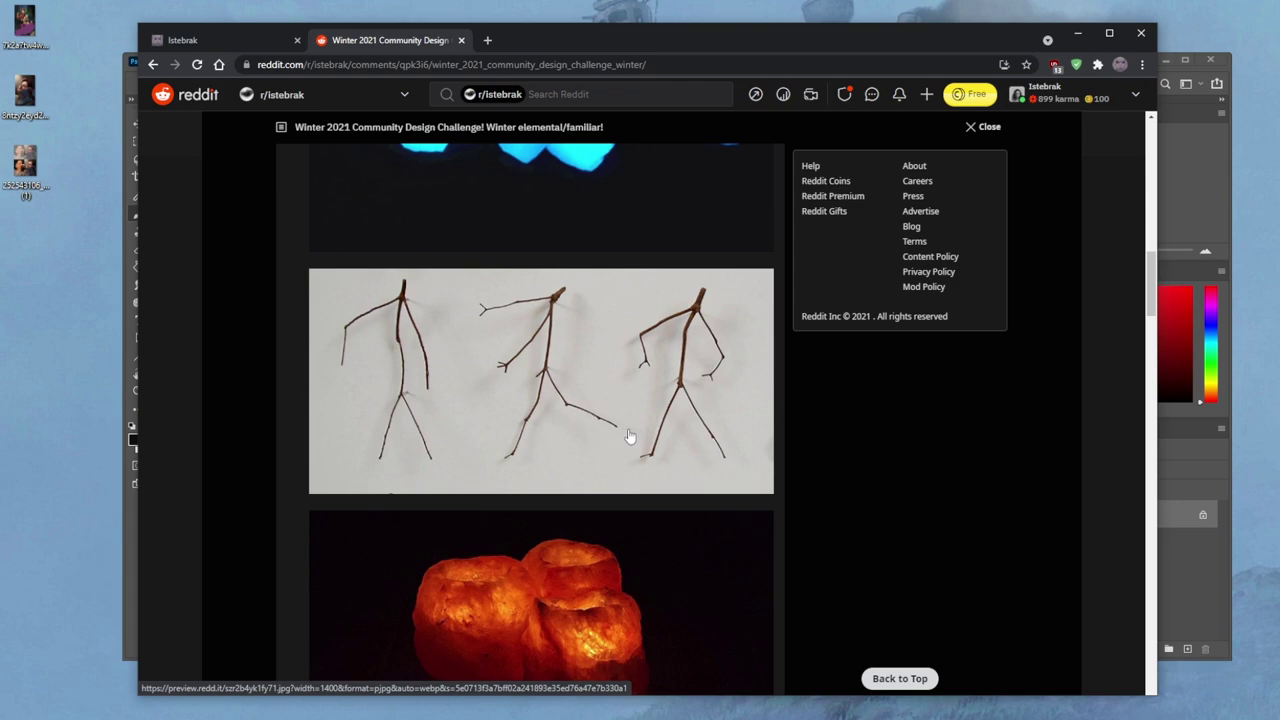
scroll(630, 436, "up", 10)
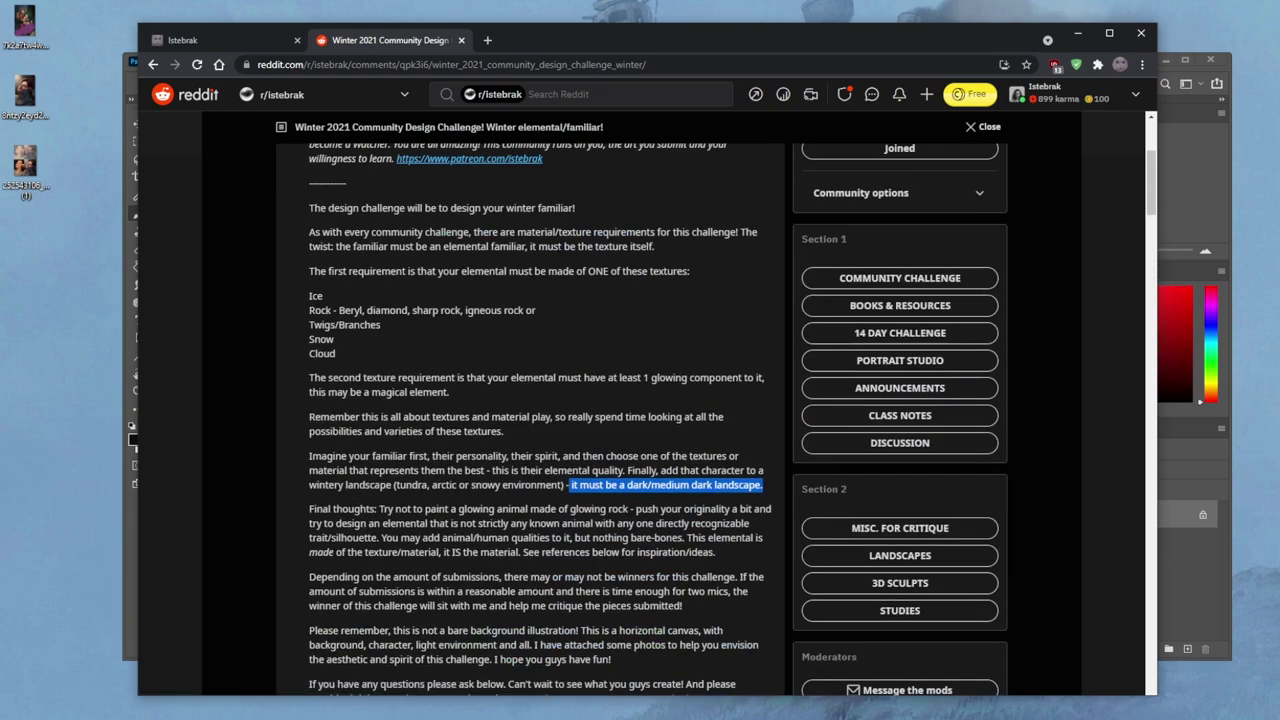
double_click(597, 271)
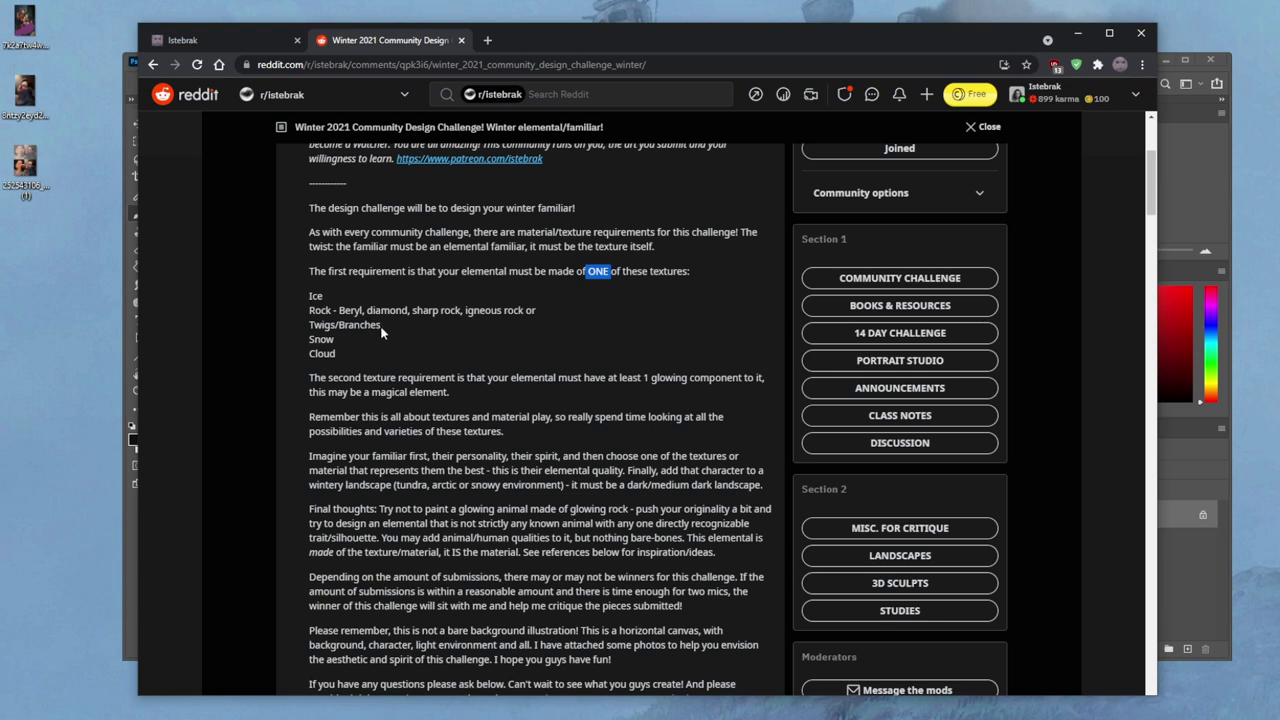
Step: Highlight the 'not a bare background illustration' note and move on to the glowing-rock reference photos
scroll(559, 432, "down", 5)
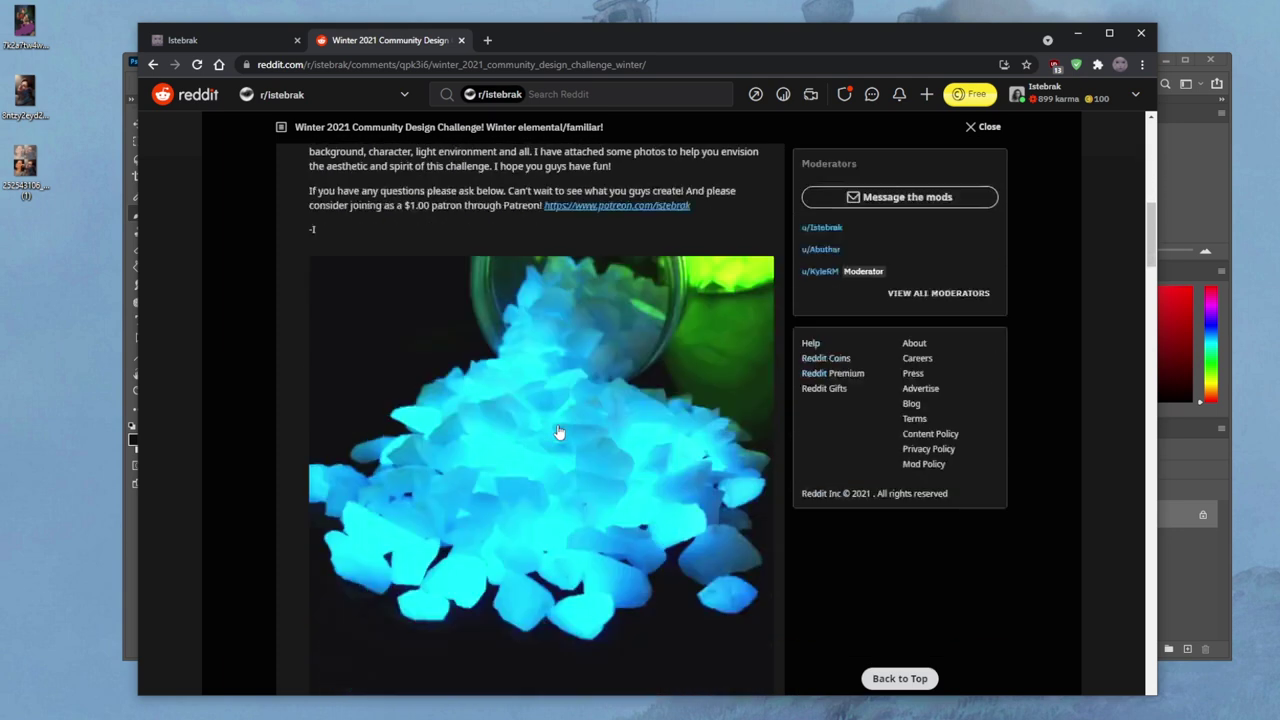
scroll(559, 432, "down", 9)
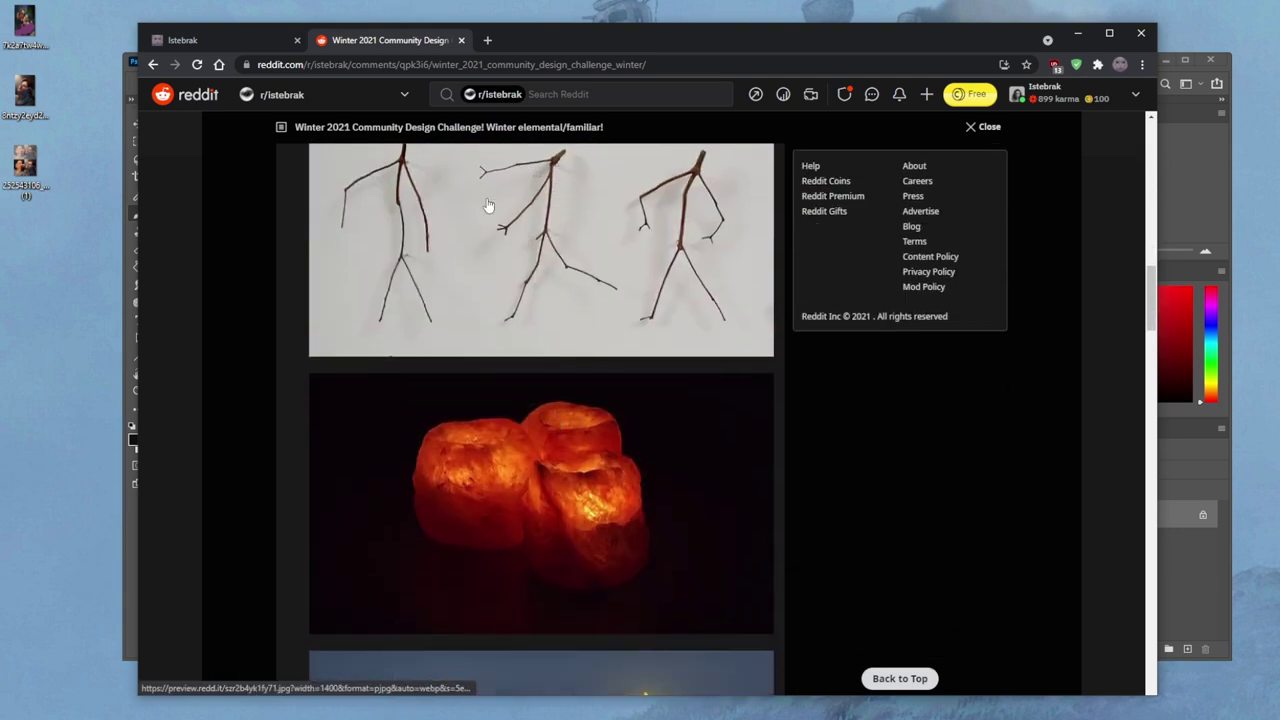
scroll(580, 330, "up", 1)
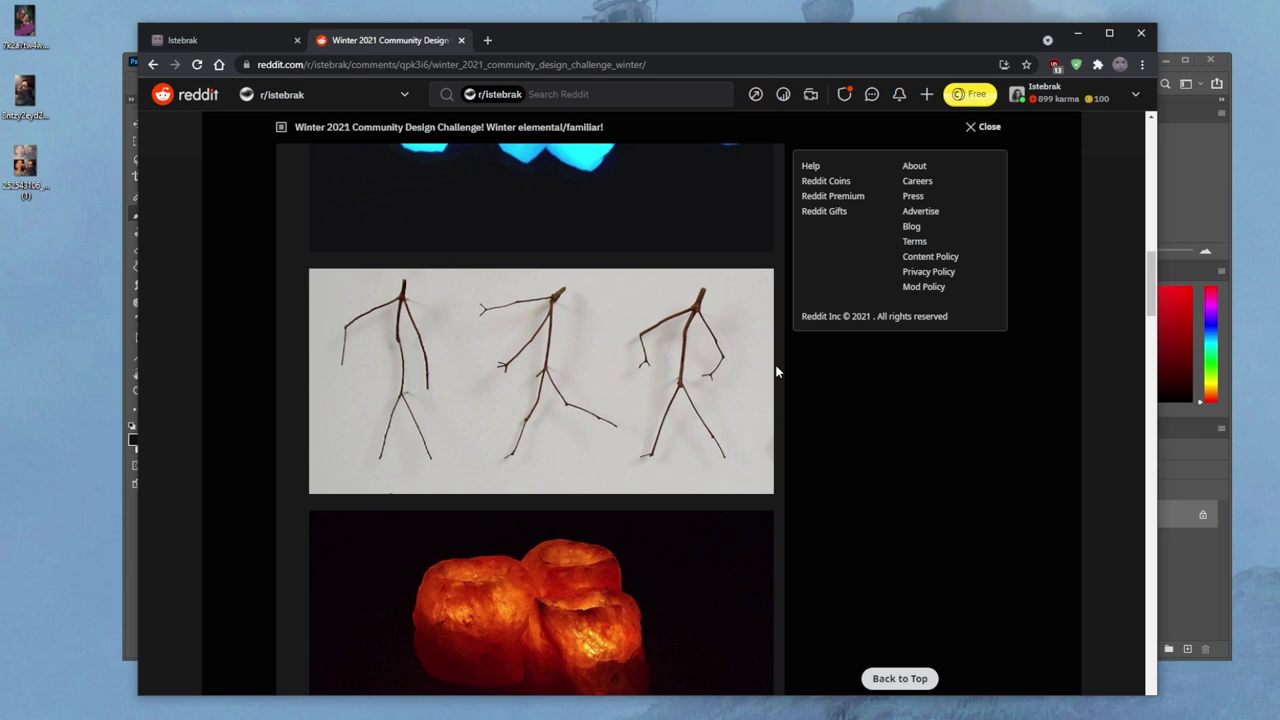
scroll(776, 372, "up", 3)
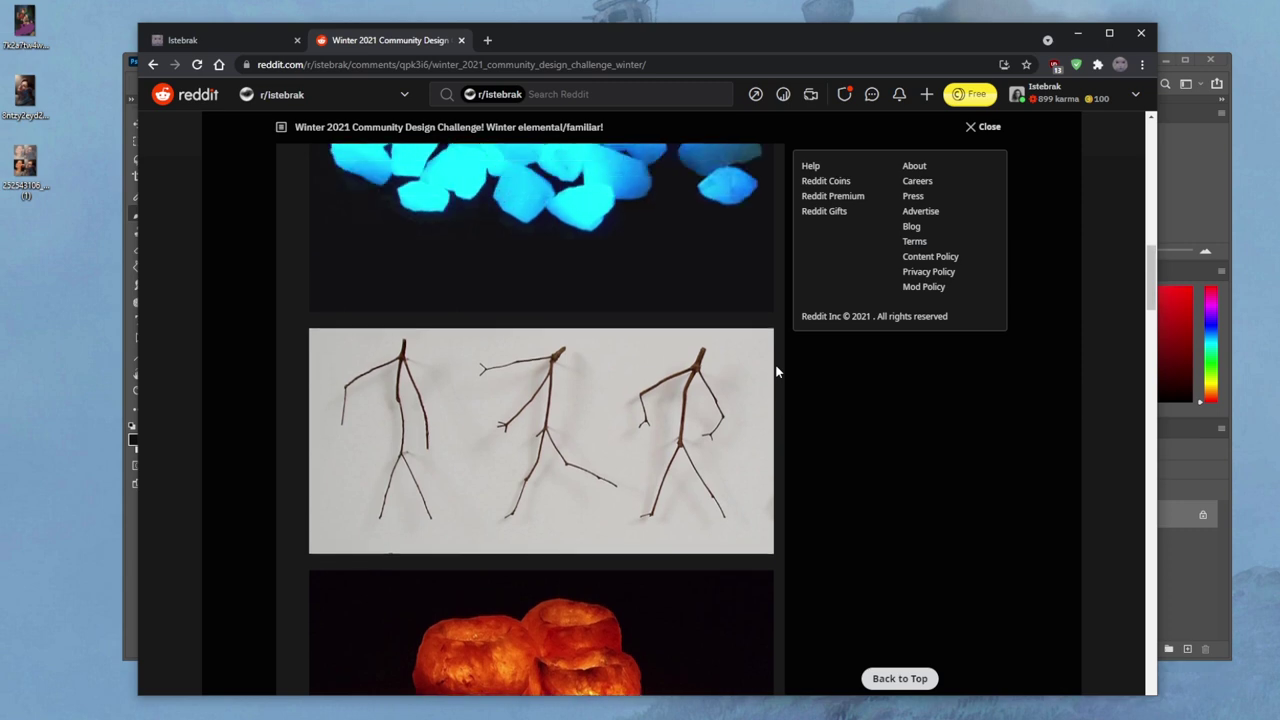
scroll(776, 372, "up", 5)
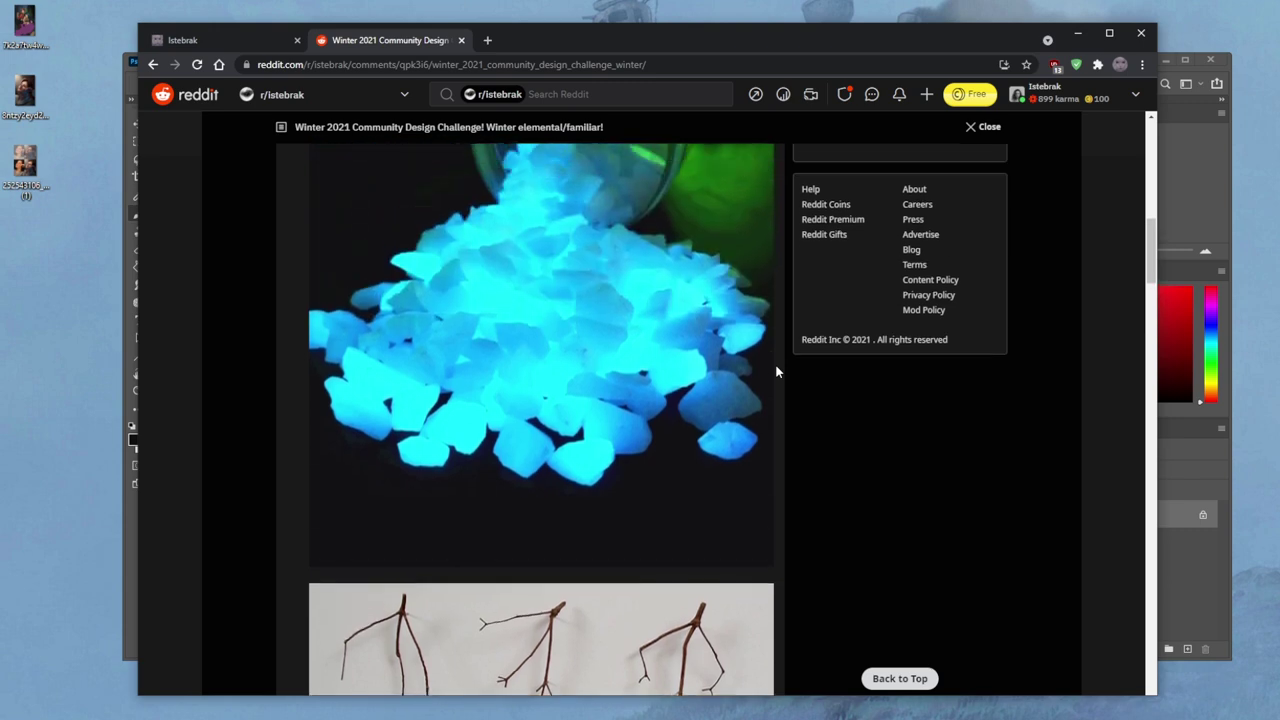
scroll(776, 372, "up", 3)
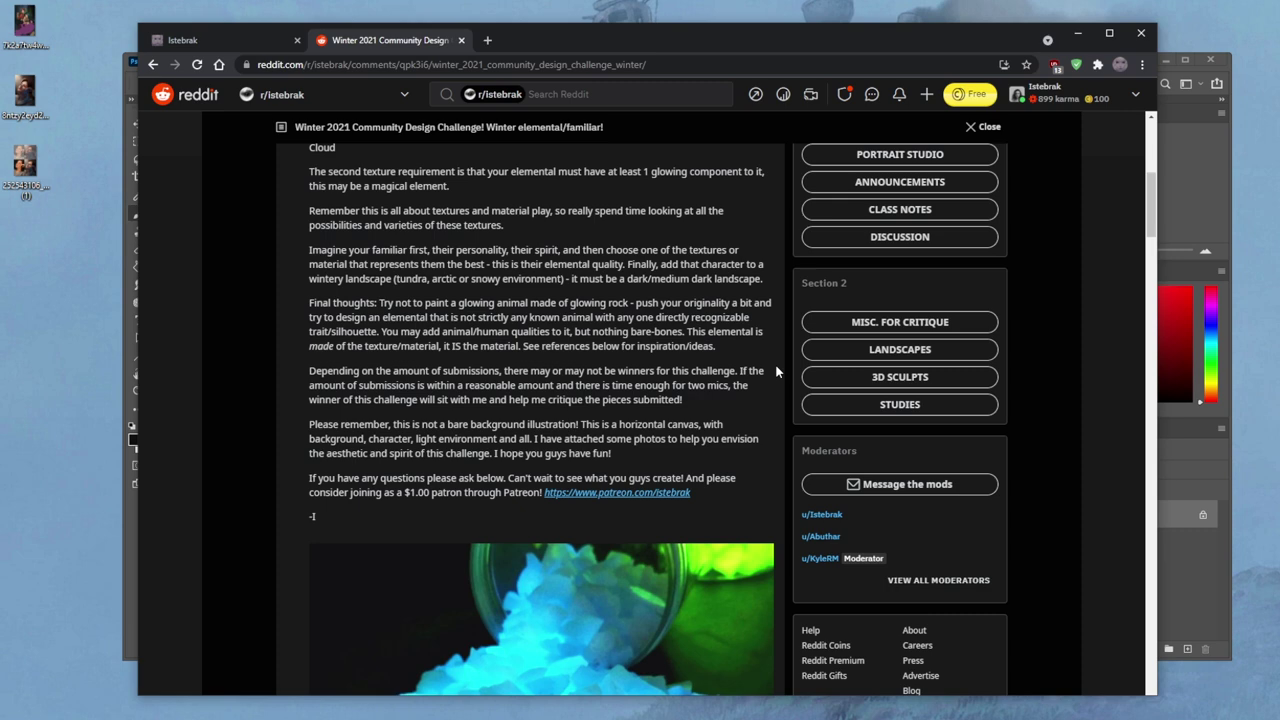
scroll(776, 371, "down", 2)
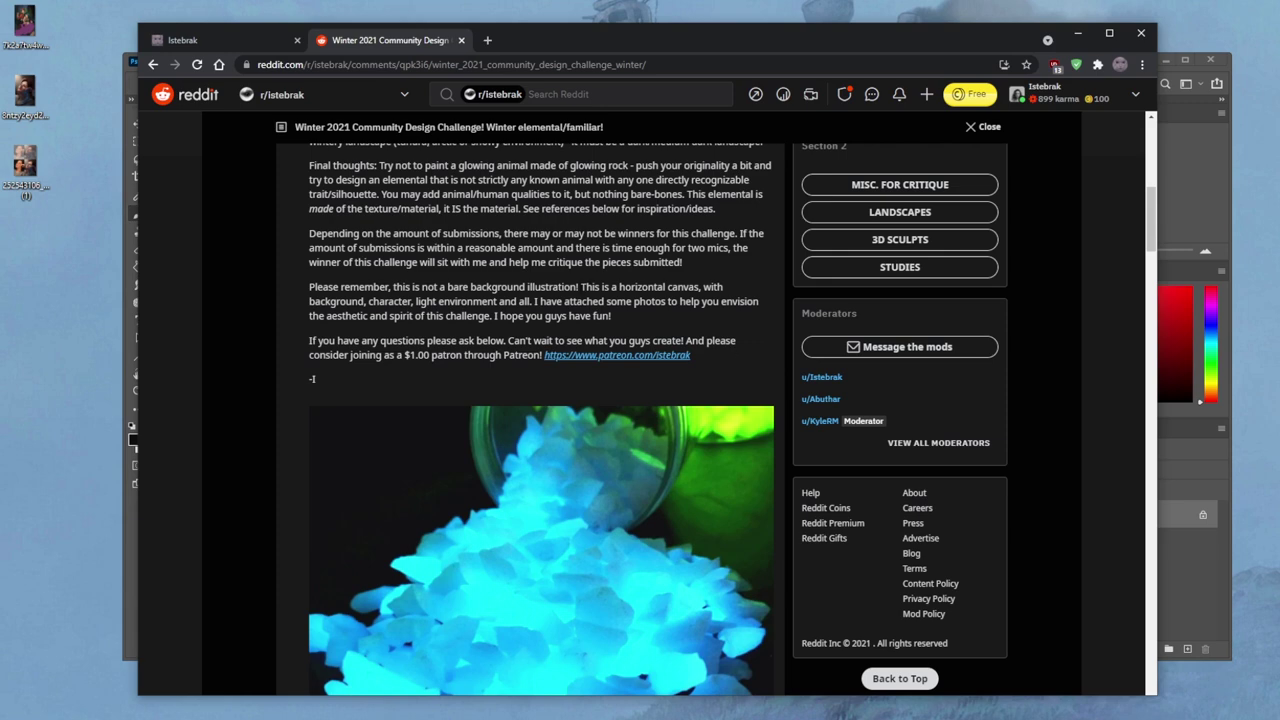
left_click_drag(579, 288, 496, 288)
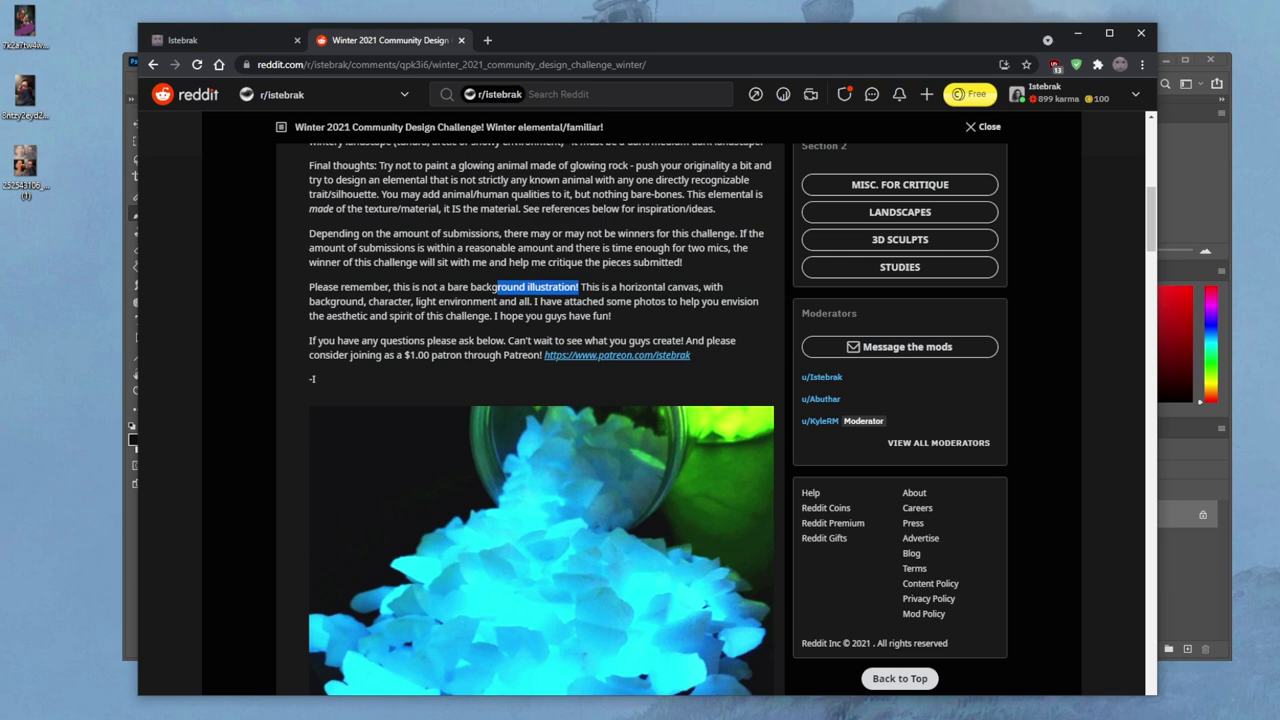
scroll(737, 363, "down", 5)
scroll(714, 349, "up", 2)
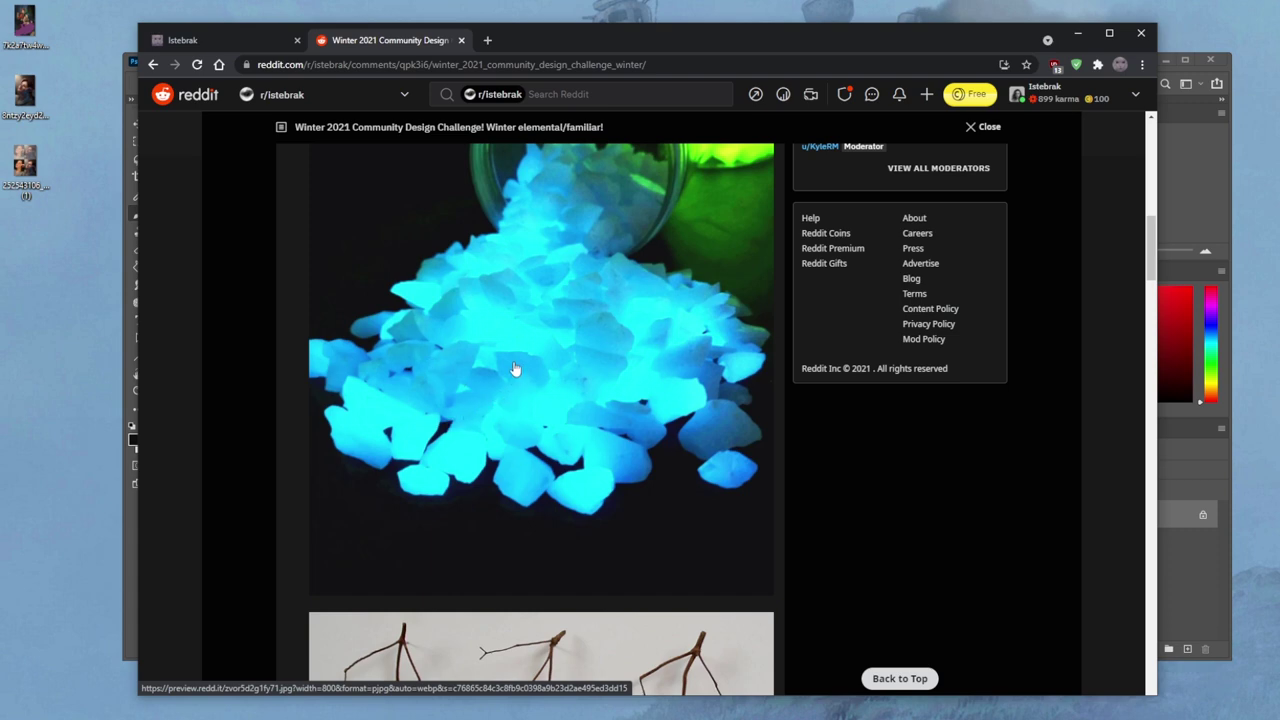
scroll(591, 310, "down", 8)
scroll(591, 313, "down", 3)
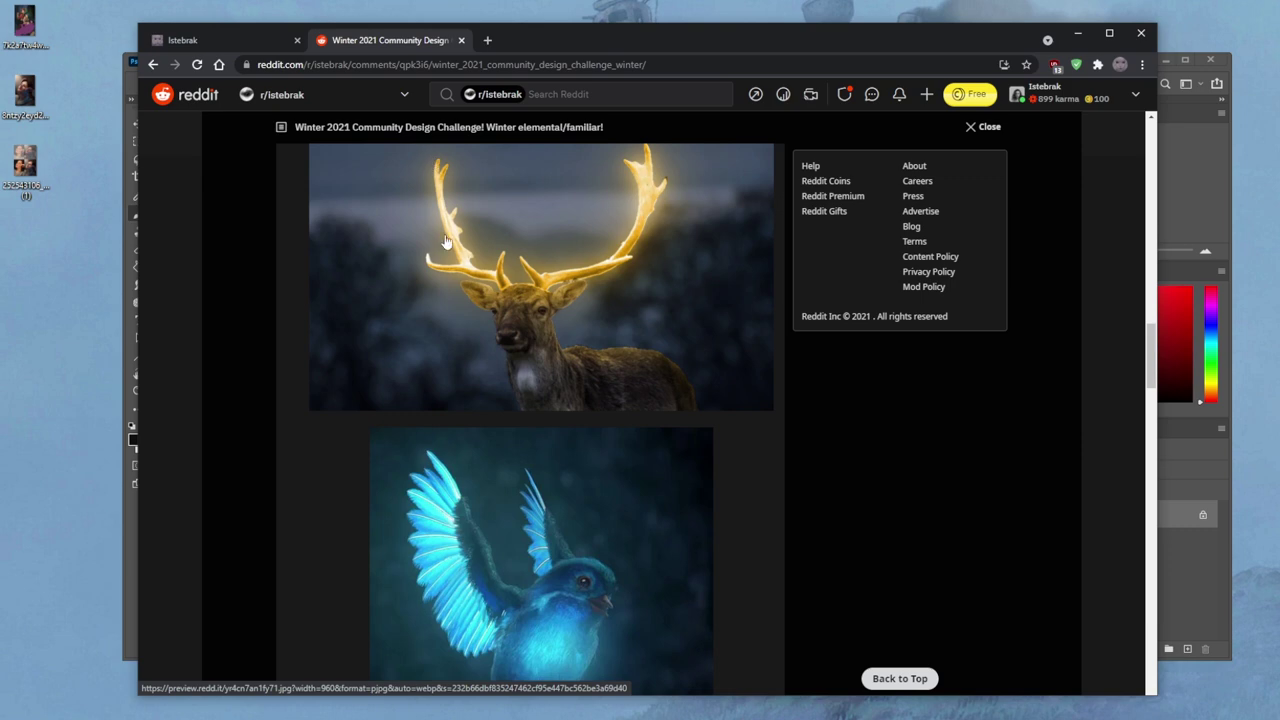
scroll(615, 362, "down", 3)
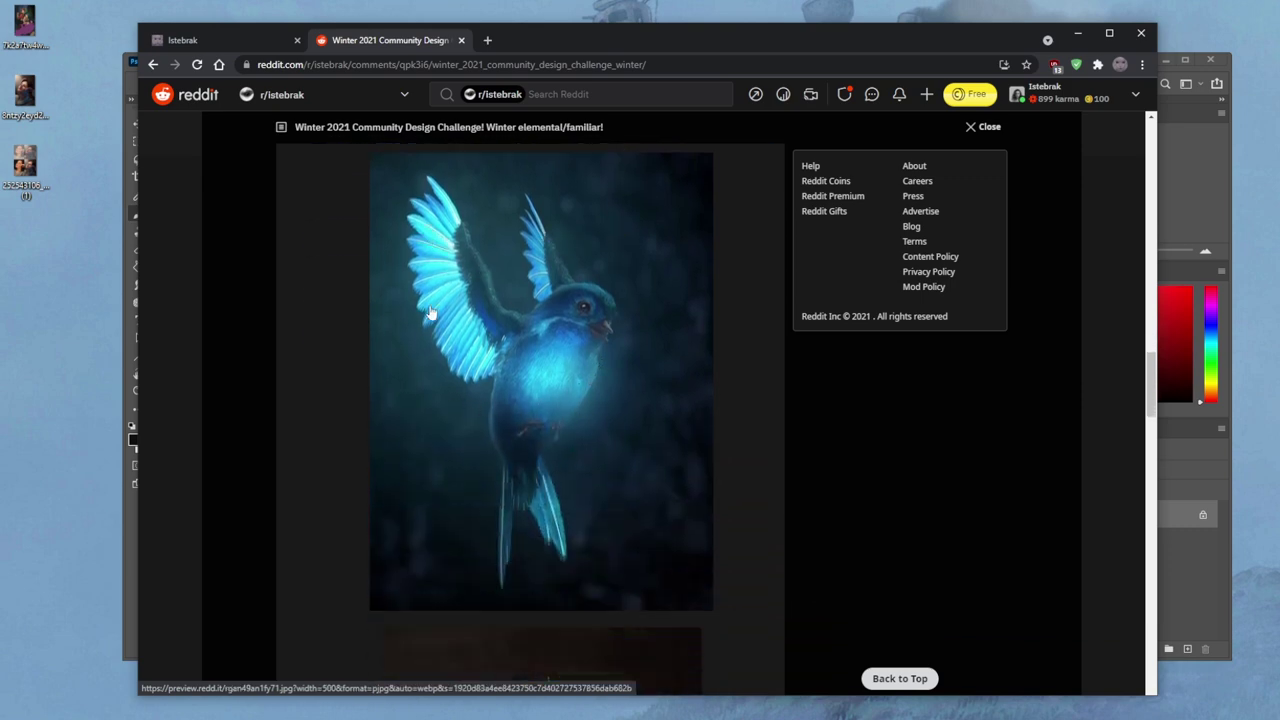
scroll(617, 391, "up", 3)
scroll(669, 486, "down", 10)
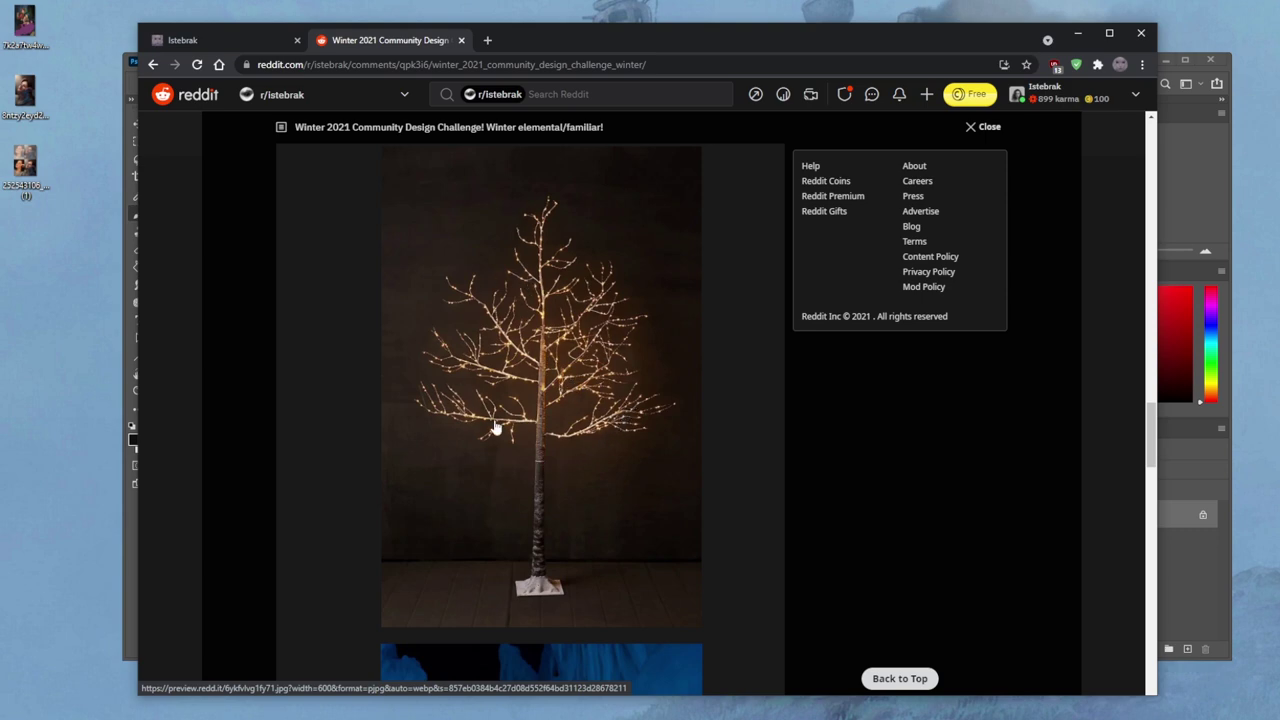
scroll(586, 406, "down", 3)
scroll(586, 406, "down", 2)
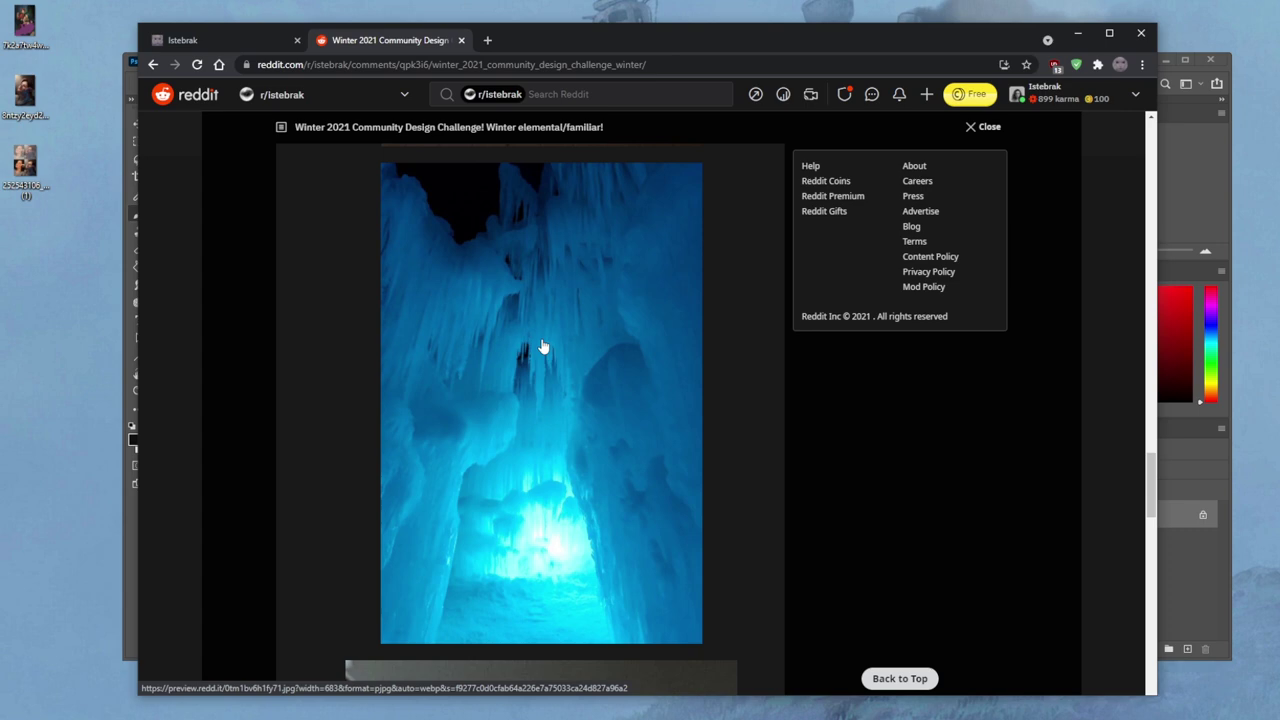
scroll(541, 347, "down", 1)
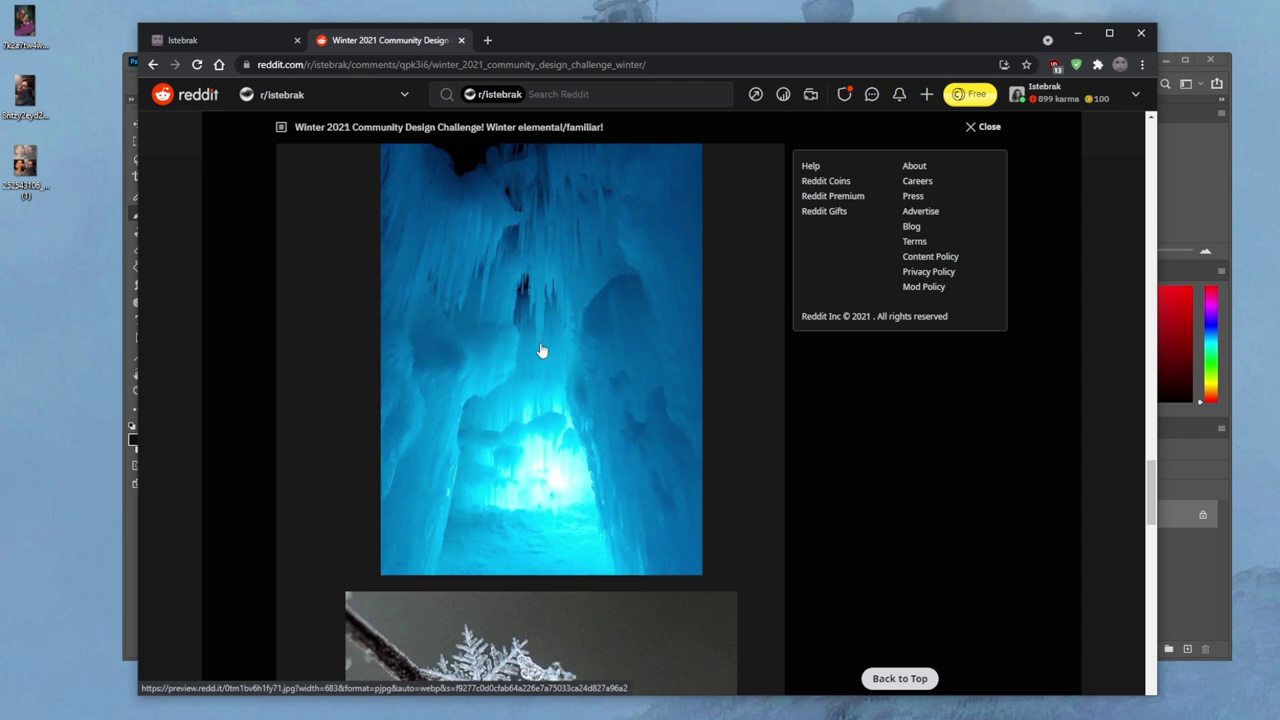
scroll(541, 350, "down", 1)
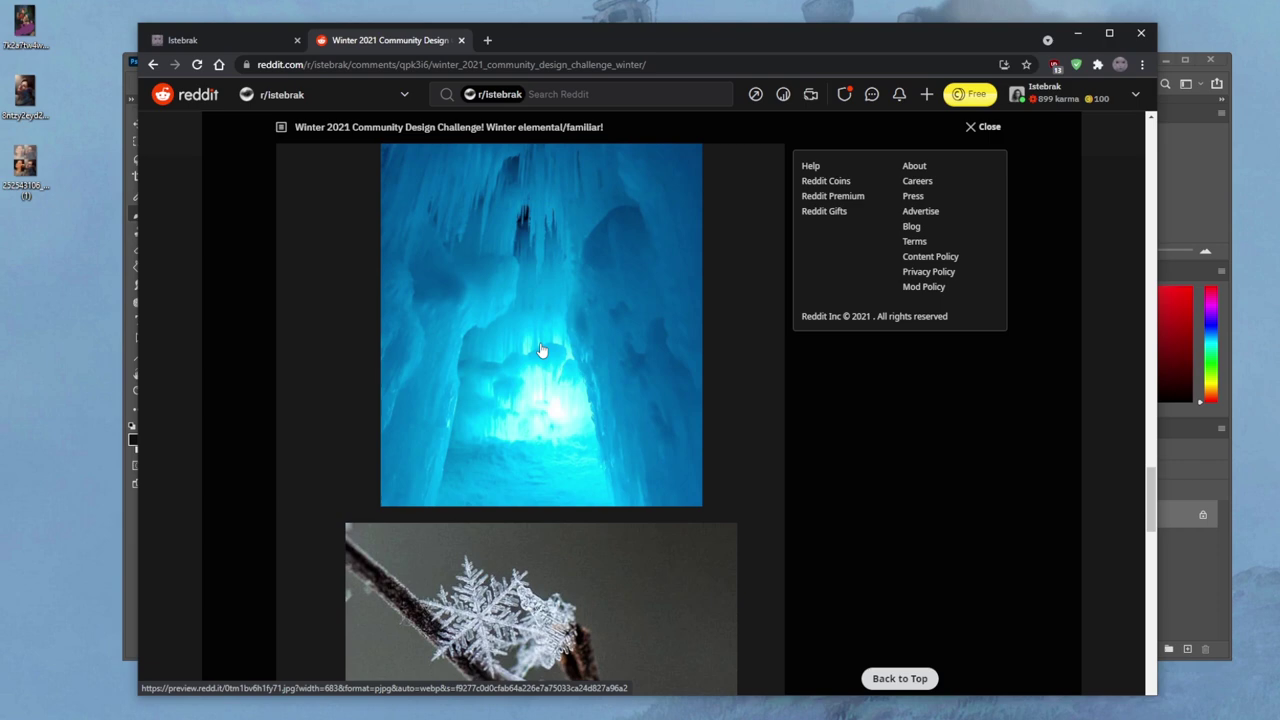
scroll(540, 350, "down", 3)
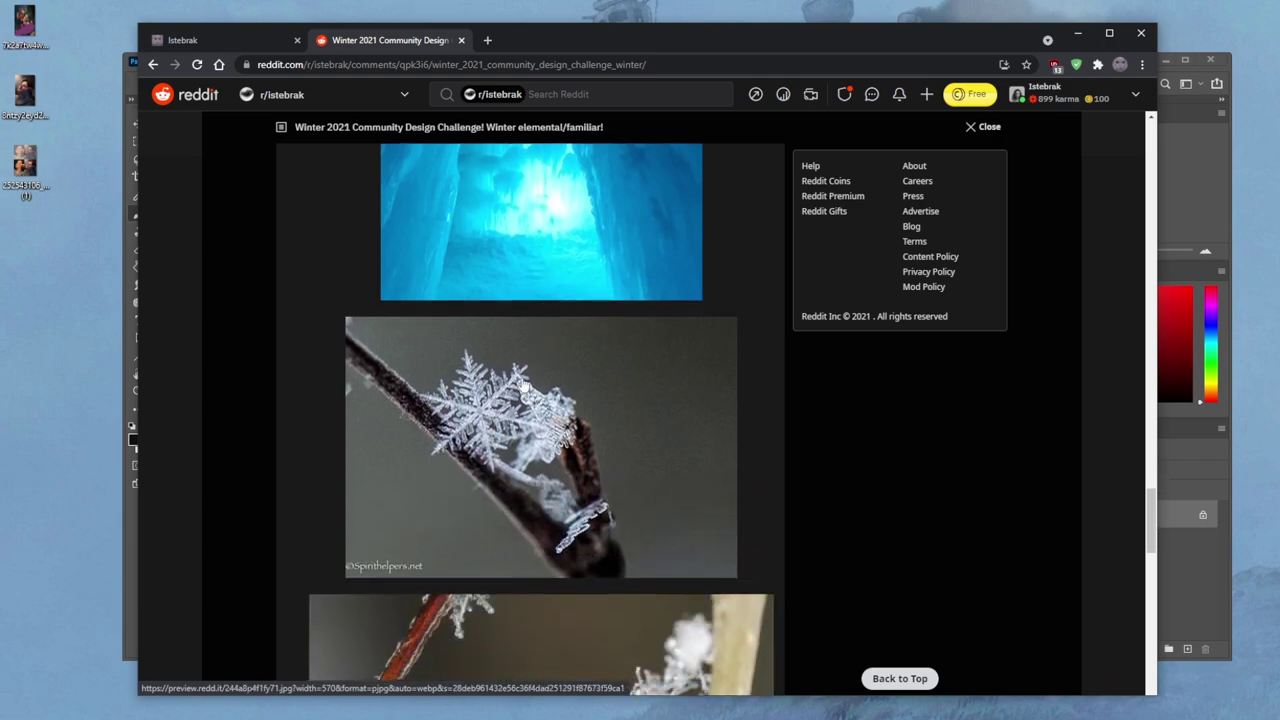
scroll(580, 511, "down", 2)
scroll(580, 511, "down", 2)
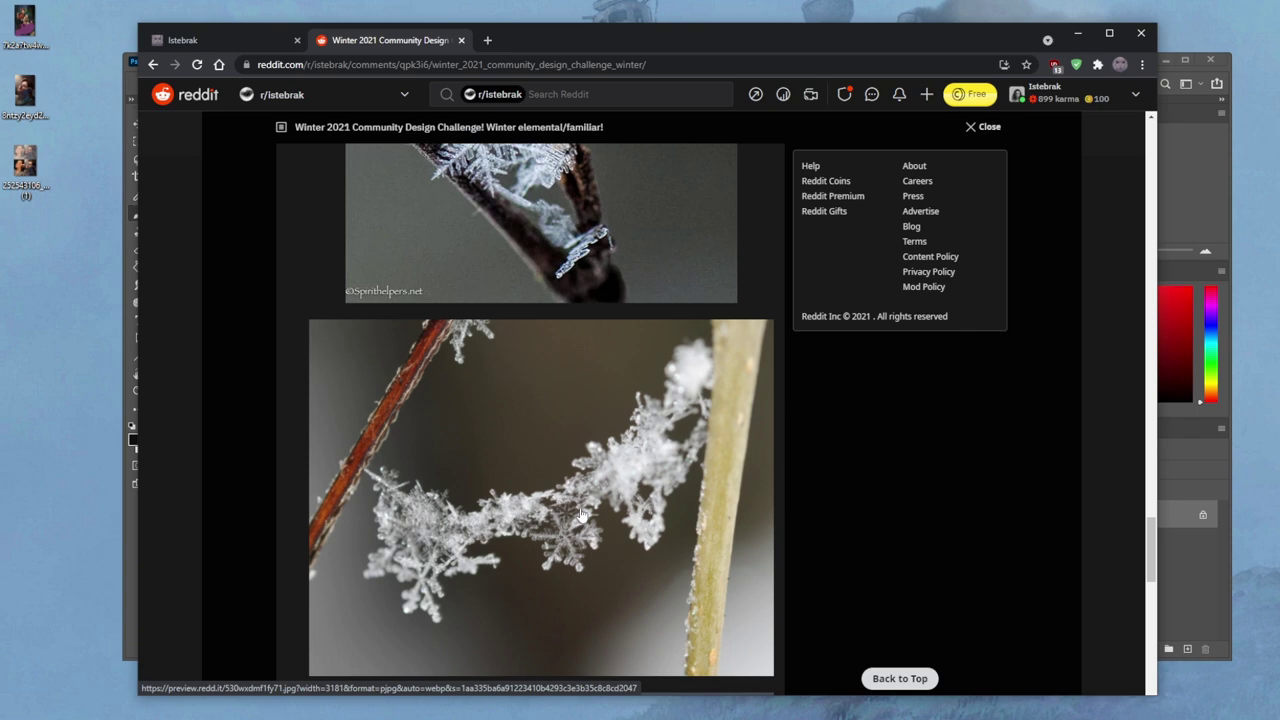
scroll(580, 513, "down", 1)
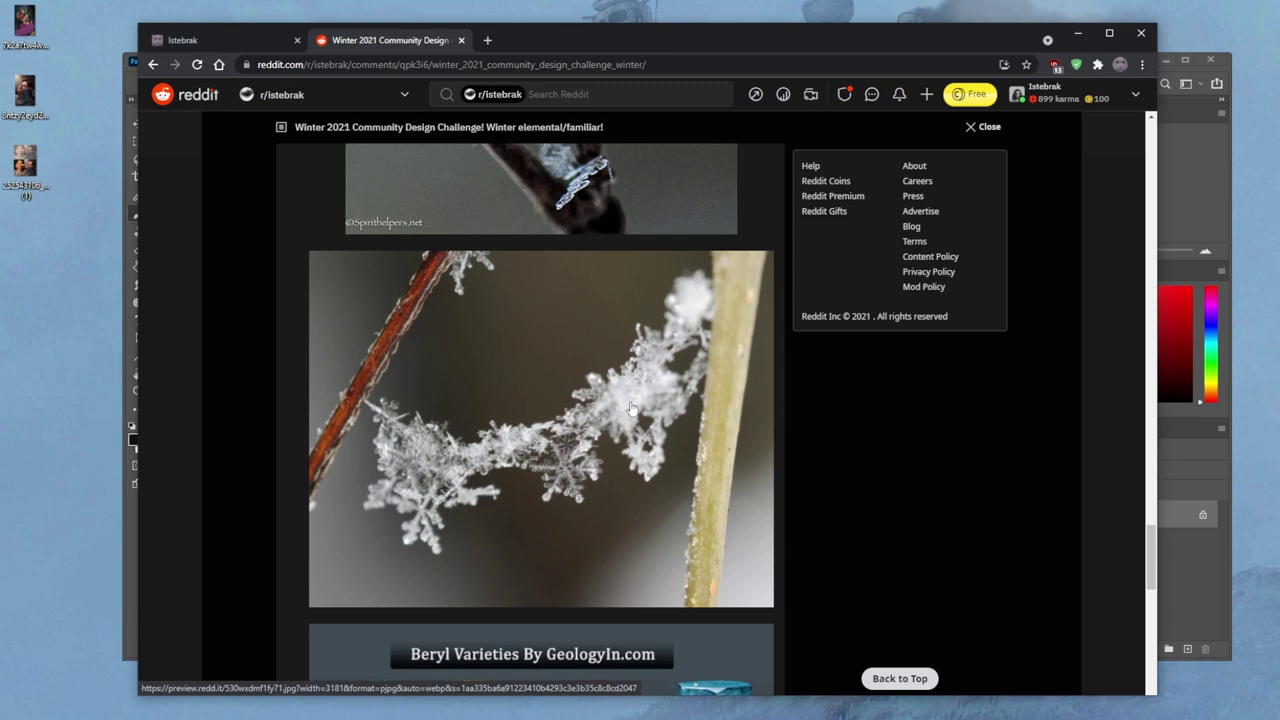
scroll(463, 413, "down", 5)
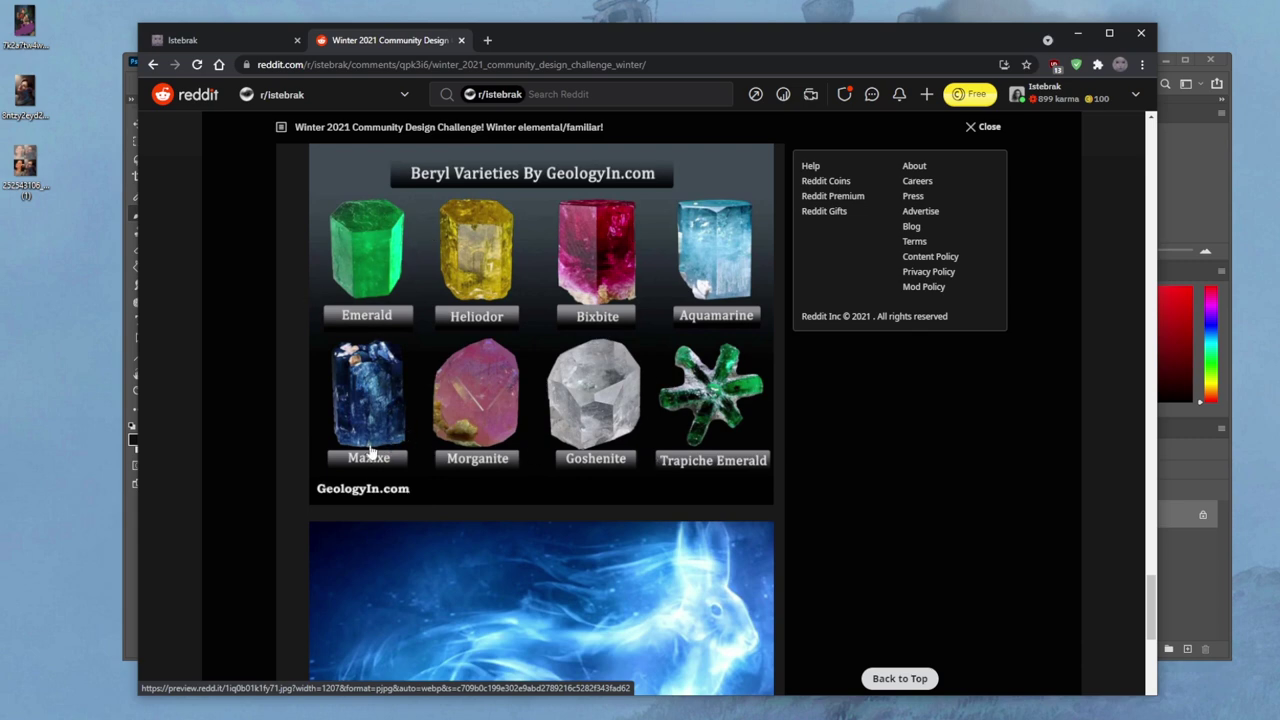
scroll(630, 430, "down", 1)
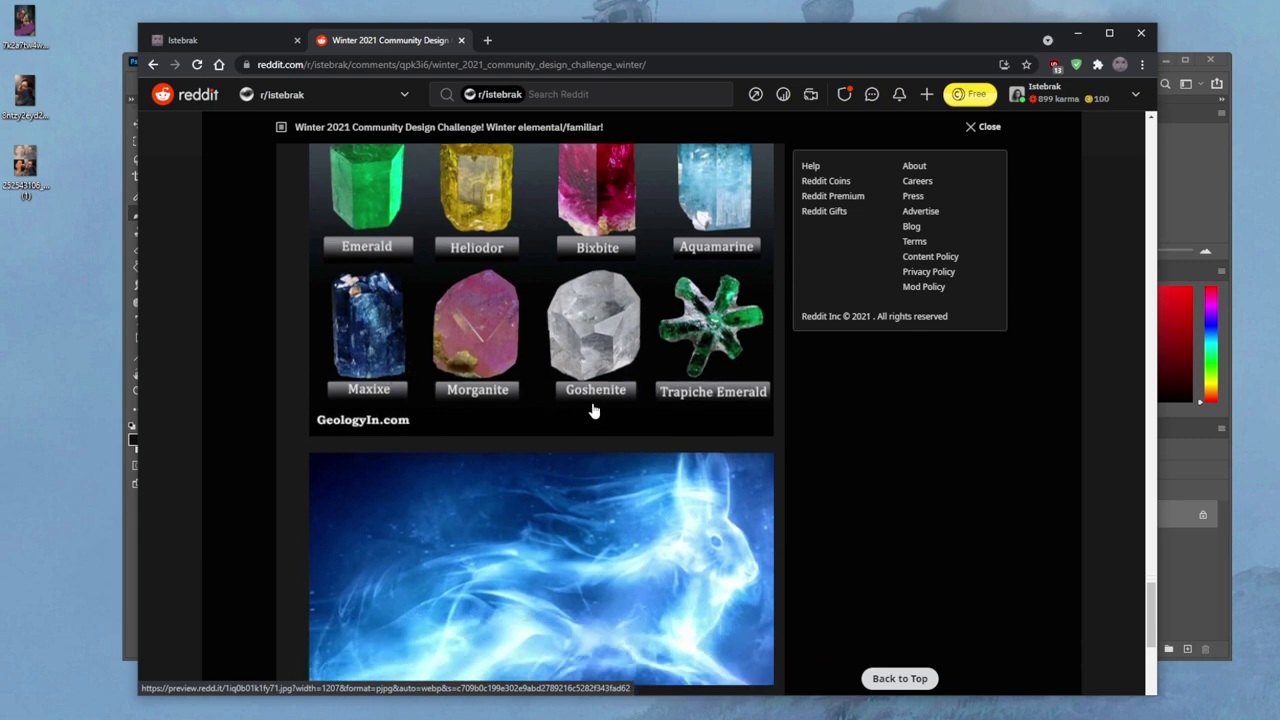
scroll(586, 406, "up", 1)
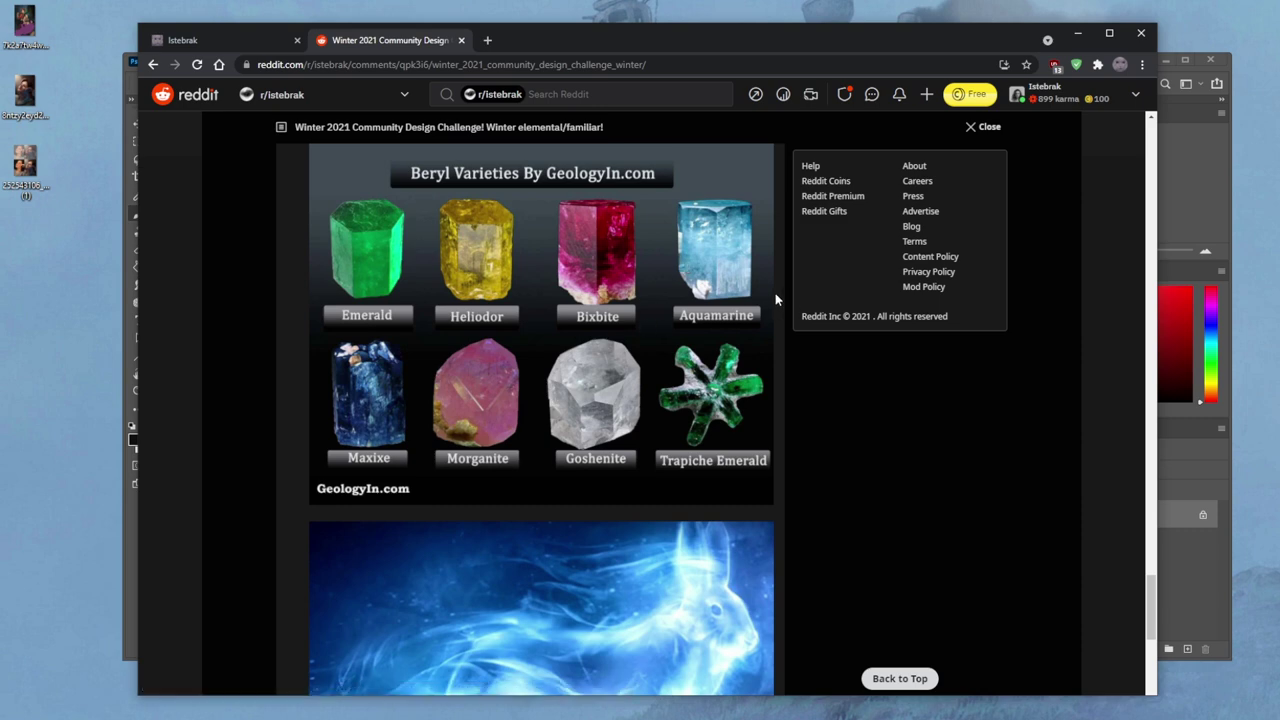
scroll(775, 295, "down", 1)
scroll(775, 298, "down", 4)
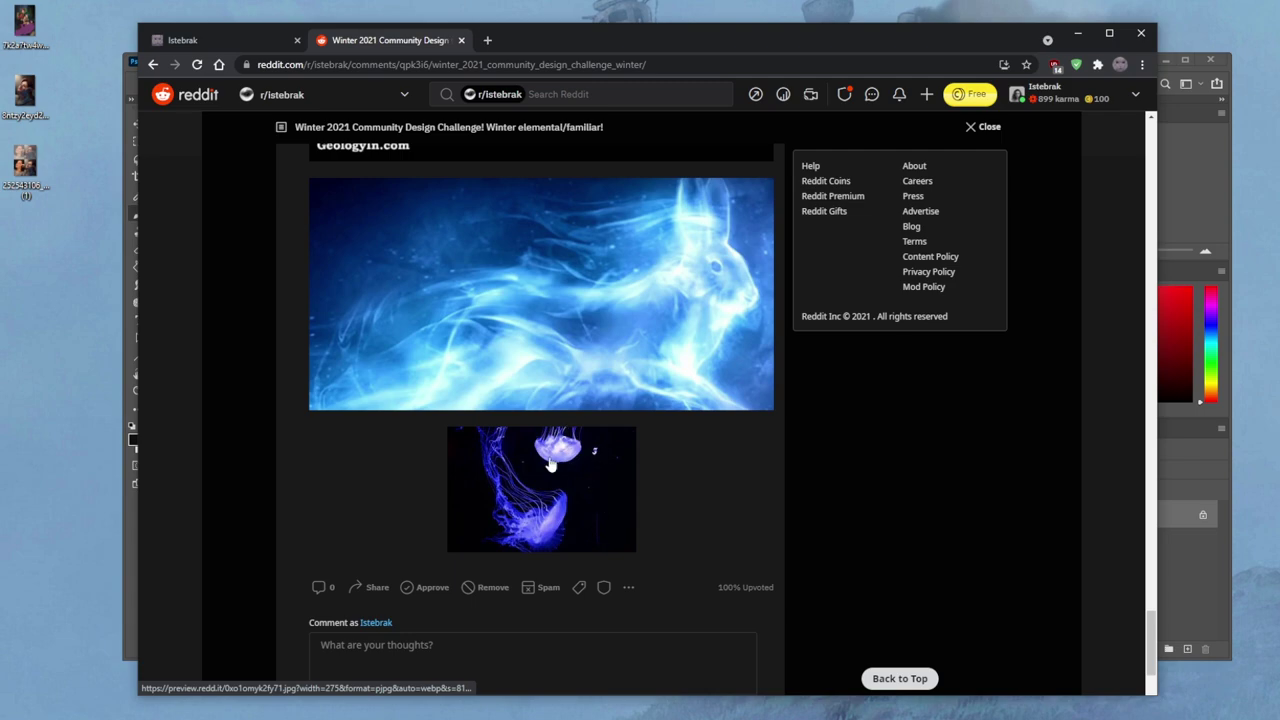
scroll(640, 518, "up", 4)
scroll(639, 513, "up", 15)
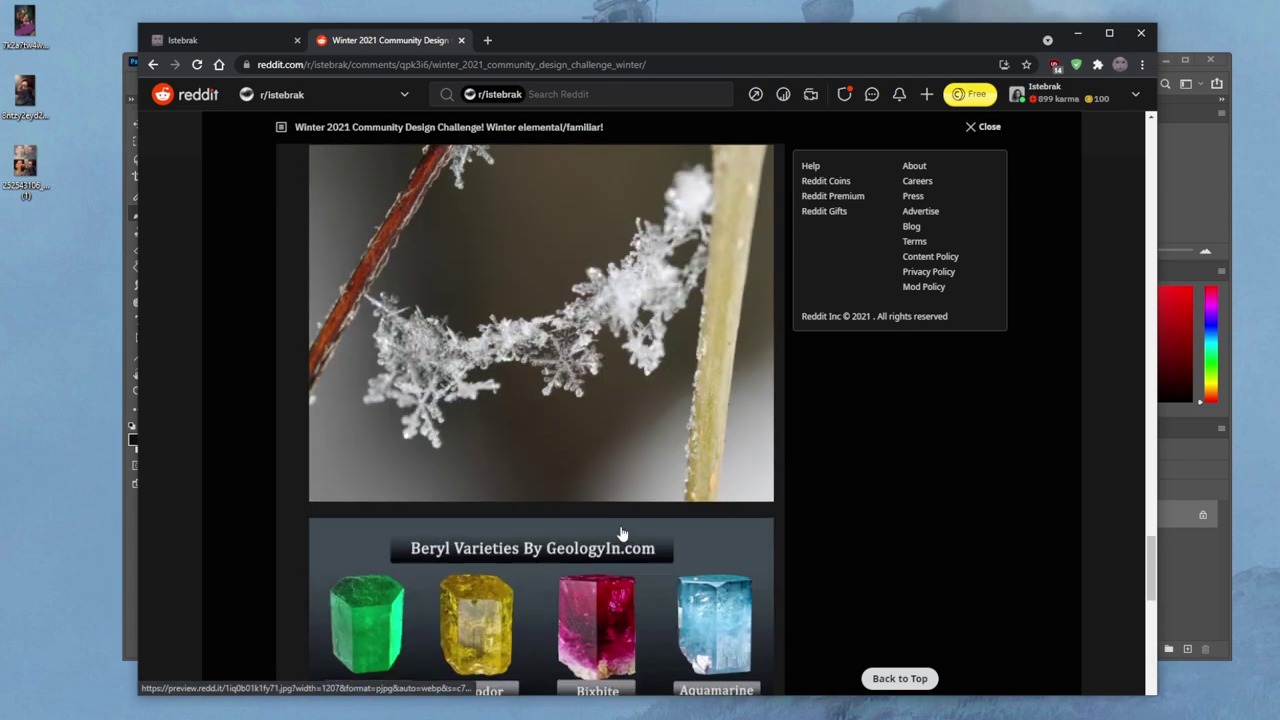
scroll(619, 537, "up", 15)
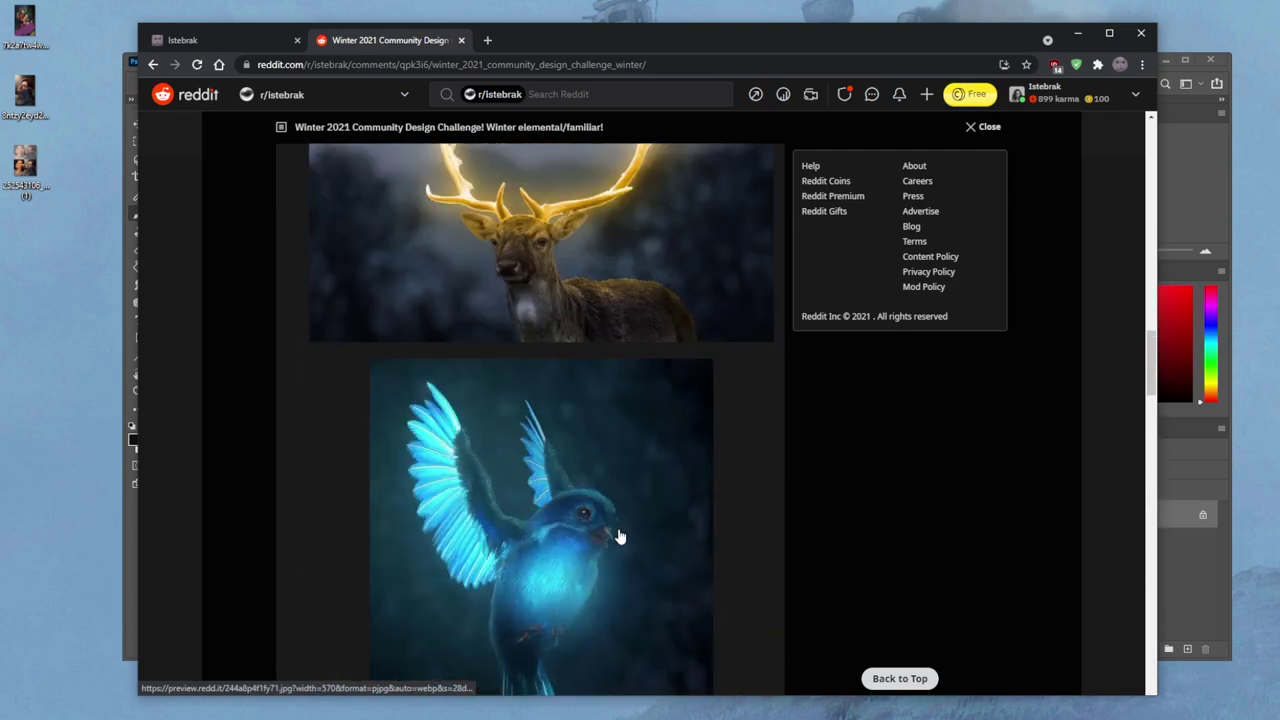
scroll(619, 537, "up", 8)
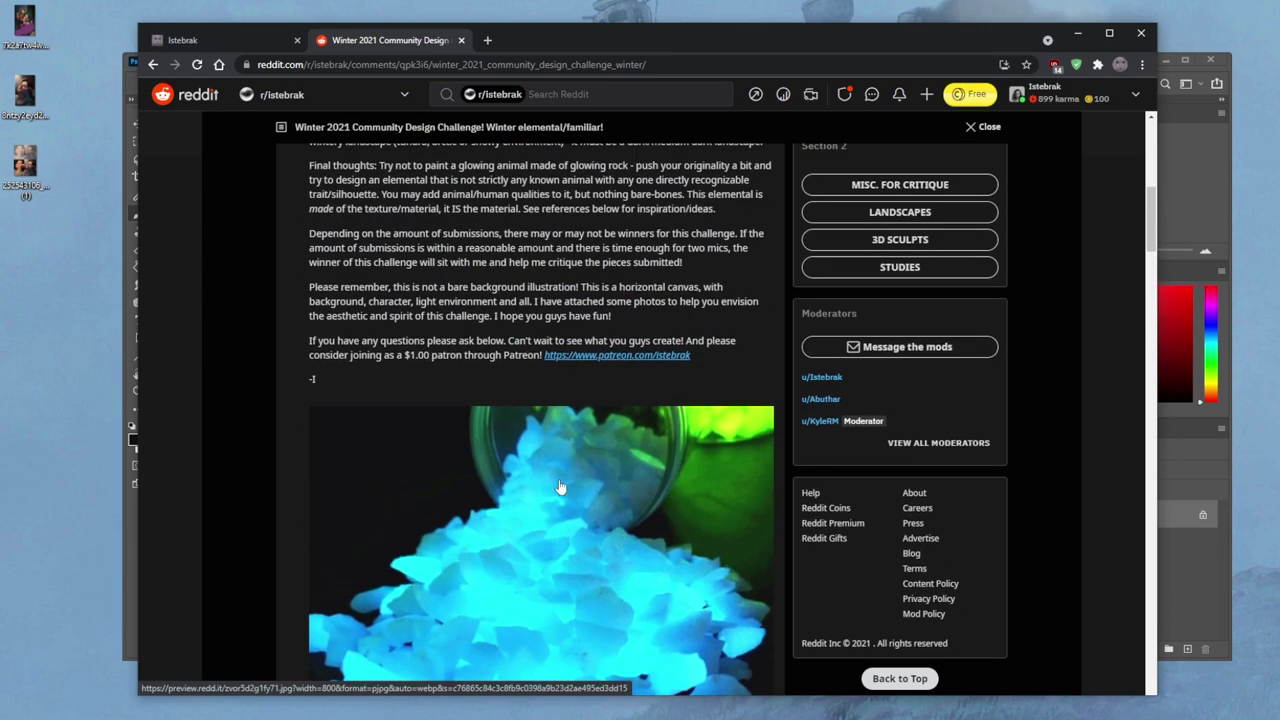
scroll(563, 483, "down", 5)
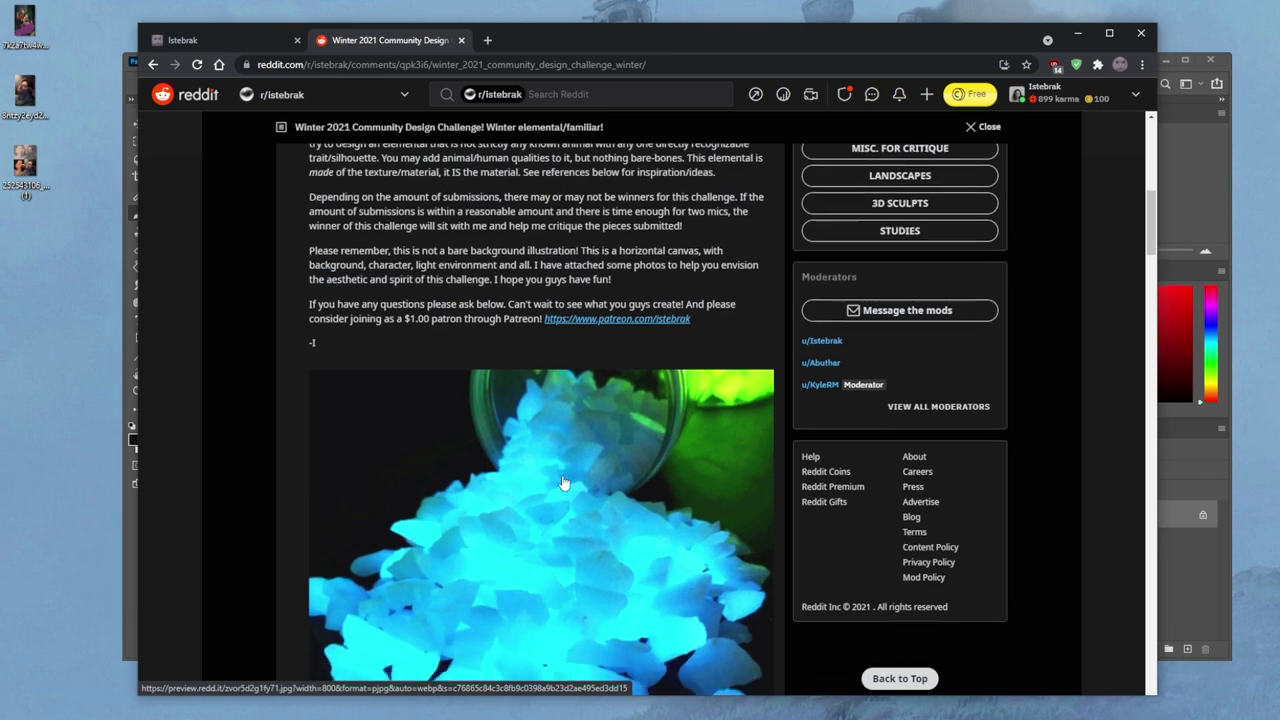
scroll(563, 483, "up", 4)
scroll(556, 495, "up", 3)
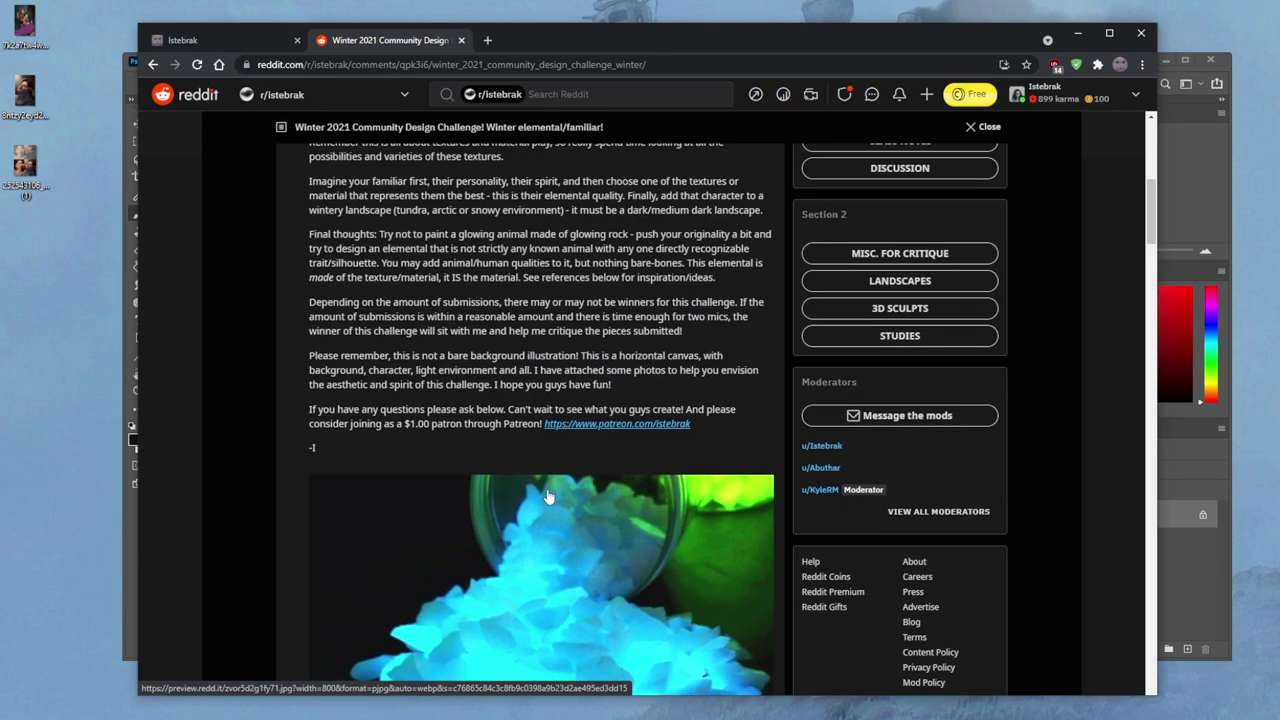
scroll(558, 520, "up", 1)
scroll(560, 520, "up", 8)
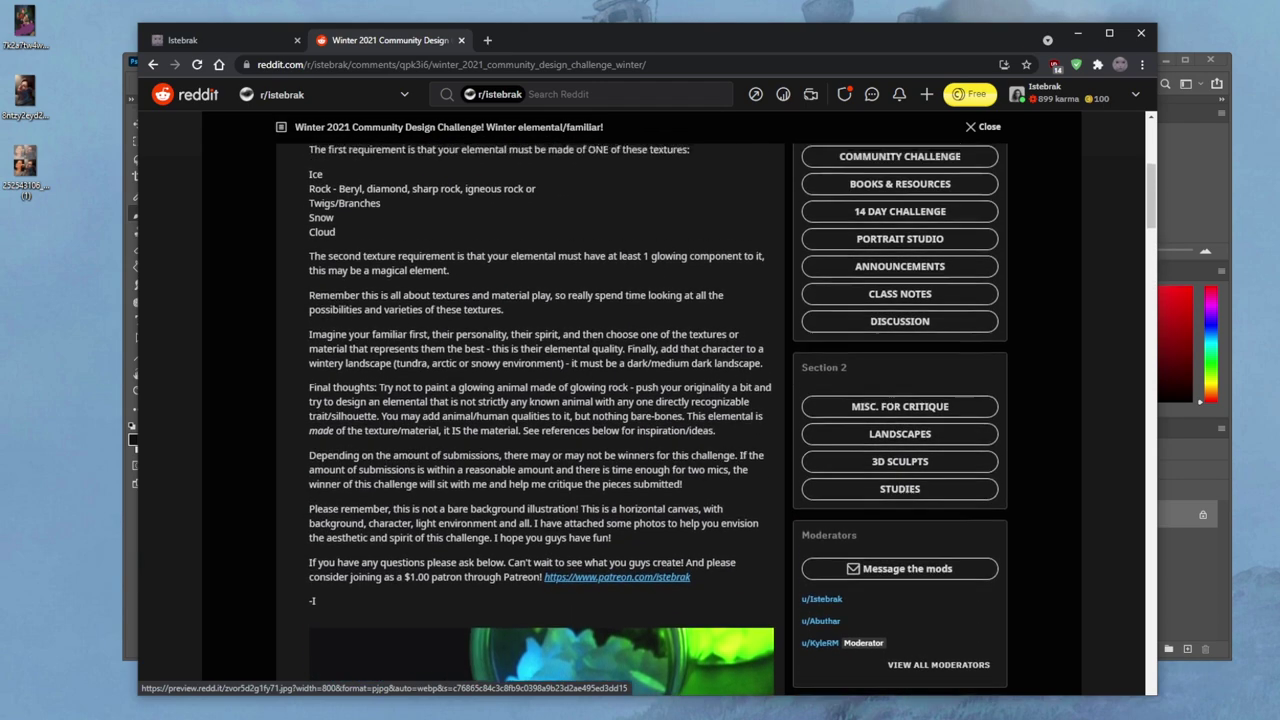
scroll(543, 514, "up", 3)
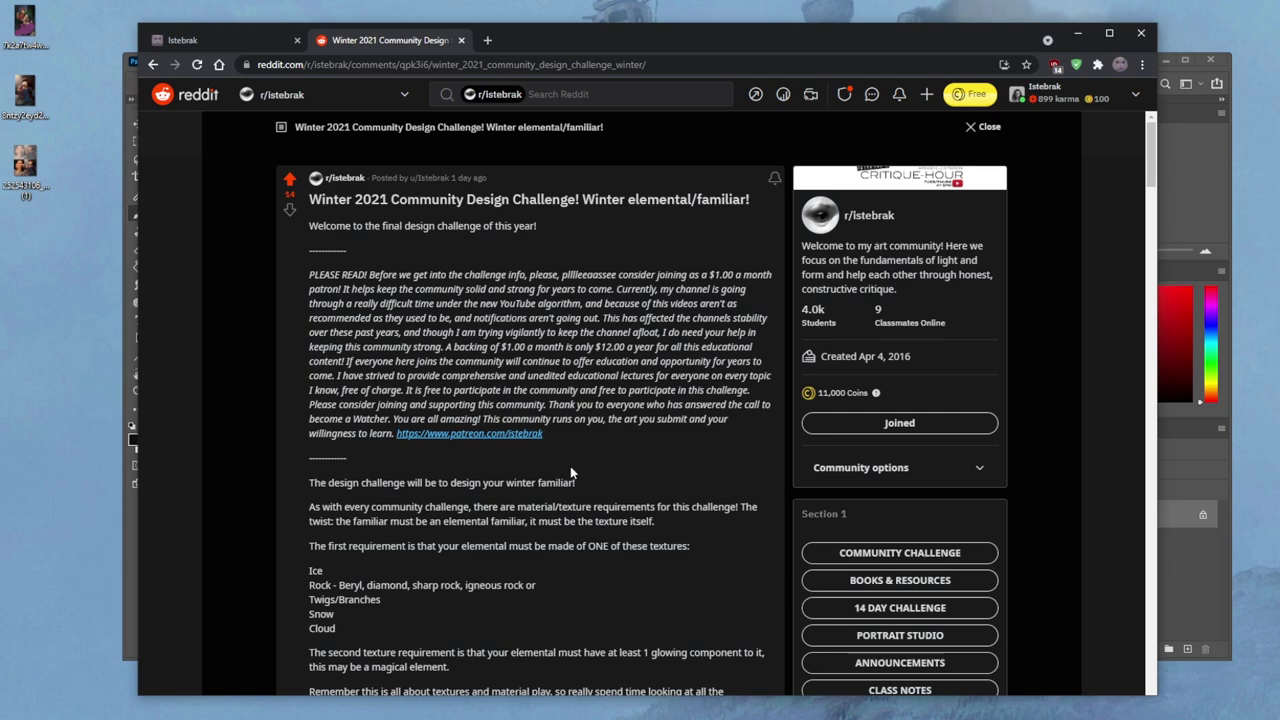
scroll(560, 459, "down", 9)
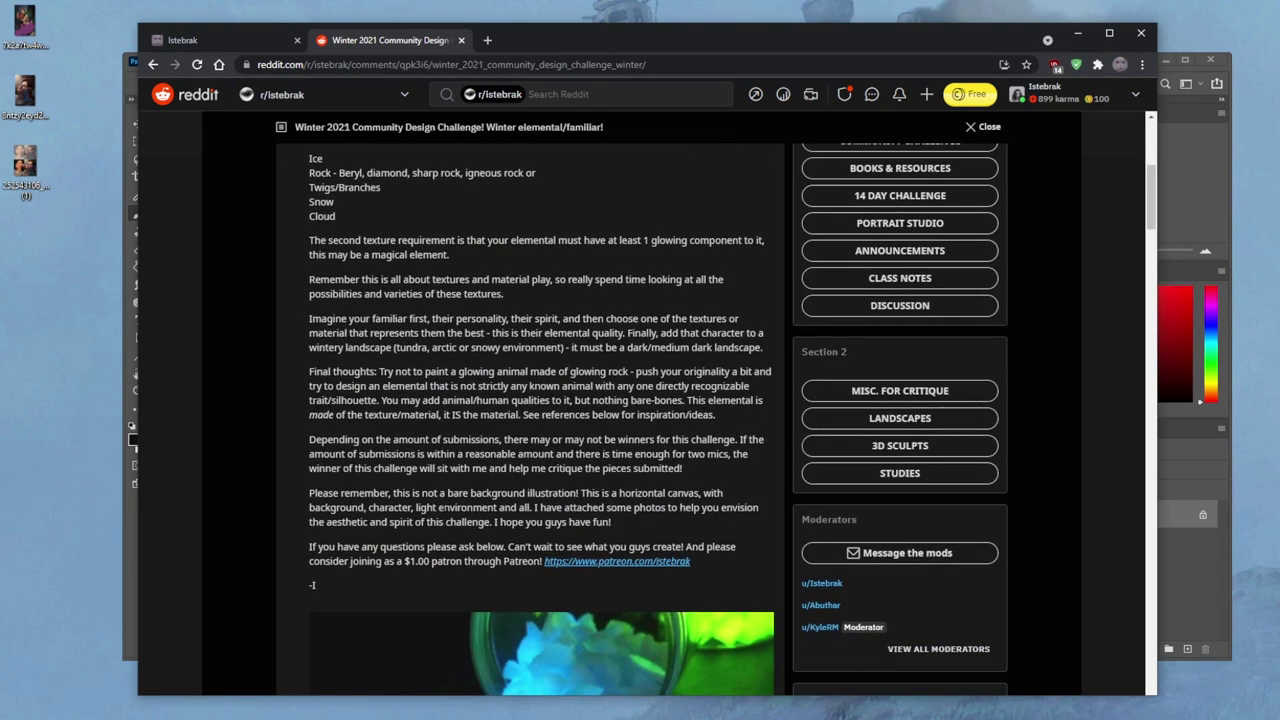
scroll(434, 510, "down", 1)
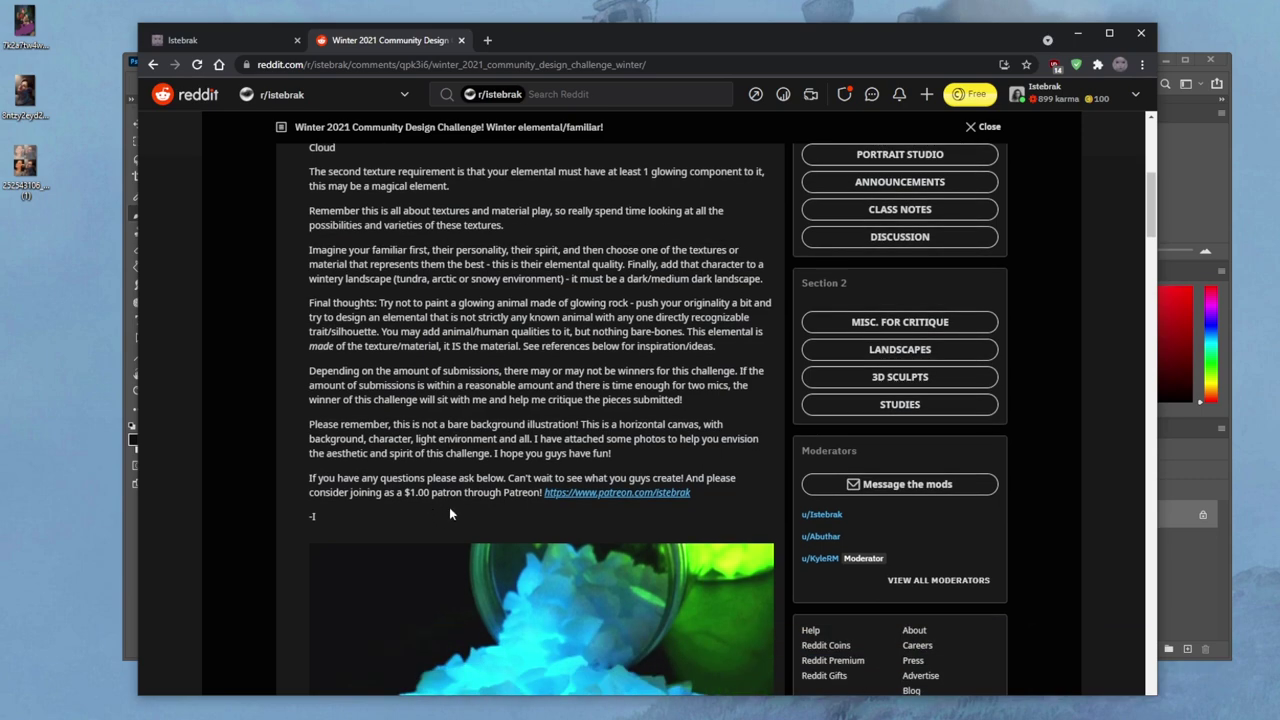
scroll(449, 514, "down", 6)
scroll(449, 514, "up", 4)
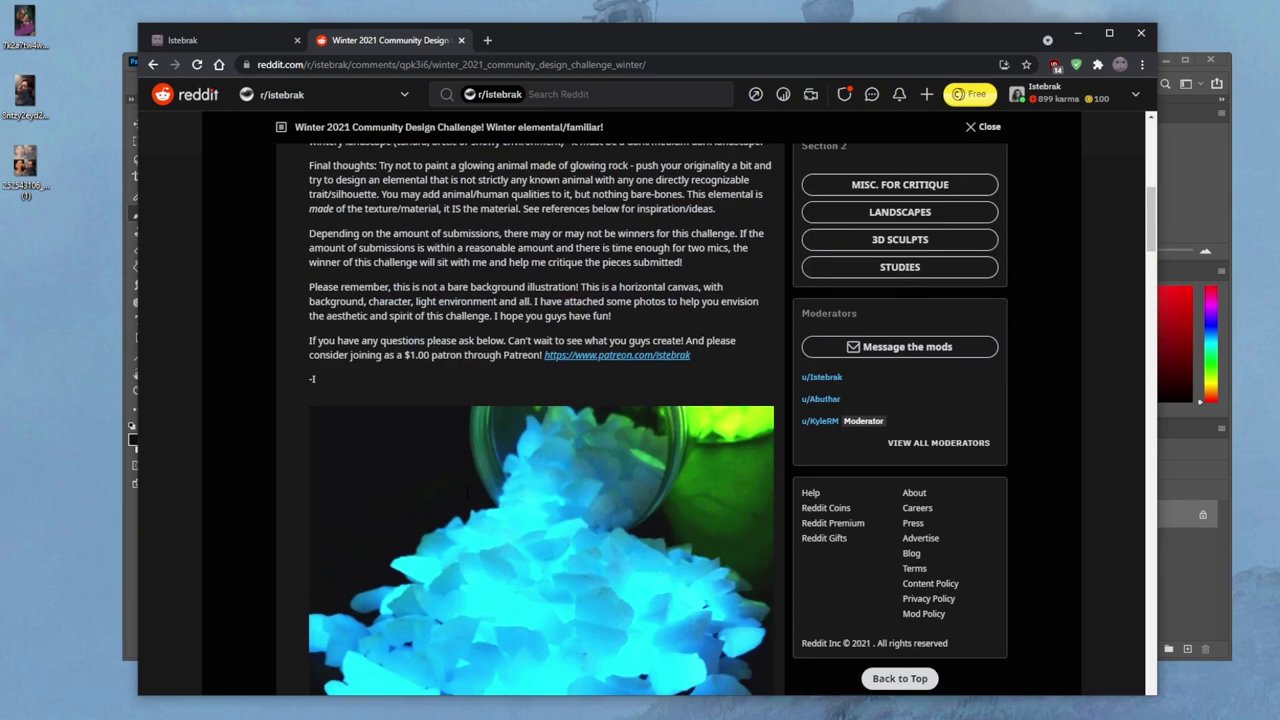
scroll(449, 514, "up", 1)
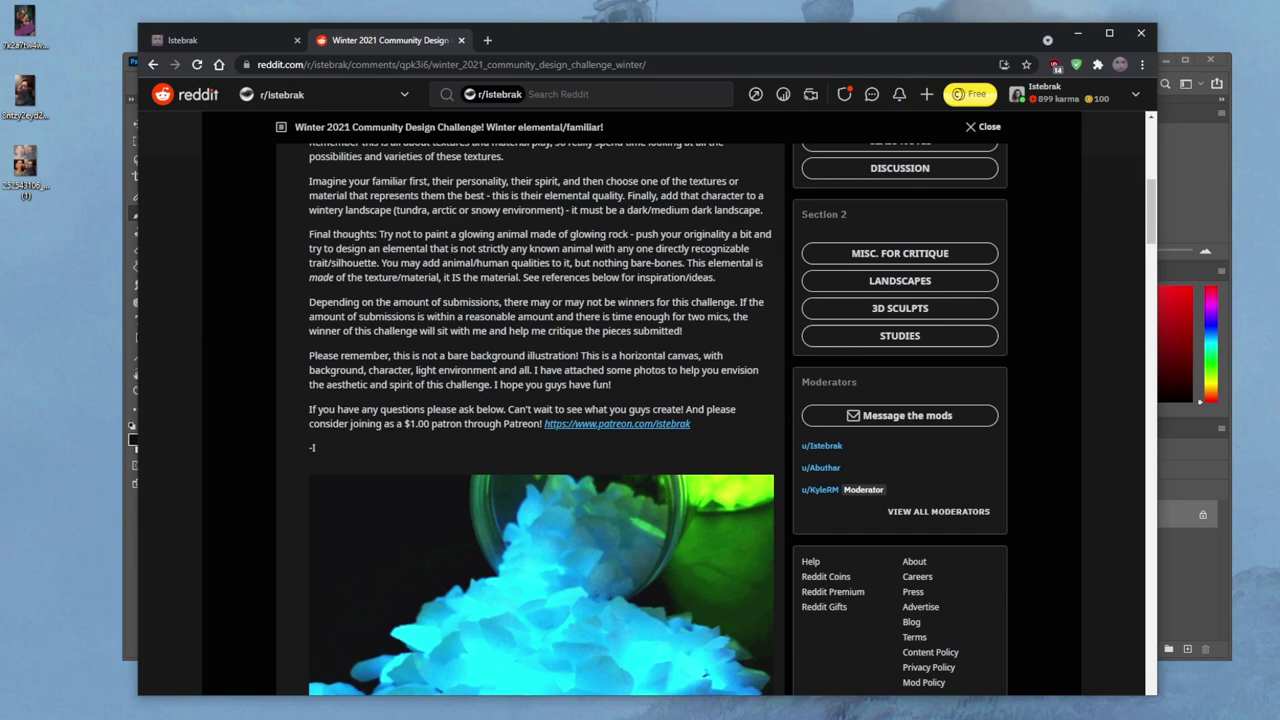
scroll(658, 419, "up", 1)
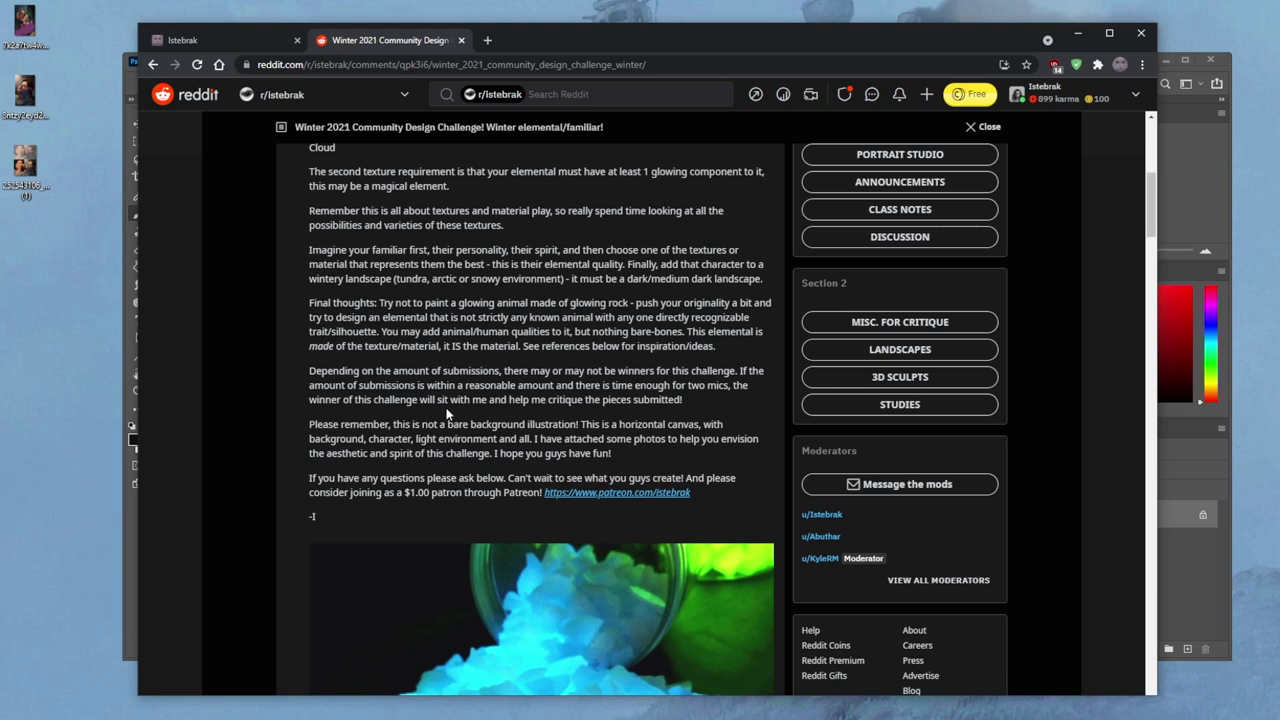
left_click_drag(684, 400, 310, 372)
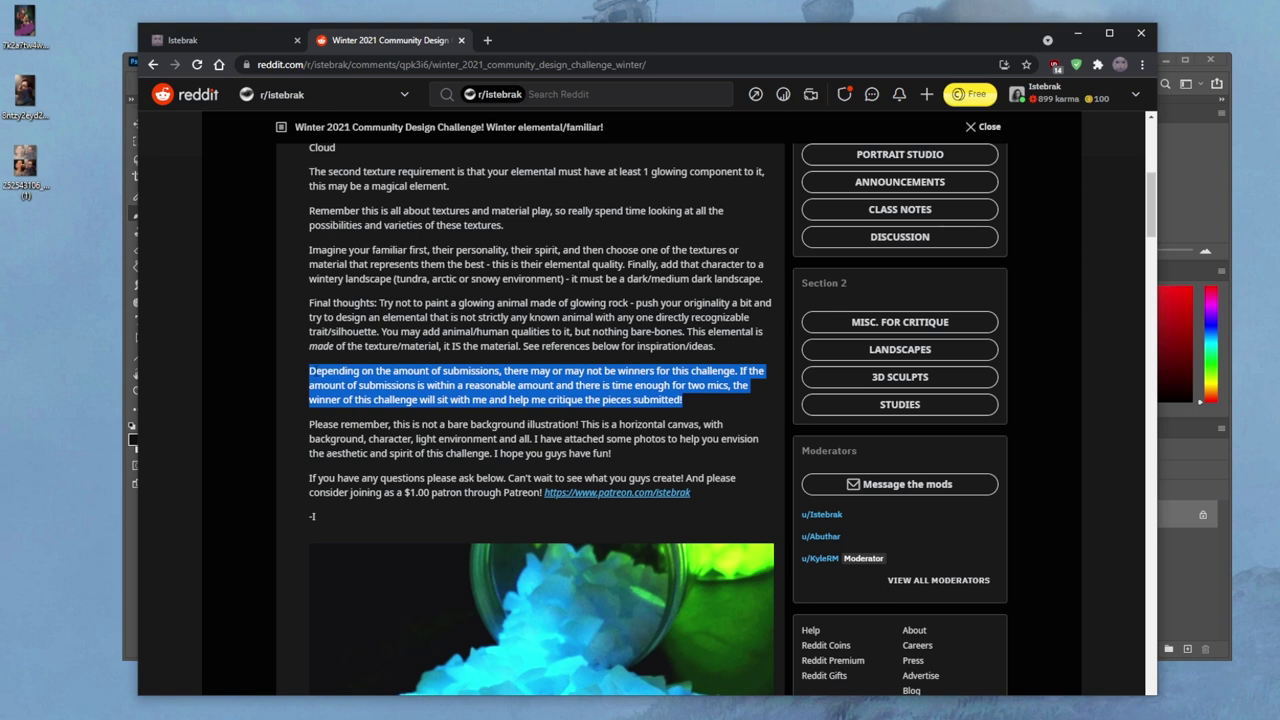
Step: Scroll up slightly, then close the Reddit browser to return to Photoshop
scroll(421, 599, "up", 1)
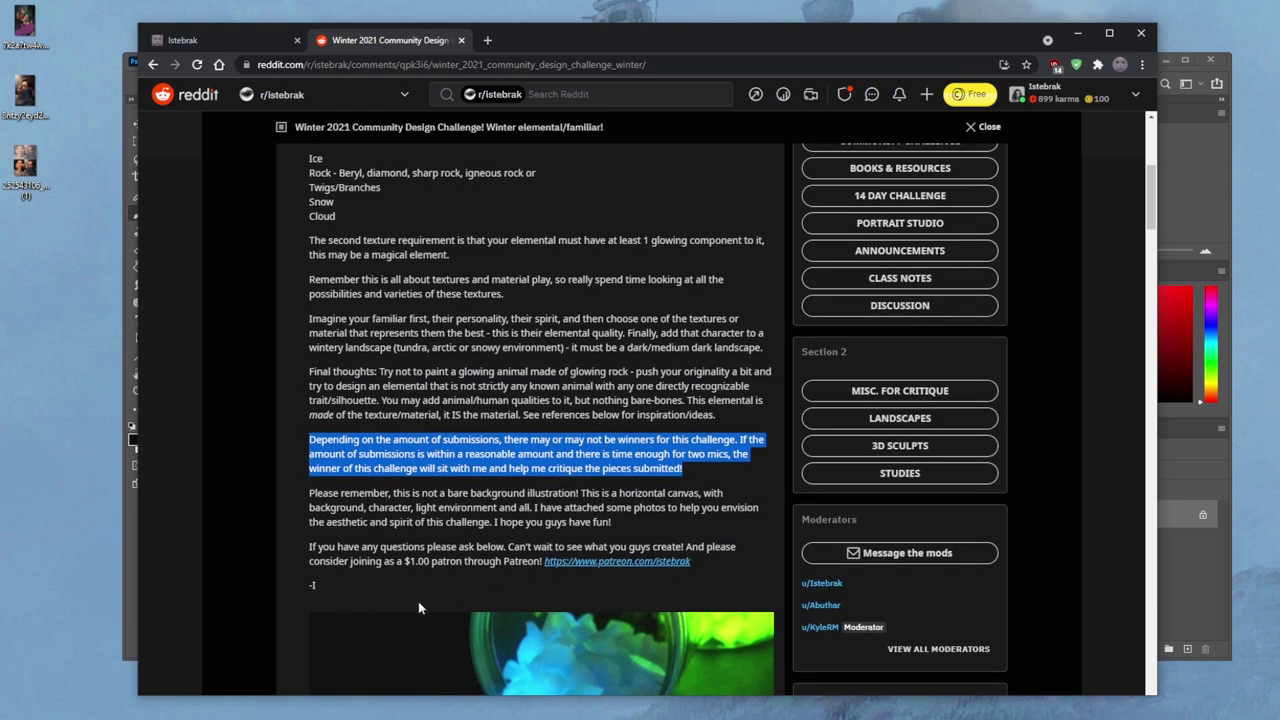
scroll(360, 646, "up", 1)
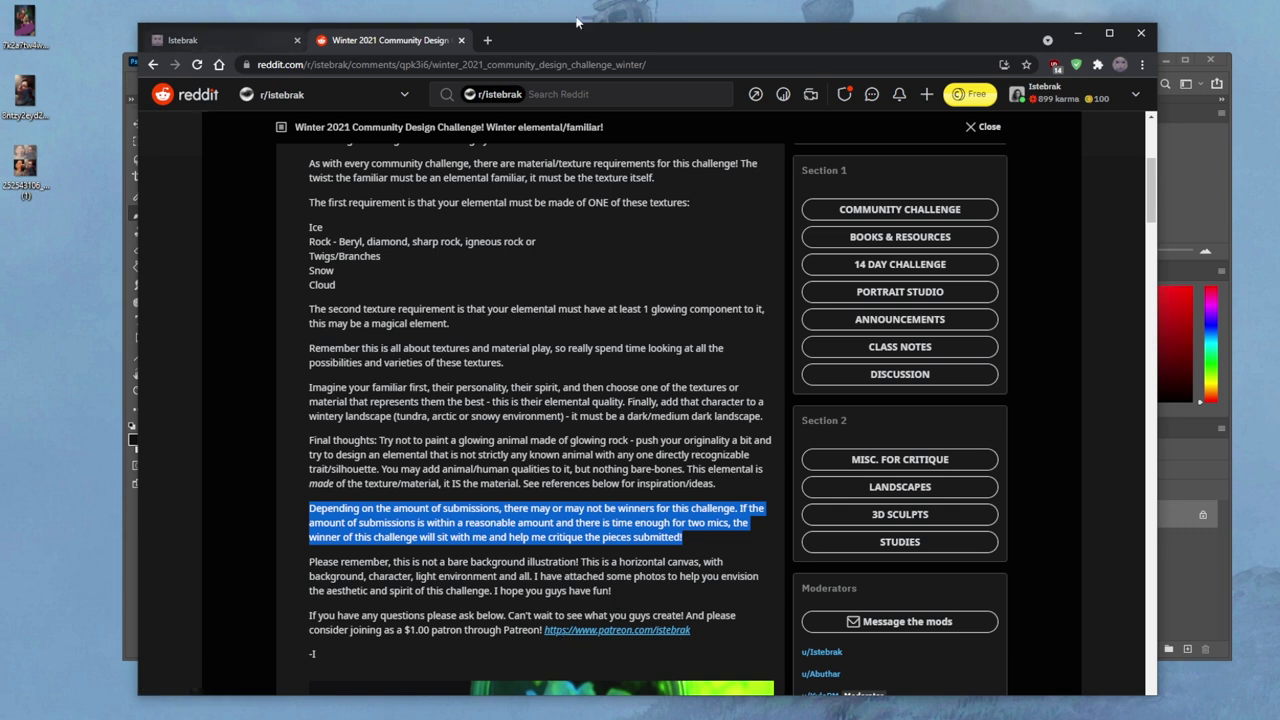
left_click(1146, 34)
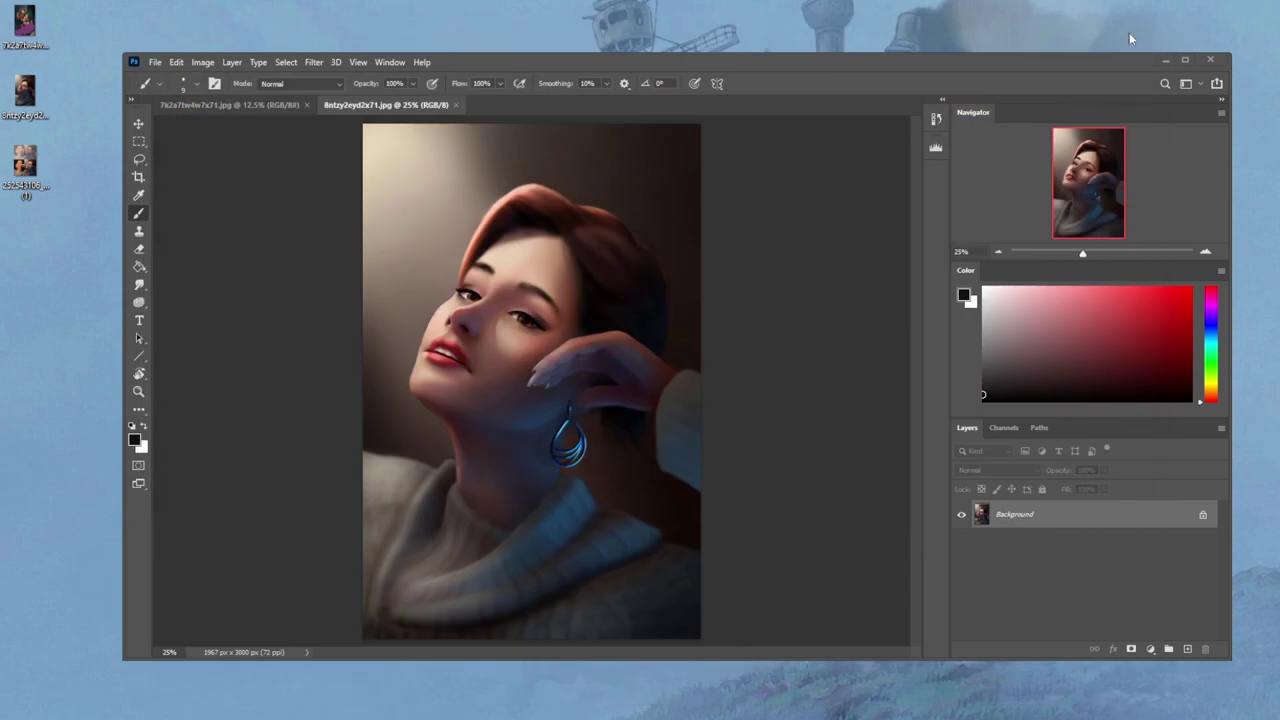
Step: Switch to the two-character illustration document and maximize its window
left_click(234, 105)
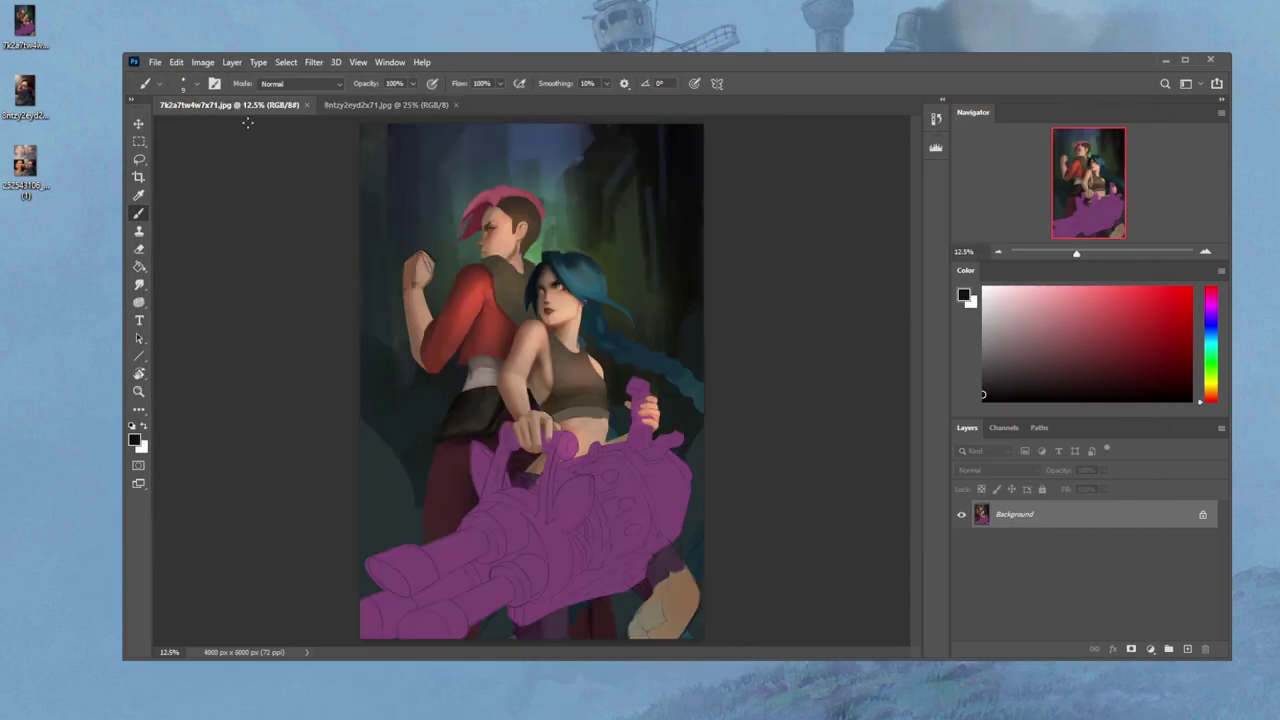
double_click(799, 68)
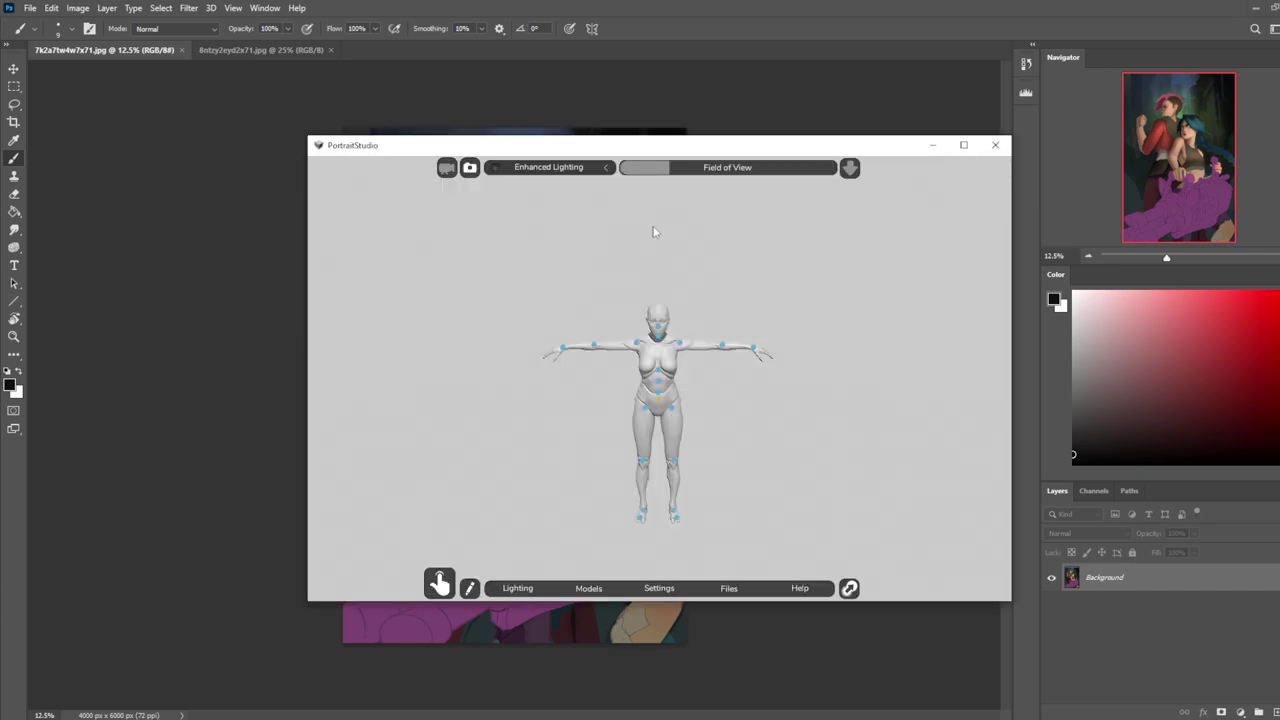
Step: Maximize the PortraitStudio view and rotate the mannequin at the hip joint so it angles away
left_click(963, 145)
left_click(660, 405)
left_click(660, 405)
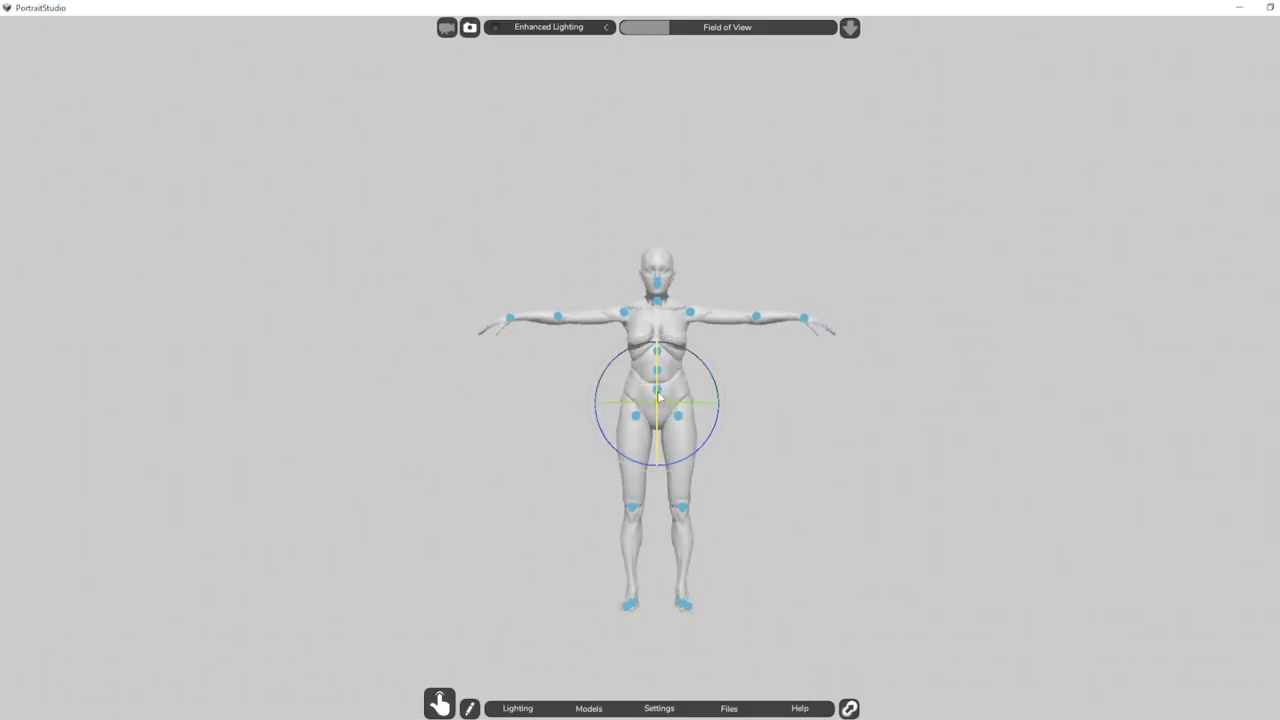
mouse_move(677, 403)
left_mouse_down()
mouse_move(696, 404)
mouse_move(686, 390)
left_mouse_up()
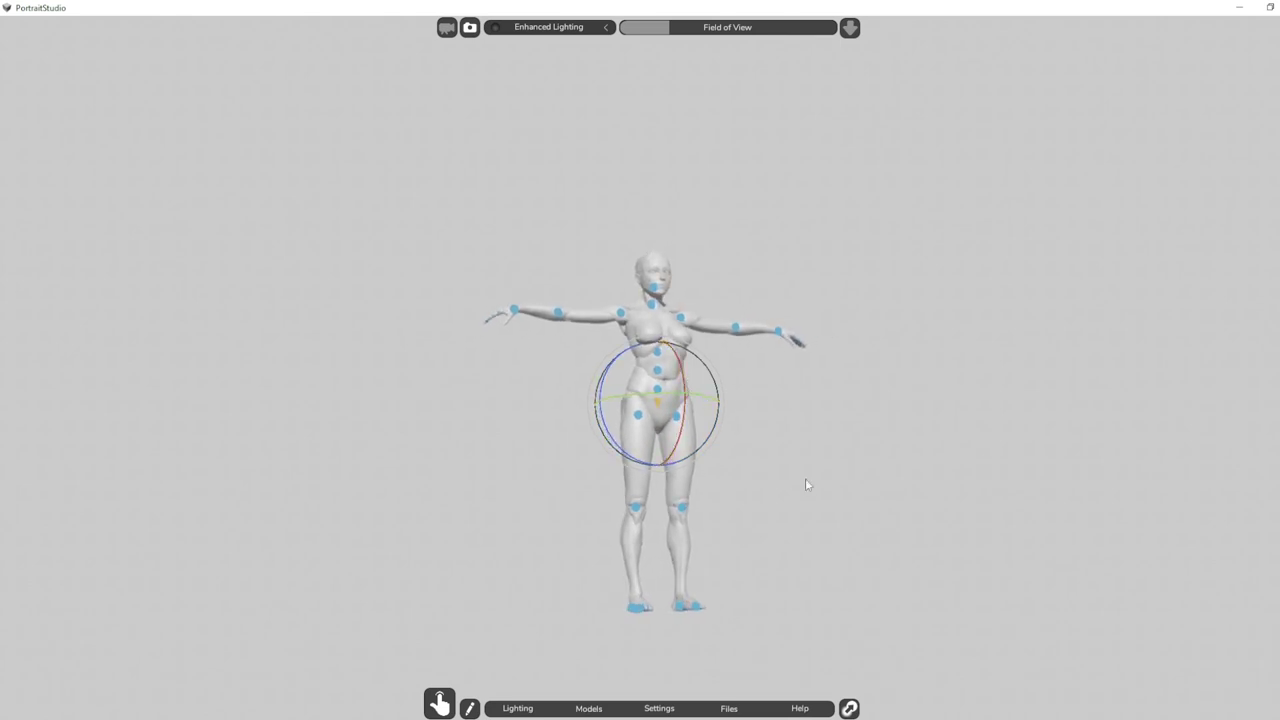
left_click_drag(602, 418, 688, 393)
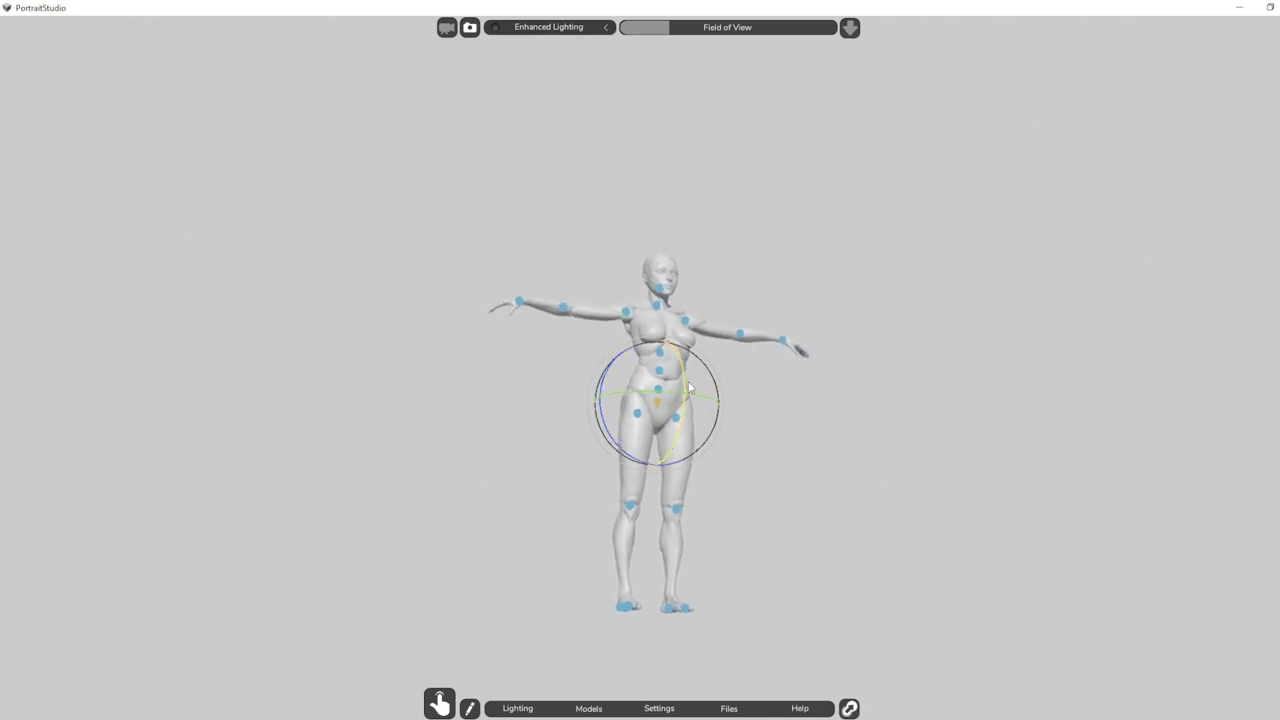
left_click(1245, 719)
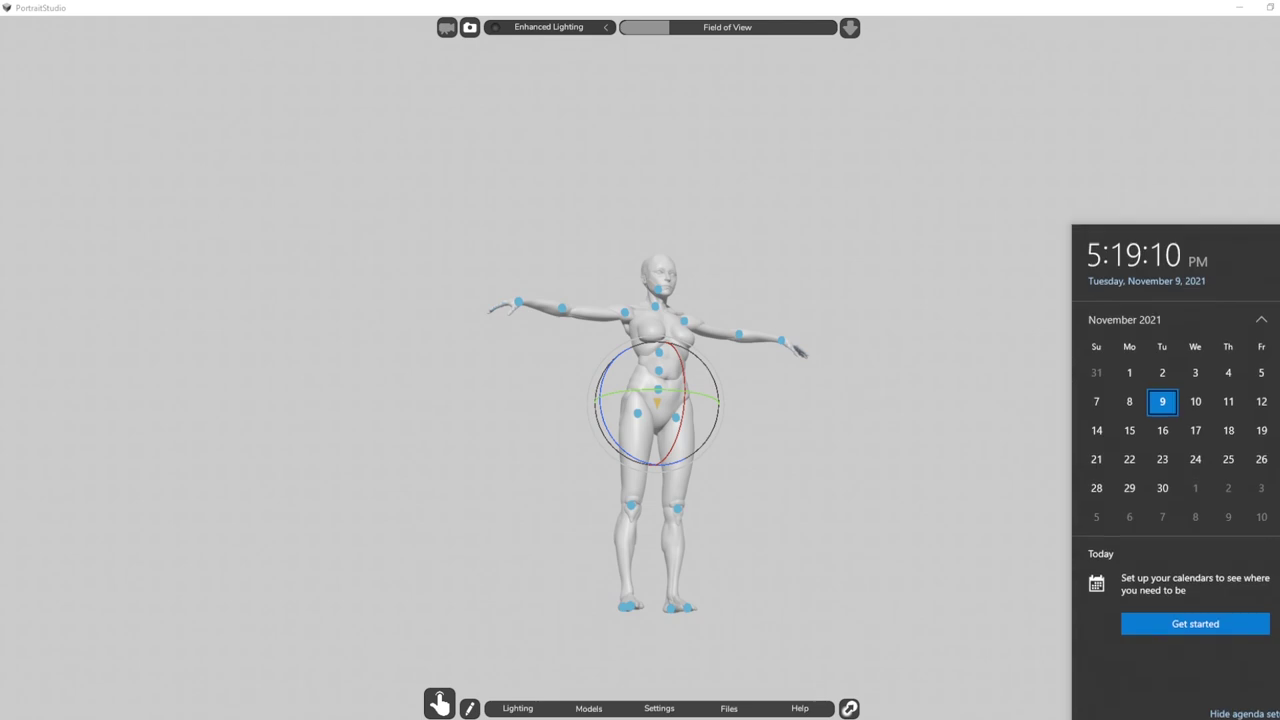
scroll(1250, 450, "down", 1)
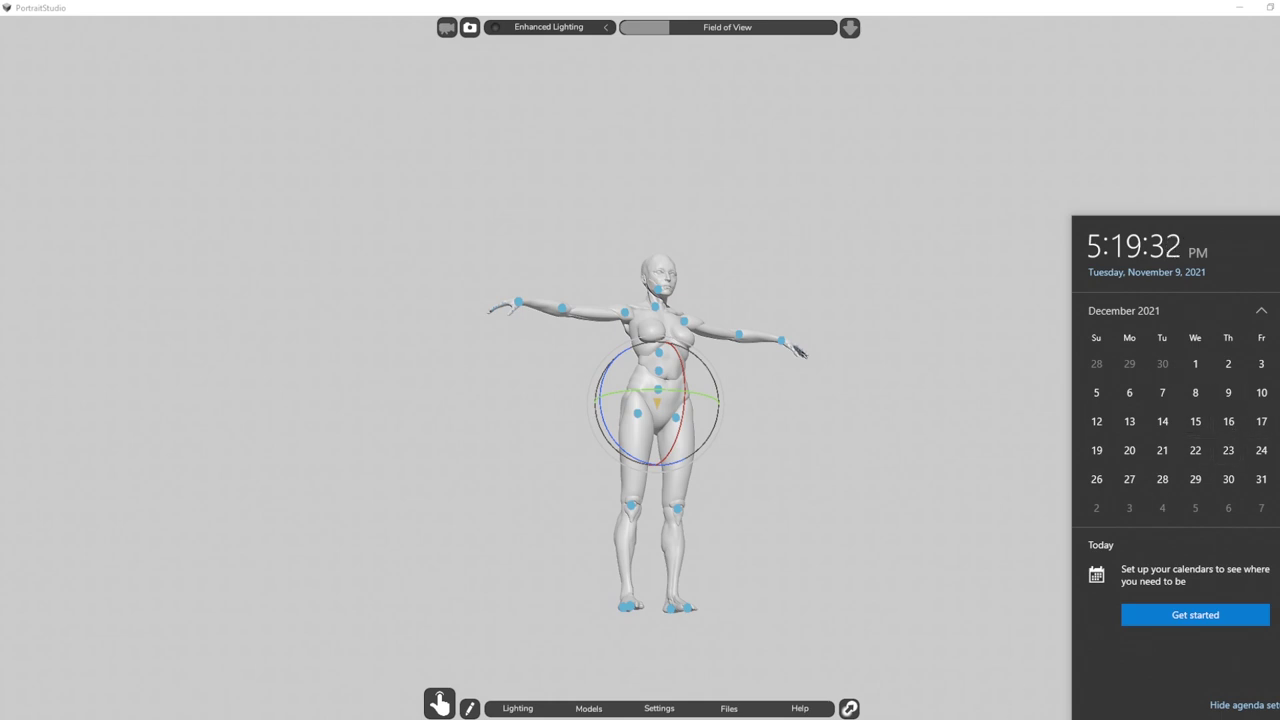
left_click(648, 433)
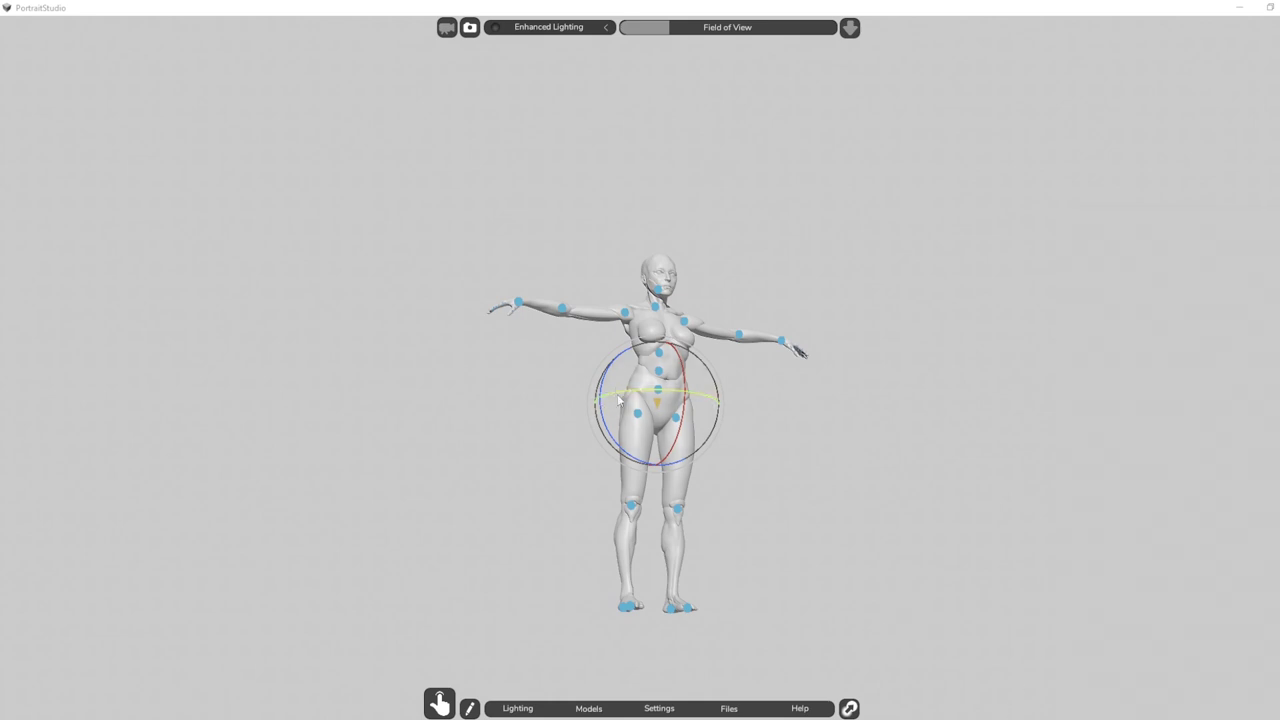
left_click_drag(621, 395, 624, 394)
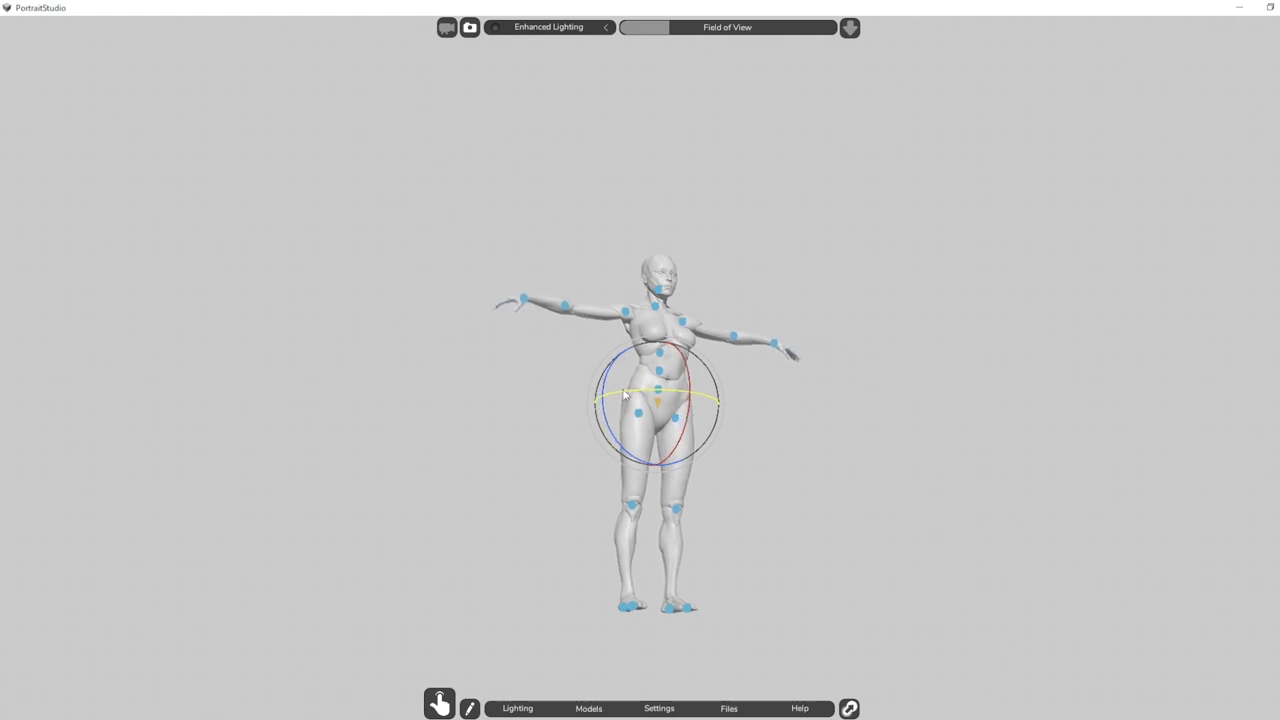
left_click_drag(605, 385, 605, 385)
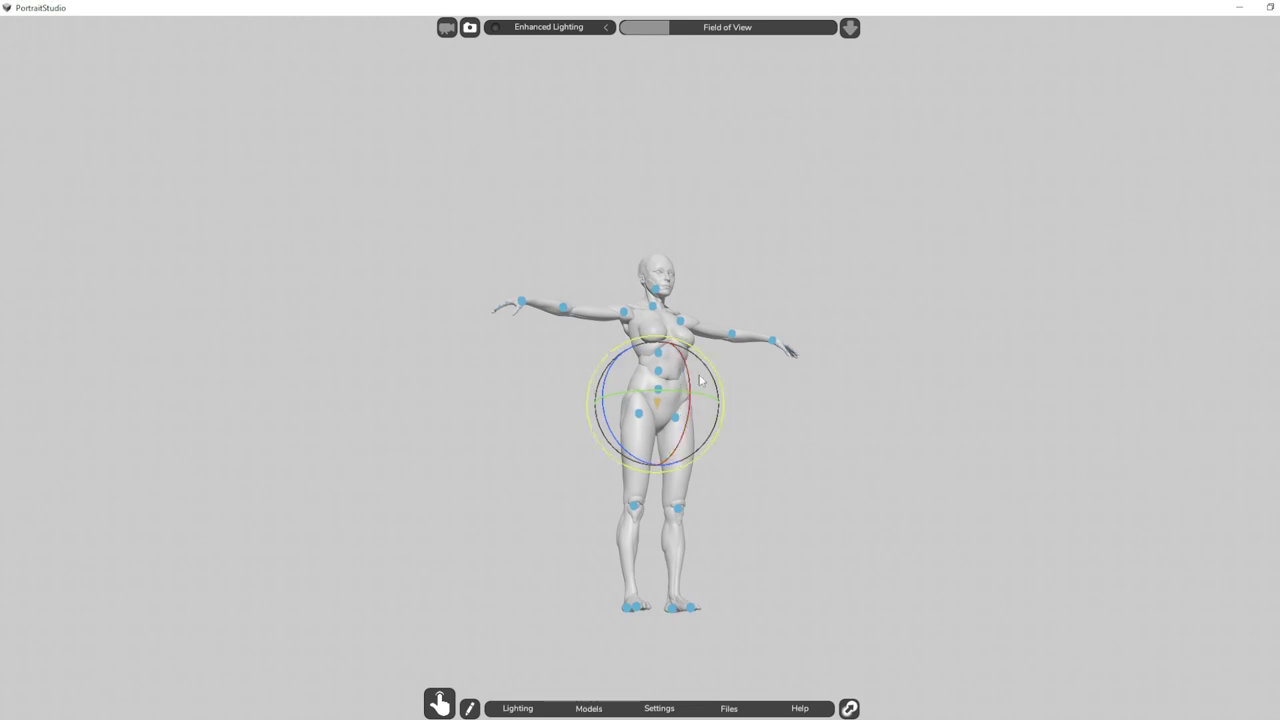
Step: Zoom in on the mannequin and rotate its hips to shift the pose
mouse_move(438, 702)
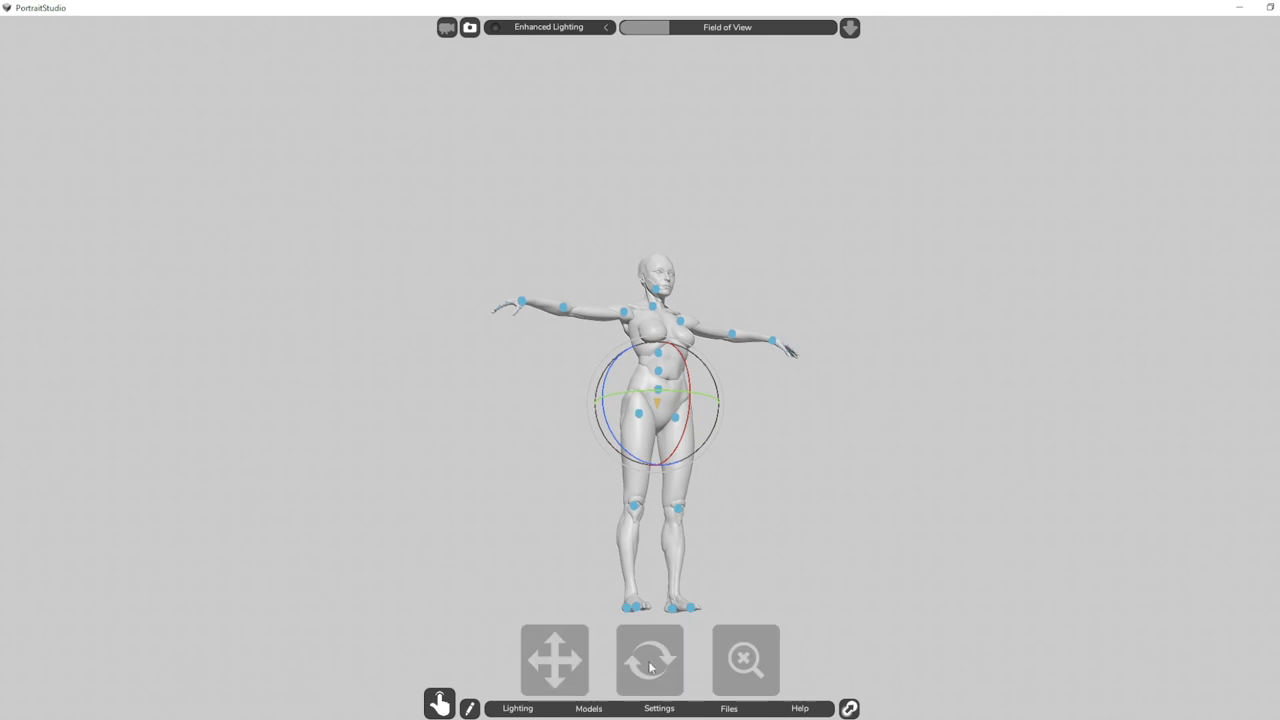
left_click_drag(757, 667, 763, 666)
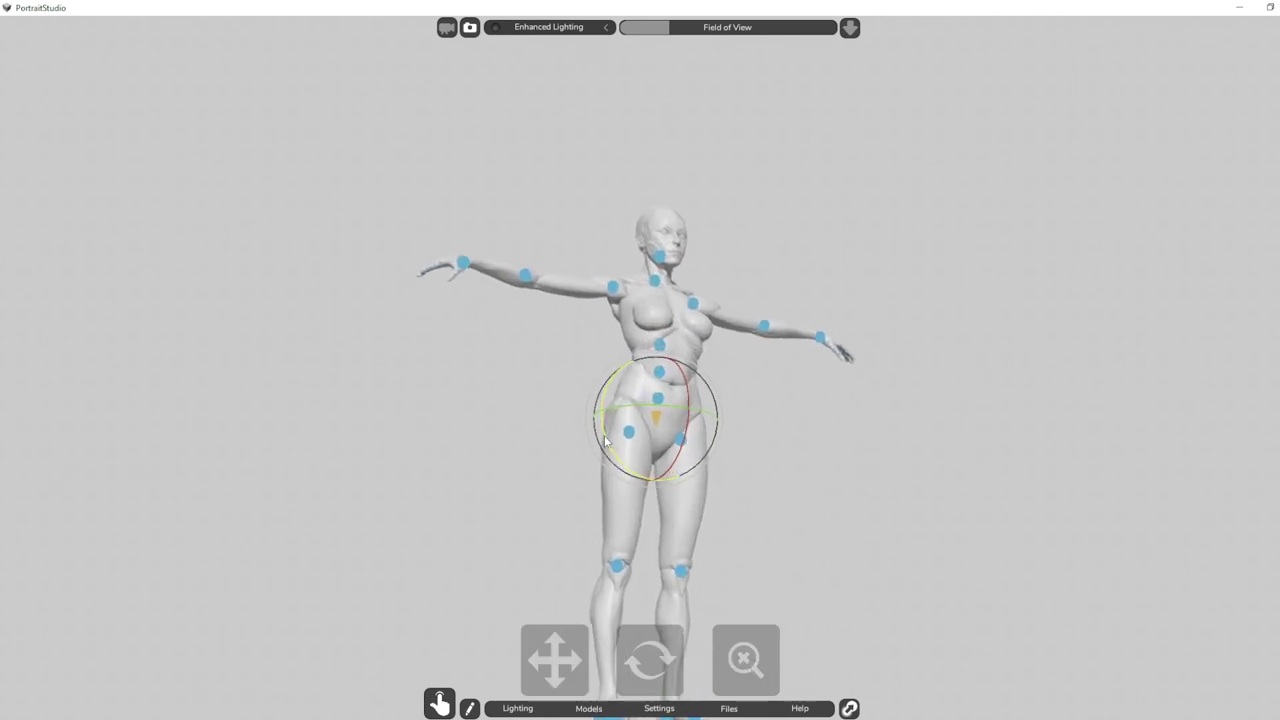
left_click_drag(605, 440, 687, 439)
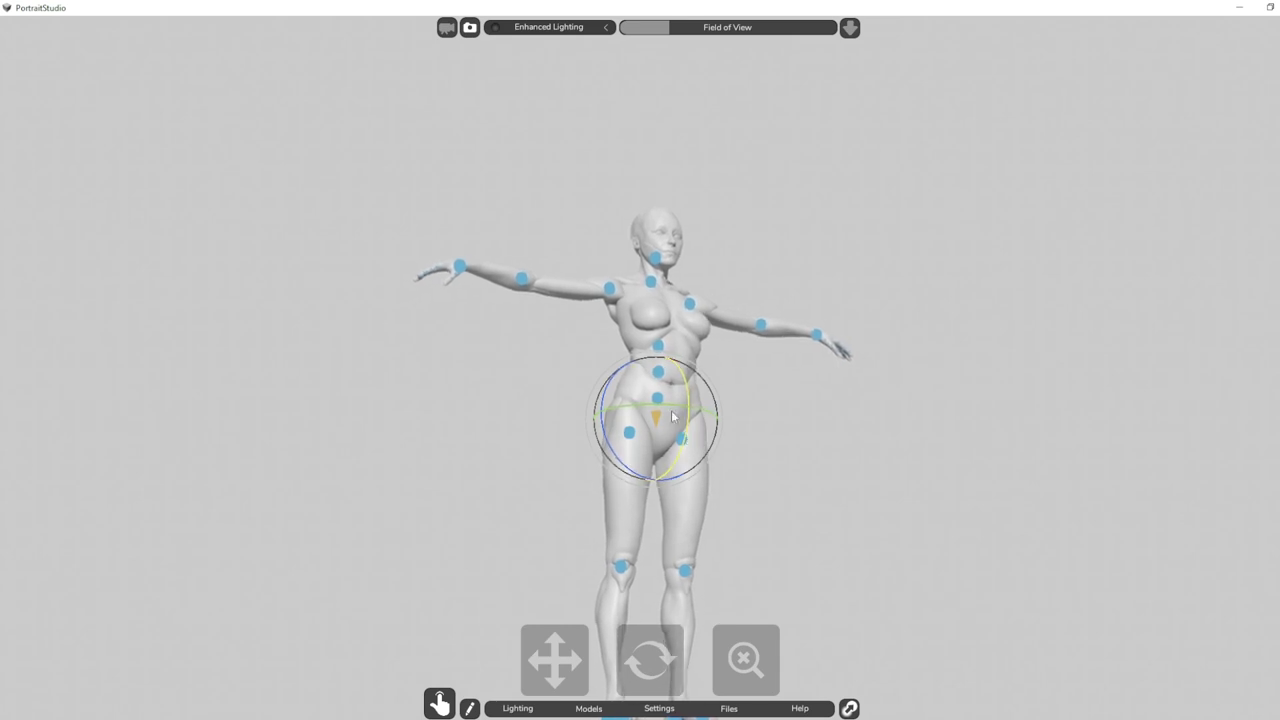
Step: Lower the left-hand arm, bend its elbow and turn the wrist so the hand rests on the hip
left_click(611, 289)
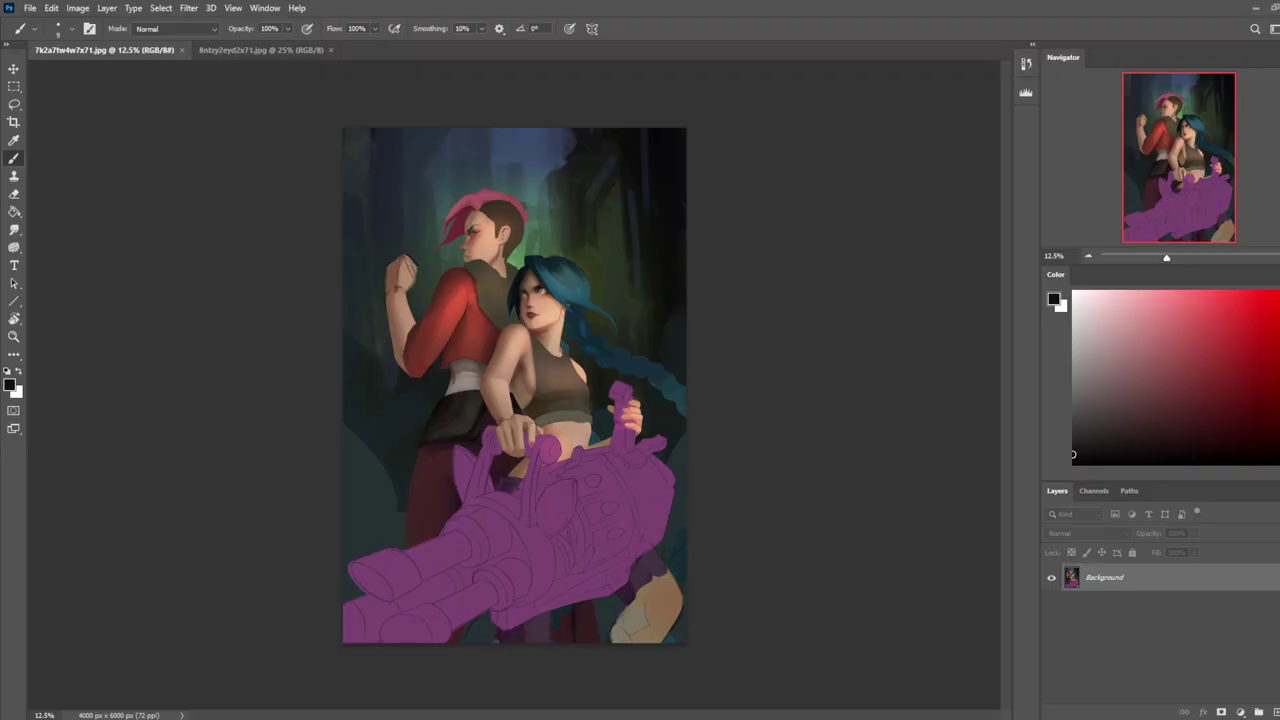
left_click(259, 671)
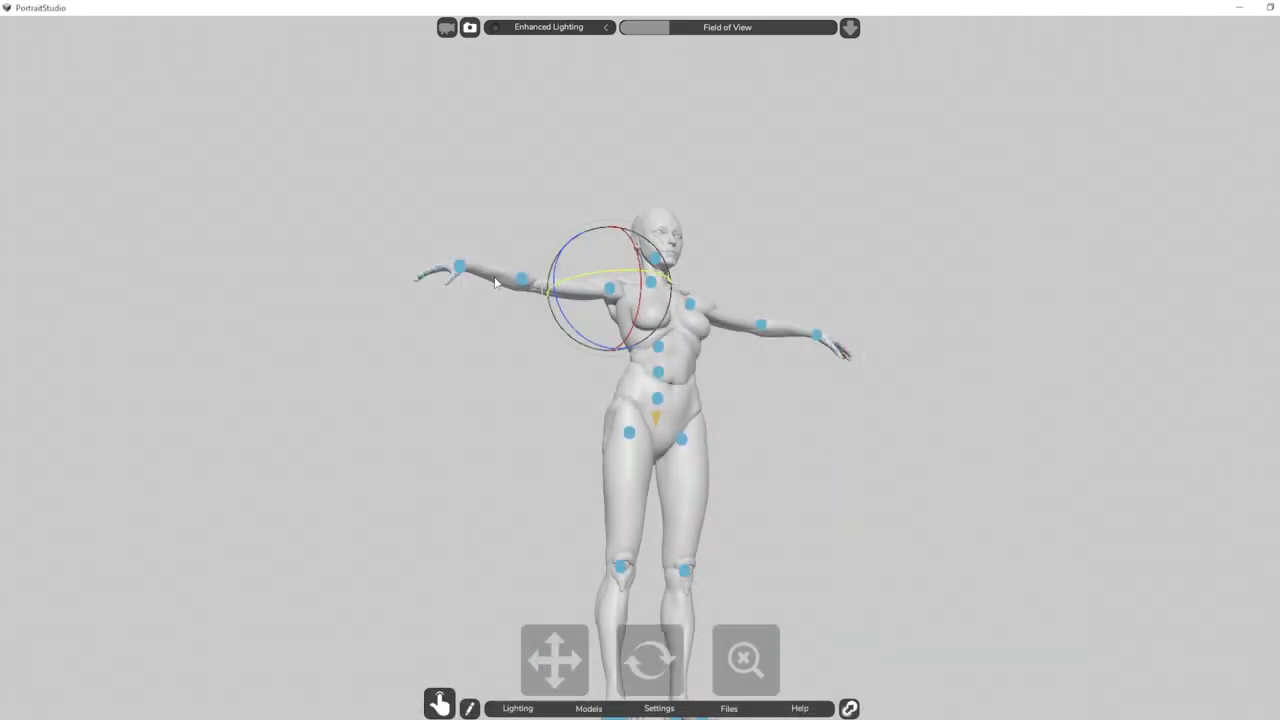
left_click_drag(544, 282, 494, 389)
left_click(592, 326)
left_click_drag(606, 334, 612, 342)
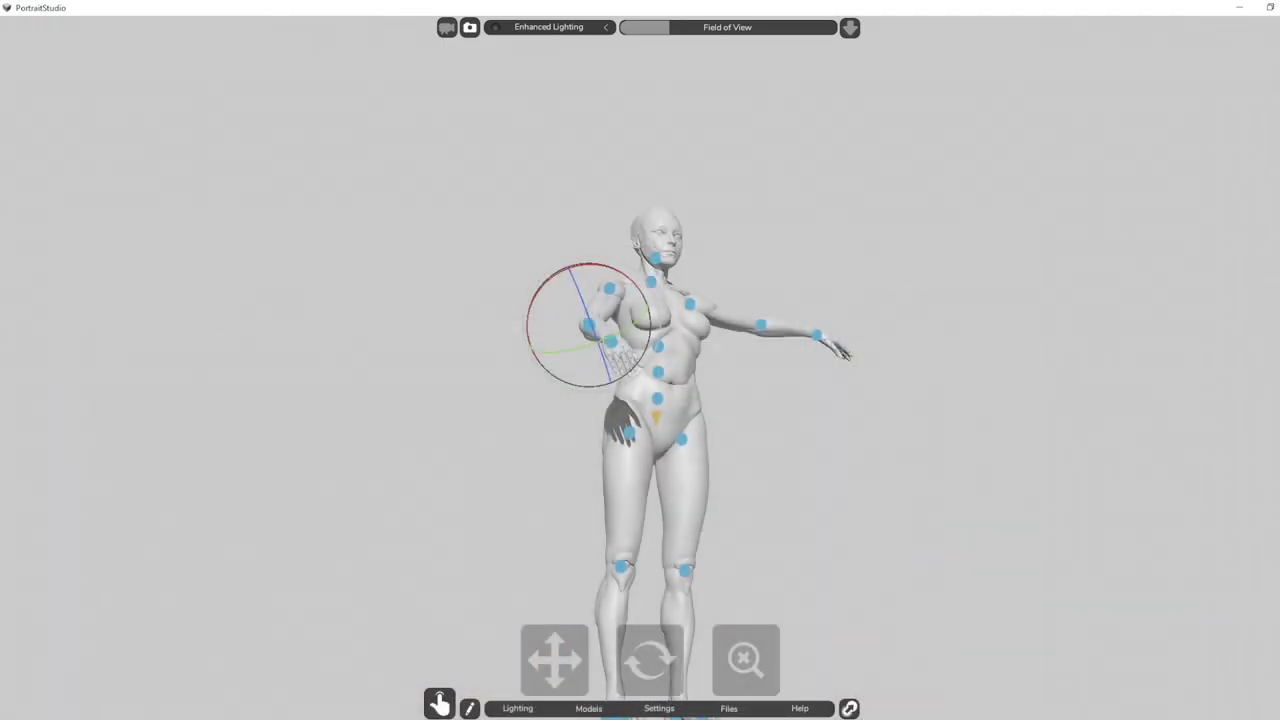
left_click(420, 351)
left_click(588, 327)
left_click(523, 409)
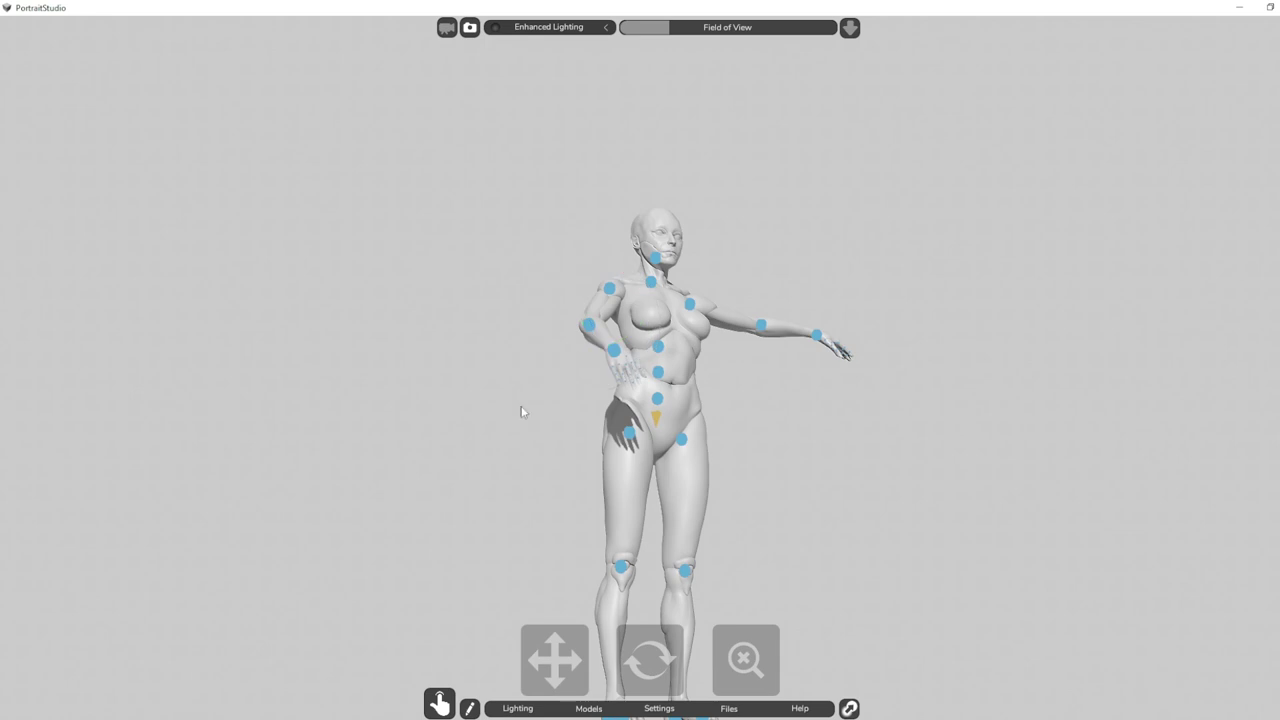
left_click(589, 327)
left_click_drag(627, 332, 626, 342)
left_click(531, 437)
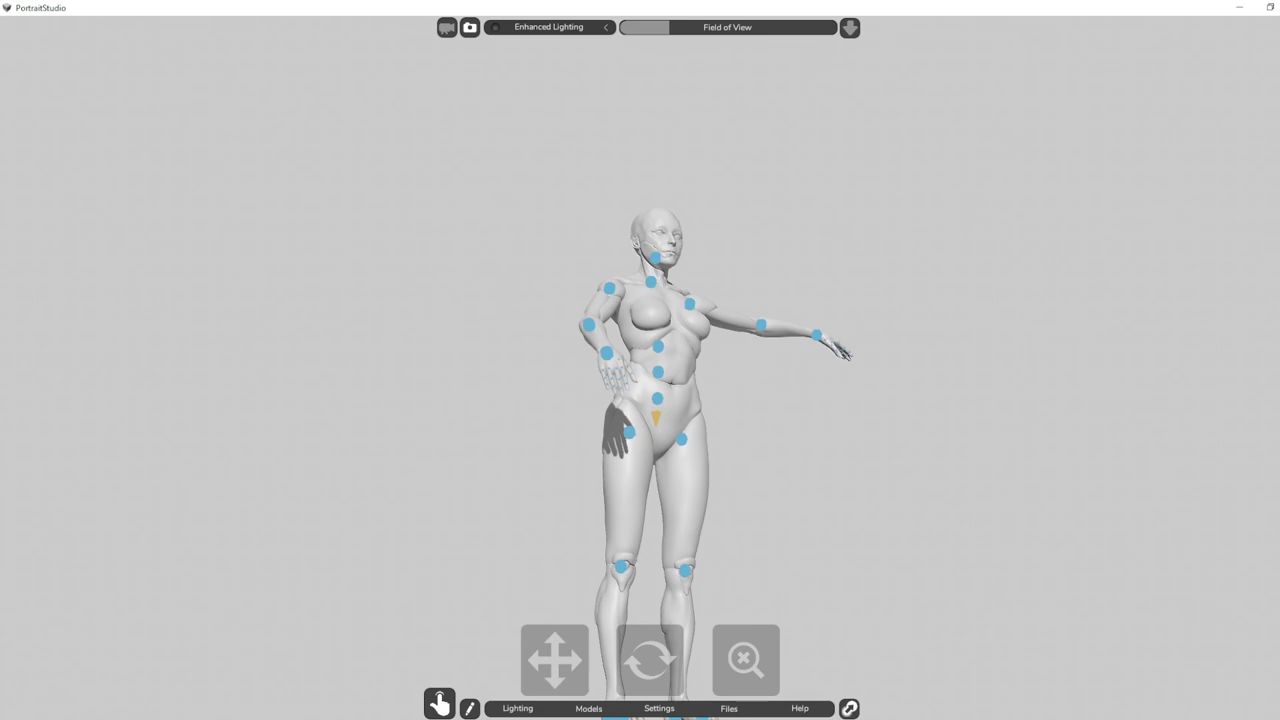
Step: Twist the torso at the chest and swing the right-hand arm down toward the body
mouse_move(115, 719)
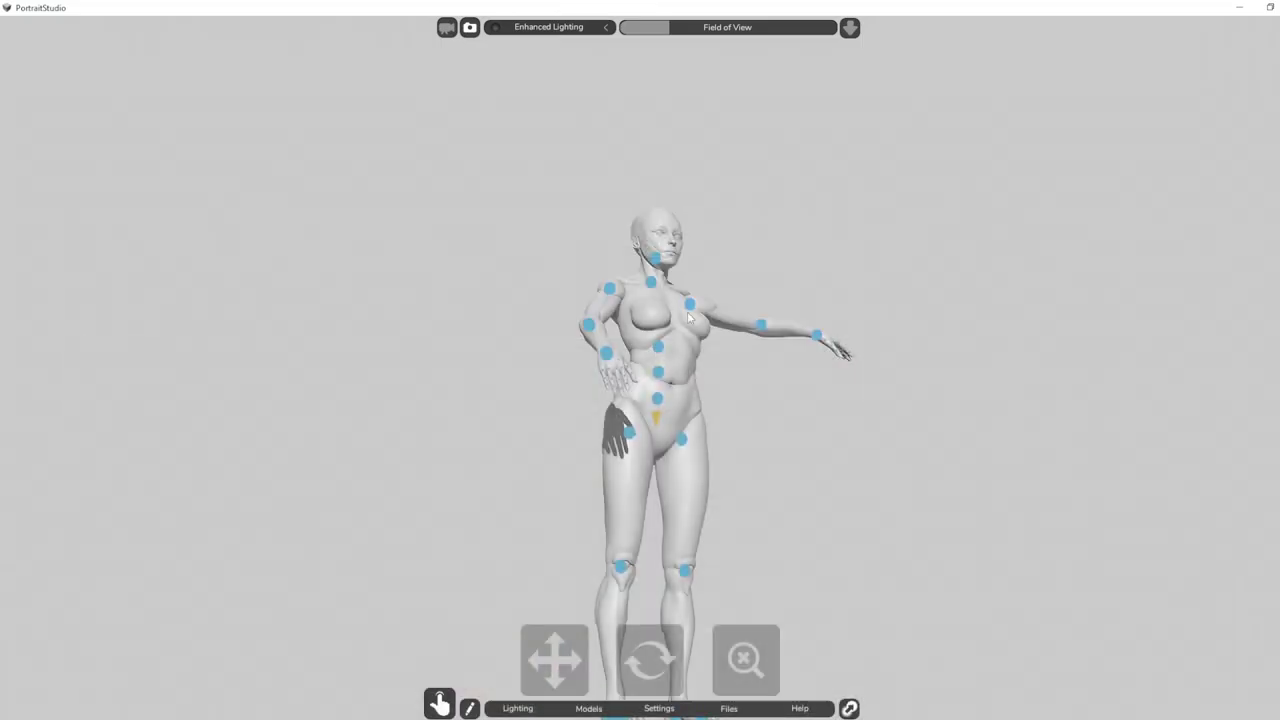
left_click(689, 304)
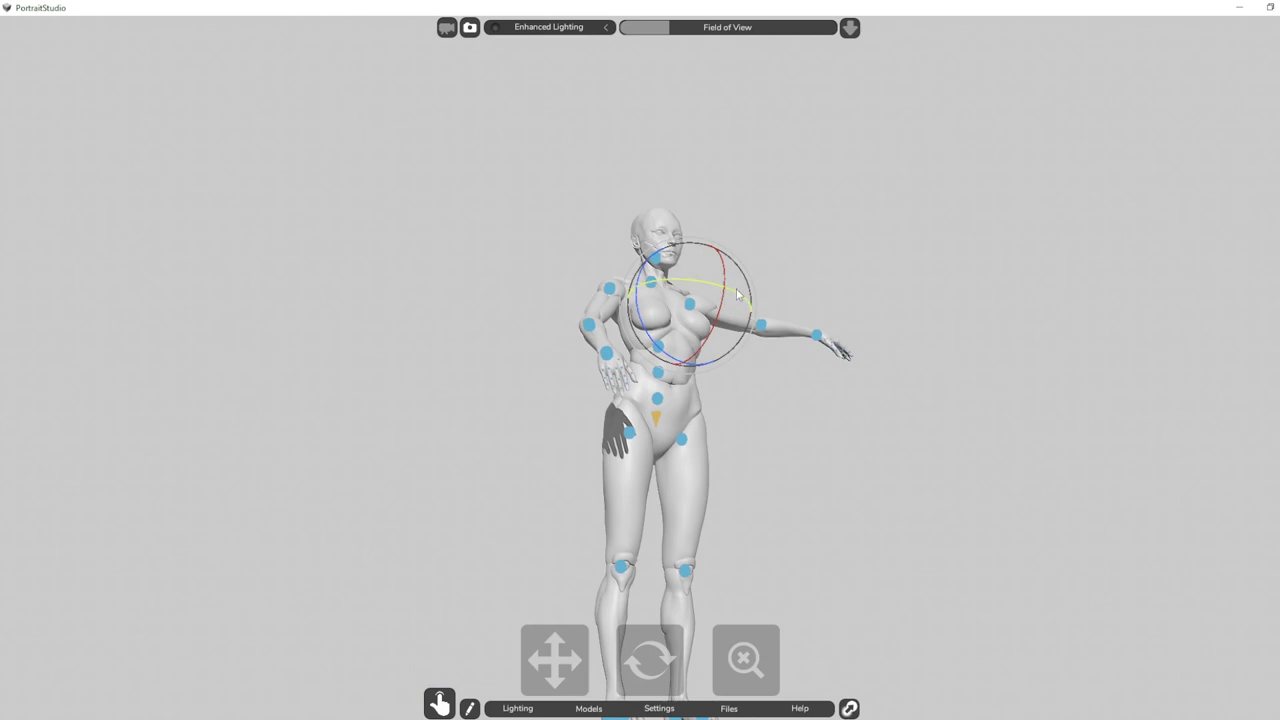
left_click_drag(713, 293, 676, 314)
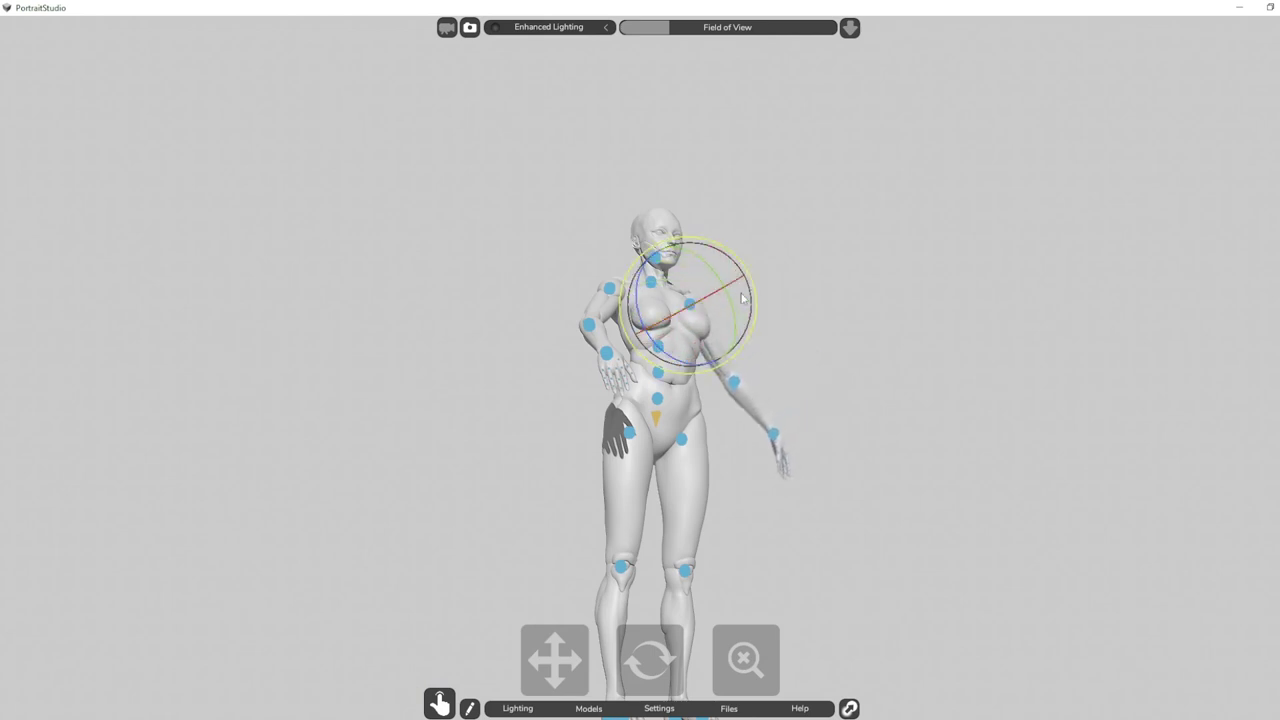
left_click(812, 309)
left_click(689, 302)
mouse_move(730, 306)
left_mouse_down()
mouse_move(734, 322)
mouse_move(737, 312)
left_mouse_up()
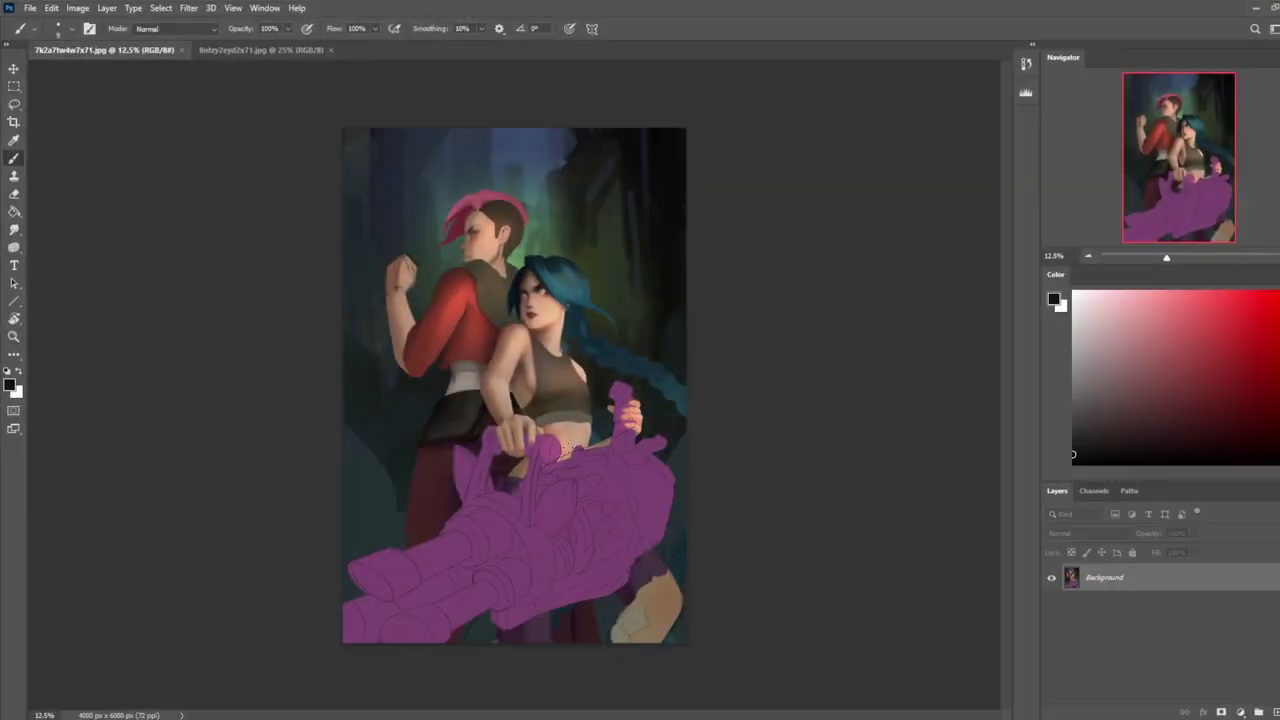
Step: Sketch red reference strokes near the gun in the painting, then clear them
left_click(1277, 292)
mouse_move(550, 455)
left_mouse_down()
mouse_move(527, 480)
mouse_move(558, 455)
mouse_move(603, 437)
left_mouse_up()
key("ctrl+z")
left_click_drag(581, 370, 563, 473)
left_click_drag(630, 430, 636, 446)
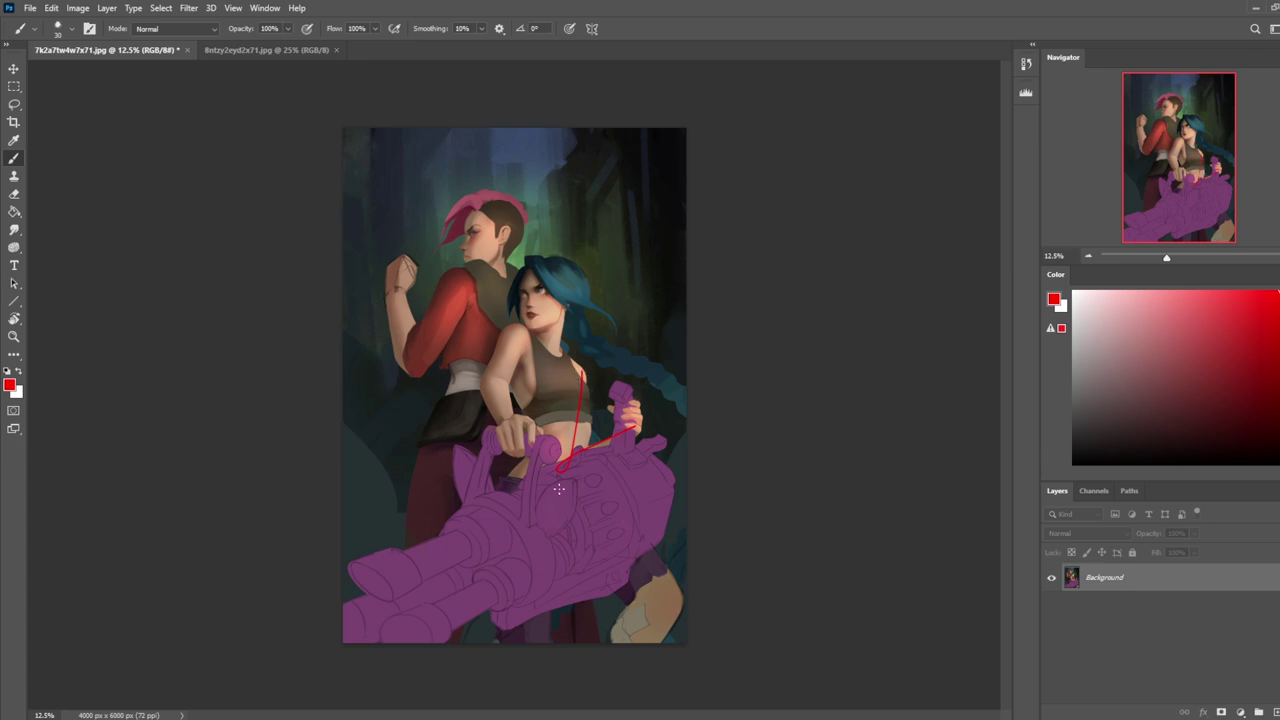
key("F12")
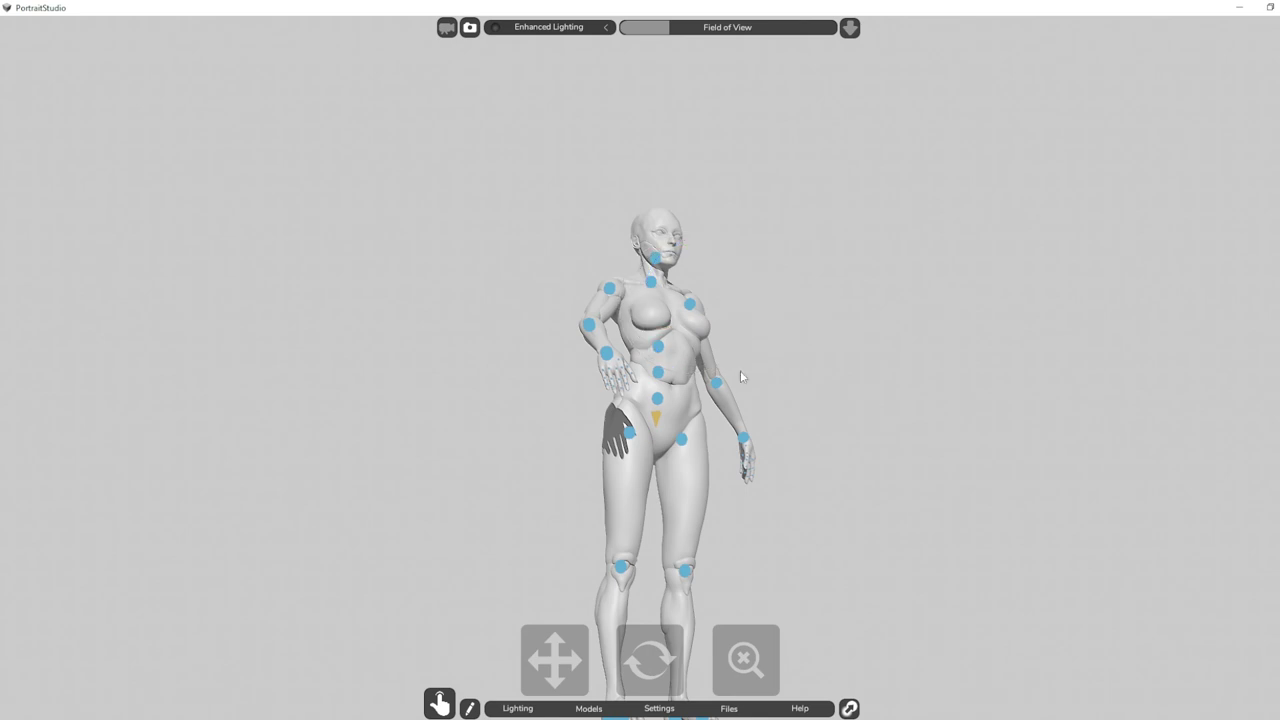
Step: Twist the torso at the abdomen and chest, and turn and tilt the head at the neck
mouse_move(690, 306)
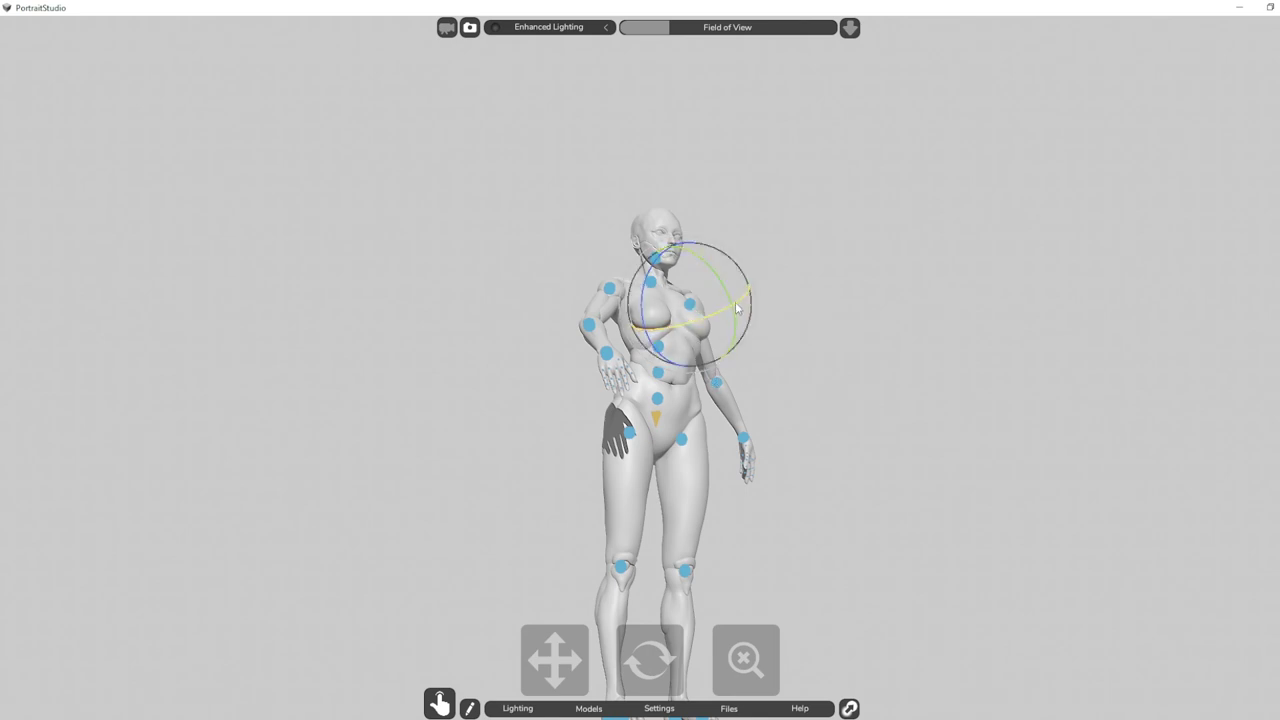
left_click_drag(736, 311, 623, 324)
mouse_move(728, 346)
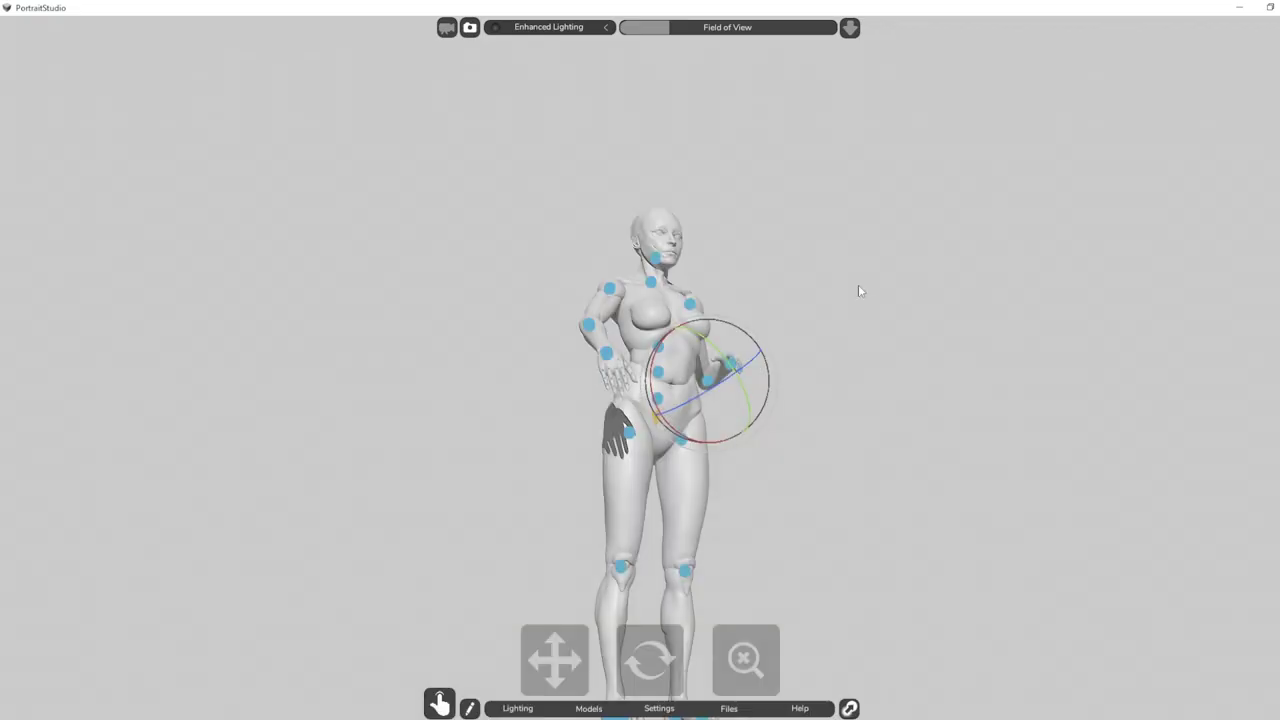
left_click(857, 286)
left_click(676, 371)
left_click_drag(677, 371, 738, 305)
left_click(740, 314)
left_click(657, 347)
left_click_drag(684, 356, 704, 317)
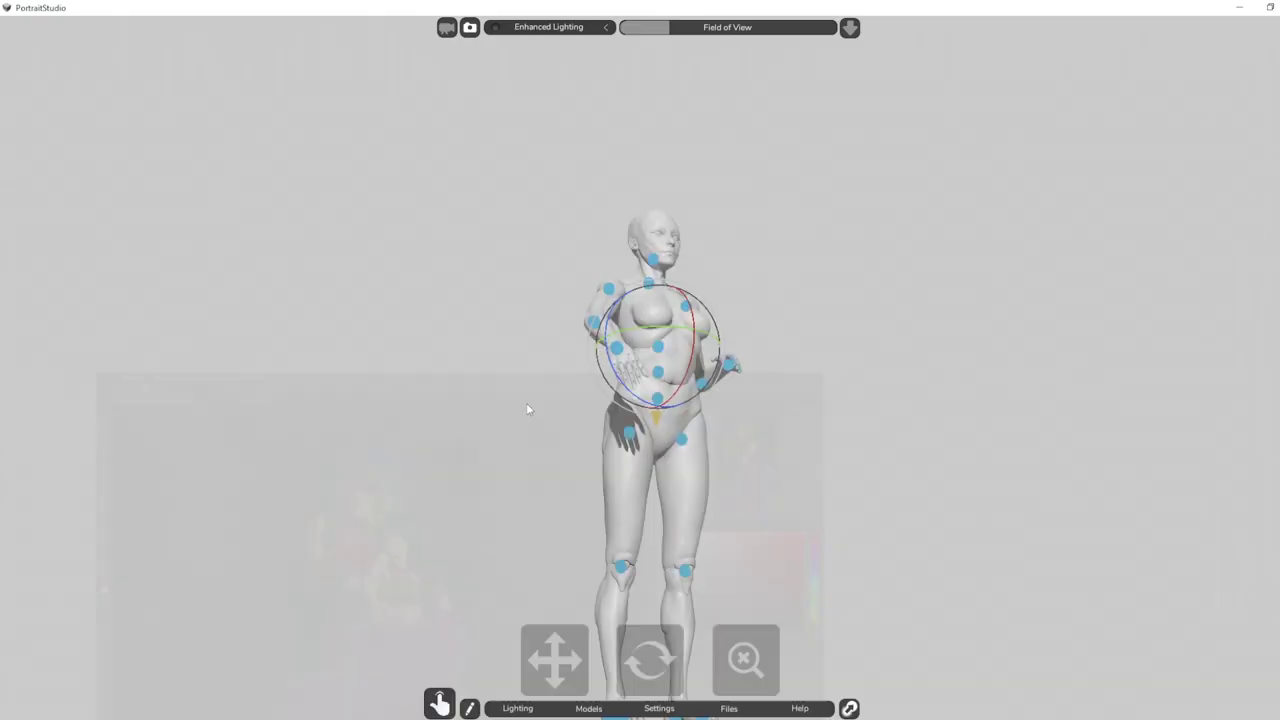
left_click(652, 259)
left_click_drag(674, 244, 725, 271)
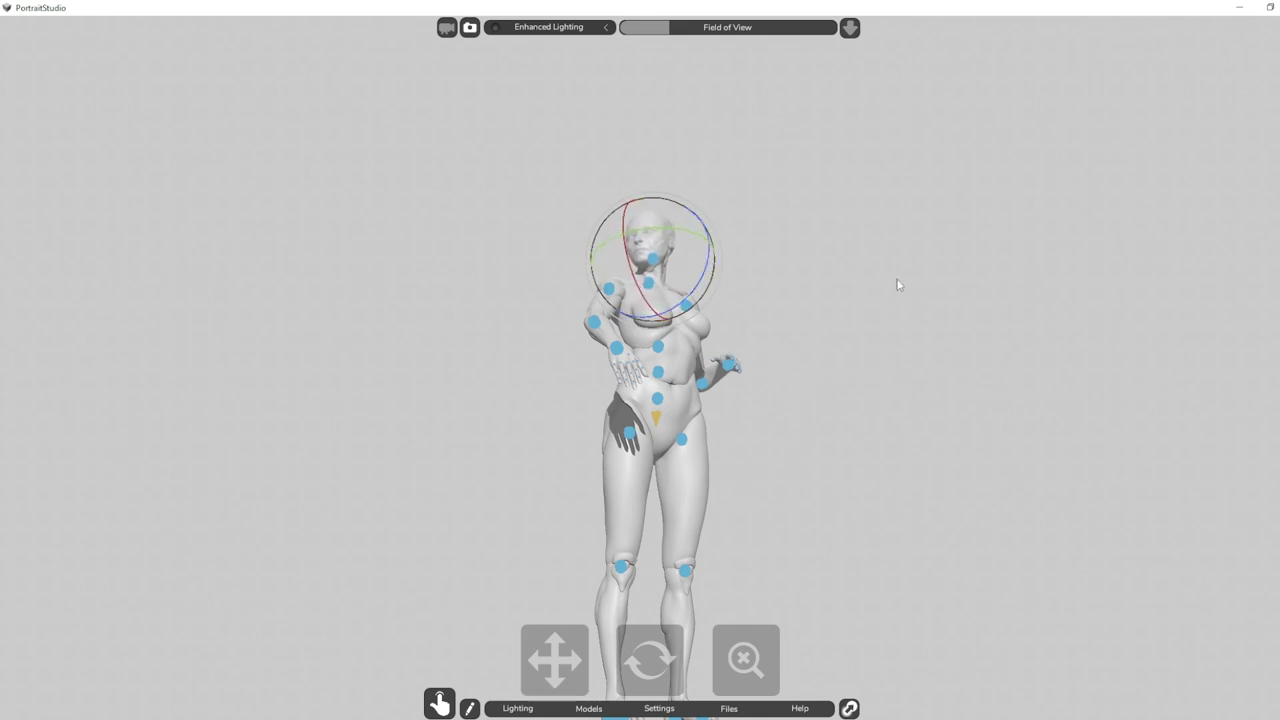
Step: Hide the Female_mannequin_v2 joint markers from the Models list and rotate the view slightly
left_click(587, 709)
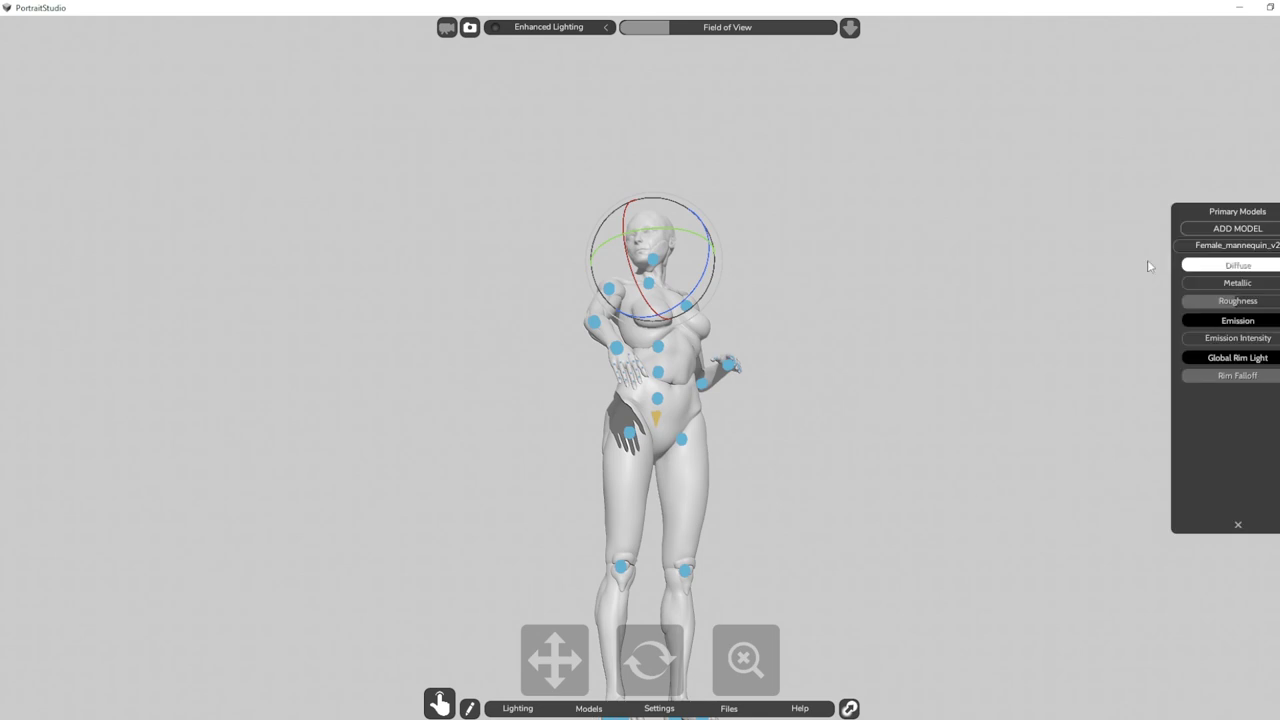
right_click(1273, 253)
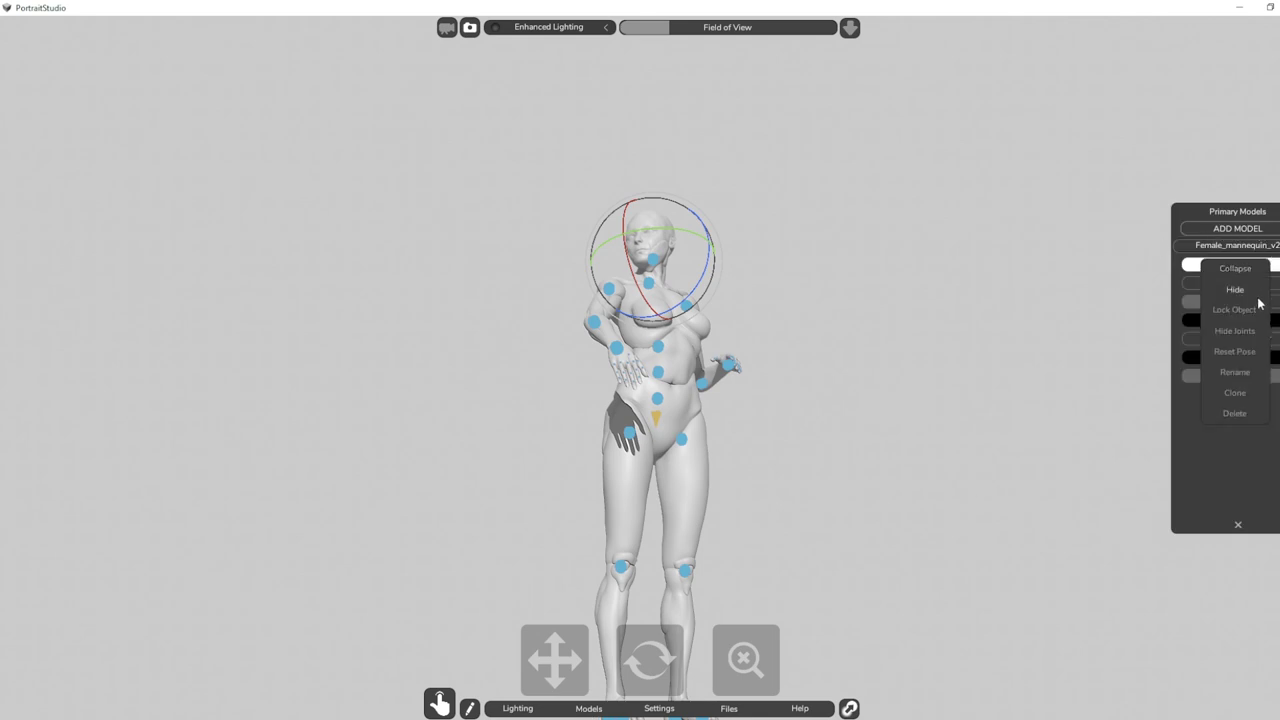
left_click(1235, 333)
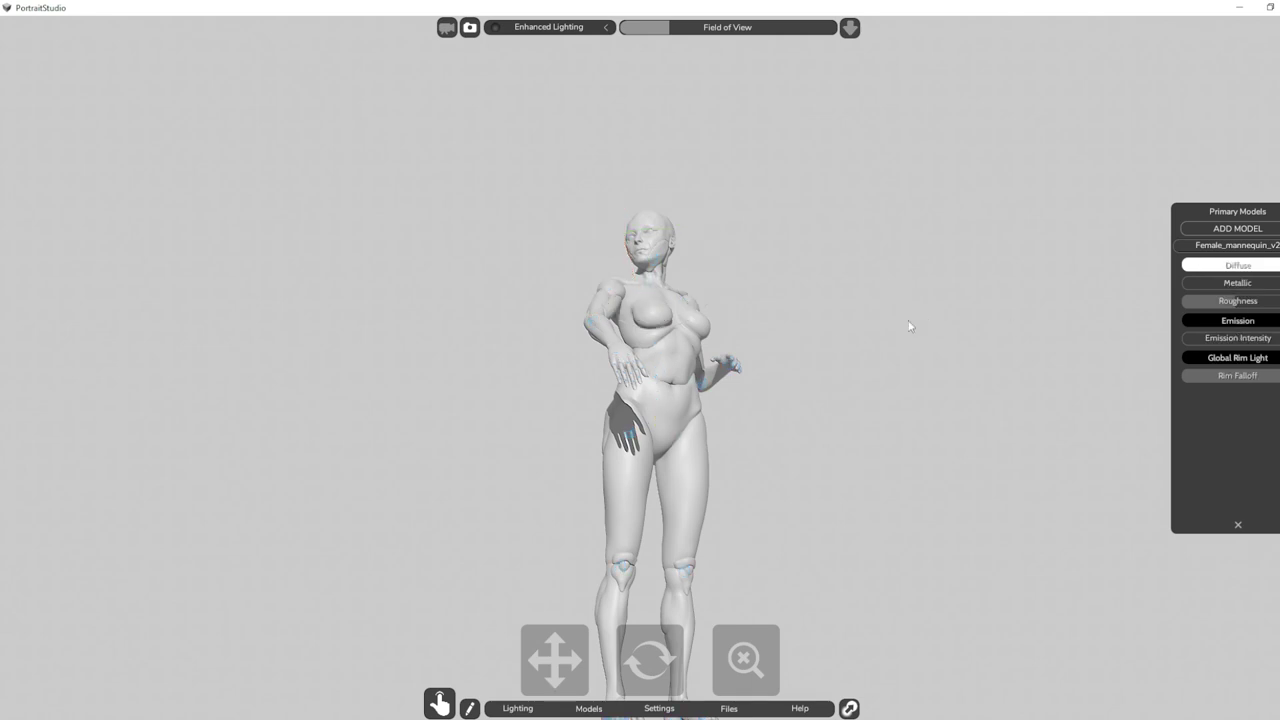
left_click_drag(649, 661, 652, 660)
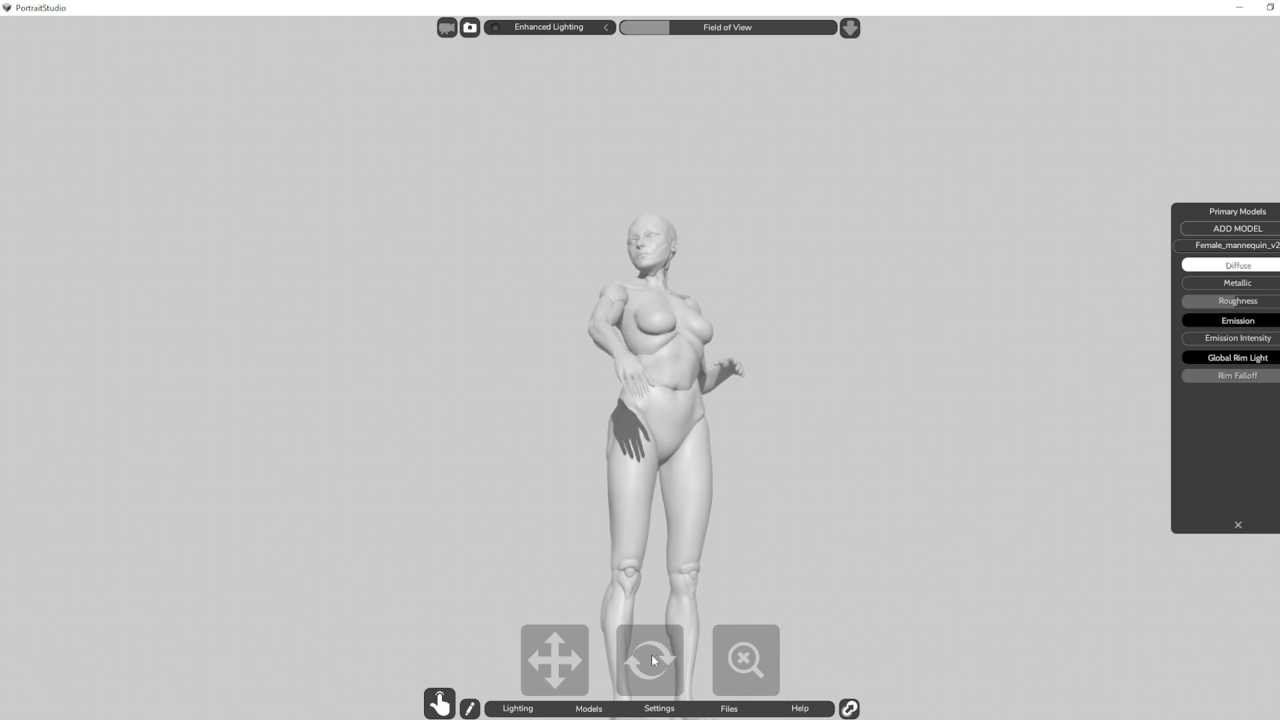
Step: Capture the posed mannequin with a Greenshot region screenshot and minimize PortraitStudio
key("alt+Tab")
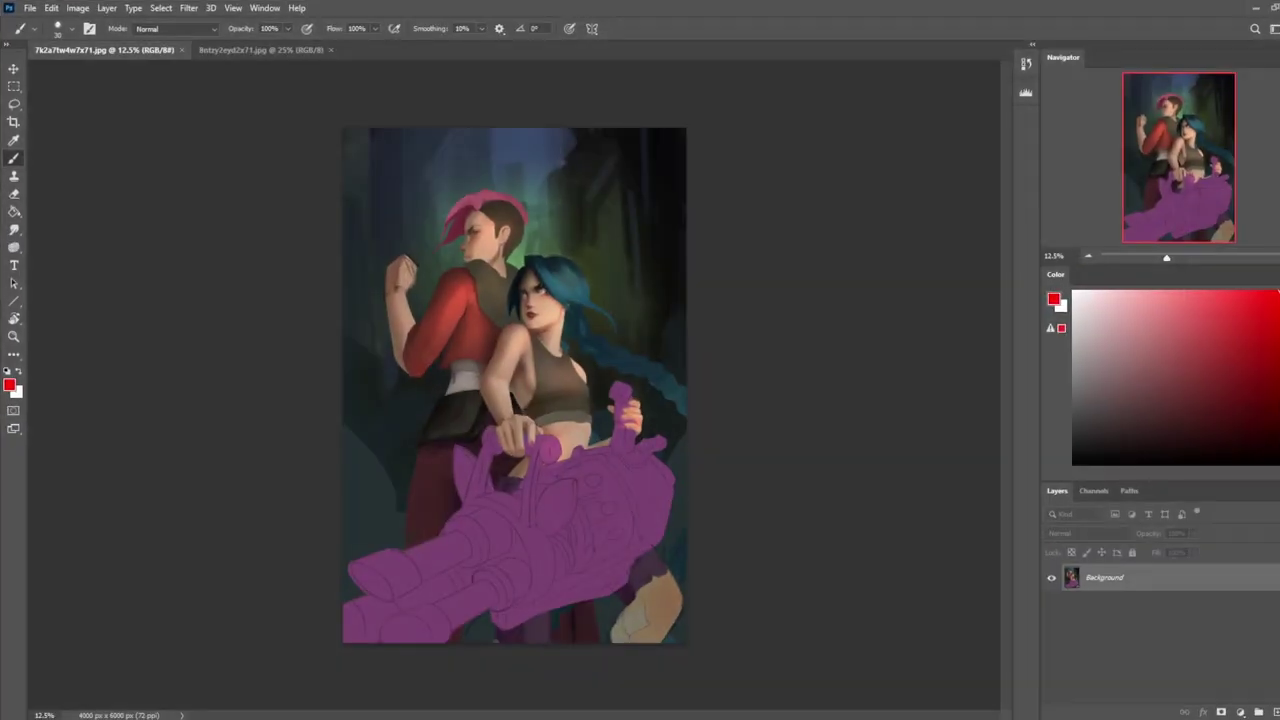
key("alt+Tab")
key("Print")
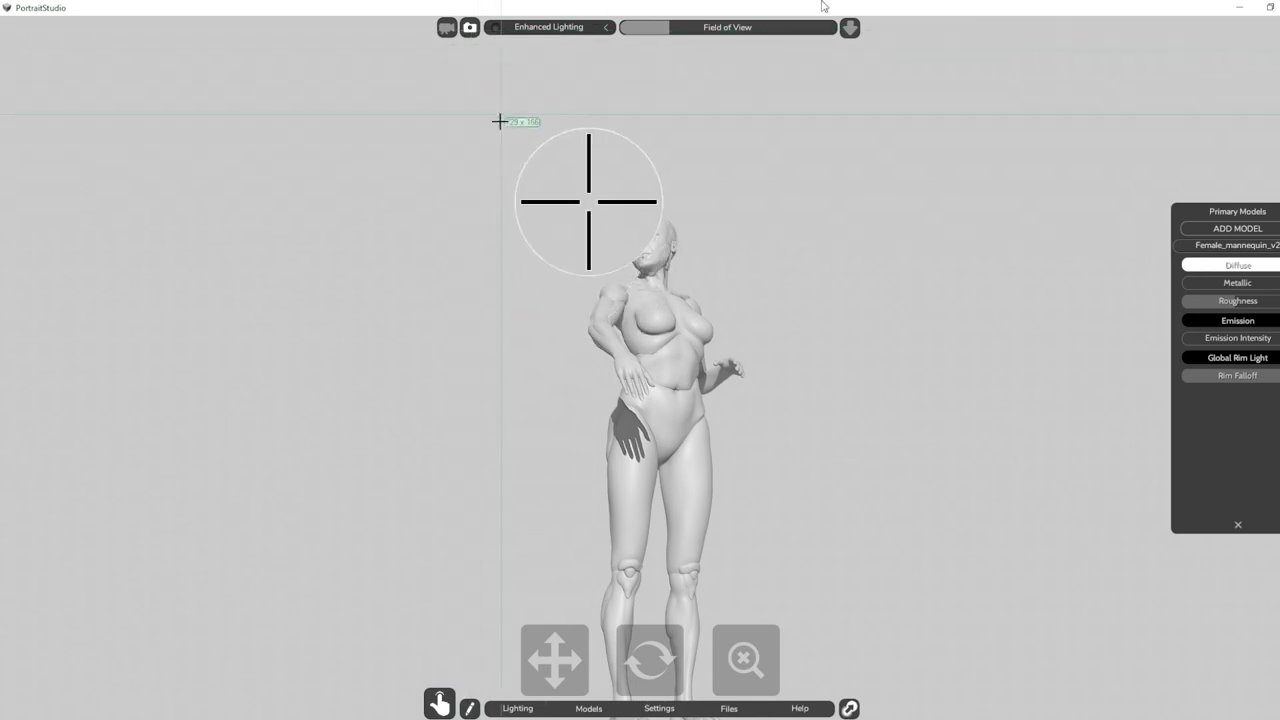
left_click_drag(446, 151, 857, 716)
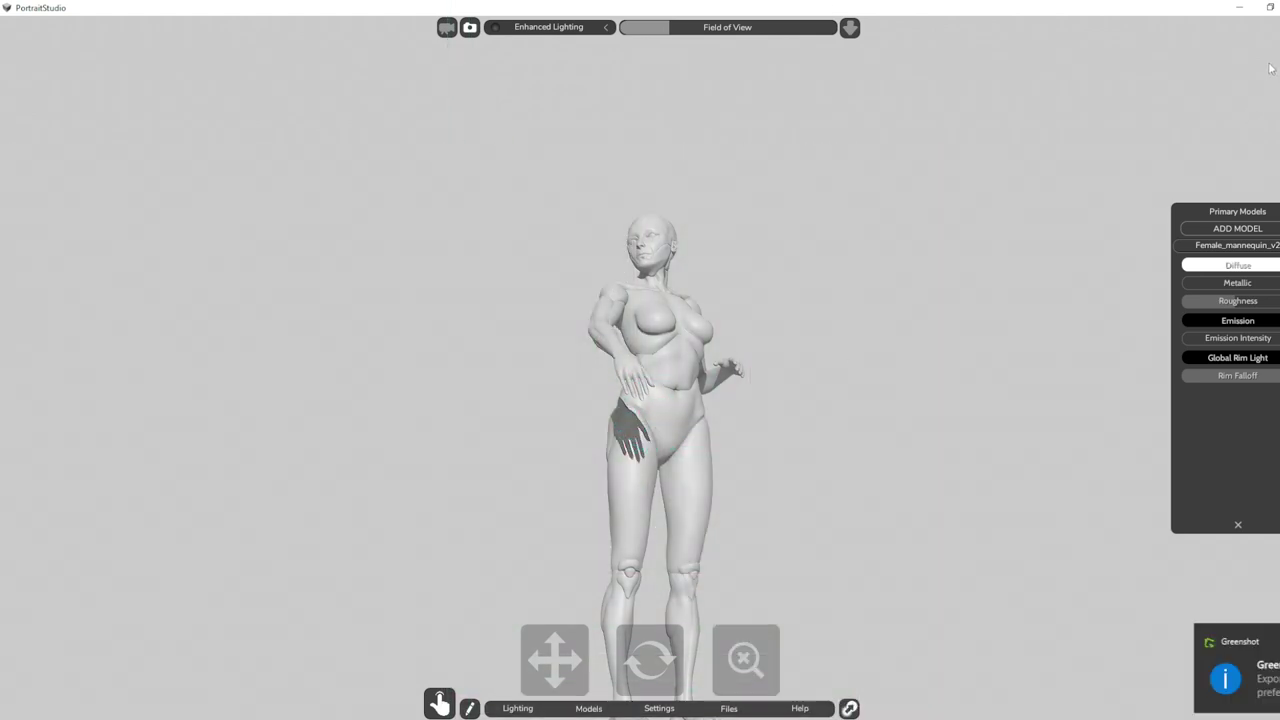
left_click(1239, 7)
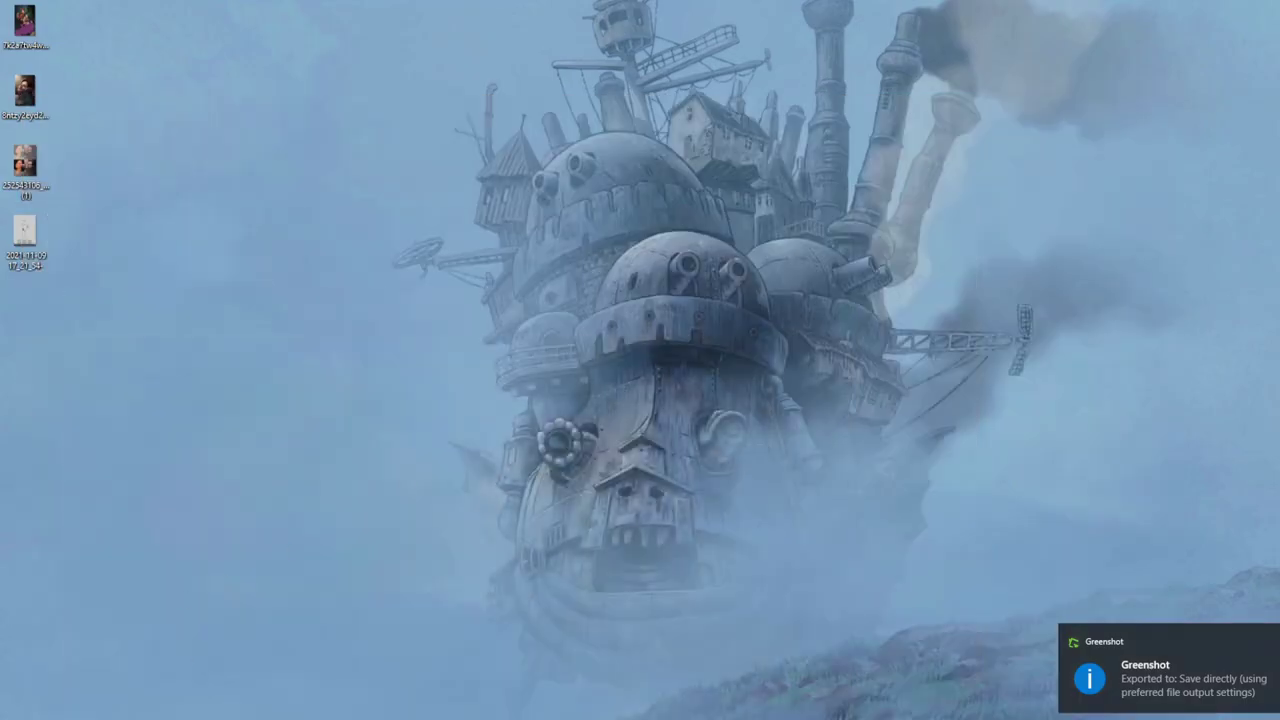
Step: Open the mannequin pose screenshot PNG in Photoshop, maximized and viewed at 100%
key("alt+Tab")
double_click(676, 16)
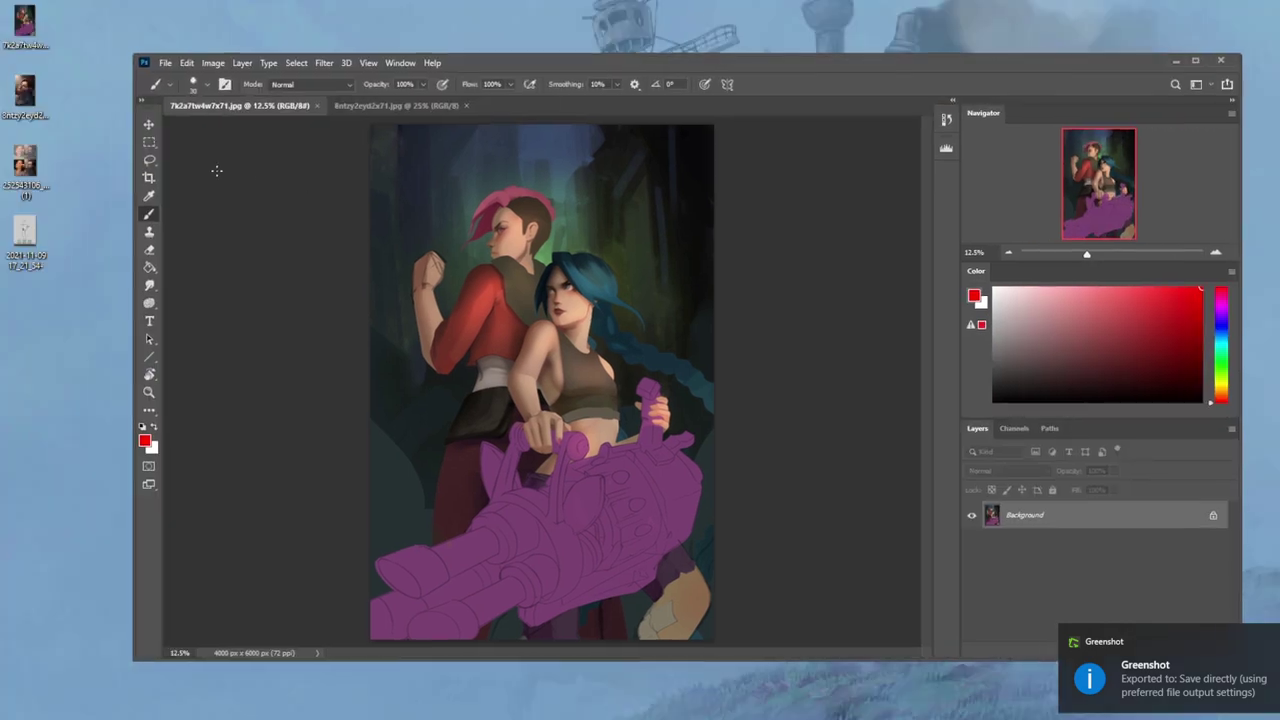
left_click_drag(588, 104, 588, 108)
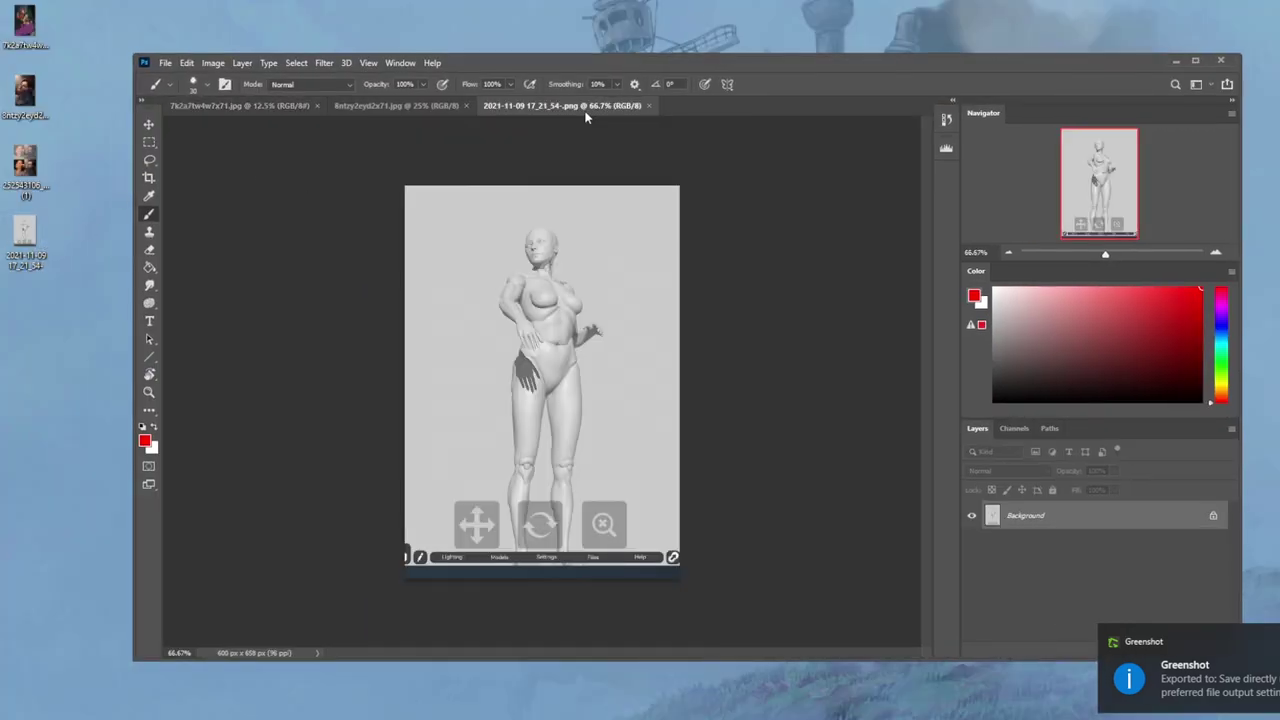
double_click(867, 60)
key("ctrl+1")
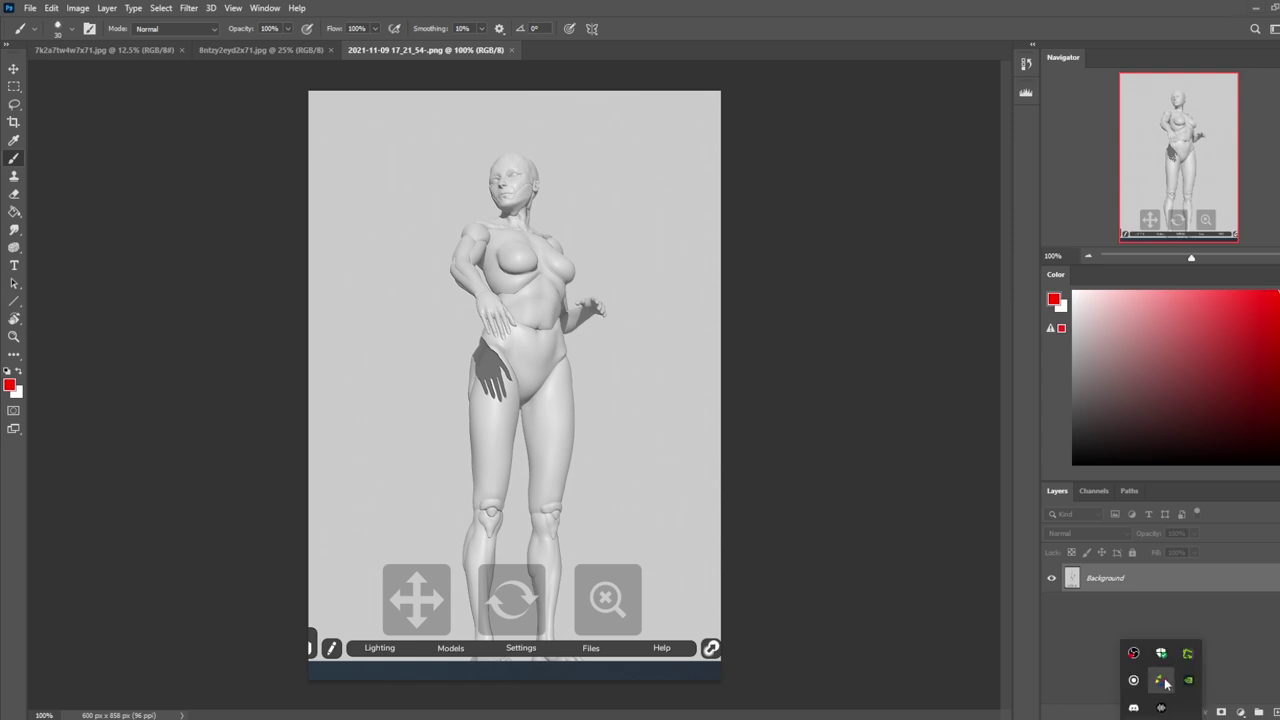
Step: Check the drawing tablet settings from the system tray, then add an empty layer over the reference
left_click(1161, 680)
key("Escape")
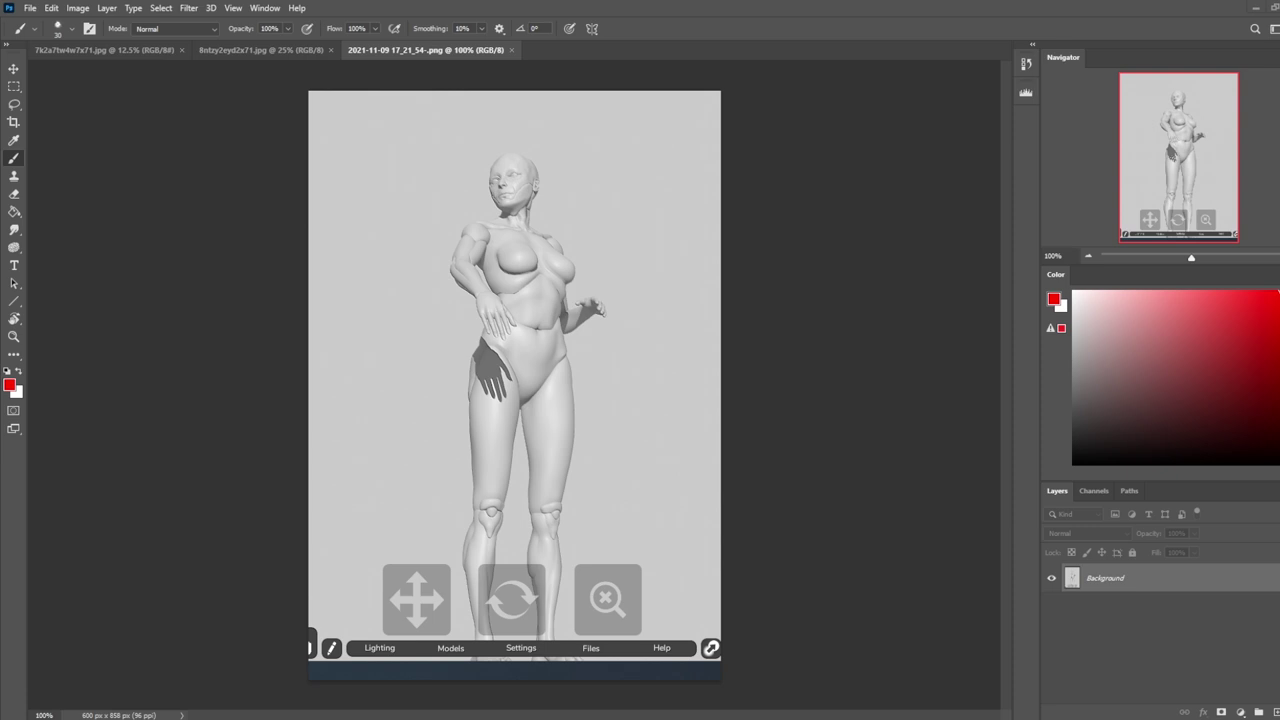
left_click(860, 299)
left_click(1162, 719)
left_click(1130, 683)
left_click(1273, 712)
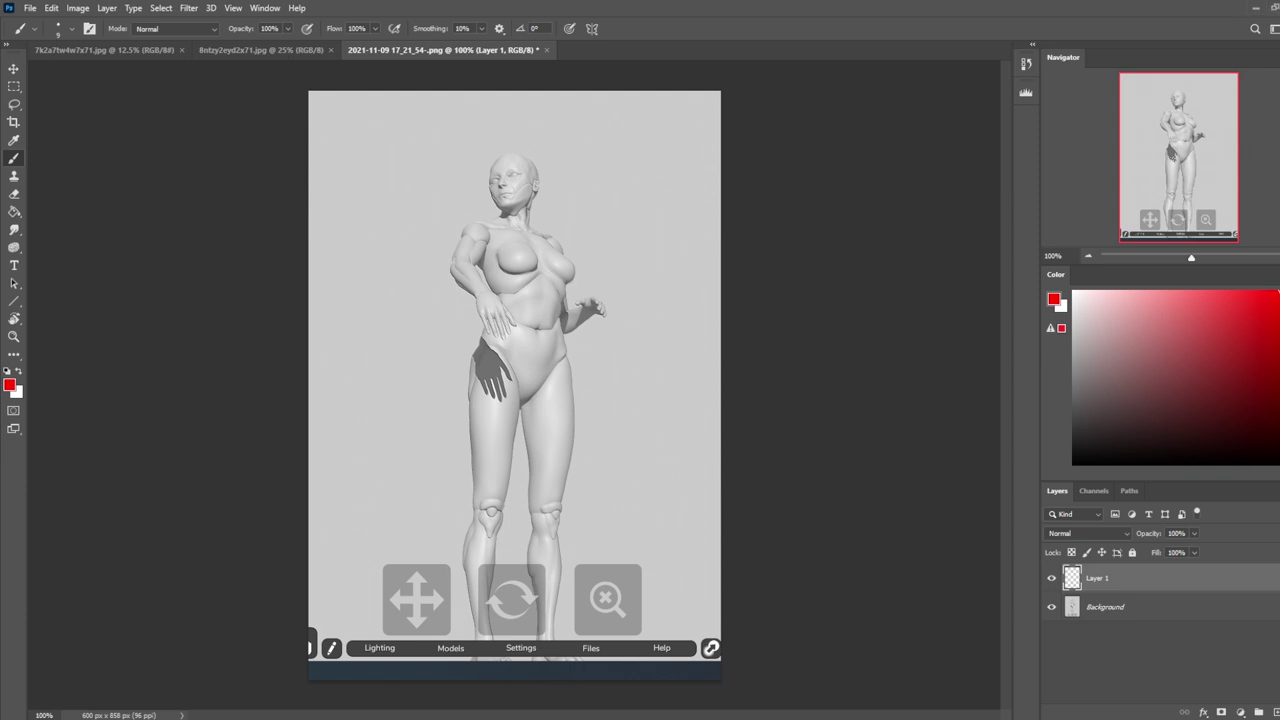
Step: Draw straight red lines across the mannequin's chest, collarbones, neck, waist, hips and knees
left_click(507, 272, "shift")
left_click_drag(511, 240, 557, 251)
left_click(551, 236, "shift")
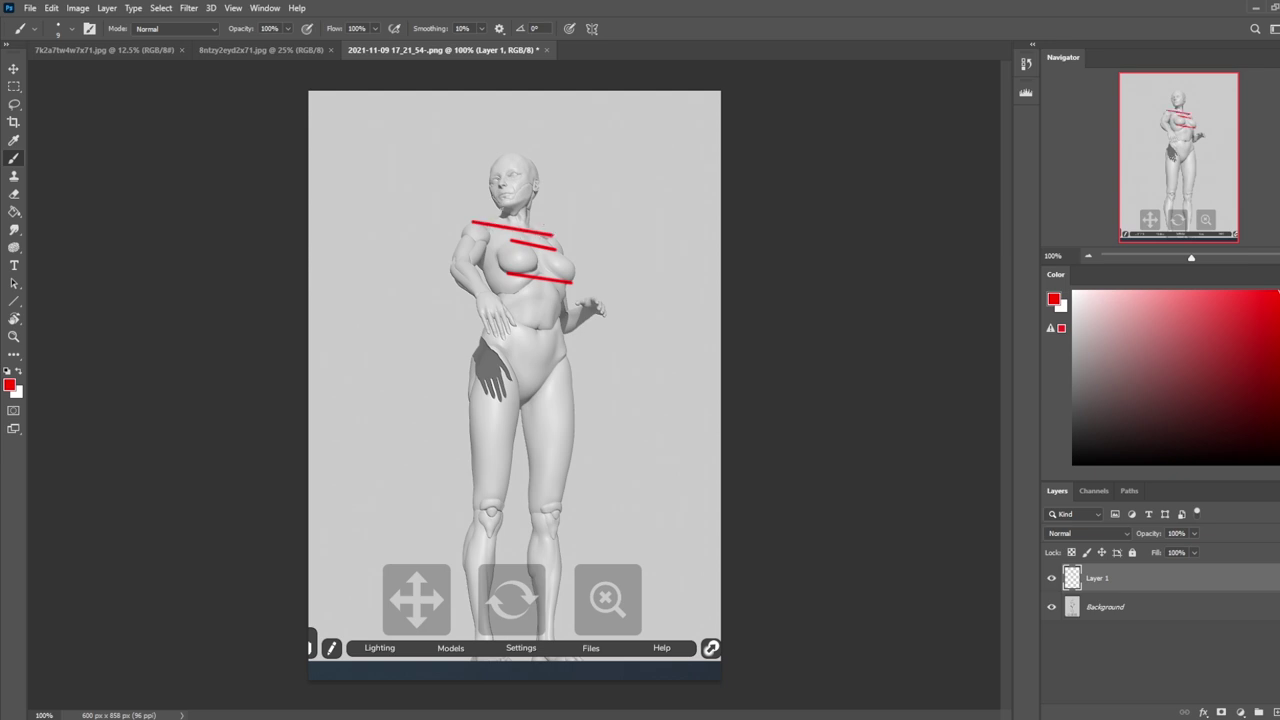
left_click_drag(502, 210, 526, 214)
left_click(562, 320, "shift")
left_click(570, 357, "shift")
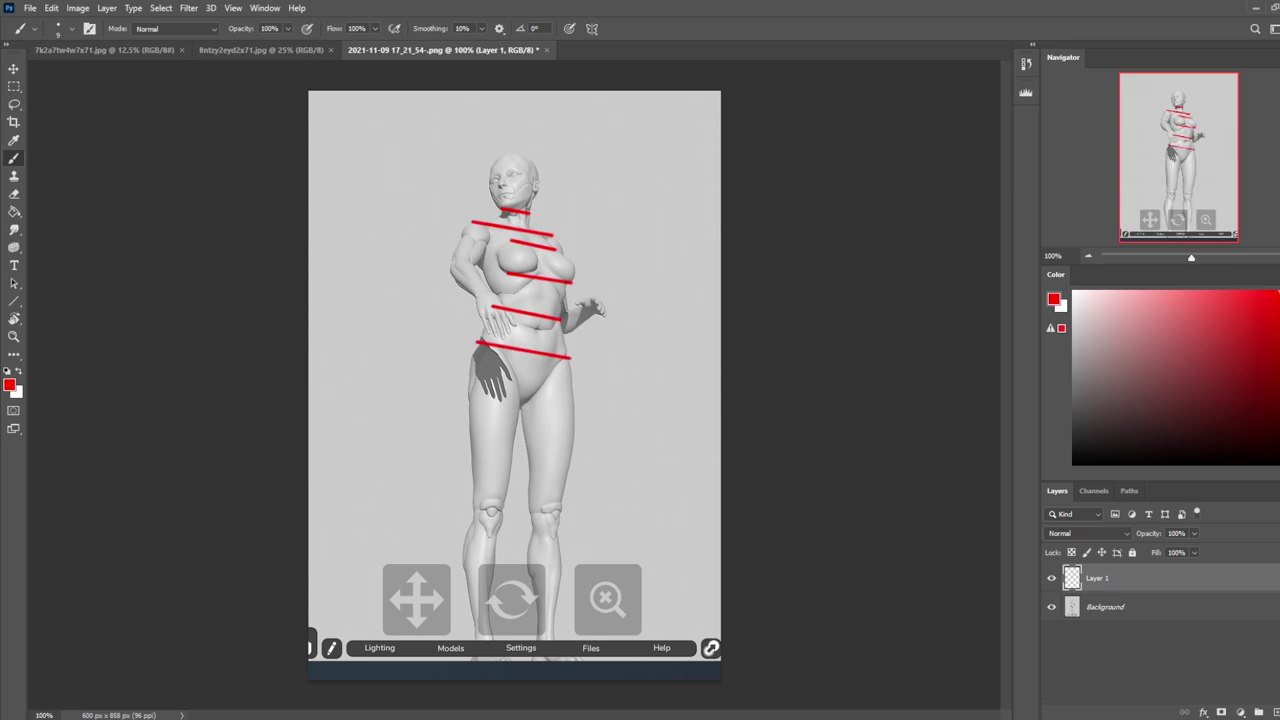
left_click(553, 511, "shift")
Step: Try a diagonal line below the knees and red circles around knees and torso, undoing each, then go to the portrait
left_click(476, 554)
left_click(546, 529, "shift")
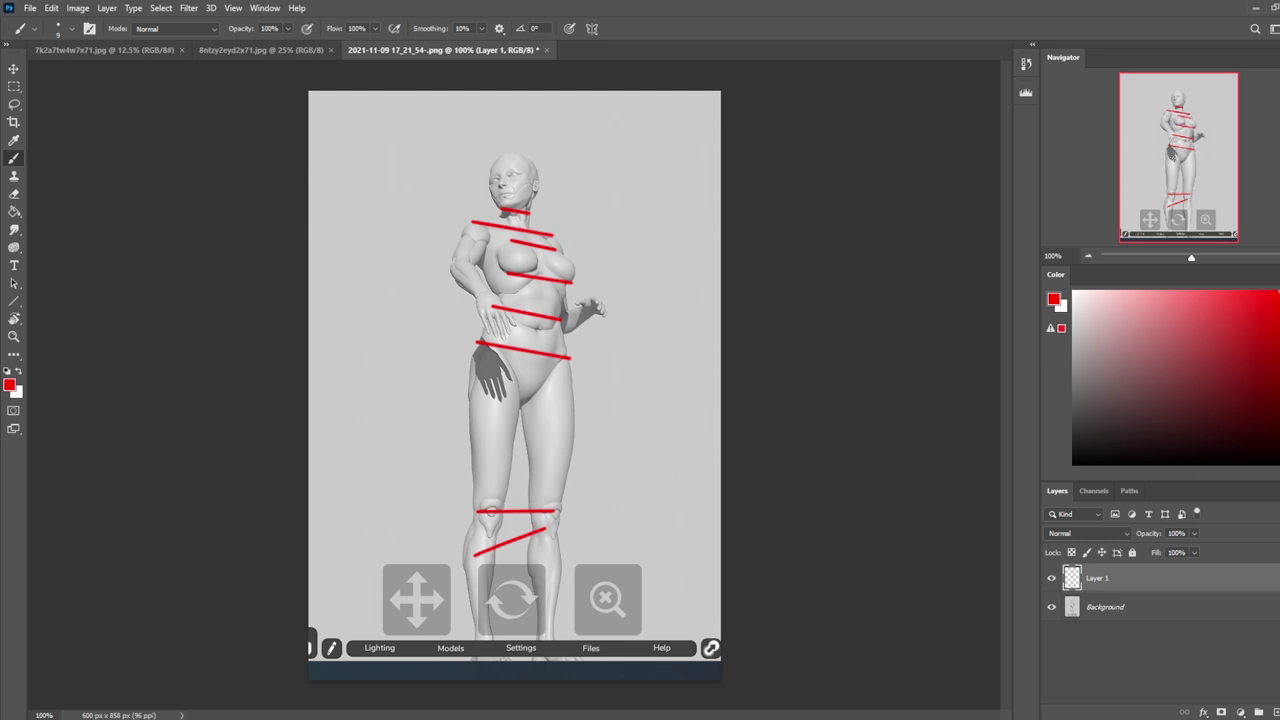
key("ctrl+z")
key("ctrl+z")
mouse_move(612, 483)
left_mouse_down()
mouse_move(493, 445)
mouse_move(480, 572)
mouse_move(580, 452)
left_mouse_up()
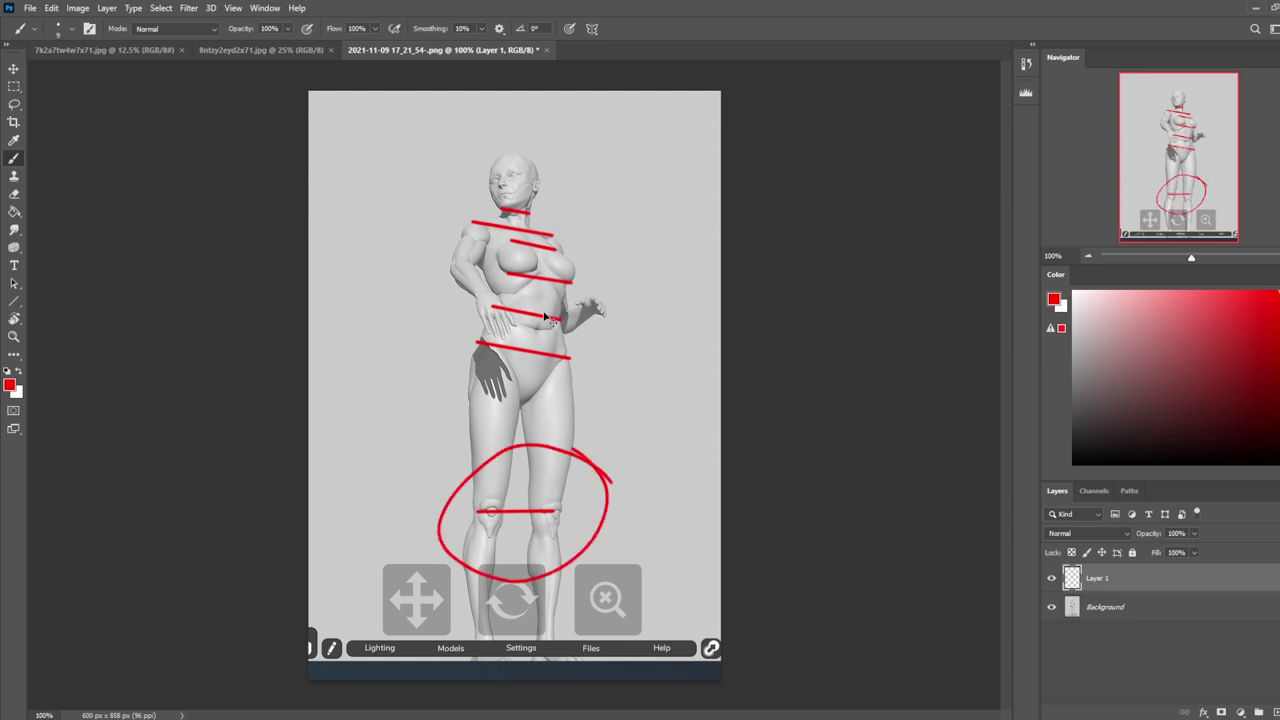
key("ctrl+z")
mouse_move(586, 220)
left_mouse_down()
mouse_move(431, 333)
mouse_move(620, 312)
left_mouse_up()
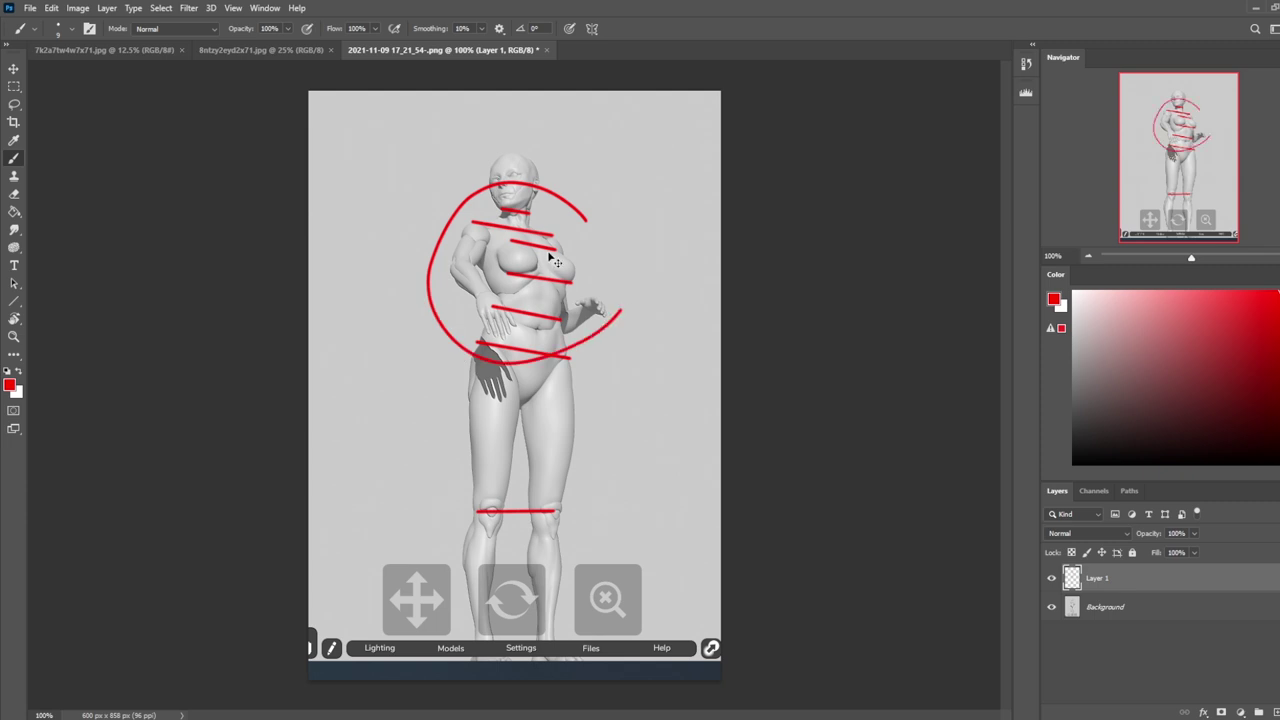
key("ctrl+z")
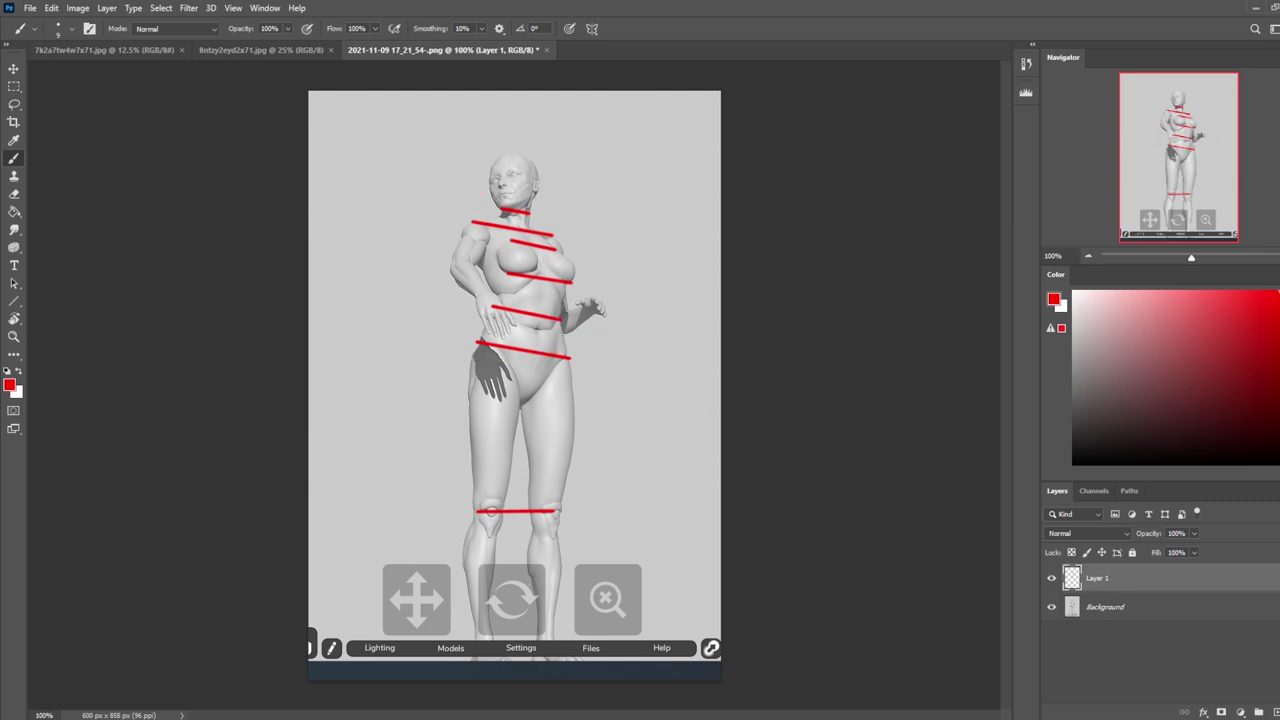
left_click(279, 54)
Step: Close the portrait, add a new layer to the two-figure painting and enlarge the brush
left_click(175, 50)
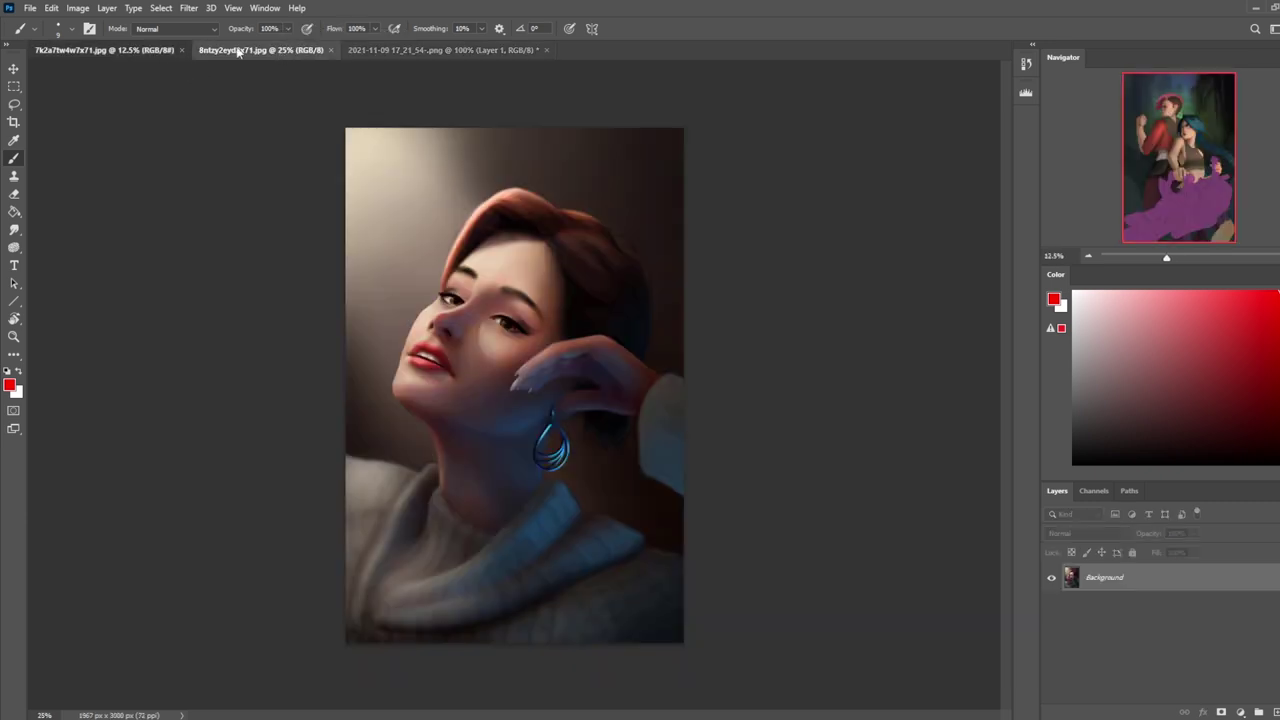
left_click(328, 50)
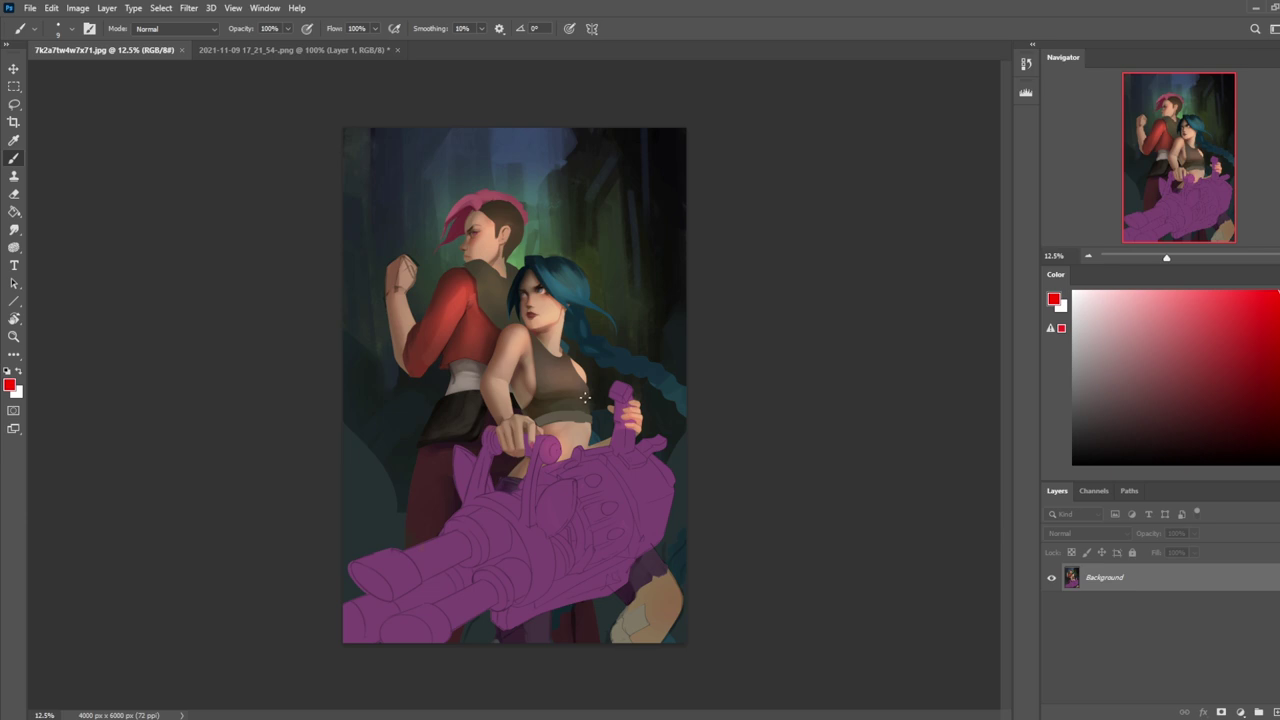
left_click(1258, 712)
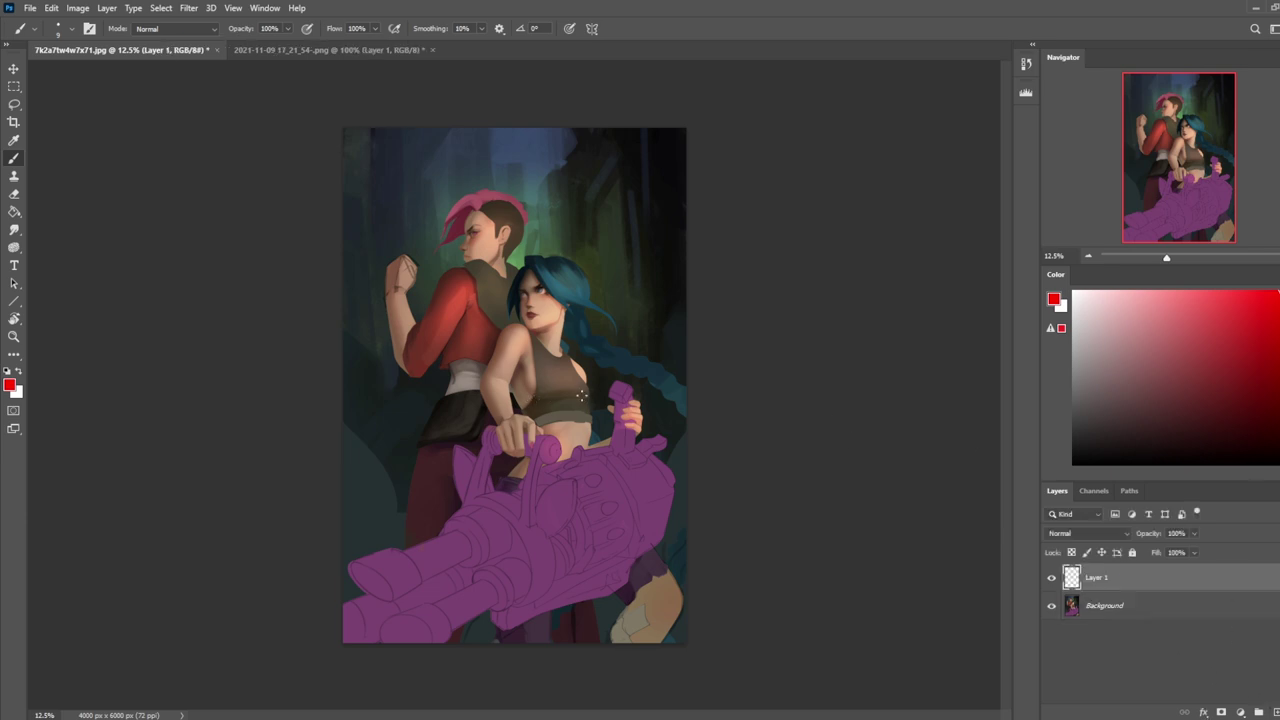
key("bracketright")
key("bracketright")
key("bracketright")
key("bracketright")
key("bracketright")
key("bracketright")
key("bracketright")
key("bracketright")
key("bracketright")
key("bracketright")
key("bracketright")
key("bracketright")
key("bracketright")
key("bracketright")
Step: Draw red contour lines under the girl's bust, across her shoulder and chest, then return to the mannequin
left_click_drag(532, 402, 592, 400)
left_click_drag(508, 323, 585, 377)
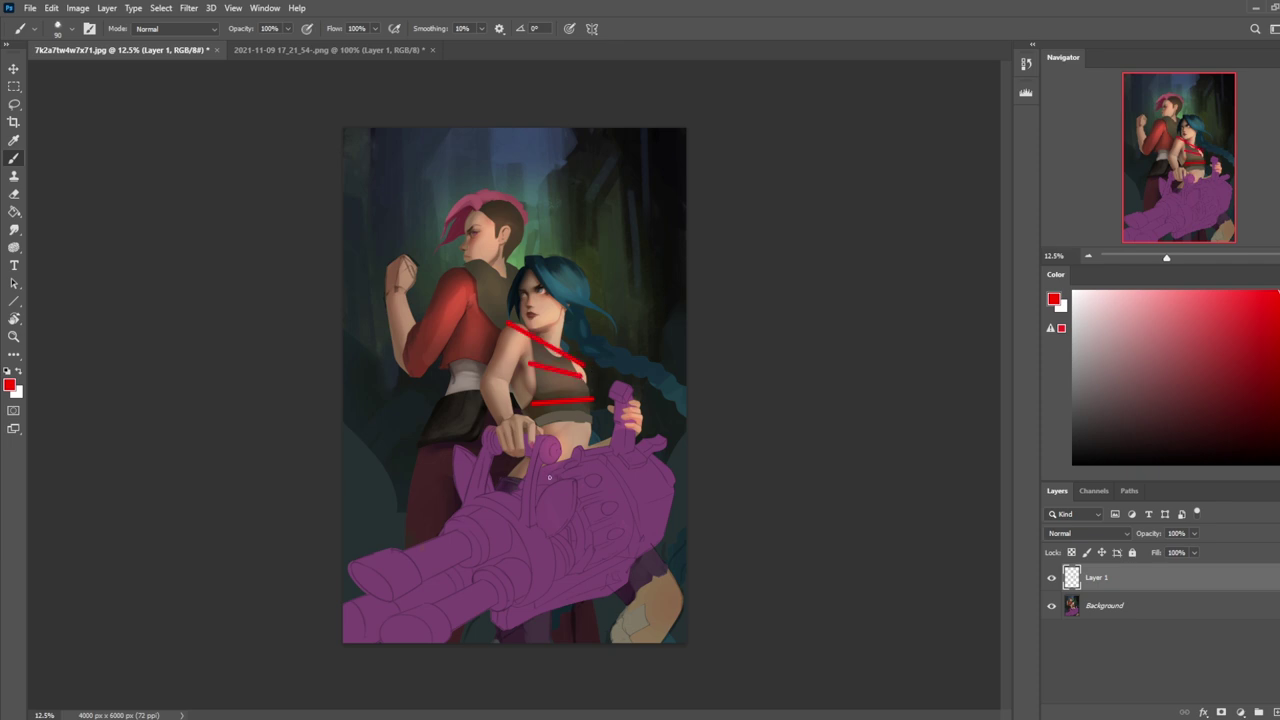
left_click(550, 478, "shift")
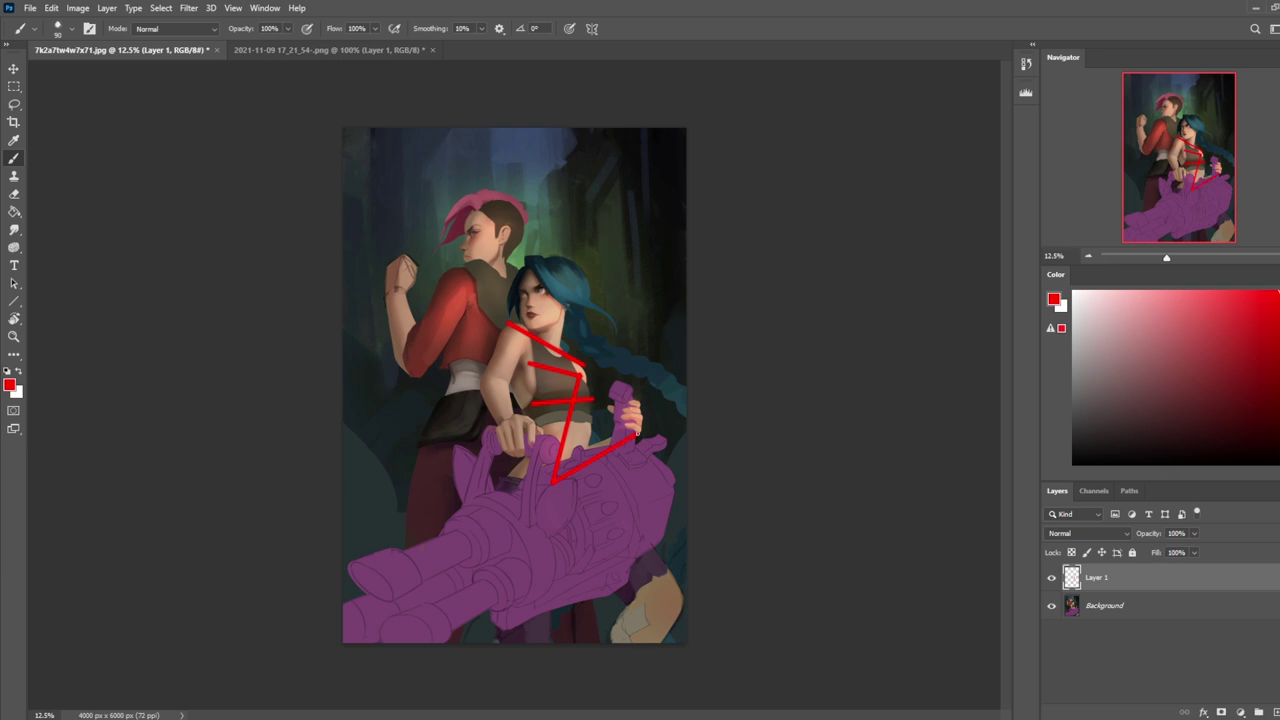
key("ctrl+z")
left_click_drag(528, 331, 563, 317)
key("ctrl+z")
key("ctrl+z")
key("ctrl+z")
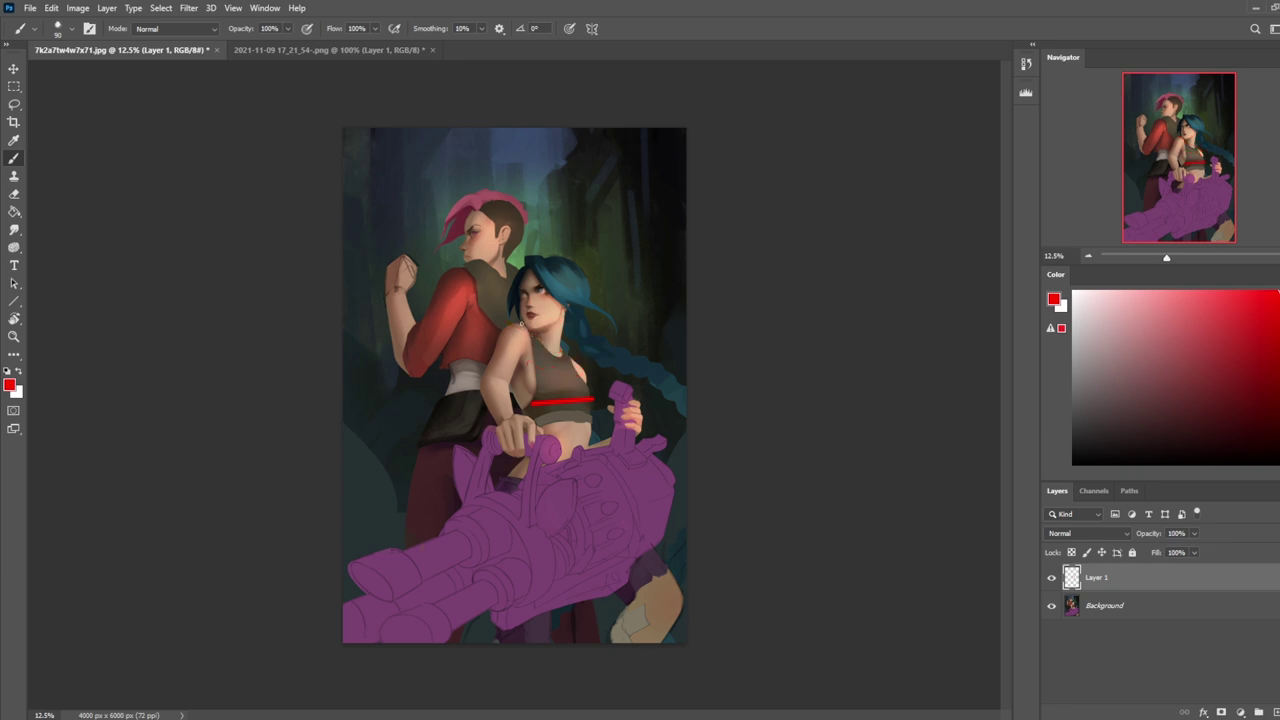
left_click(585, 368, "shift")
left_click(521, 371, "shift")
left_click(330, 49)
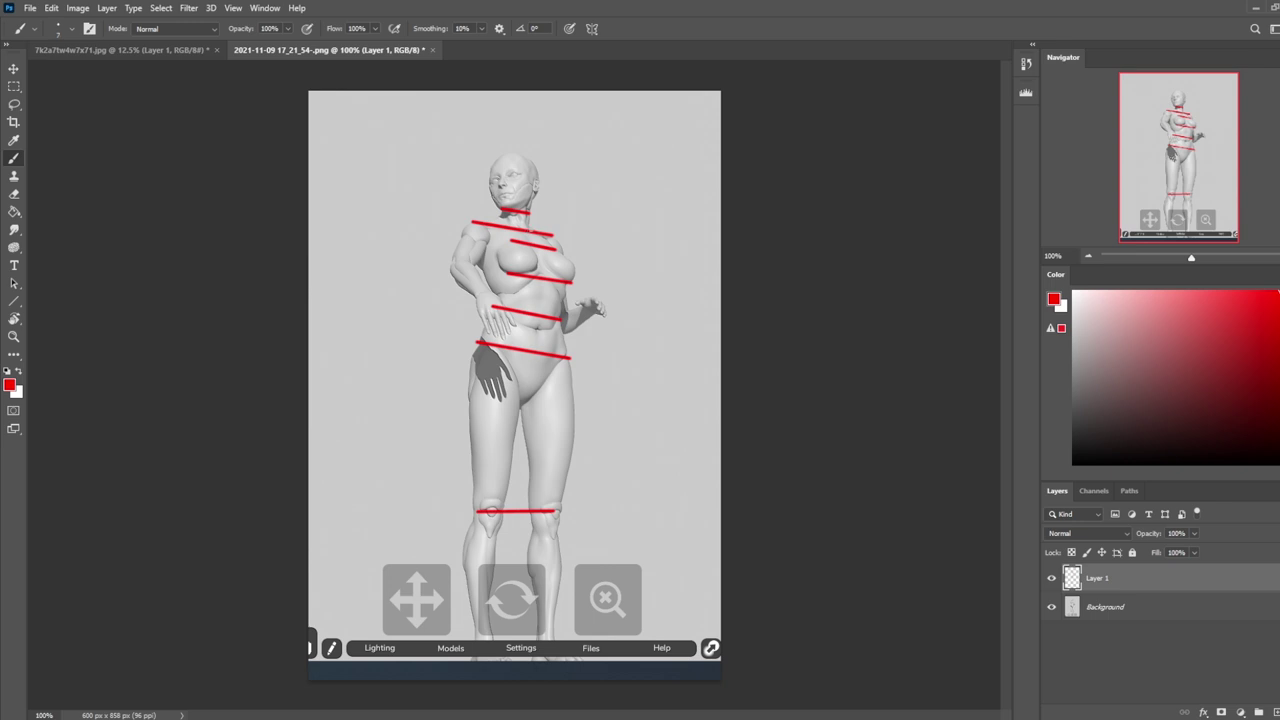
Step: Sketch oval and vertical red guide strokes on the mannequin's torso, undo them, and return to 7k2a7tw4w7x71.jpg
mouse_move(532, 233)
left_mouse_down()
mouse_move(543, 276)
mouse_move(547, 238)
mouse_move(533, 387)
left_mouse_up()
mouse_move(543, 237)
left_mouse_down()
mouse_move(547, 316)
mouse_move(583, 320)
mouse_move(570, 218)
left_mouse_up()
key("ctrl+z")
mouse_move(541, 338)
left_mouse_down()
mouse_move(488, 380)
mouse_move(505, 212)
mouse_move(540, 230)
mouse_move(572, 344)
mouse_move(540, 390)
left_mouse_up()
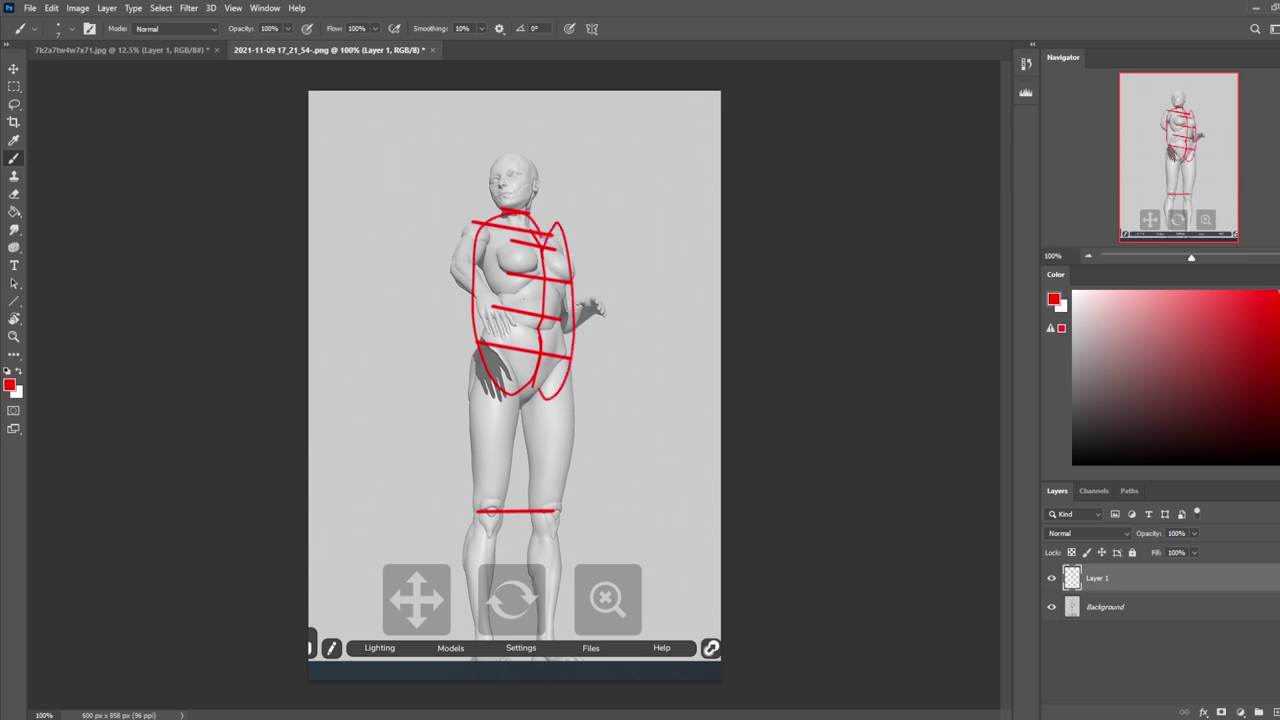
left_click_drag(552, 262, 552, 374)
mouse_move(505, 236)
left_mouse_down()
mouse_move(489, 344)
mouse_move(510, 364)
left_mouse_up()
left_click_drag(521, 276, 516, 348)
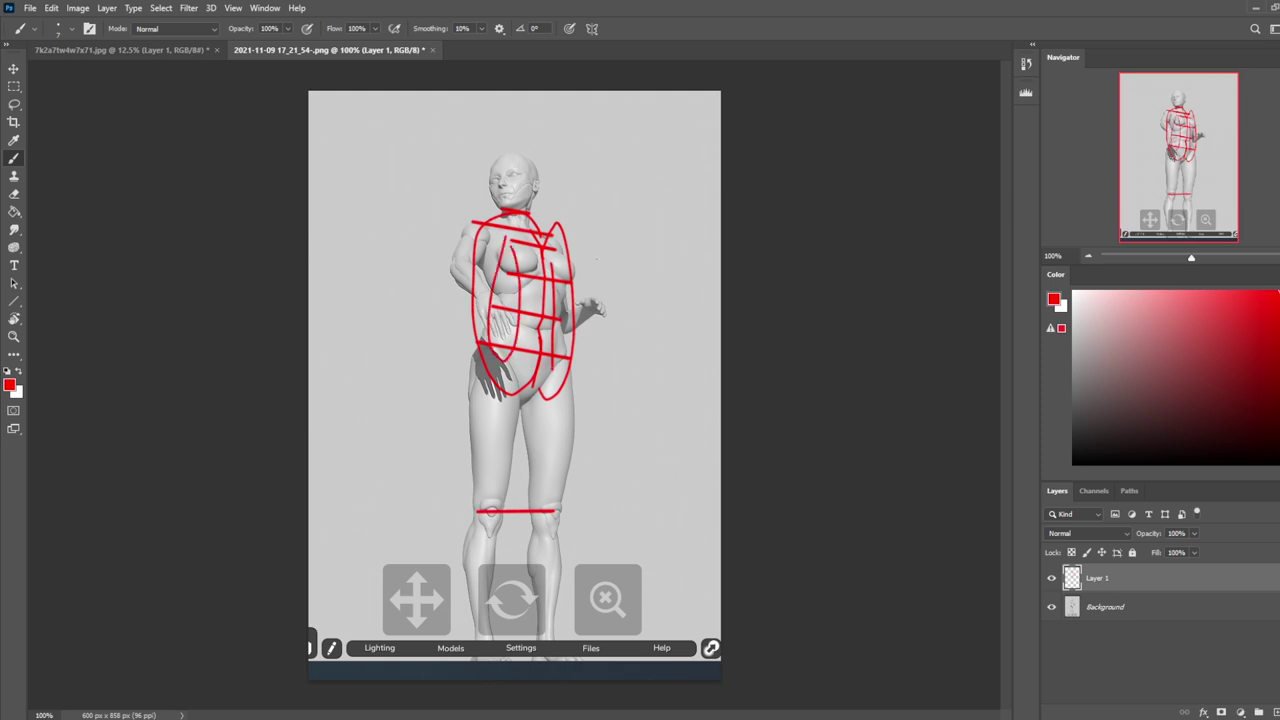
key("ctrl+z")
key("ctrl+z")
key("ctrl+z")
key("ctrl+z")
key("ctrl+z")
left_click(186, 51)
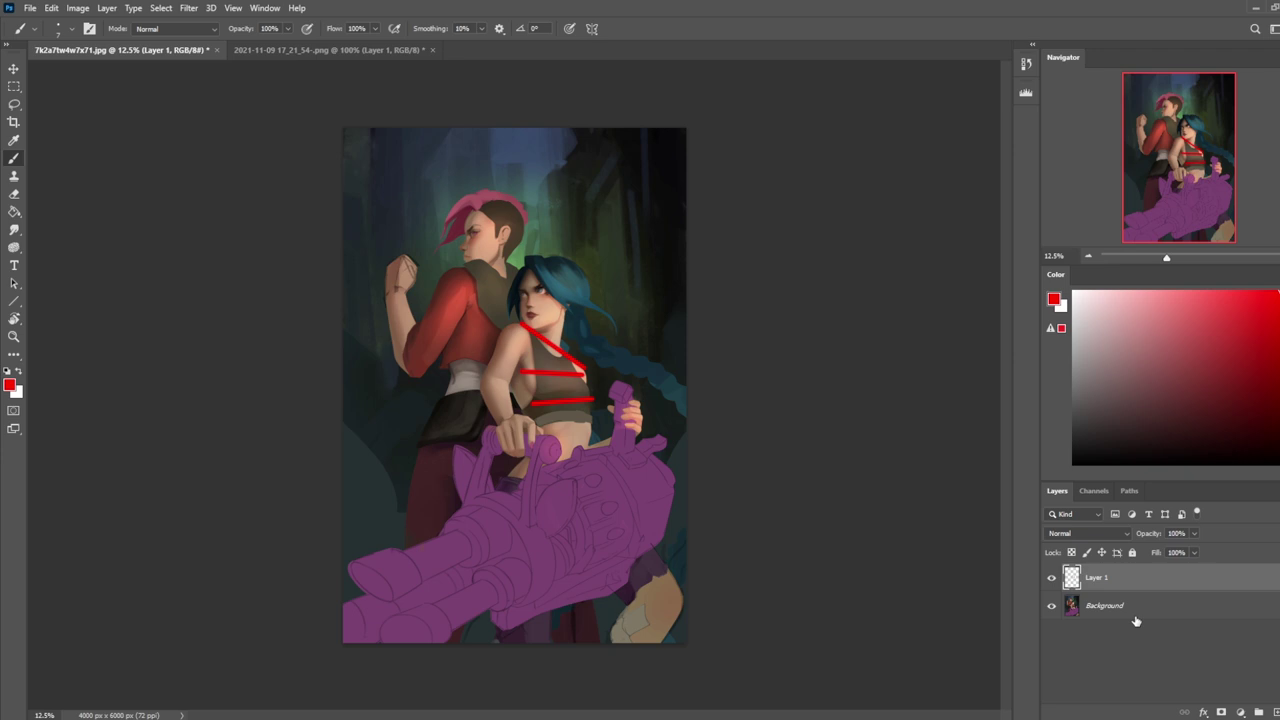
Step: Turn off Layer 1's visibility so the red contour strokes disappear from the painting
left_click(1051, 578)
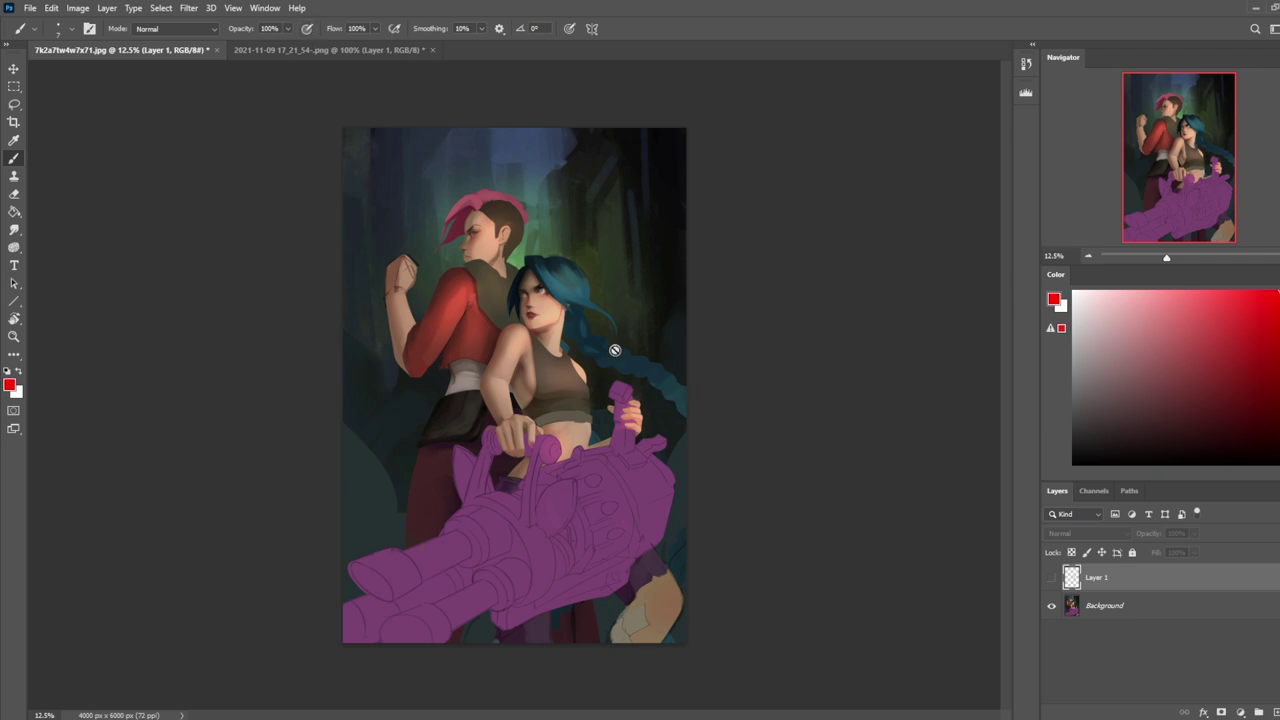
Step: After glancing at the 3D reference, select the Background layer of the two-figure illustration
left_click(383, 51)
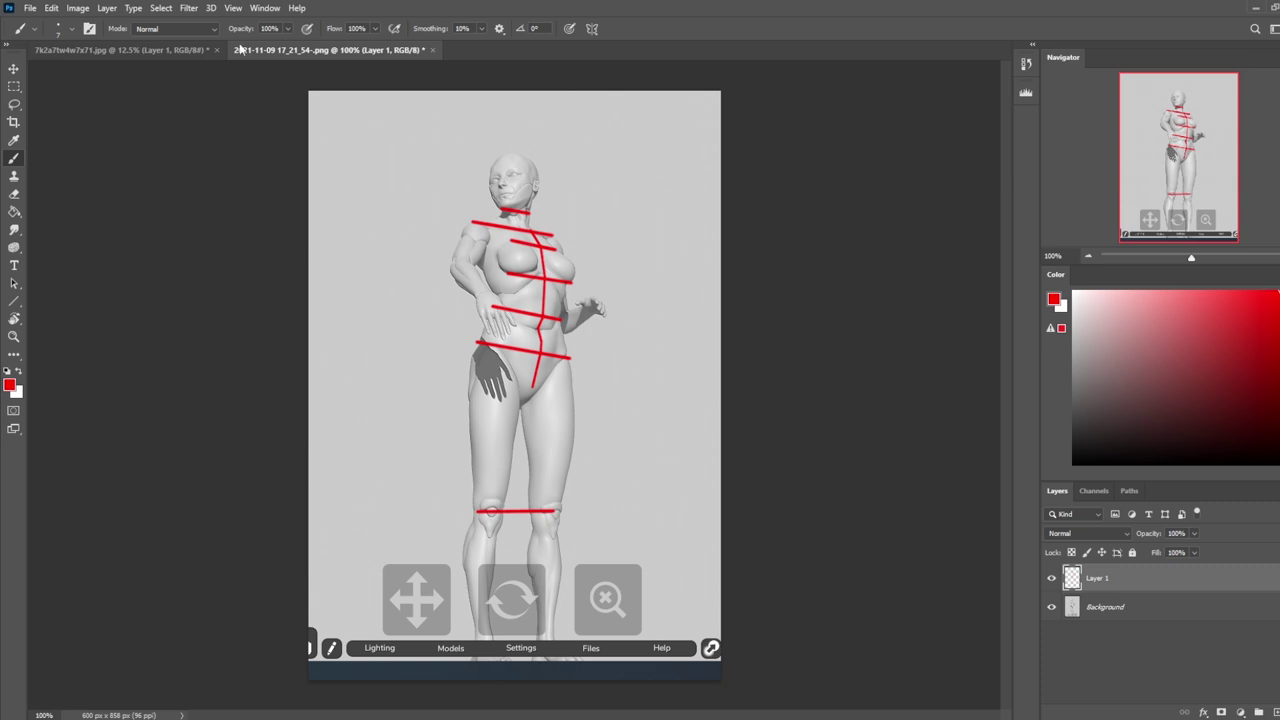
left_click(170, 50)
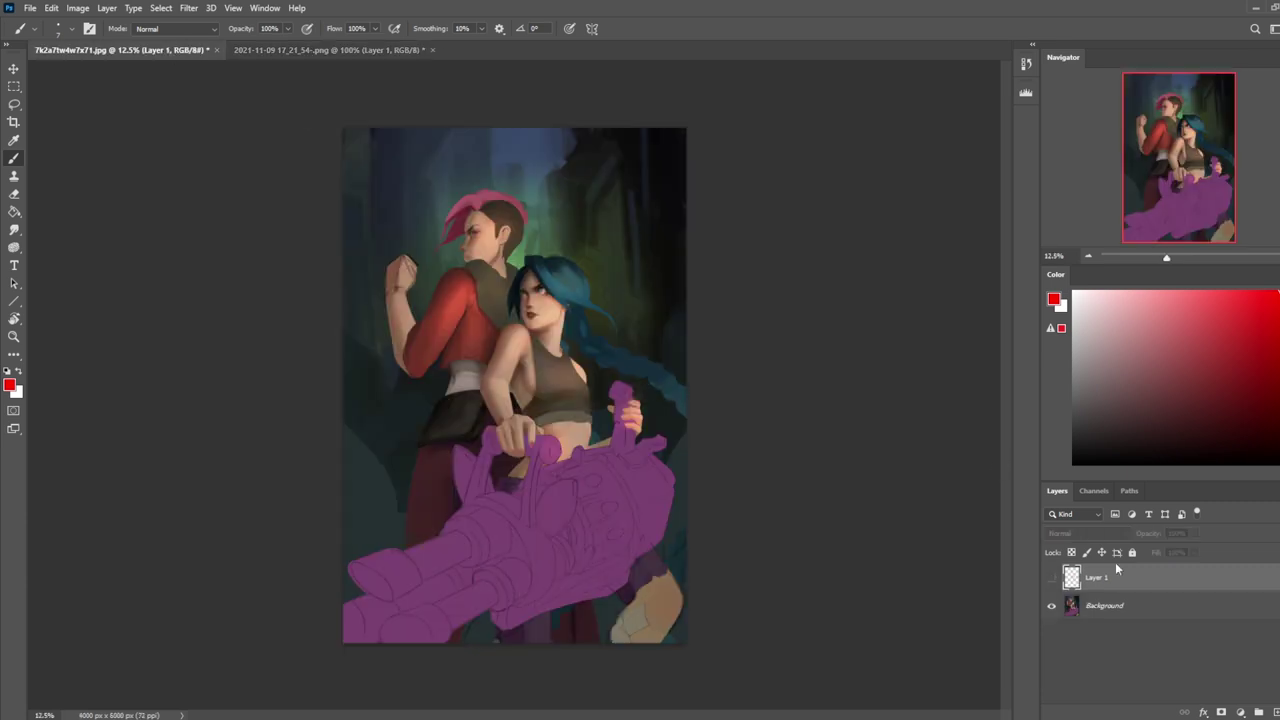
left_click(1123, 611)
left_click(232, 9)
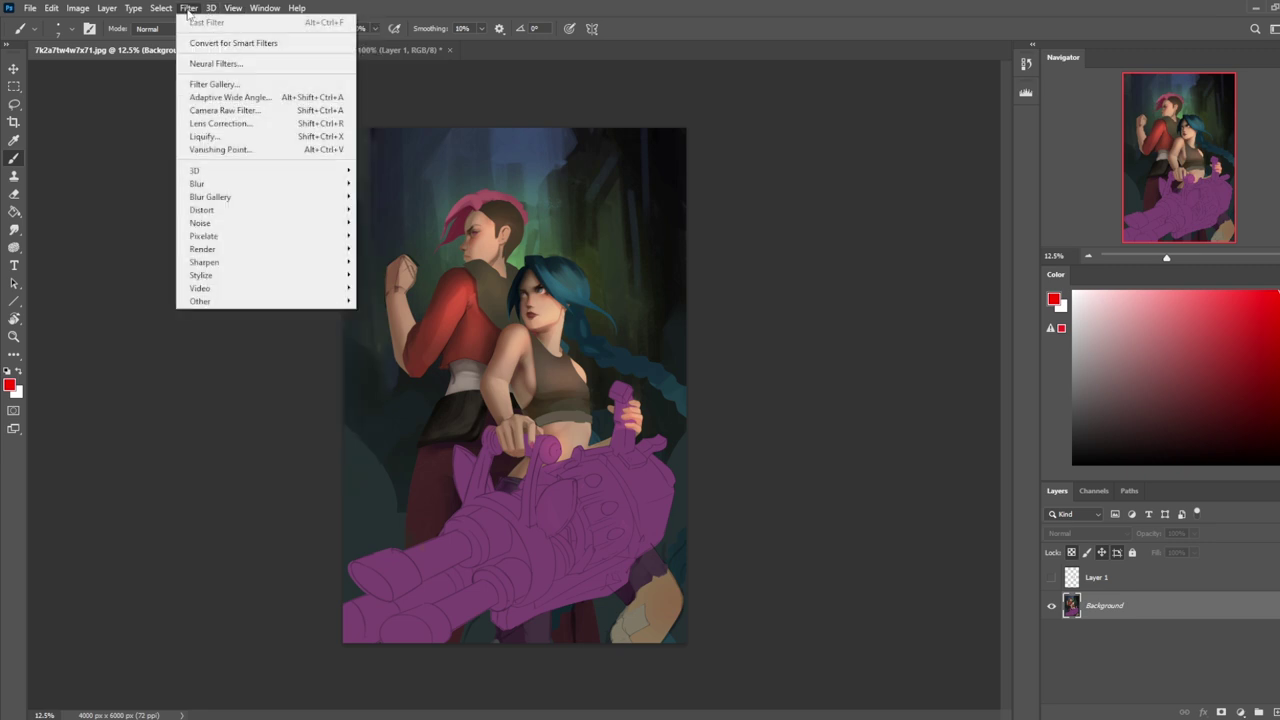
Step: In Liquify, reshape the woman's top over her chest with a size-700 Forward Warp brush
left_click(214, 136)
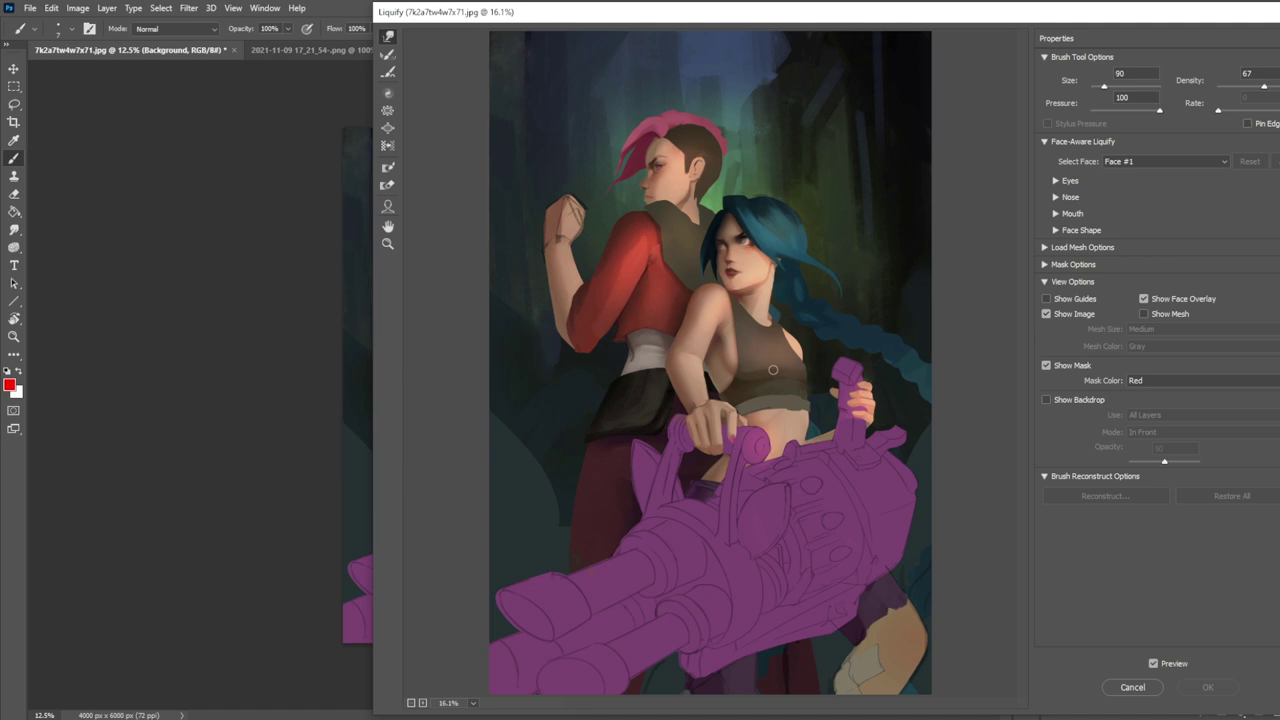
key("bracketright")
key("bracketright")
key("bracketright")
key("bracketright")
key("bracketright")
key("bracketright")
key("bracketright")
key("bracketright")
key("bracketright")
key("bracketright")
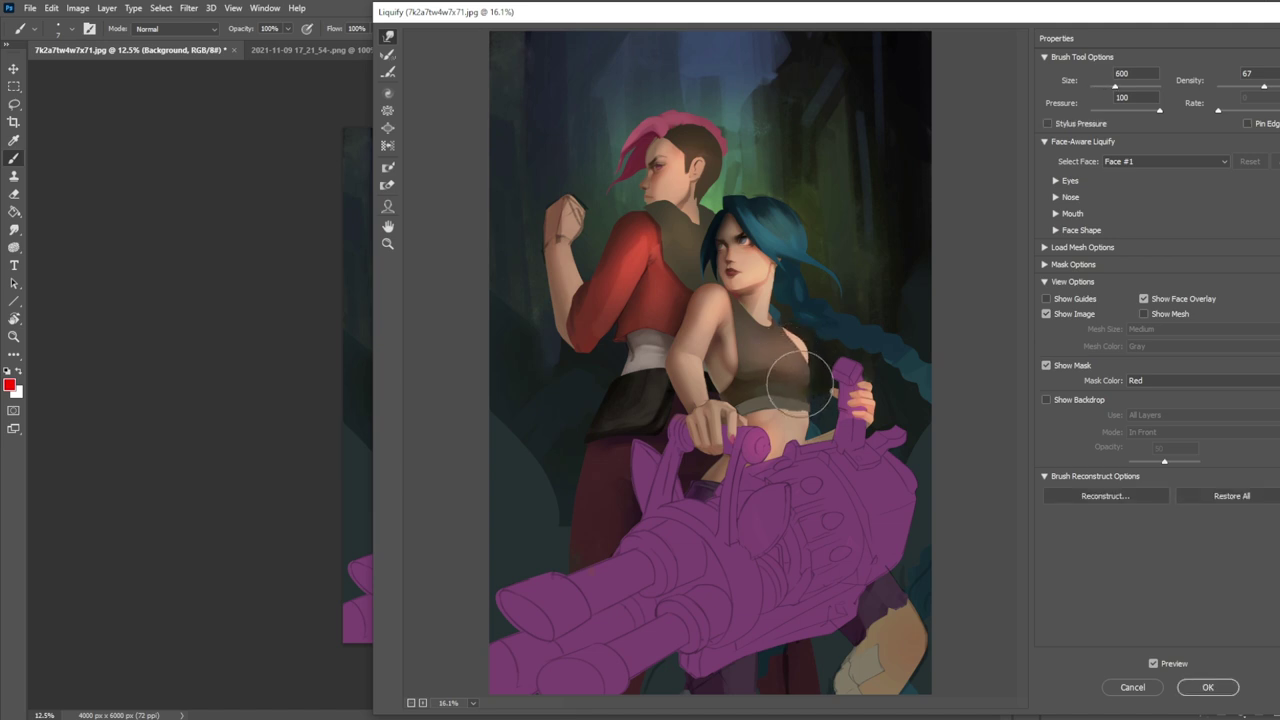
key("bracketleft")
key("bracketleft")
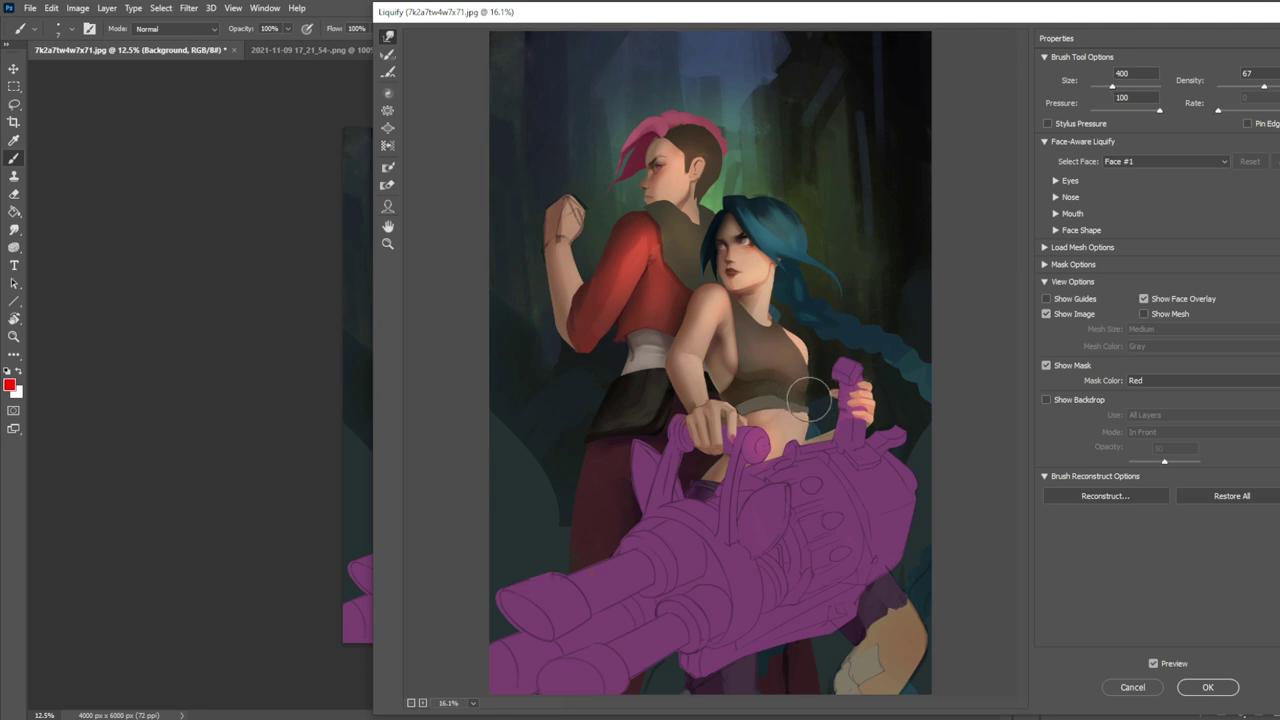
key("bracketright")
key("bracketright")
key("bracketright")
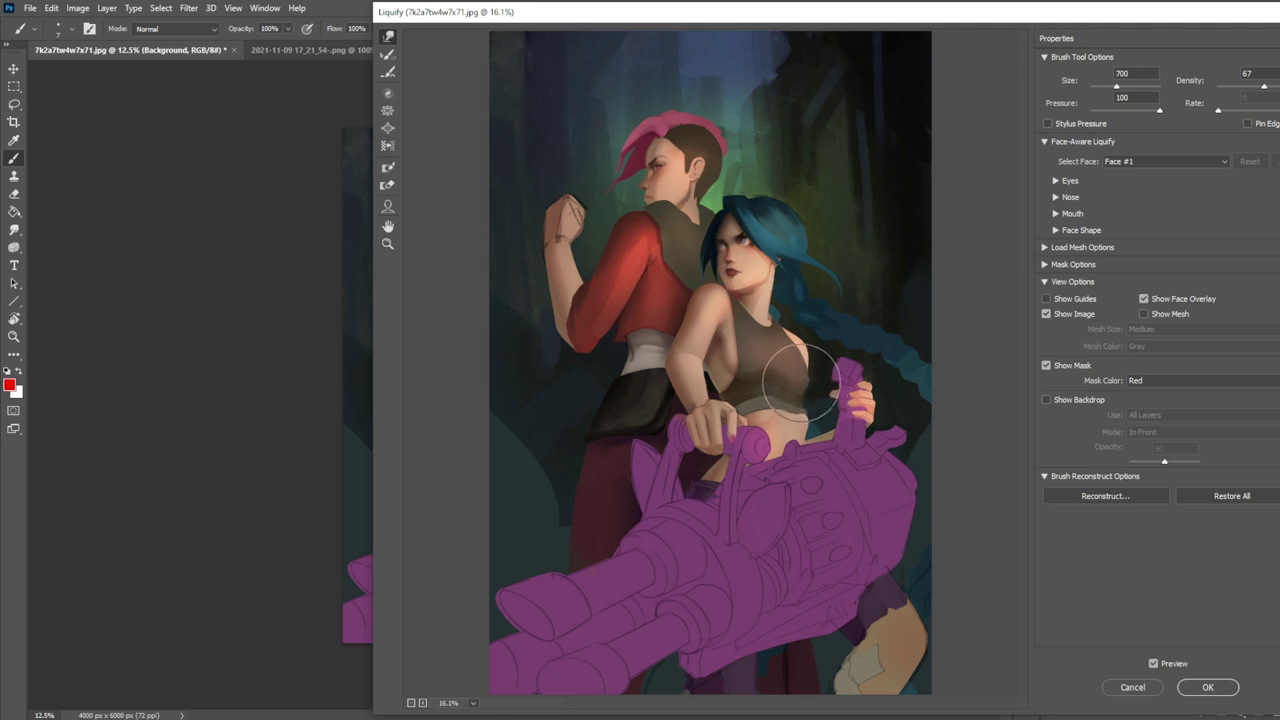
left_click_drag(783, 378, 763, 374)
key("bracketright")
key("bracketright")
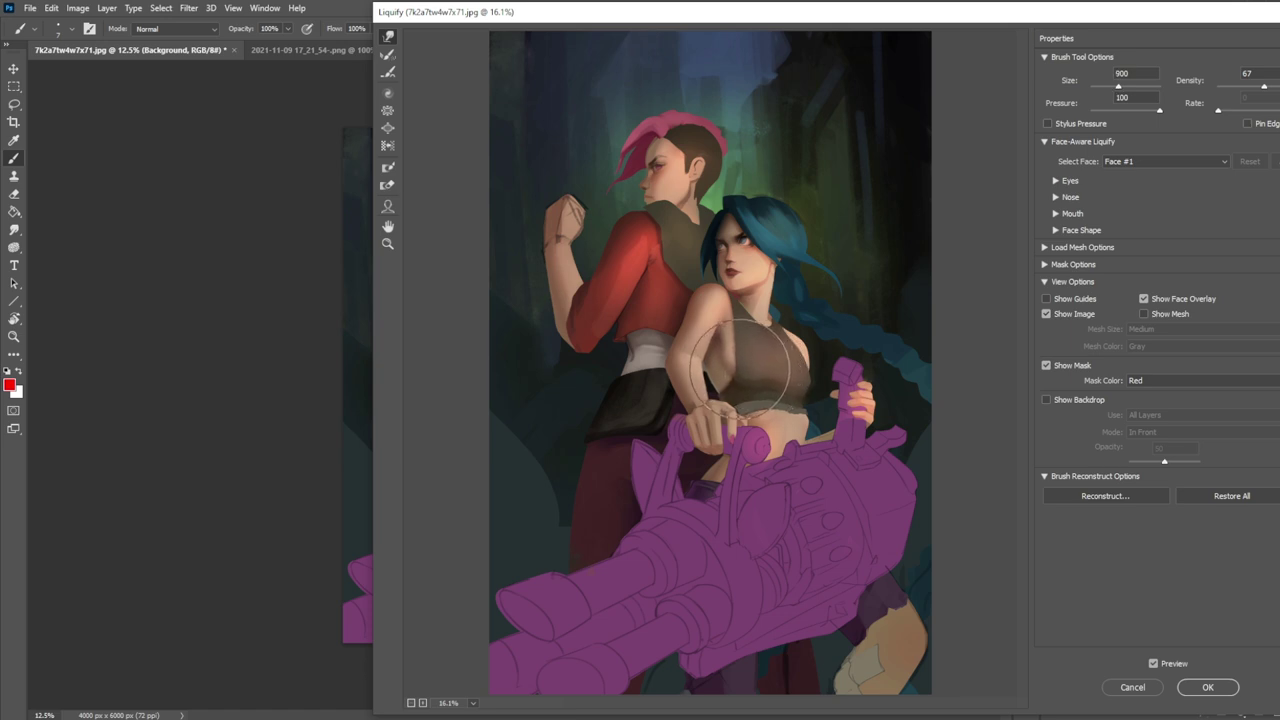
key("bracketleft")
key("bracketleft")
key("bracketleft")
key("bracketleft")
key("bracketleft")
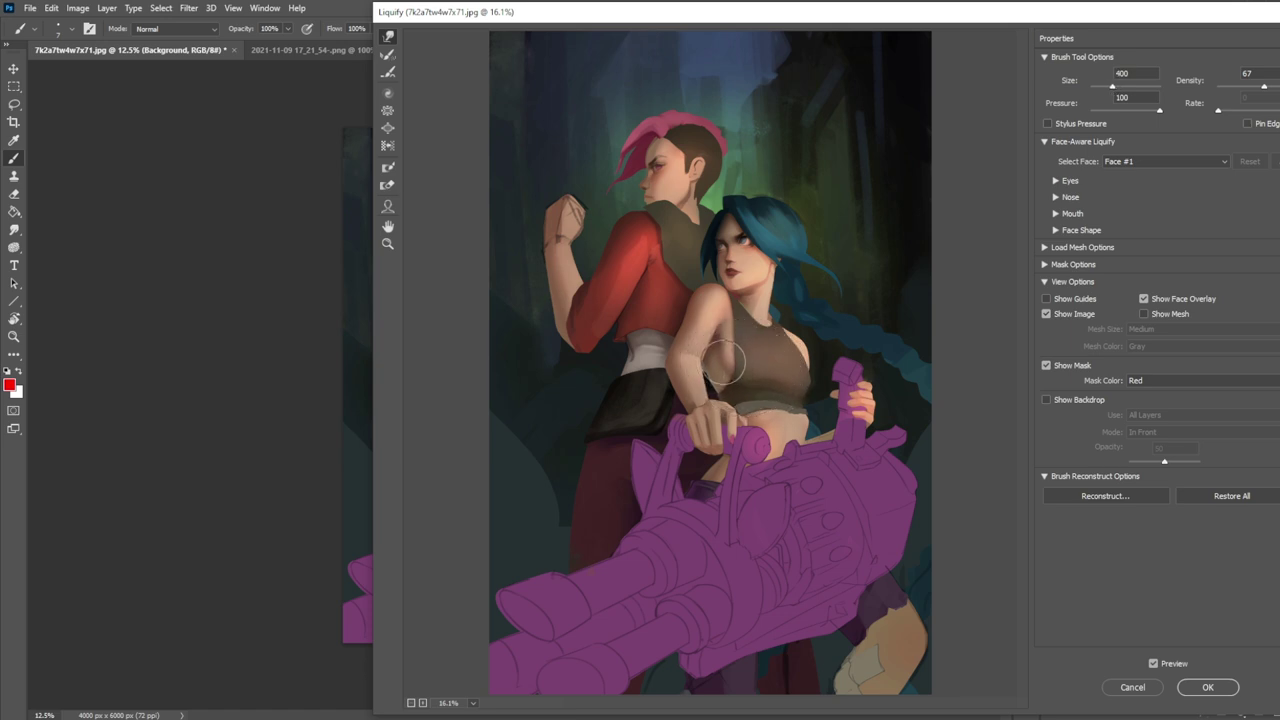
key("bracketright")
key("bracketright")
key("bracketright")
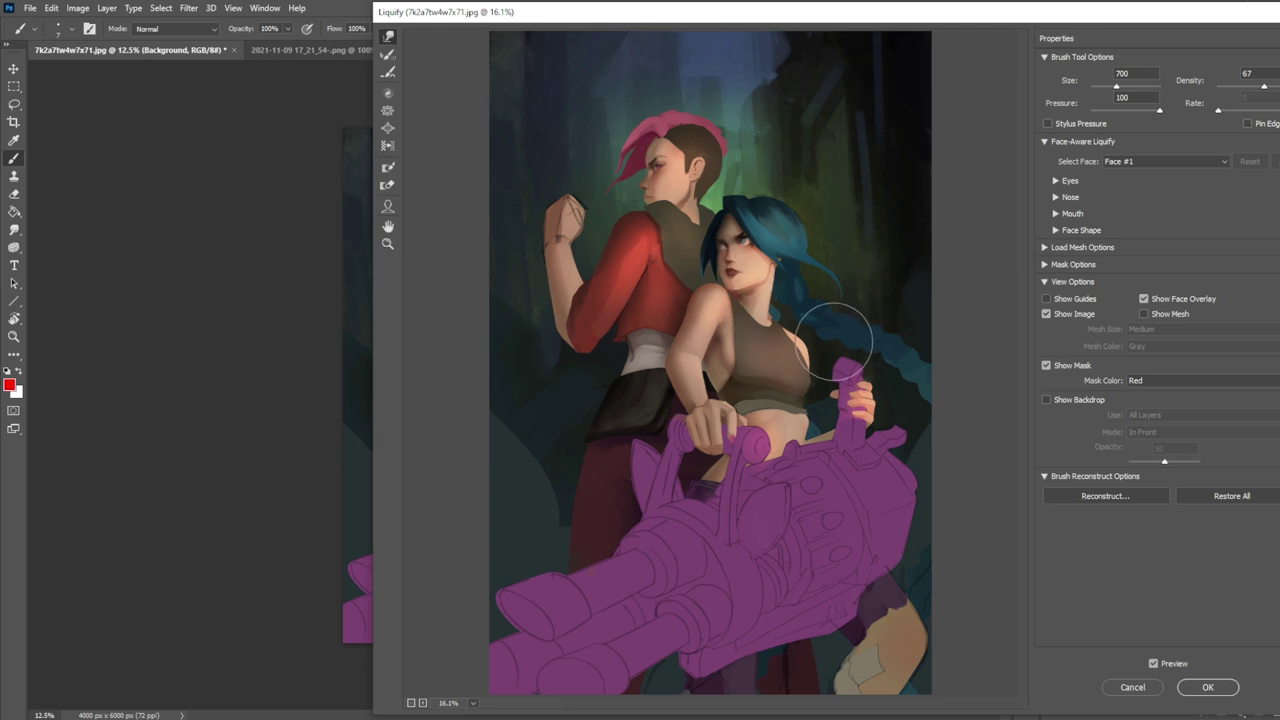
Step: Push the blue hair strand outward to the right, zoom out to 12.5%, and apply the Liquify warp
left_click_drag(805, 308, 832, 300)
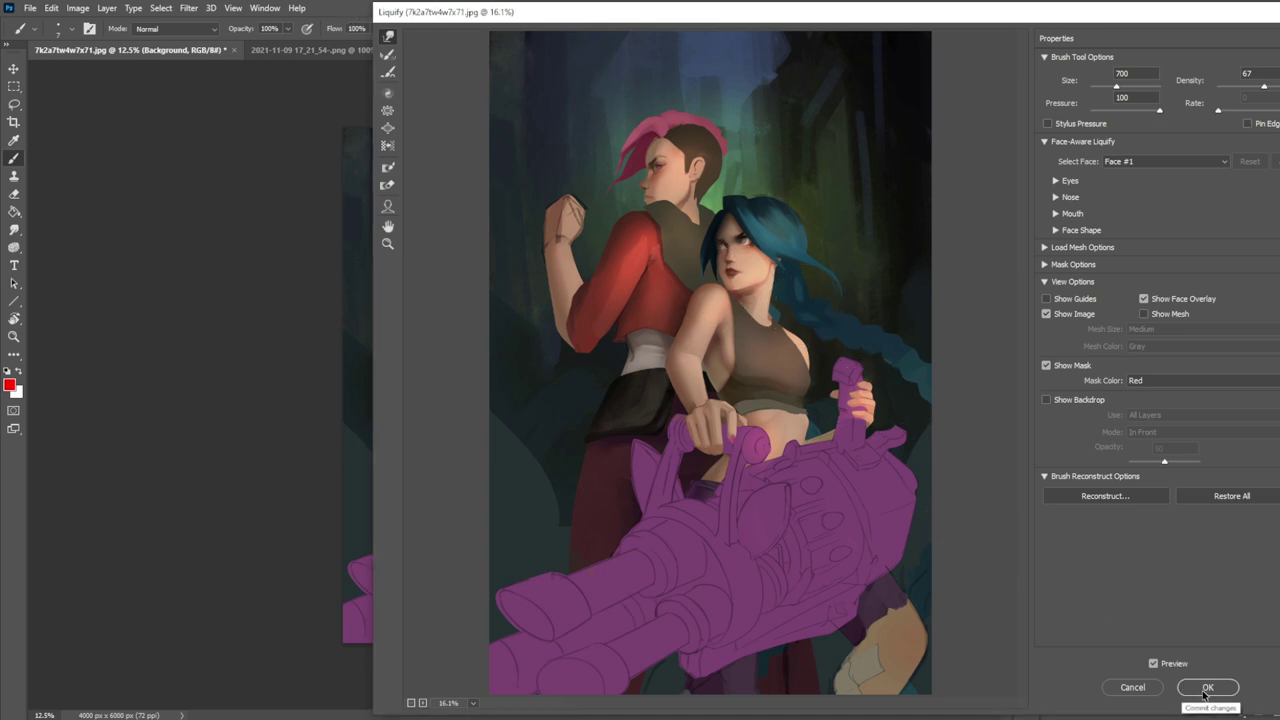
key("bracketleft")
key("bracketleft")
key("bracketleft")
key("bracketleft")
key("bracketleft")
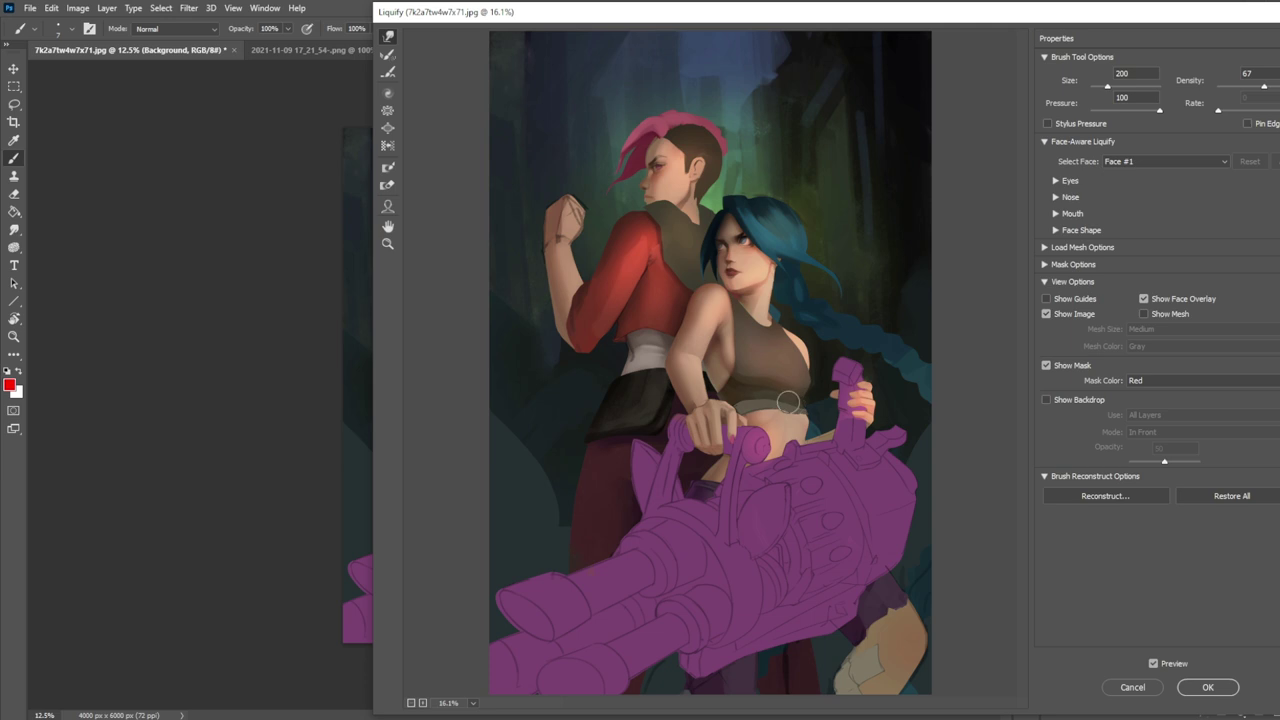
key("bracketright")
key("bracketright")
key("bracketright")
key("bracketright")
key("bracketright")
key("bracketright")
key("bracketright")
key("bracketright")
key("bracketright")
key("bracketright")
key("bracketright")
key("bracketleft")
key("bracketleft")
key("bracketleft")
key("bracketleft")
key("bracketleft")
key("bracketleft")
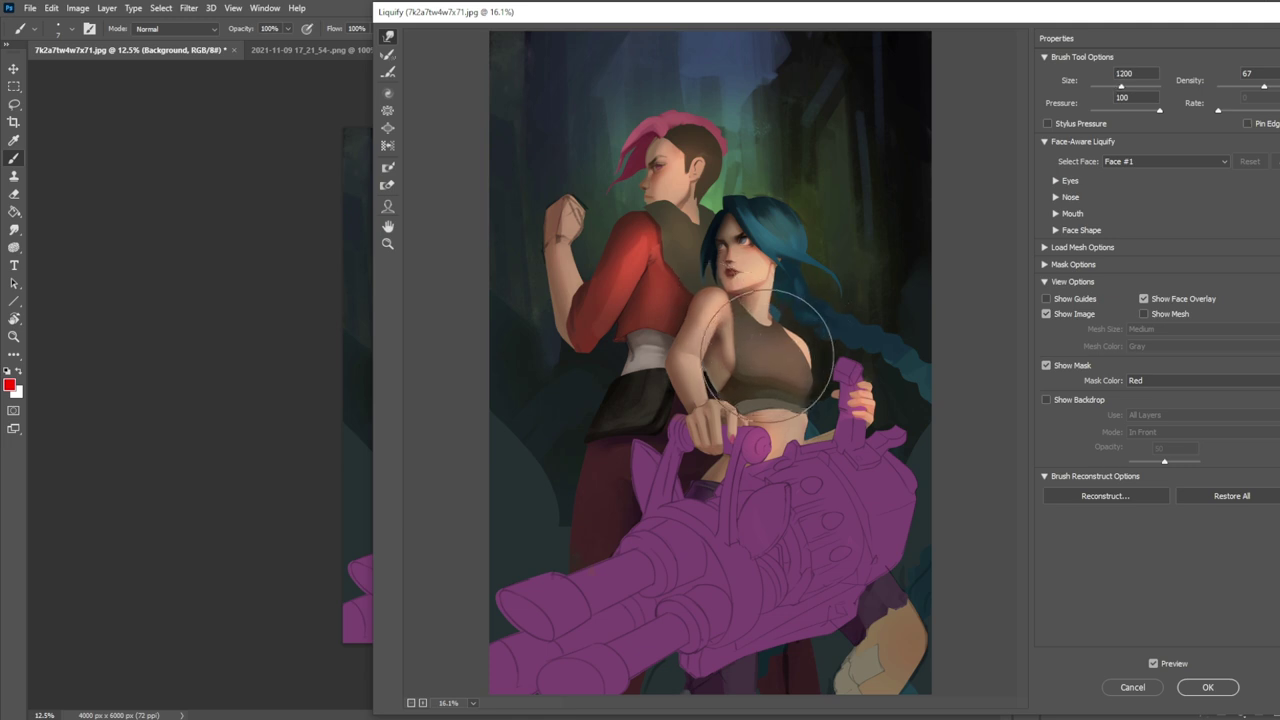
key("bracketright")
key("bracketright")
key("bracketleft")
key("bracketleft")
key("bracketleft")
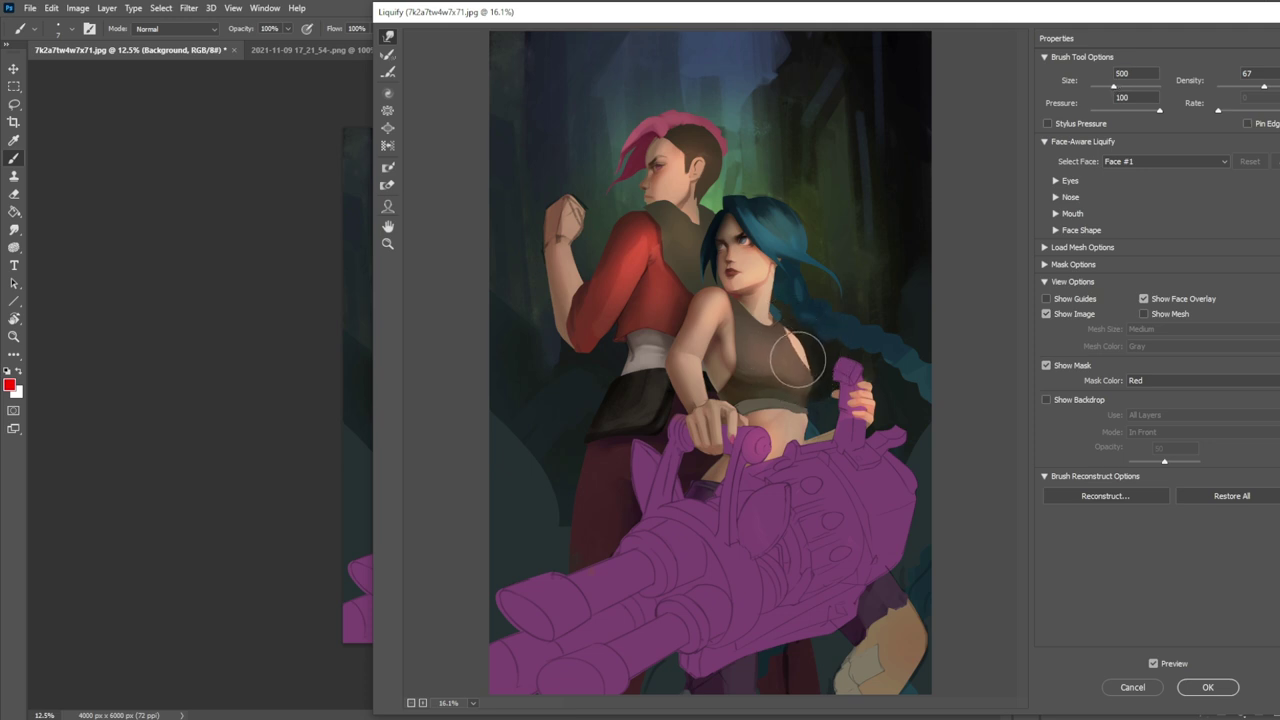
key("bracketleft")
key("bracketleft")
key("bracketleft")
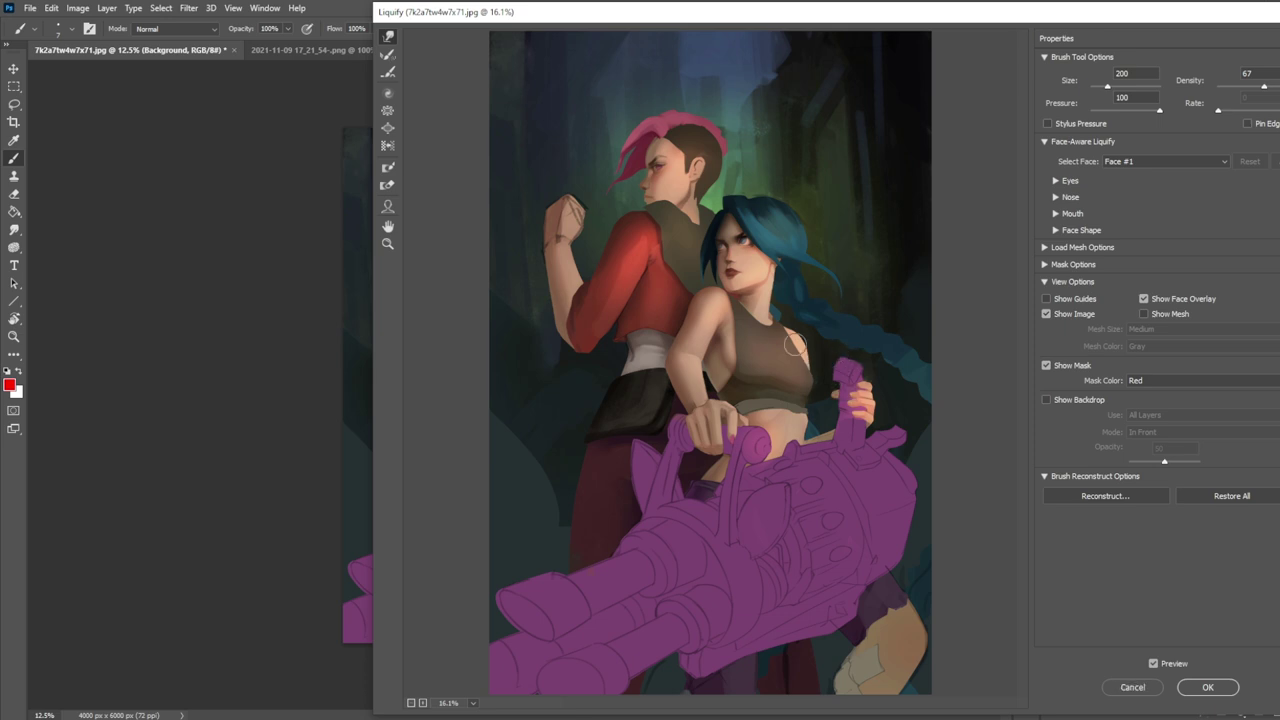
key("ctrl+minus")
key("bracketright")
key("bracketright")
key("bracketright")
key("bracketright")
key("bracketright")
key("bracketright")
key("bracketright")
key("bracketright")
key("bracketright")
key("bracketright")
key("bracketright")
key("bracketright")
key("bracketright")
key("bracketright")
key("bracketright")
key("bracketright")
key("bracketright")
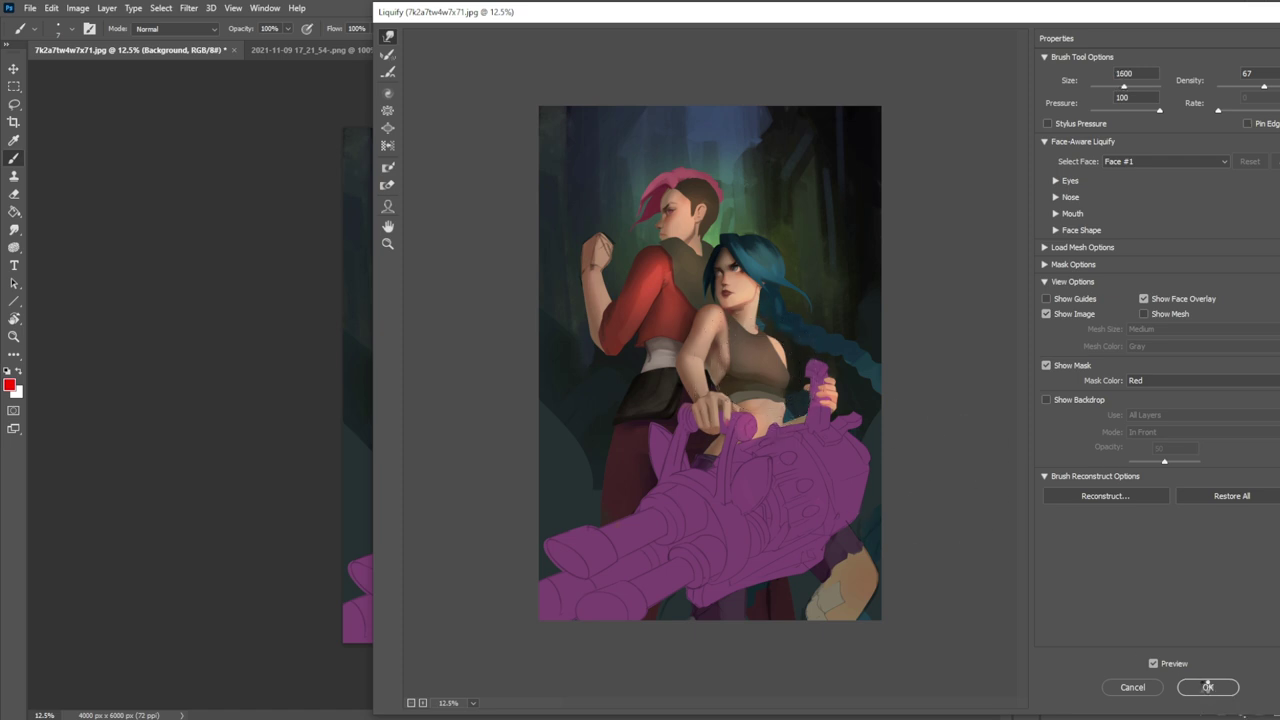
left_click(1208, 687)
left_click(189, 8)
Step: Run Liquify again, make a small warp near the woman's waist, and apply it
left_click(214, 132)
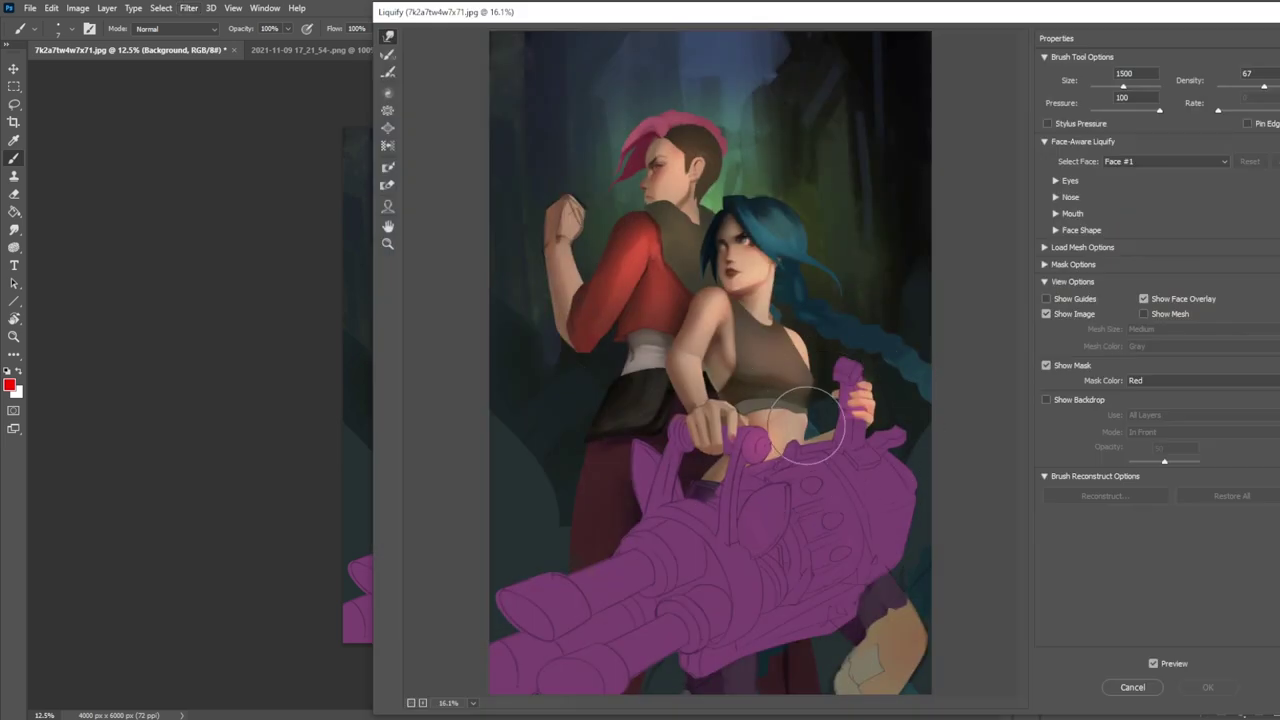
key("bracketleft")
key("bracketleft")
key("bracketleft")
left_click(806, 410)
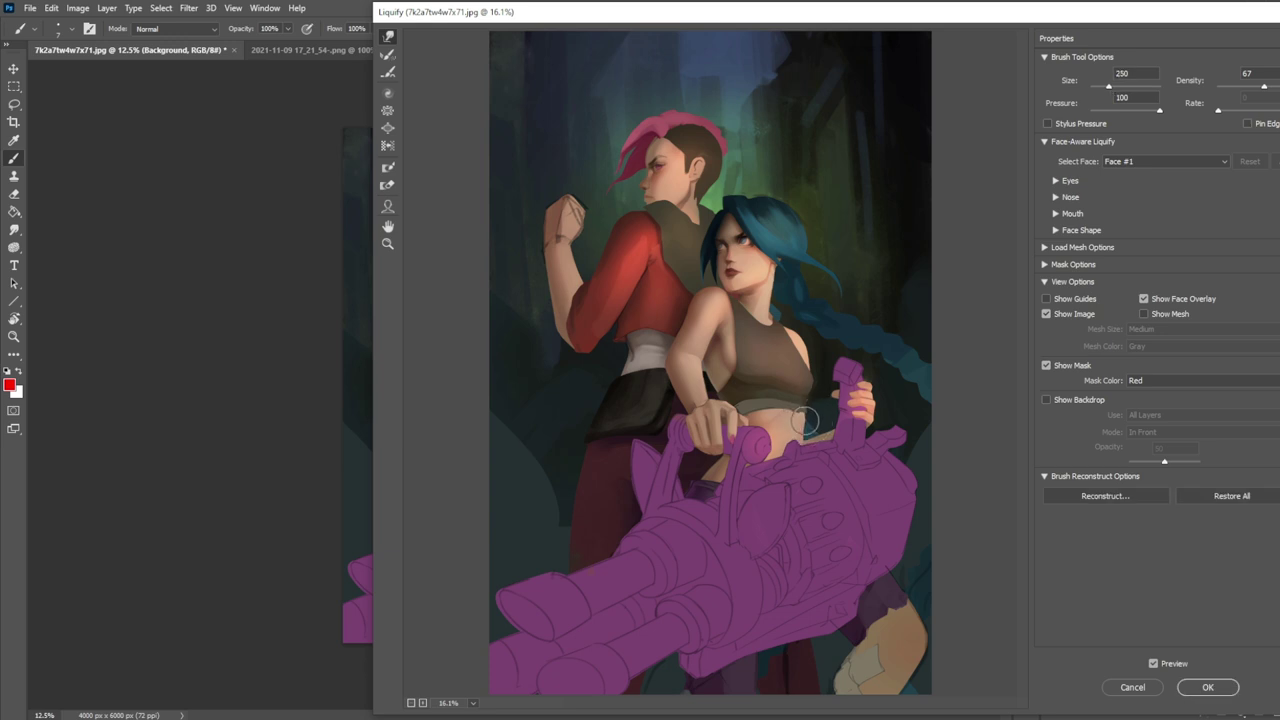
key("bracketleft")
key("bracketleft")
key("bracketleft")
key("bracketright")
key("bracketright")
key("bracketright")
key("bracketright")
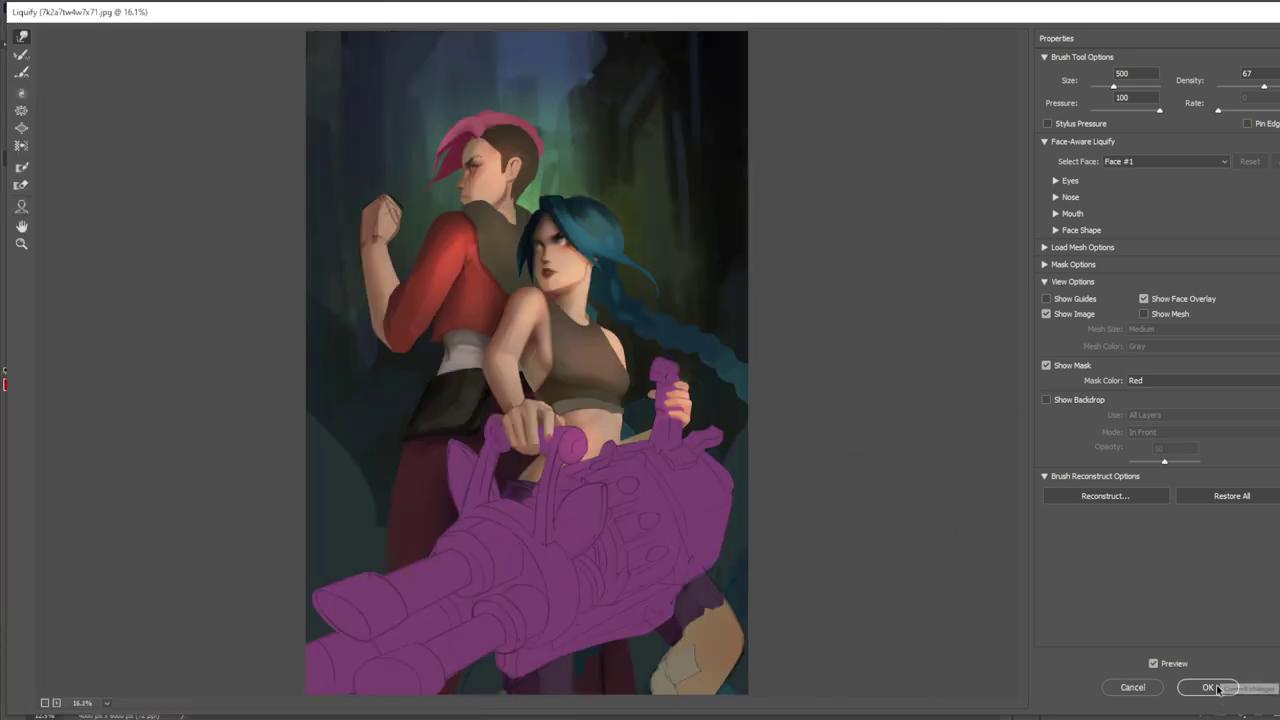
left_click(1208, 687)
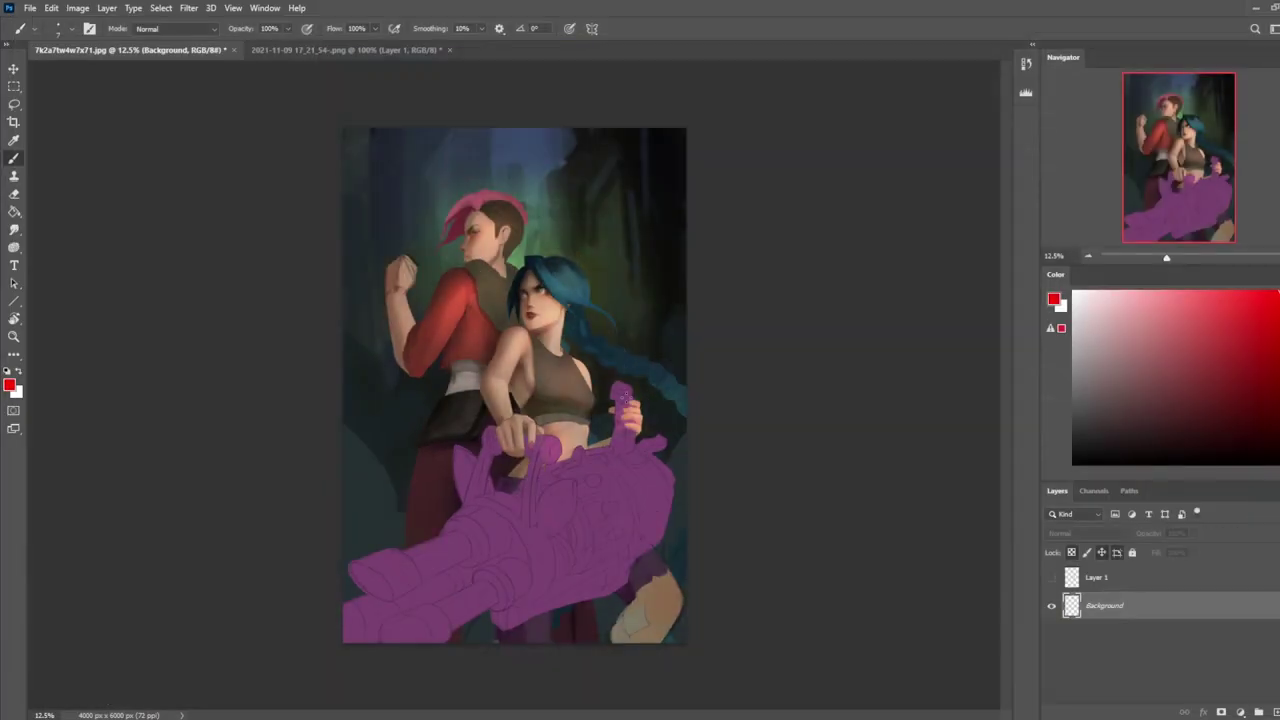
Step: Choose the dry-oil brush preset and add a new empty layer above Background
key("l")
key("b")
right_click(541, 372)
left_click(606, 519)
key("Return")
key("ctrl+shift+alt+n")
Step: Set both the brush and Layer 2 to Darken mode, sampling skin colours from the girl's chest
left_click(545, 410, "alt")
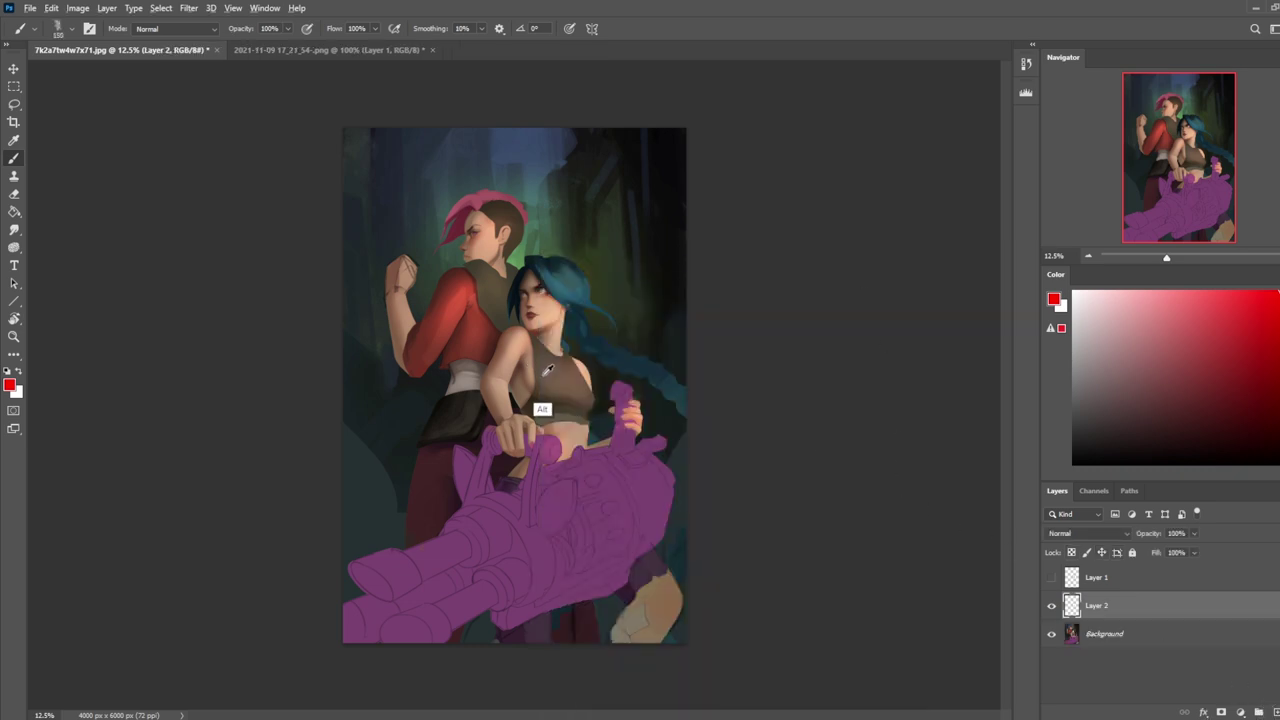
left_click(200, 28)
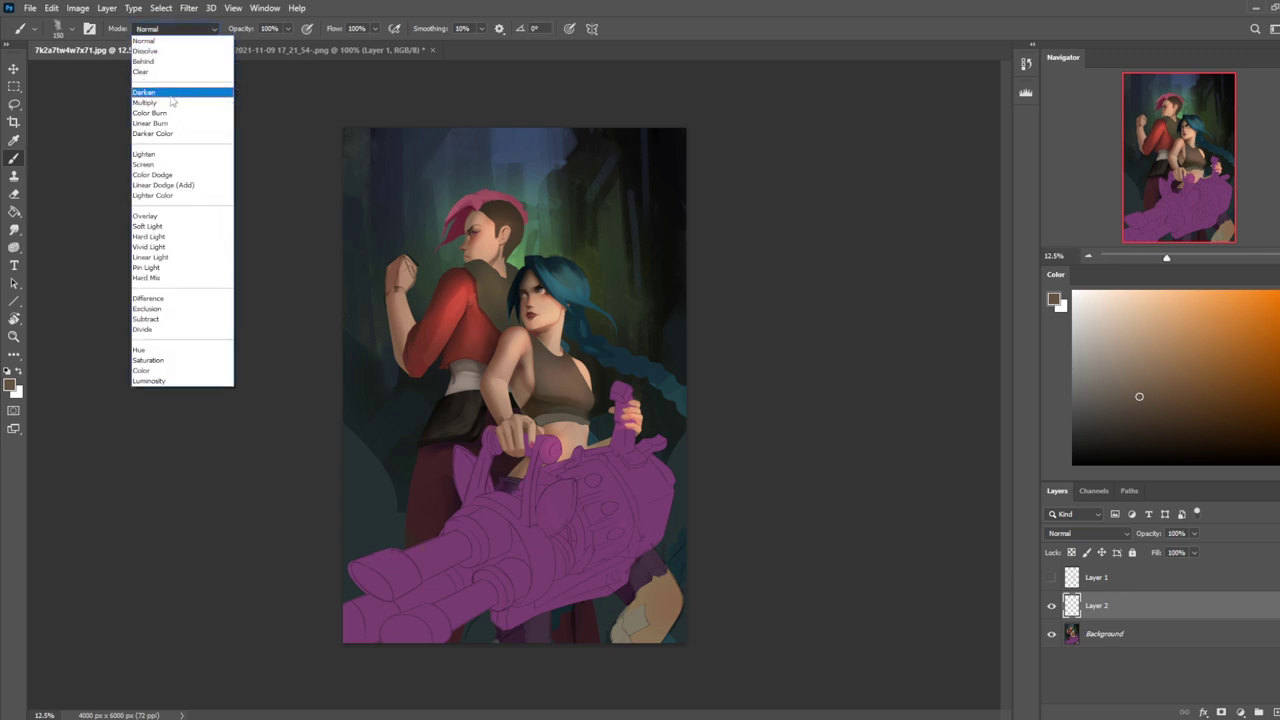
left_click(170, 91)
left_click(539, 371, "alt")
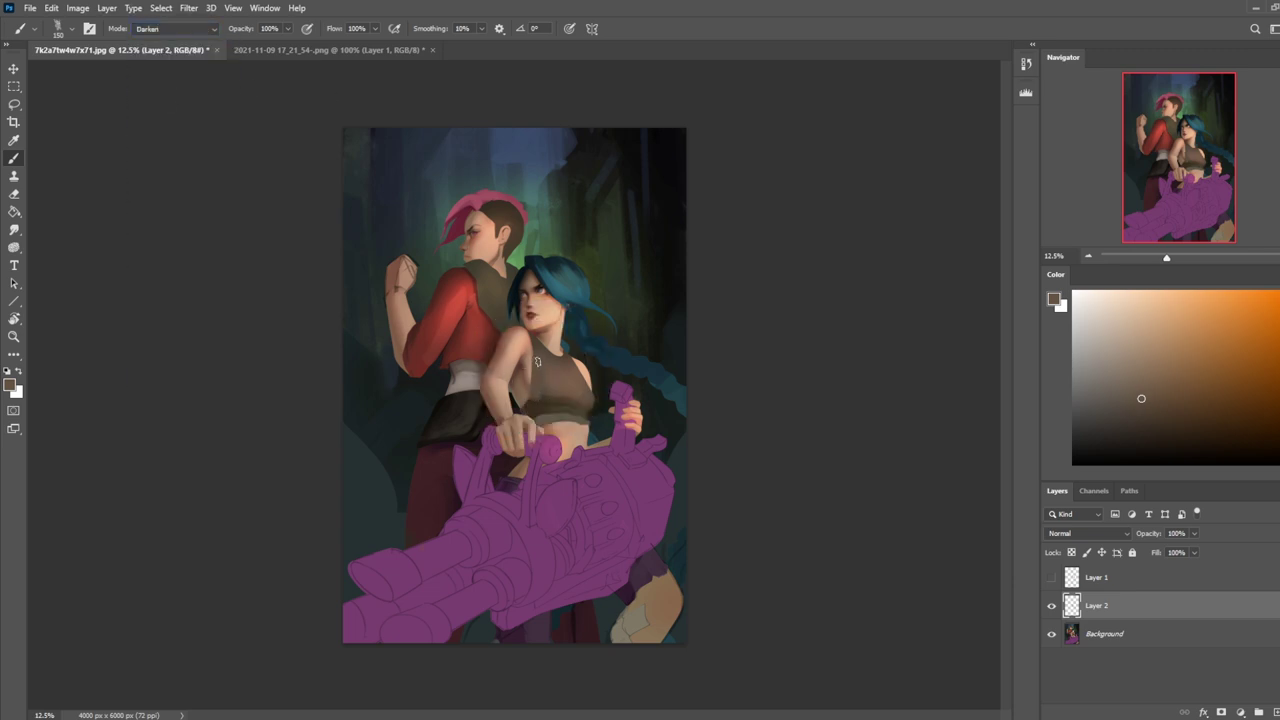
left_click(1110, 533)
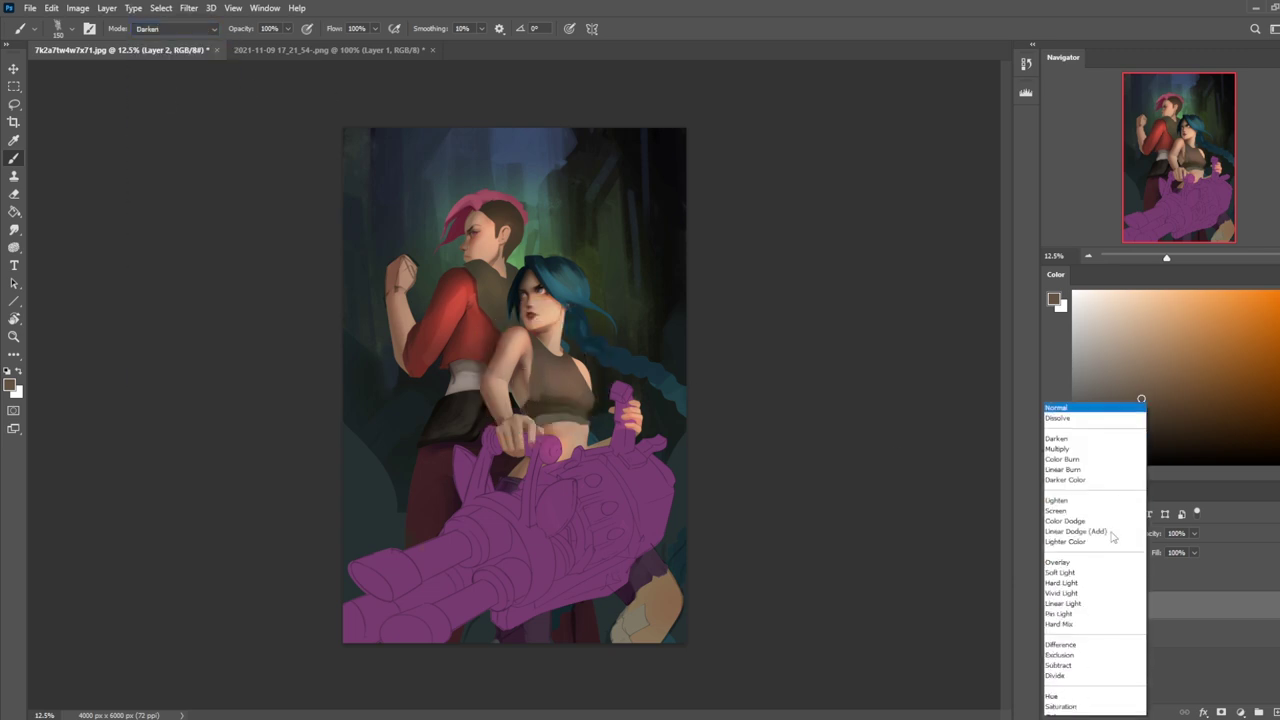
left_click(1090, 424)
left_click(538, 383, "alt")
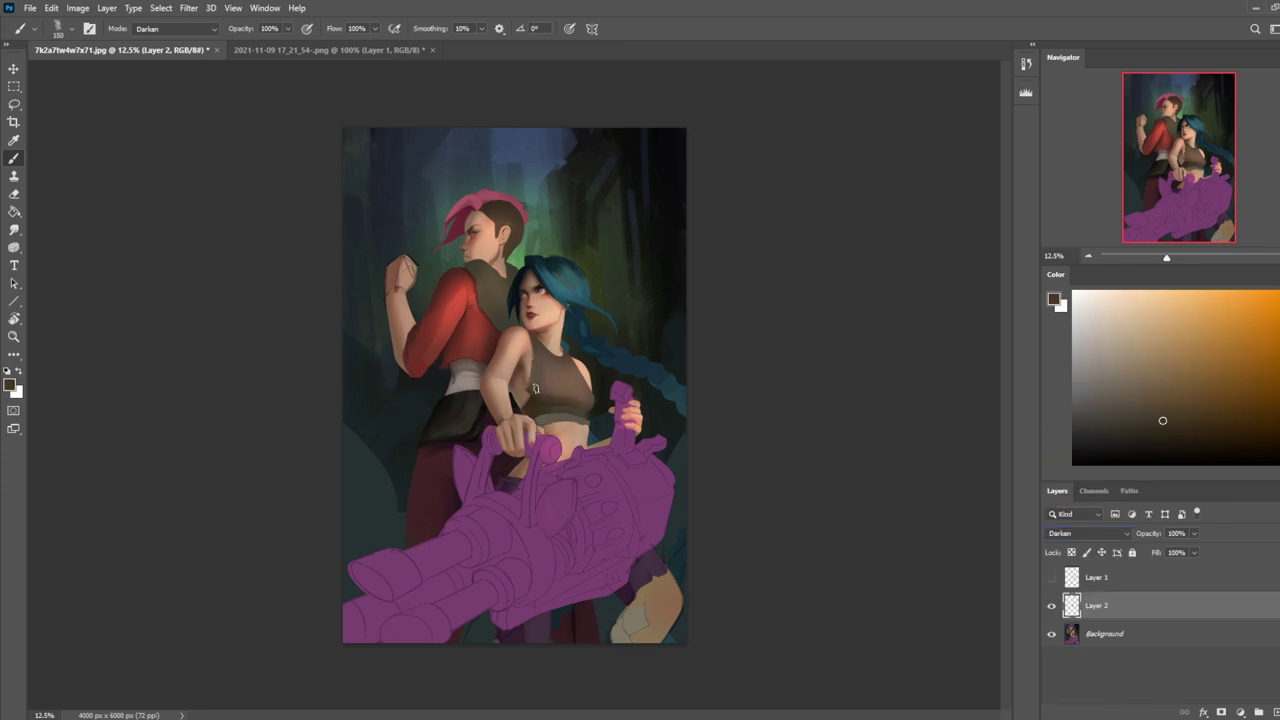
left_click(534, 382, "alt")
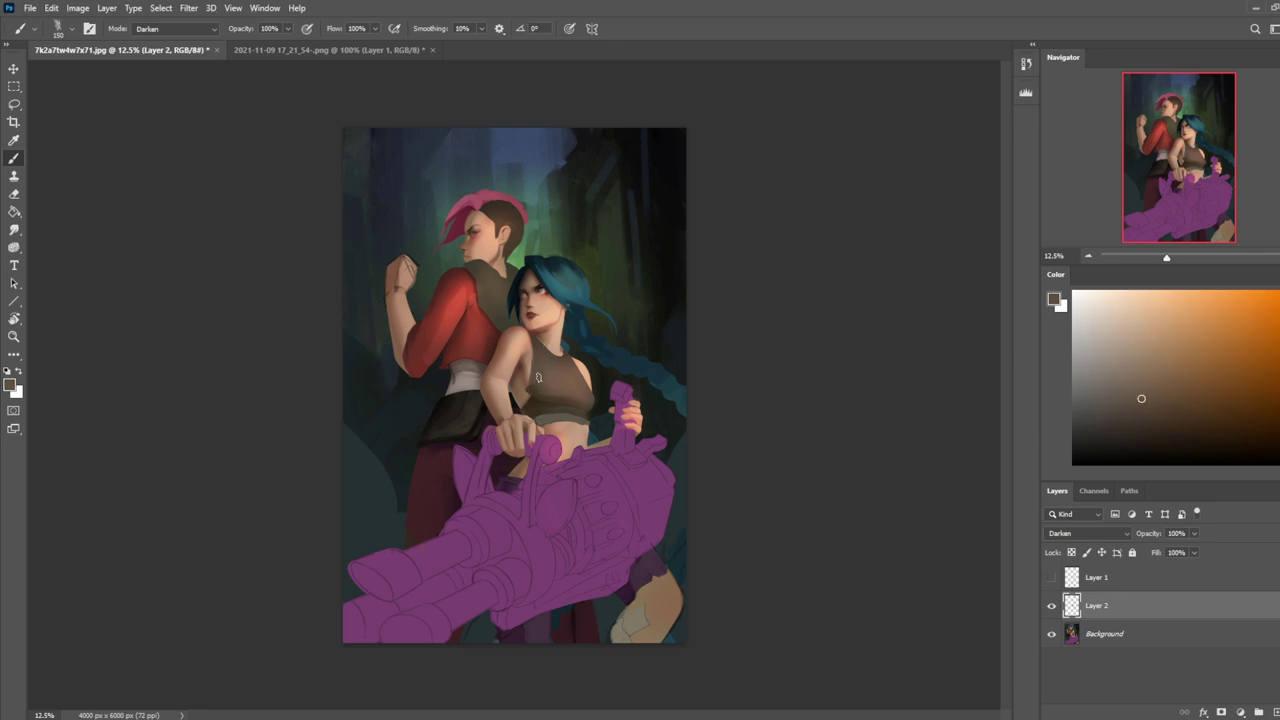
left_click(528, 399, "alt")
Step: Switch to the Eraser with a sketching brush preset
key("e")
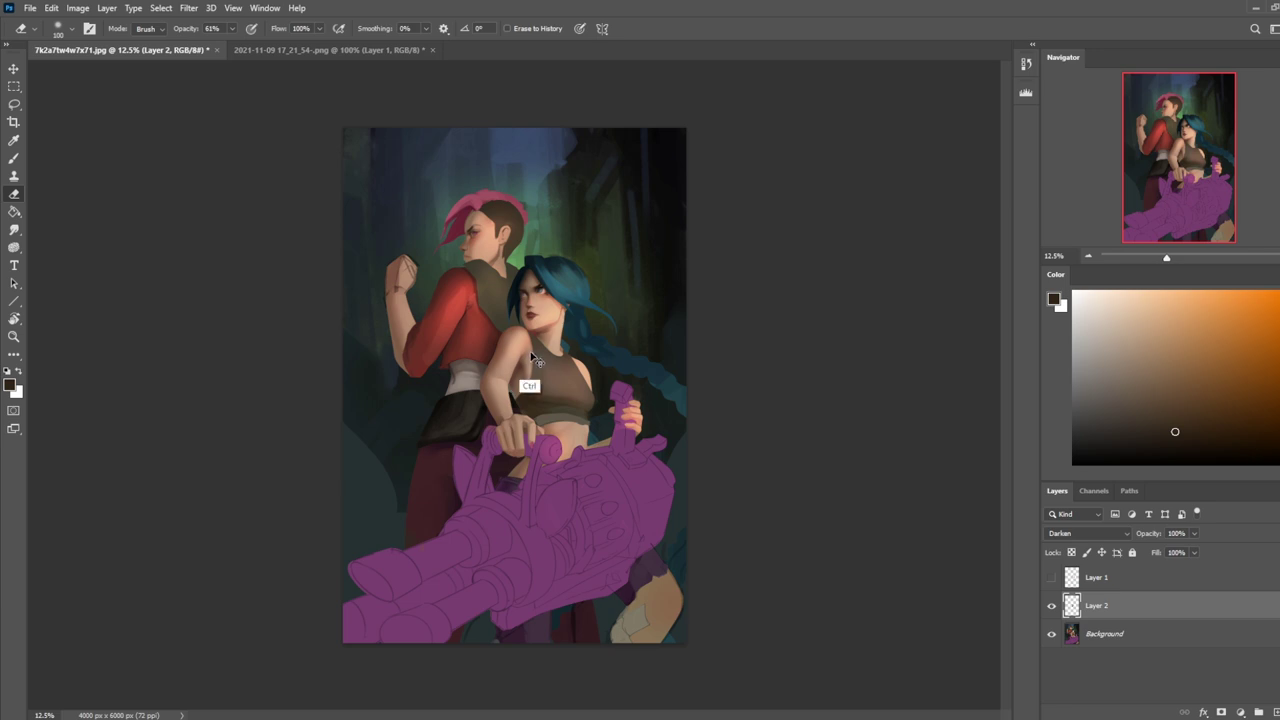
right_click(638, 368)
left_click(746, 570)
left_click(752, 103)
Step: Merge Layer 2 down into Background and set a recent, slightly larger brush to Normal mode
right_click(1130, 617)
left_click(1150, 437)
key("b")
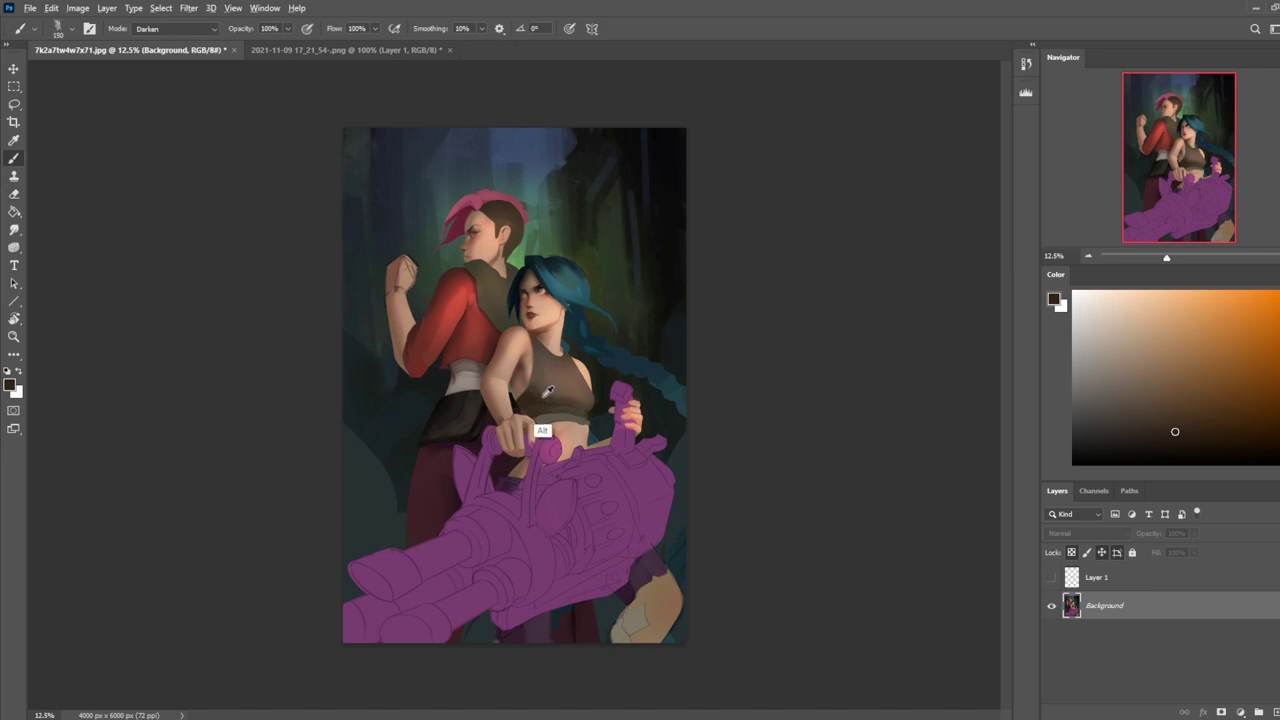
right_click(590, 450)
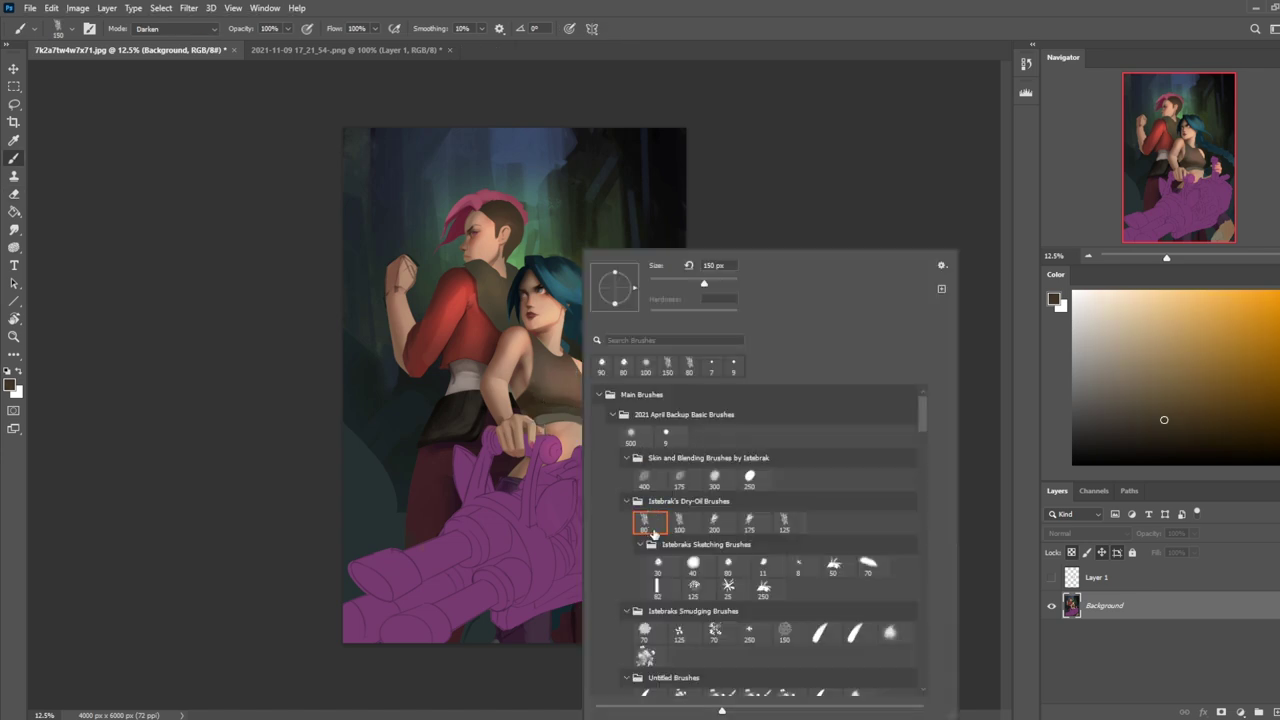
double_click(624, 366)
left_click_drag(536, 393, 546, 397)
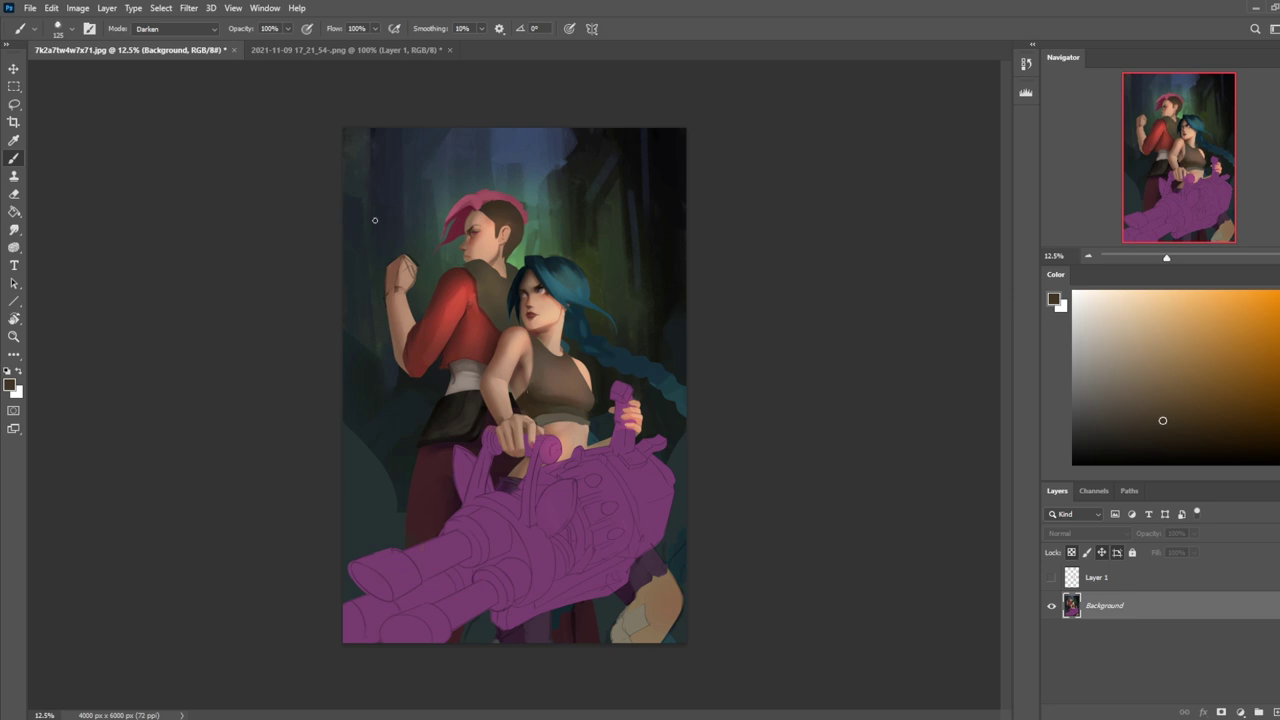
left_click(183, 30)
left_click(184, 44)
Step: Soften the girl's top with light 8%-strength smudging, then return to the brush
left_click(14, 229)
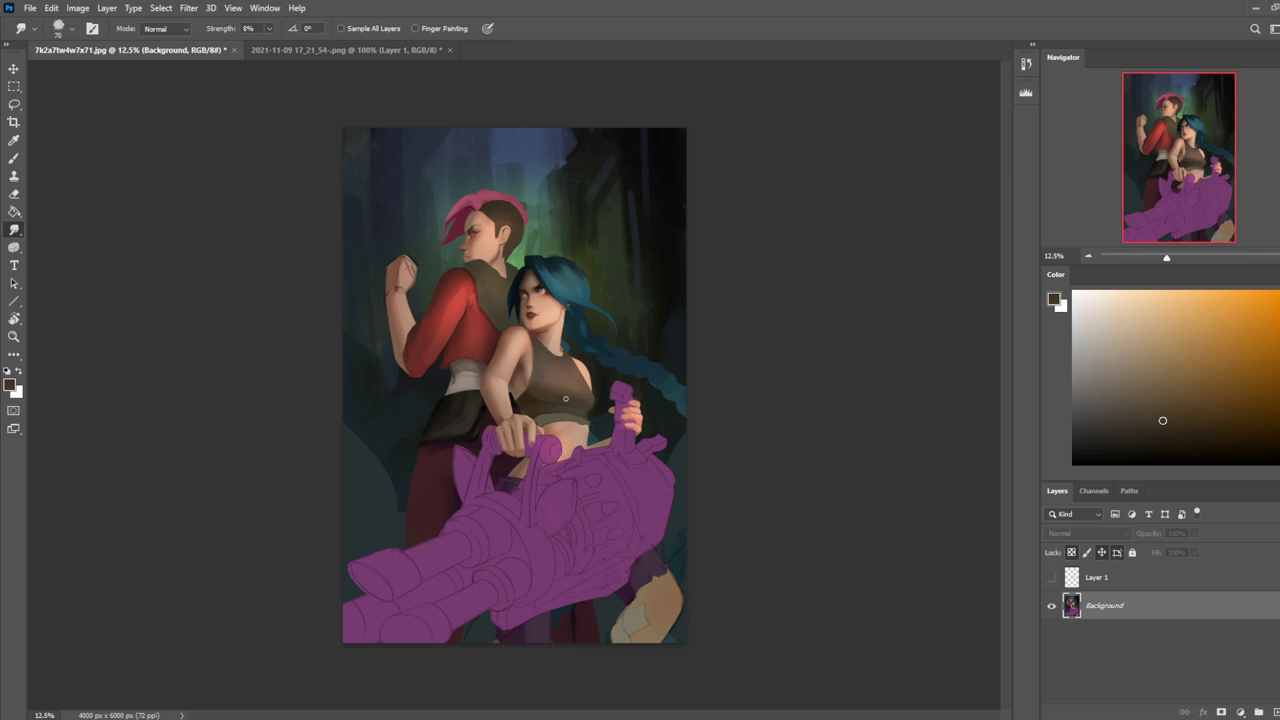
key("b")
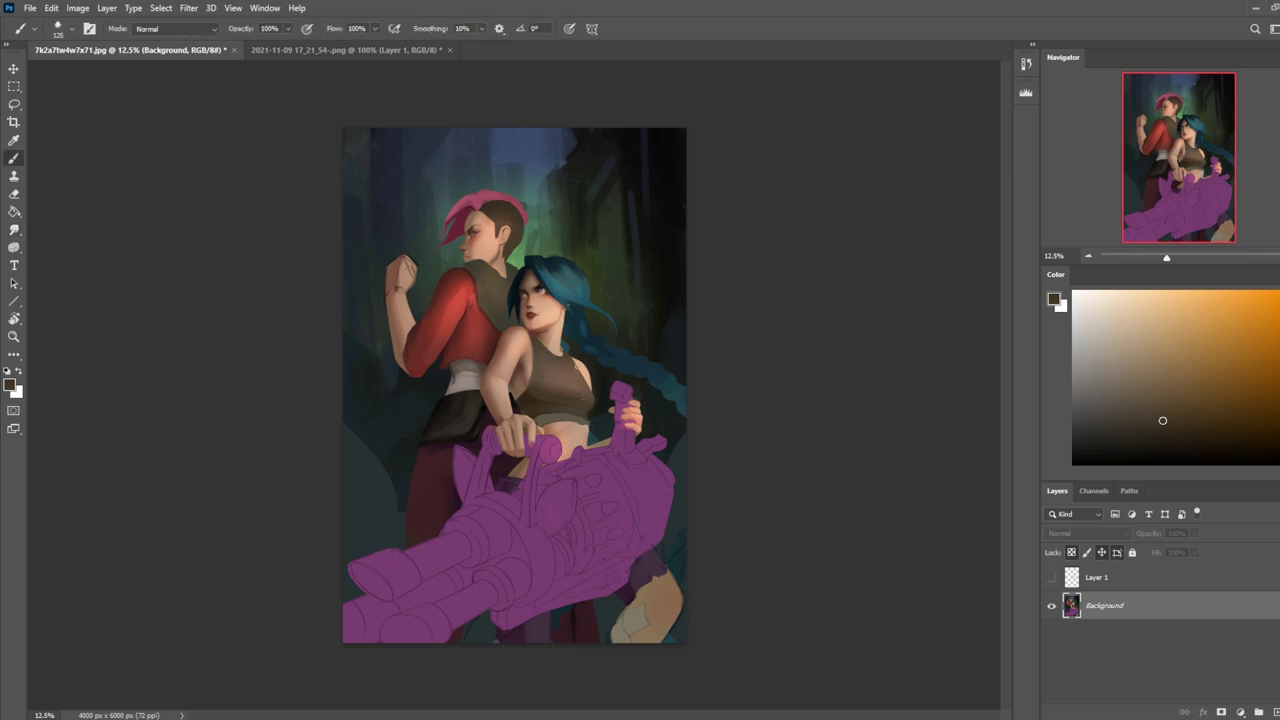
right_click(17, 100)
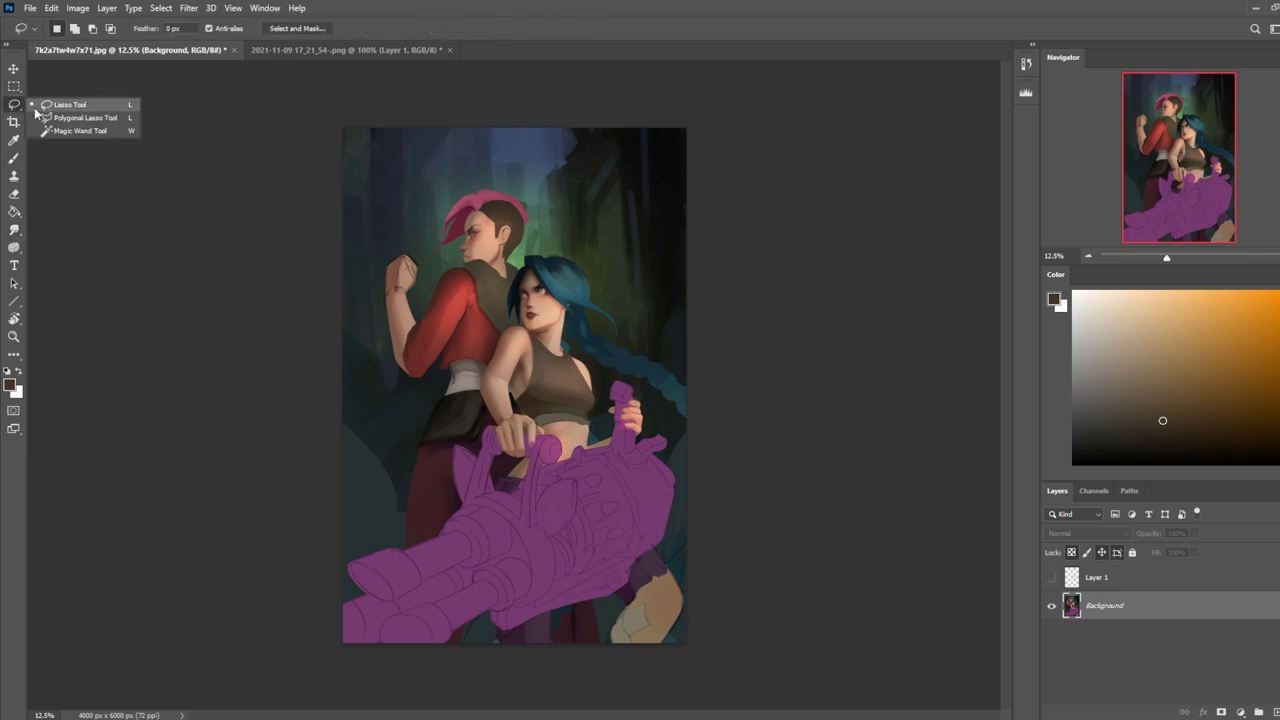
Step: Try a Magic Wand selection of the green background, clear it, and unlock Background as Layer 0
left_click(72, 130)
left_click(522, 259)
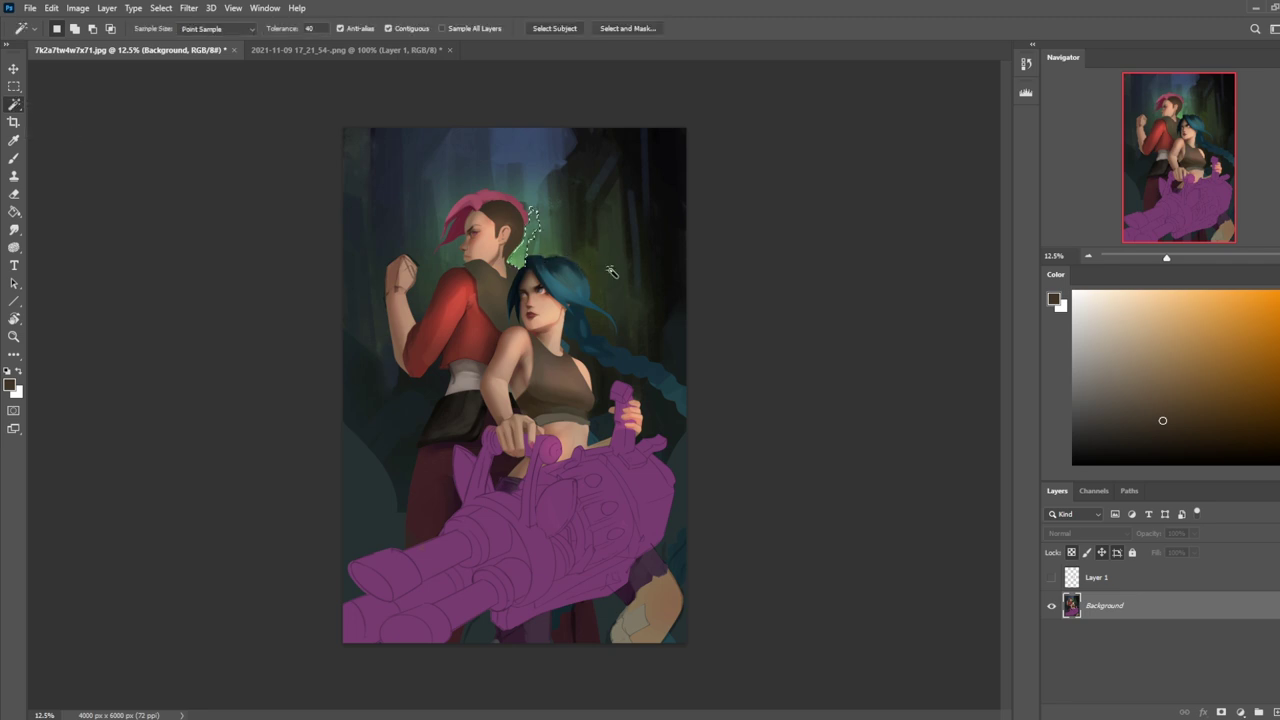
left_click(595, 268, "shift")
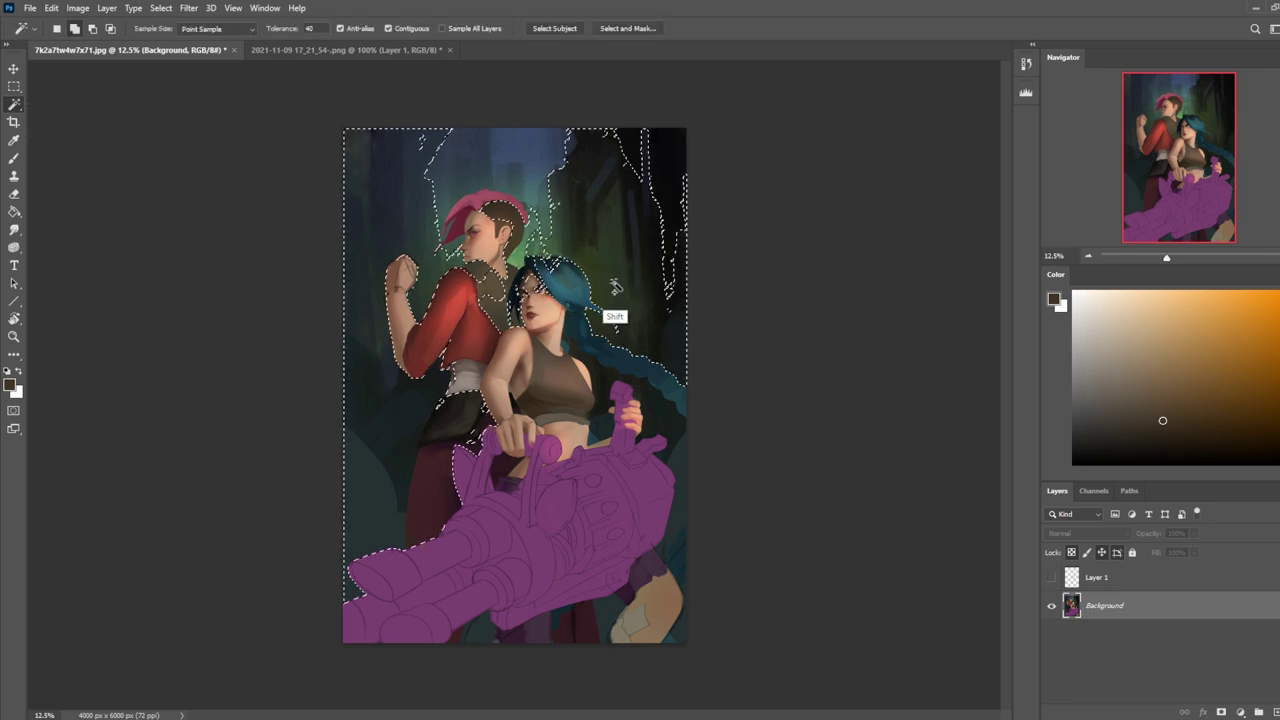
key("ctrl+z")
key("ctrl+d")
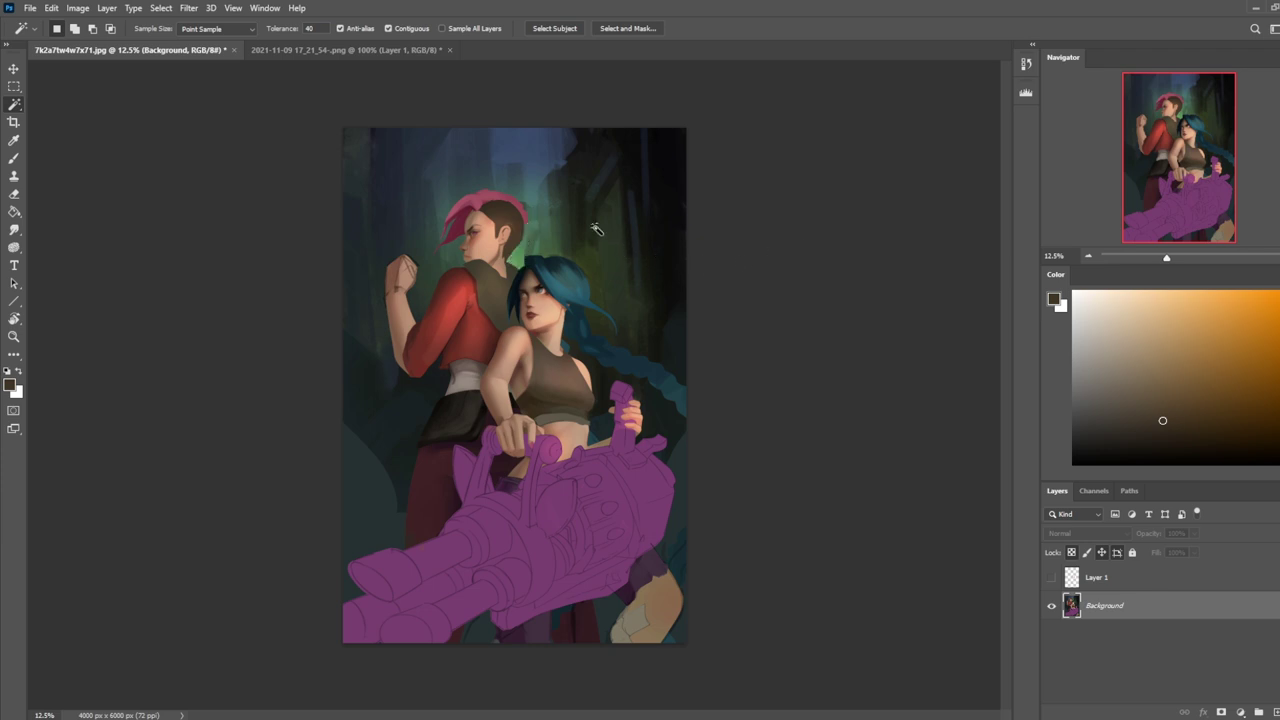
key("l")
double_click(1166, 617)
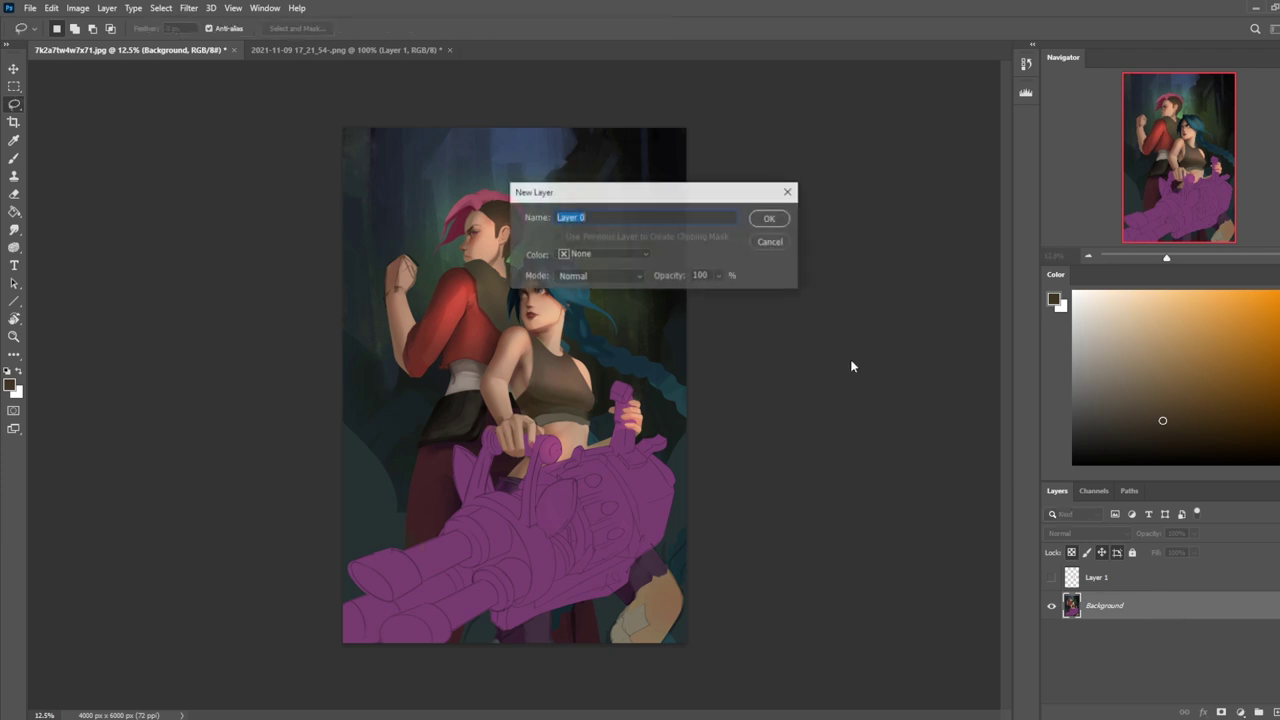
left_click(766, 217)
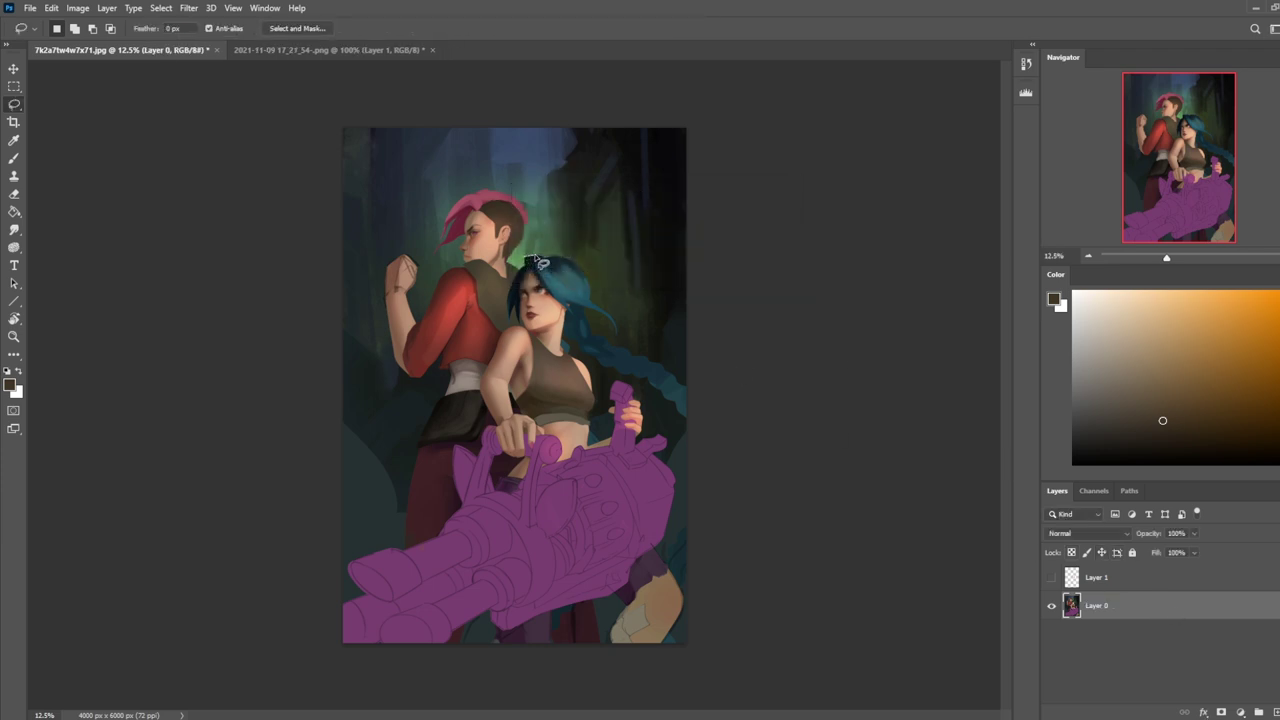
Step: Lasso the background above the blue-haired girl's head, then add the areas along her hair and braid
left_click_drag(544, 262, 574, 266)
mouse_move(605, 316)
left_mouse_down()
mouse_move(703, 321)
mouse_move(569, 77)
left_mouse_up()
key("shift")
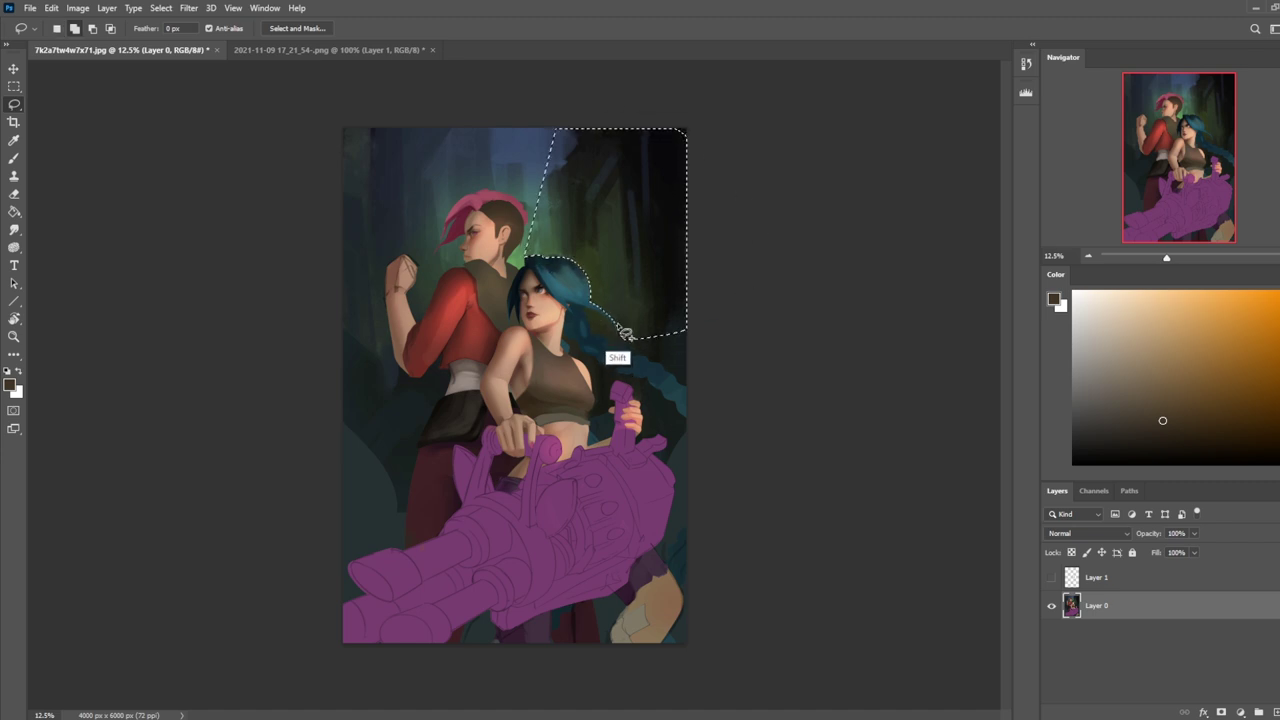
mouse_move(588, 308)
left_mouse_down()
mouse_move(601, 350)
mouse_move(672, 385)
mouse_move(702, 354)
mouse_move(634, 328)
left_mouse_up()
mouse_move(577, 363)
left_mouse_down()
mouse_move(595, 397)
mouse_move(611, 380)
mouse_move(566, 337)
mouse_move(597, 355)
mouse_move(601, 400)
mouse_move(571, 357)
mouse_move(597, 394)
mouse_move(606, 368)
mouse_move(571, 358)
mouse_move(590, 384)
mouse_move(586, 412)
mouse_move(570, 358)
left_mouse_up()
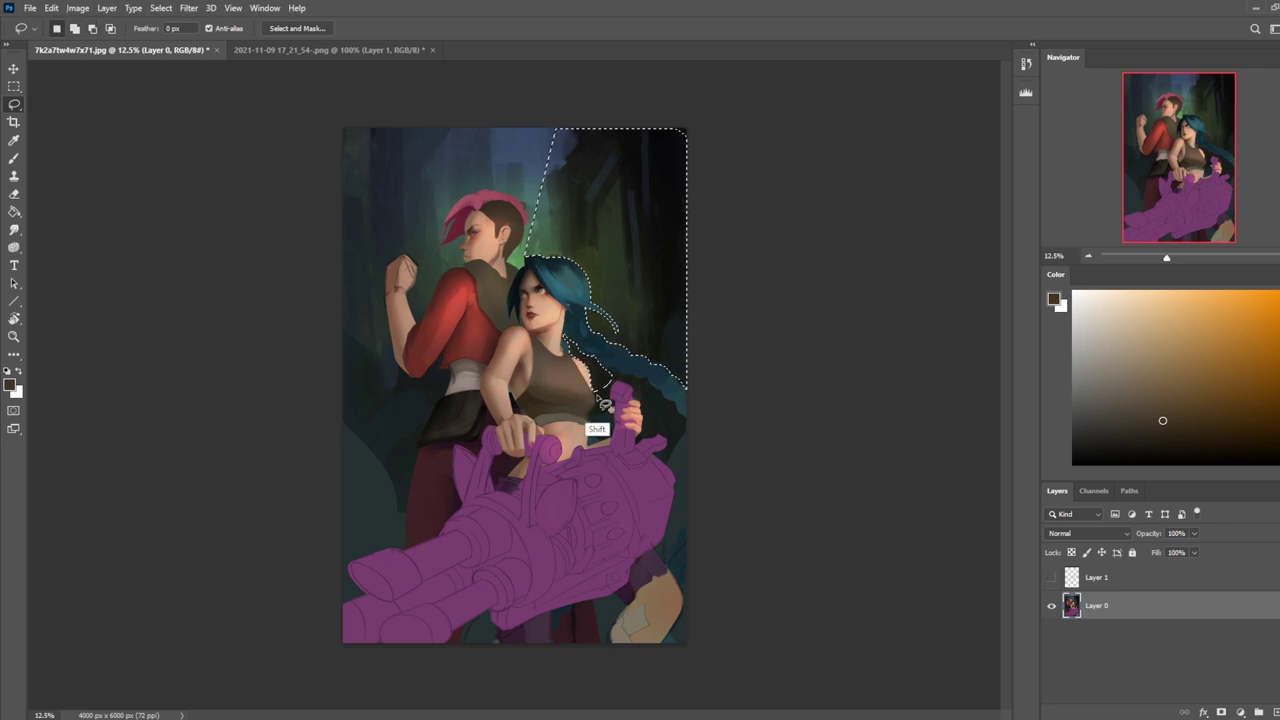
key("shift")
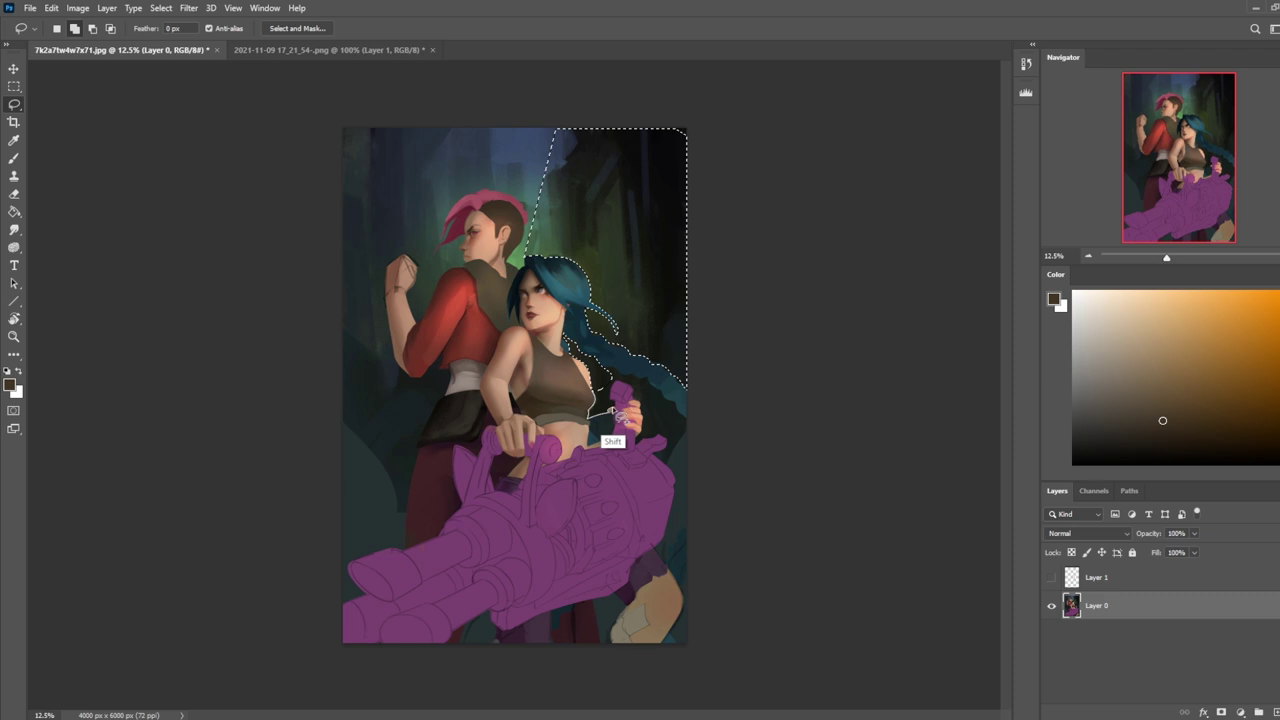
left_click_drag(621, 386, 612, 410)
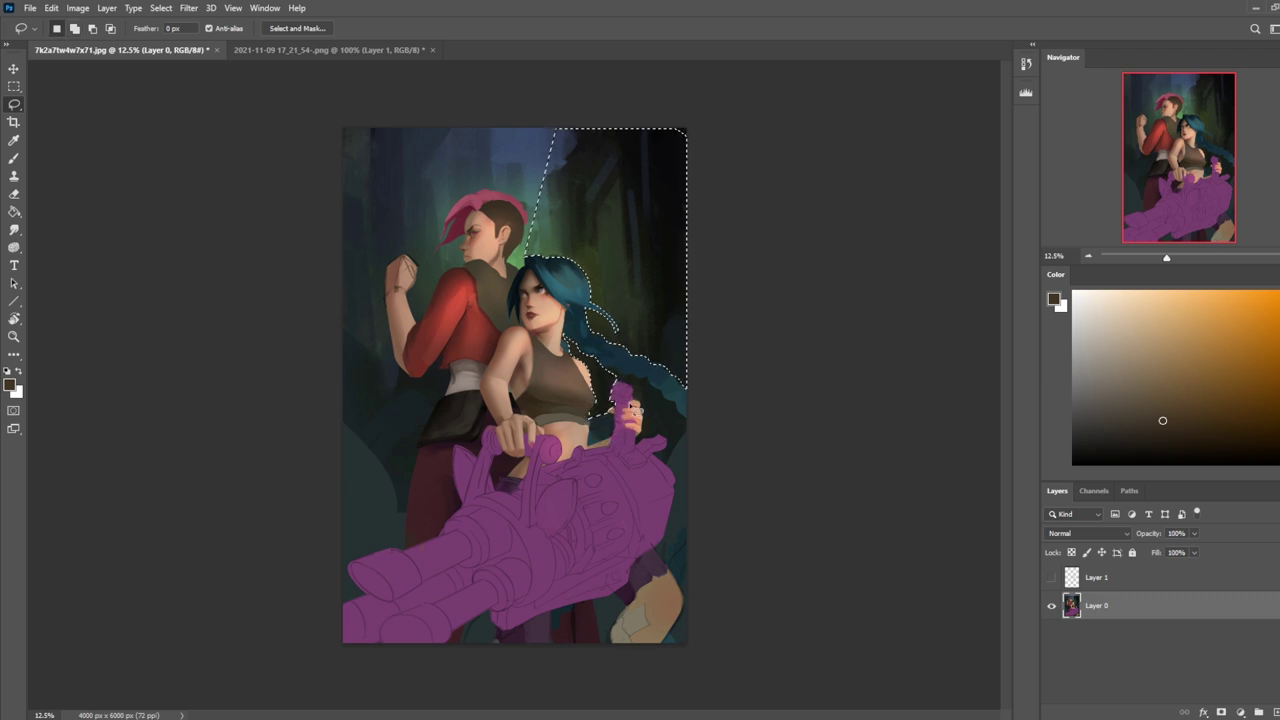
key("shift")
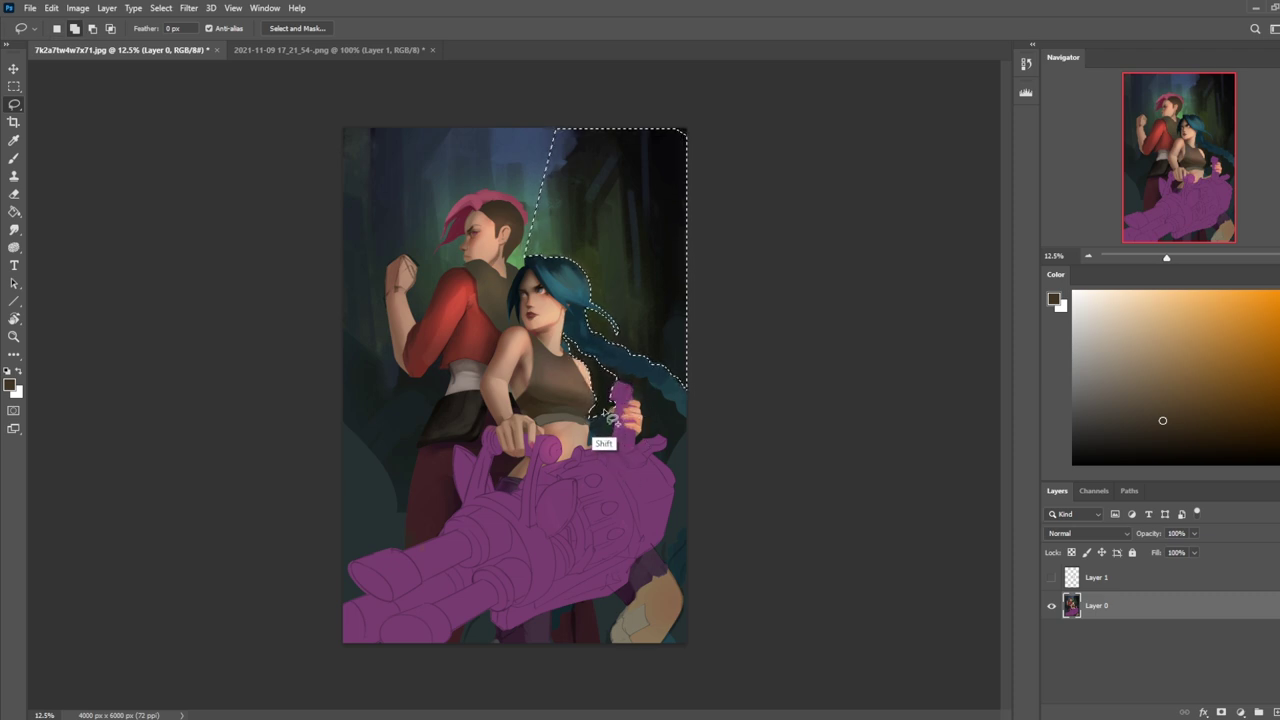
mouse_move(620, 445)
left_mouse_down()
mouse_move(597, 458)
mouse_move(597, 427)
mouse_move(648, 407)
mouse_move(636, 390)
mouse_move(583, 440)
mouse_move(588, 468)
mouse_move(648, 388)
left_mouse_up()
Step: Add the background down the right edge and around the weapon's lower edge and left end
key("shift")
key("shift")
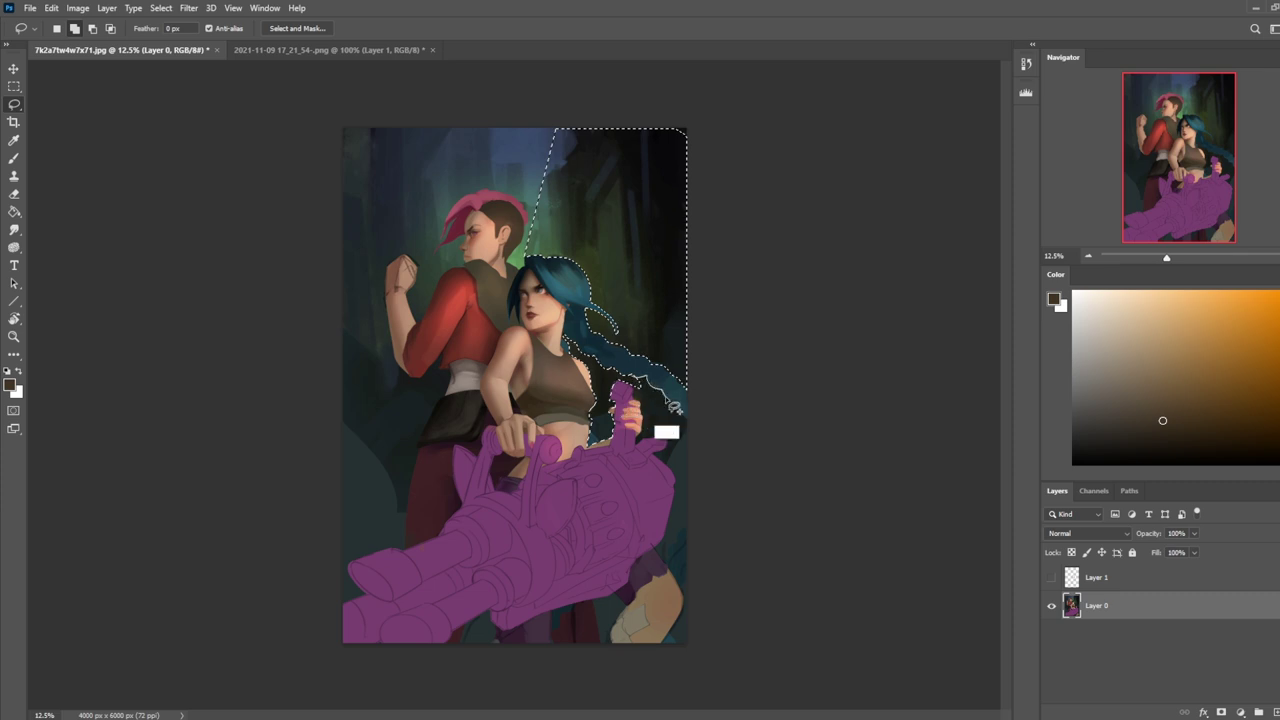
mouse_move(685, 413)
left_mouse_down()
mouse_move(698, 447)
mouse_move(633, 400)
left_mouse_up()
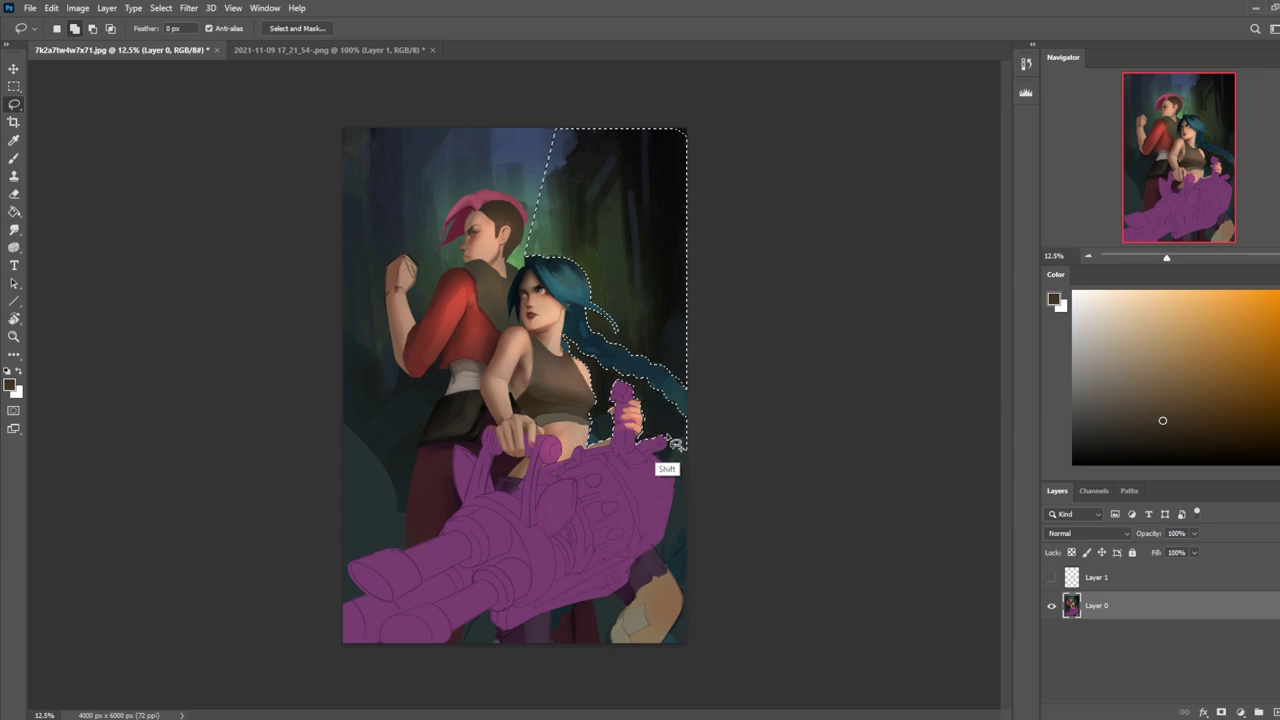
mouse_move(700, 449)
left_mouse_down()
mouse_move(668, 471)
mouse_move(655, 461)
mouse_move(671, 480)
mouse_move(657, 501)
mouse_move(655, 461)
mouse_move(676, 485)
mouse_move(656, 546)
mouse_move(673, 581)
mouse_move(714, 562)
mouse_move(694, 437)
mouse_move(693, 610)
mouse_move(672, 628)
mouse_move(694, 663)
mouse_move(731, 531)
left_mouse_up()
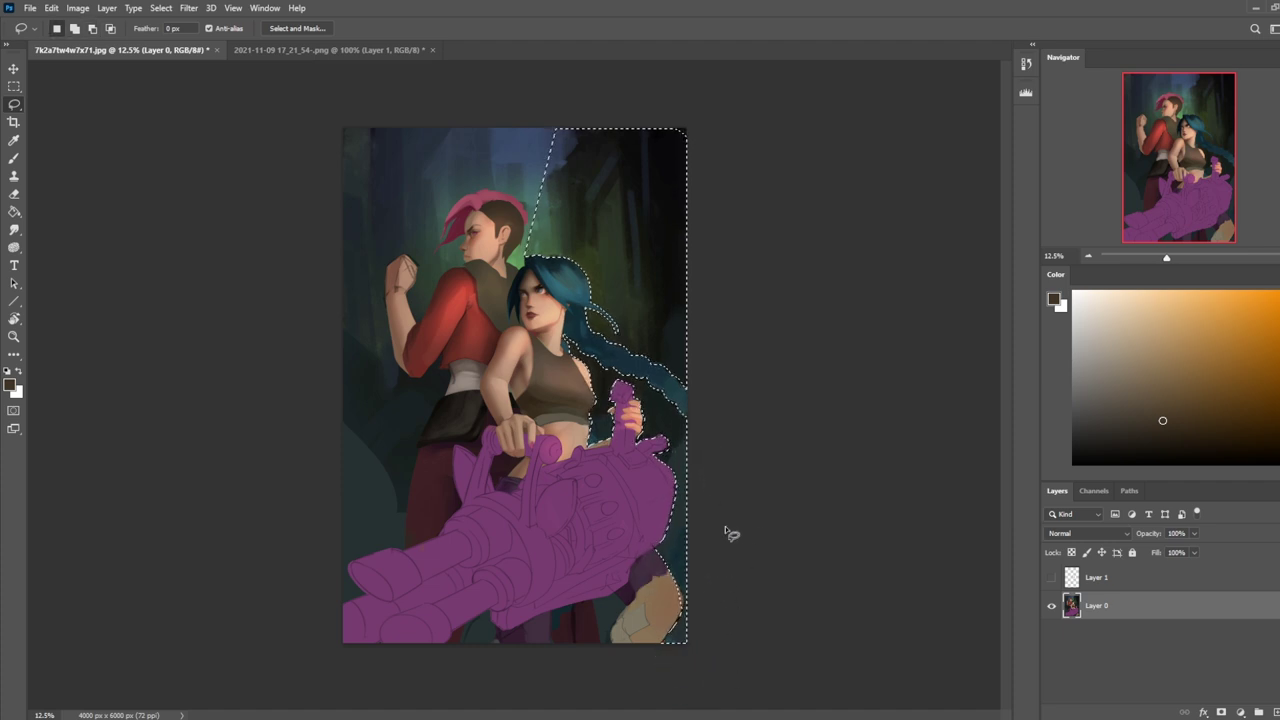
mouse_move(628, 600)
left_mouse_down()
mouse_move(603, 652)
mouse_move(460, 660)
mouse_move(473, 616)
mouse_move(490, 610)
mouse_move(504, 632)
mouse_move(620, 600)
left_mouse_up()
mouse_move(408, 552)
left_mouse_down()
mouse_move(348, 578)
mouse_move(306, 575)
mouse_move(405, 480)
left_mouse_up()
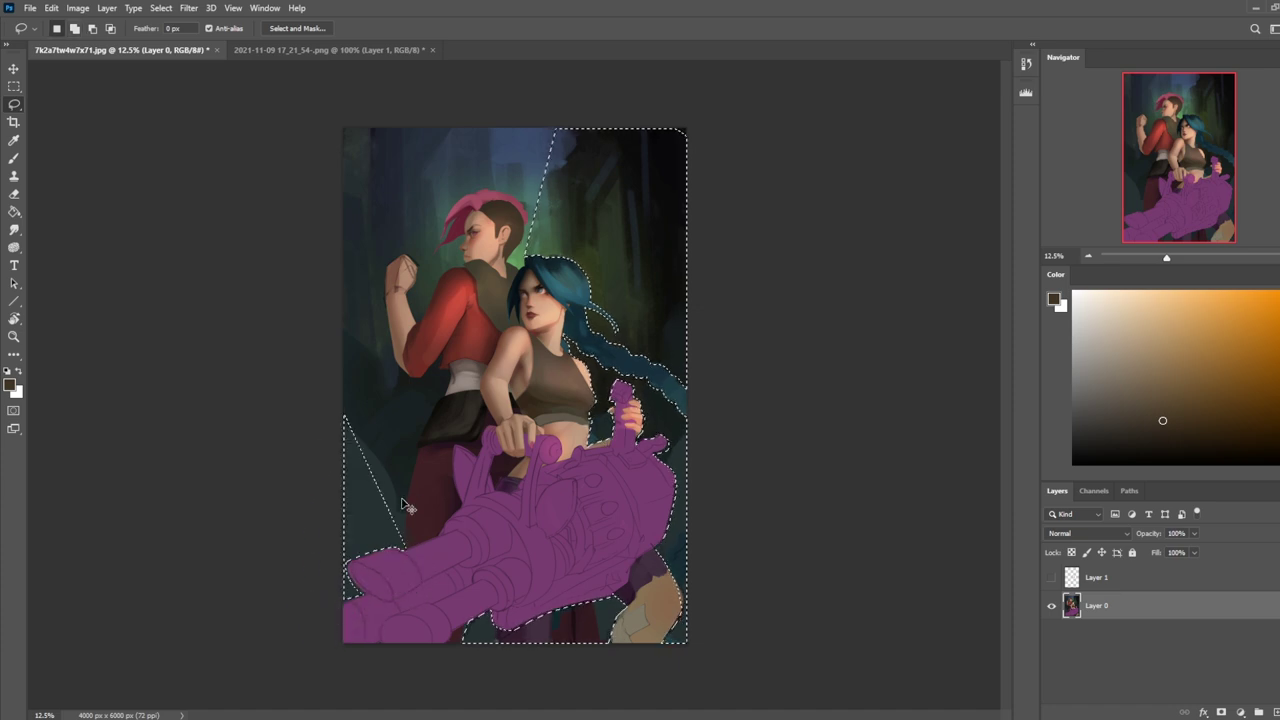
mouse_move(407, 553)
left_mouse_down()
mouse_move(351, 562)
mouse_move(364, 598)
mouse_move(337, 607)
mouse_move(309, 420)
mouse_move(345, 408)
mouse_move(416, 507)
mouse_move(409, 551)
left_mouse_up()
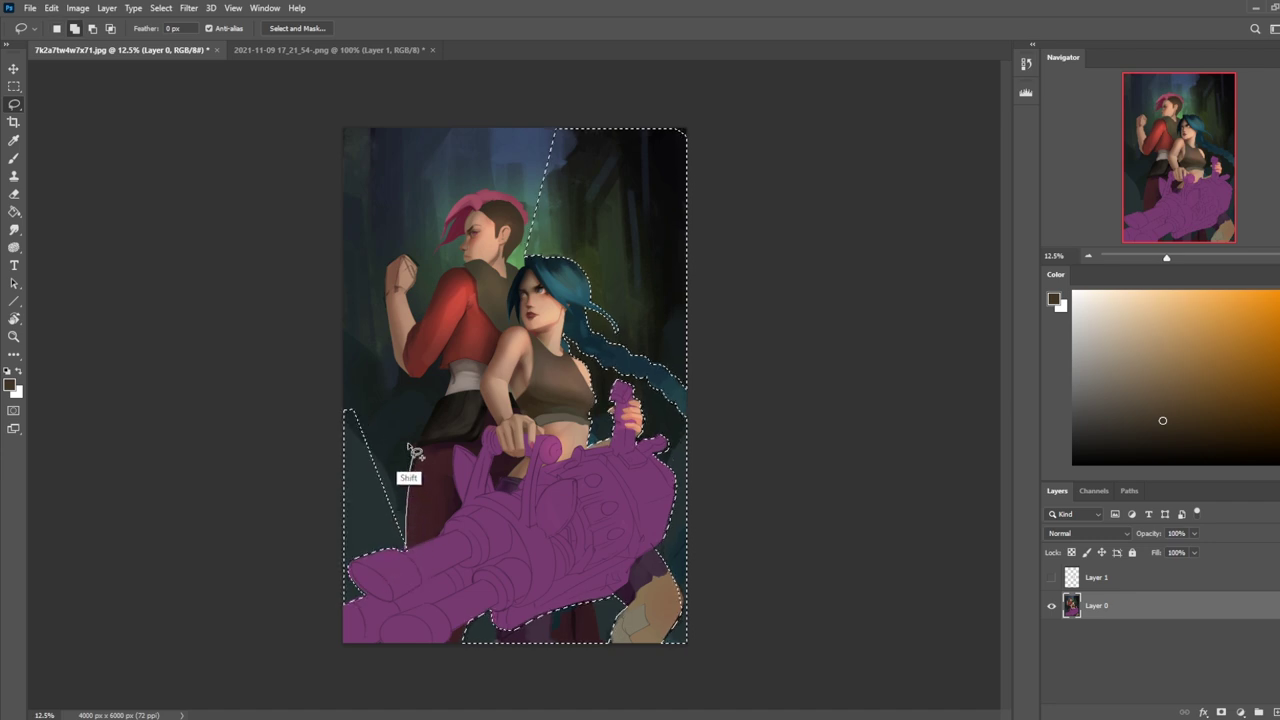
Step: Add the background near the left edge, the red-haired figure's waist and along her arm
mouse_move(457, 420)
left_mouse_down()
mouse_move(420, 432)
mouse_move(417, 465)
mouse_move(350, 420)
mouse_move(446, 398)
left_mouse_up()
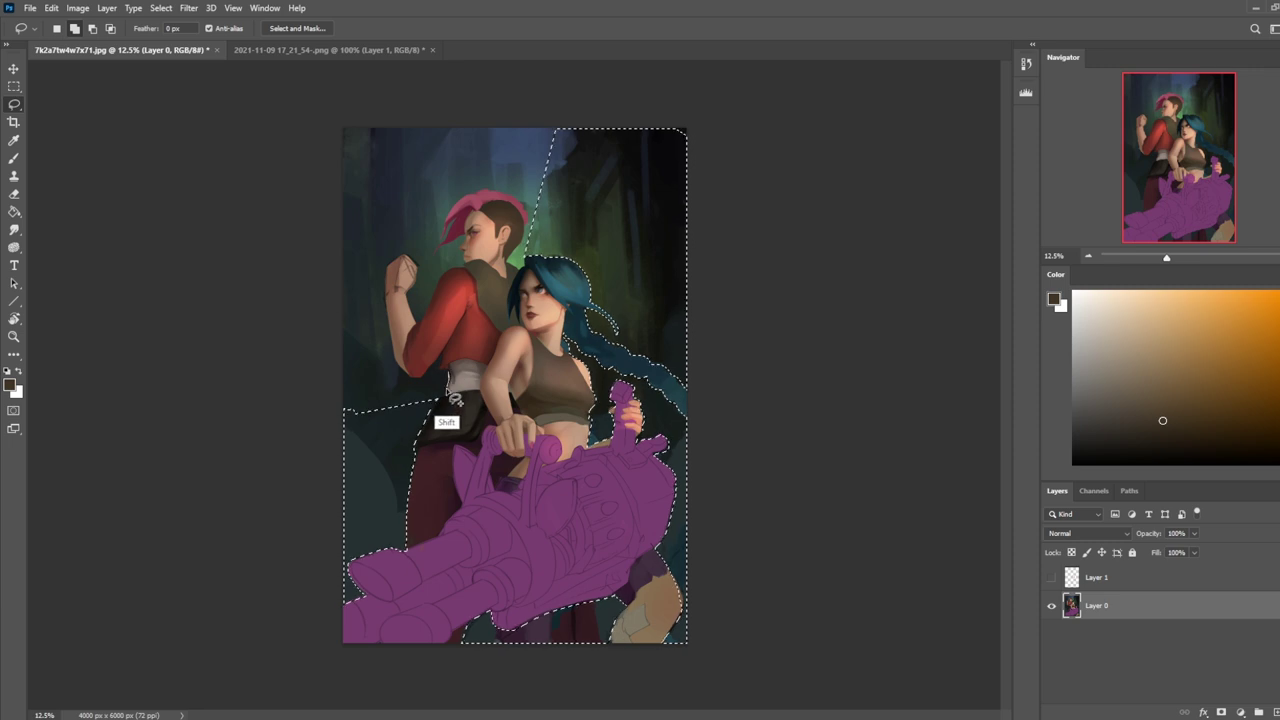
mouse_move(427, 442)
left_mouse_down()
mouse_move(450, 368)
mouse_move(452, 384)
mouse_move(440, 382)
left_mouse_up()
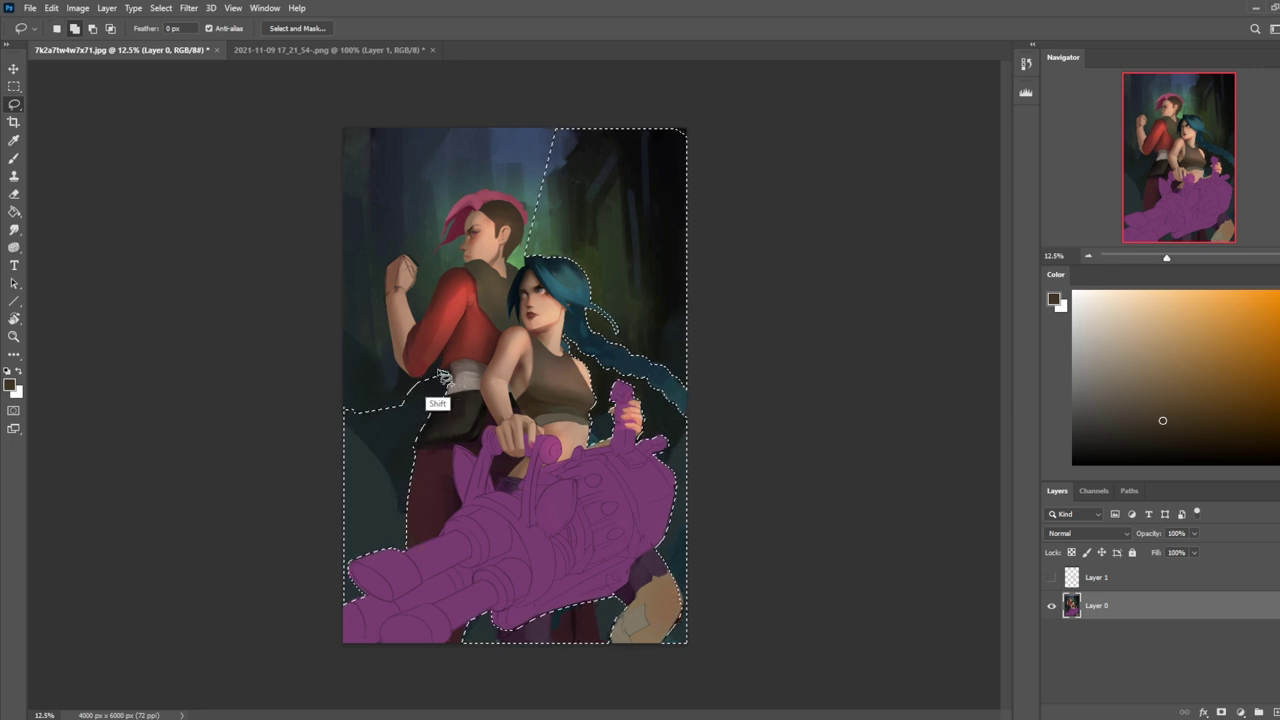
key("shift")
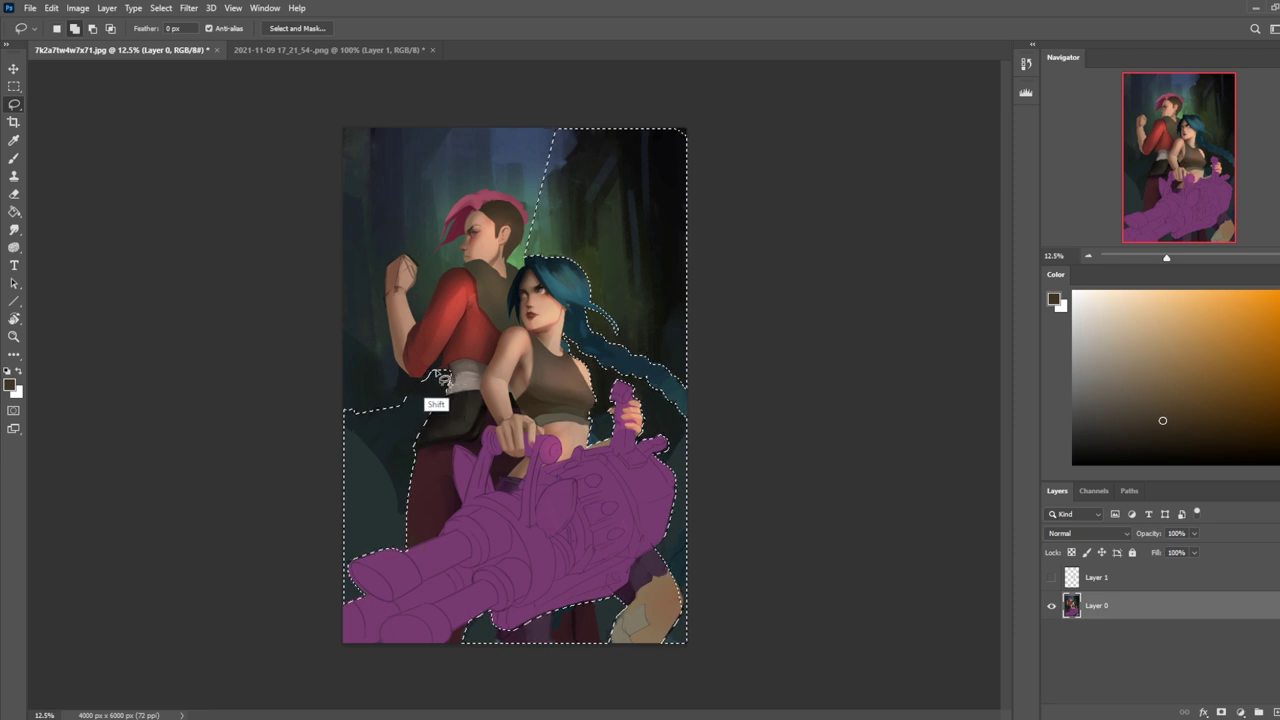
mouse_move(447, 362)
left_mouse_down()
mouse_move(352, 453)
mouse_move(410, 378)
mouse_move(423, 386)
mouse_move(400, 400)
mouse_move(286, 406)
mouse_move(340, 330)
left_mouse_up()
mouse_move(383, 290)
left_mouse_down()
mouse_move(394, 382)
mouse_move(296, 311)
mouse_move(396, 388)
mouse_move(298, 291)
mouse_move(331, 180)
mouse_move(195, 315)
mouse_move(410, 252)
mouse_move(384, 174)
mouse_move(229, 152)
mouse_move(418, 268)
mouse_move(423, 330)
mouse_move(447, 272)
mouse_move(416, 217)
mouse_move(456, 271)
mouse_move(417, 340)
left_mouse_up()
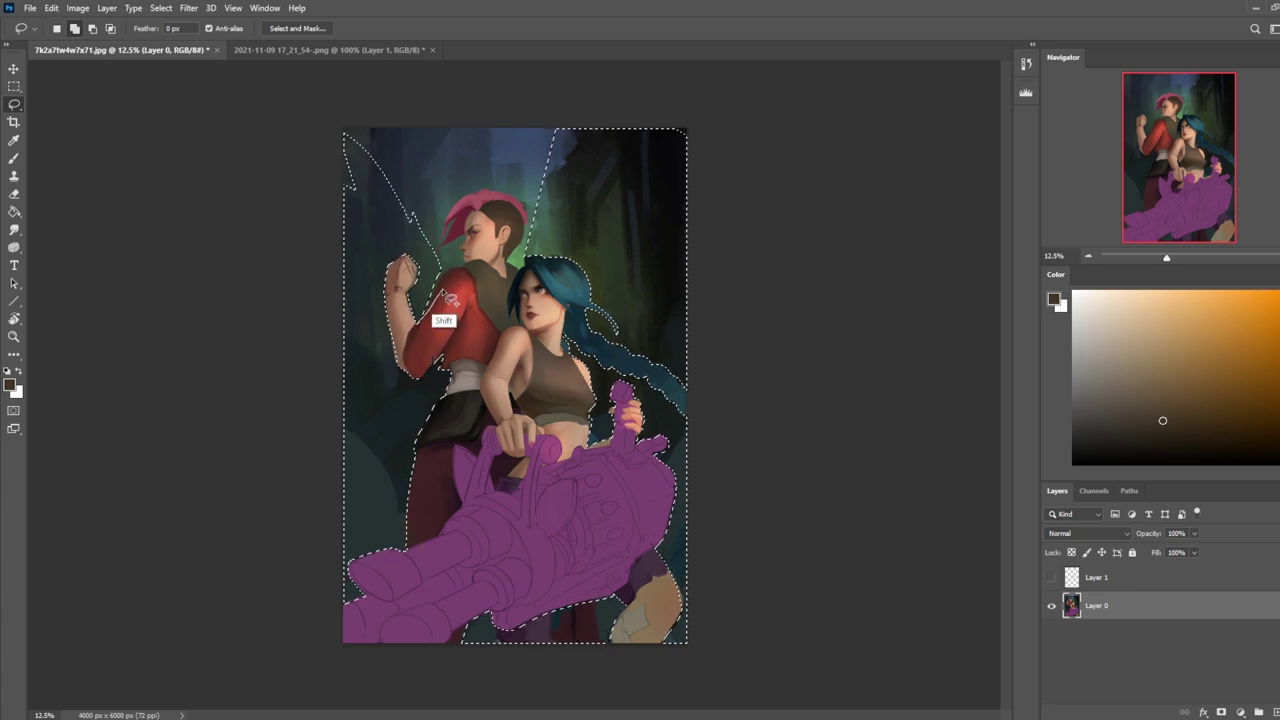
key("shift")
Step: Add the areas around the raised fist, the hair and above the head up to the canvas top
mouse_move(410, 262)
left_mouse_down()
mouse_move(452, 264)
mouse_move(450, 279)
left_mouse_up()
key("shift")
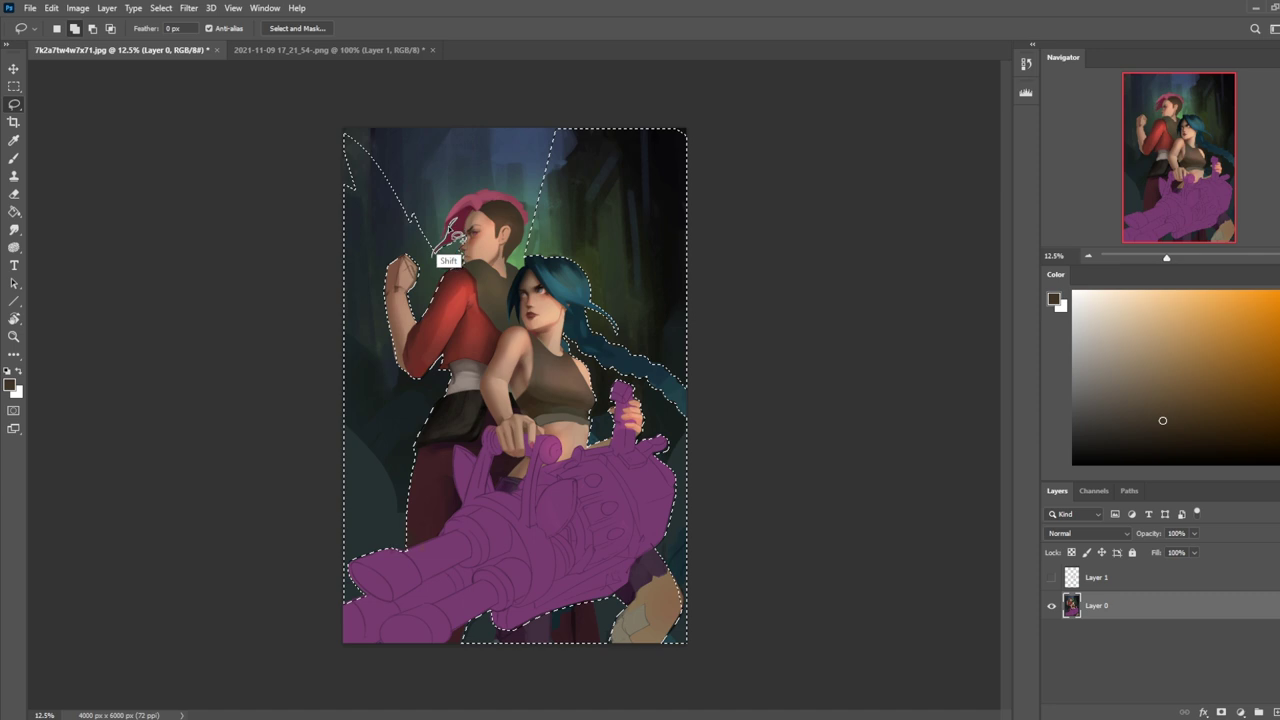
mouse_move(448, 212)
left_mouse_down()
mouse_move(280, 157)
mouse_move(434, 223)
mouse_move(400, 288)
mouse_move(414, 266)
left_mouse_up()
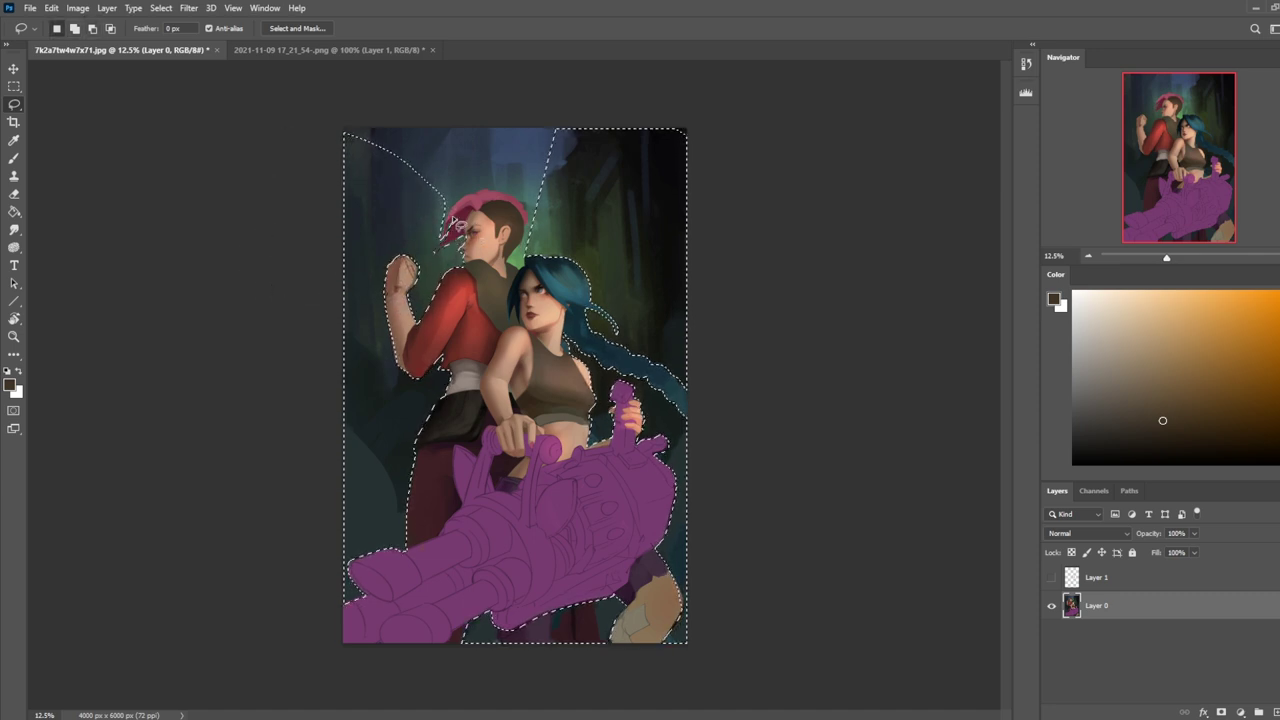
mouse_move(484, 186)
left_mouse_down()
mouse_move(274, 120)
mouse_move(495, 176)
left_mouse_up()
key("alt")
key("alt")
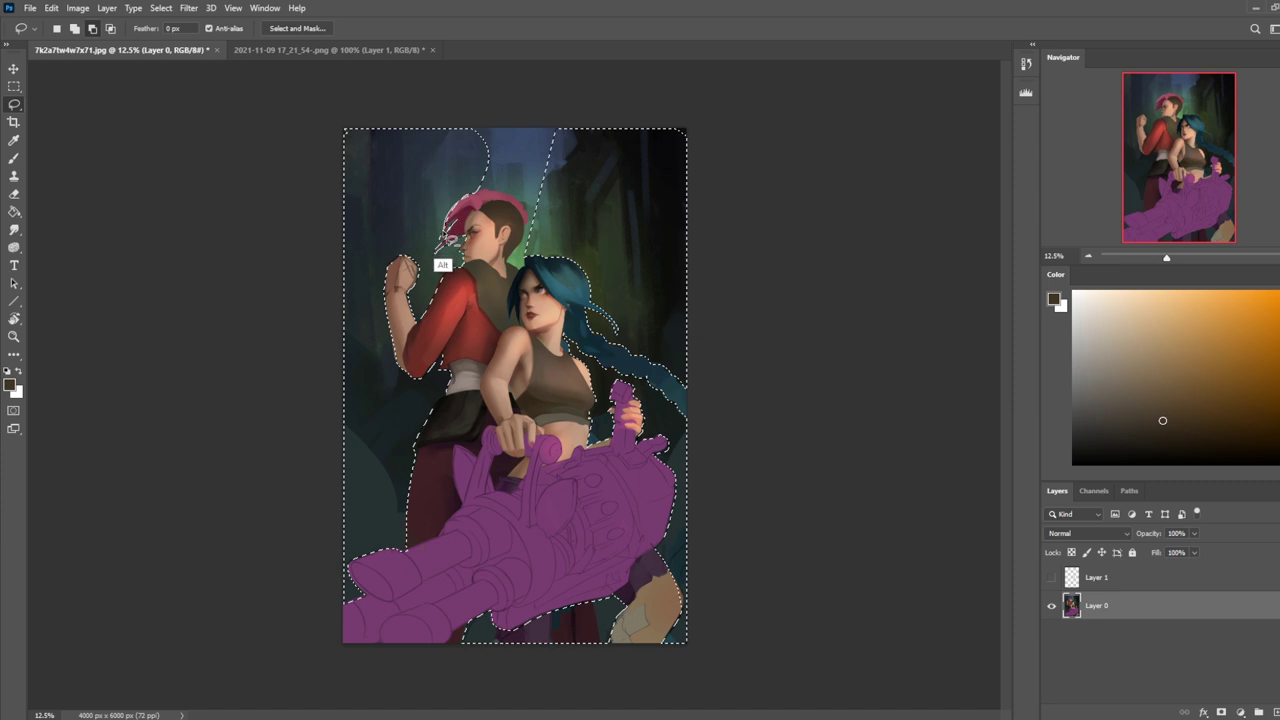
key("shift")
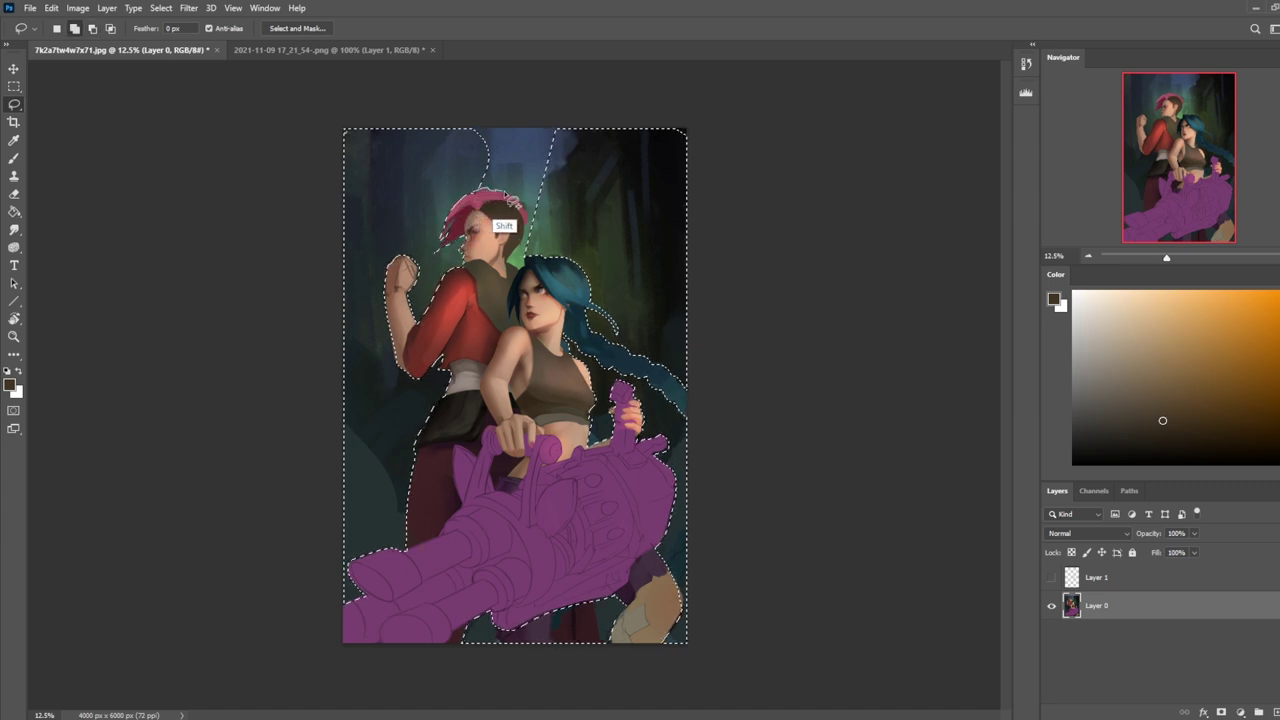
mouse_move(551, 231)
left_mouse_down()
mouse_move(409, 106)
mouse_move(500, 140)
left_mouse_up()
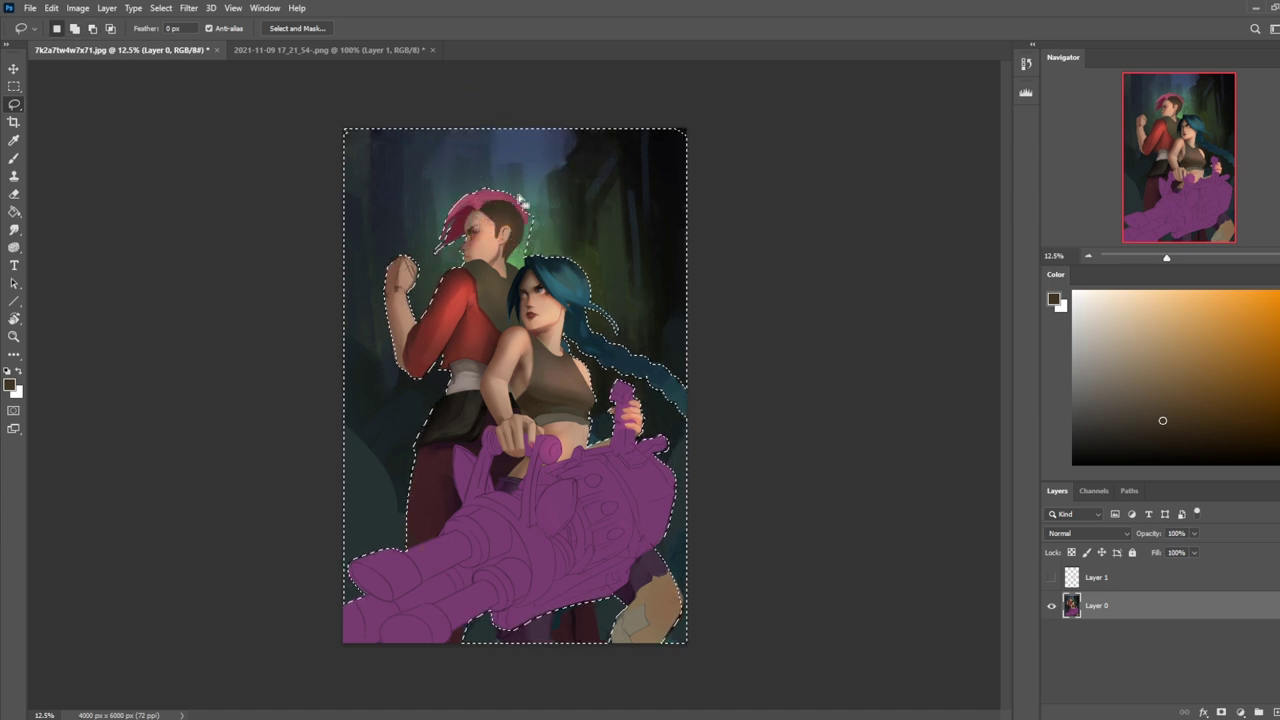
key("shift")
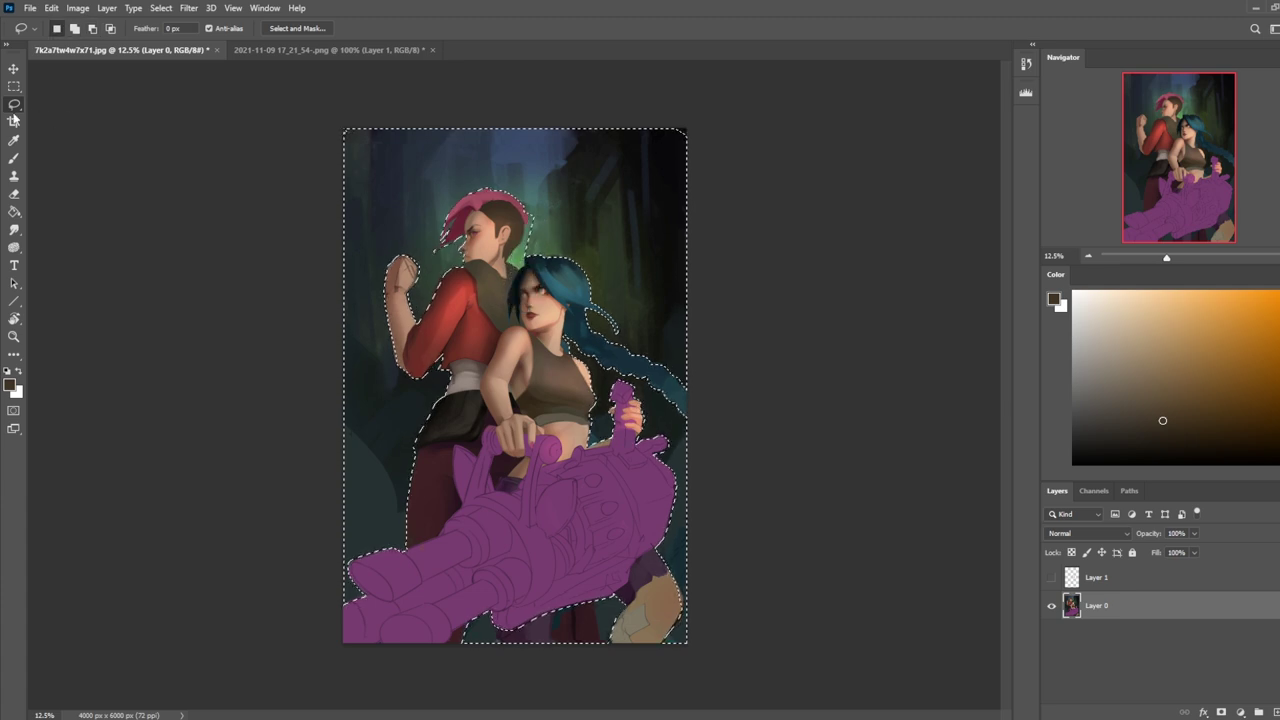
right_click(14, 104)
left_click(63, 128)
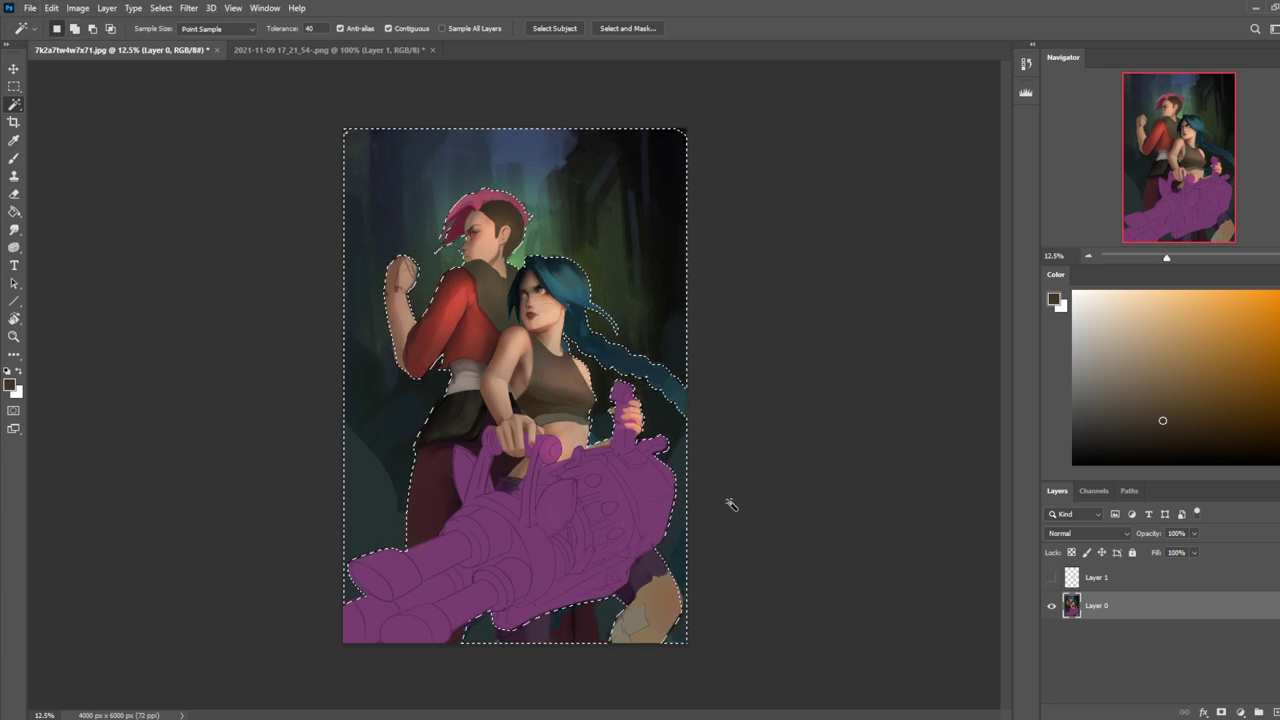
Step: Subtract the area at the canvas bottom from the lasso background selection
key("shift")
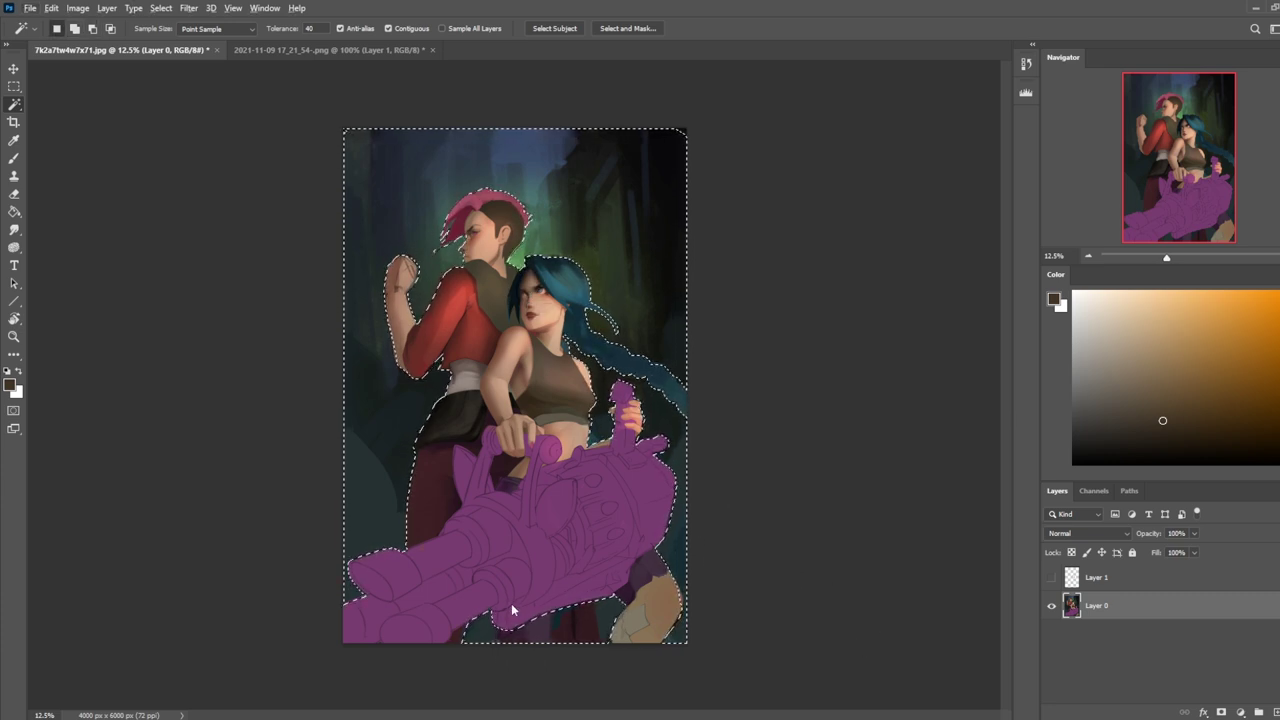
key("l")
key("ctrl+slash")
left_click(726, 240)
key("alt")
left_click_drag(545, 573, 537, 549)
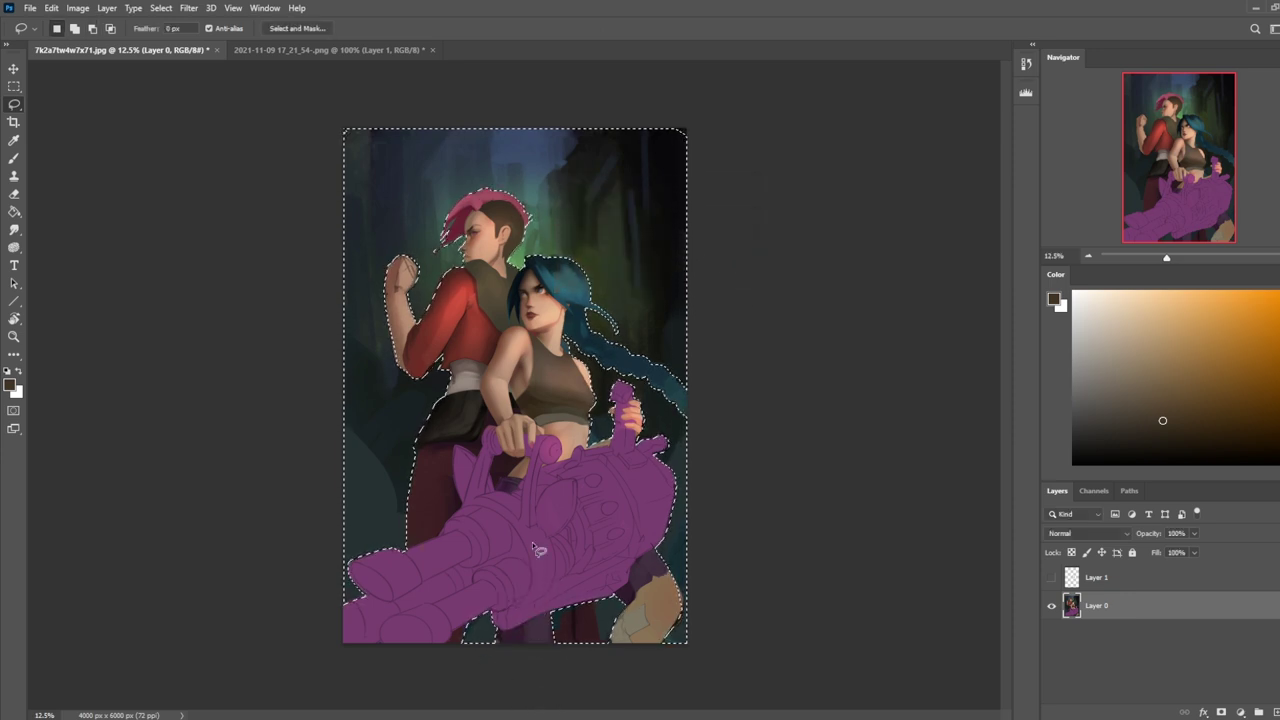
key("shift")
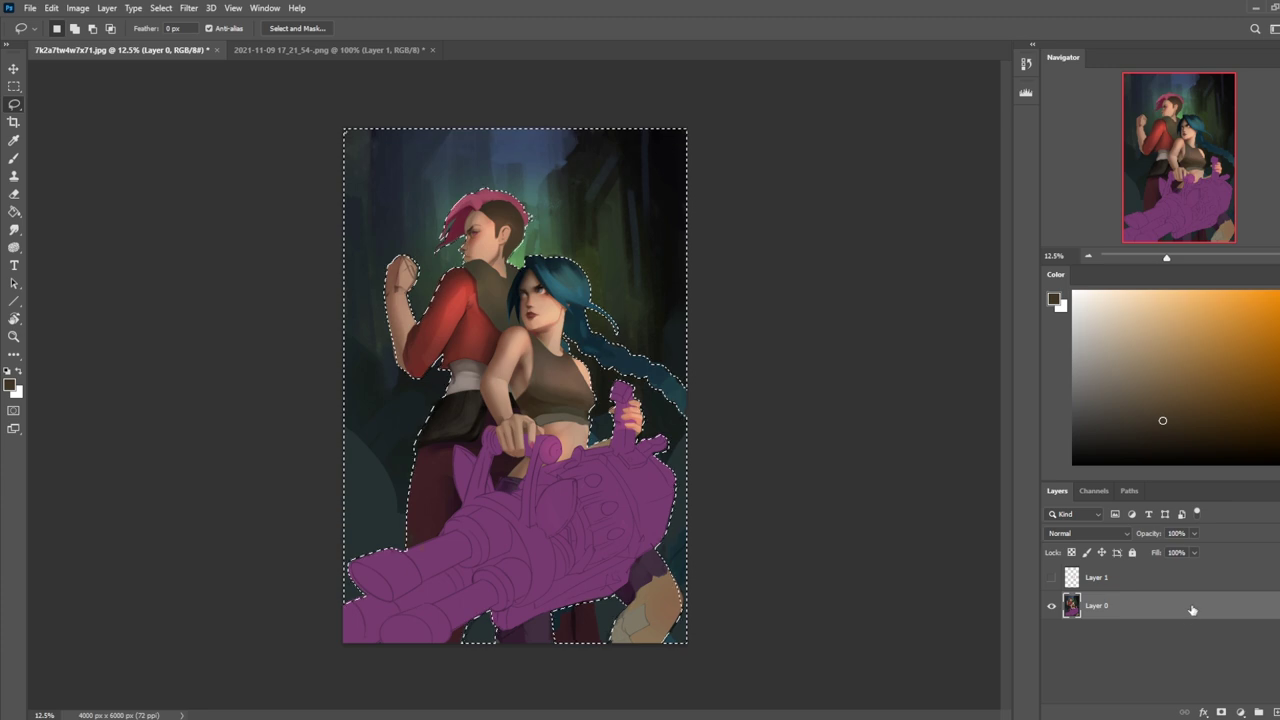
Step: Create Layer 2, fill the selection with a teal sampled from the painting, and hide the layer
double_click(1190, 609)
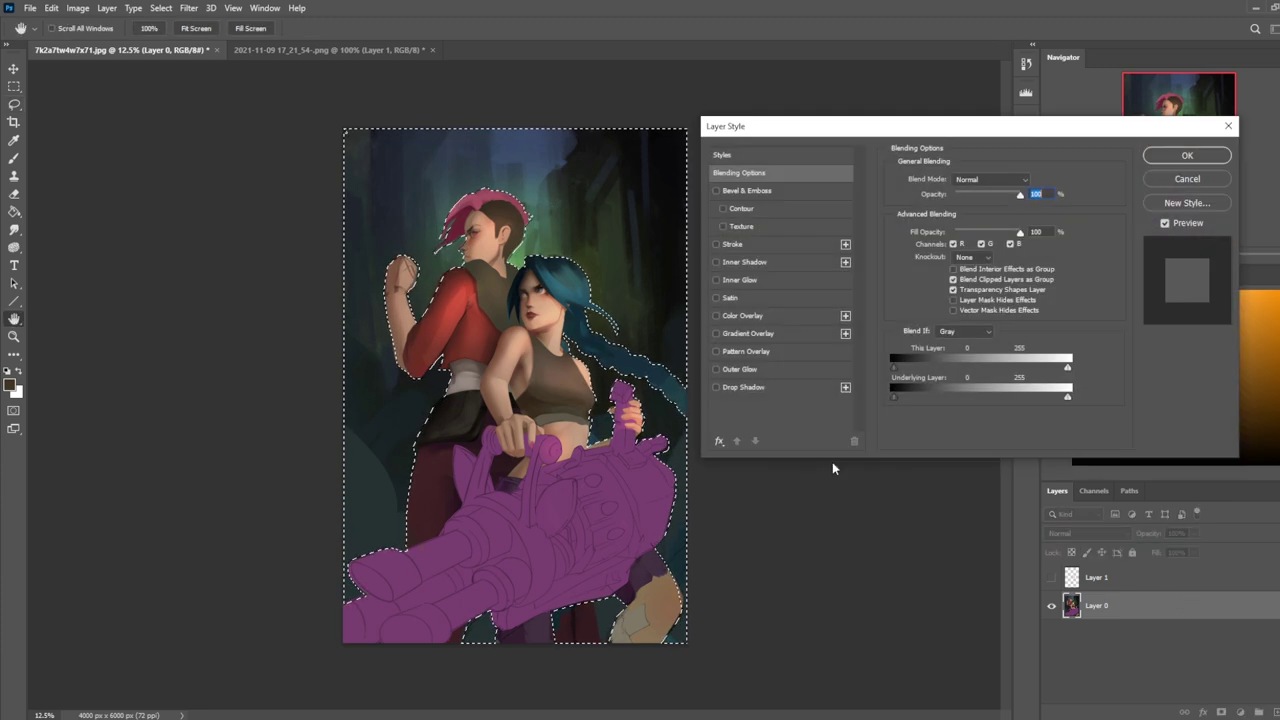
left_click(1188, 179)
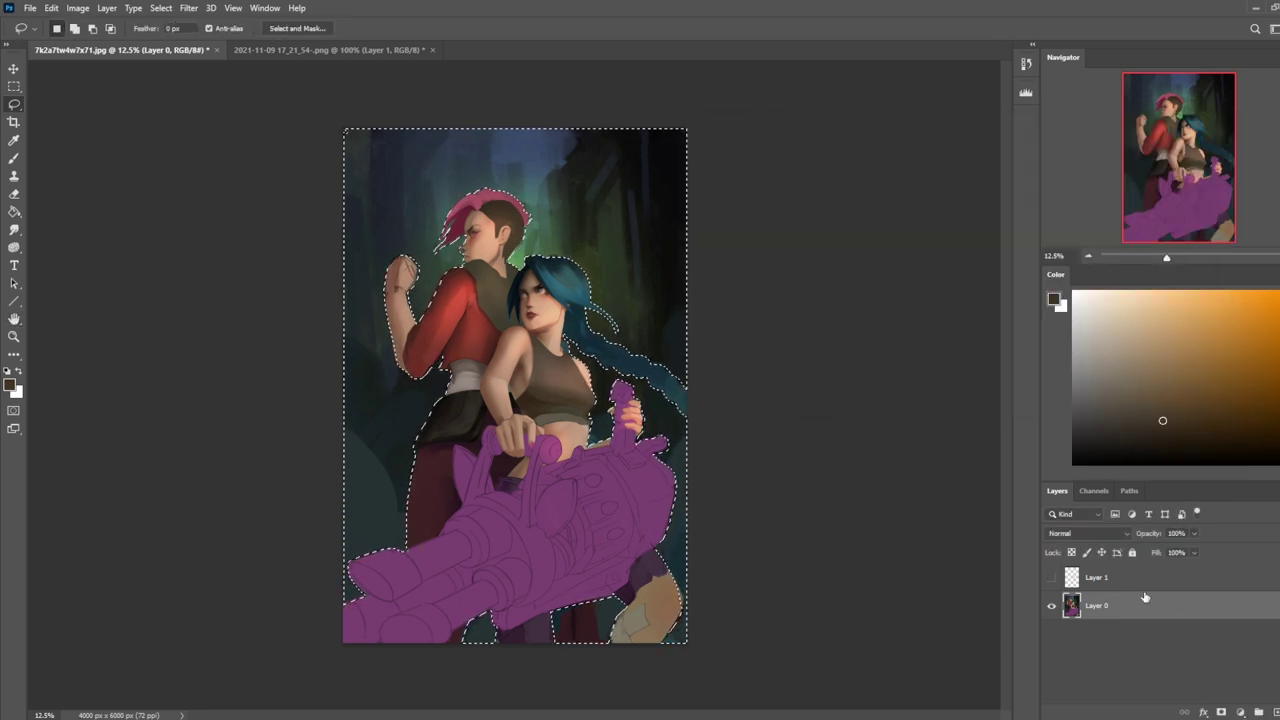
left_click(1273, 712)
key("g")
left_click(686, 384, "alt")
key("alt+BackSpace")
left_click(1051, 605)
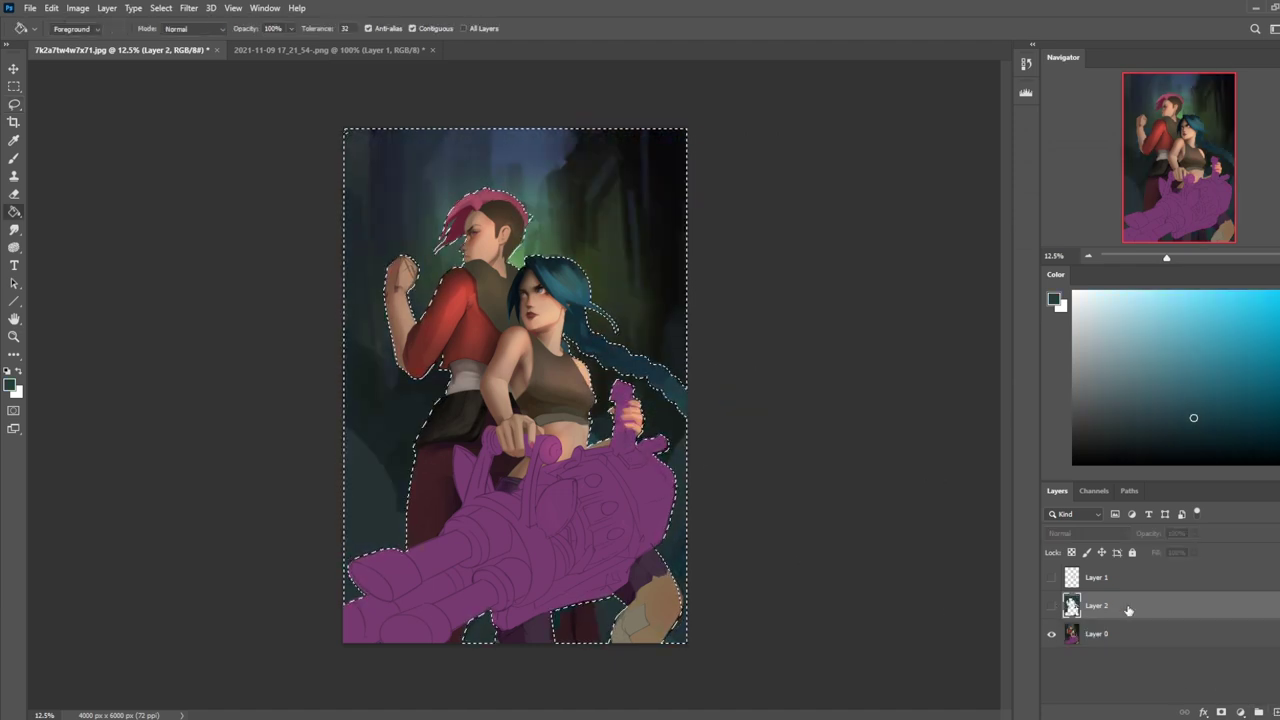
key("m")
right_click(608, 321)
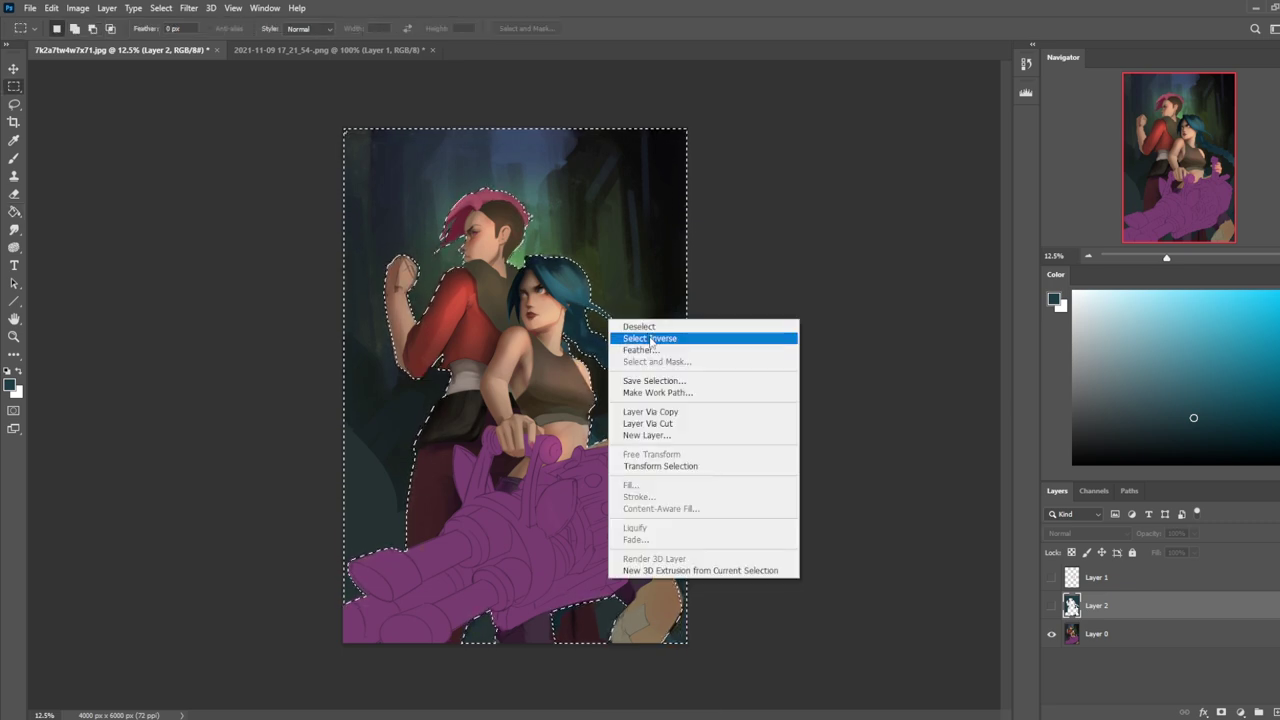
Step: Invert the selection so it covers the two figures instead of the background
left_click(650, 340)
right_click(655, 340)
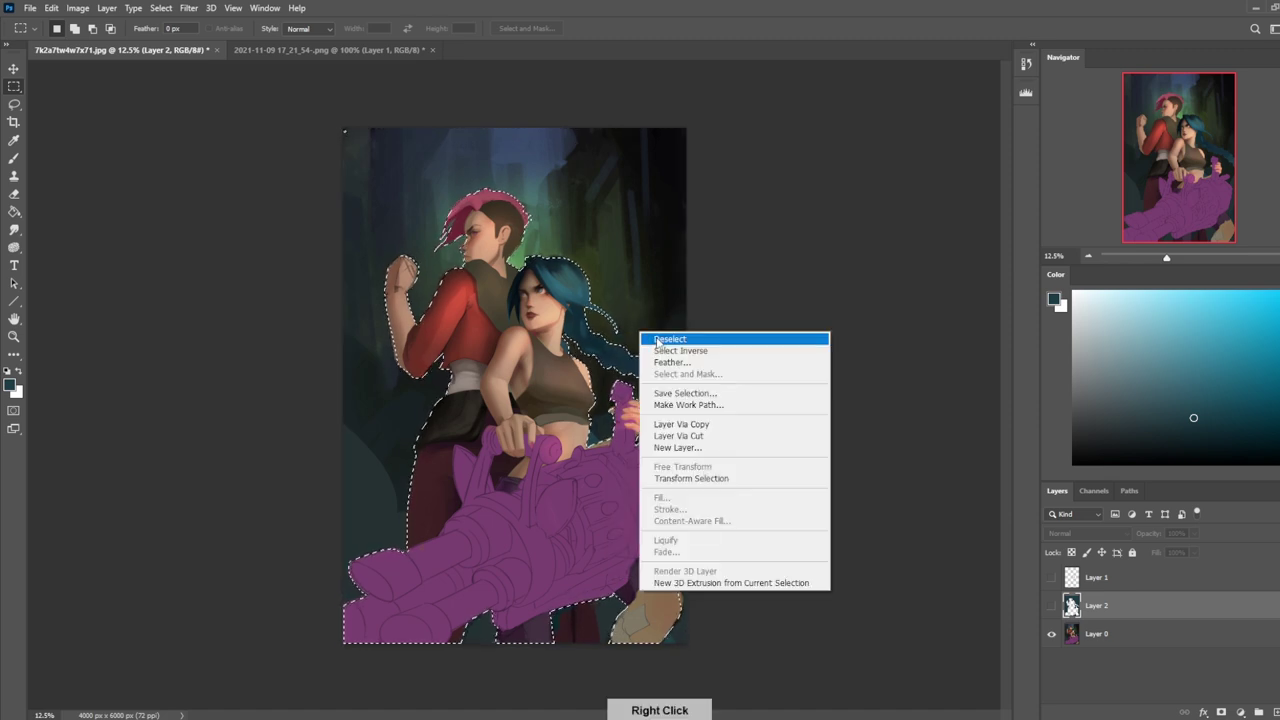
left_click(800, 271)
key("l")
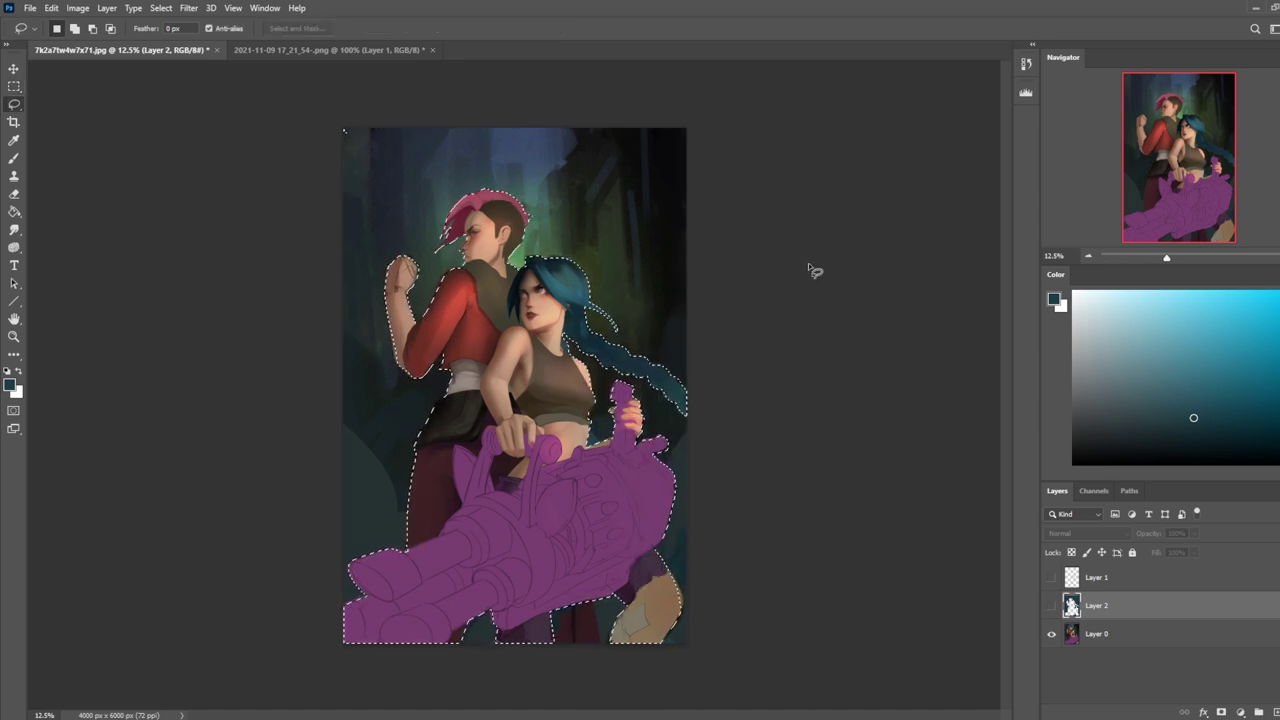
scroll(900, 478, "down", 2)
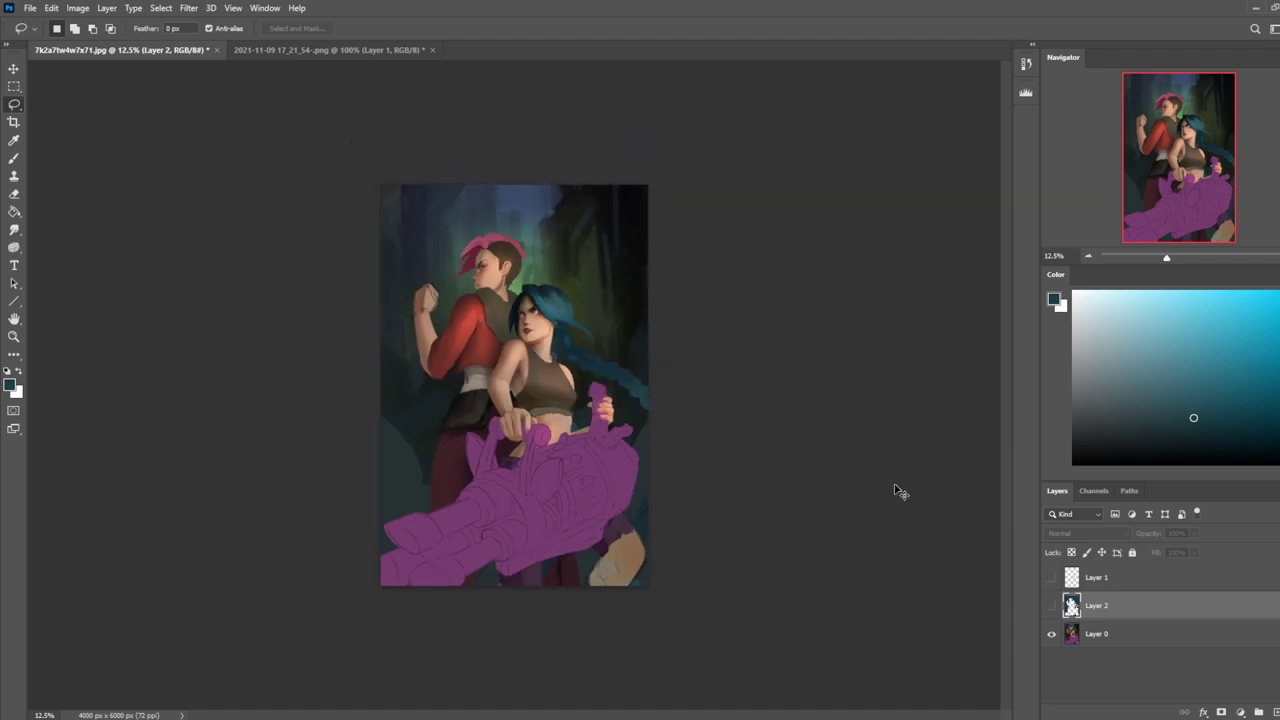
scroll(900, 490, "down", 2)
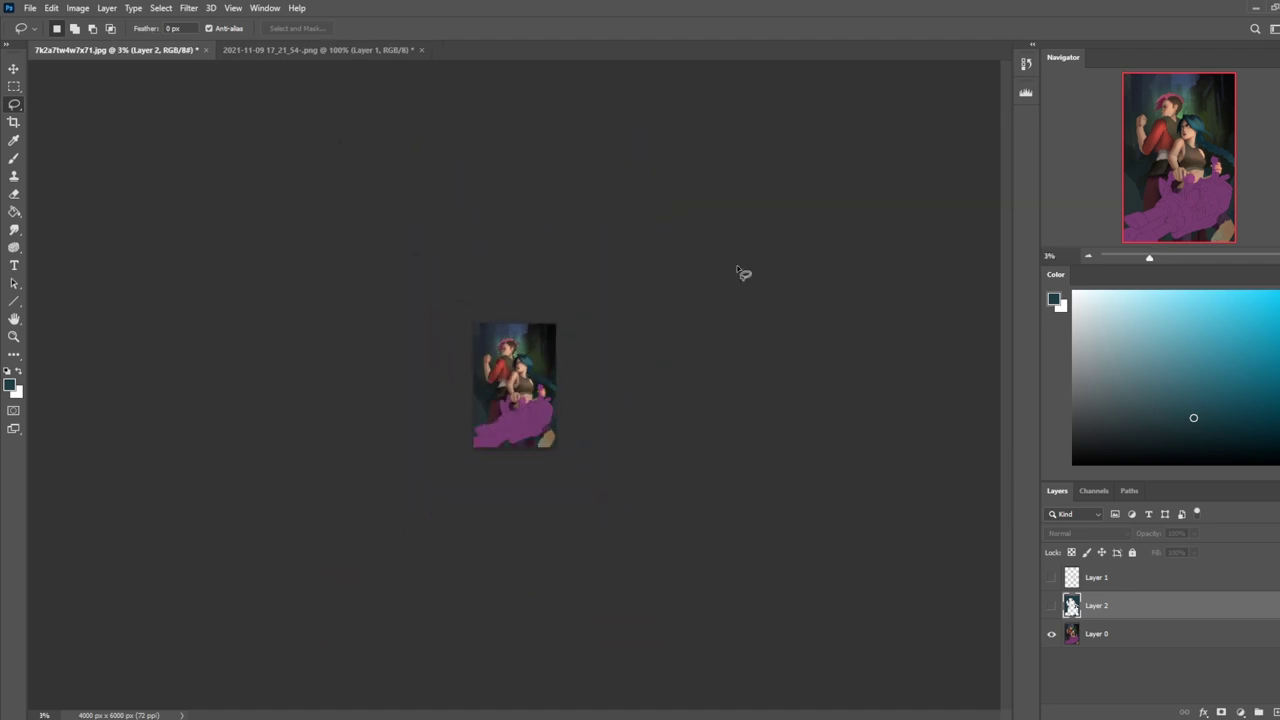
scroll(740, 272, "down", 2)
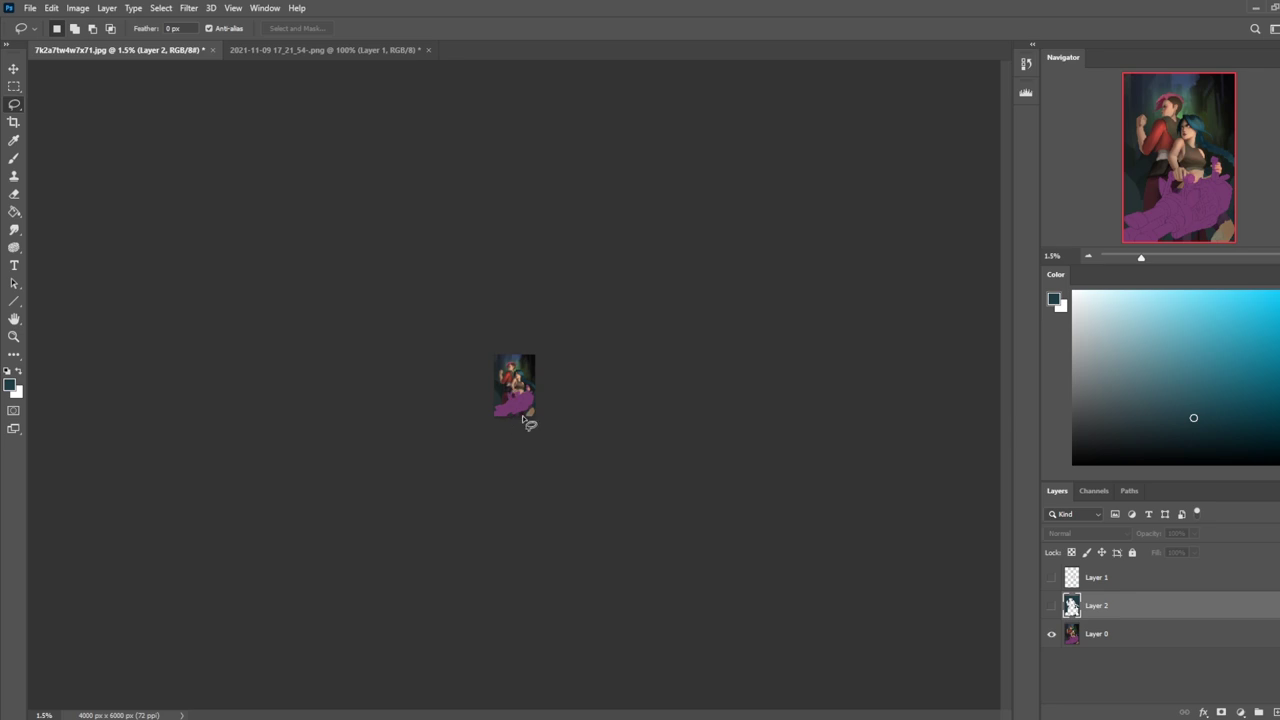
Step: Select Layer 0 with the Brush tool and set white as the painting colour
key("b")
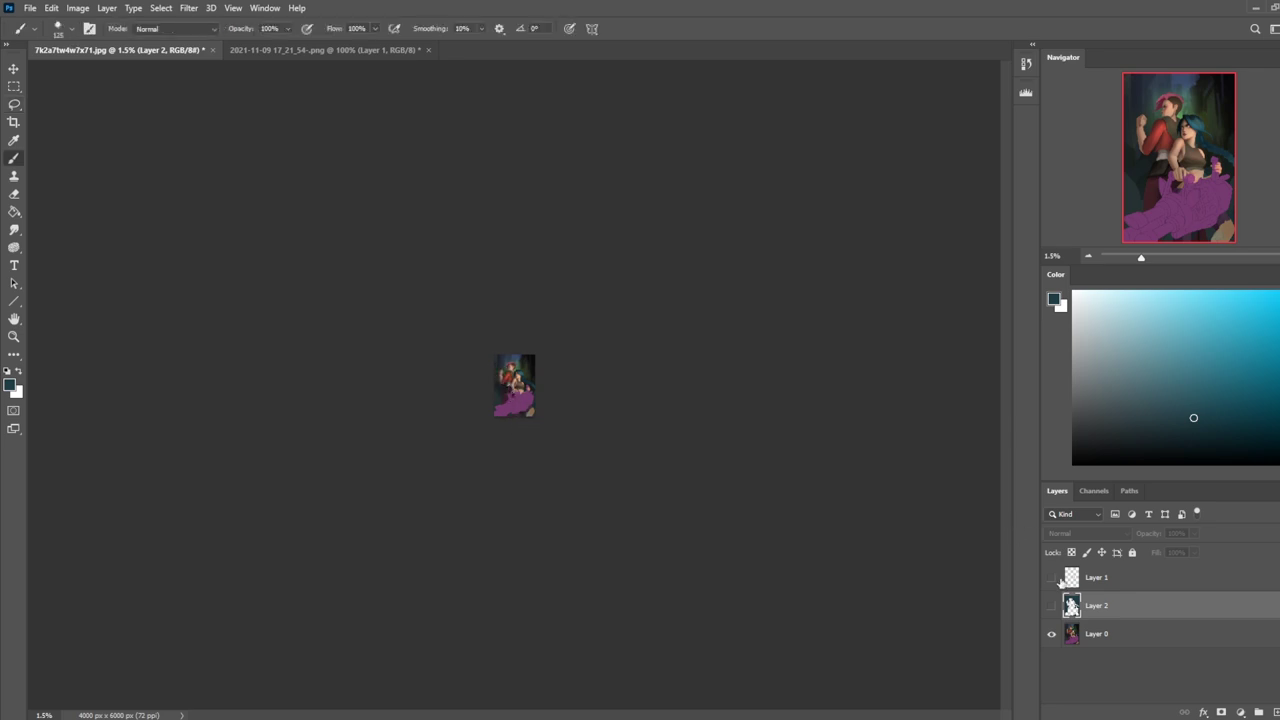
left_click(1105, 640)
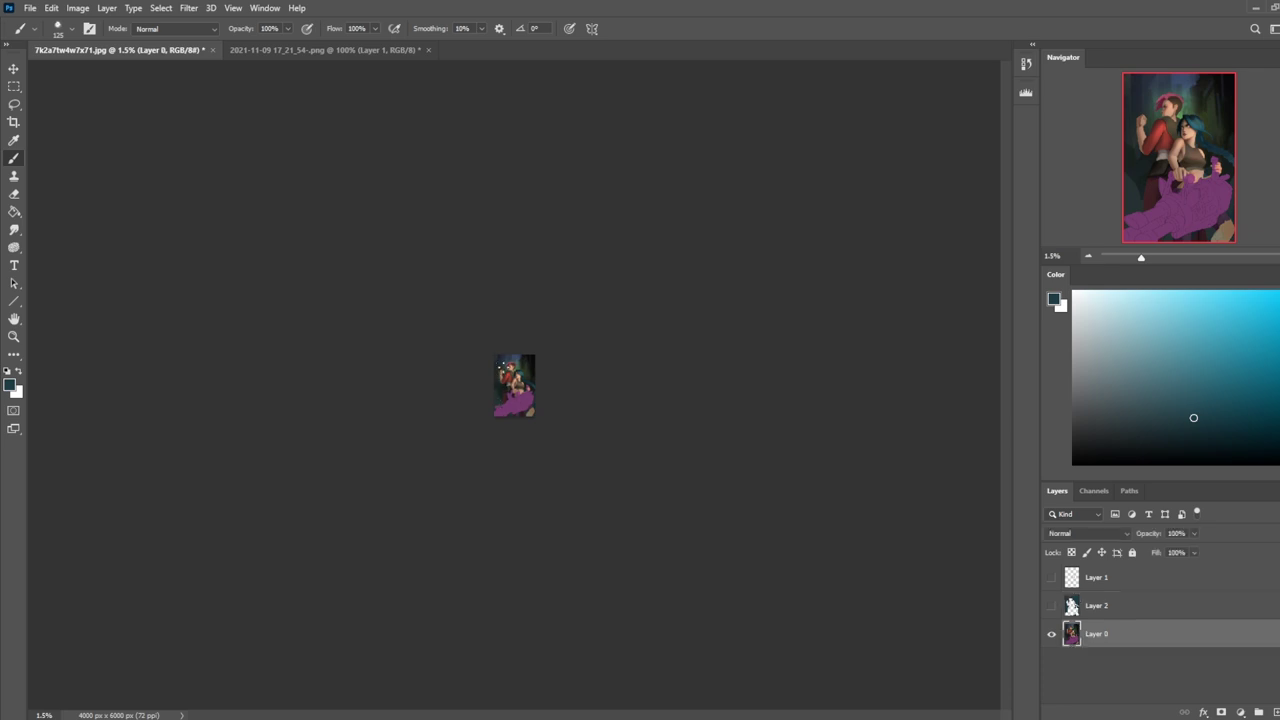
left_click_drag(1140, 366, 981, 247)
key("ctrl+z")
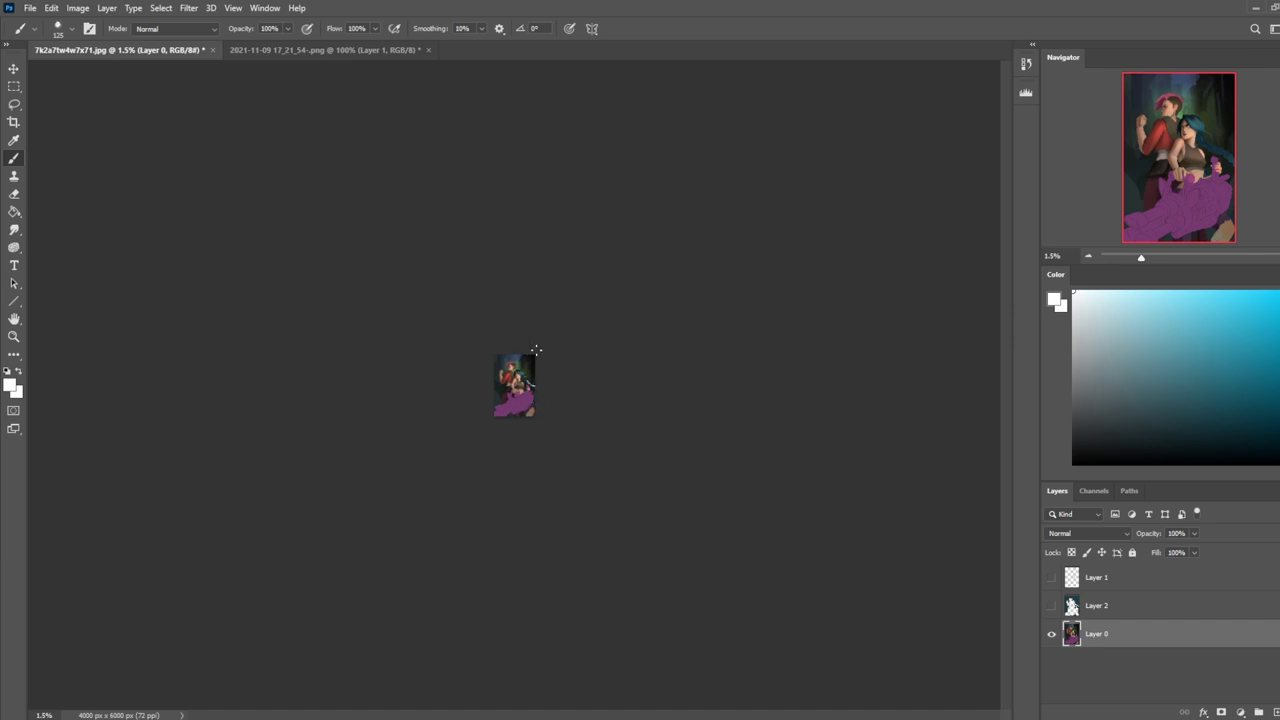
Step: Paint a light stroke on the right side, toggle Layer 2's visibility, and return to Layer 0
left_click_drag(537, 378, 558, 390)
key("ctrl+plus")
key("ctrl+plus")
key("ctrl+plus")
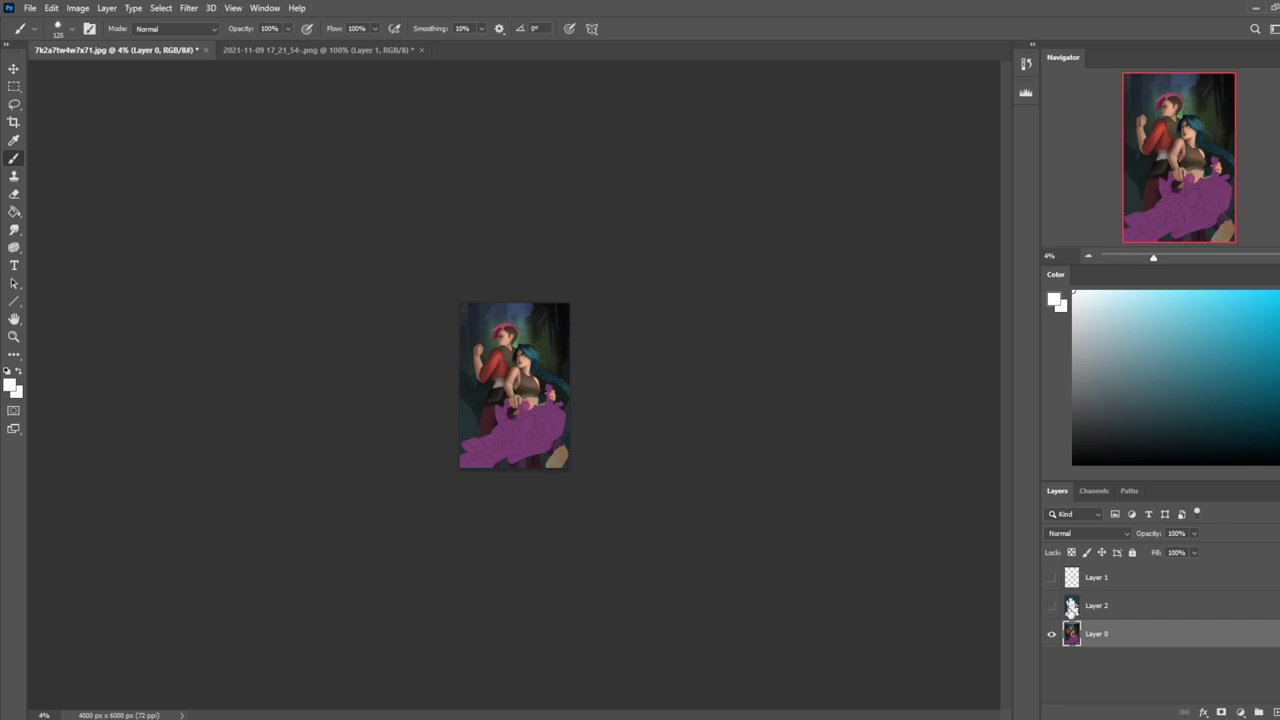
left_click(1050, 607)
left_click(1050, 607)
left_click(1108, 606)
left_click(1122, 634)
Step: Invert the selection with the Marquee tool, then deselect
key("m")
right_click(522, 364)
left_click(555, 380)
key("ctrl+d")
Step: Choose the 500 px brush preset and zoom in a step
key("b")
right_click(533, 355)
left_click(575, 432)
left_click(682, 188)
key("ctrl+plus")
Step: Apply Hue/Saturation to the background with Saturation +59 and Lightness +16
key("ctrl+u")
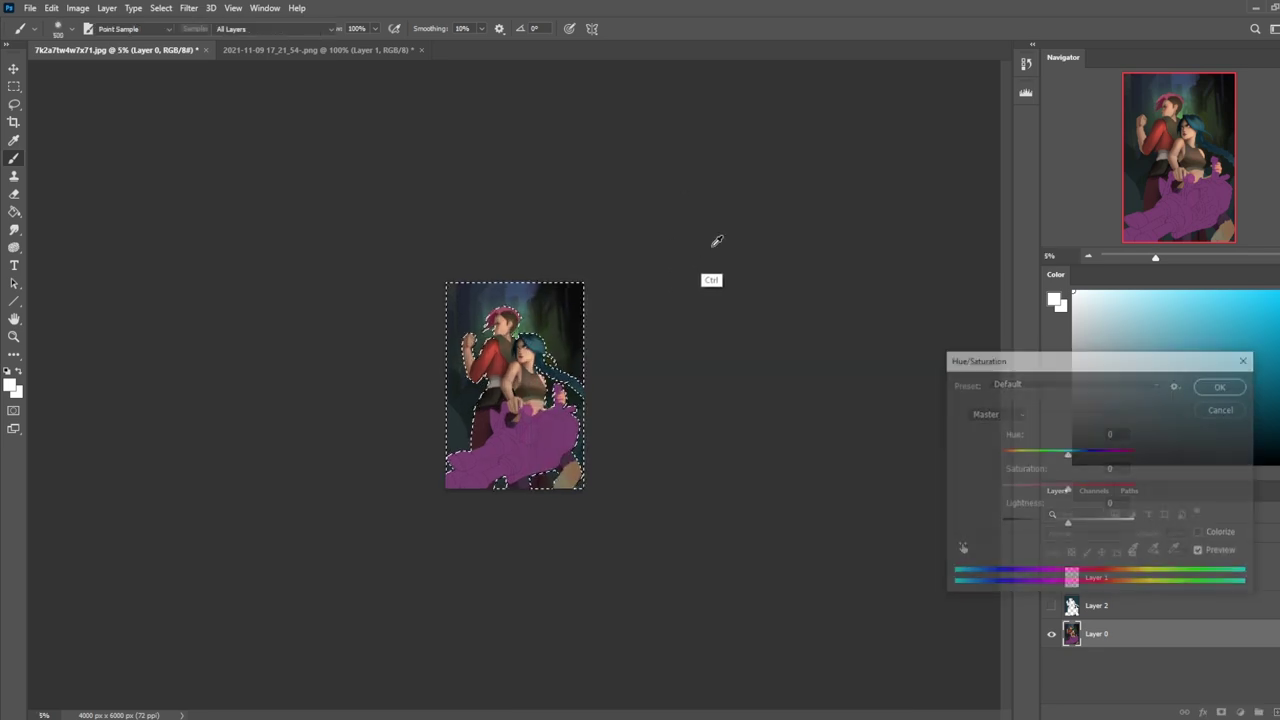
left_click_drag(1069, 528, 1084, 530)
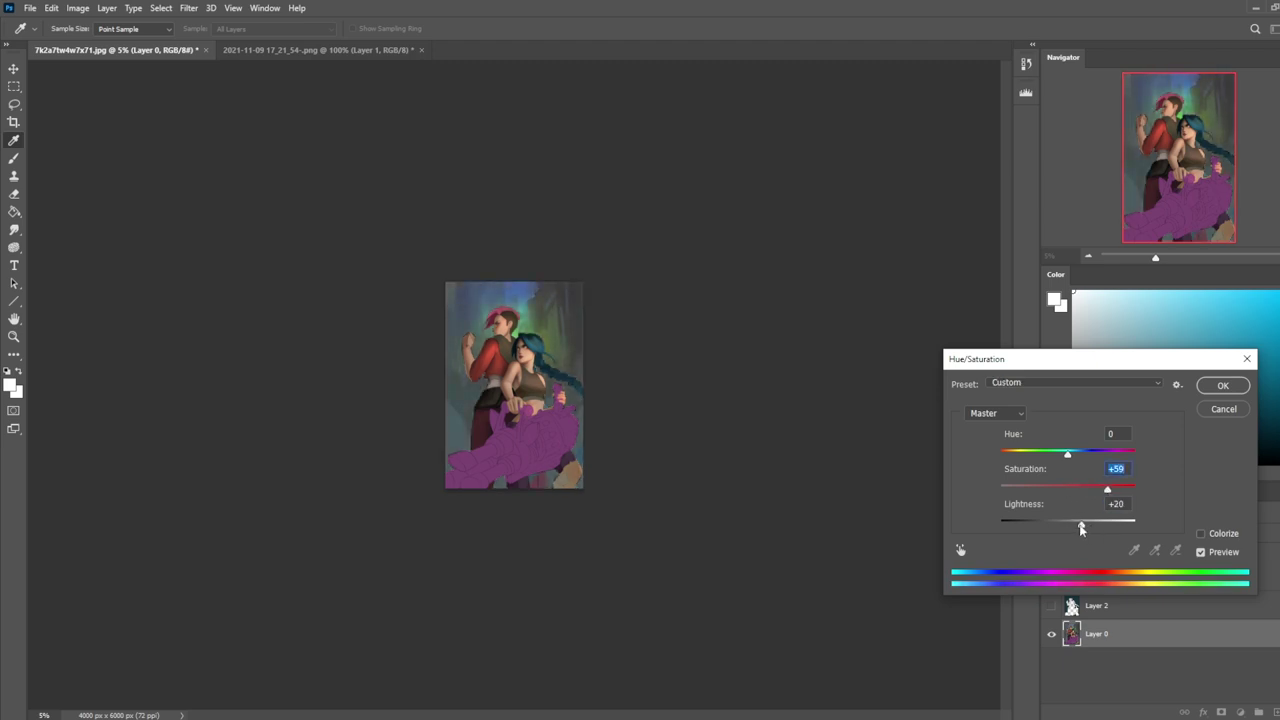
left_click_drag(1081, 529, 1080, 529)
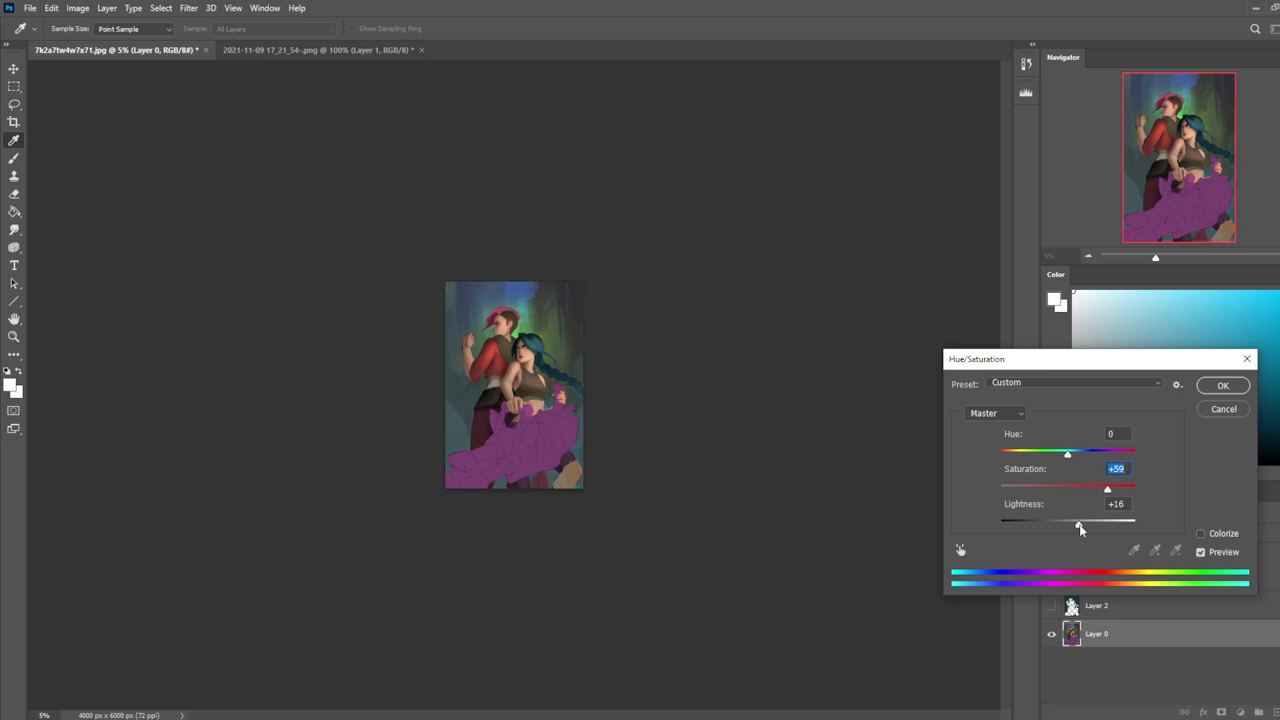
left_click(1224, 386)
Step: Invert the selection and apply Levels with black point 5 and midtones 0.92
key("m")
right_click(546, 391)
left_click(639, 411)
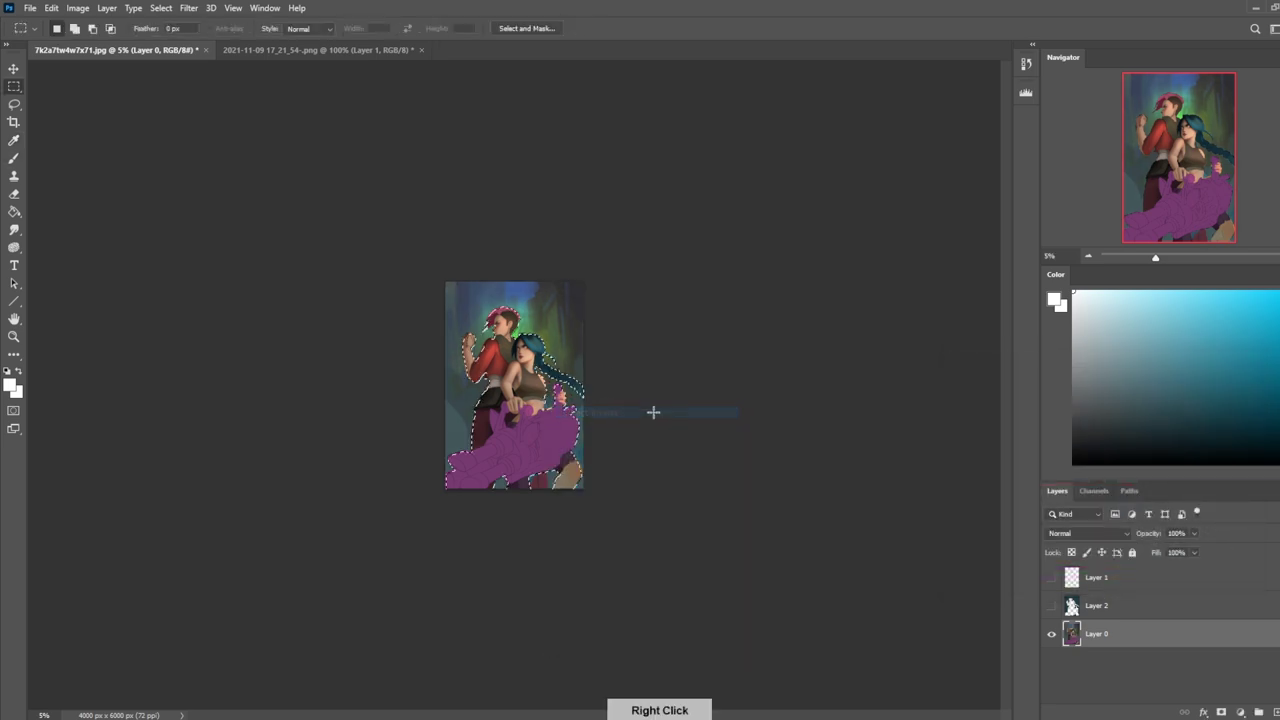
key("ctrl+l")
left_click_drag(943, 439, 954, 439)
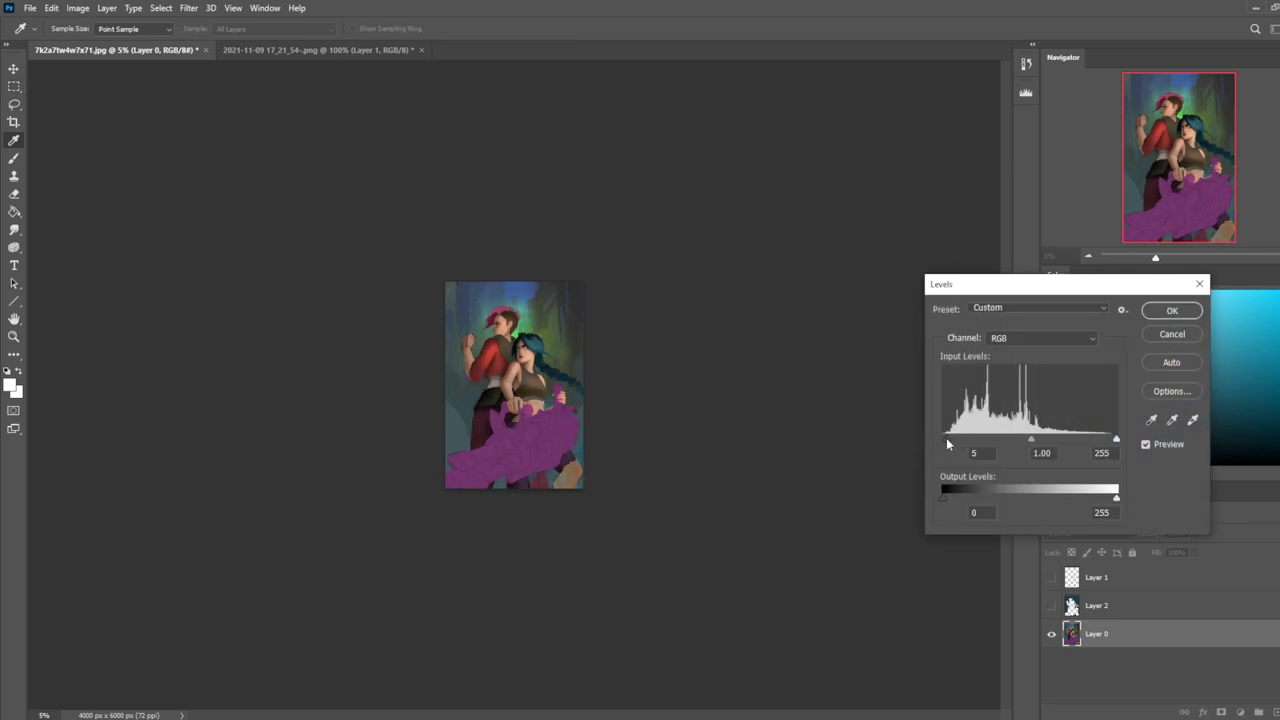
left_click_drag(1035, 443, 1041, 443)
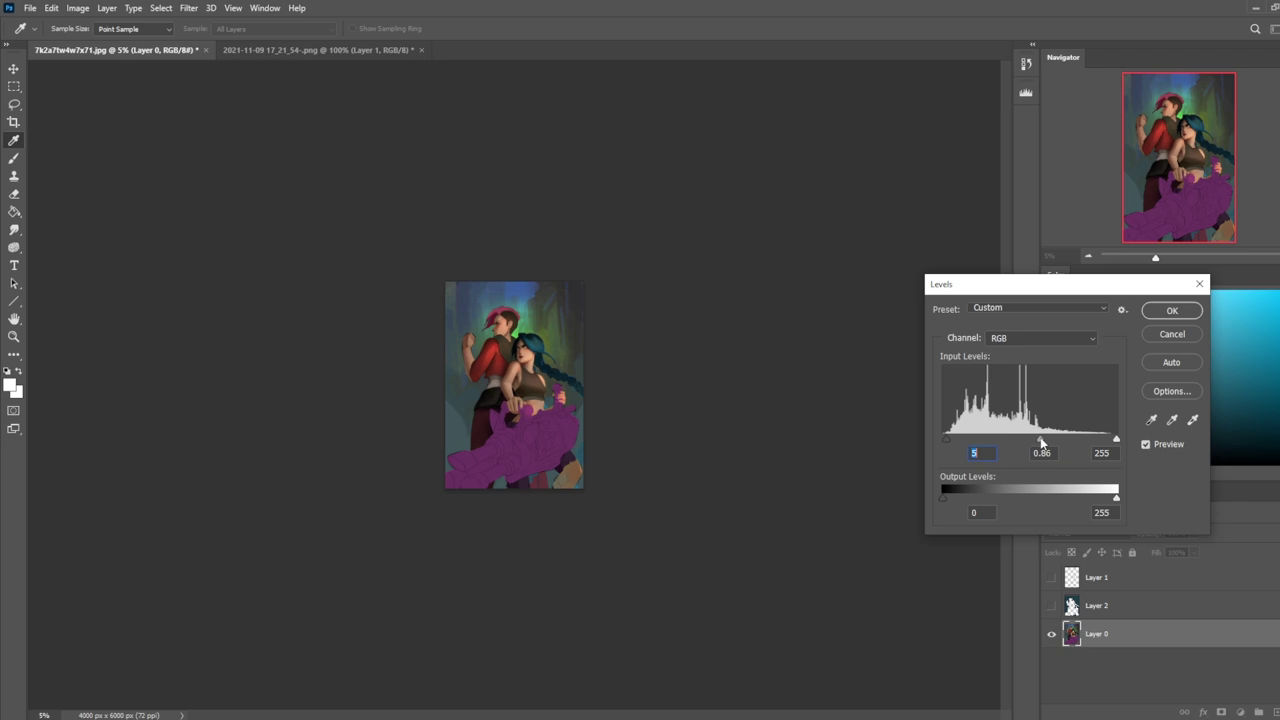
left_click(1173, 312)
Step: Apply Hue/Saturation Lightness -17, then invert the selection again
key("ctrl+u")
left_click_drag(1064, 529, 1059, 529)
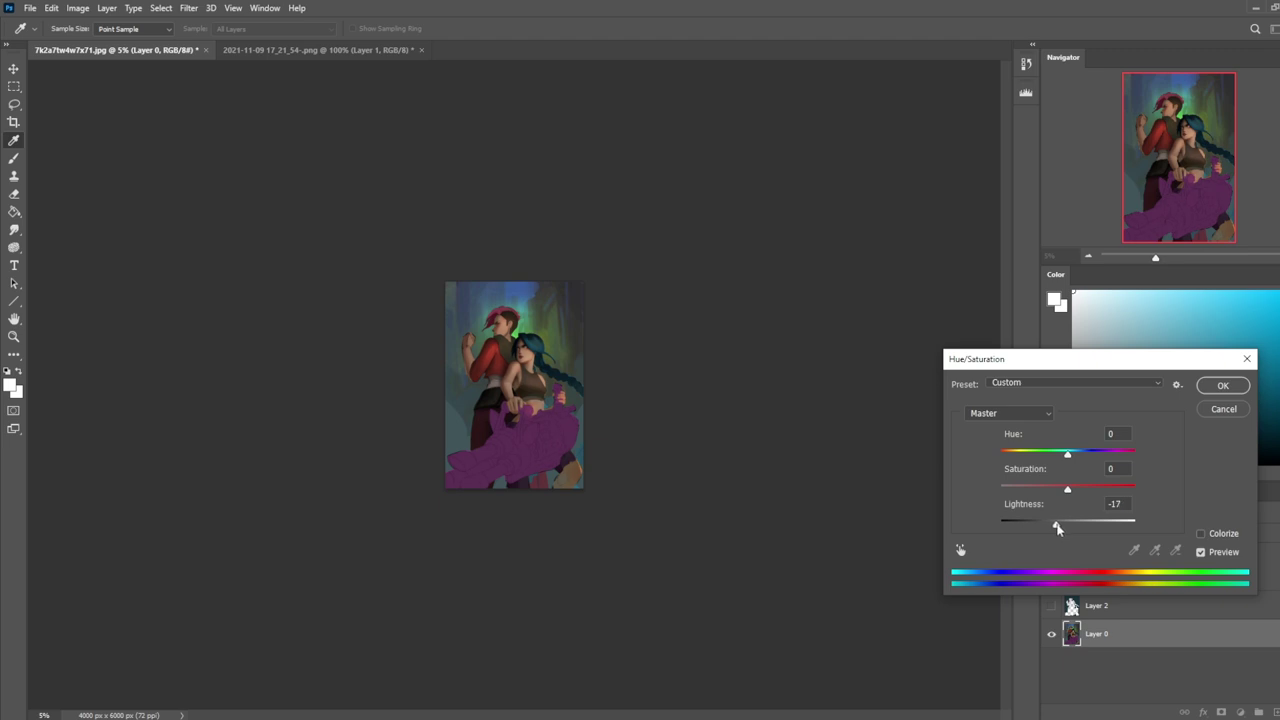
left_click(1222, 385)
key("m")
right_click(550, 414)
left_click(567, 432)
Step: Switch to the Dodge tool and enlarge it to about 4900 px
left_click(14, 247)
left_click(60, 260)
key("bracketright")
key("bracketright")
key("bracketright")
key("bracketright")
key("bracketright")
key("bracketright")
key("bracketright")
key("bracketright")
key("bracketright")
key("bracketright")
key("bracketright")
key("bracketright")
key("bracketright")
key("bracketright")
key("bracketright")
key("bracketright")
key("bracketright")
key("bracketright")
key("bracketright")
key("bracketright")
key("ctrl+d")
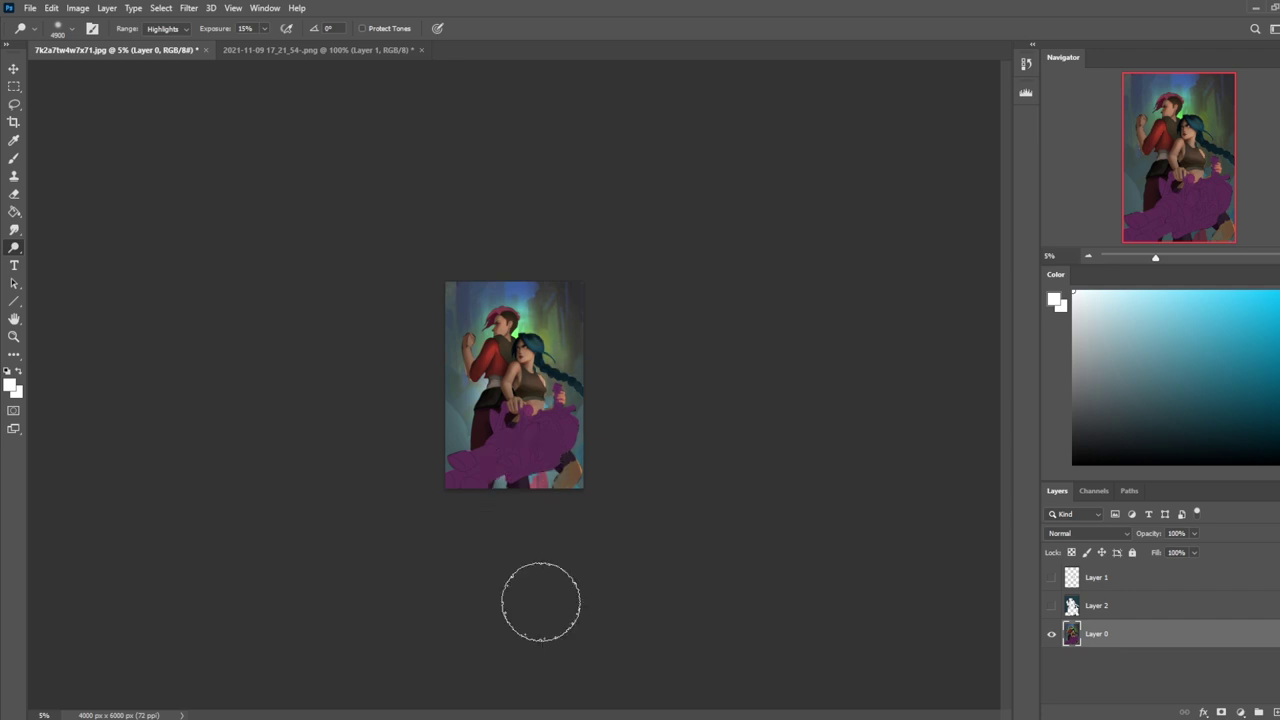
Step: Set Dodge exposure to 31%, lighten near the figure's head, then undo it
key("ctrl+plus")
key("ctrl+plus")
key("ctrl+minus")
left_click(264, 28)
left_click(277, 49)
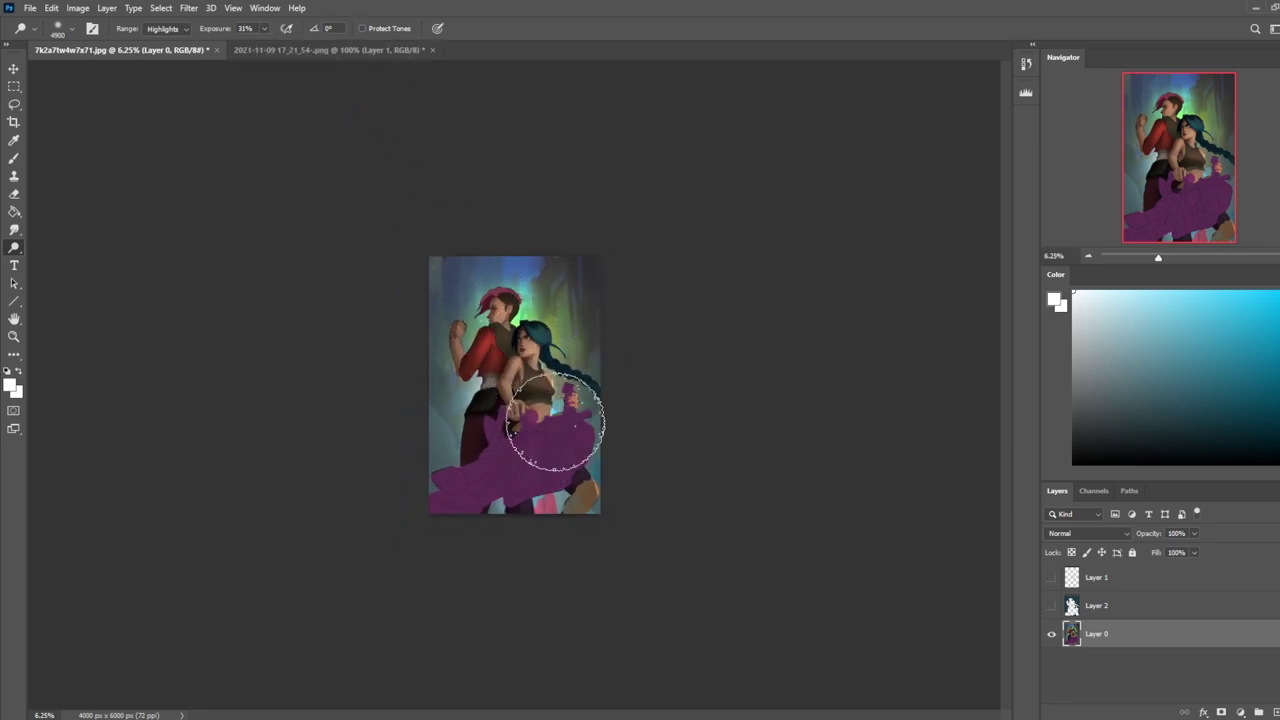
left_click(514, 249)
key("ctrl+z")
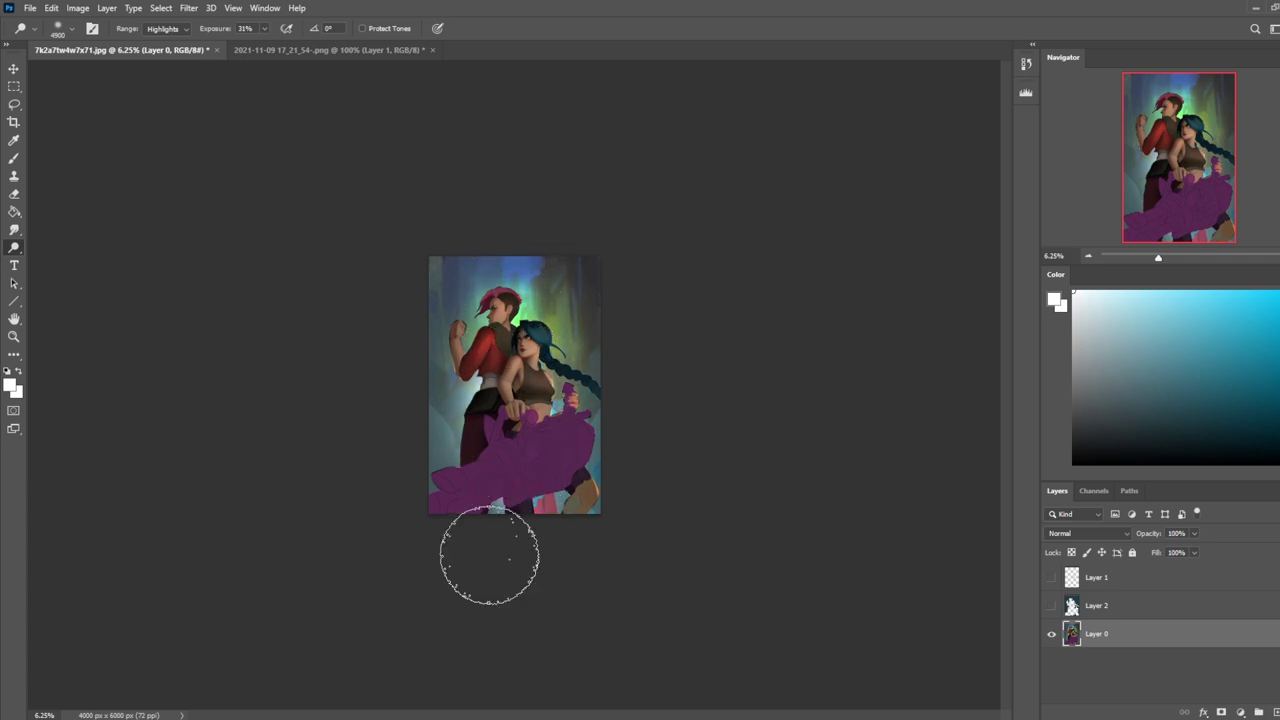
Step: Switch to a 5000 px Brush at 29% opacity loaded with a sampled dark grey
key("b")
right_click(548, 283)
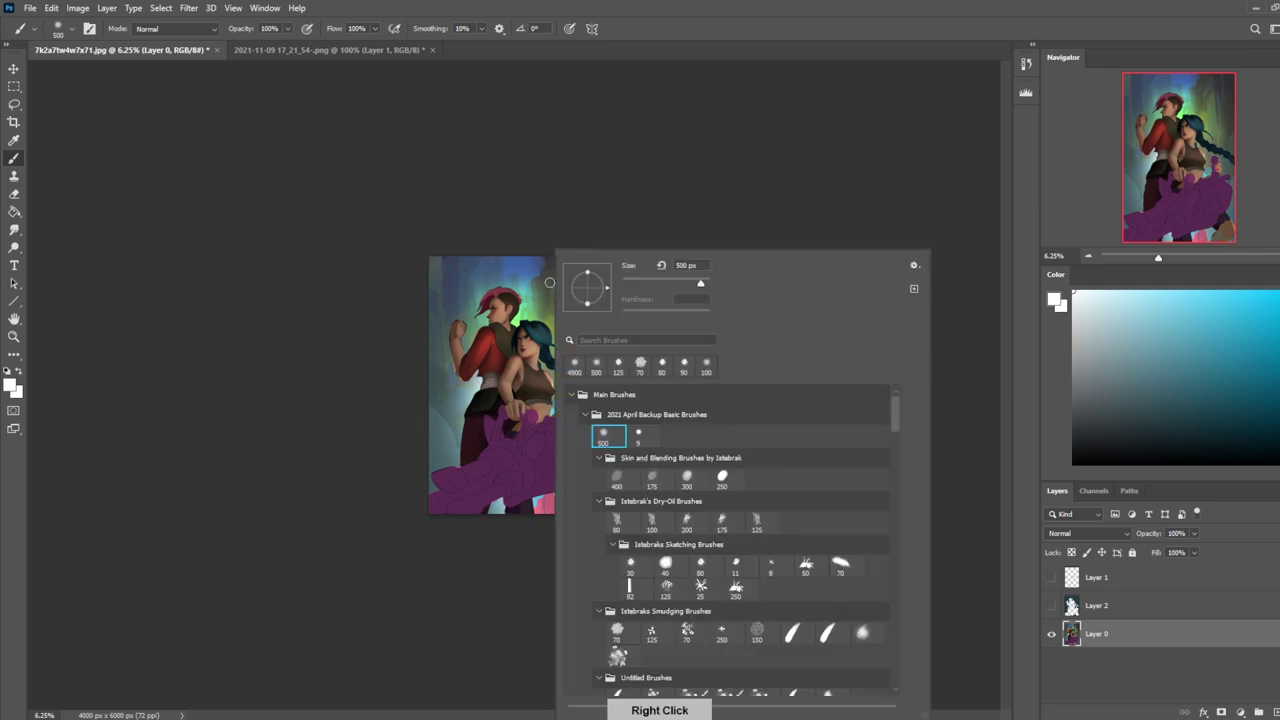
key("Escape")
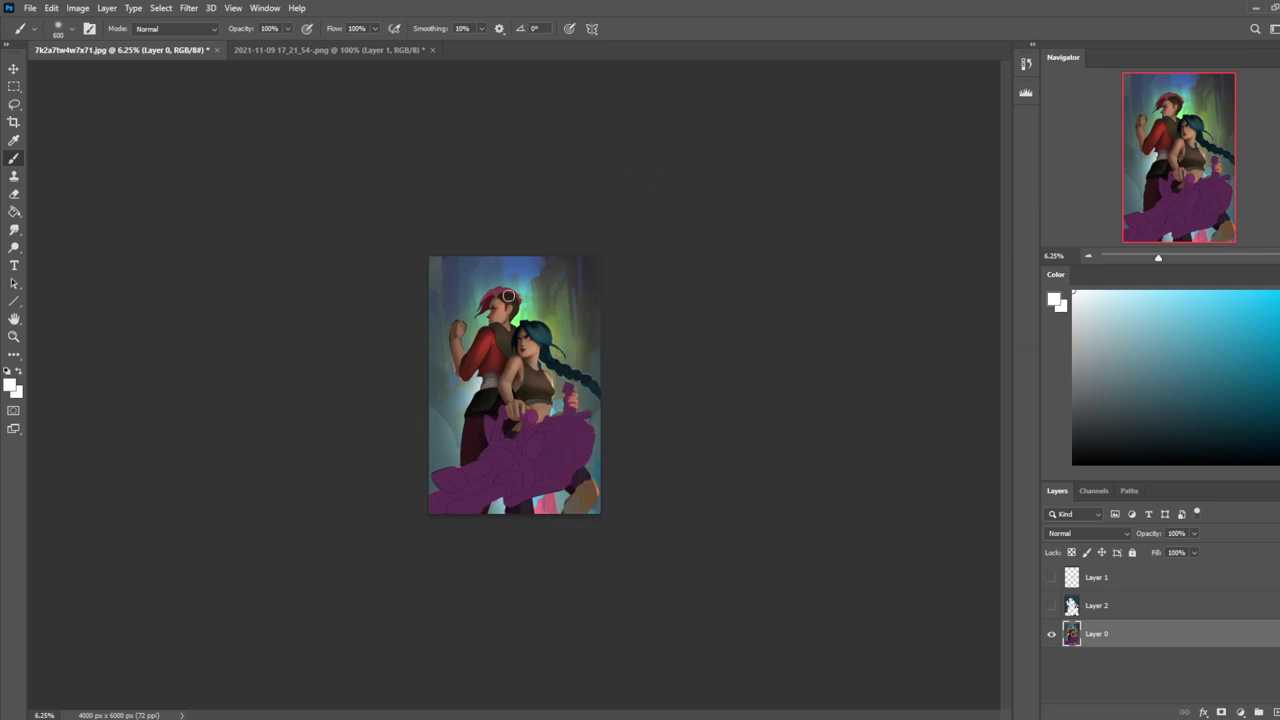
key("bracketright")
key("bracketright")
key("bracketright")
key("bracketright")
key("bracketright")
key("bracketright")
key("bracketright")
key("bracketright")
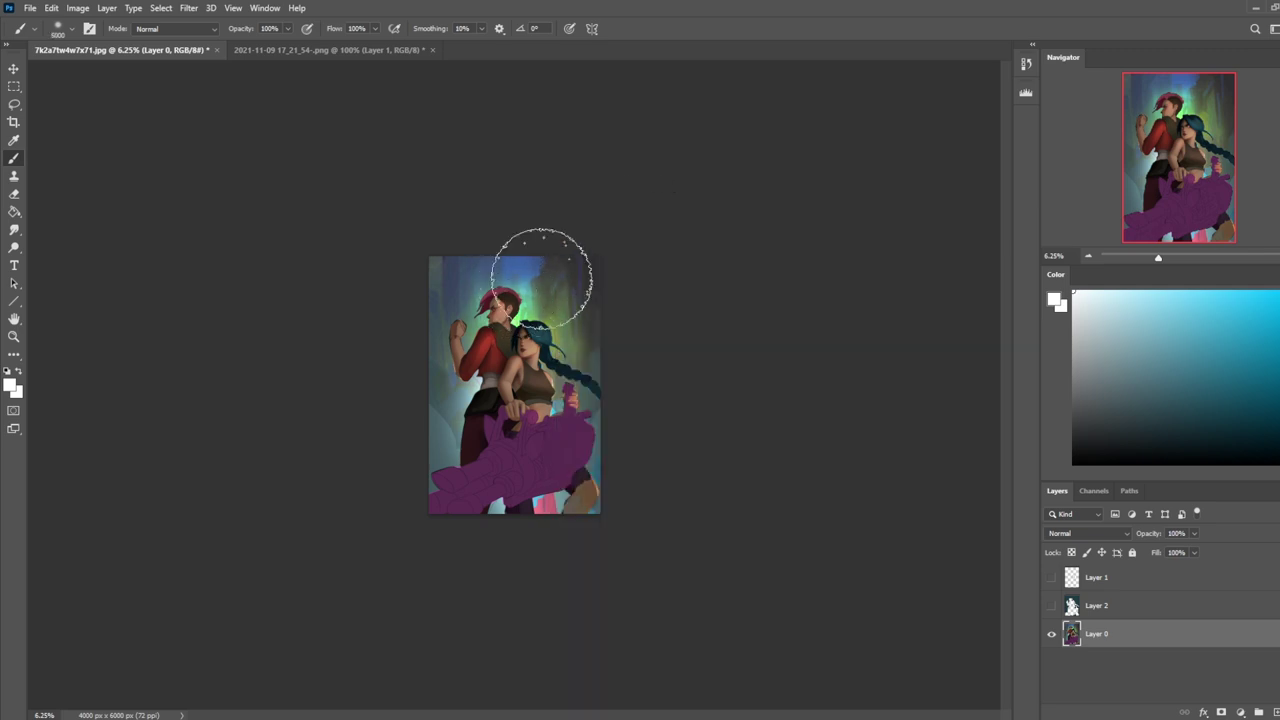
left_click(576, 262, "alt")
left_click(287, 28)
left_click(243, 47)
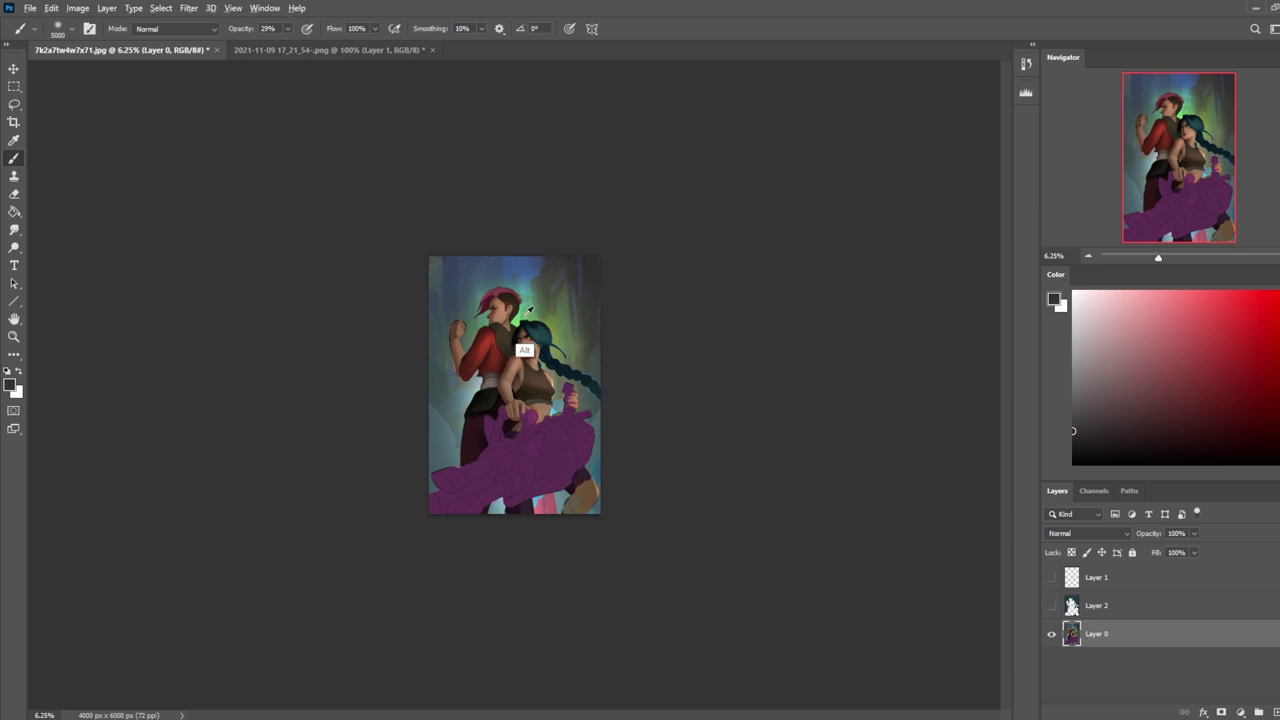
Step: Sample a light green and invert the selection around the two figures
left_click(528, 310, "alt")
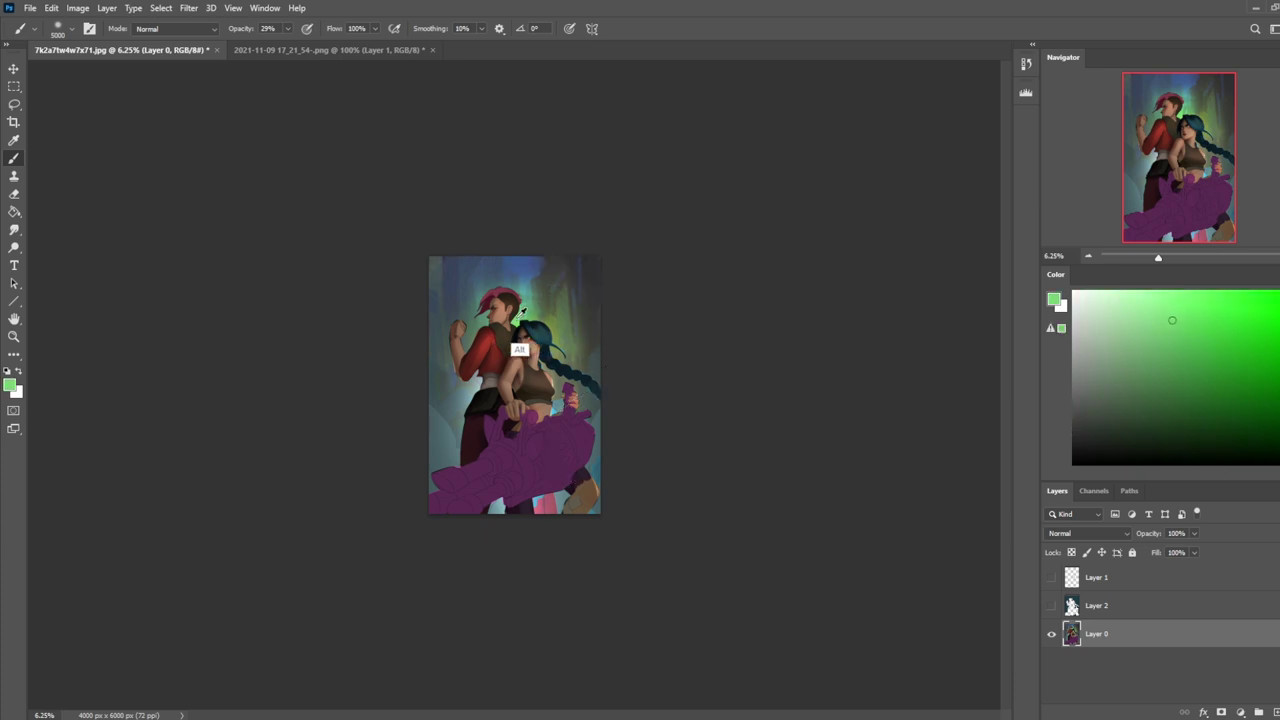
key("m")
right_click(527, 397)
left_click(612, 410)
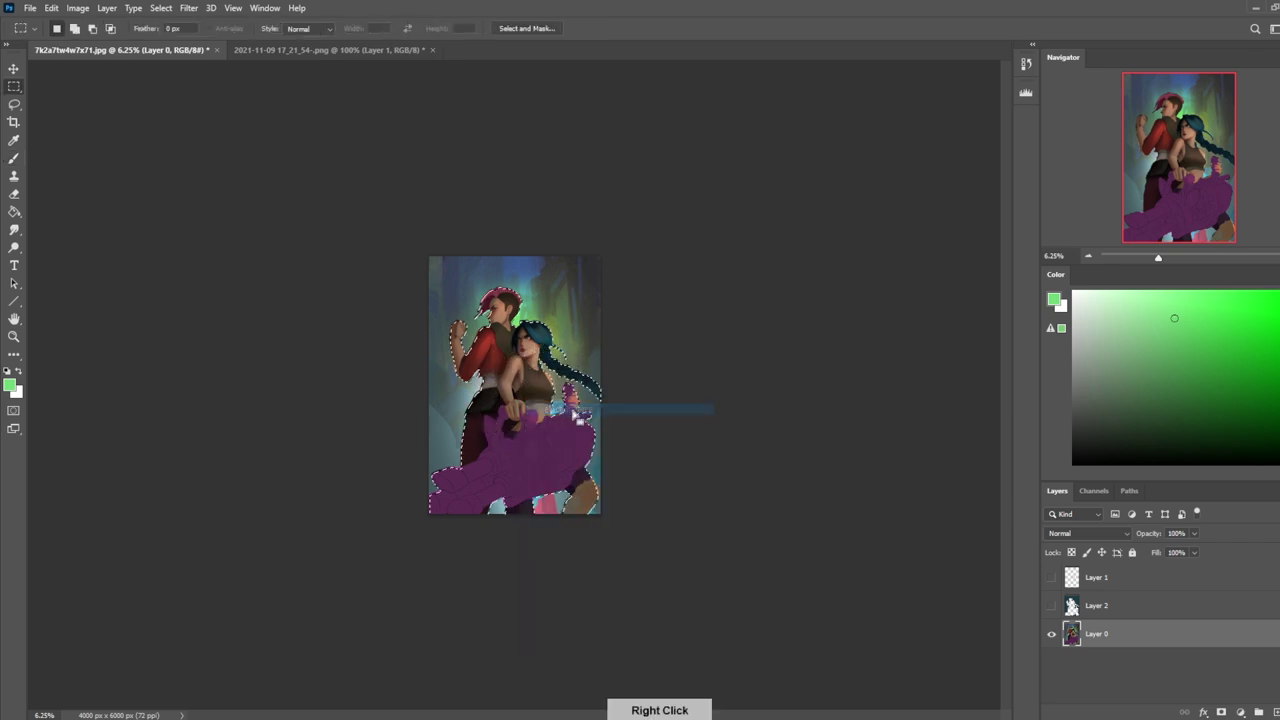
key("b")
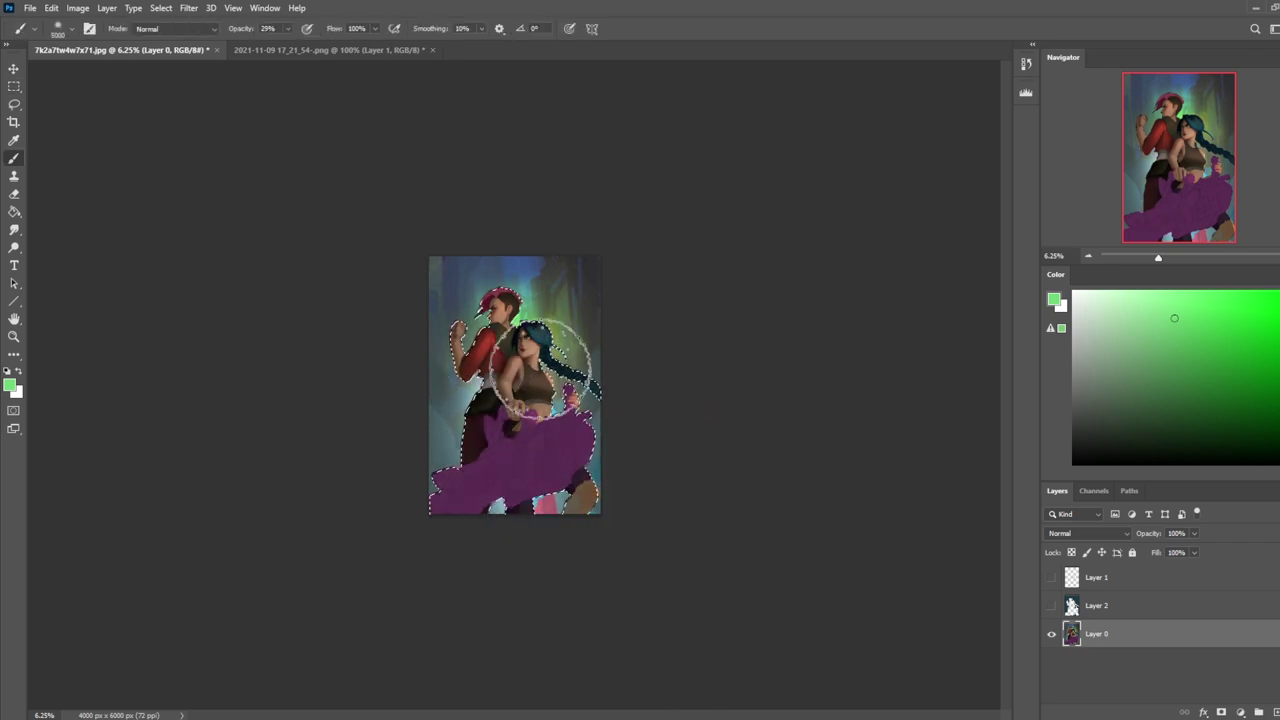
key("m")
right_click(529, 403)
left_click(562, 424)
key("b")
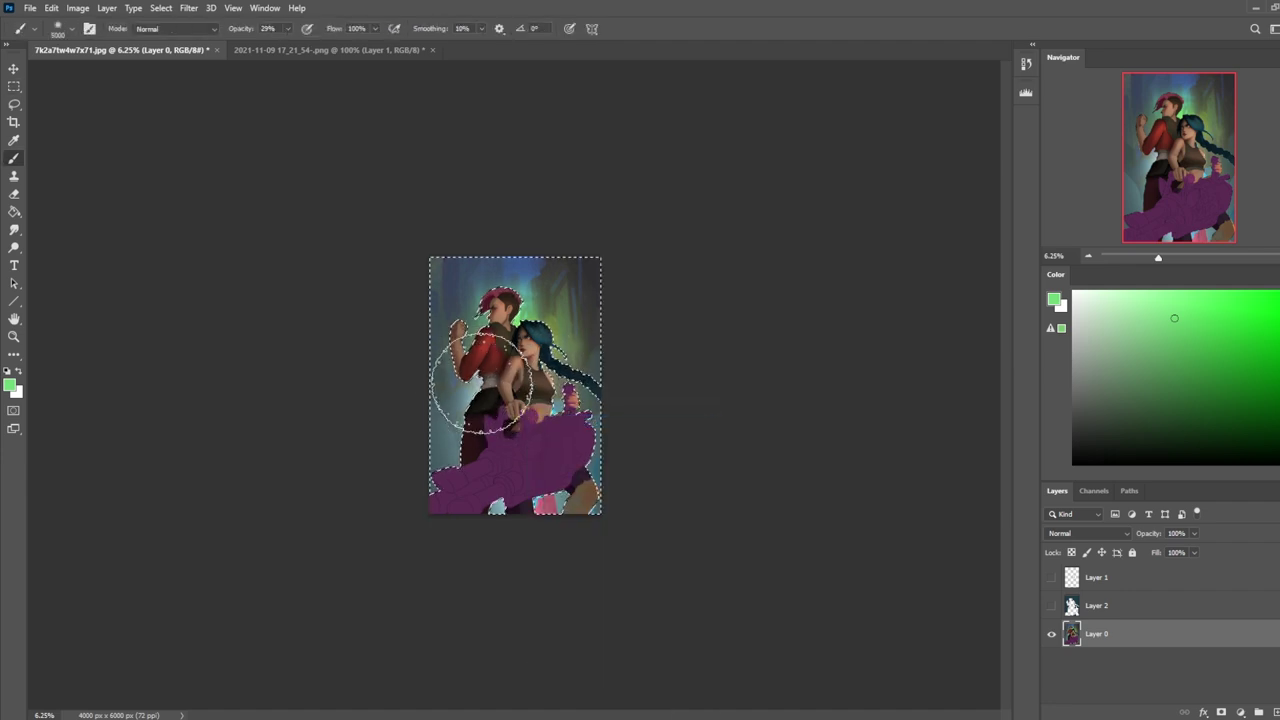
Step: Paint Normal-mode green glow over the lower right, top, and right edge
left_click(205, 29)
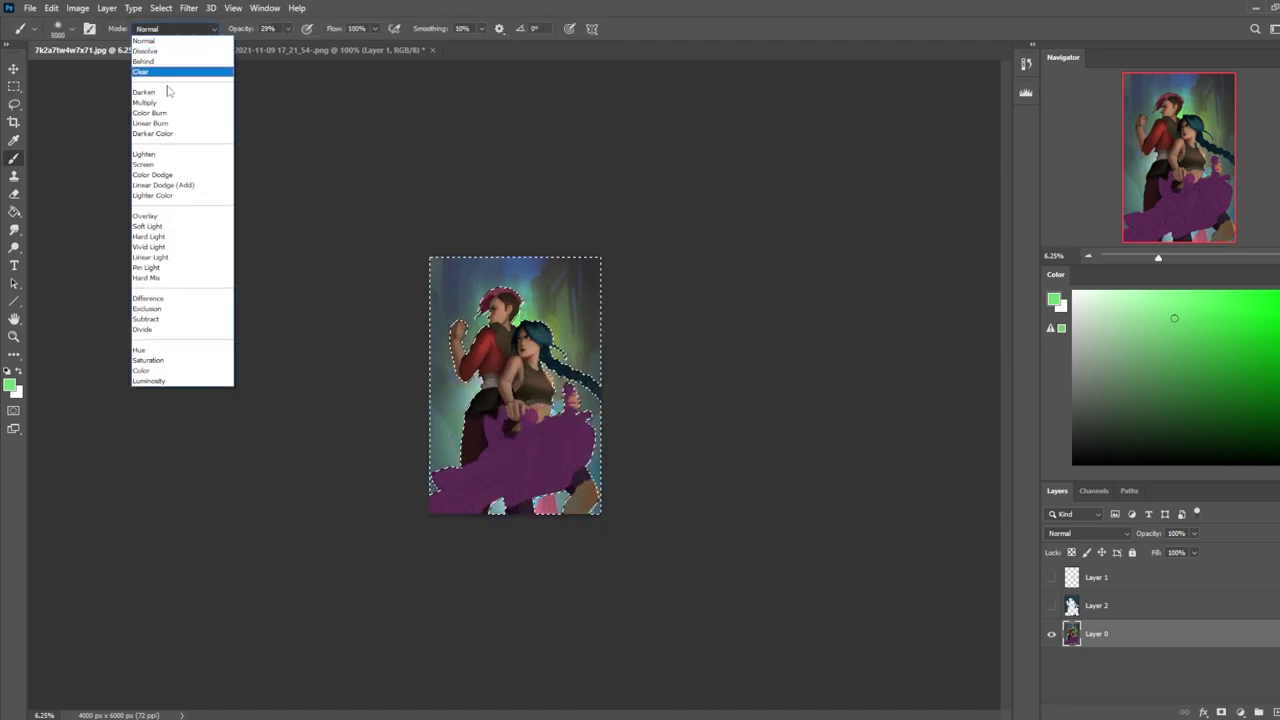
left_click(150, 40)
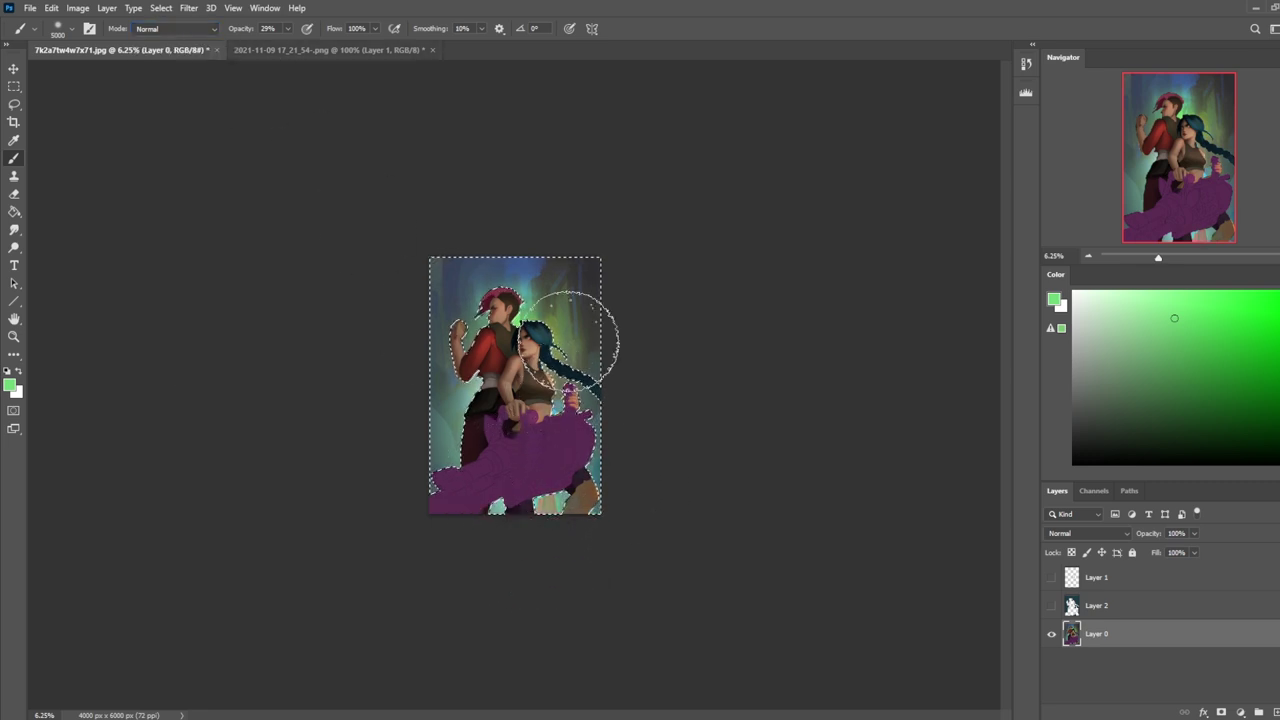
left_click_drag(563, 392, 544, 500)
mouse_move(559, 262)
left_mouse_down()
mouse_move(514, 271)
mouse_move(523, 293)
left_mouse_up()
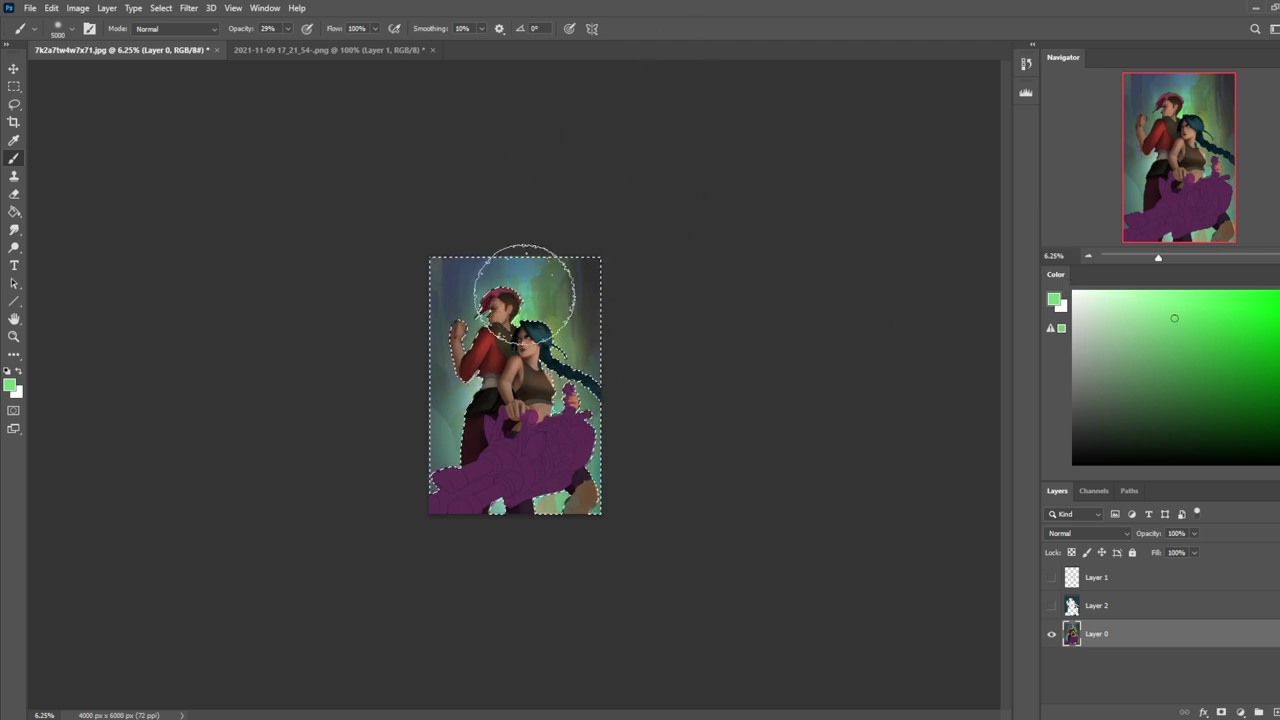
left_click_drag(586, 390, 614, 157)
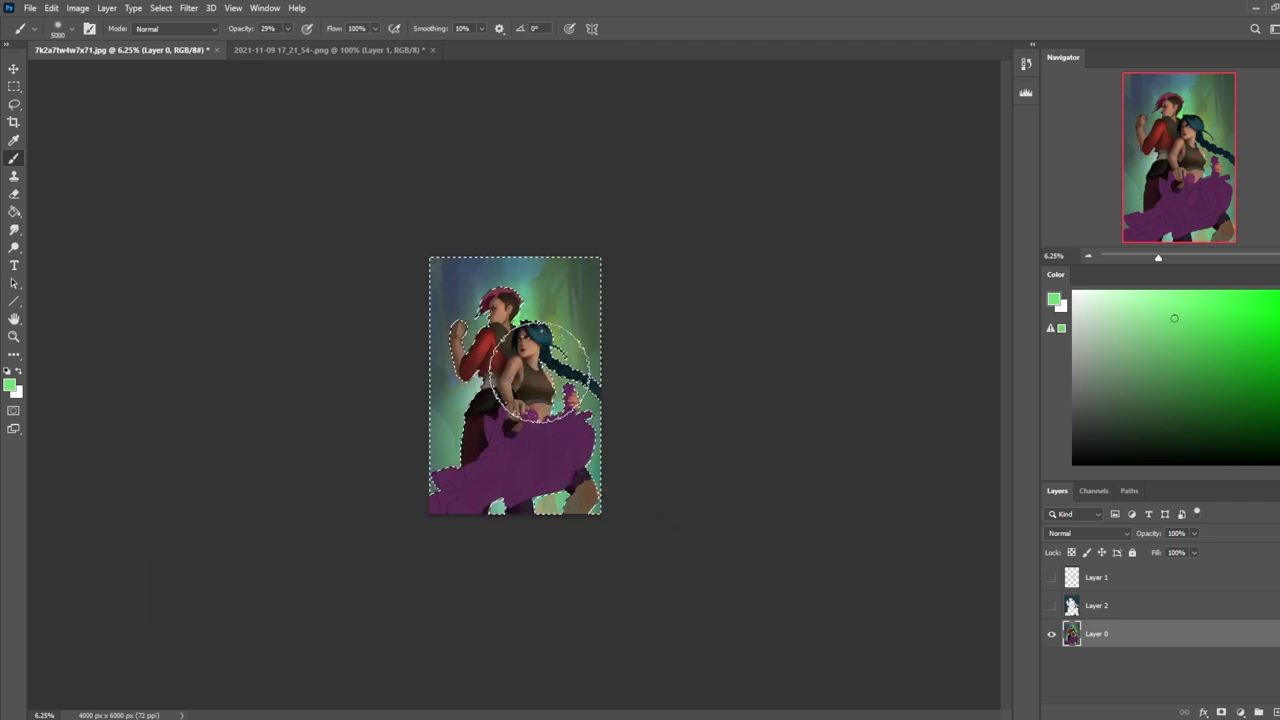
Step: Clear the selection and choose a very dark navy in the Color panel
key("m")
right_click(540, 366)
left_click(590, 376)
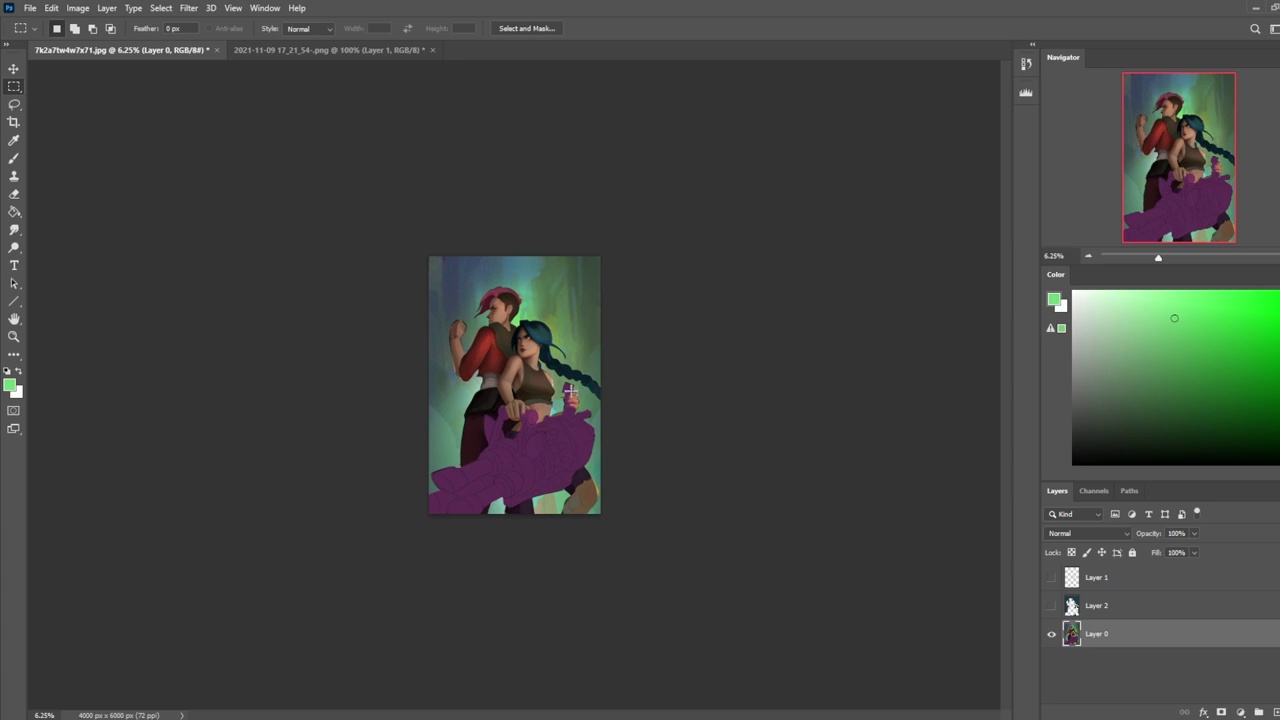
right_click(553, 388)
left_click(604, 407)
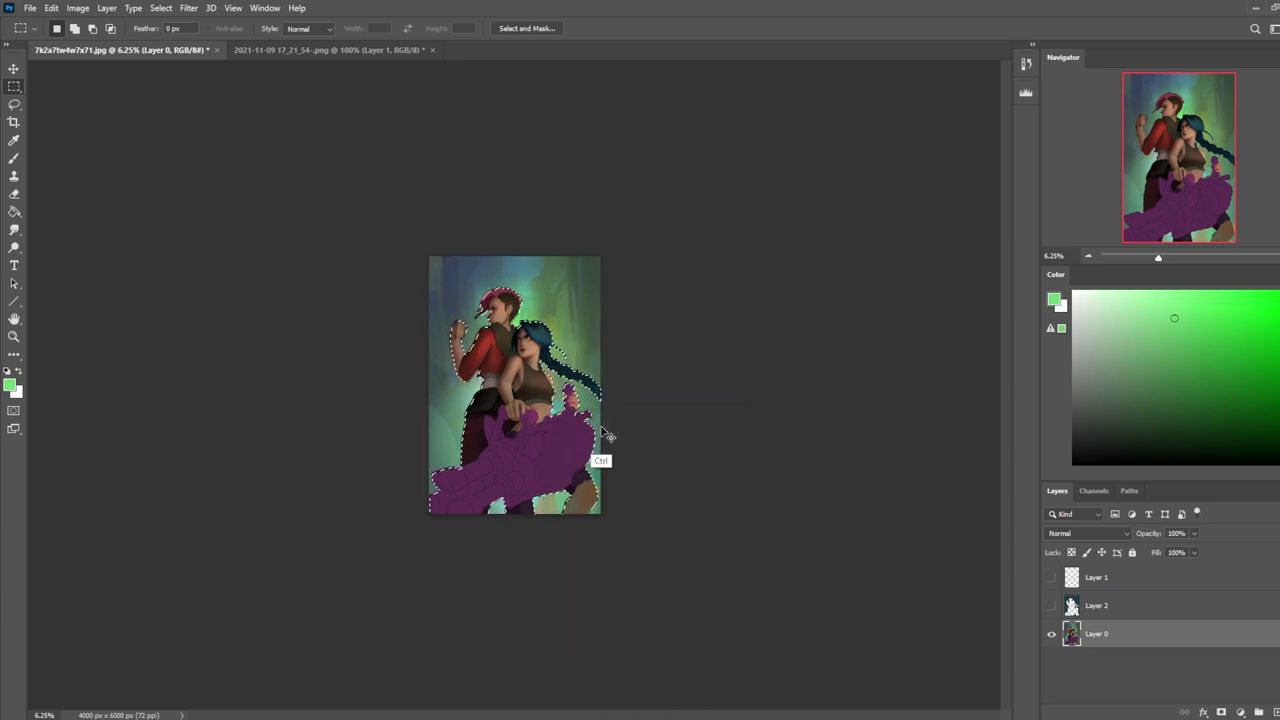
key("ctrl+d")
key("b")
left_click(1257, 437)
left_click(1279, 347)
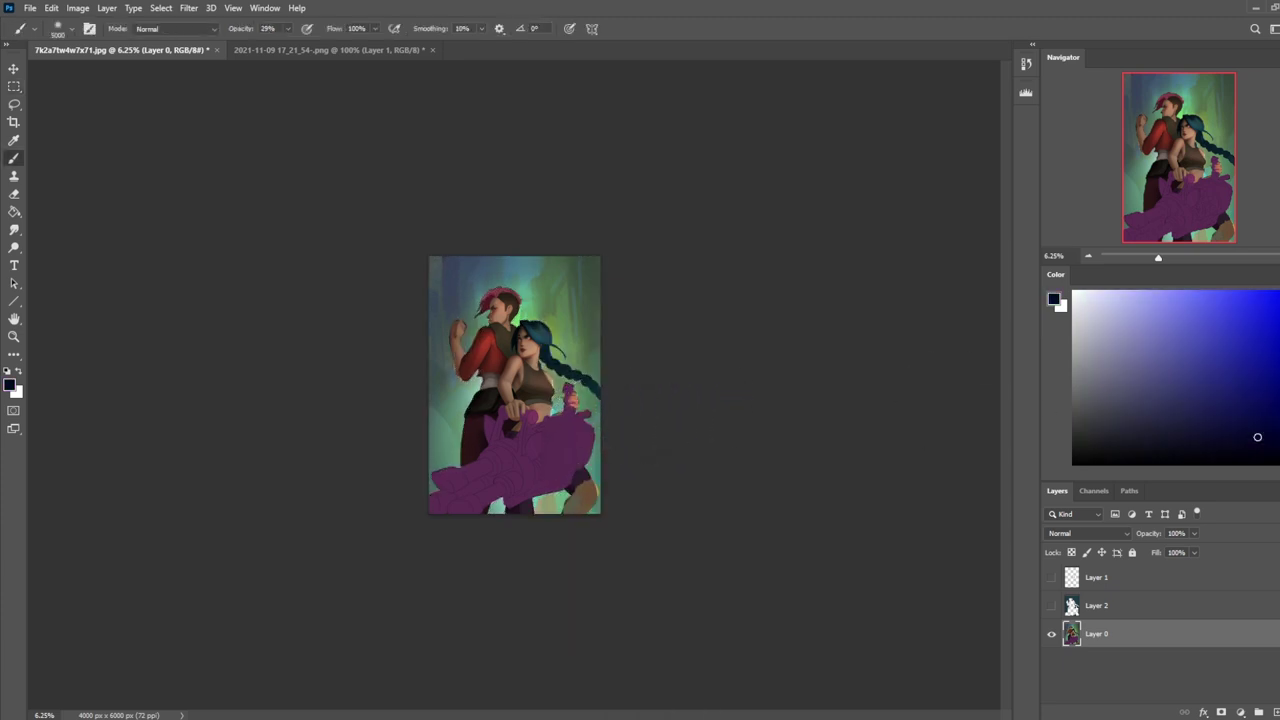
mouse_move(1279, 348)
left_mouse_down()
mouse_move(1279, 387)
mouse_move(1279, 350)
left_mouse_up()
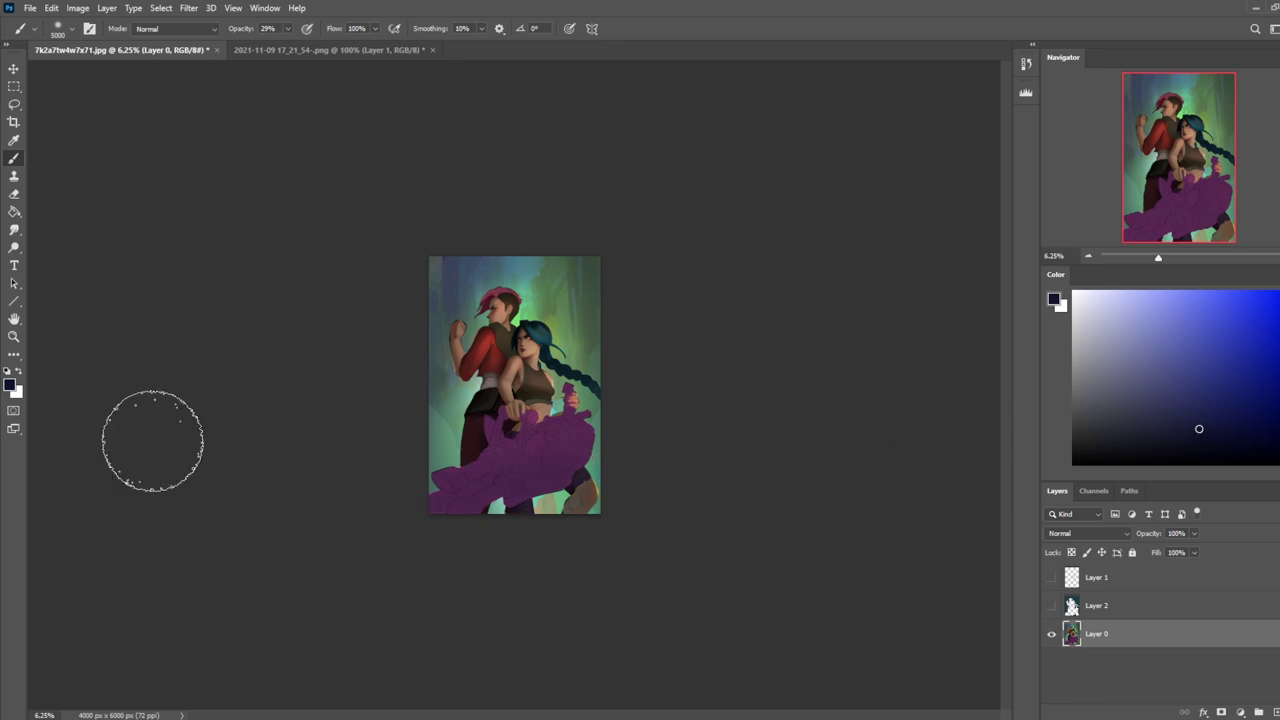
Step: At 73% opacity, darken the artwork's bottom-right corner with dark navy
left_click_drag(287, 28, 322, 46)
mouse_move(604, 508)
left_mouse_down()
mouse_move(360, 429)
mouse_move(734, 474)
left_mouse_up()
key("ctrl+z")
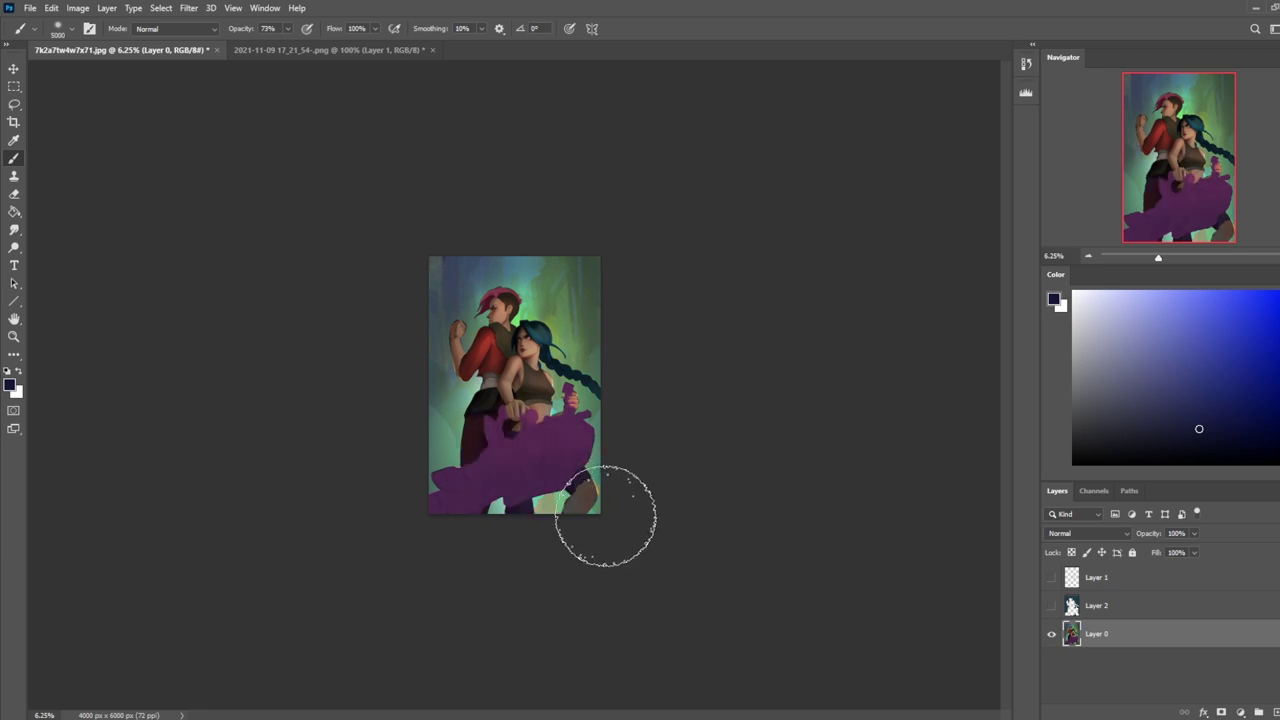
mouse_move(626, 520)
left_mouse_down()
mouse_move(608, 537)
mouse_move(571, 537)
mouse_move(574, 526)
left_mouse_up()
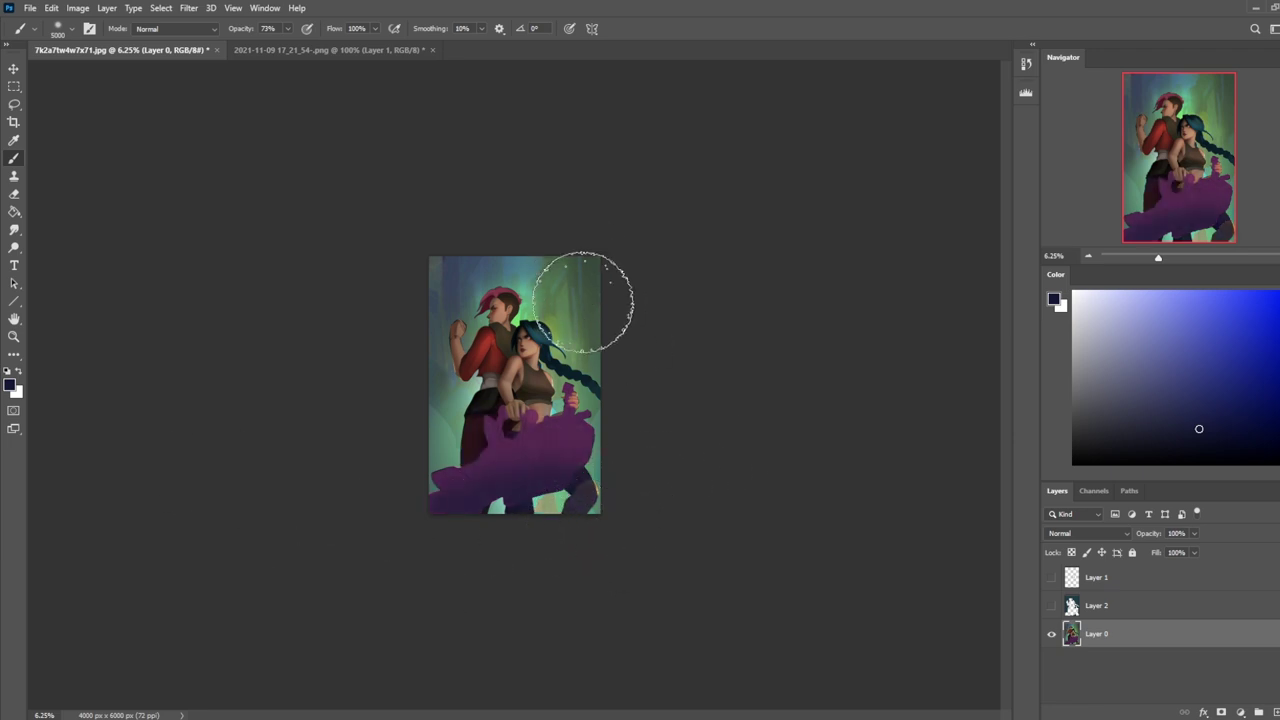
Step: Lower brush opacity to 18% and bring up the History panel
left_click(287, 28)
left_click_drag(254, 46, 245, 46)
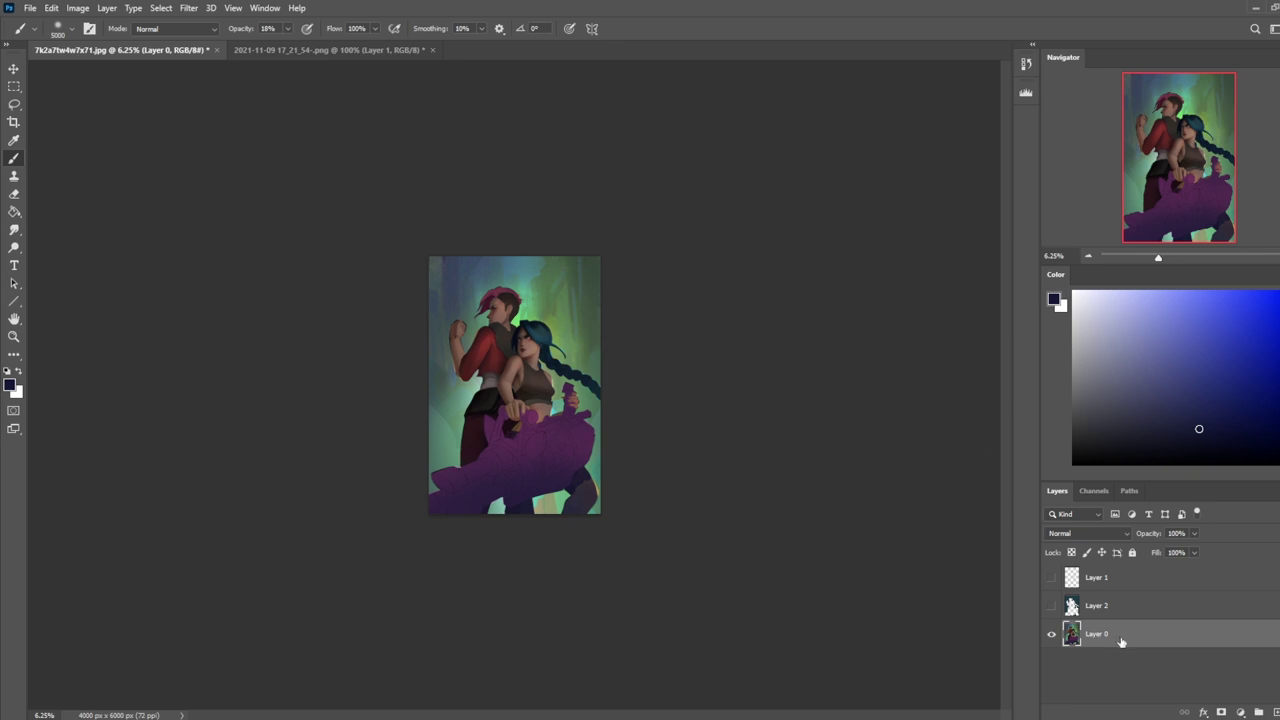
right_click(530, 380)
key("Escape")
key("m")
right_click(531, 381)
key("Escape")
key("b")
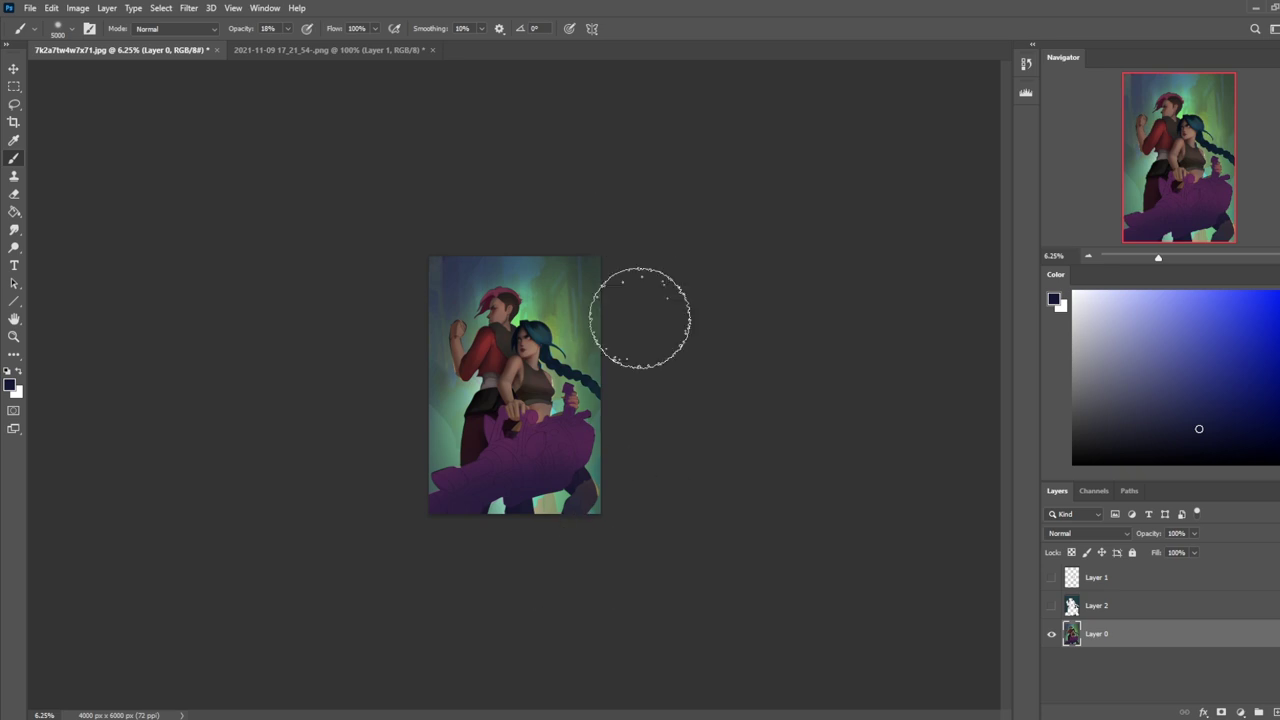
key("ctrl")
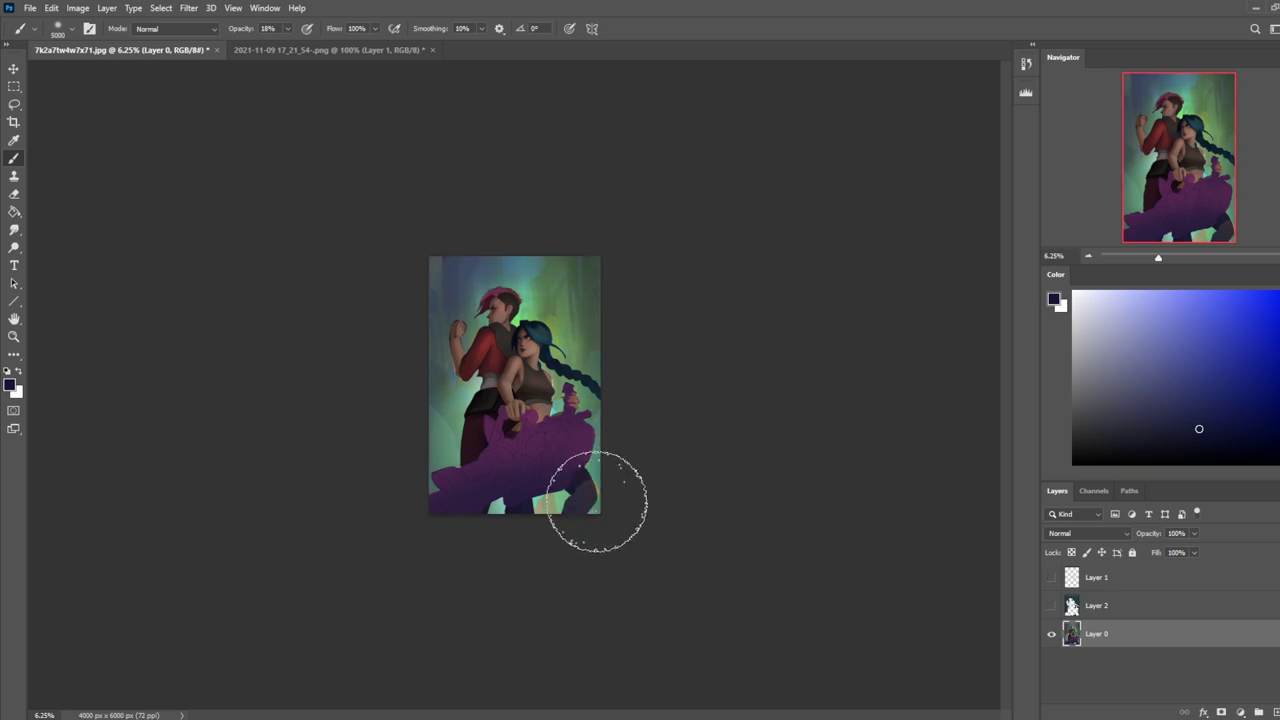
left_click(1025, 65)
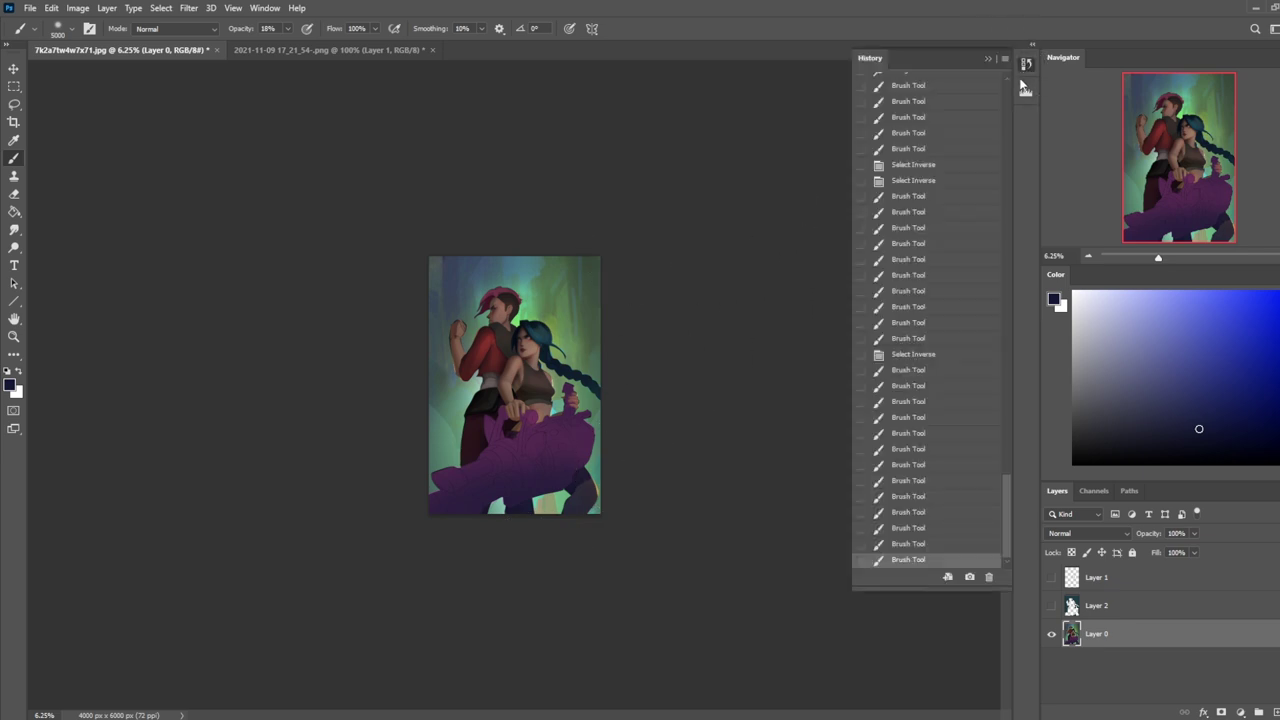
Step: Step back and forward through the Brush Tool history states, then close History
left_click(909, 386)
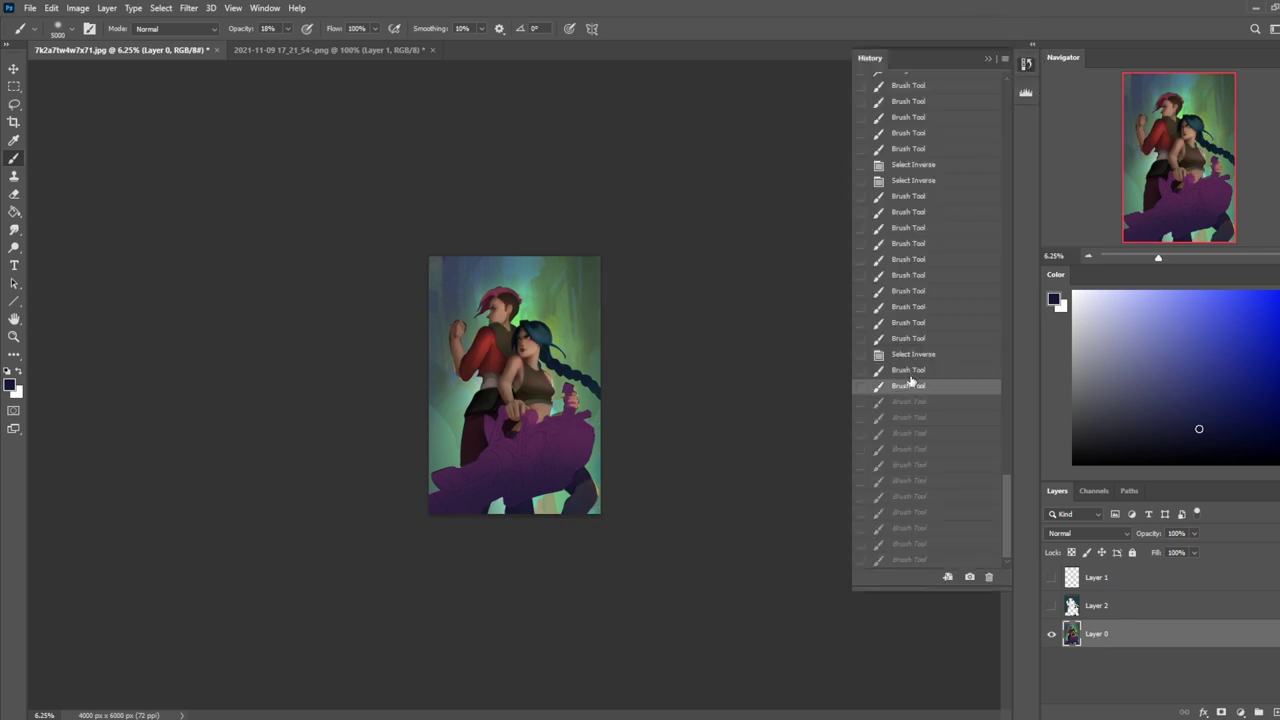
left_click(907, 449)
left_click(912, 466)
left_click(911, 497)
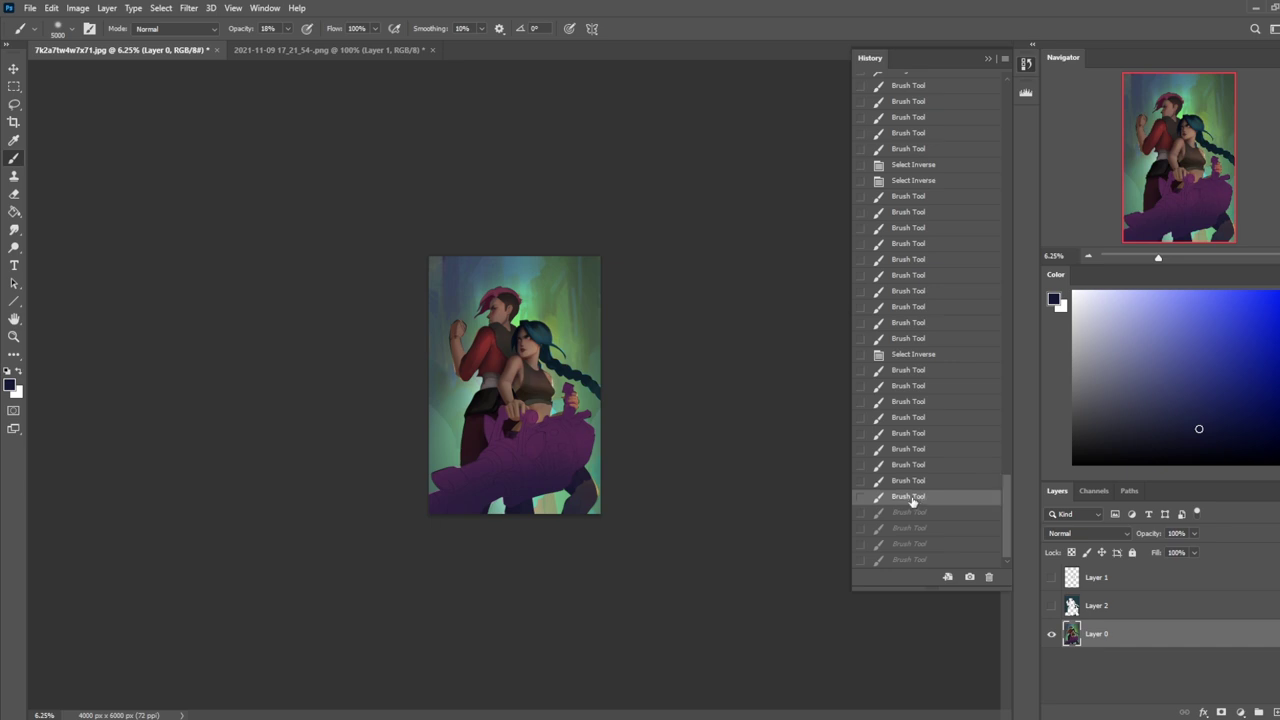
left_click(920, 513)
left_click(914, 529)
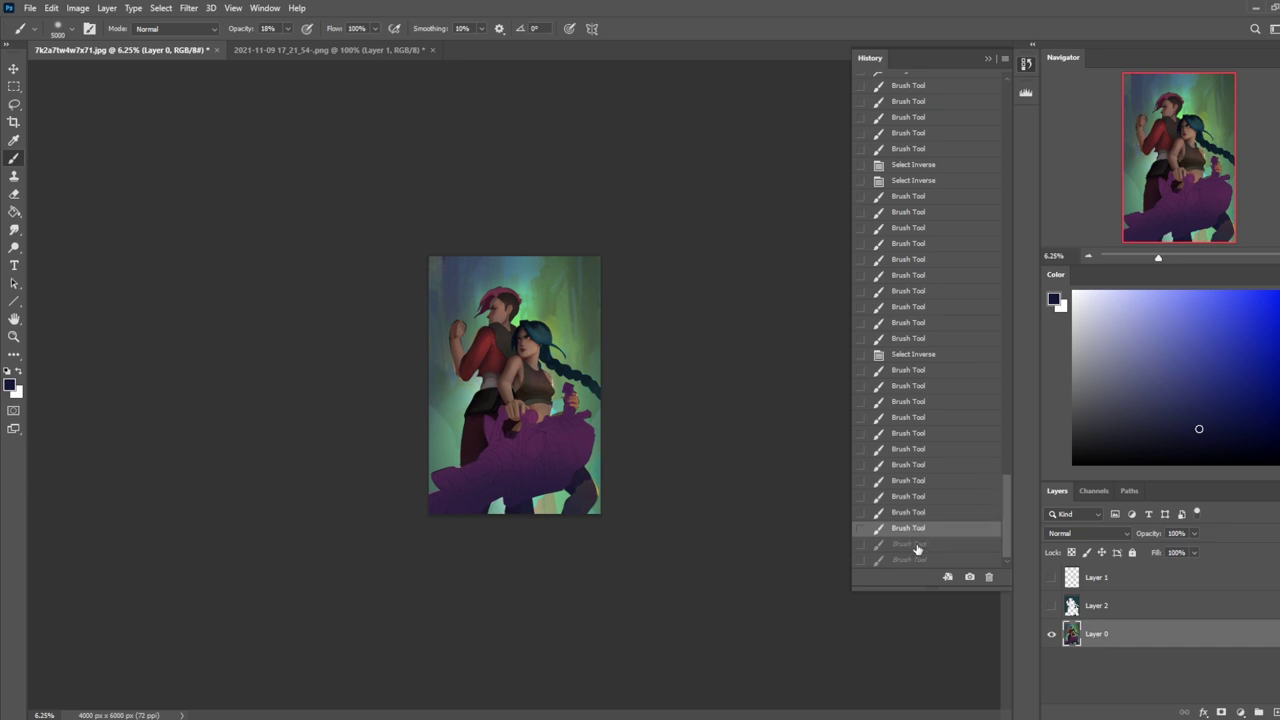
left_click(917, 546)
left_click(919, 561)
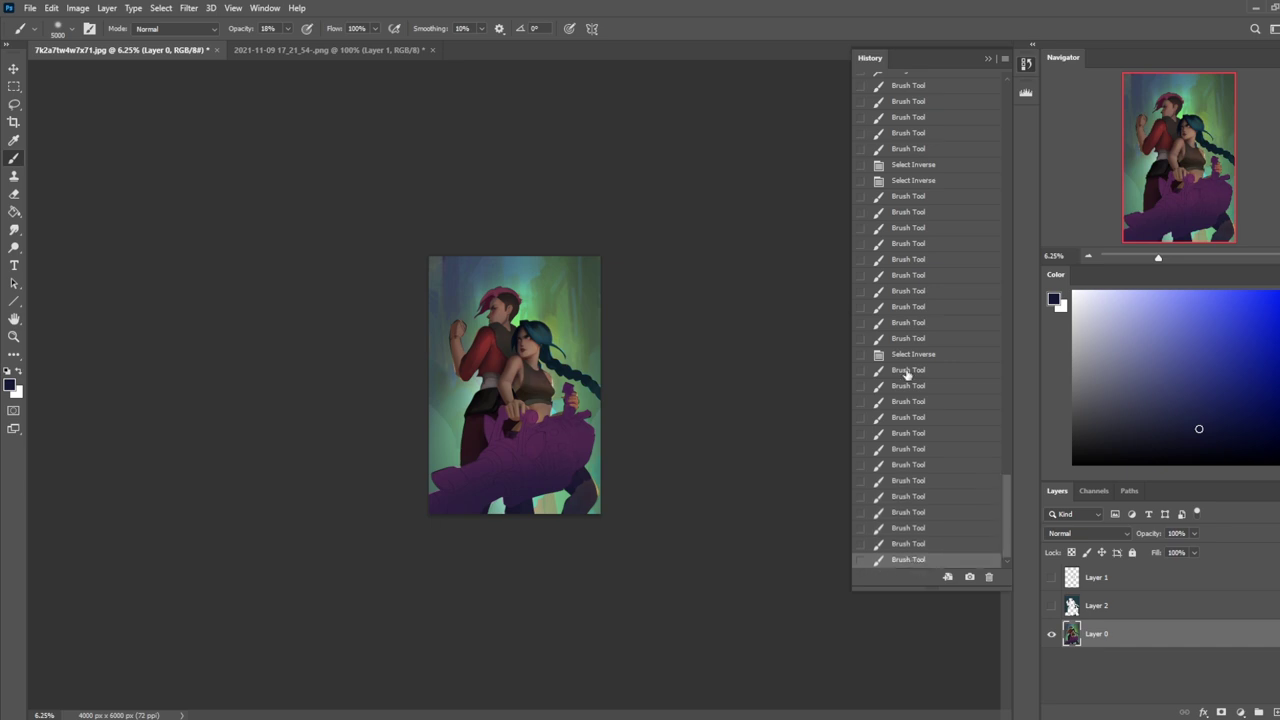
left_click(992, 60)
Step: Reopen History and settle on an earlier Brush Tool state, discarding later strokes
key("m")
right_click(537, 381)
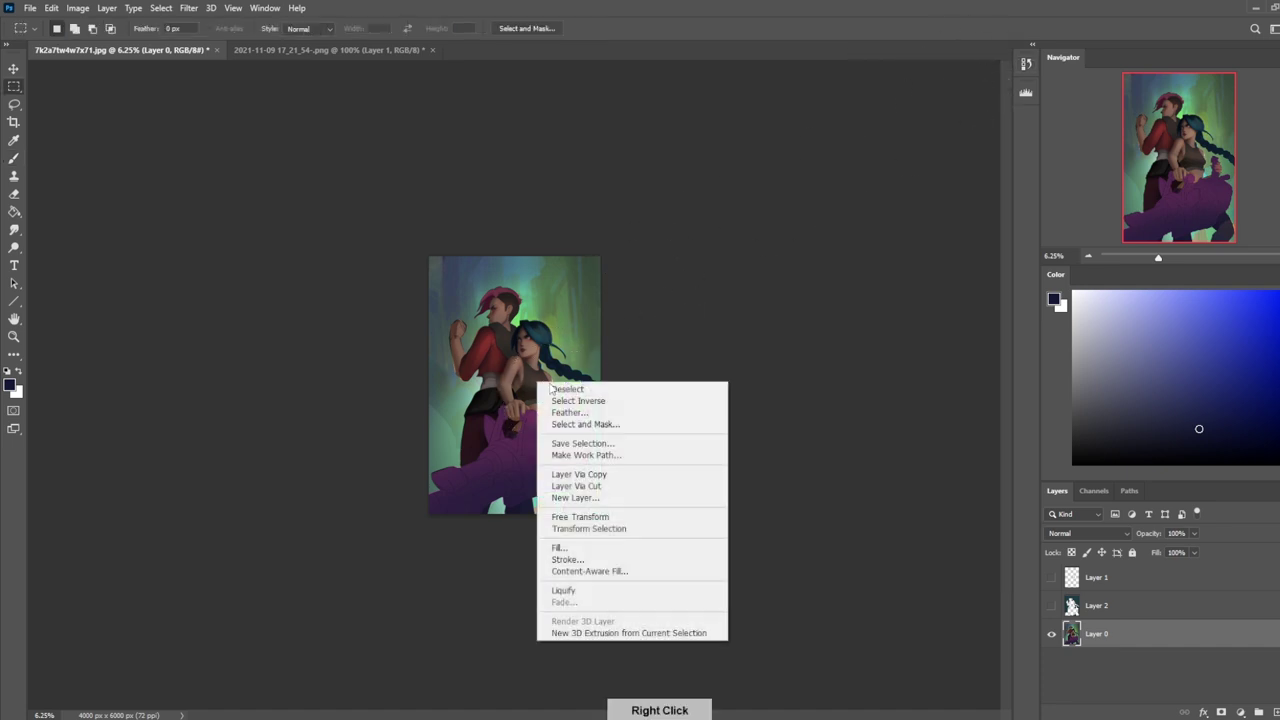
left_click(1025, 63)
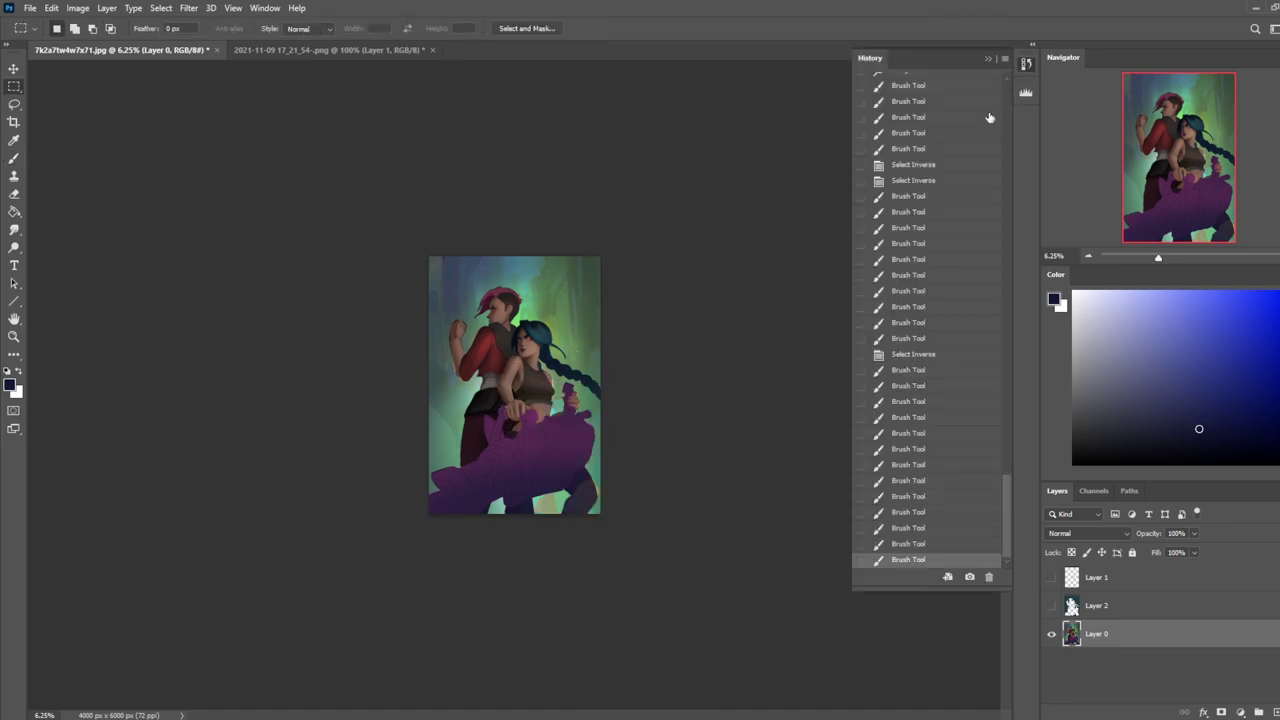
left_click(910, 450)
left_click(910, 435)
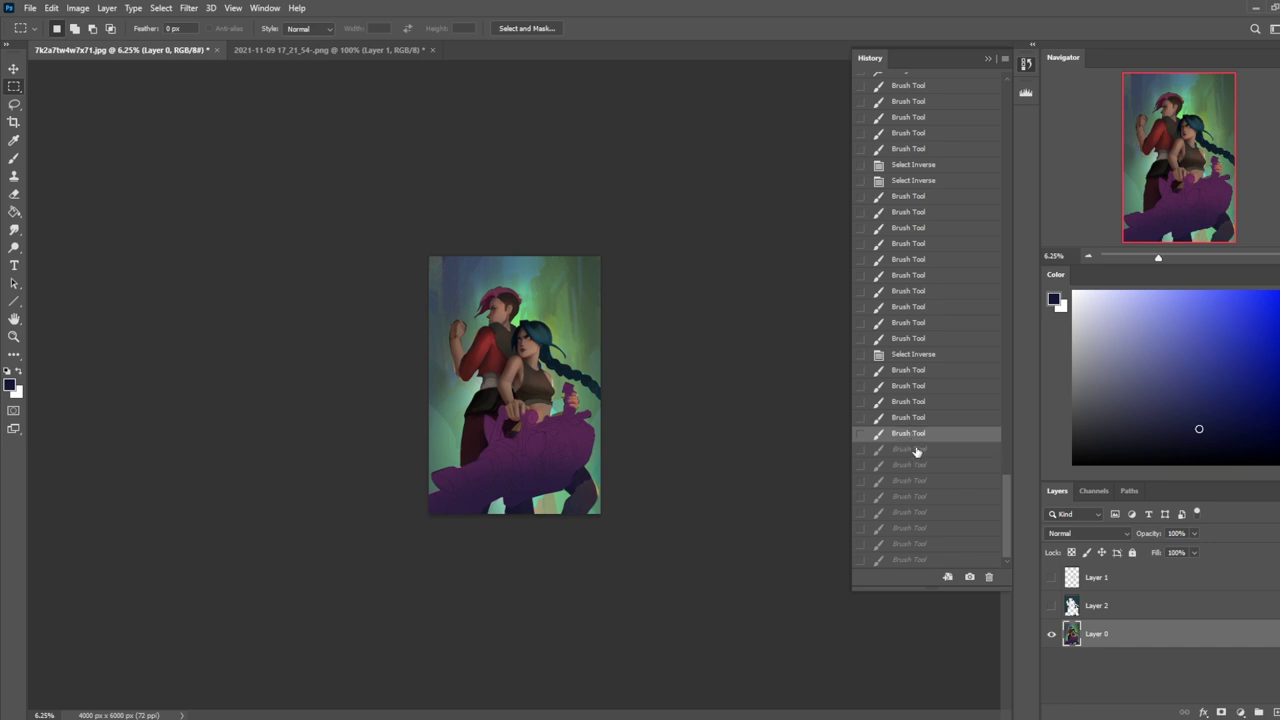
left_click(918, 465)
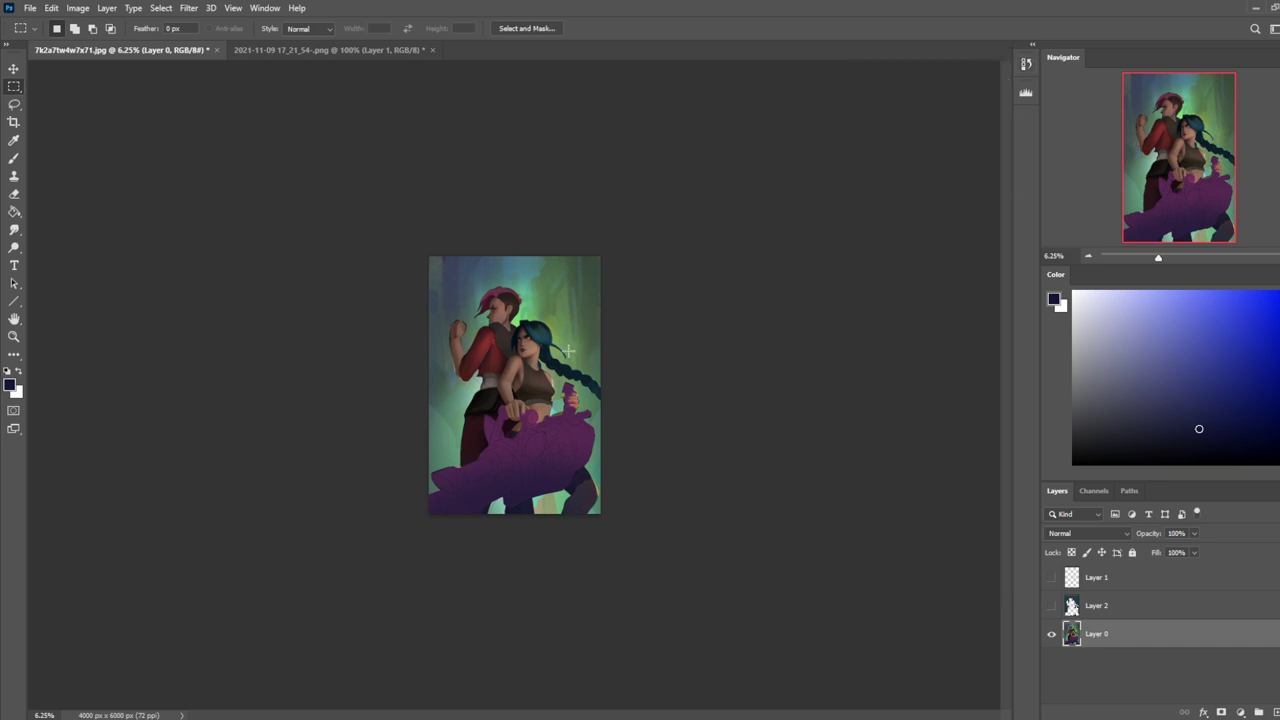
Step: Invert and clear the selection, return to the Brush, and select Layer 1
right_click(562, 347)
left_click(605, 369)
key("ctrl+d")
key("b")
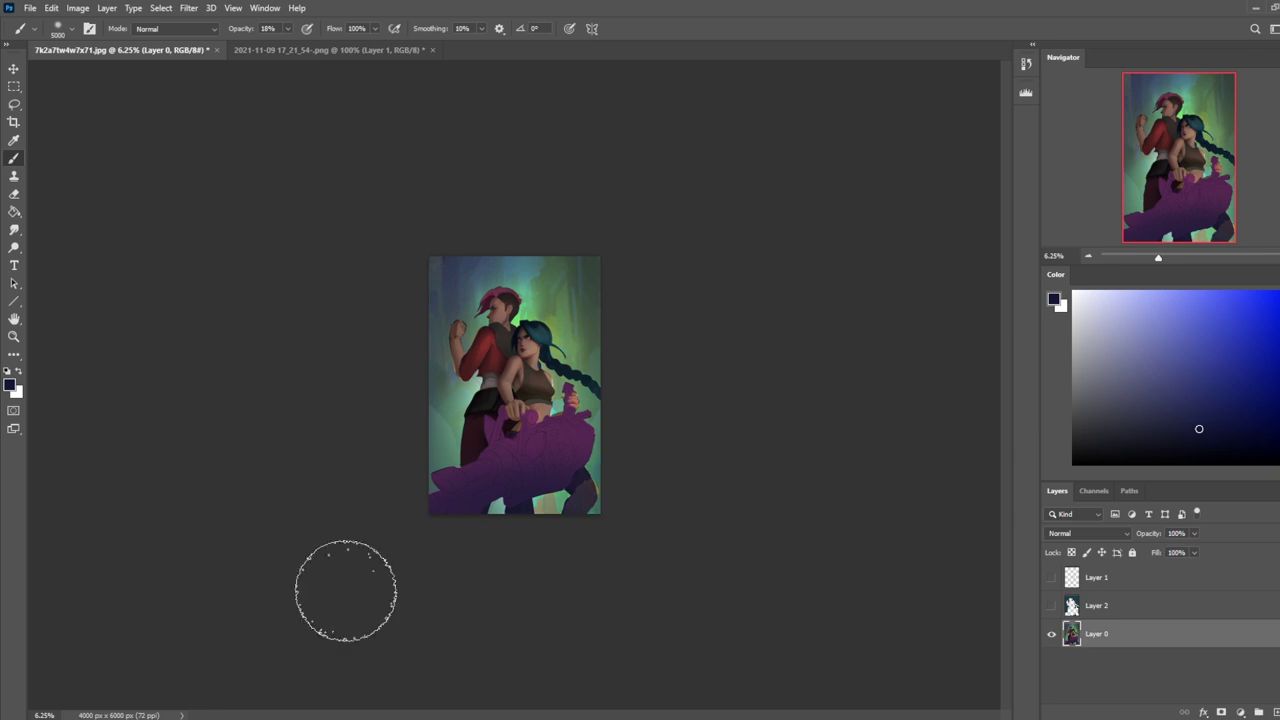
left_click(1118, 577)
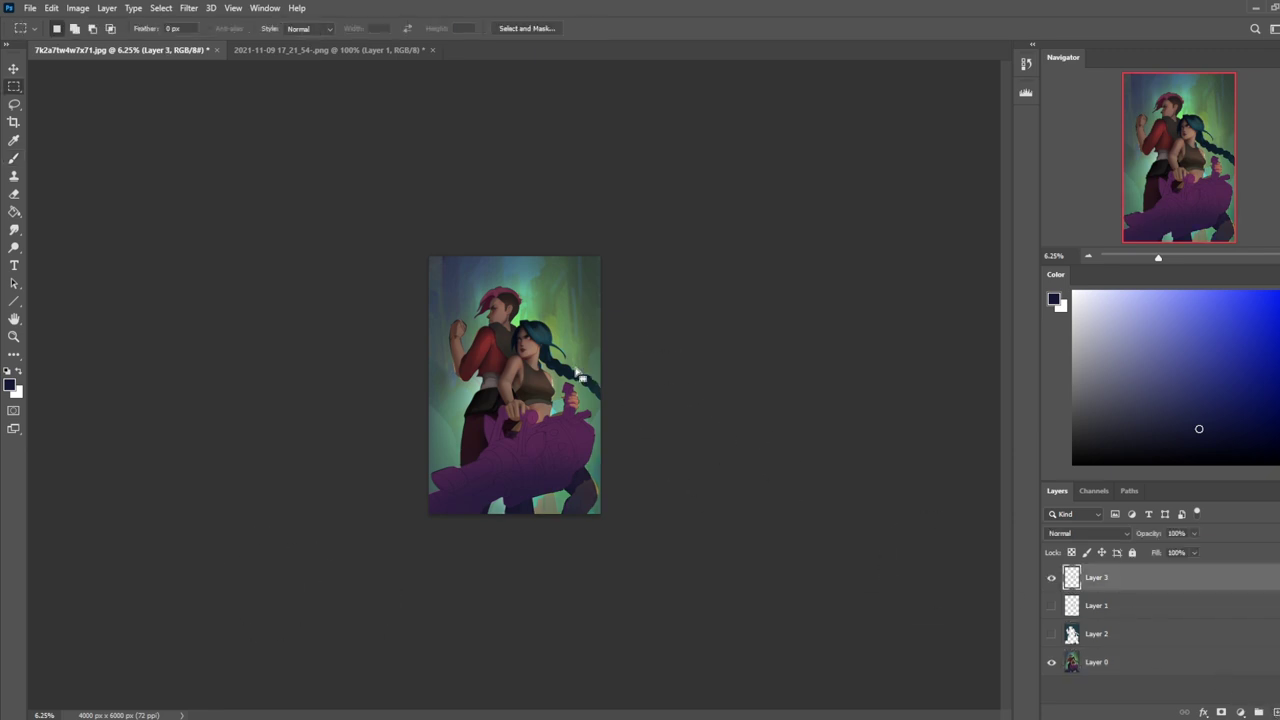
Step: Add new Layer 3 above Layer 1, sample the background green, and select Layer 0
right_click(600, 366)
left_click(610, 372)
left_click(533, 298, "alt")
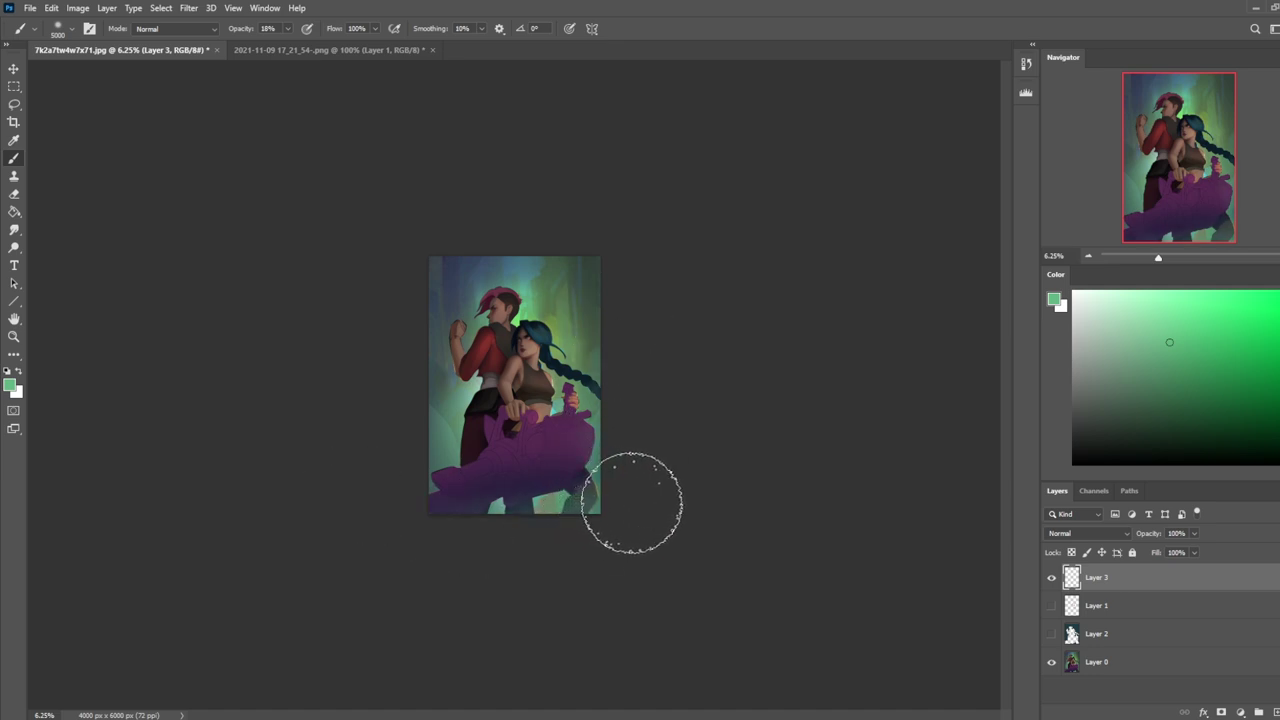
left_click(1112, 640)
left_click(1126, 662)
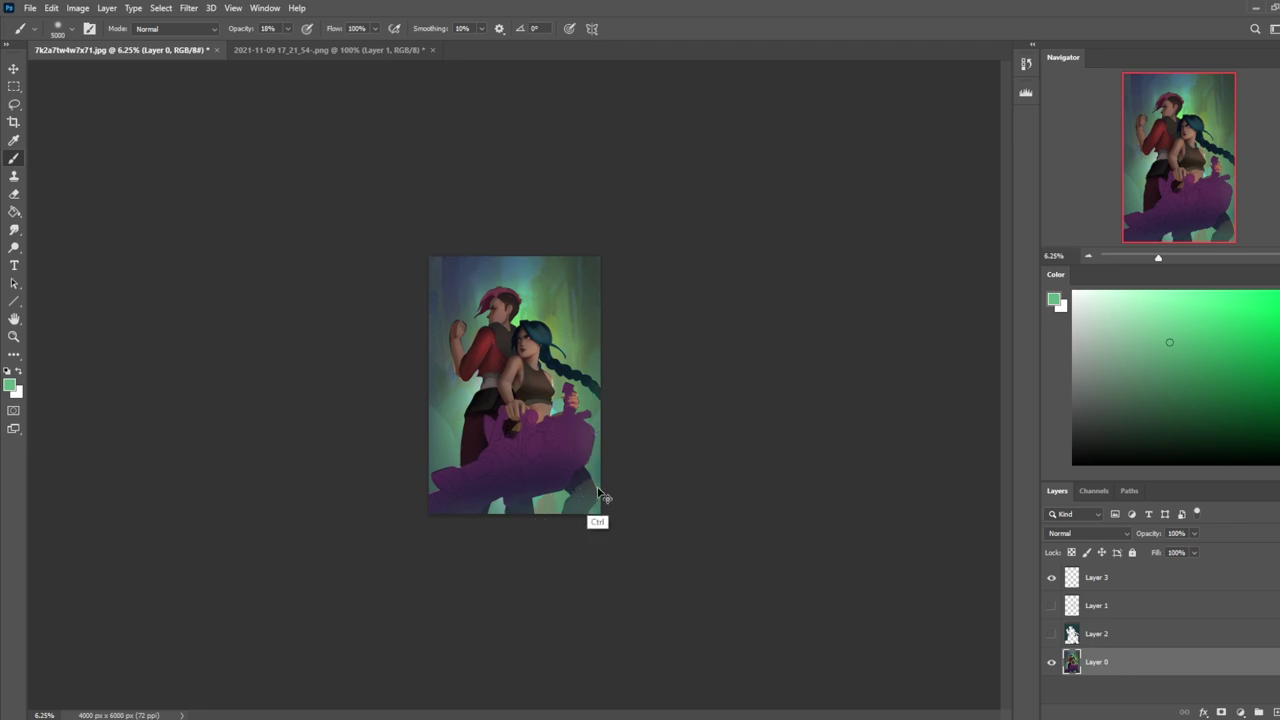
Step: Load the figures' outline from Layer 2 as a selection, then make Layer 0 active
key("ctrl+plus")
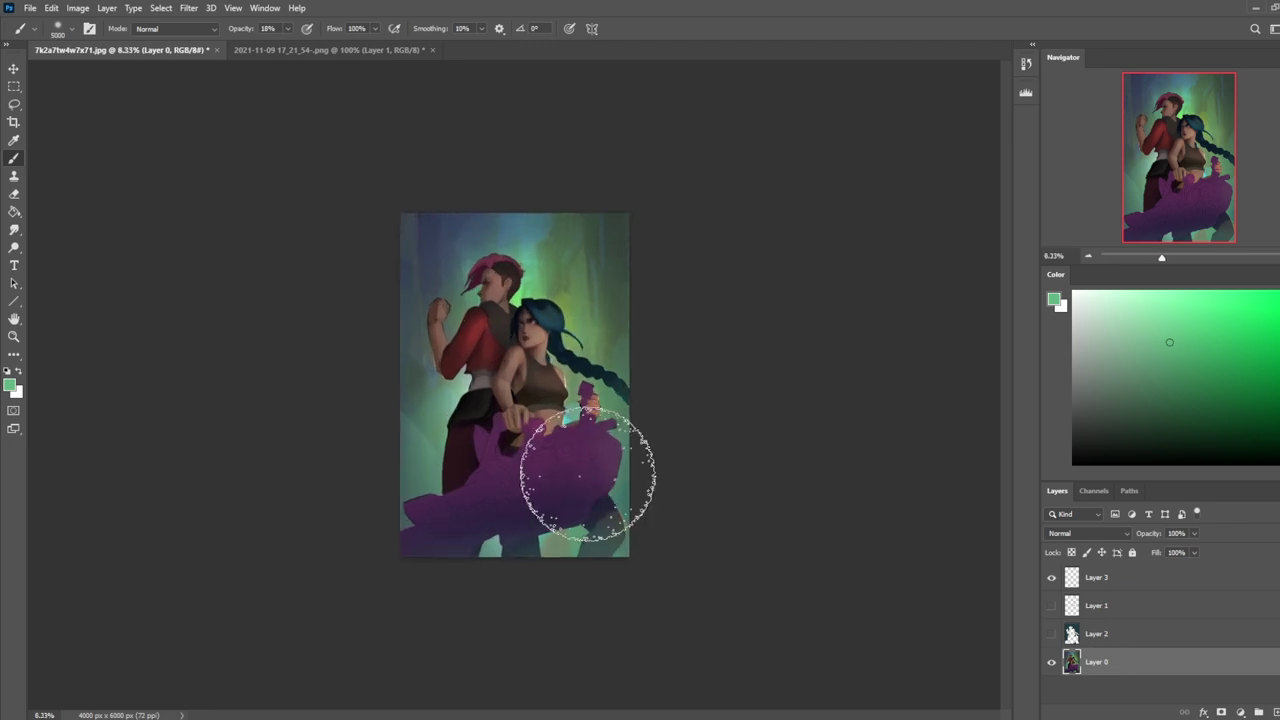
left_click(1113, 644)
key("ctrl+a")
left_click(1051, 634)
key("v")
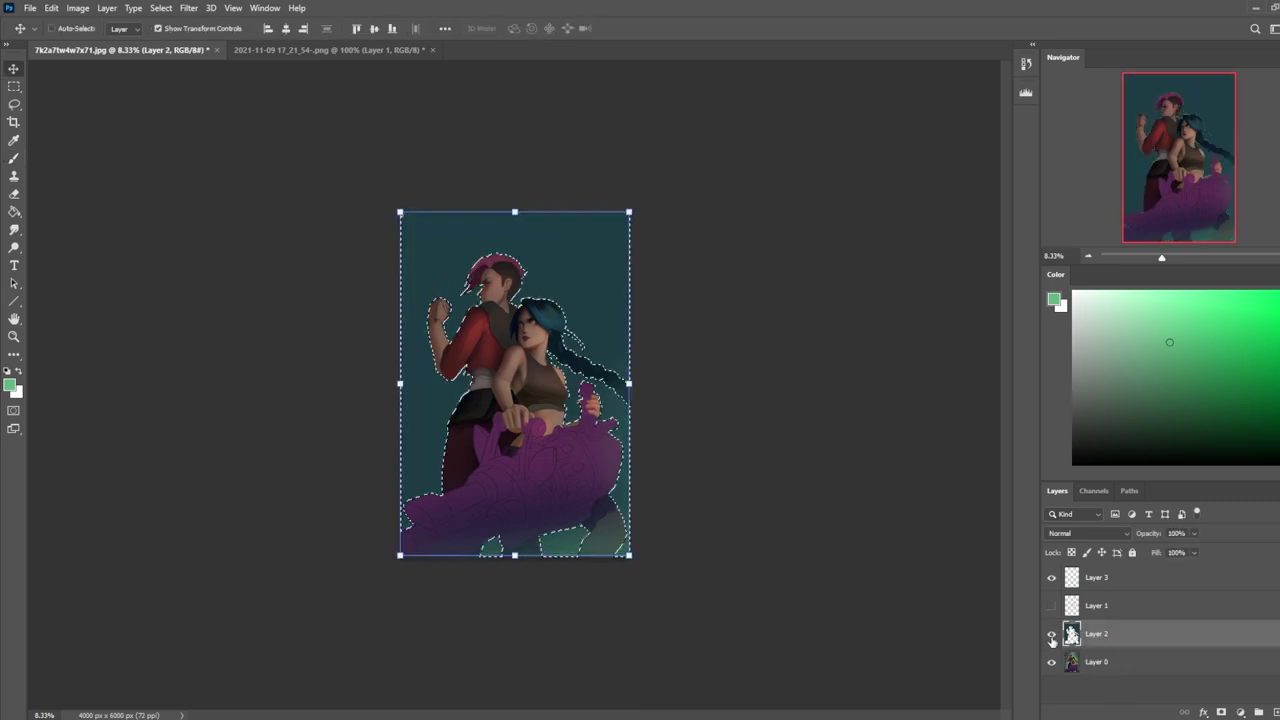
left_click(1051, 634)
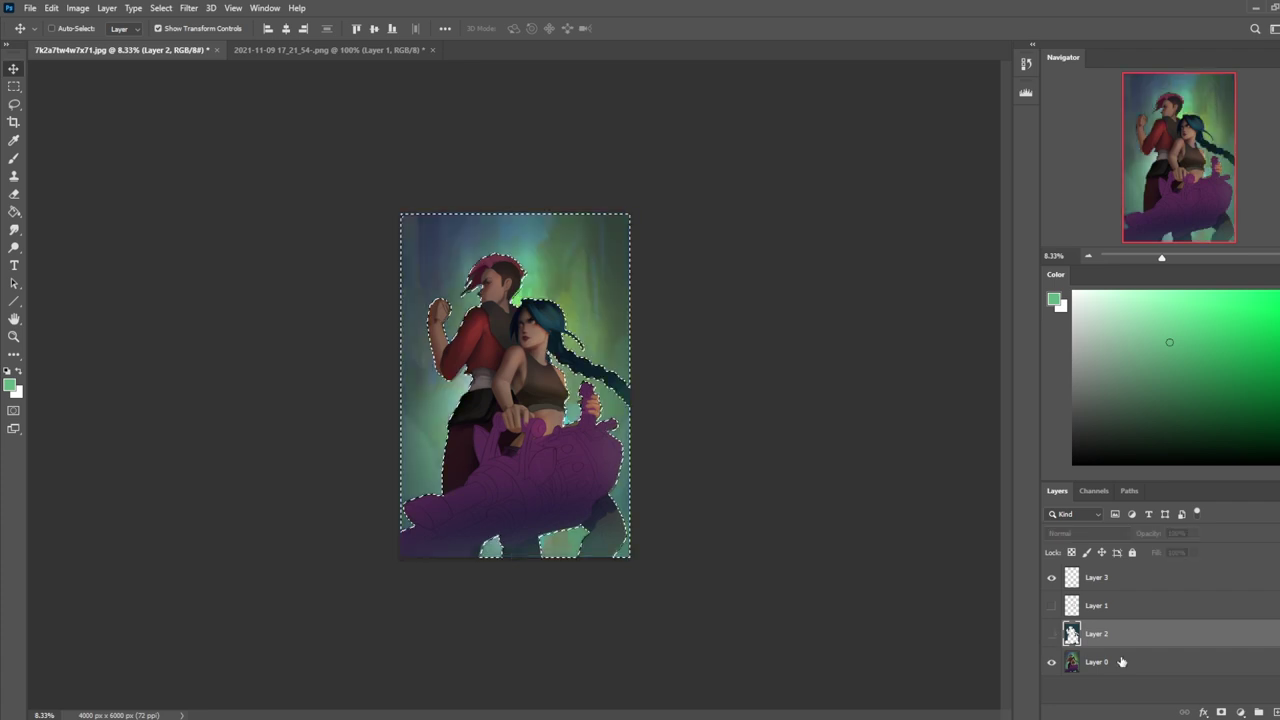
left_click(1100, 662)
key("ctrl+d")
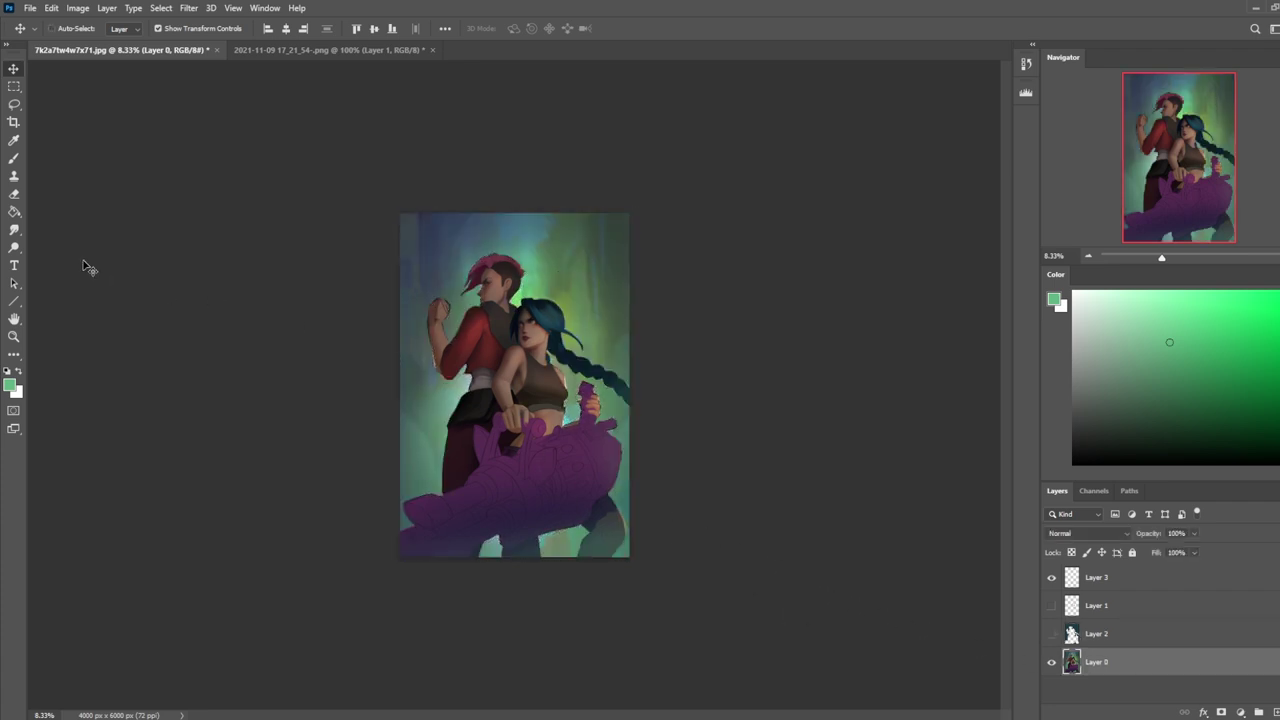
Step: Set the Dodge tool to Highlights with a small brush and 100% exposure
left_click(14, 247)
left_click(65, 248)
key("bracketleft")
key("bracketleft")
key("bracketleft")
key("bracketleft")
key("bracketleft")
key("bracketleft")
key("bracketleft")
key("bracketleft")
key("bracketleft")
key("bracketleft")
key("bracketleft")
key("bracketleft")
key("bracketleft")
key("bracketleft")
key("bracketleft")
key("bracketleft")
key("bracketleft")
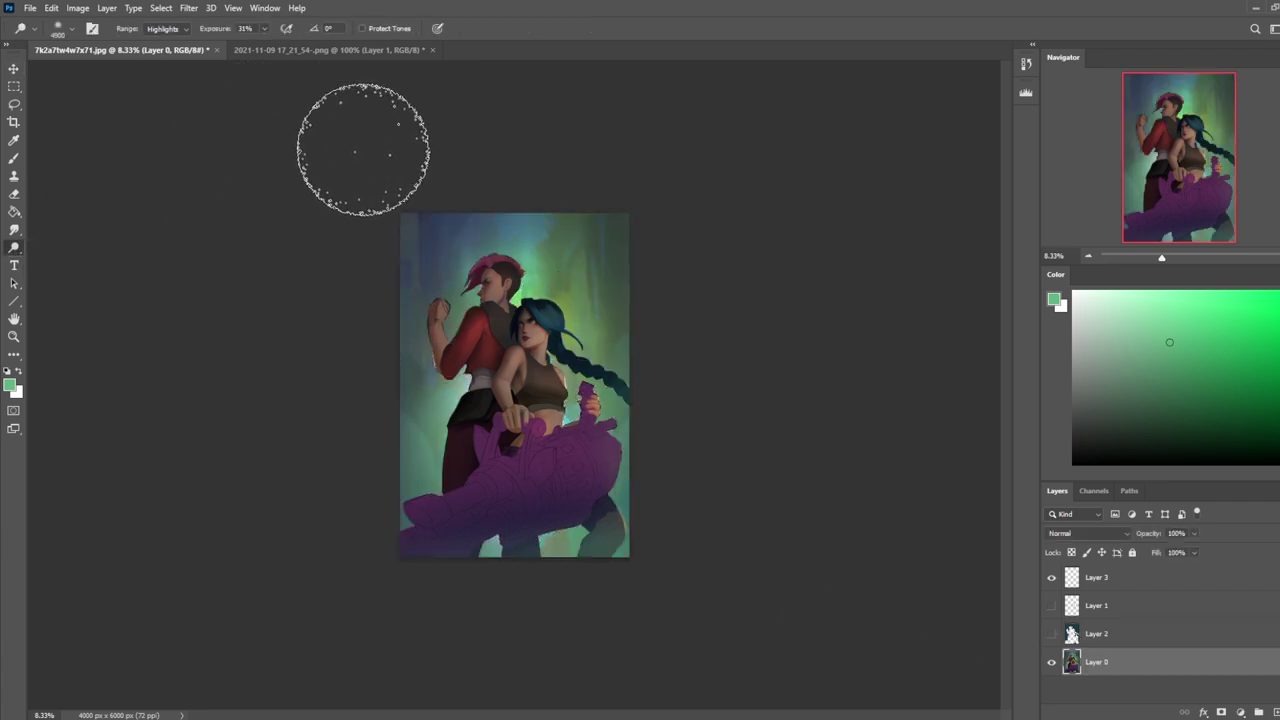
key("bracketleft")
key("bracketleft")
key("bracketleft")
key("bracketleft")
key("bracketleft")
key("bracketleft")
key("bracketleft")
key("bracketleft")
key("bracketleft")
key("bracketleft")
key("bracketleft")
key("bracketleft")
key("bracketleft")
key("bracketleft")
key("bracketleft")
key("bracketleft")
key("bracketleft")
key("bracketleft")
key("bracketleft")
key("bracketleft")
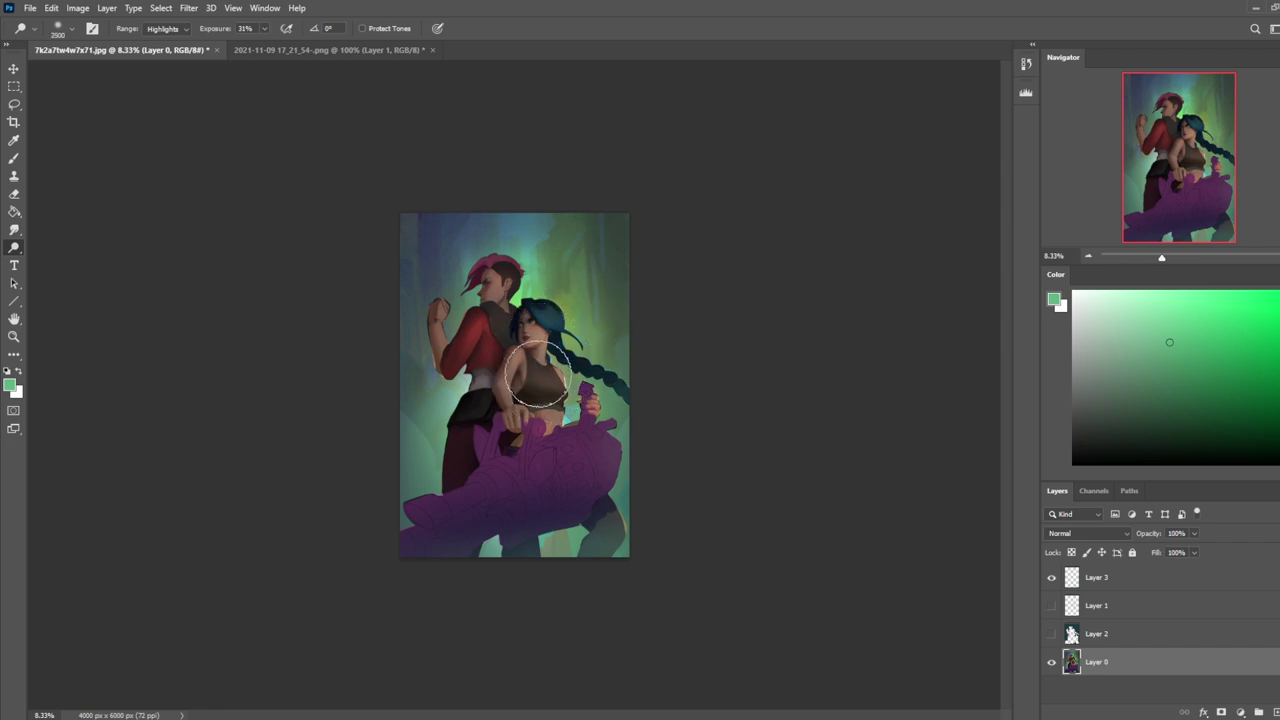
key("bracketleft")
key("bracketleft")
key("bracketleft")
key("bracketleft")
key("bracketleft")
key("bracketleft")
key("bracketleft")
key("bracketleft")
key("bracketleft")
key("bracketleft")
left_click(264, 28)
left_click_drag(260, 45, 298, 45)
key("bracketright")
key("bracketright")
left_click(264, 28)
left_click_drag(283, 50, 306, 50)
key("bracketleft")
Step: Dodge the red-haired figure's ear and face, then invert and clear the selection
left_click_drag(470, 312, 480, 302)
key("m")
right_click(524, 329)
left_click(560, 348)
key("ctrl+plus")
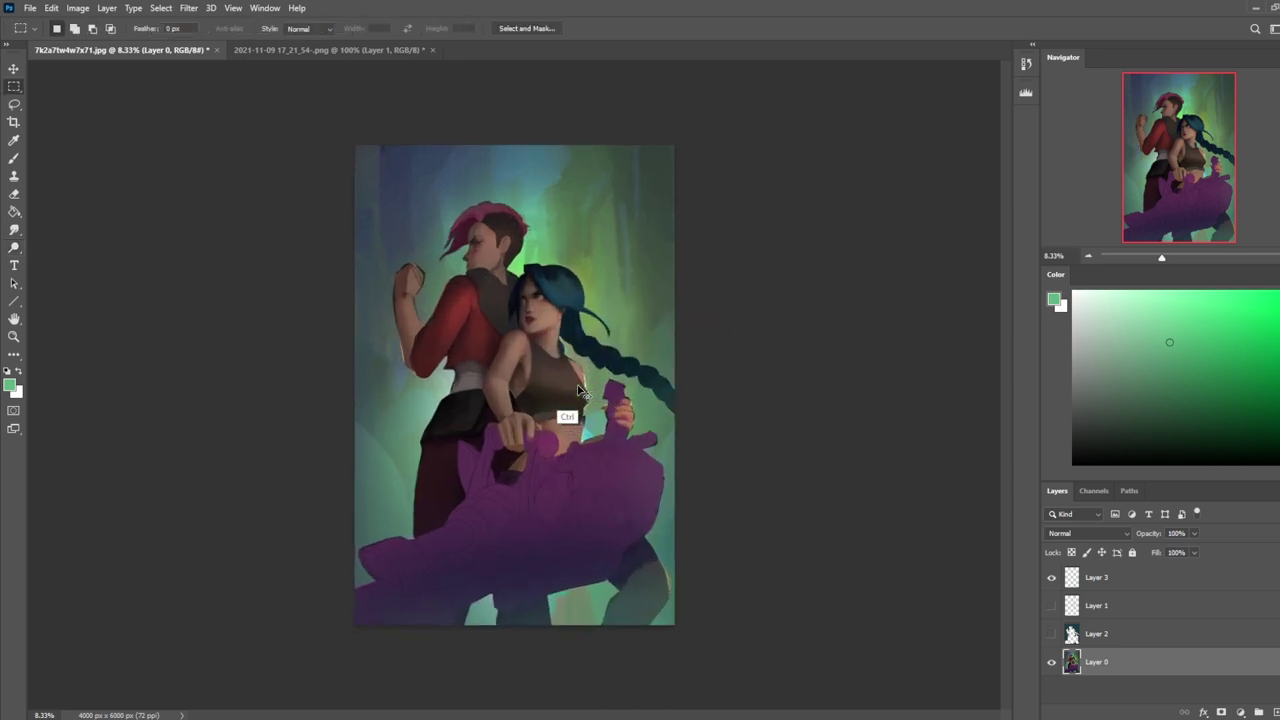
key("ctrl+d")
Step: Dodge along the top of the pink hair, undoing a stray streak on the tips
key("b")
left_click(14, 247)
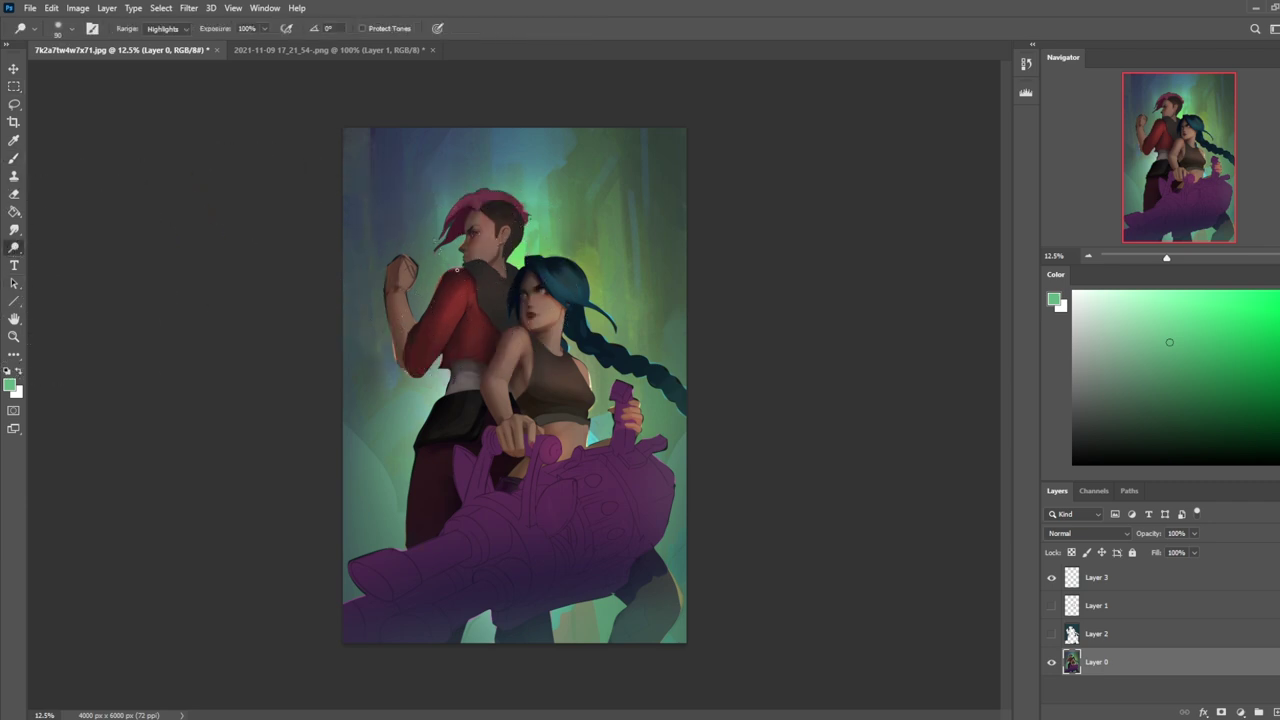
mouse_move(463, 235)
left_mouse_down()
mouse_move(435, 250)
mouse_move(465, 197)
left_mouse_up()
key("ctrl+z")
mouse_move(510, 194)
left_mouse_down()
mouse_move(470, 188)
mouse_move(452, 210)
mouse_move(520, 242)
left_mouse_up()
key("ctrl+minus")
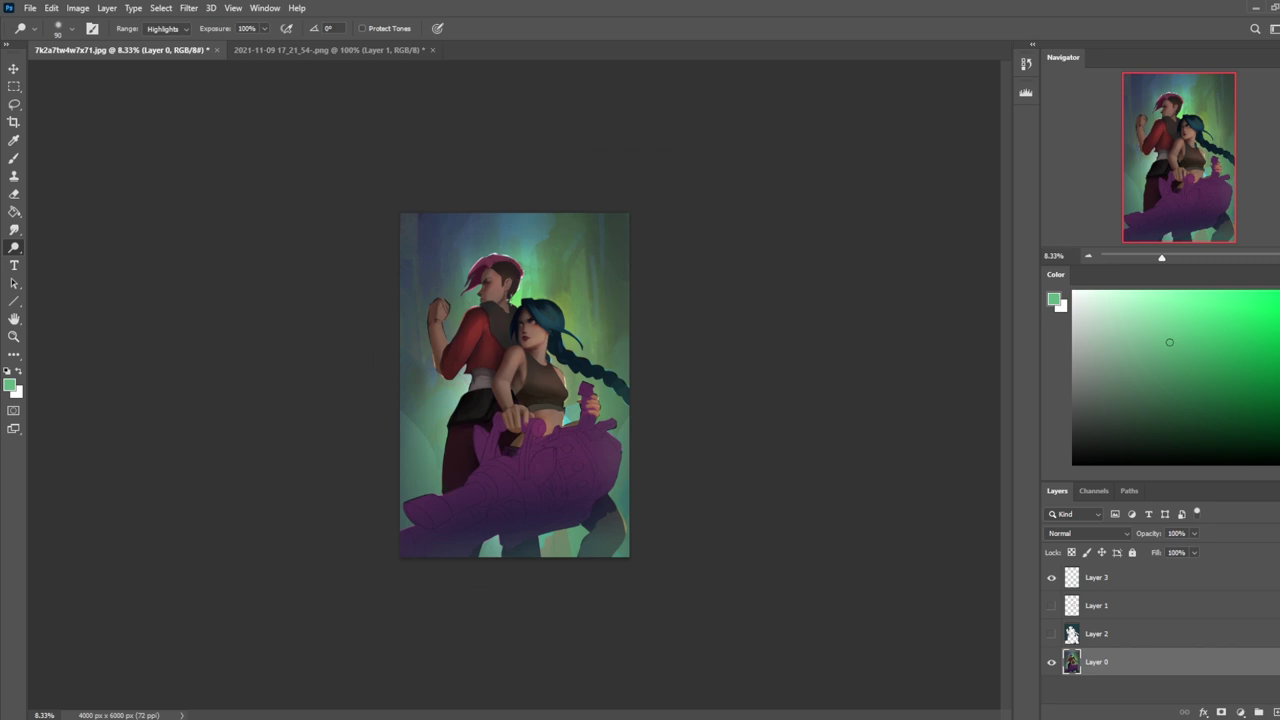
Step: Set up a white 80 px sketching brush at 100% opacity
key("b")
key("x")
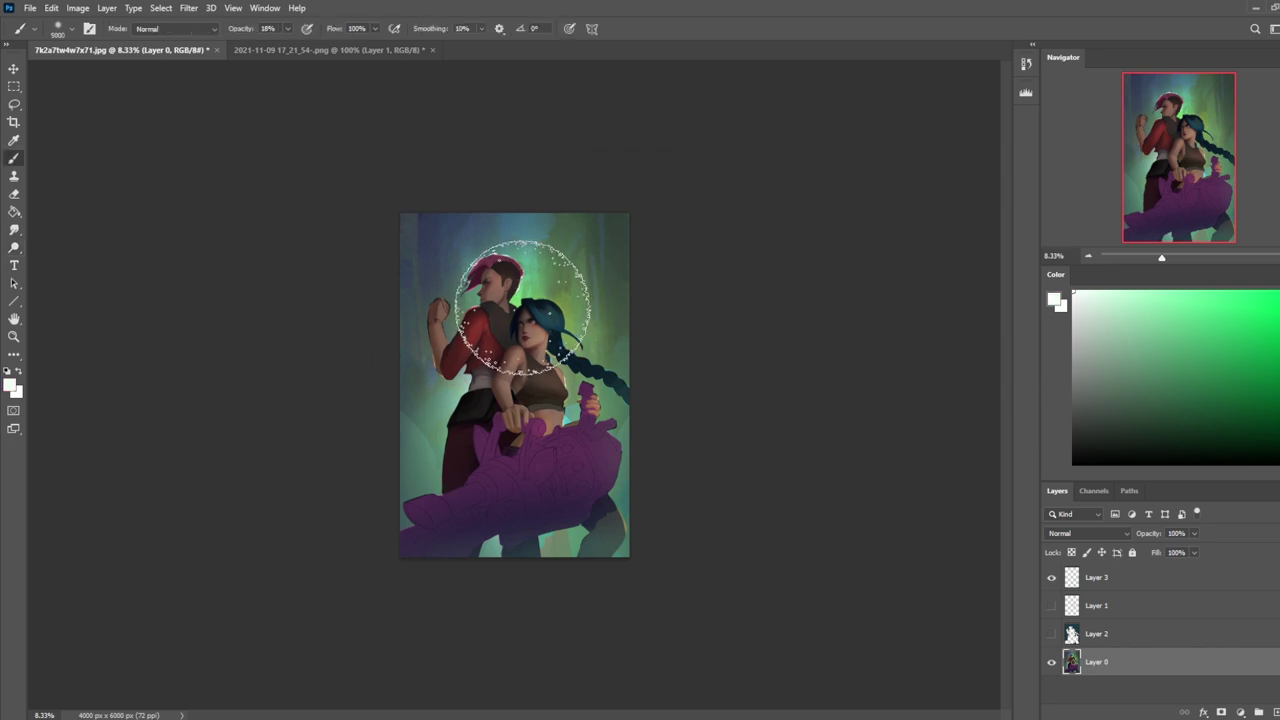
right_click(530, 250)
left_click(674, 563)
key("Return")
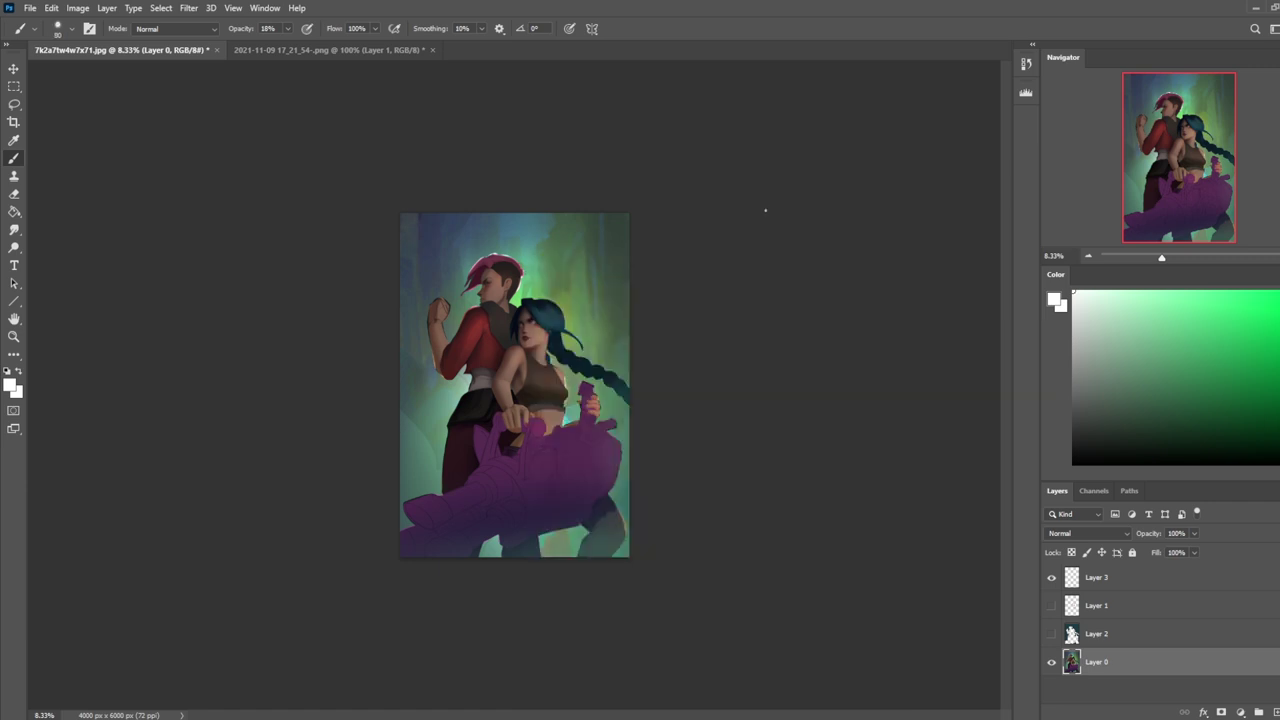
left_click(287, 28)
left_click_drag(258, 45, 345, 45)
Step: Paint a thin white line along the purple shape's top edge, discarding circles around the faces
mouse_move(540, 327)
left_mouse_down()
mouse_move(516, 336)
mouse_move(546, 322)
left_mouse_up()
mouse_move(500, 270)
left_mouse_down()
mouse_move(473, 310)
mouse_move(503, 278)
left_mouse_up()
key("ctrl+z")
key("ctrl+z")
left_click_drag(443, 492, 403, 500)
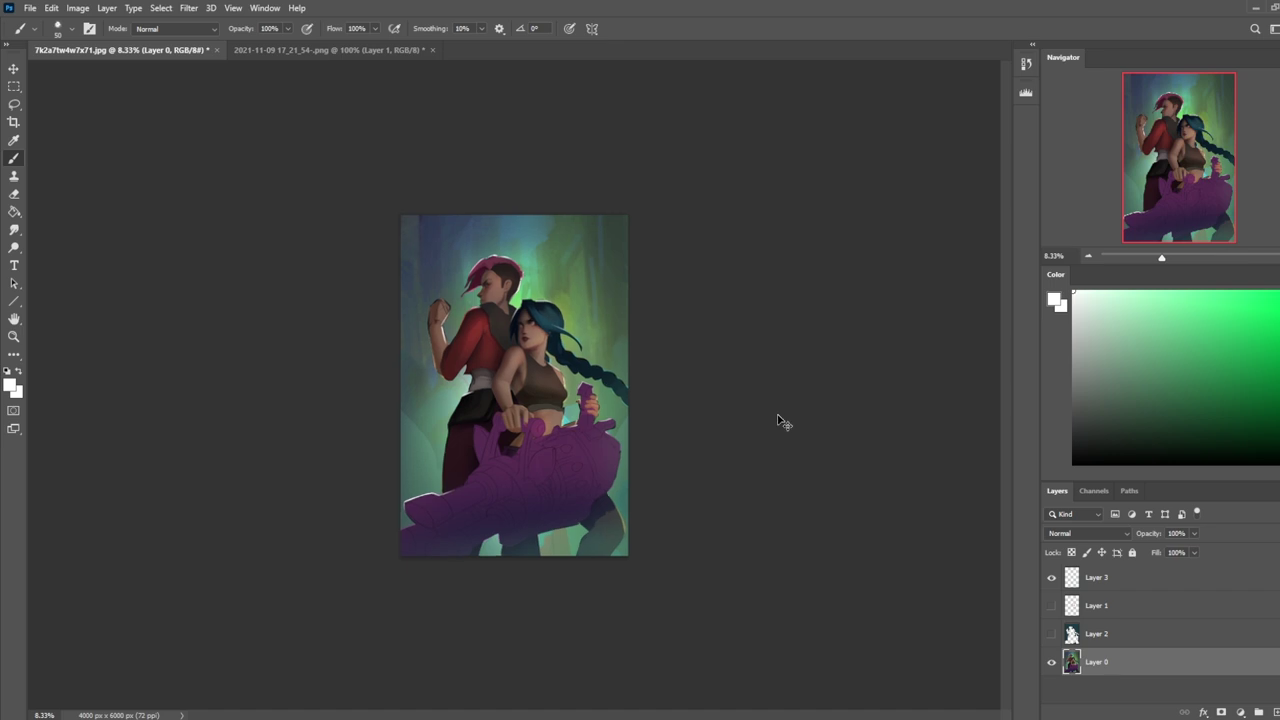
key("ctrl+minus")
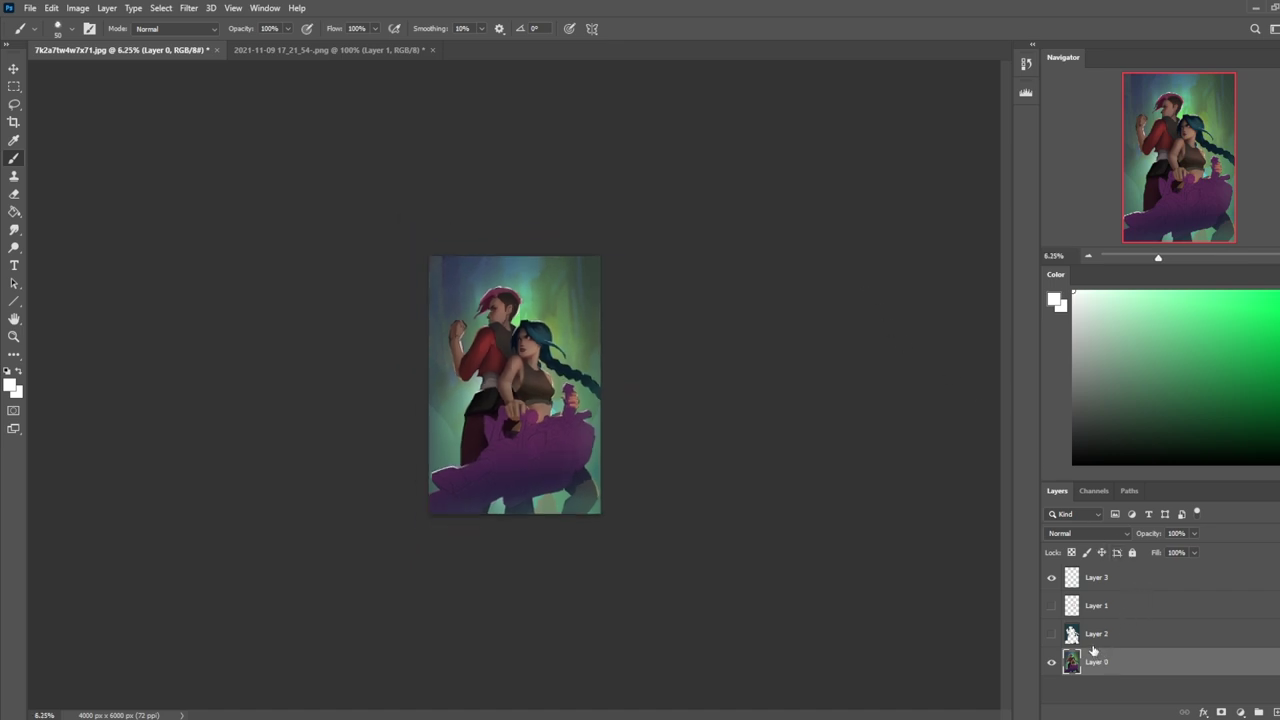
Step: Dodge the braided hair with the Dodge tool at 34% exposure
key("o")
key("bracketright")
key("bracketright")
key("bracketright")
key("bracketright")
key("bracketright")
key("bracketright")
left_click_drag(265, 28, 214, 50)
key("[")
key("[")
mouse_move(591, 341)
left_mouse_down()
mouse_move(604, 399)
mouse_move(540, 344)
mouse_move(607, 392)
mouse_move(544, 362)
mouse_move(614, 389)
left_mouse_up()
Step: Resize the dodge brush to 500 and raise exposure to 43% for the pink hair
key("]")
key("]")
key("]")
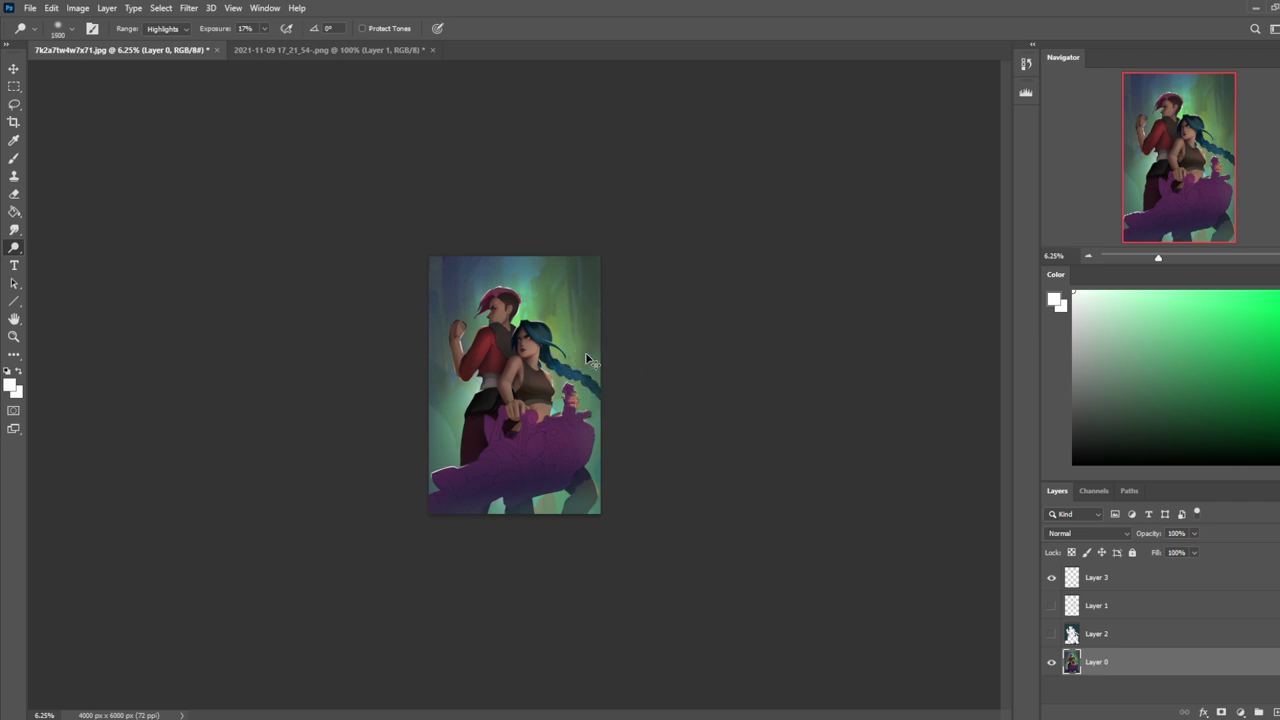
key("bracketleft")
key("bracketleft")
key("bracketleft")
key("bracketleft")
key("bracketleft")
key("bracketleft")
key("bracketleft")
key("bracketleft")
key("bracketleft")
key("bracketleft")
left_click(264, 28)
left_click_drag(267, 46, 282, 46)
Step: Select the background by inverting the figures' outline loaded from Layer 2, with Layer 0 active
left_click(1051, 578)
left_click(1051, 578)
left_click(1051, 578)
left_click(1051, 634)
left_click(1120, 634)
key("ctrl+a")
key("v")
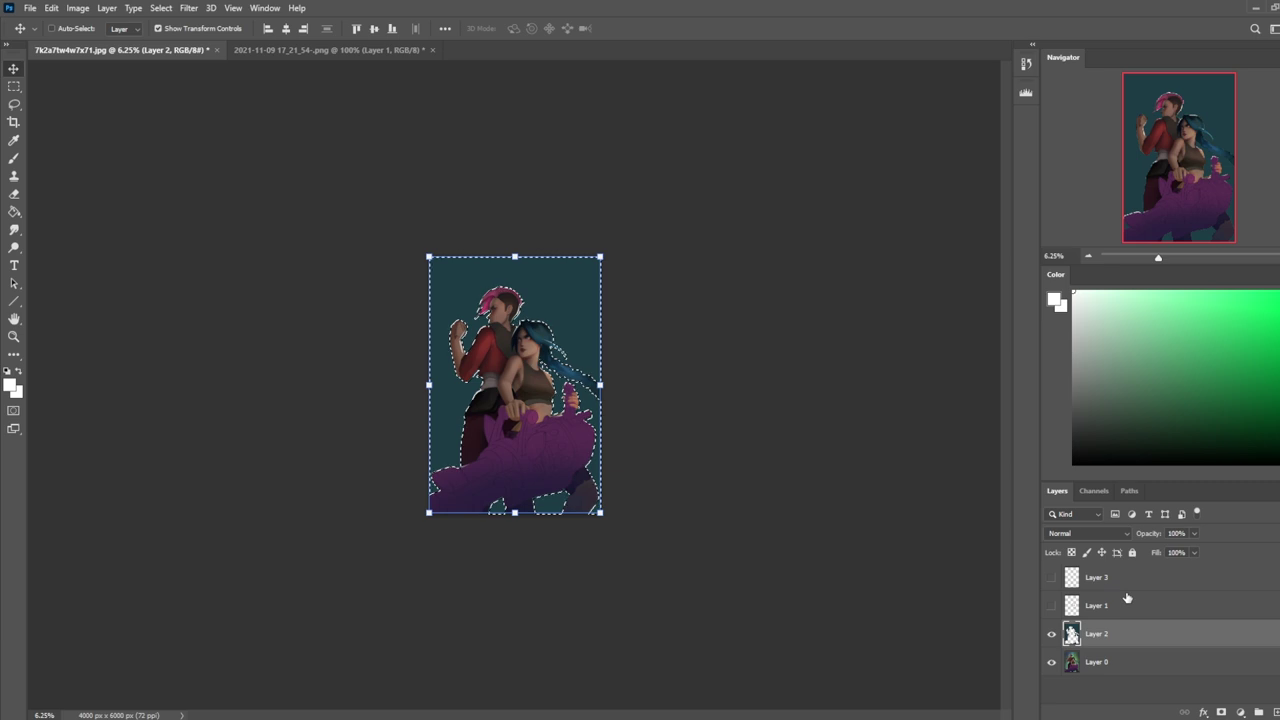
key("m")
right_click(597, 437)
left_click(600, 436)
left_click(1051, 578)
left_click(1051, 634)
left_click(1100, 662)
Step: Darken the painting's bottom edge with the Burn tool at 66% exposure
left_click_drag(14, 247, 70, 263)
left_click(70, 262)
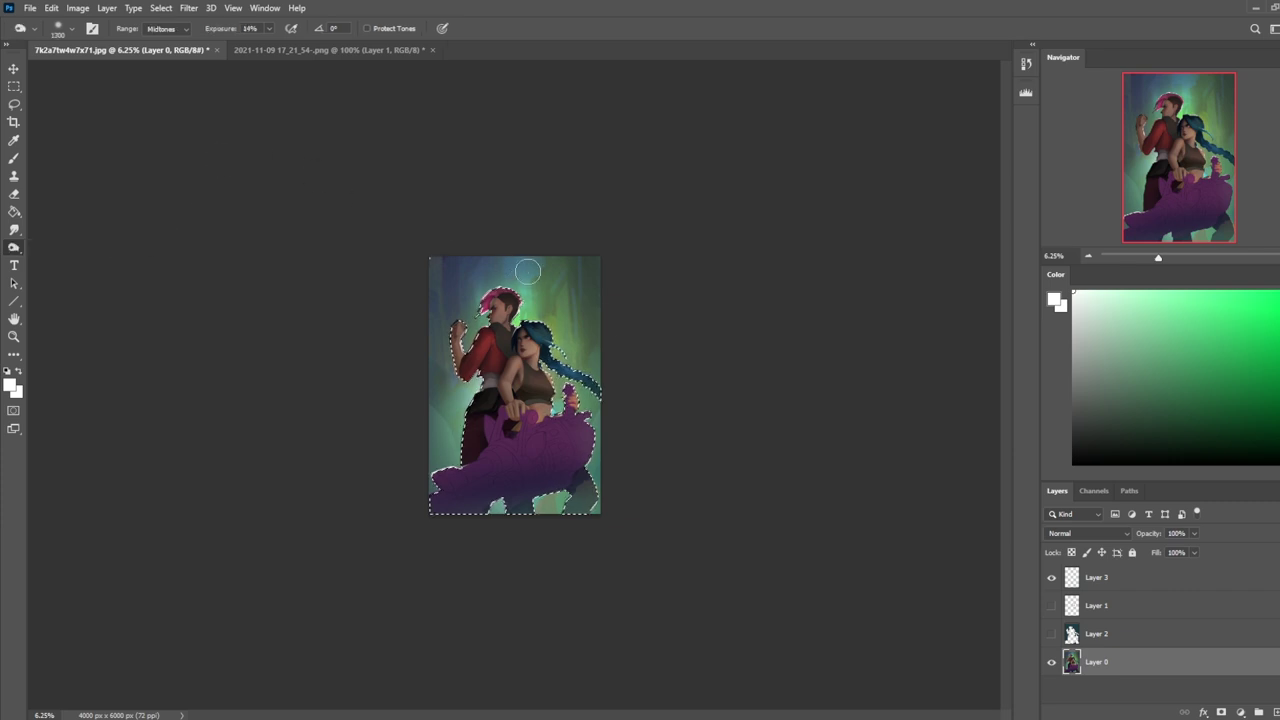
key("bracketright")
key("bracketright")
key("bracketright")
key("bracketright")
key("bracketright")
key("bracketright")
key("bracketright")
key("bracketright")
key("bracketright")
key("bracketright")
key("bracketright")
key("bracketright")
key("bracketright")
key("bracketright")
key("bracketright")
key("bracketright")
key("bracketright")
key("bracketright")
key("bracketright")
key("bracketright")
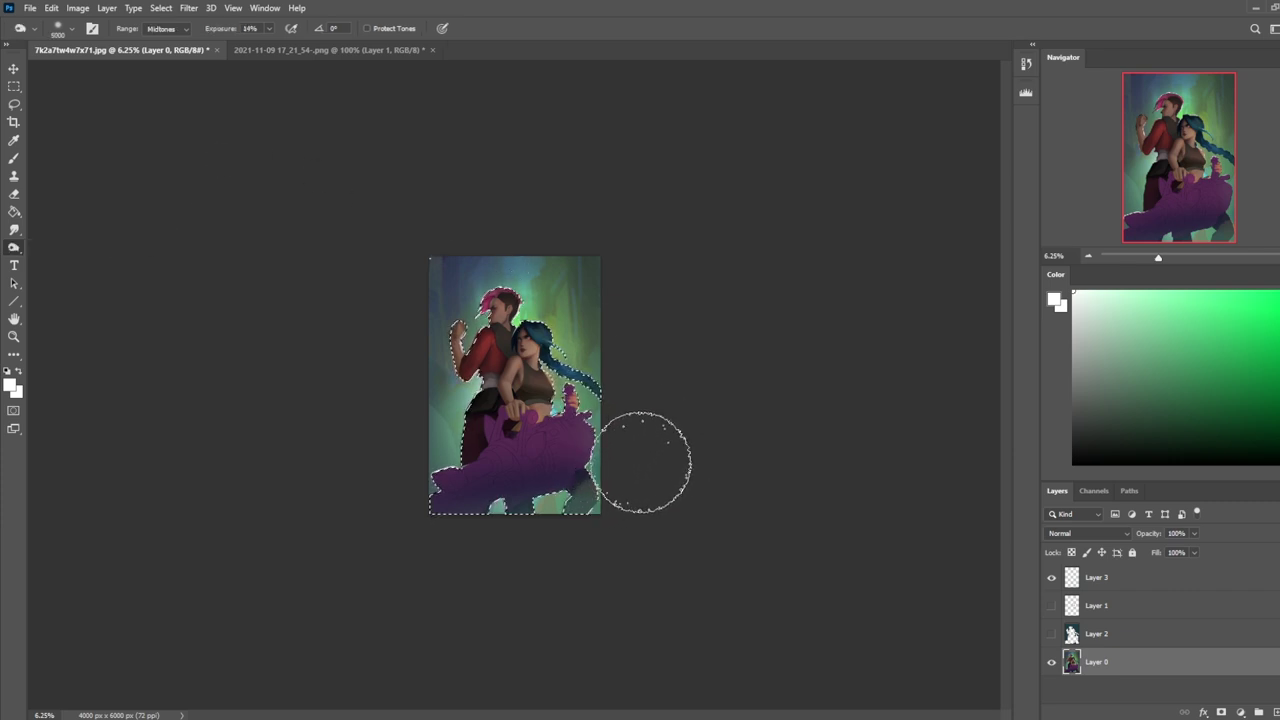
key("ctrl+d")
left_click(268, 28)
left_click_drag(281, 46, 305, 46)
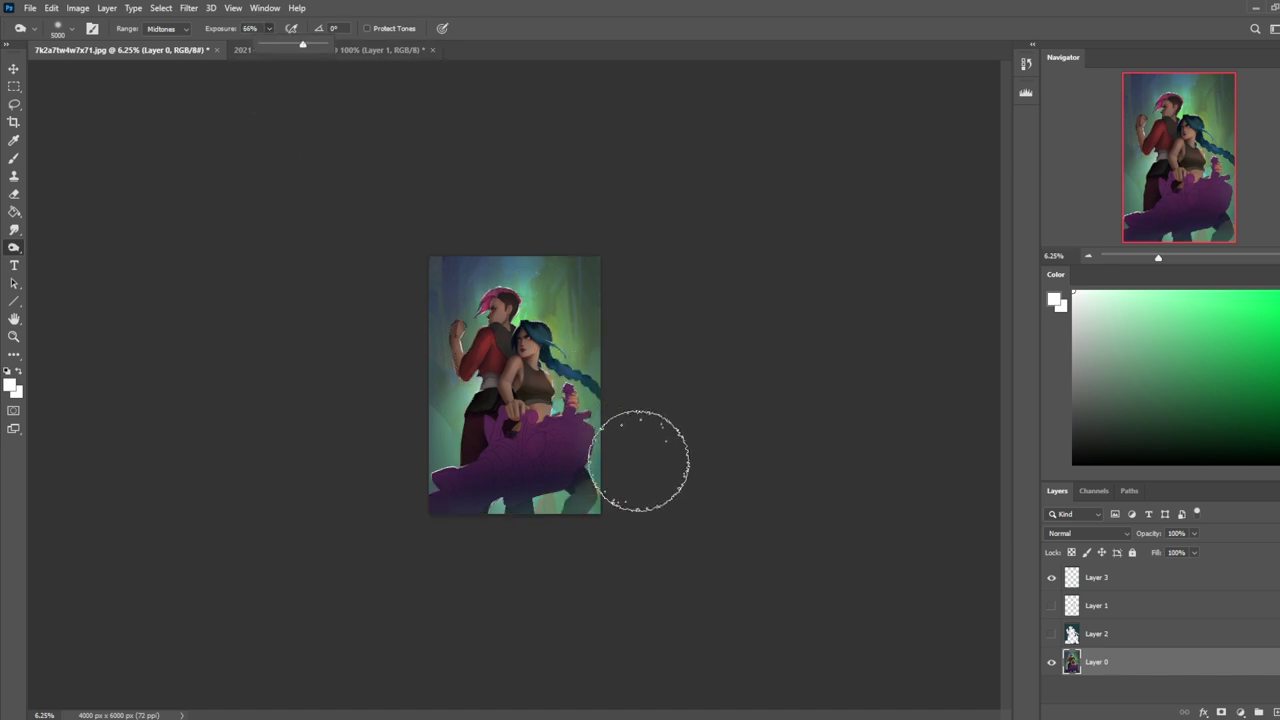
mouse_move(386, 529)
left_mouse_down()
mouse_move(527, 558)
mouse_move(557, 586)
mouse_move(614, 529)
mouse_move(600, 471)
left_mouse_up()
mouse_move(537, 510)
left_mouse_down()
mouse_move(482, 585)
mouse_move(515, 540)
mouse_move(657, 525)
mouse_move(545, 565)
mouse_move(585, 567)
mouse_move(610, 544)
mouse_move(606, 507)
mouse_move(552, 504)
mouse_move(606, 491)
left_mouse_up()
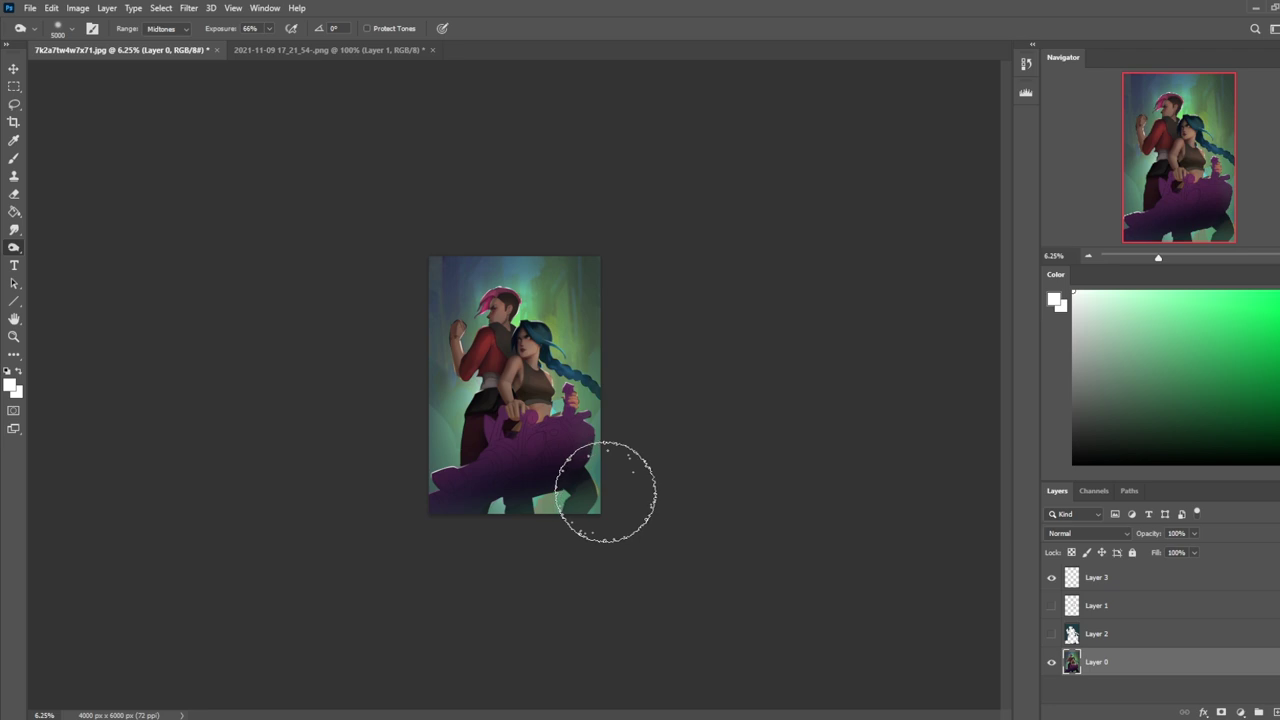
Step: Open Filter > Liquify on the painting
key("m")
right_click(547, 371)
key("Escape")
left_click(188, 8)
left_click(215, 135)
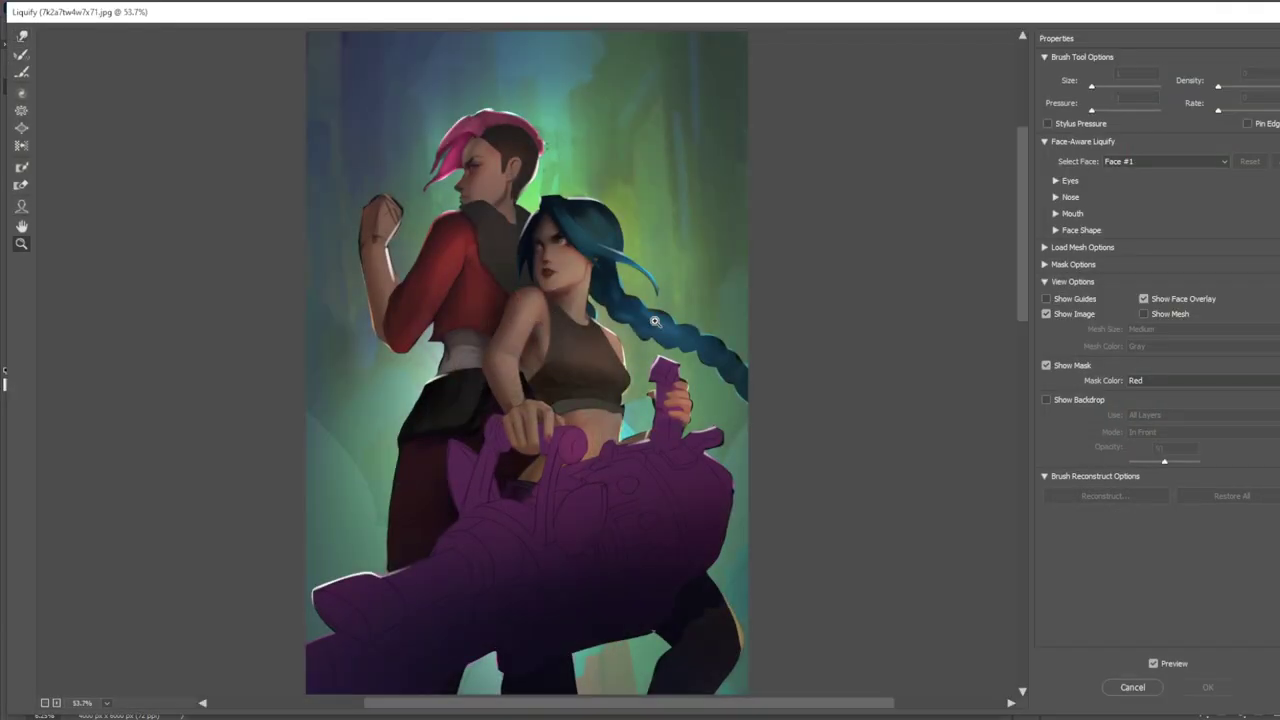
Step: Zoom the Liquify preview to the faces at 33.3% and pick the Forward Warp tool
left_click(654, 320)
mouse_move(678, 442)
left_mouse_down()
mouse_move(749, 286)
mouse_move(808, 377)
left_mouse_up()
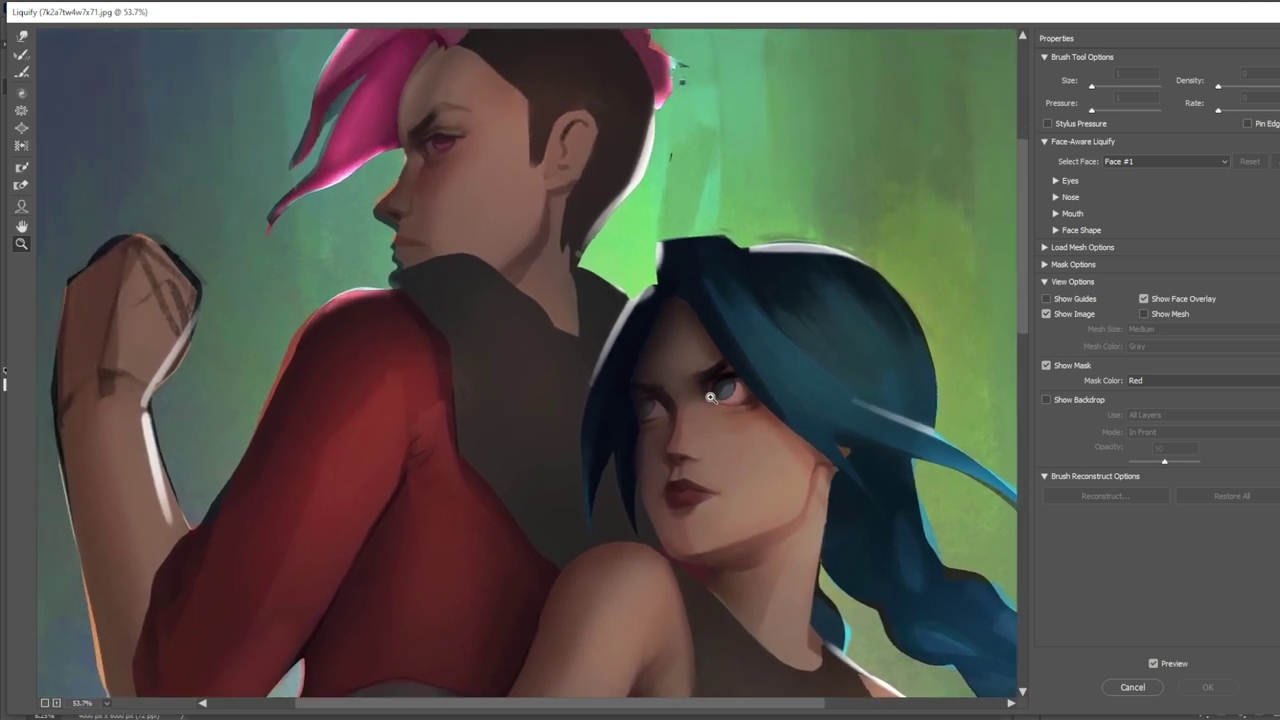
left_click(22, 37)
key("bracketleft")
key("bracketleft")
key("bracketleft")
key("bracketleft")
key("bracketleft")
key("bracketleft")
key("bracketleft")
key("bracketleft")
key("ctrl+minus")
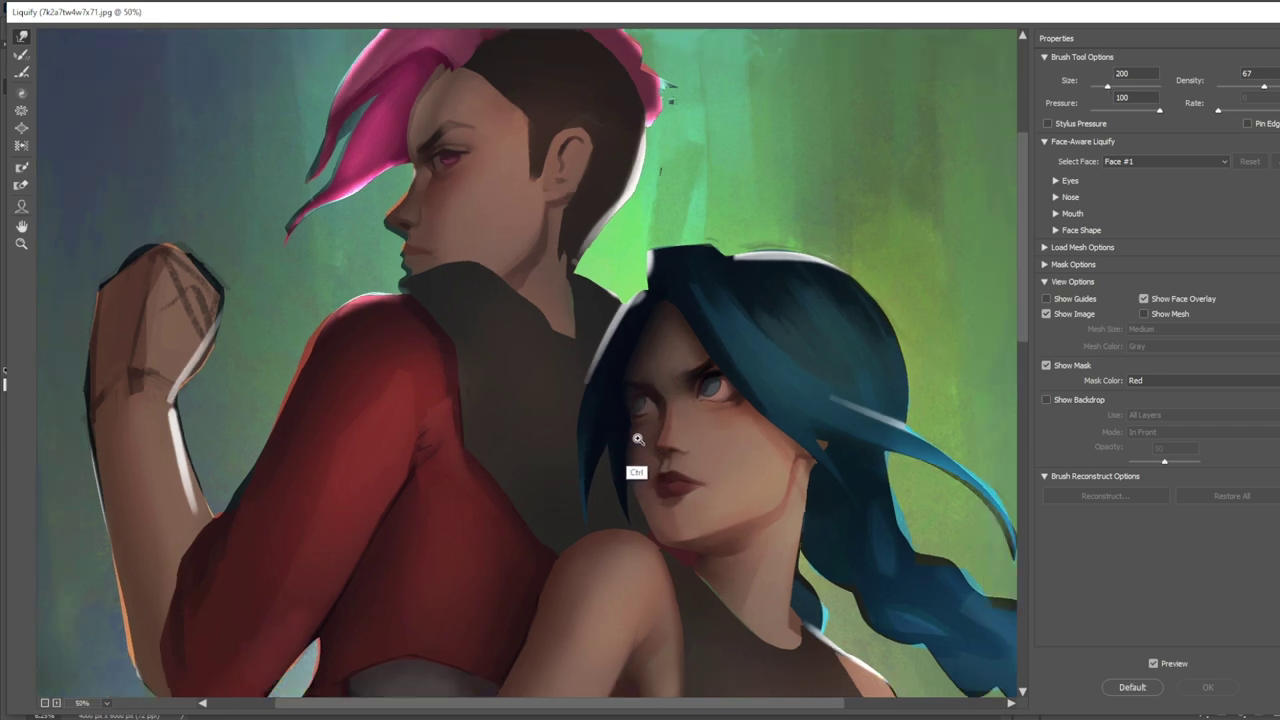
key("ctrl+minus")
key("bracketright")
key("bracketright")
key("bracketright")
key("bracketright")
key("bracketleft")
key("bracketleft")
Step: Warp the blue-haired girl's eye and brow with brush sizes 150–300, then click OK
left_click_drag(565, 402, 548, 400)
key("bracketleft")
key("bracketleft")
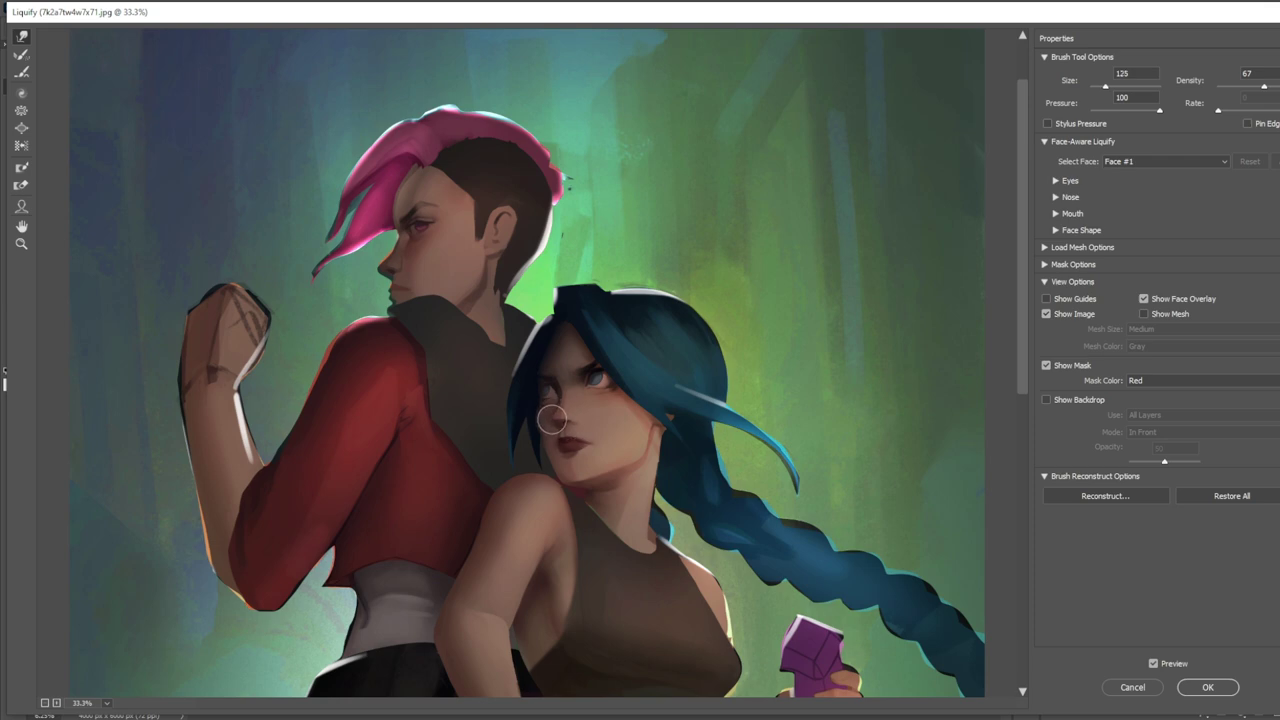
key("bracketright")
key("bracketright")
key("bracketright")
key("bracketright")
key("bracketleft")
key("bracketleft")
key("bracketright")
key("bracketright")
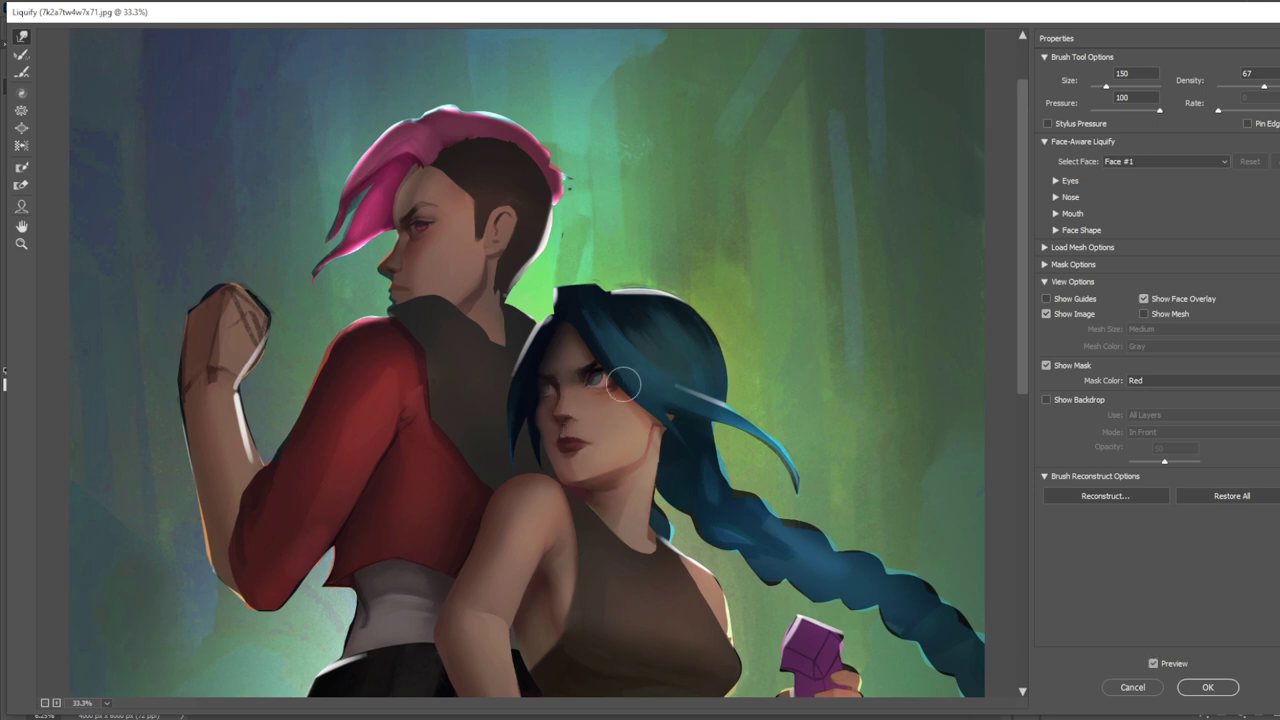
key("bracketright")
key("bracketright")
key("bracketright")
key("bracketright")
key("bracketright")
key("bracketright")
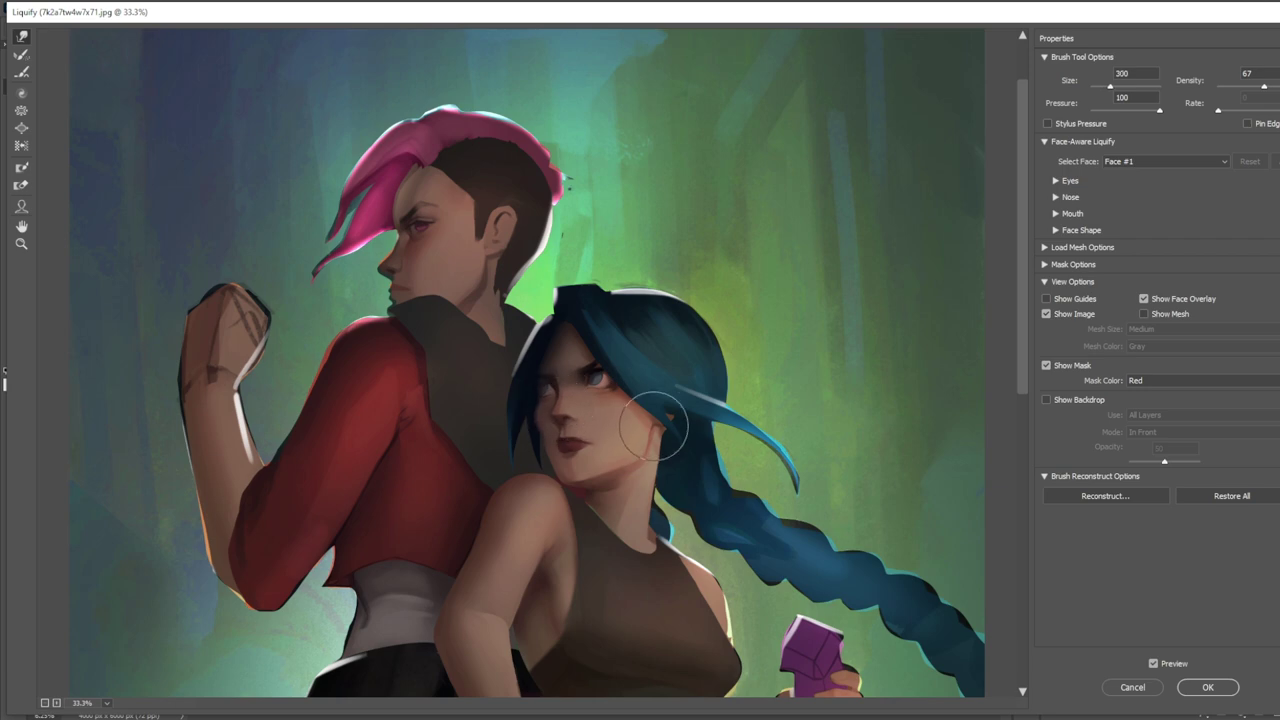
key("bracketleft")
key("bracketleft")
key("bracketleft")
key("bracketleft")
left_click(1220, 690)
Step: Step back in History to before Liquify and stamp visible layers into Layer 4
key("ctrl+a")
key("ctrl+a")
key("ctrl+a")
left_click(1026, 64)
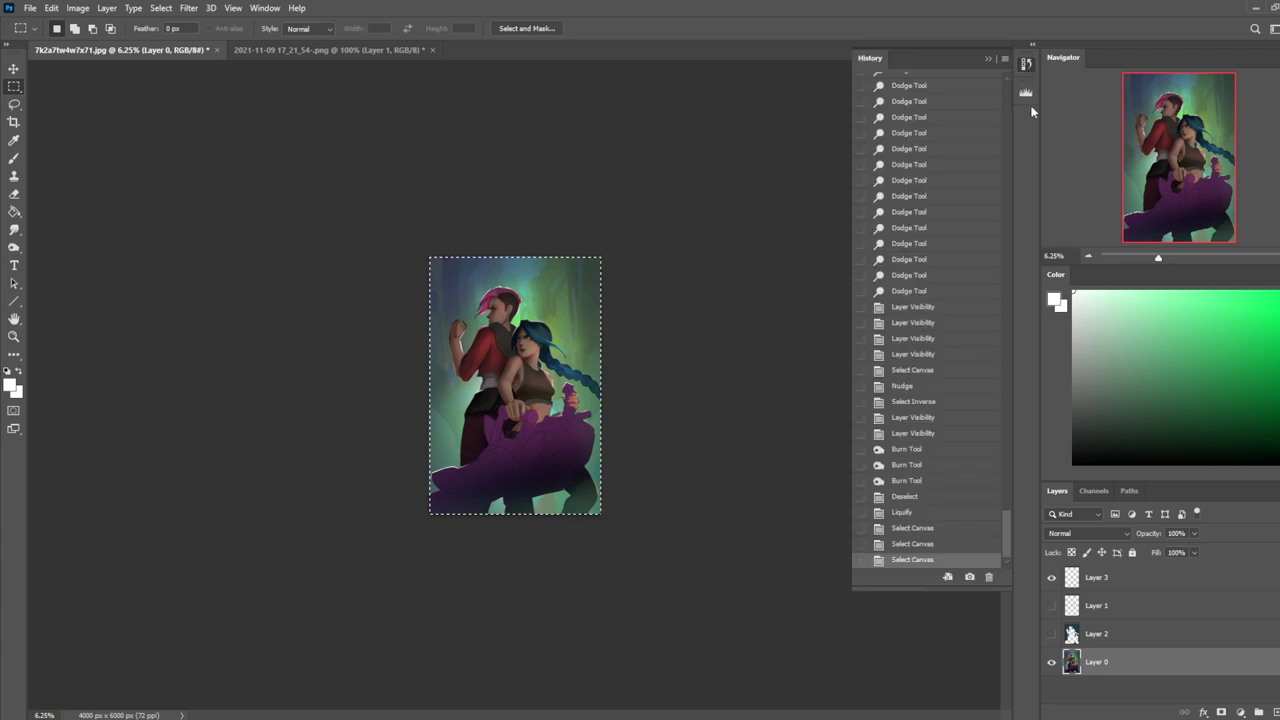
left_click(912, 484)
left_click(917, 497)
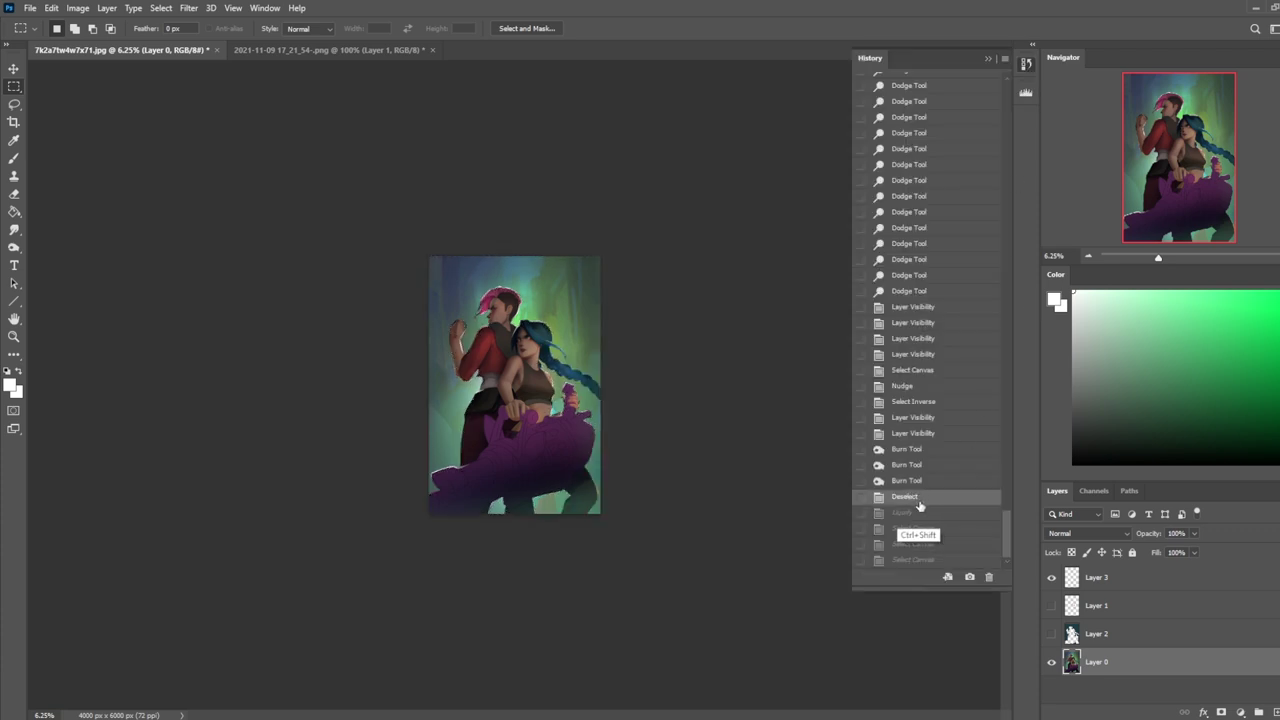
left_click(990, 58)
key("z")
key("ctrl+shift+alt+e")
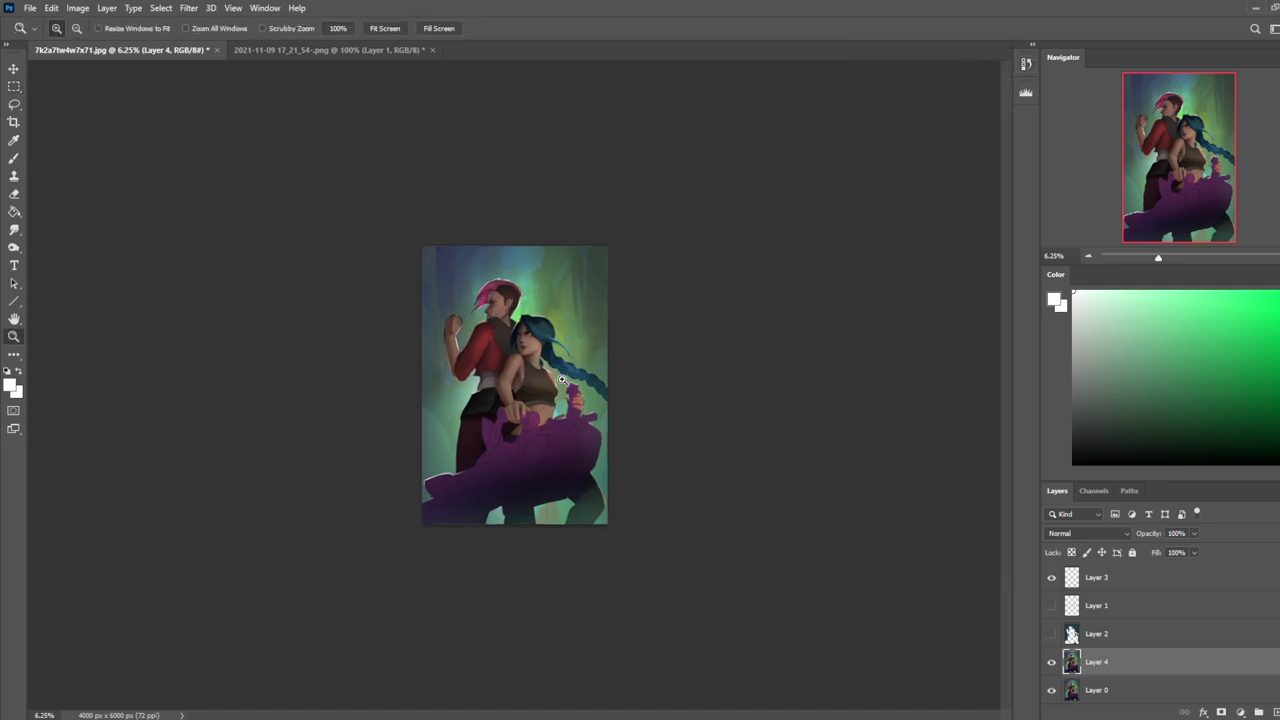
Step: Zoom in on the faces and set the Eraser to 100% opacity
left_click(562, 380)
scroll(657, 509, "up", 2)
key("e")
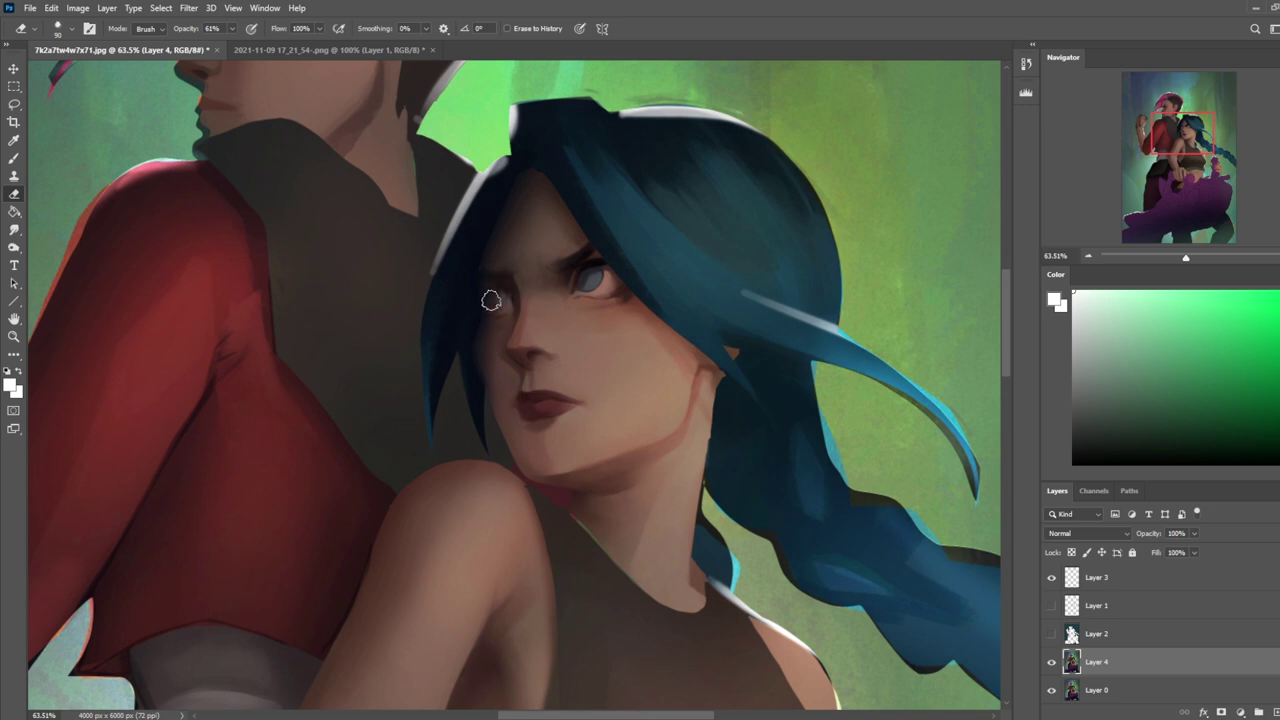
left_click(231, 28)
left_click_drag(233, 46, 433, 291)
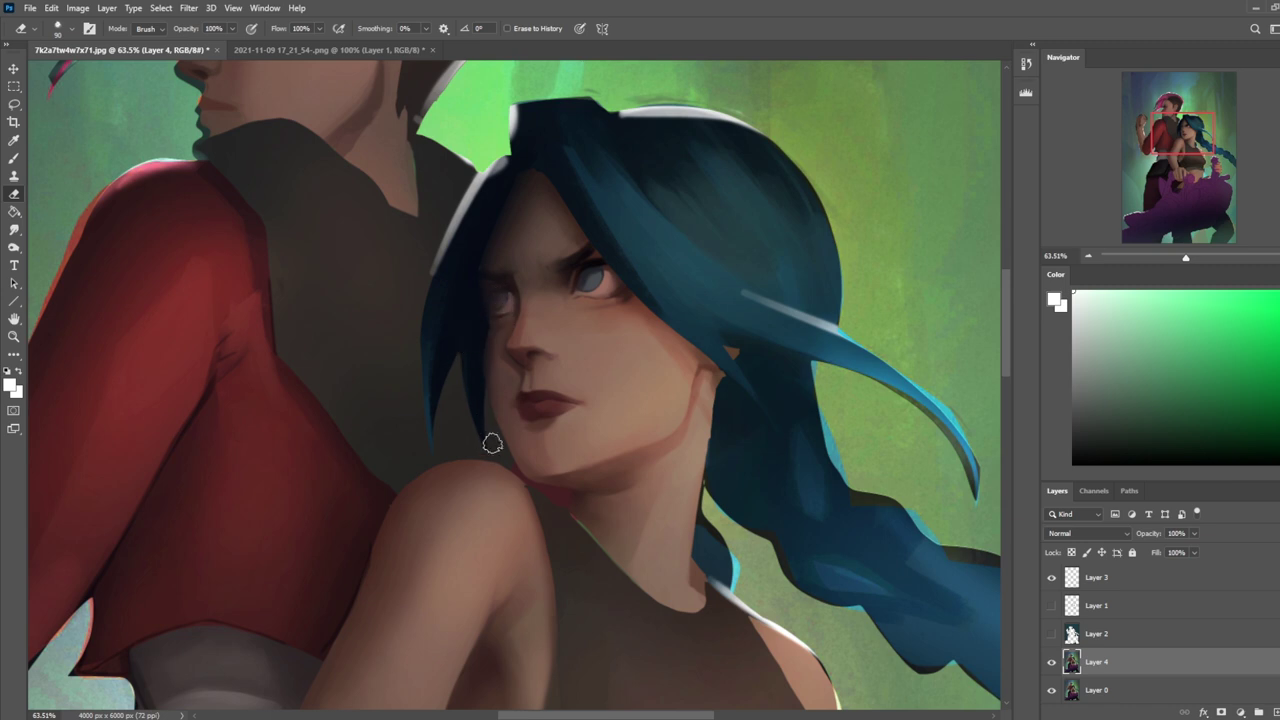
Step: Toggle Layer 4's visibility repeatedly to compare the erased nose area
left_click(1051, 663)
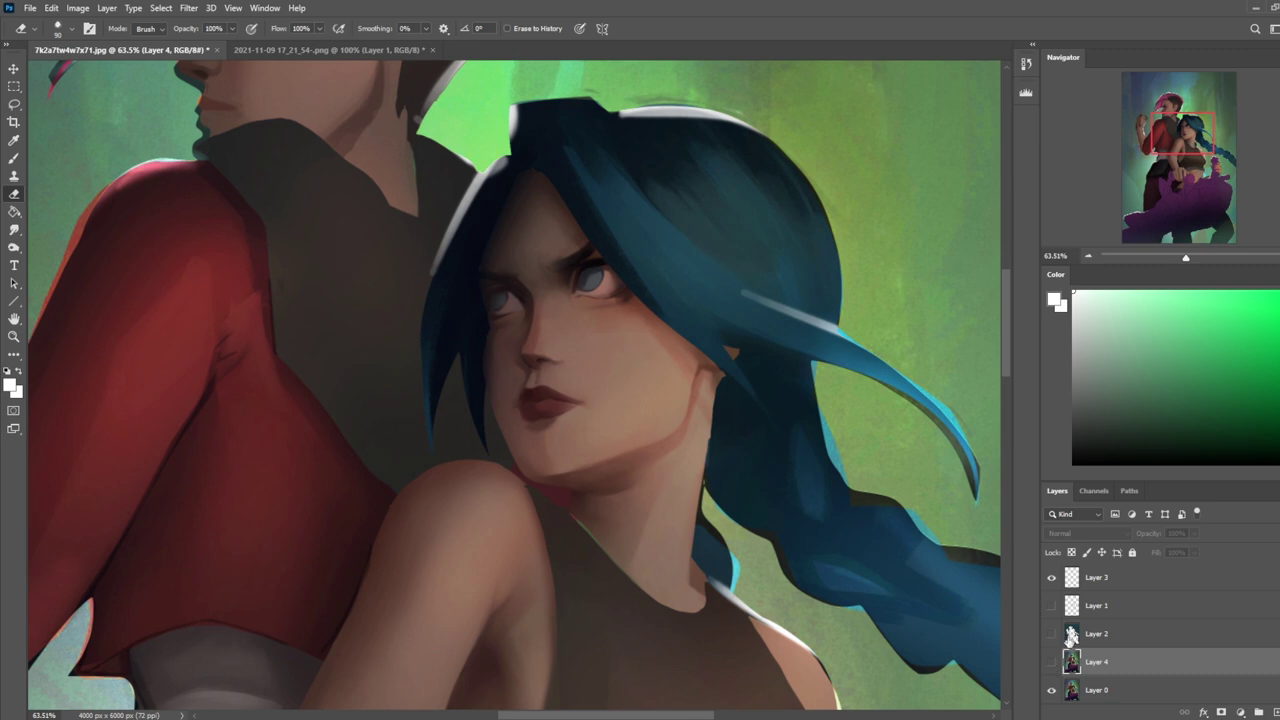
left_click(1051, 663)
left_click(1050, 666)
left_click(1051, 665)
left_click(1051, 665)
left_click(1051, 665)
left_click(1051, 665)
left_click(1053, 665)
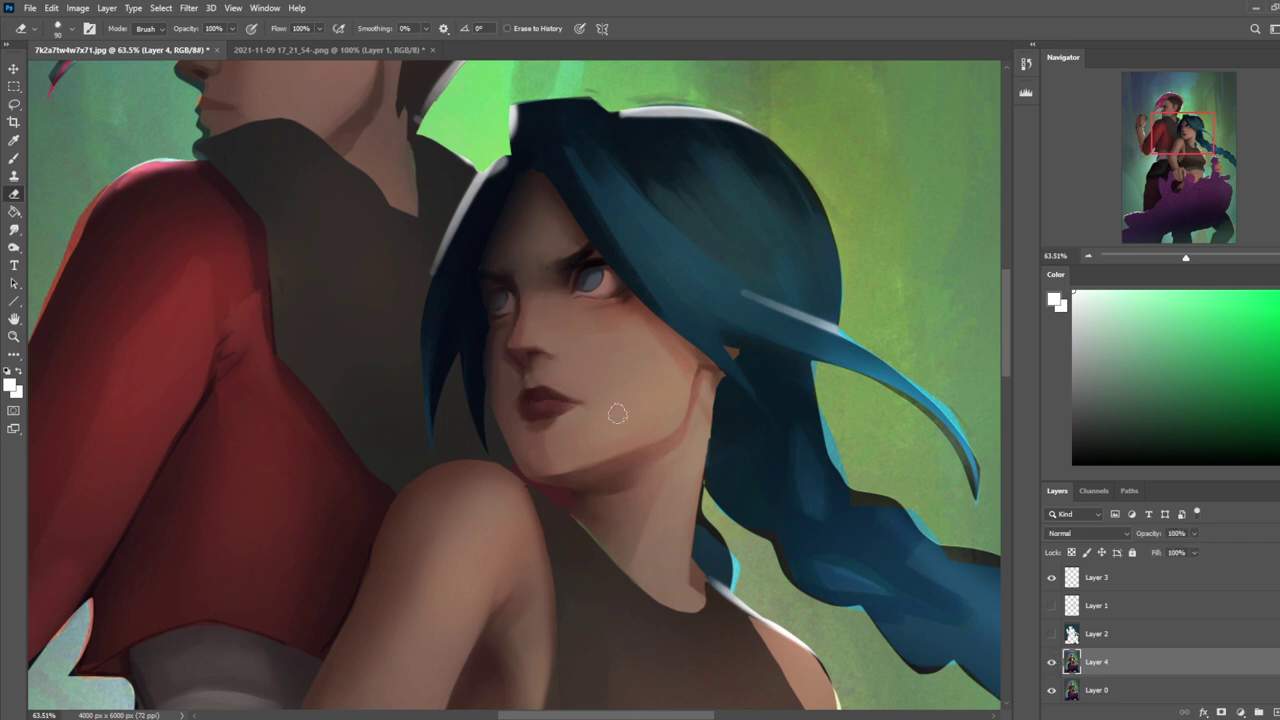
scroll(640, 470, "down", 3)
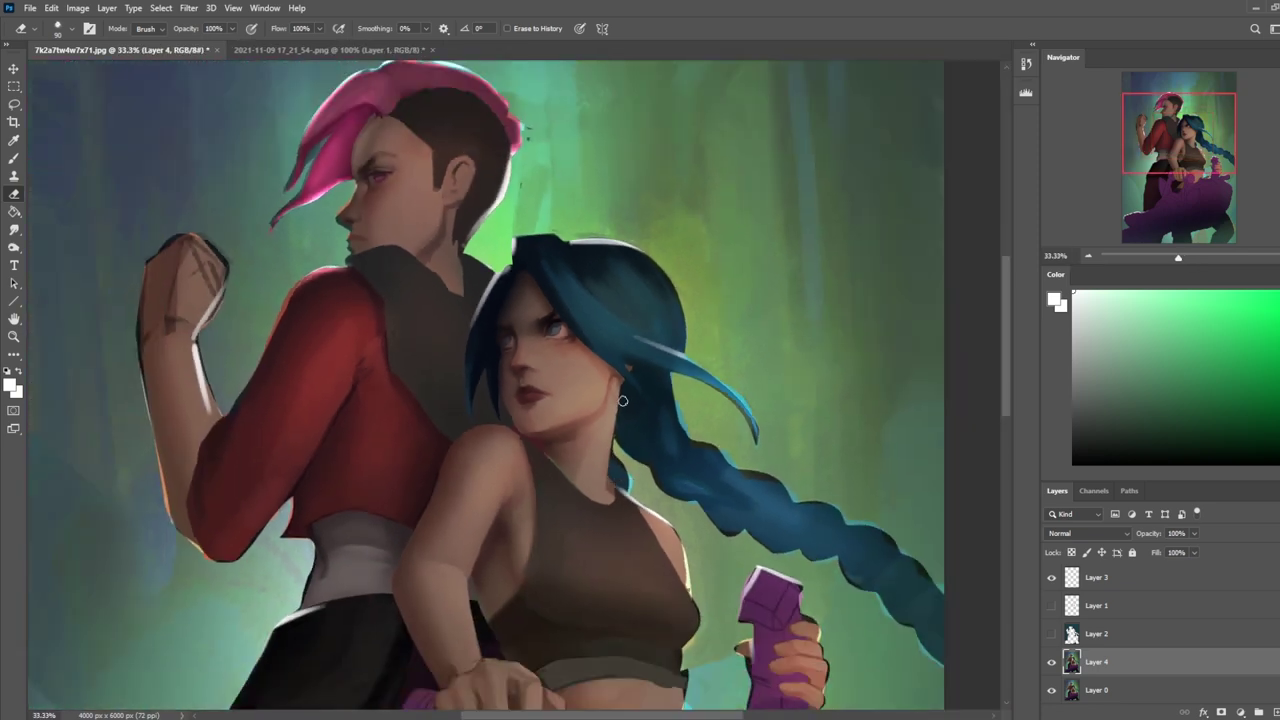
right_click(1093, 668)
Step: Merge Layer 4 into Layer 0, then sample lip, skin and eye colours for face touch-ups
left_click(1110, 522)
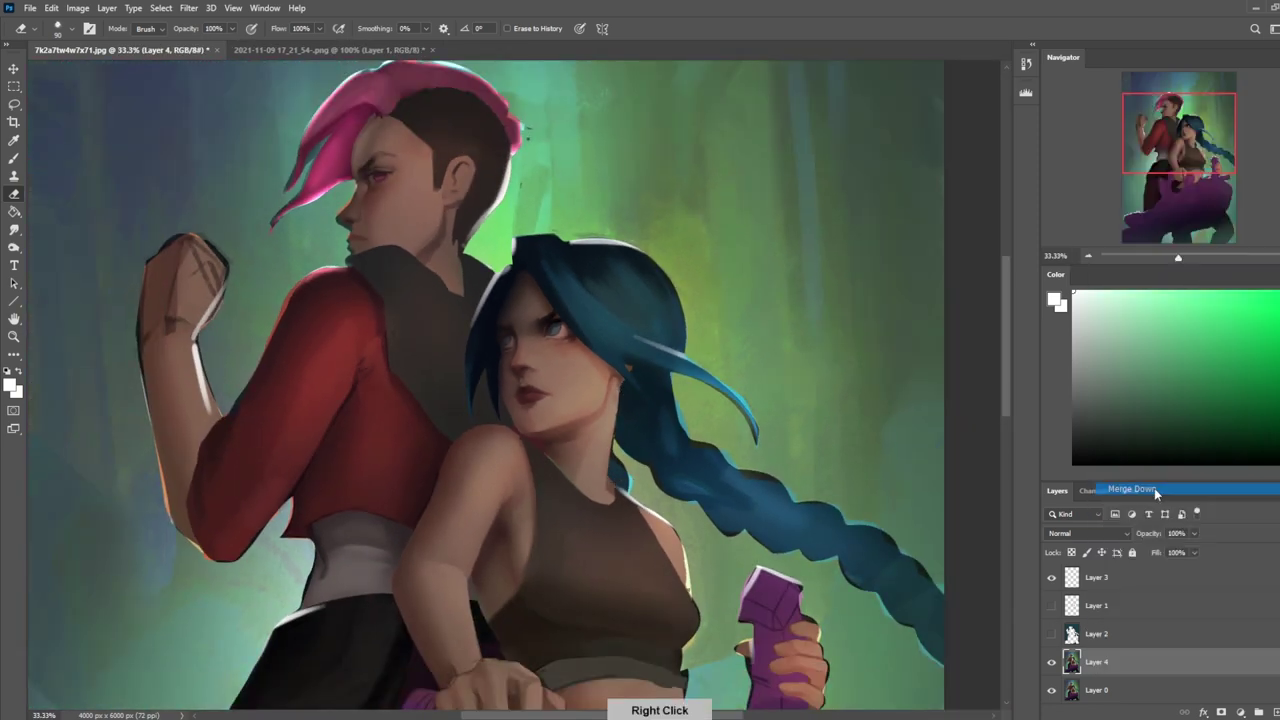
key("b")
left_click(526, 390, "alt")
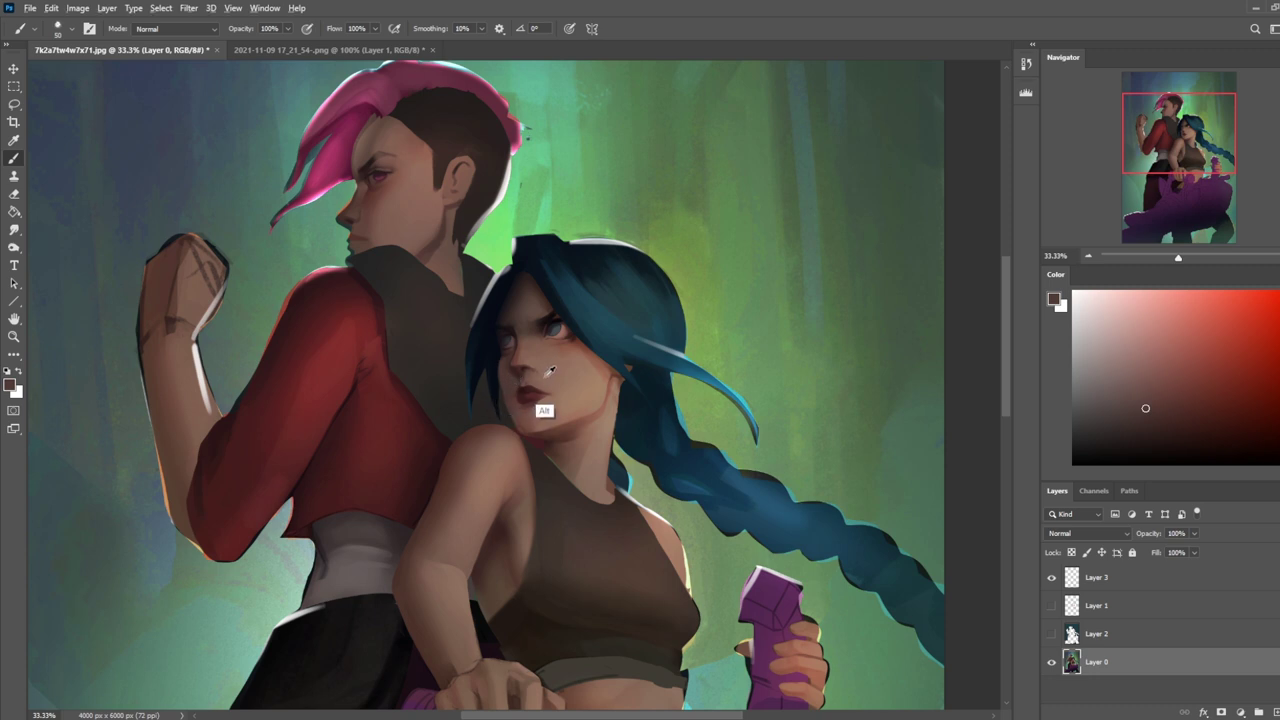
left_click(503, 374, "alt")
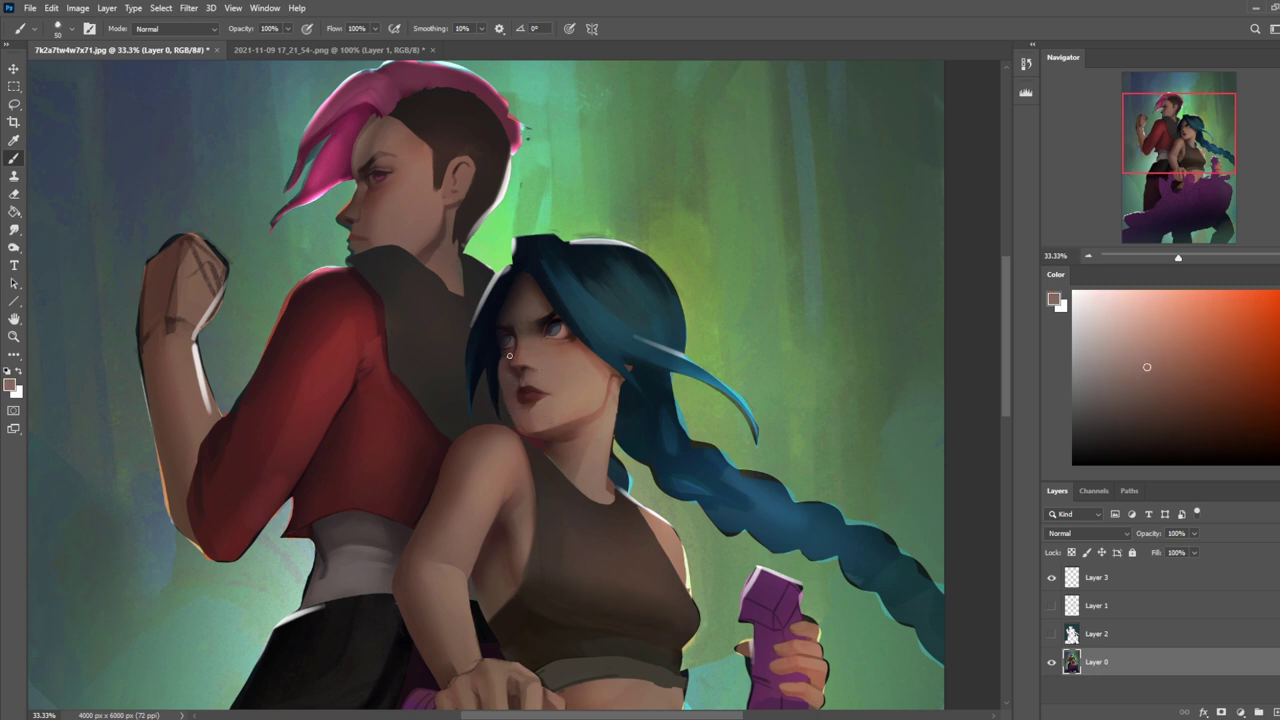
left_click(504, 376, "alt")
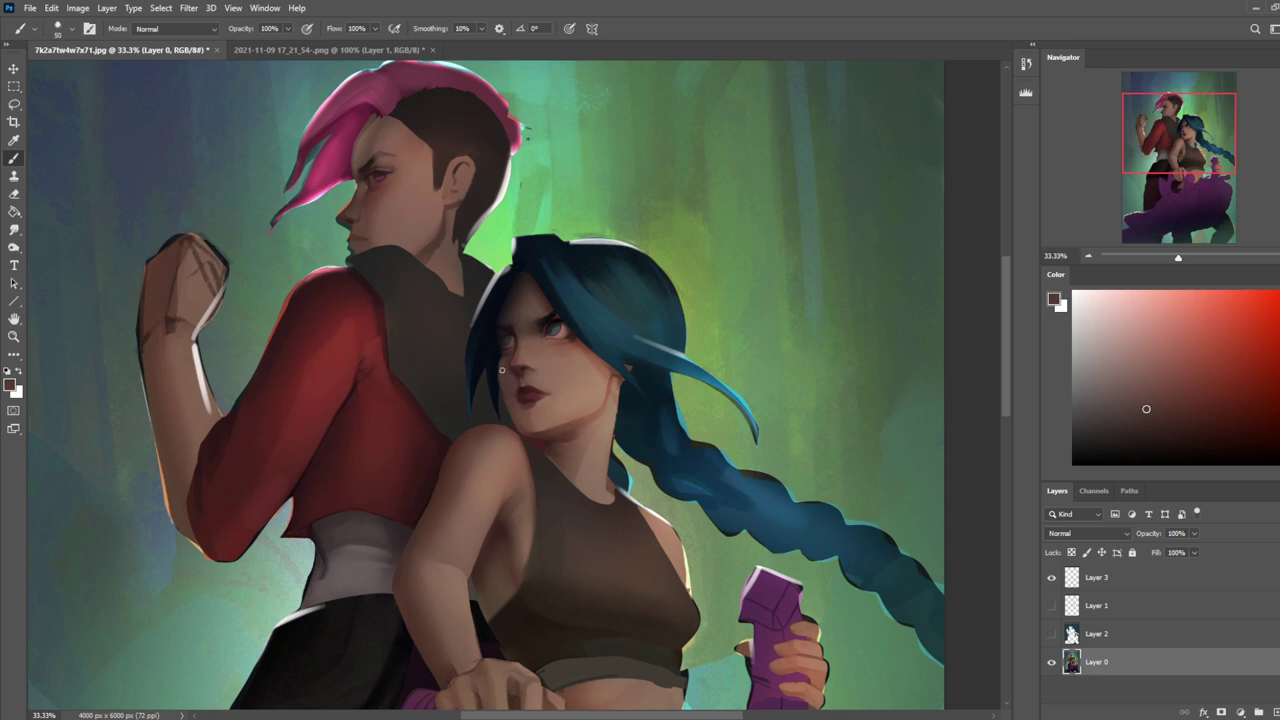
left_click(505, 335, "alt")
left_click(504, 330, "alt")
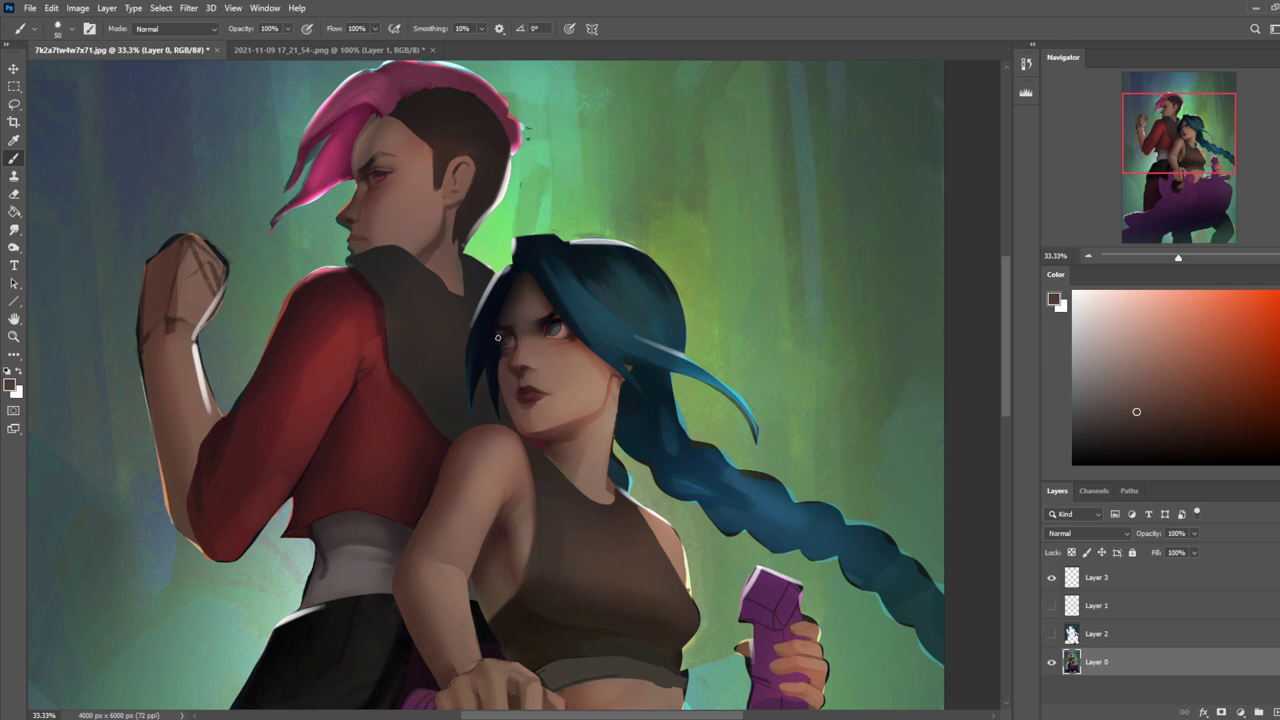
left_click(519, 337, "alt")
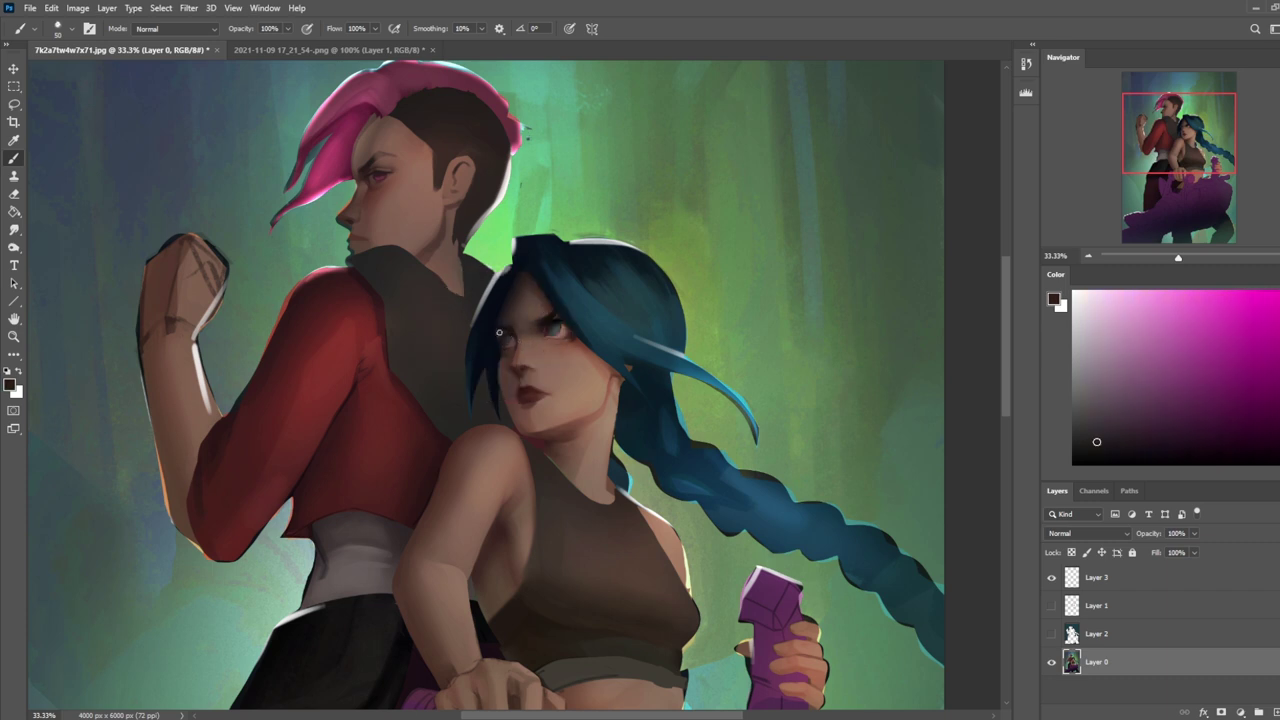
left_click(516, 300, "alt")
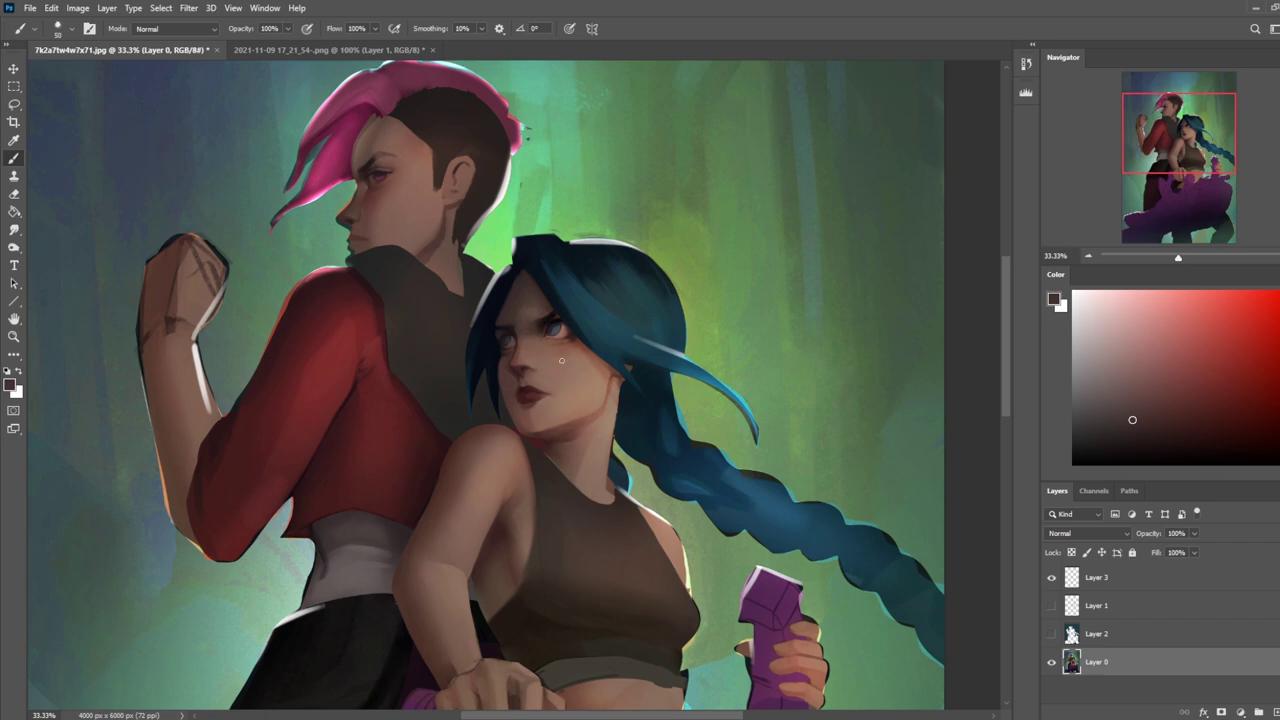
key("ctrl+minus")
key("ctrl+minus")
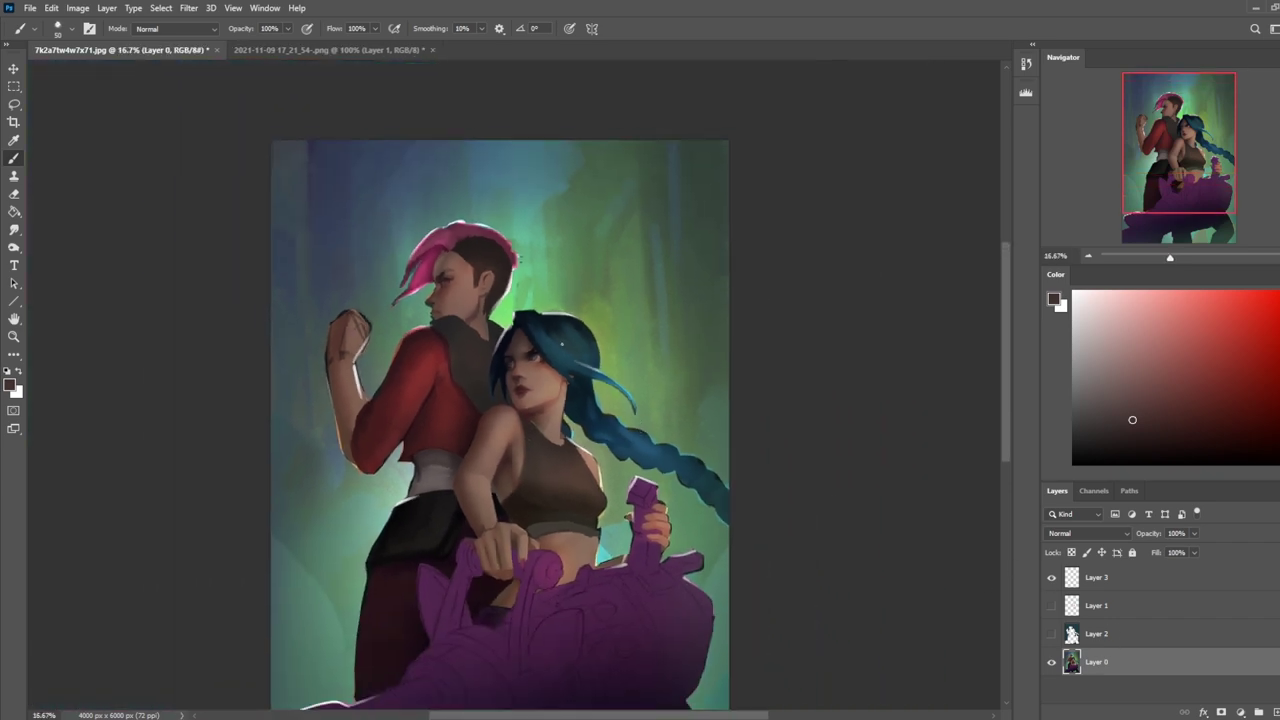
left_click(188, 8)
Step: Reopen Liquify, zoom in, and try a cheek warp at brush 125, then undo it
left_click(226, 140)
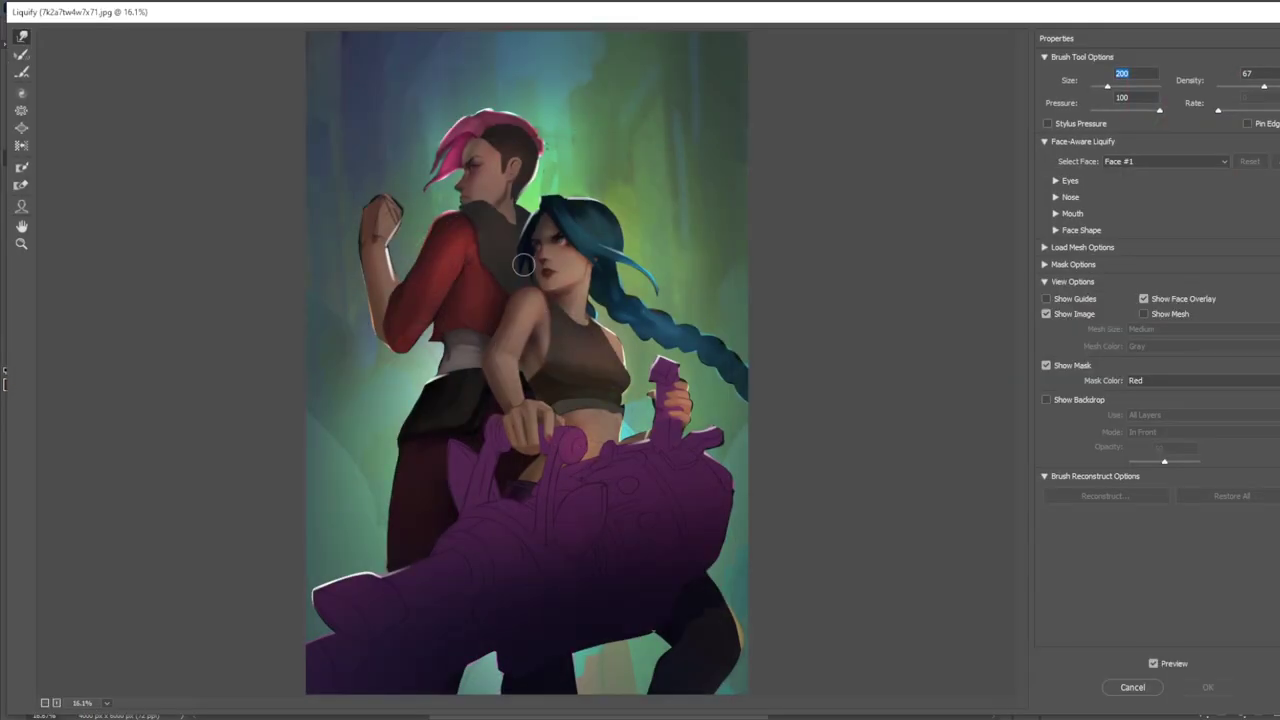
scroll(571, 232, "up", 5)
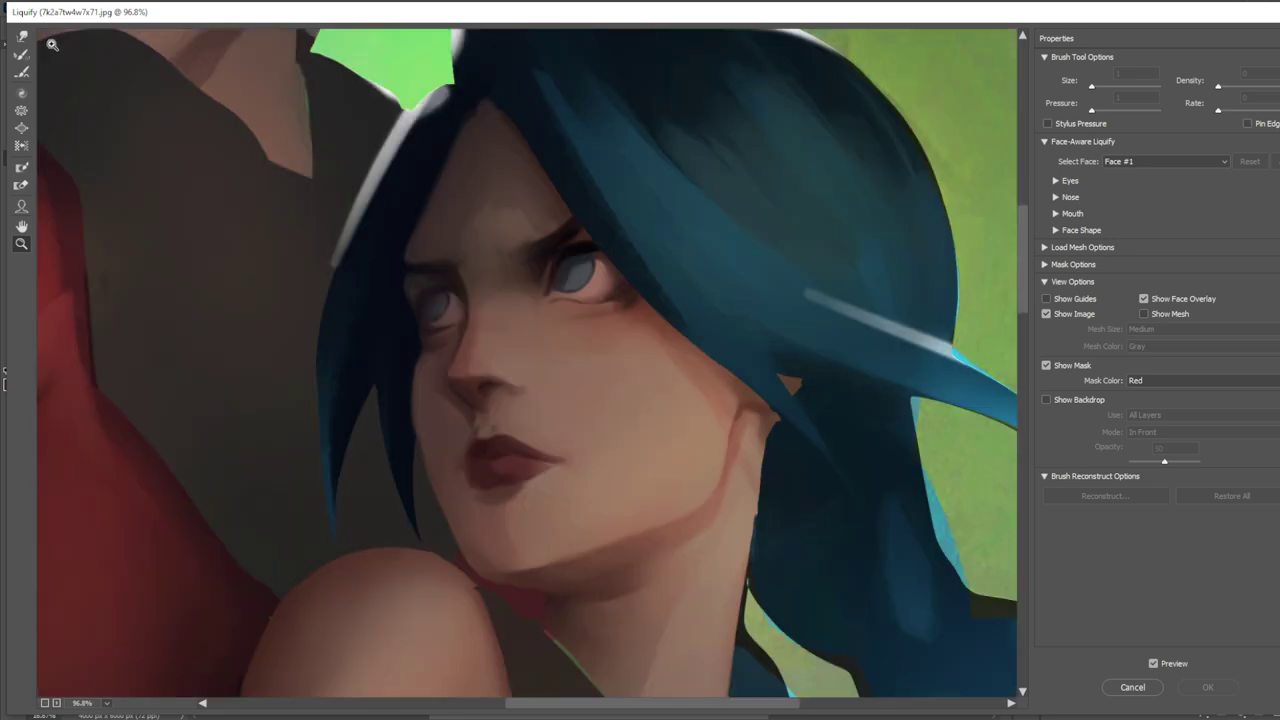
key("bracketleft")
key("bracketleft")
key("bracketleft")
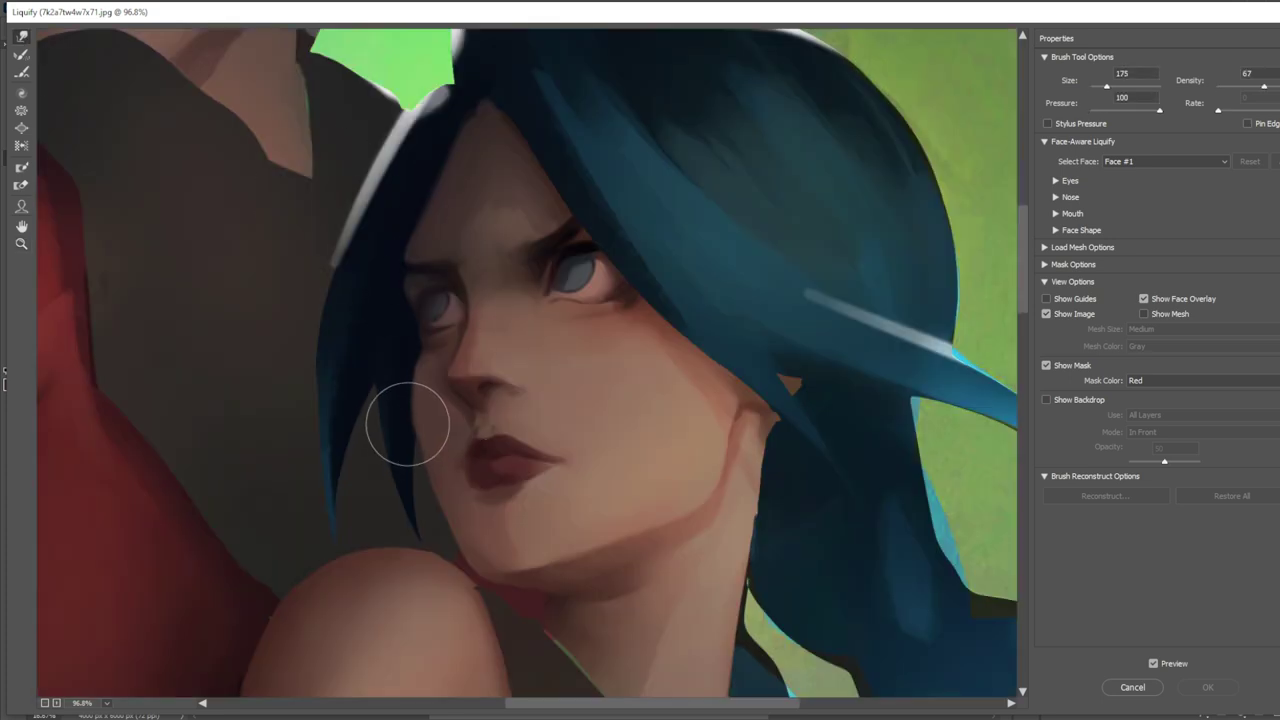
mouse_move(414, 420)
left_mouse_down()
mouse_move(431, 500)
mouse_move(423, 437)
mouse_move(430, 445)
left_mouse_up()
key("bracketleft")
key("ctrl+z")
key("ctrl+z")
key("ctrl+z")
key("ctrl+z")
key("ctrl+z")
Step: Set brush density to 31 and push the hair strand beside the cheek downward
left_click_drag(1264, 86, 1239, 86)
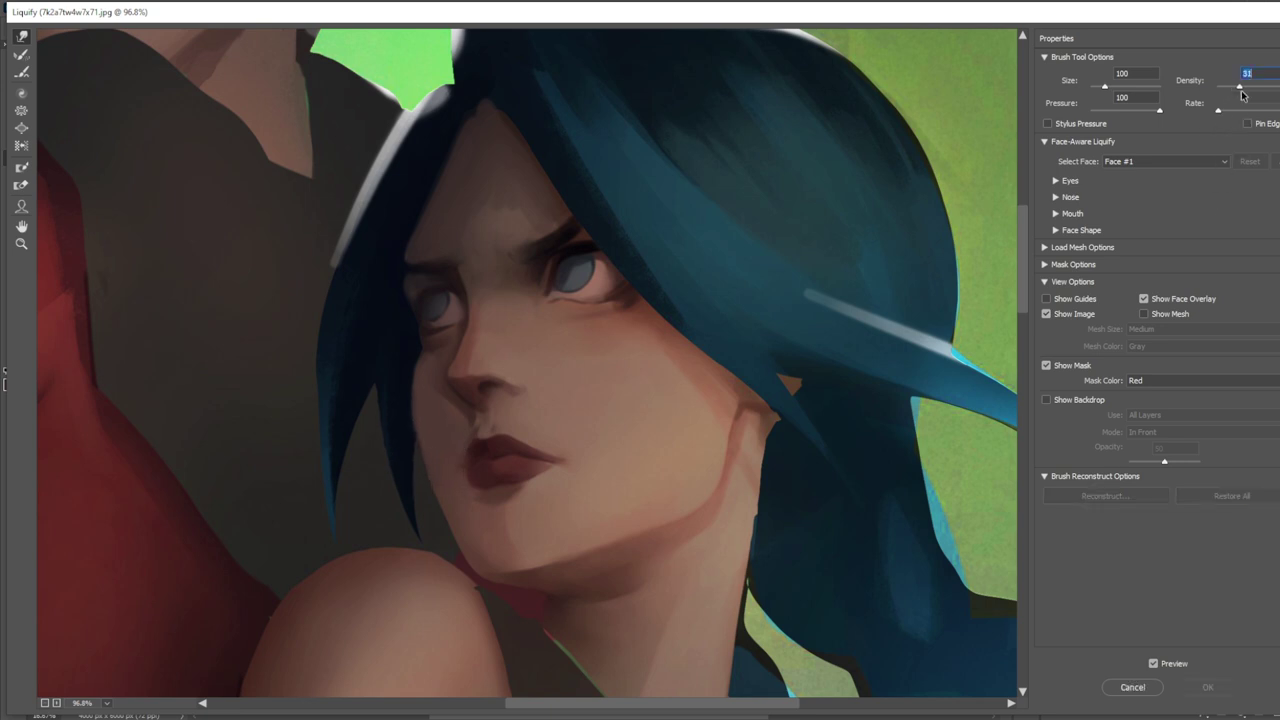
left_click_drag(408, 428, 431, 478)
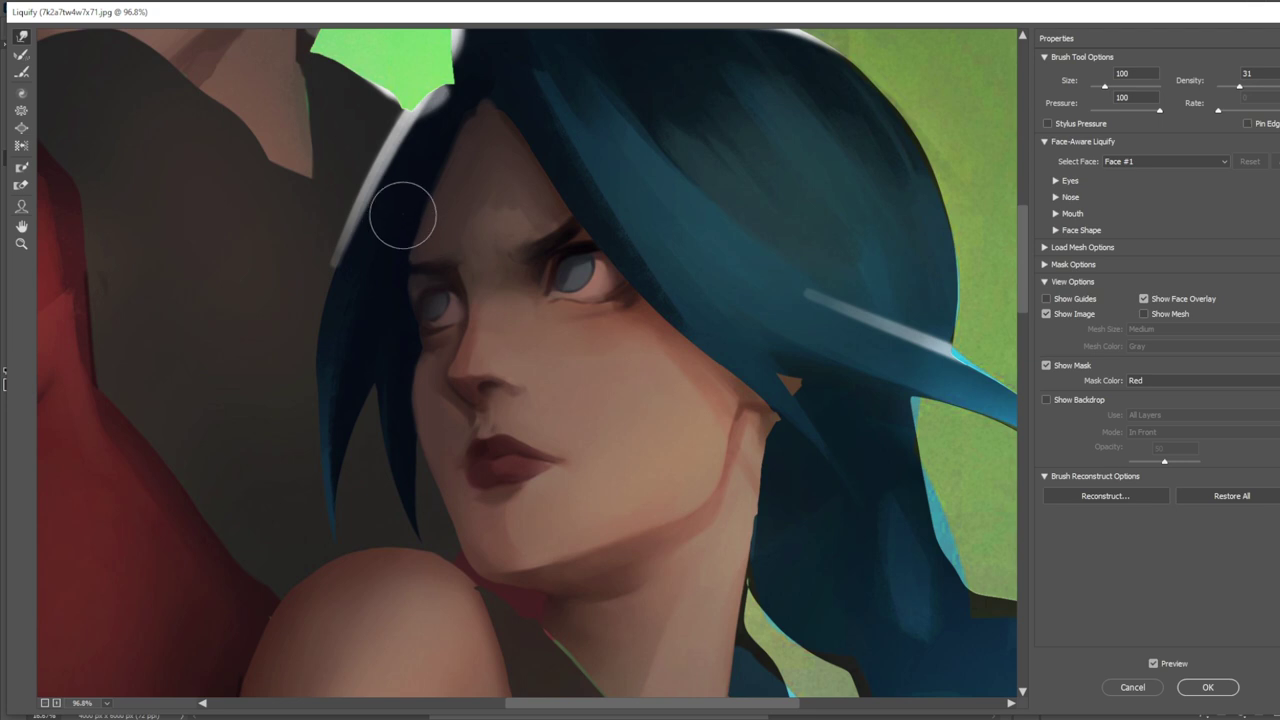
key("bracketleft")
key("bracketleft")
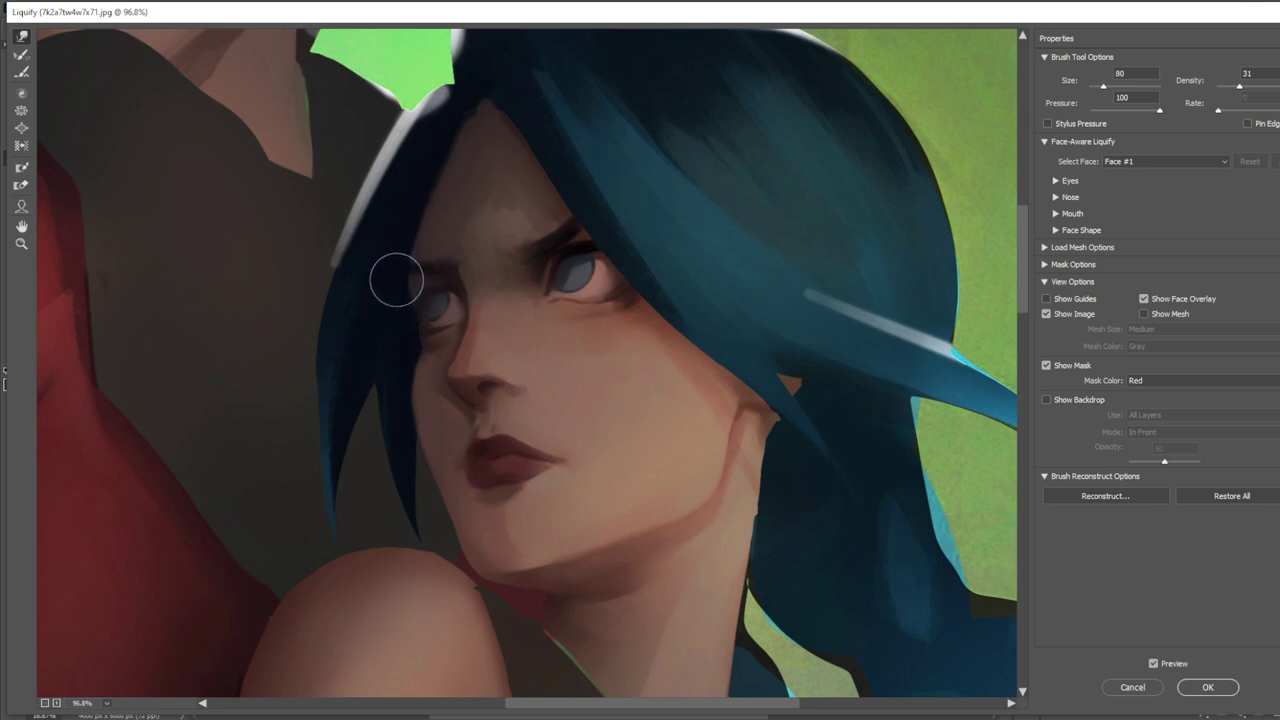
key("bracketright")
key("bracketright")
key("bracketright")
key("bracketright")
key("bracketright")
key("bracketright")
key("bracketright")
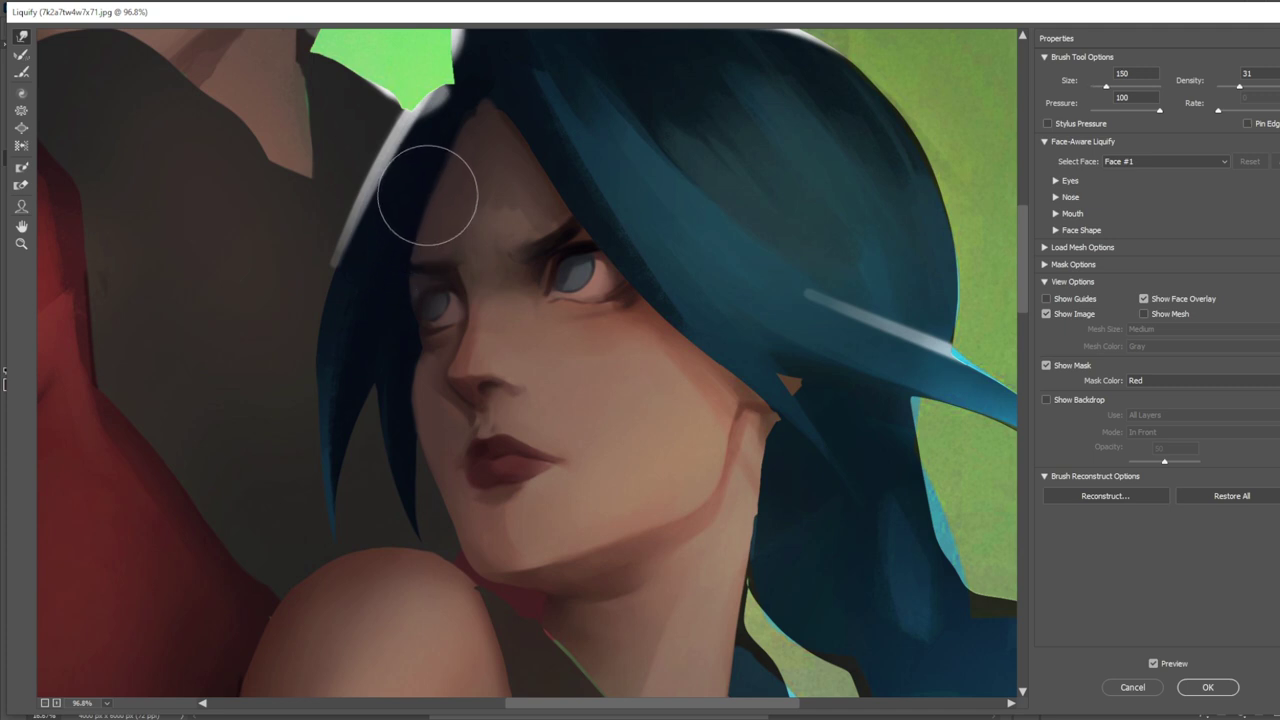
key("bracketleft")
key("bracketleft")
key("bracketleft")
key("bracketleft")
key("bracketleft")
key("bracketleft")
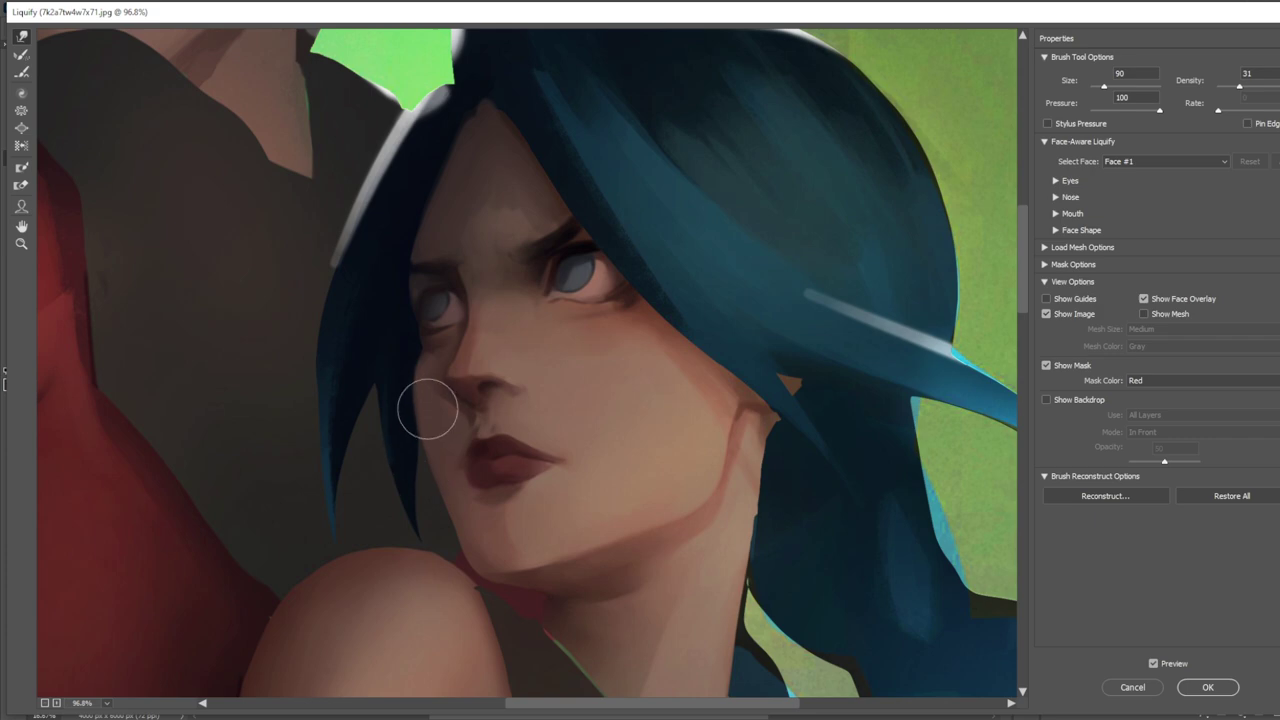
key("ctrl+0")
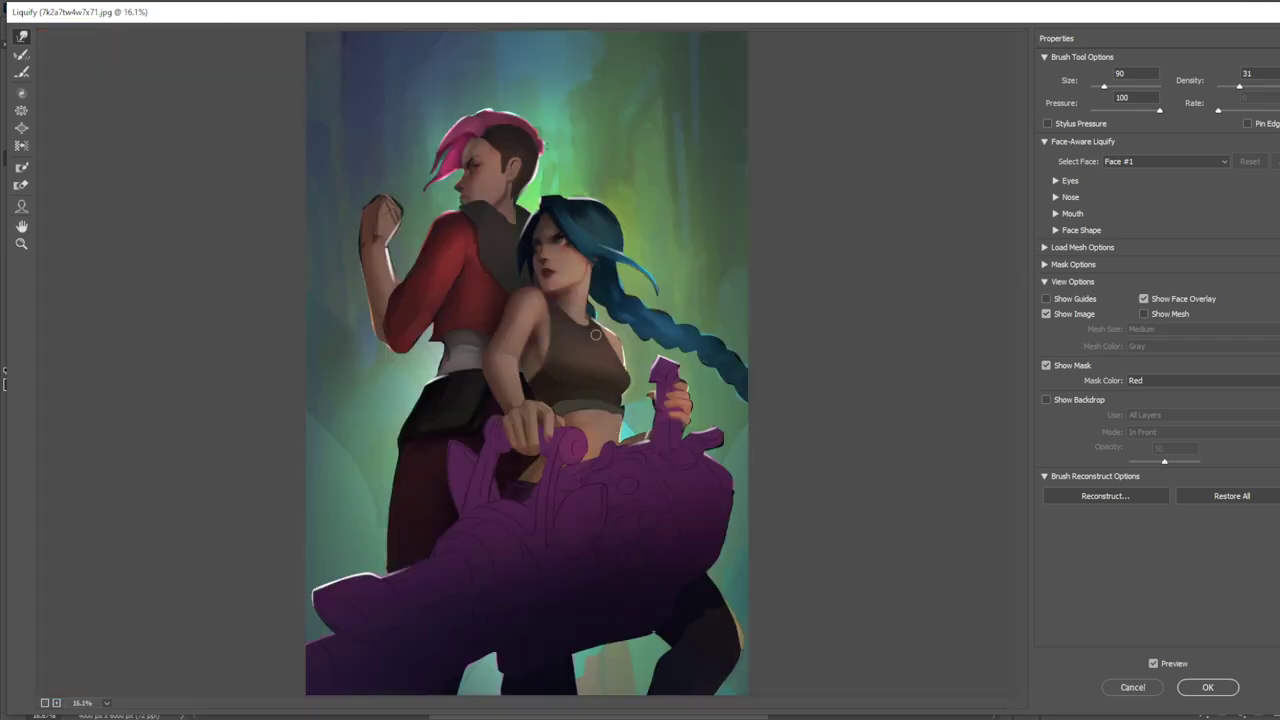
Step: Apply the Liquify warp to the painting, zoom in, and bring up the History panel
left_click(1212, 689)
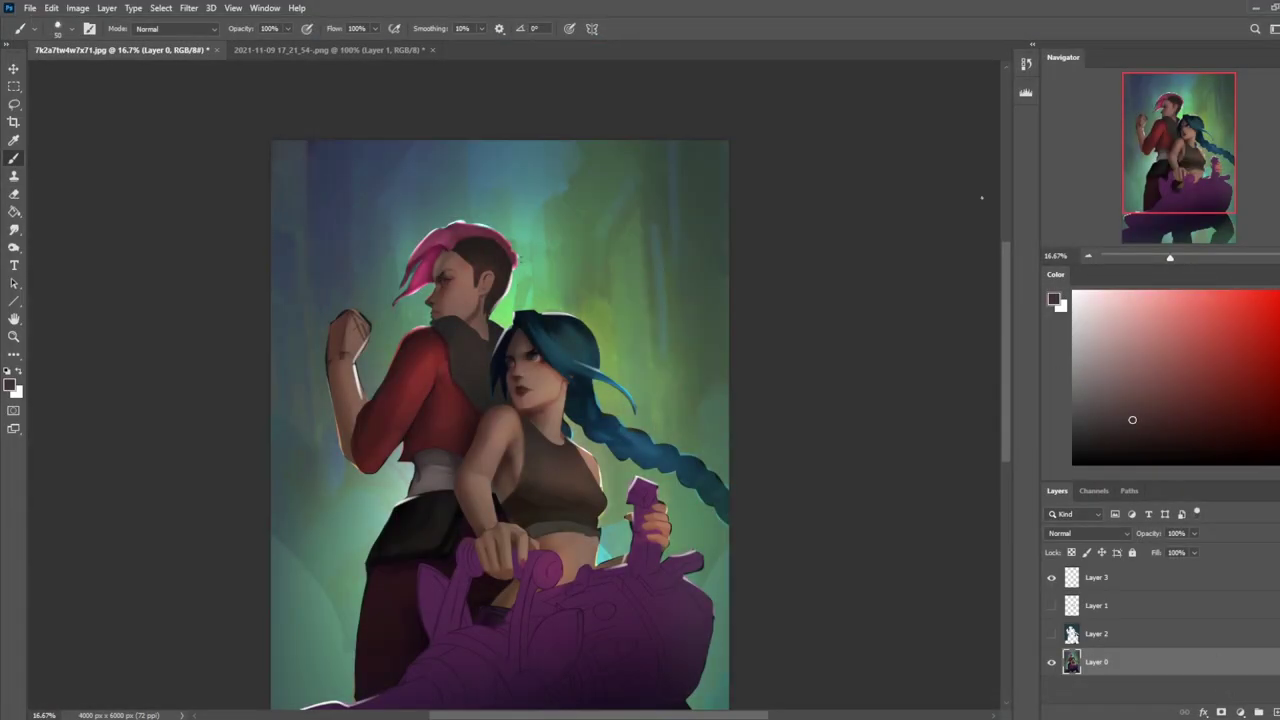
key("ctrl+plus")
key("ctrl+plus")
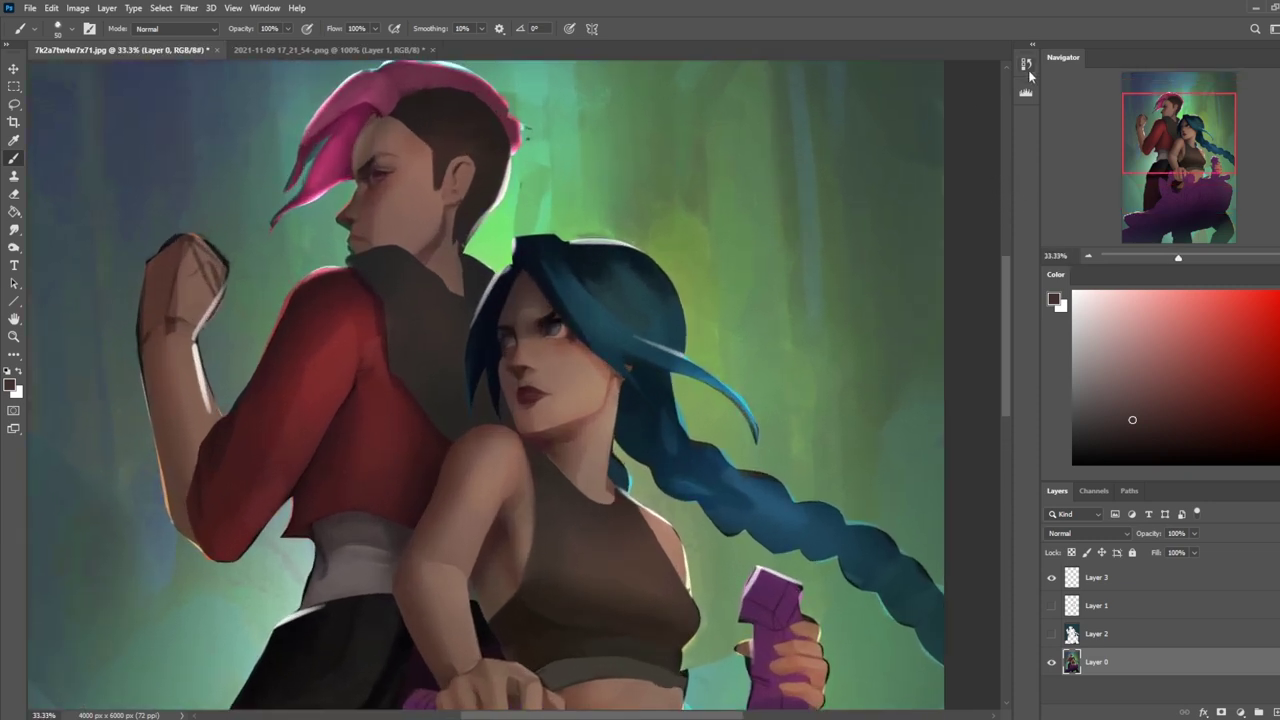
left_click(1026, 64)
scroll(897, 234, "up", 3)
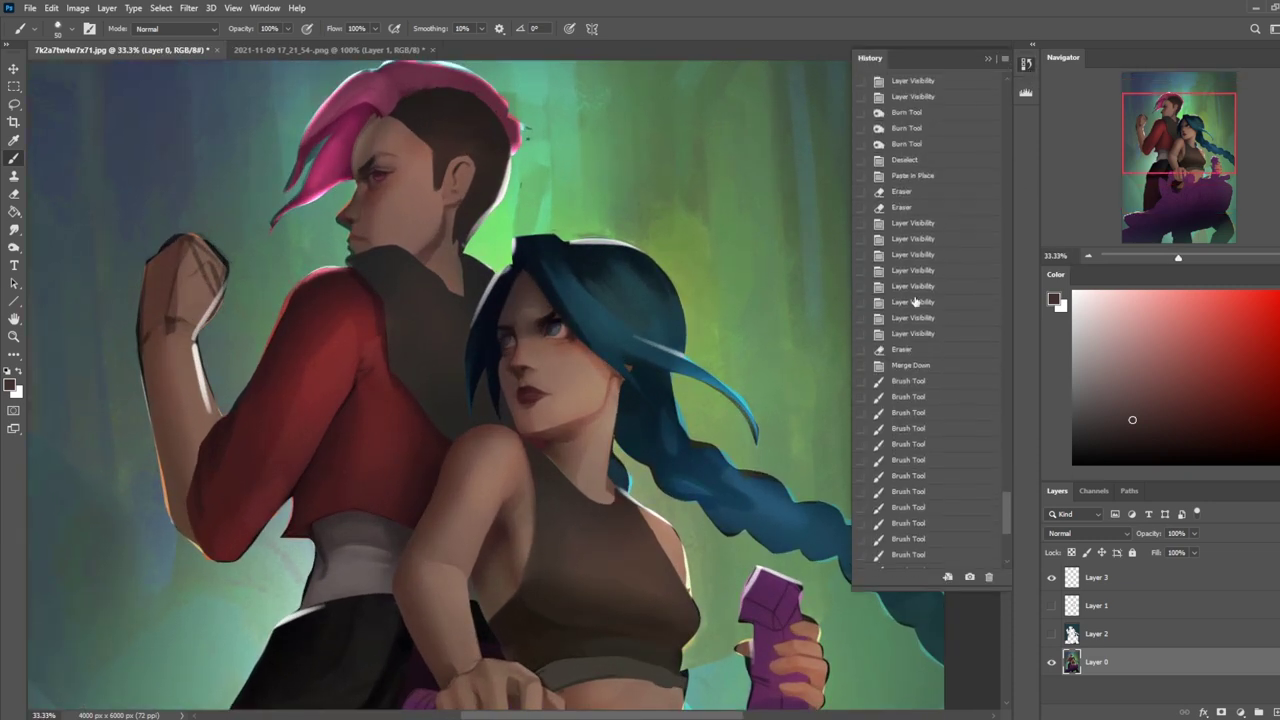
Step: Zoom into the 3D pose reference's face and torso, then return to the painting's JPG tab
left_click(351, 50)
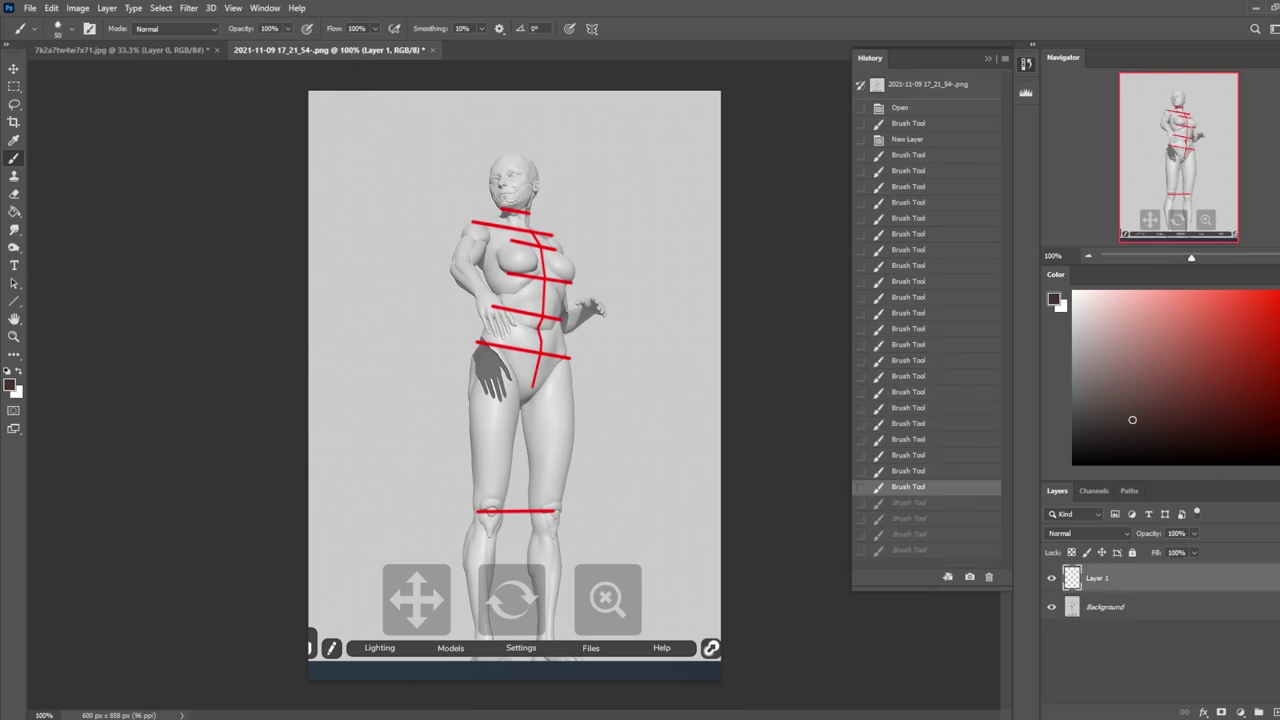
key("z")
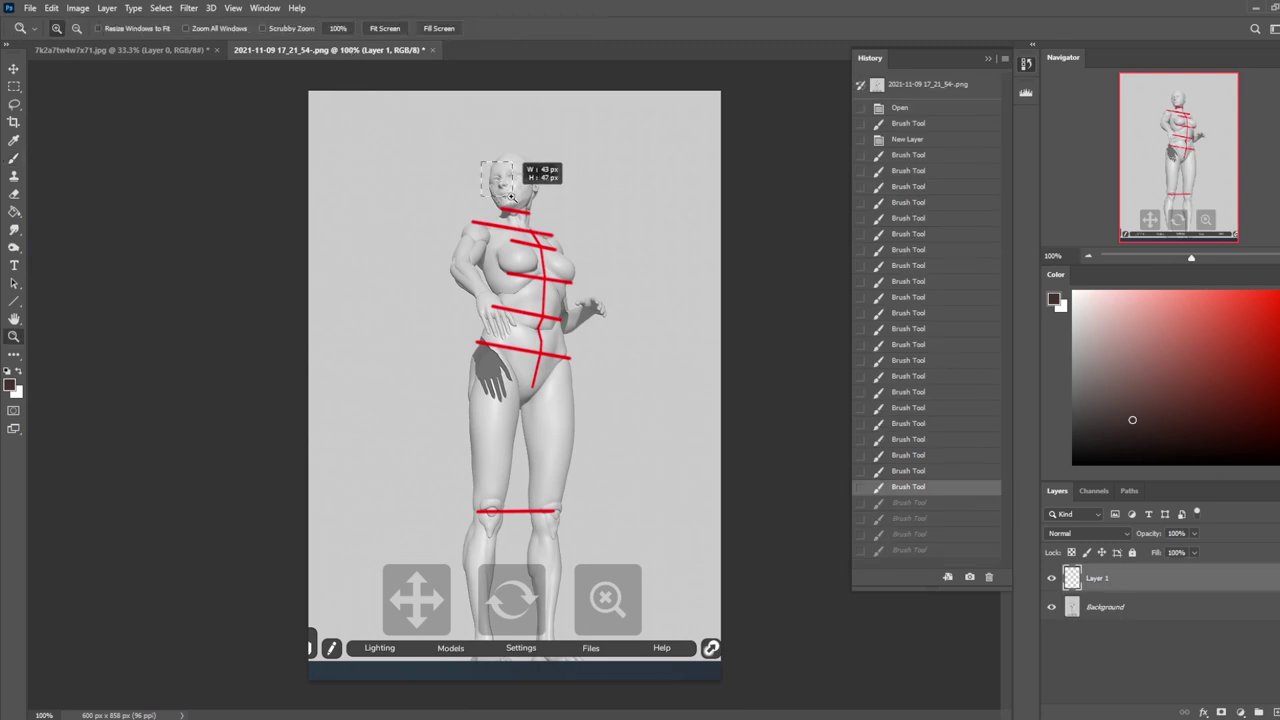
left_click_drag(522, 170, 531, 222)
scroll(630, 327, "down", 5)
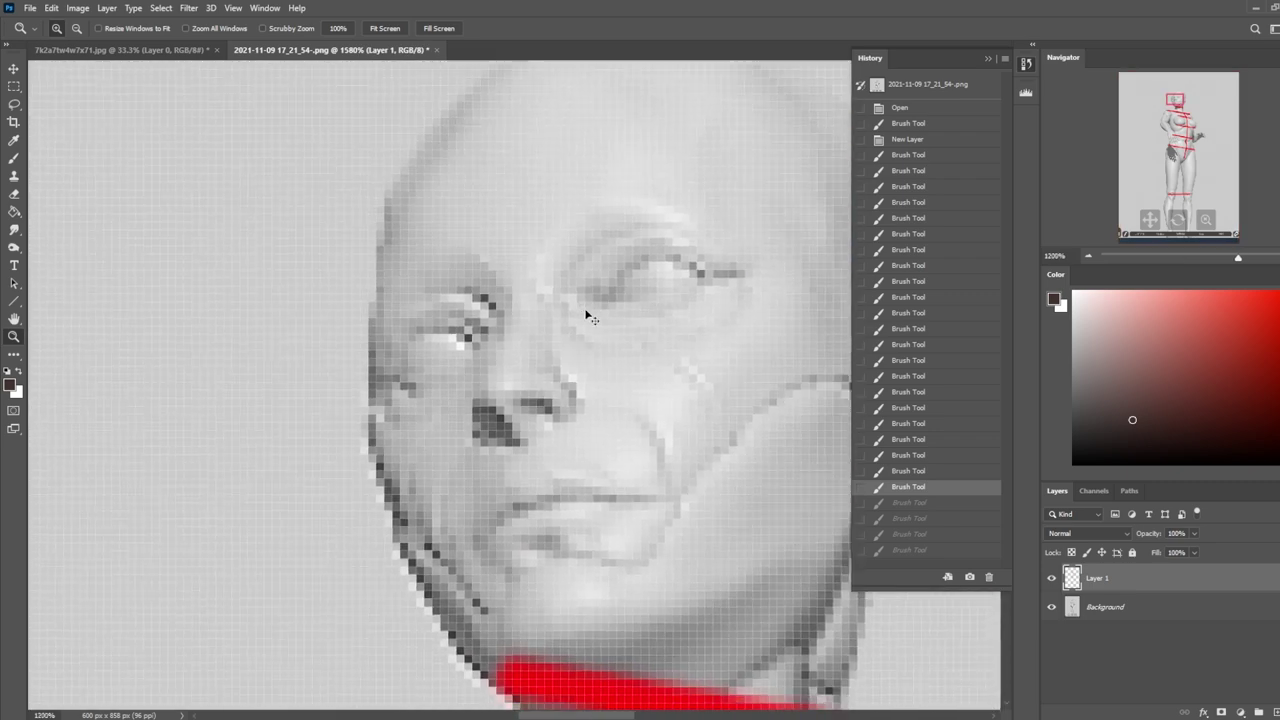
scroll(642, 367, "down", 3)
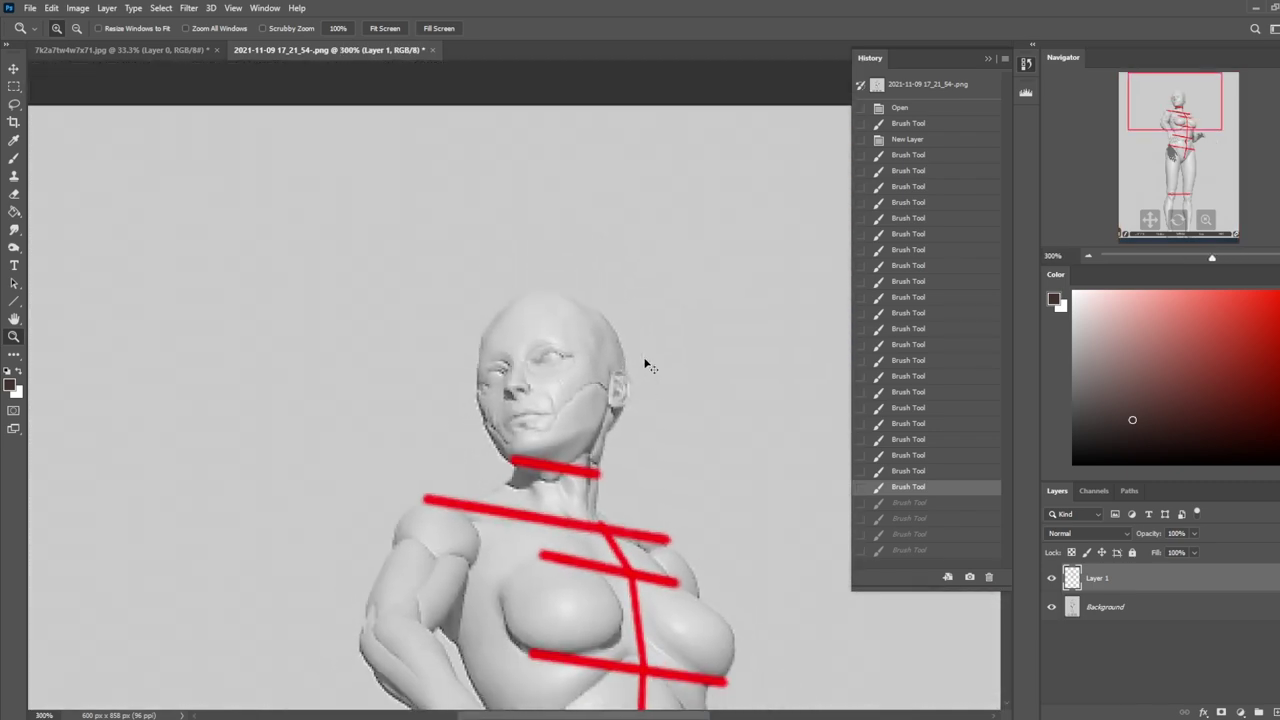
left_click_drag(636, 466, 643, 425)
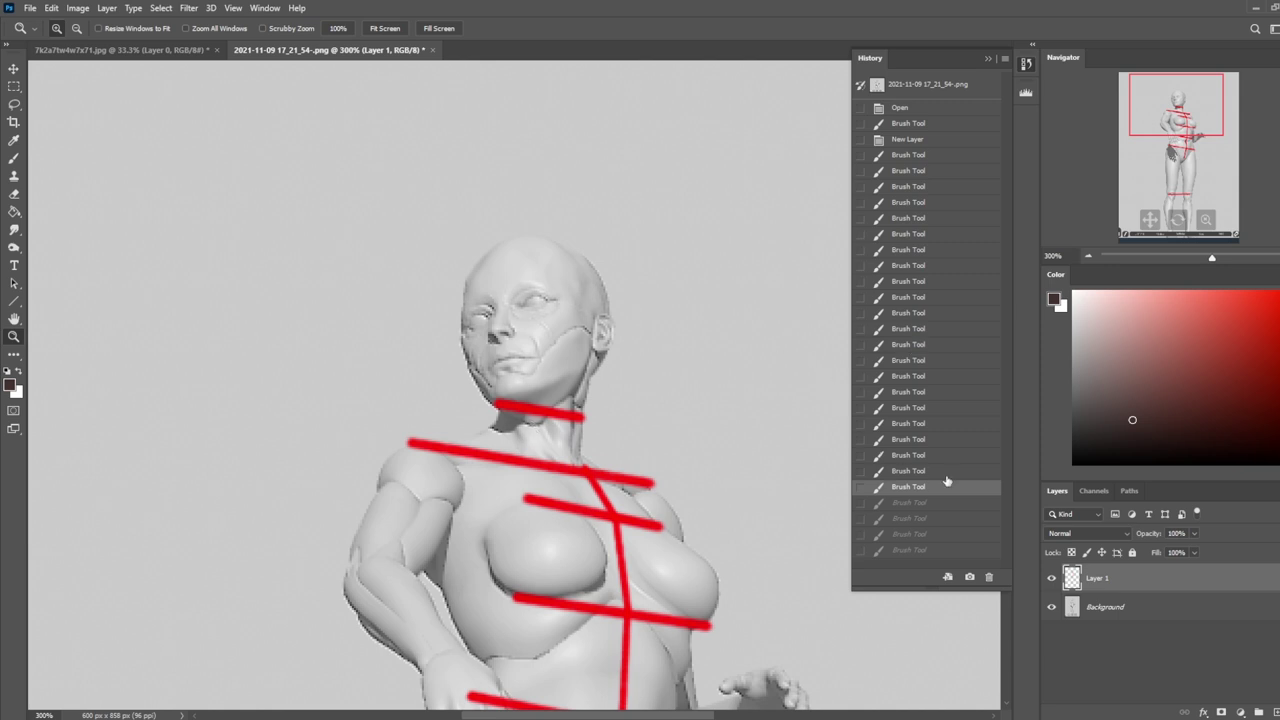
scroll(955, 473, "down", 2)
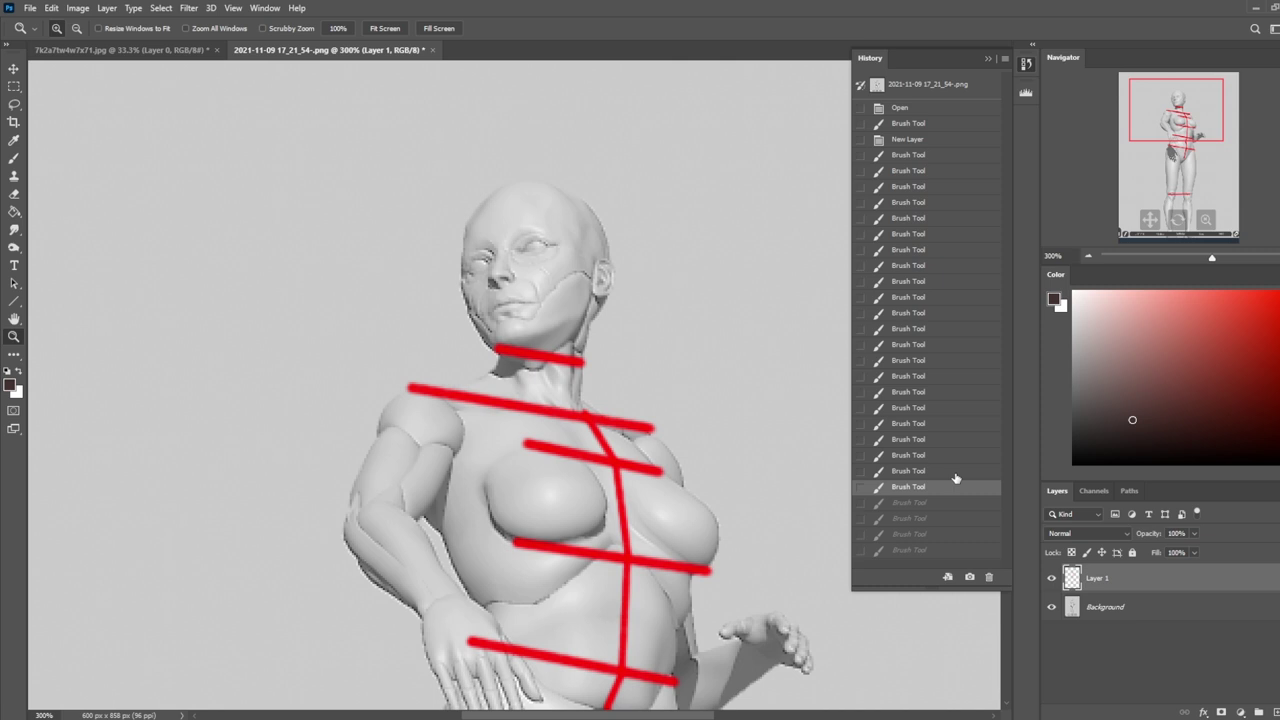
scroll(960, 455, "down", 3)
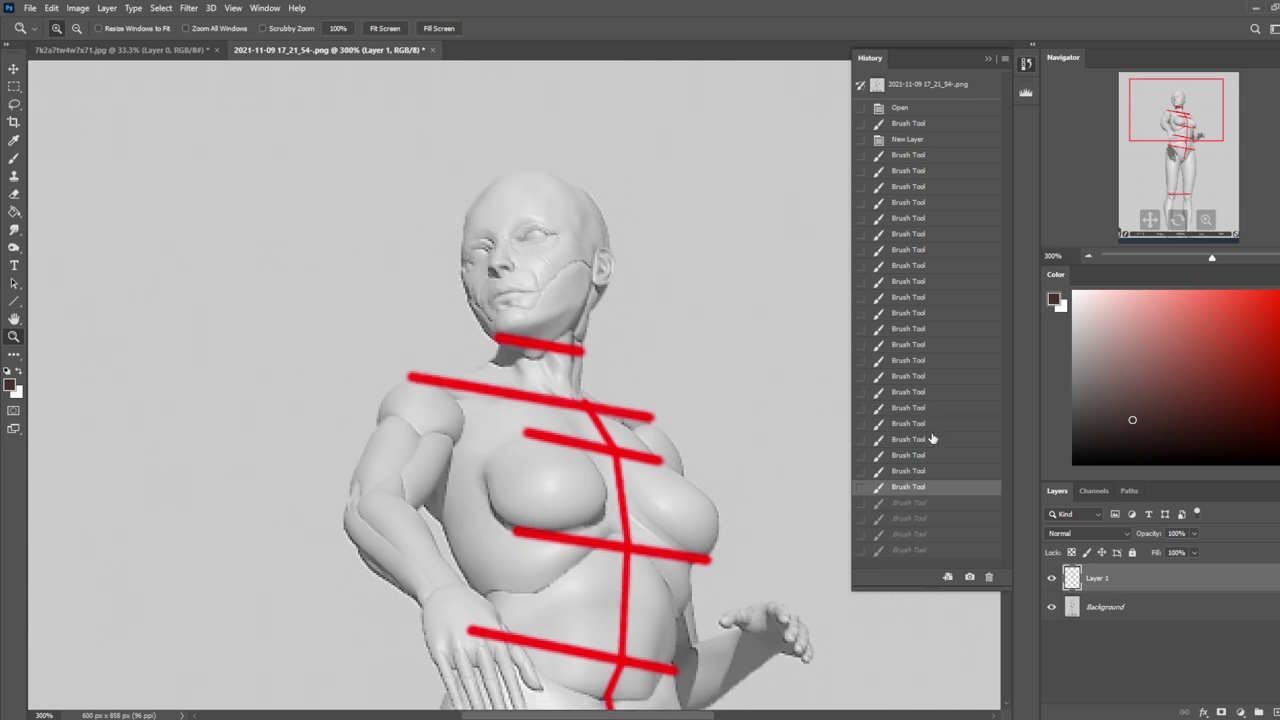
left_click(168, 50)
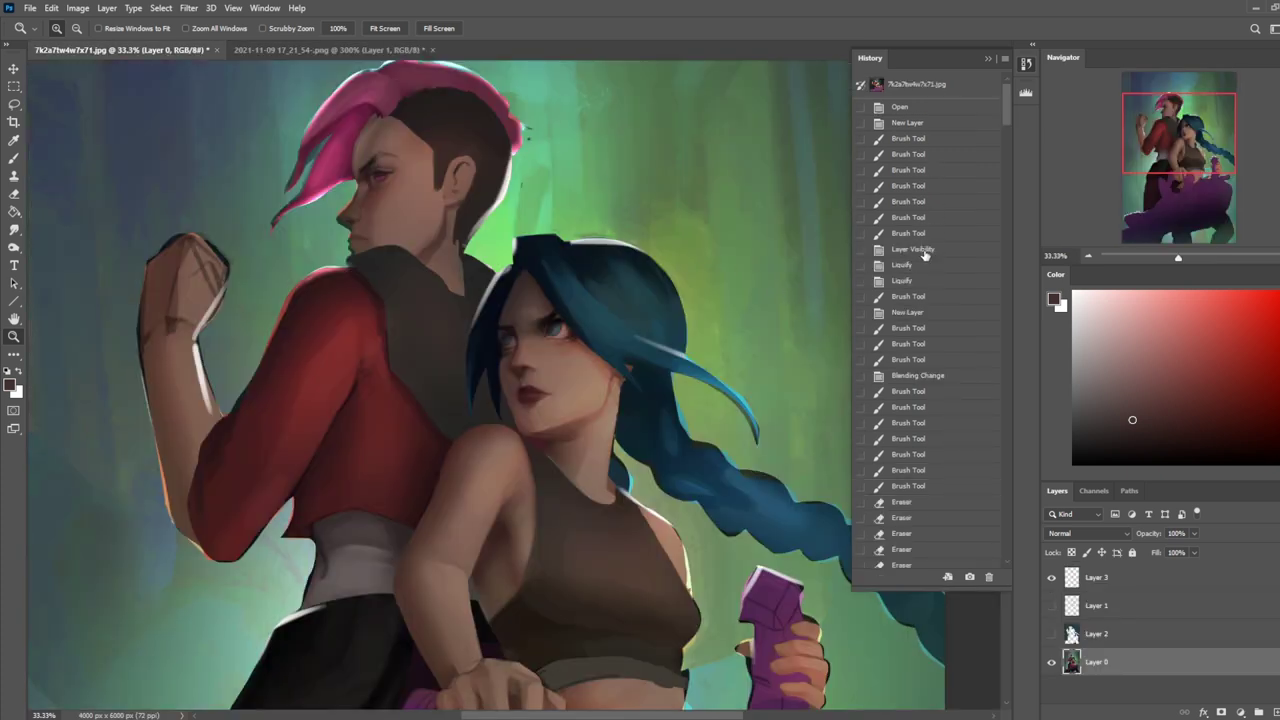
Step: Step through earlier History states, including layer visibility and nudge, to compare versions
left_click(903, 376)
left_click(905, 392)
scroll(976, 226, "down", 4)
mouse_move(1008, 121)
left_mouse_down()
mouse_move(1006, 517)
mouse_move(1008, 488)
left_mouse_up()
left_click(924, 300)
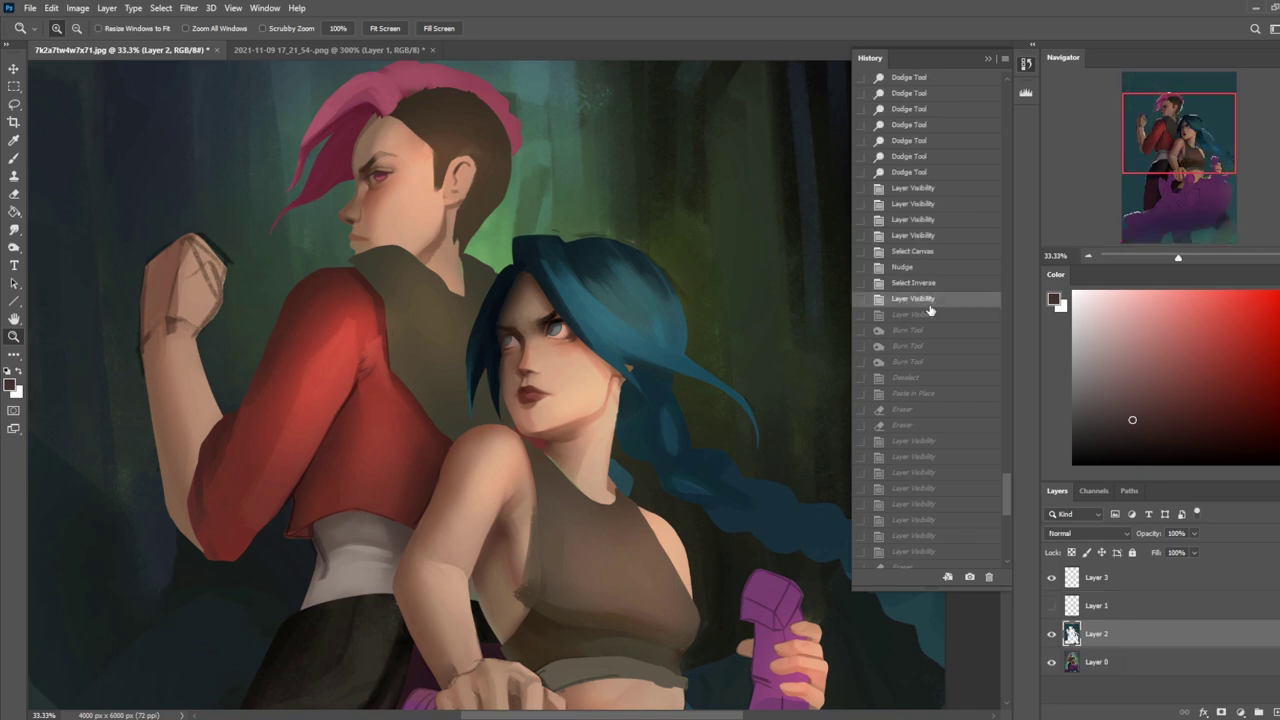
left_click(920, 267)
left_click(920, 425)
left_click(920, 480)
Step: Compare the eraser, burn and visibility states, then restore the final Liquify state
scroll(920, 470, "down", 3)
left_click(920, 345)
left_click(920, 299)
scroll(920, 300, "up", 1)
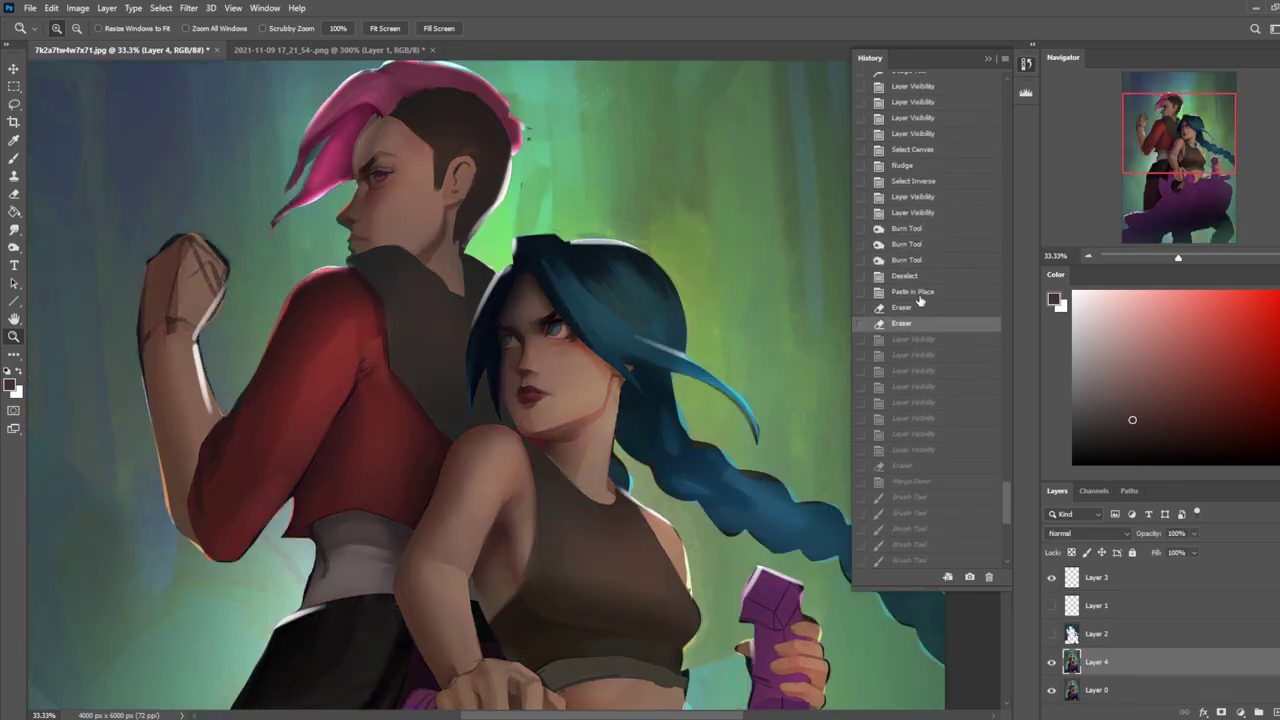
left_click(913, 262)
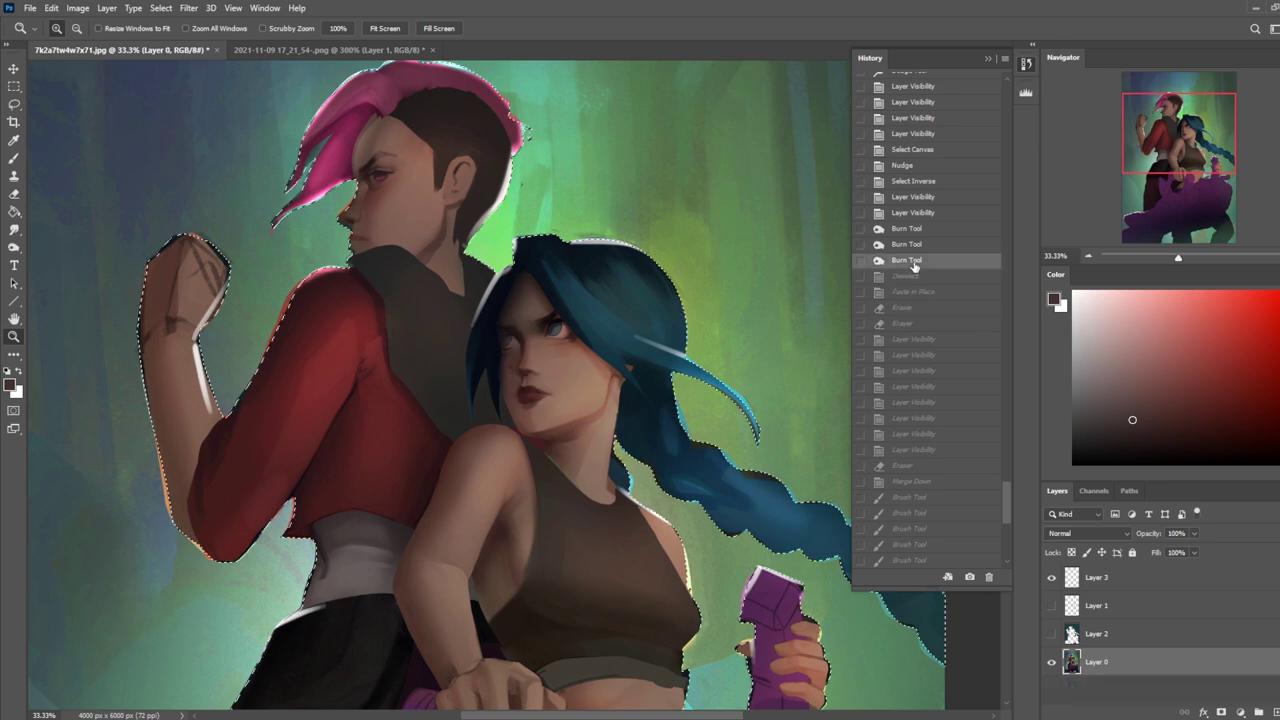
left_click(911, 214)
scroll(900, 400, "down", 10)
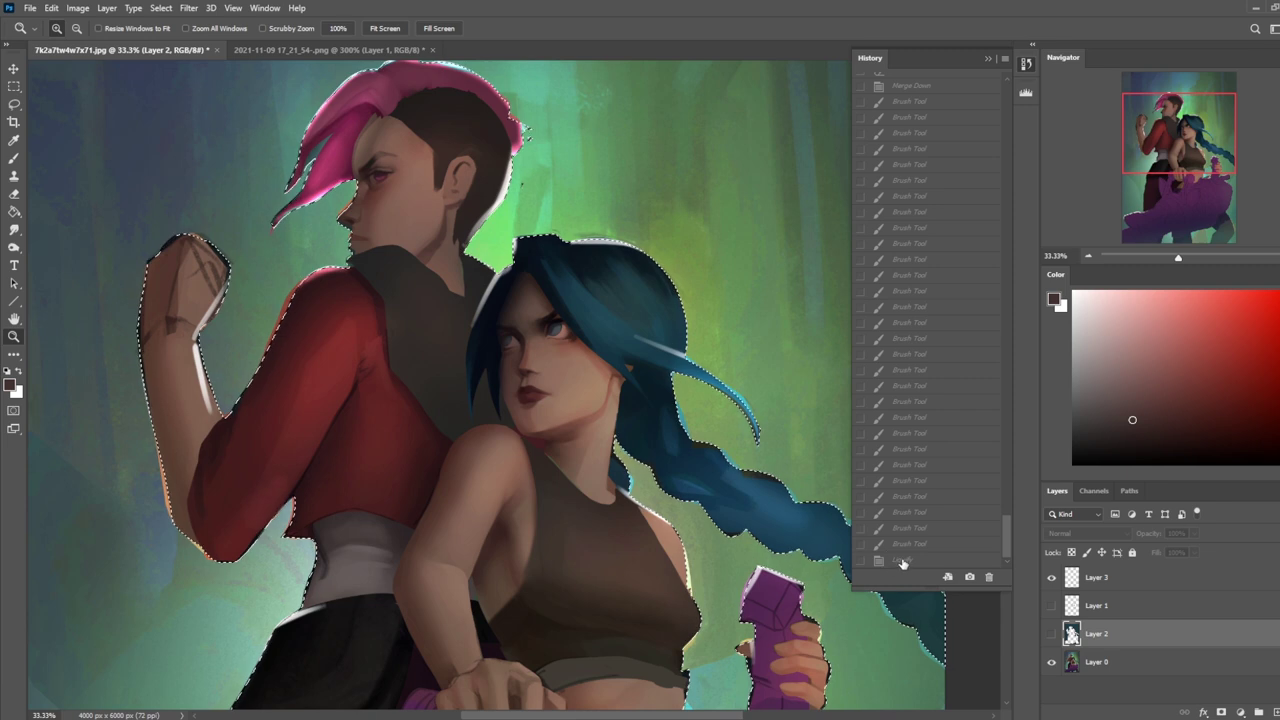
left_click(903, 561)
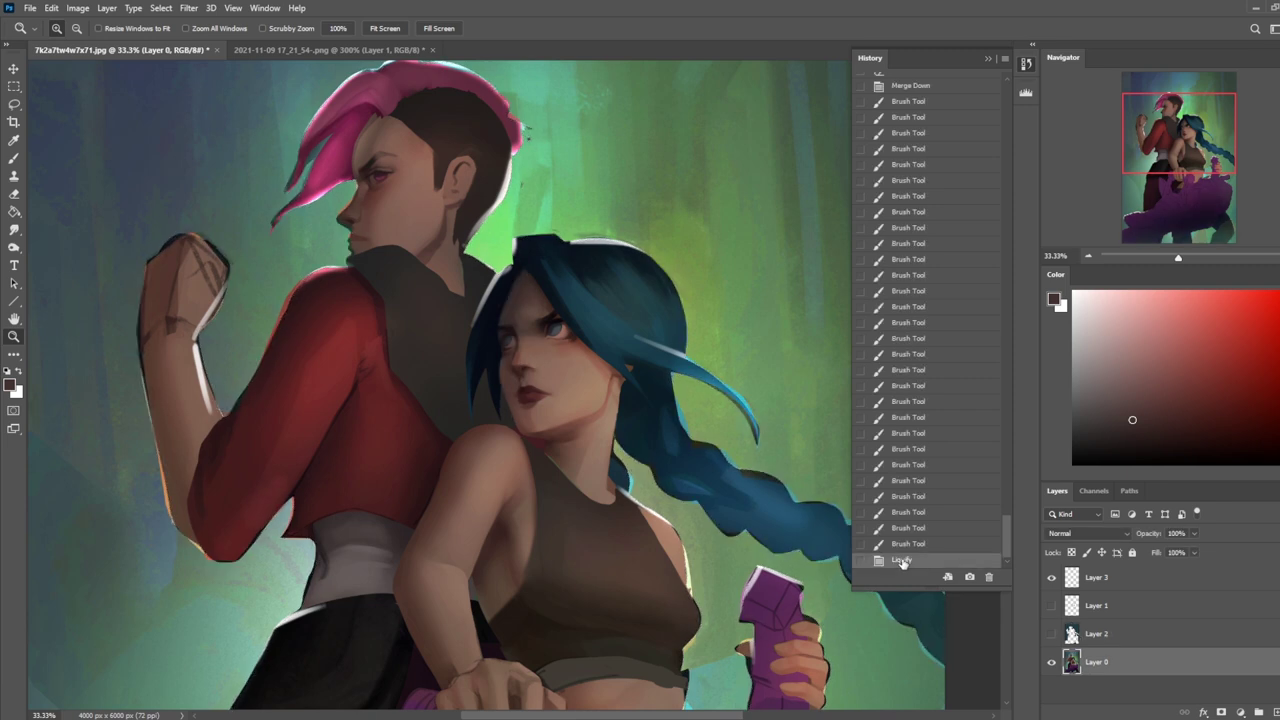
Step: Close History, fit the whole painting on screen, zoom out, and reopen Filter > Liquify
left_click(987, 60)
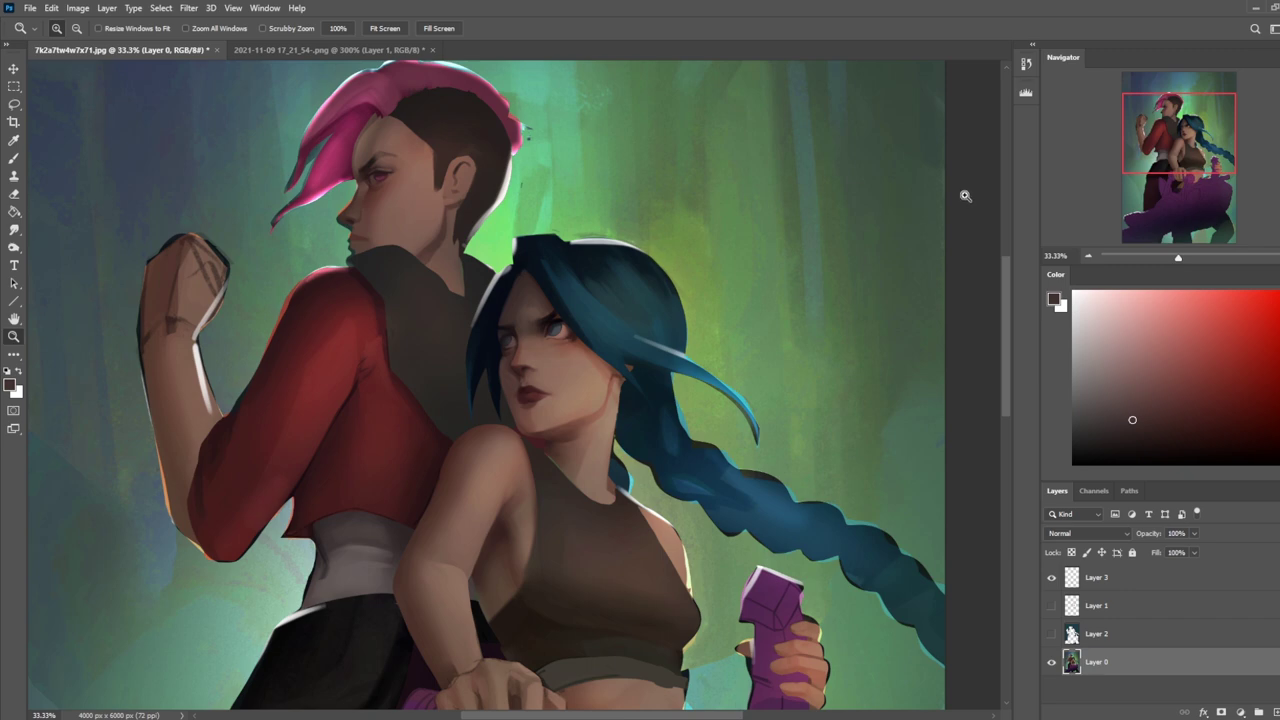
key("ctrl+0")
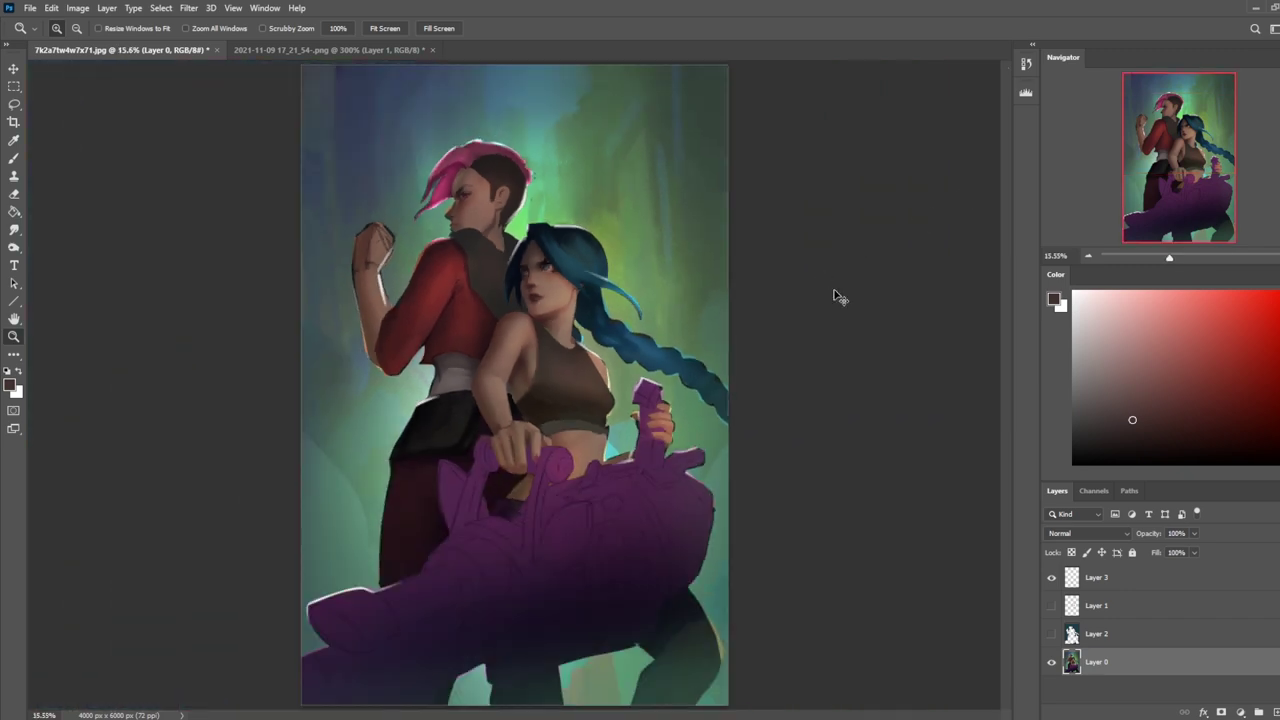
key("ctrl+minus")
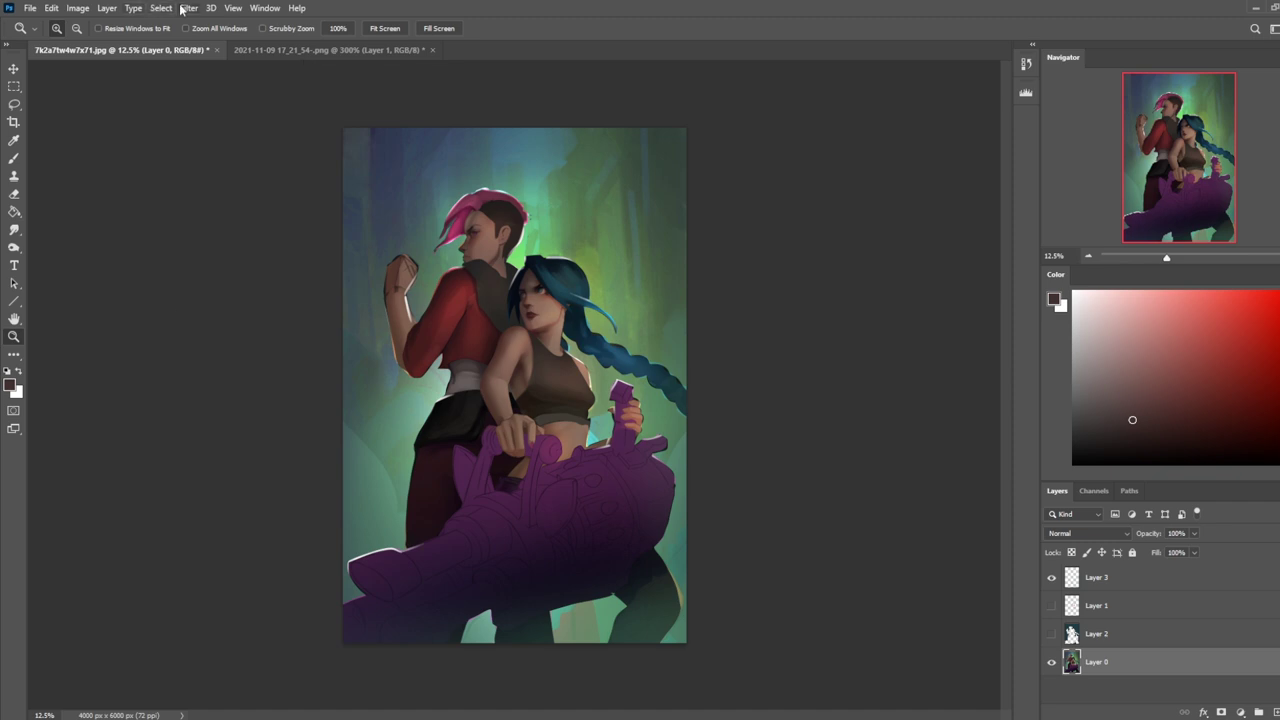
left_click(183, 9)
left_click(233, 137)
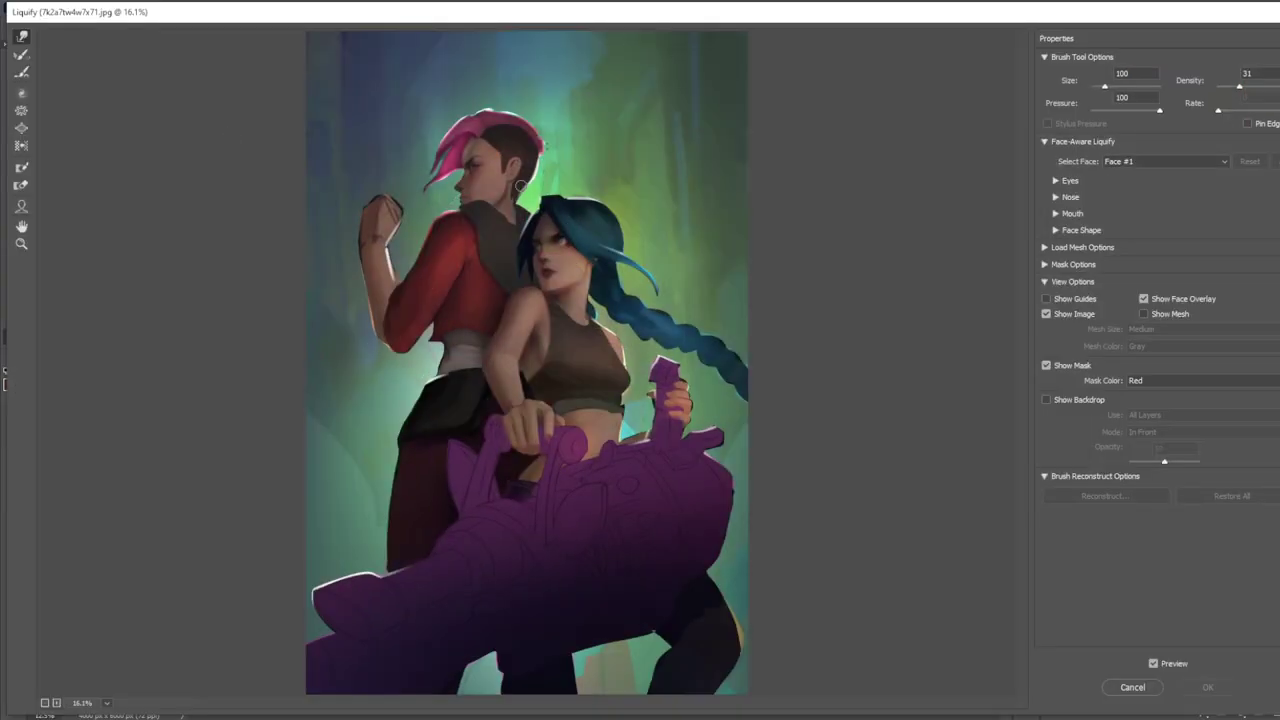
Step: Try the warp brush at sizes 300 to 500, ending at 400, with a small nudge
key("bracketright")
key("bracketright")
key("bracketright")
key("bracketright")
key("bracketright")
key("bracketright")
left_click(455, 167)
key("bracketleft")
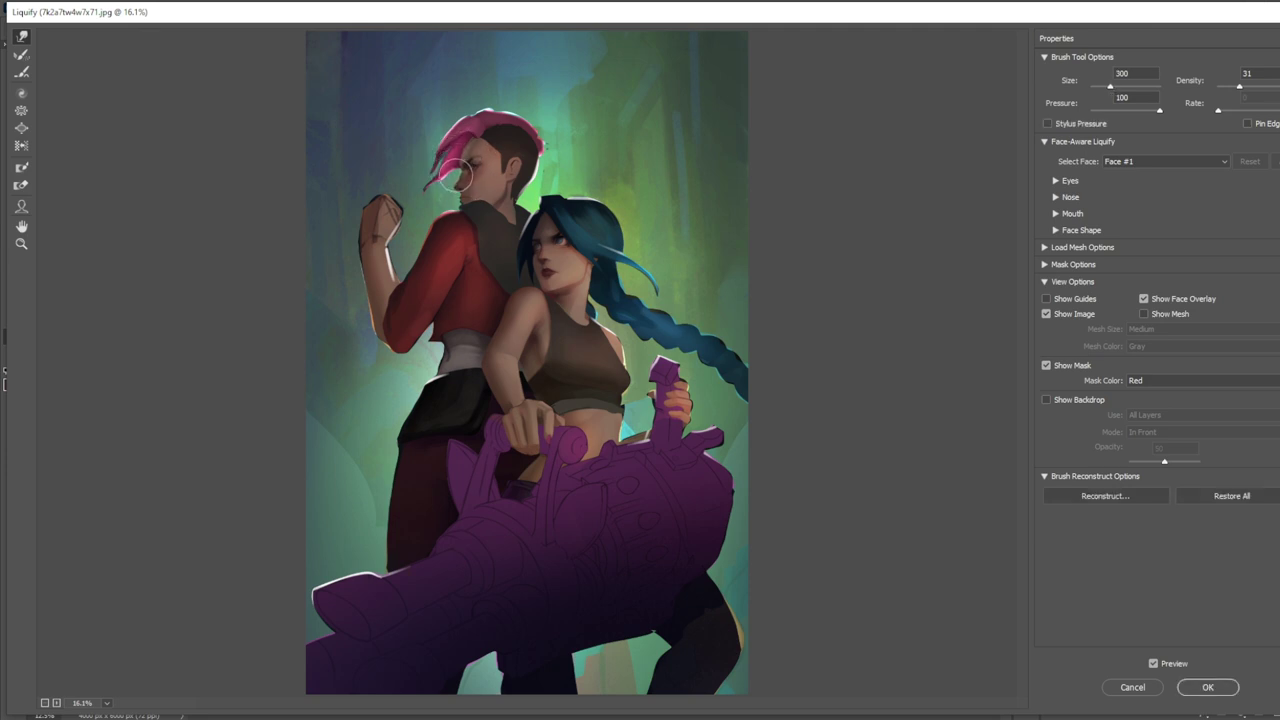
key("bracketright")
key("bracketright")
key("bracketright")
key("bracketright")
key("bracketright")
key("bracketright")
key("bracketright")
key("bracketleft")
Step: Zoom onto the pink-haired character's face and push the brow and eyelid into shape
key("z")
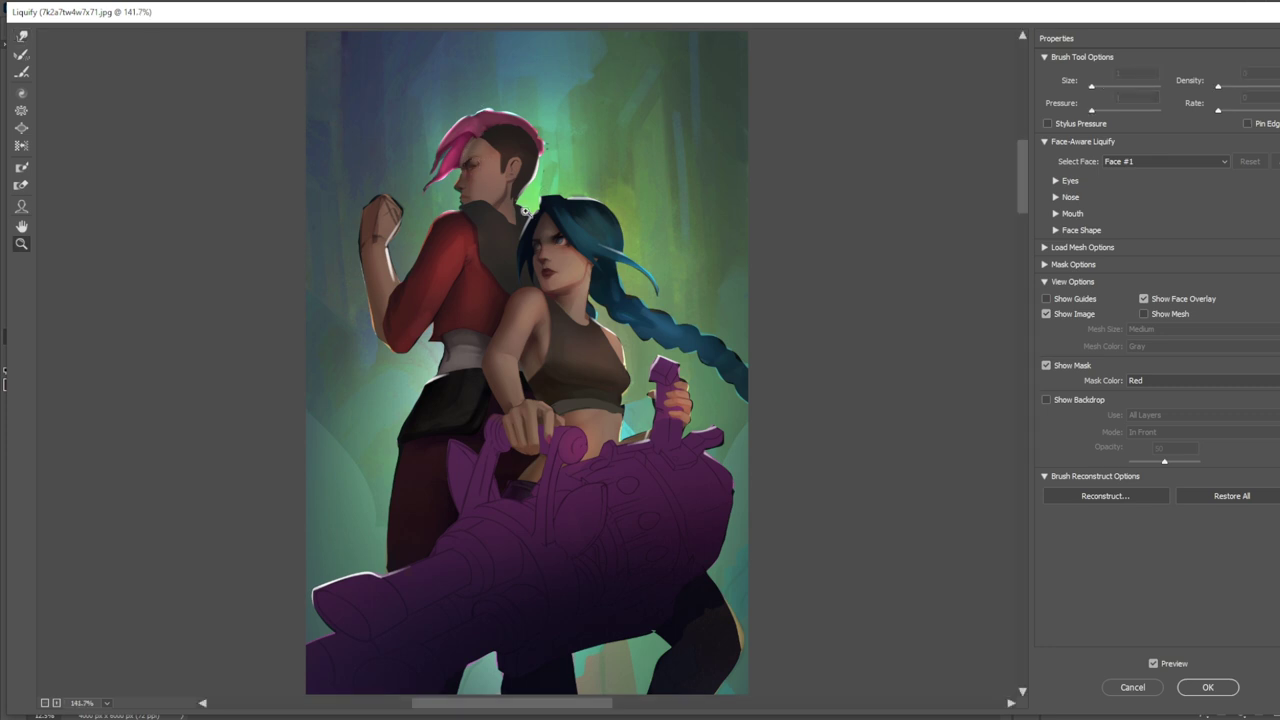
left_click_drag(423, 129, 512, 173)
key("w")
mouse_move(501, 253)
left_mouse_down()
mouse_move(486, 234)
mouse_move(455, 283)
mouse_move(417, 294)
mouse_move(471, 262)
mouse_move(489, 229)
mouse_move(491, 241)
mouse_move(520, 214)
mouse_move(580, 206)
mouse_move(430, 285)
left_mouse_up()
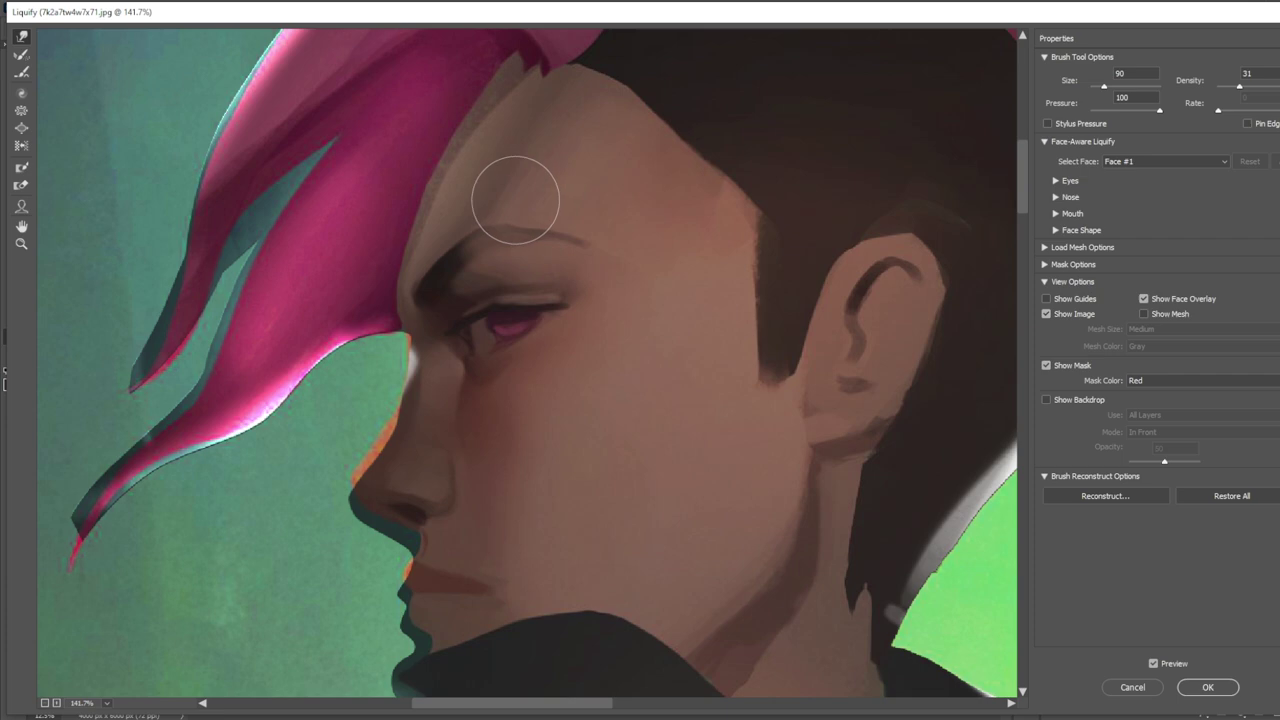
Step: Resize the warp brush between 50 and 150, settling at 125, and fit the preview
key("bracketleft")
key("bracketleft")
key("bracketleft")
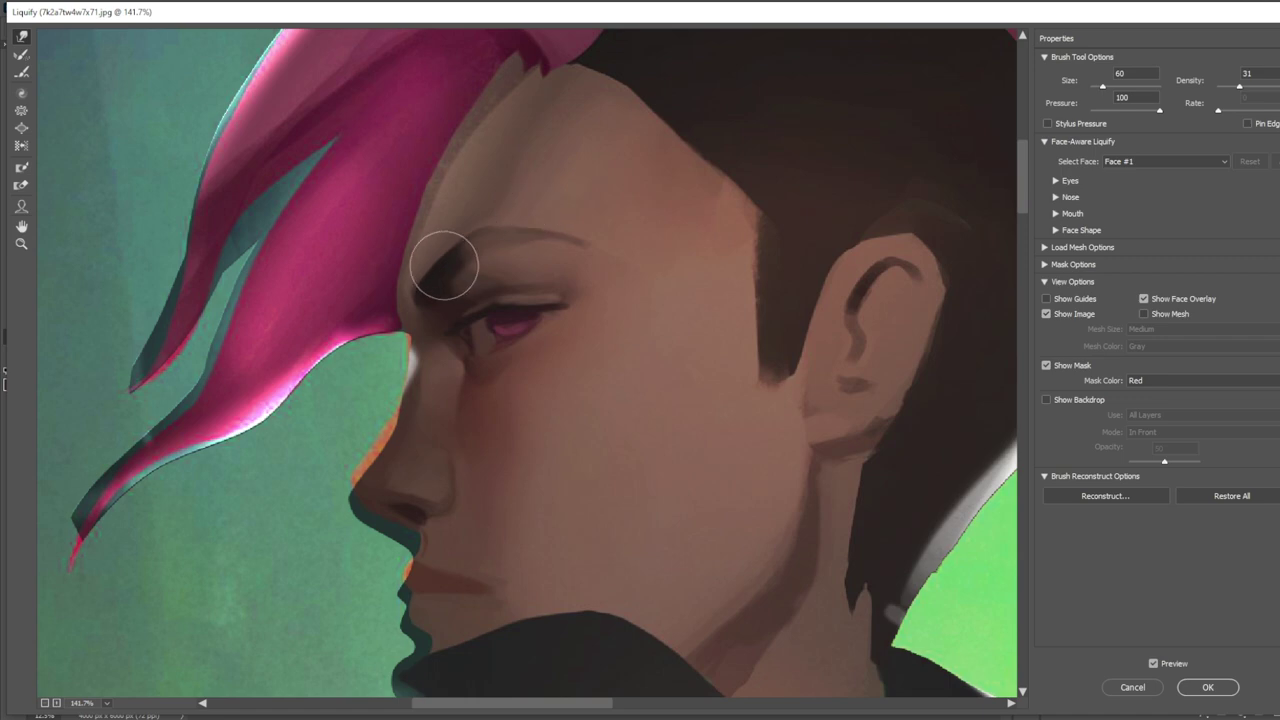
key("bracketright")
key("bracketleft")
key("bracketleft")
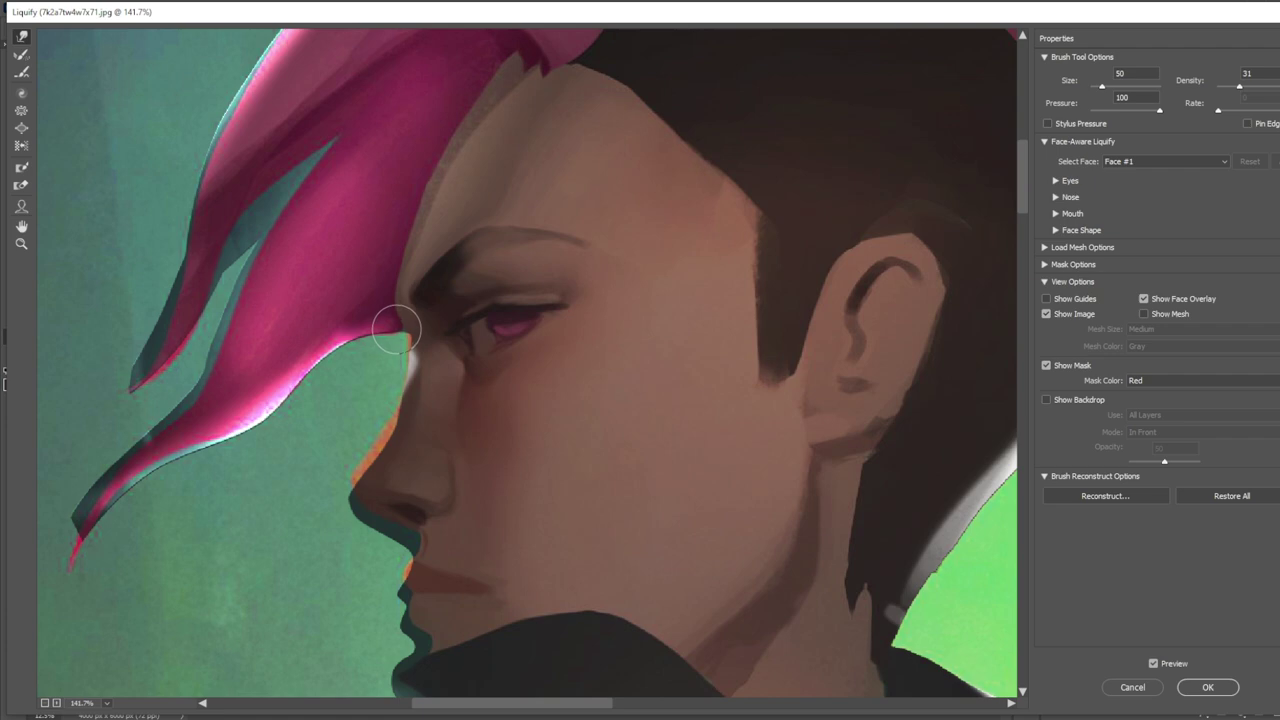
key("bracketright")
key("bracketright")
key("bracketright")
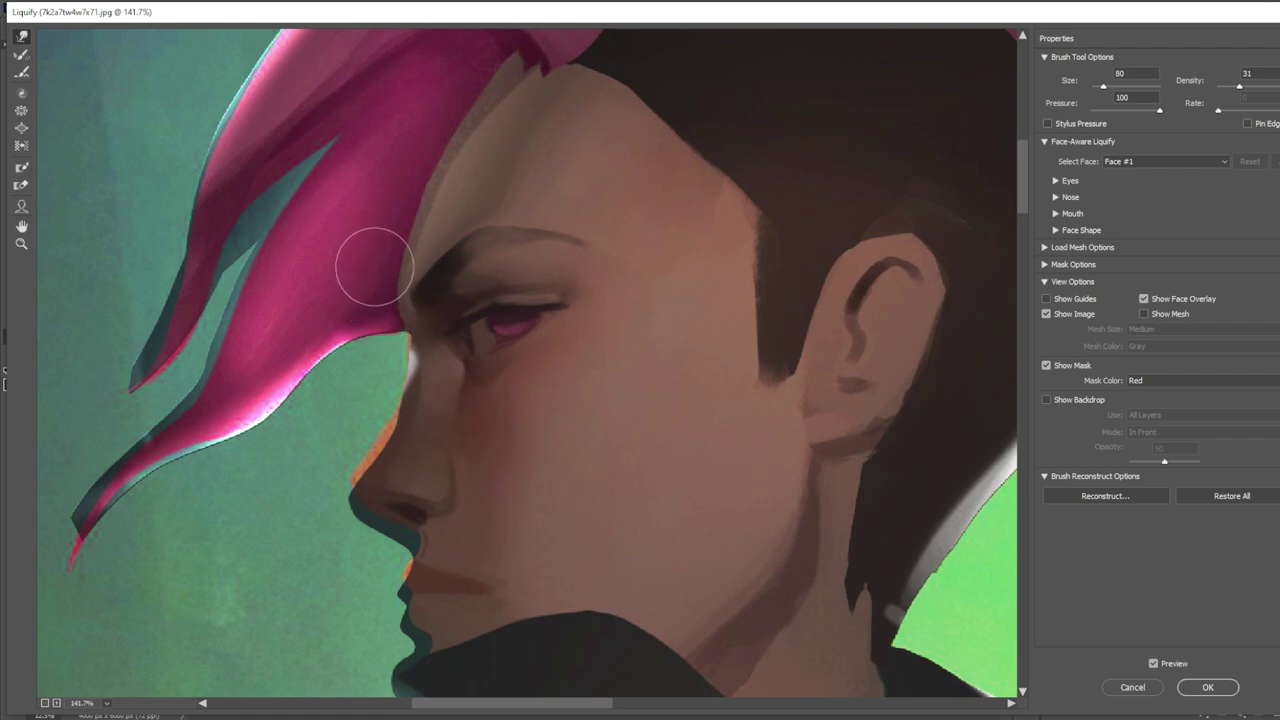
key("bracketleft")
key("bracketleft")
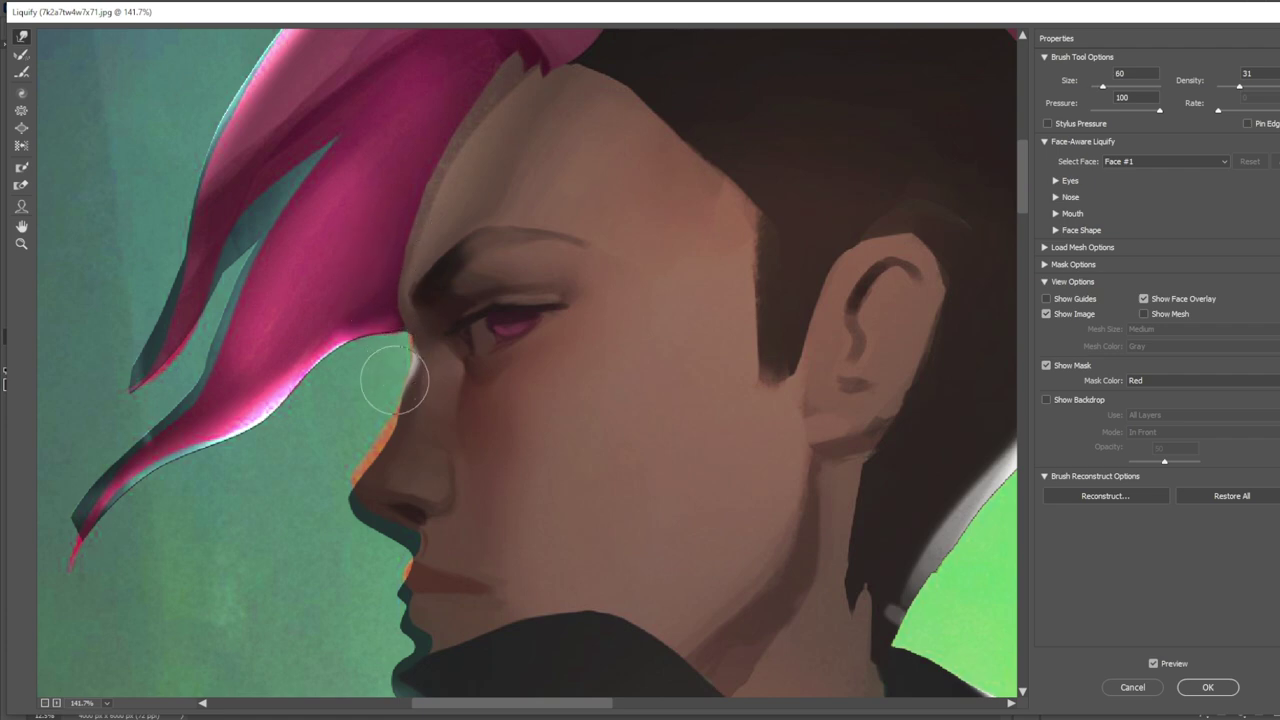
key("bracketright")
key("bracketright")
key("bracketright")
key("bracketright")
key("bracketright")
key("bracketright")
key("bracketleft")
key("bracketleft")
key("ctrl+0")
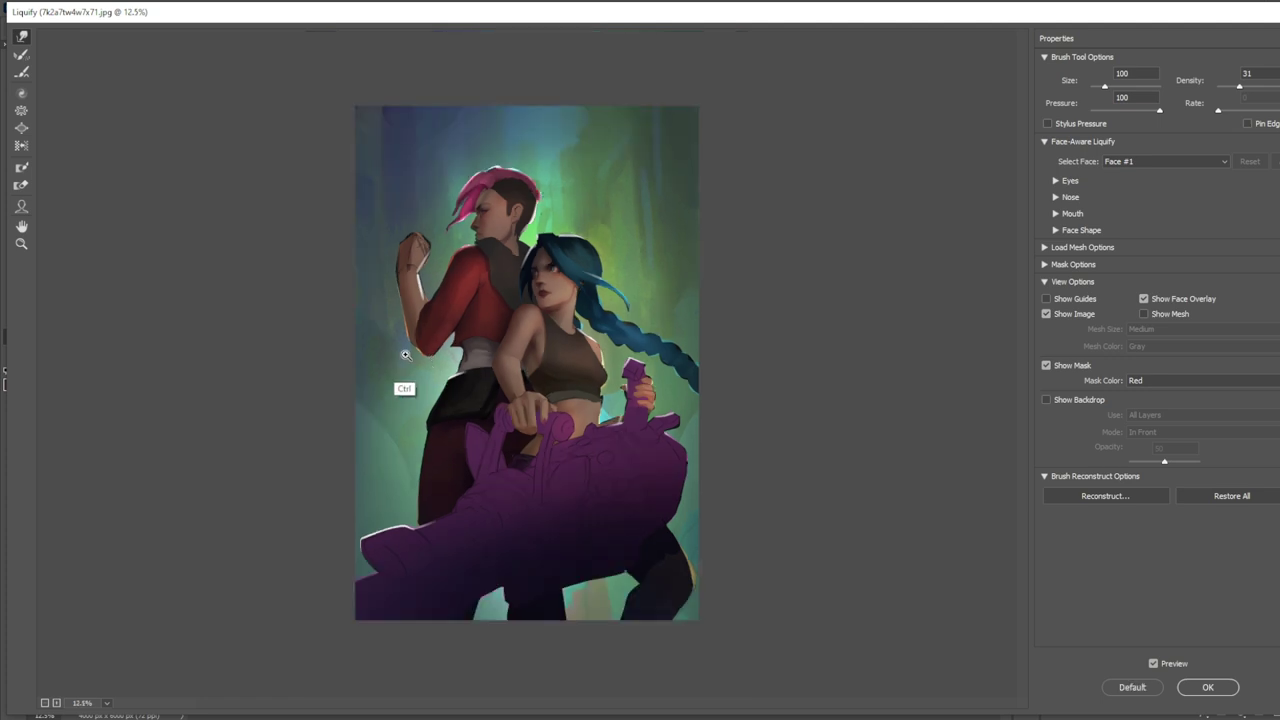
Step: Zoom onto the pink-haired face, compare with and without the warp, and resize the brush
key("z")
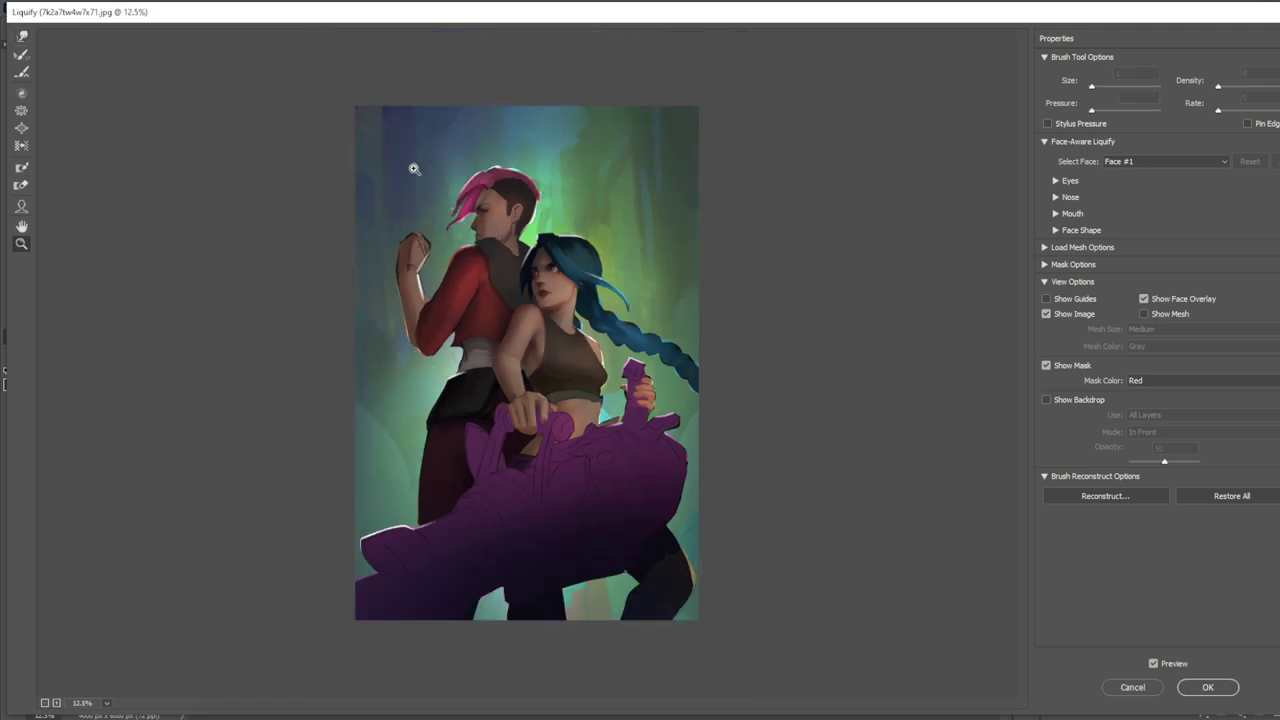
left_click_drag(414, 168, 554, 298)
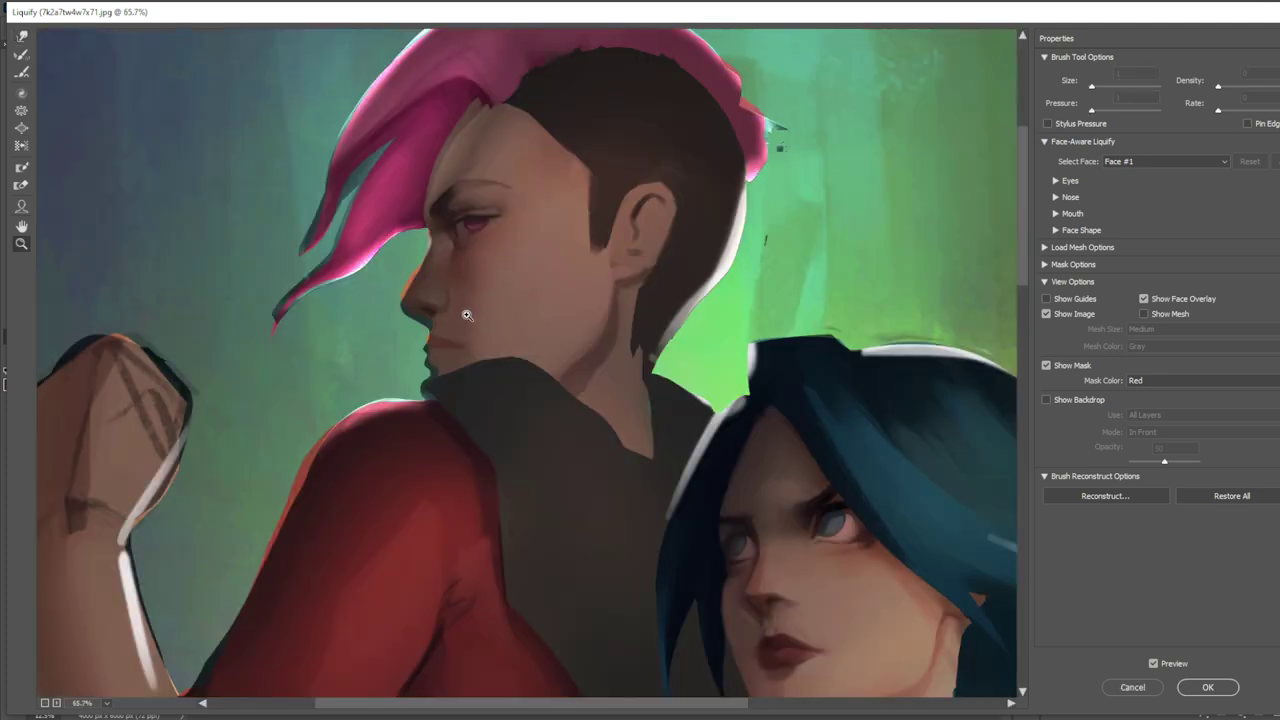
key("p")
key("p")
key("w")
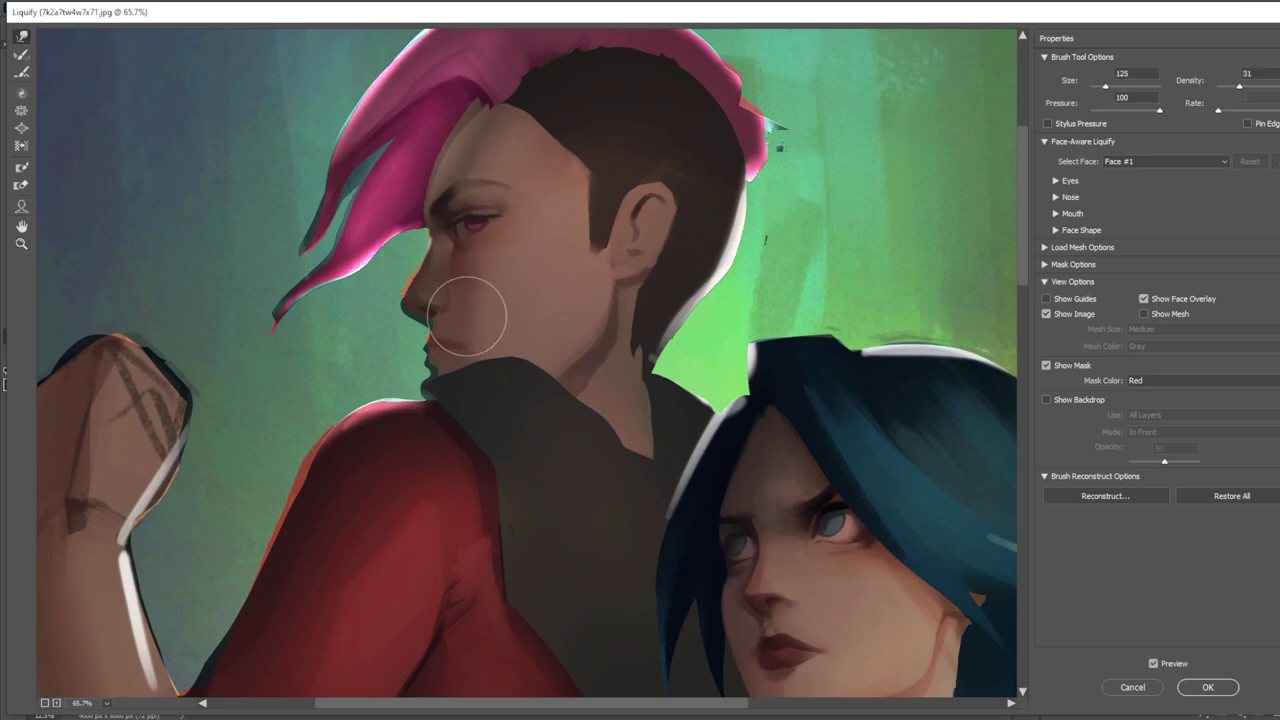
key("bracketright")
key("bracketright")
key("bracketright")
key("bracketright")
key("bracketright")
key("bracketright")
key("bracketright")
key("bracketright")
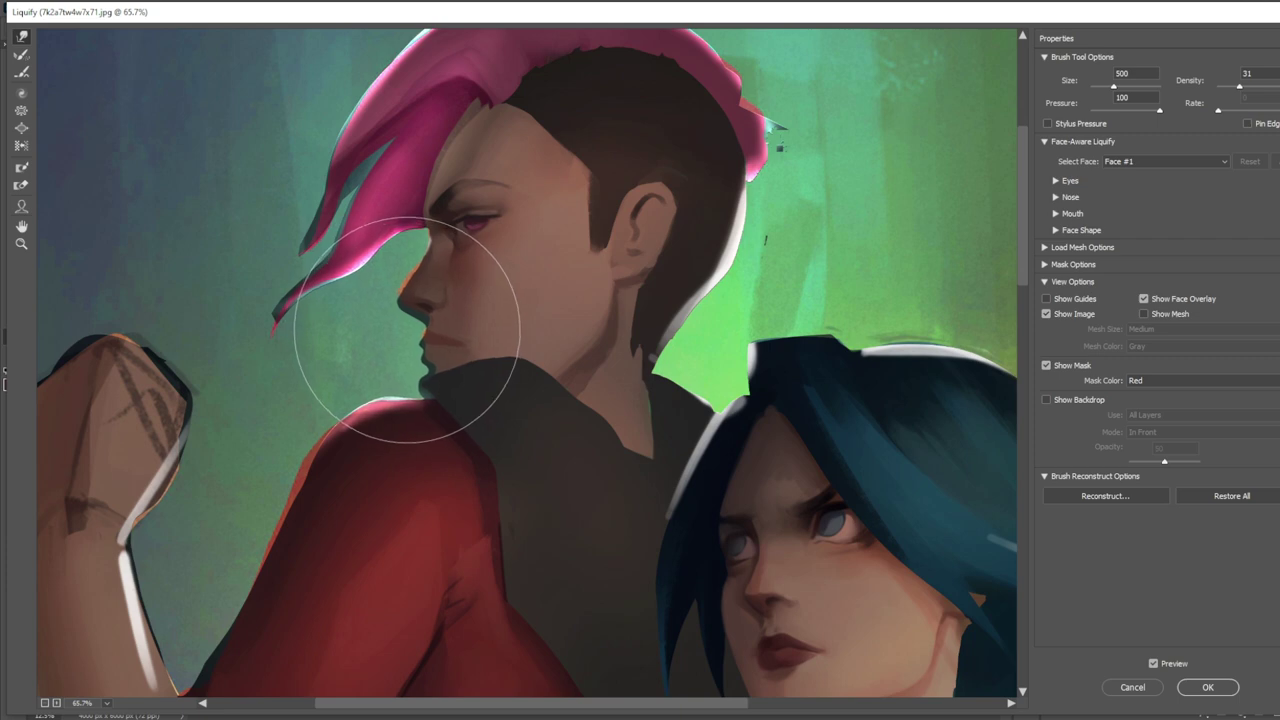
key("bracketleft")
key("bracketleft")
key("bracketleft")
key("bracketleft")
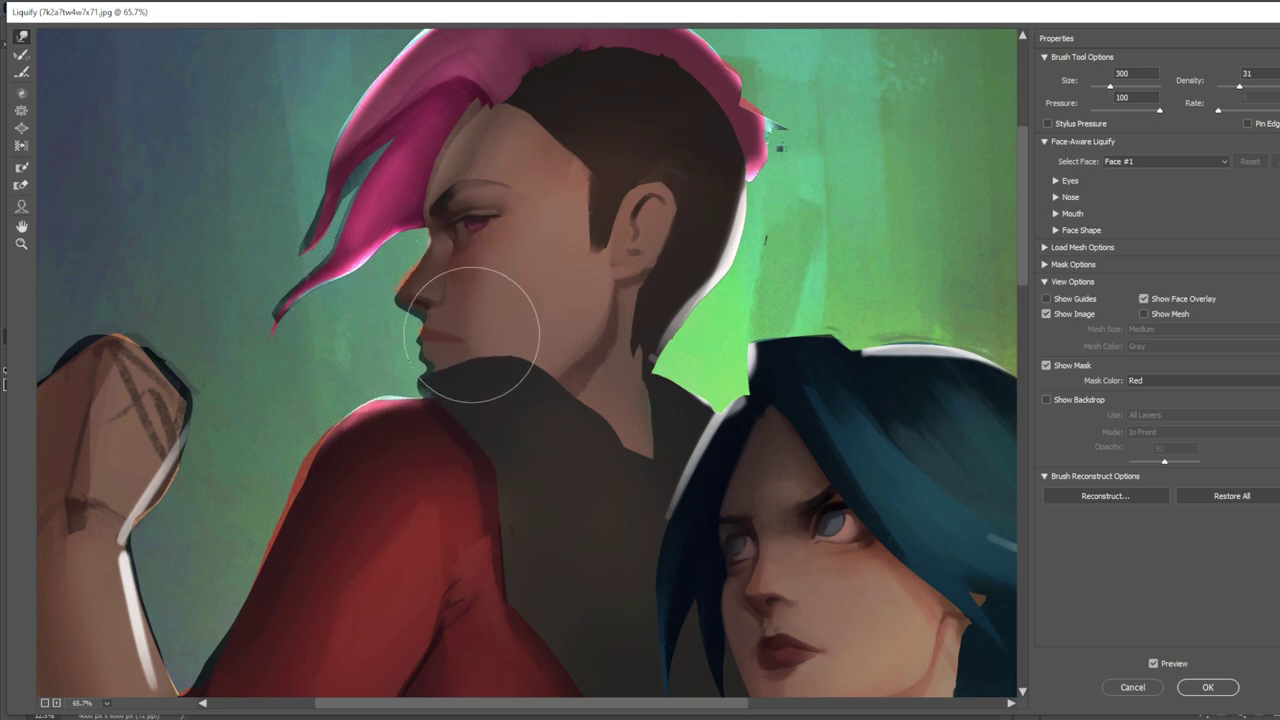
key("bracketright")
key("bracketright")
key("bracketright")
key("bracketright")
key("bracketright")
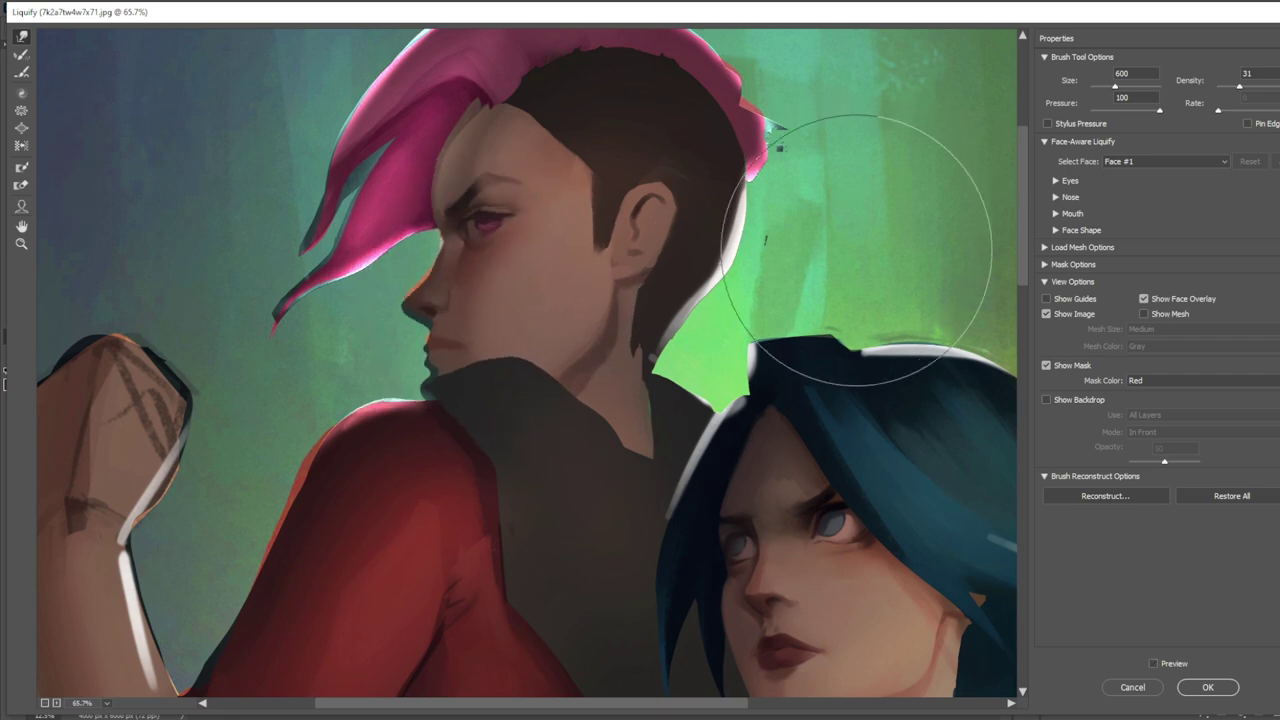
Step: Shrink the brush to 200, zoom out to both figures, enlarge it to 900, and apply Liquify
key("alt+space")
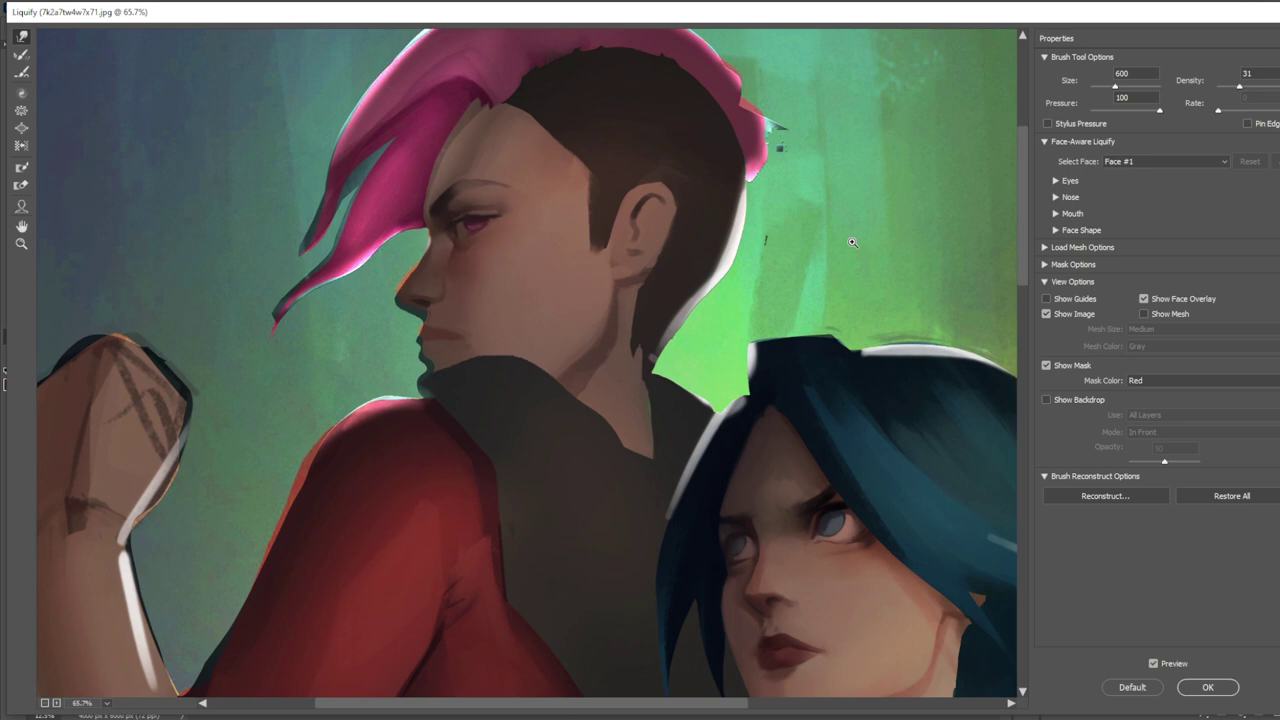
key("bracketleft")
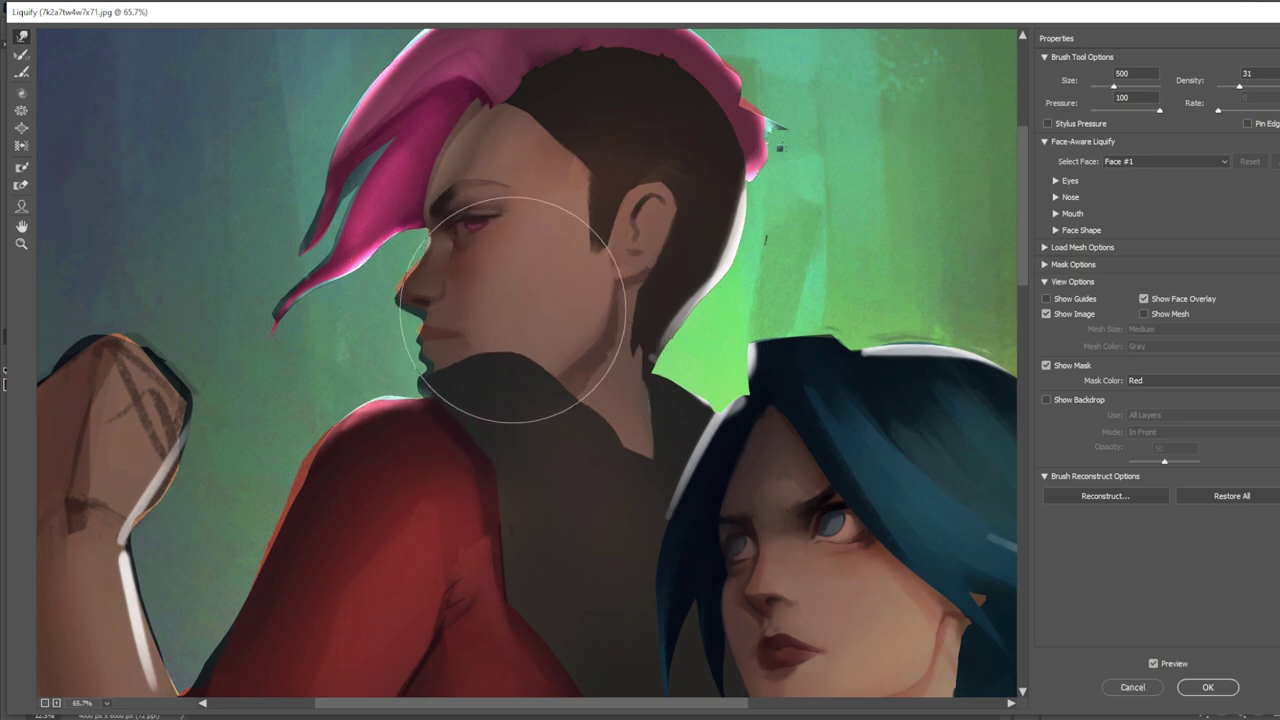
key("bracketleft")
key("bracketleft")
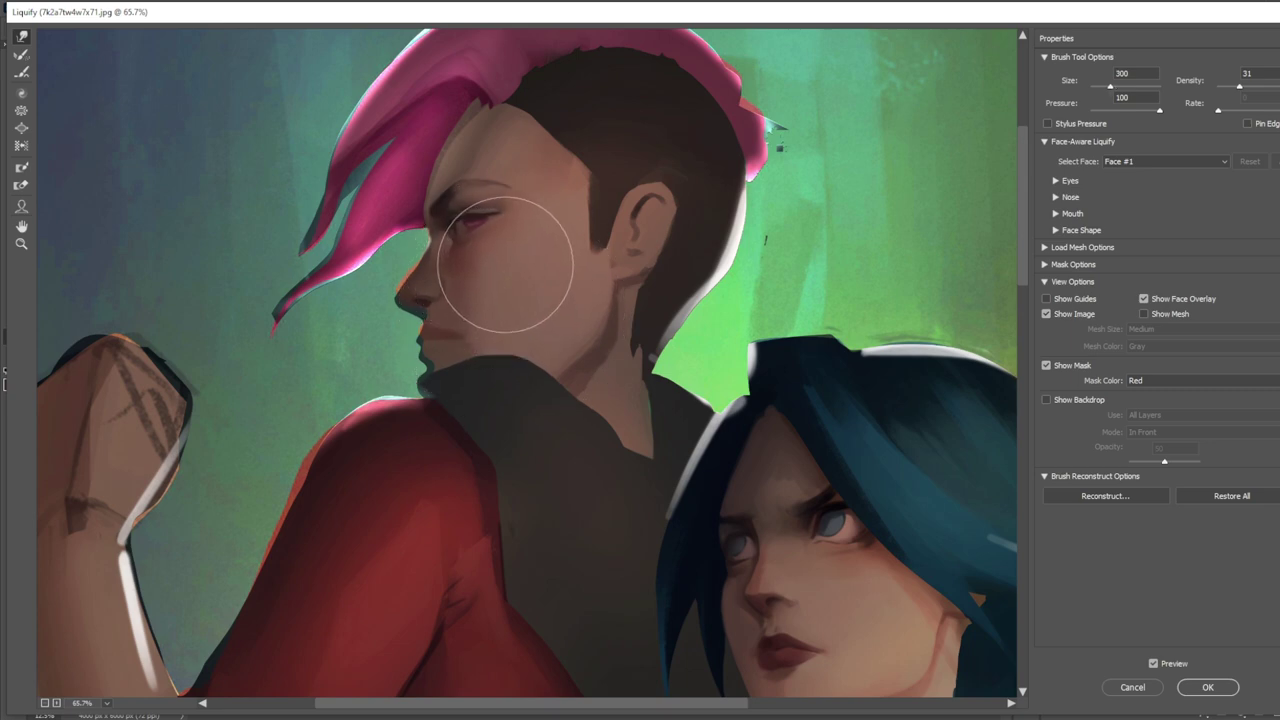
key("bracketleft")
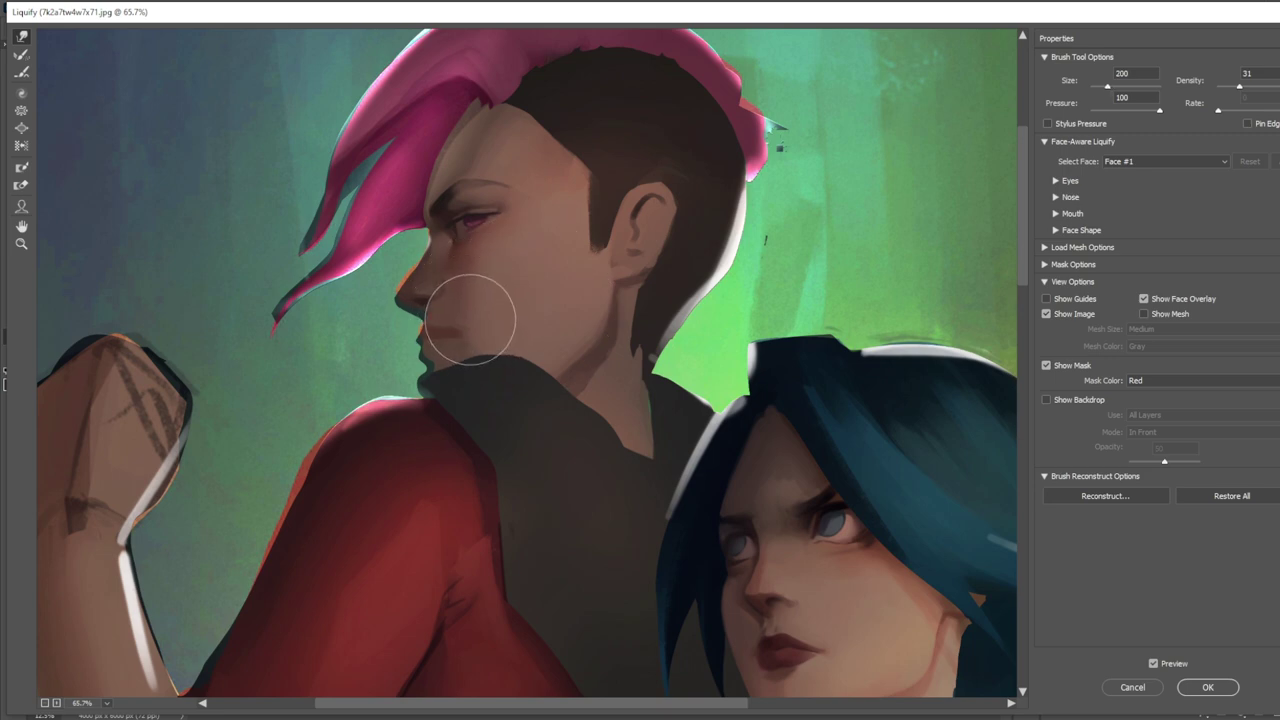
key("ctrl+minus")
key("ctrl+minus")
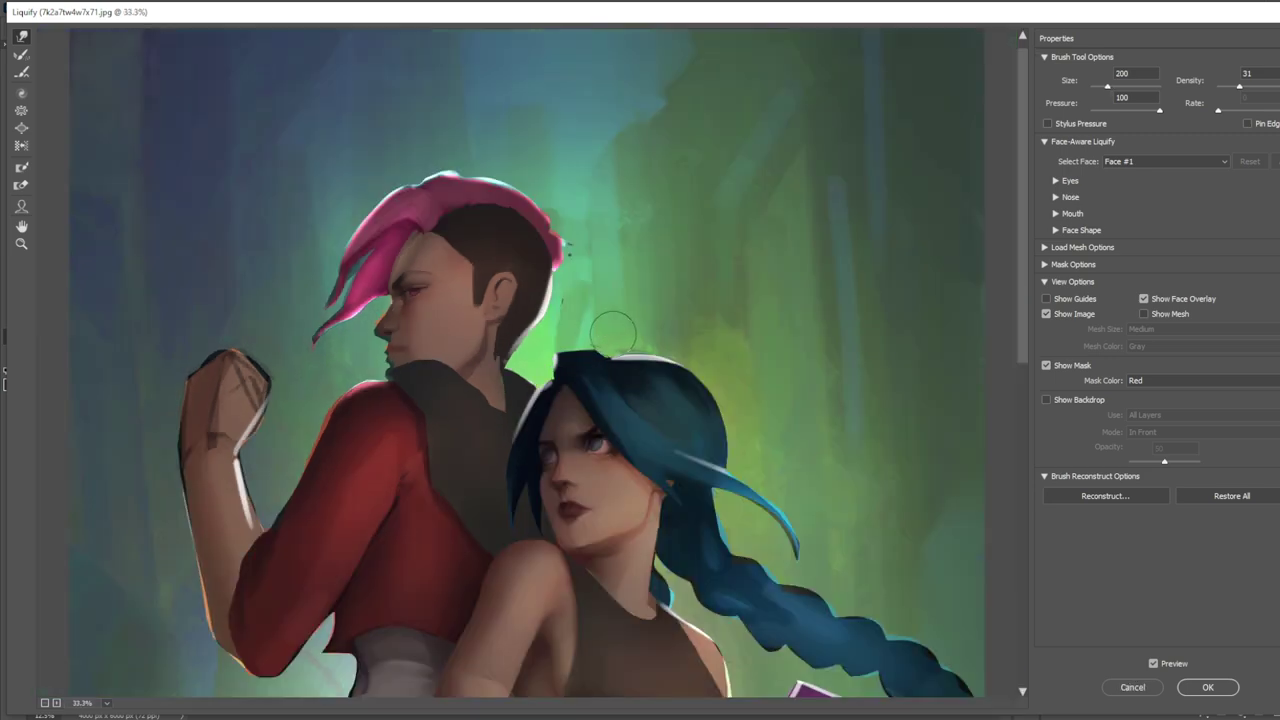
key("ctrl+minus")
key("bracketright")
key("bracketright")
key("bracketright")
key("bracketright")
key("bracketright")
key("bracketright")
key("bracketright")
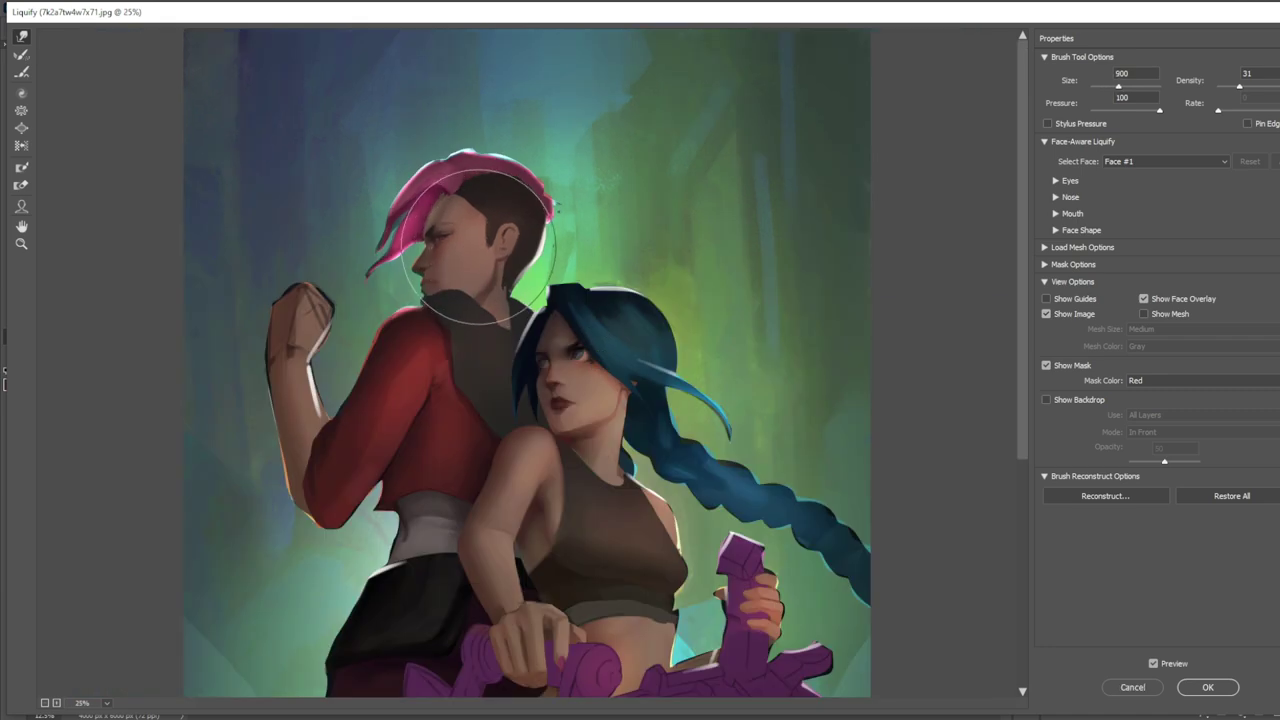
key("ctrl+minus")
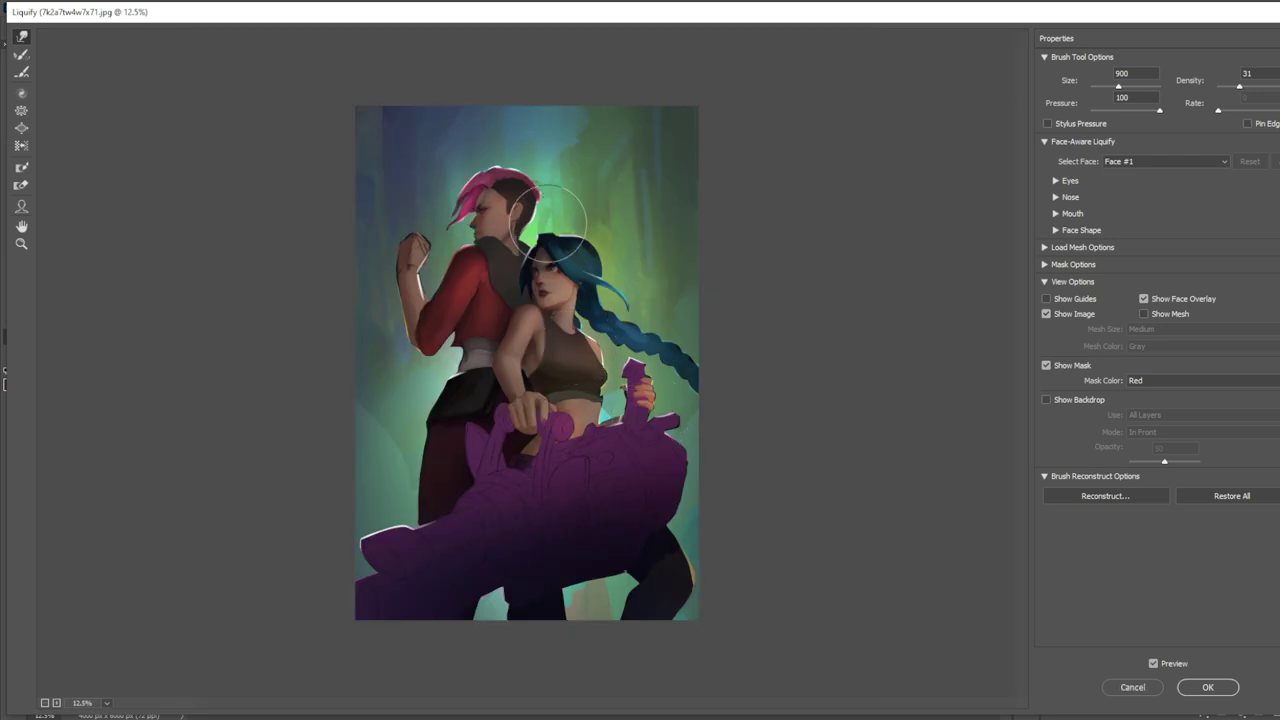
left_click(1220, 686)
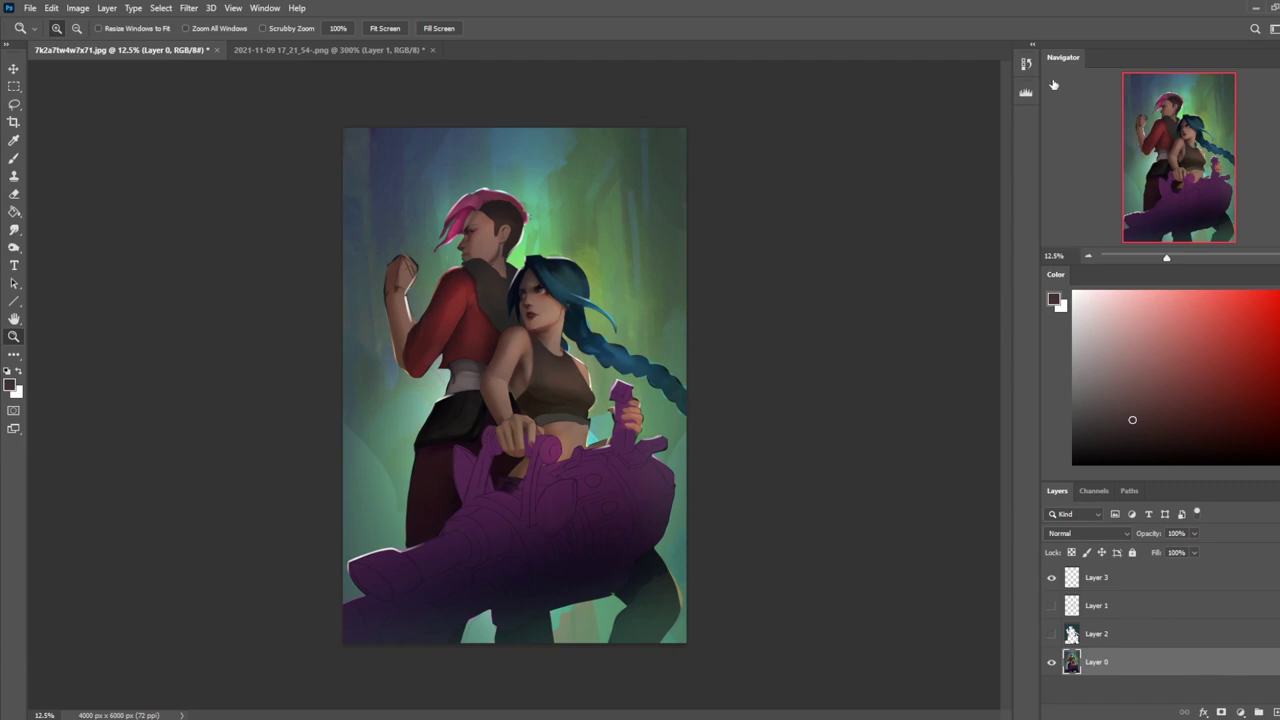
left_click(1025, 64)
left_click(520, 285)
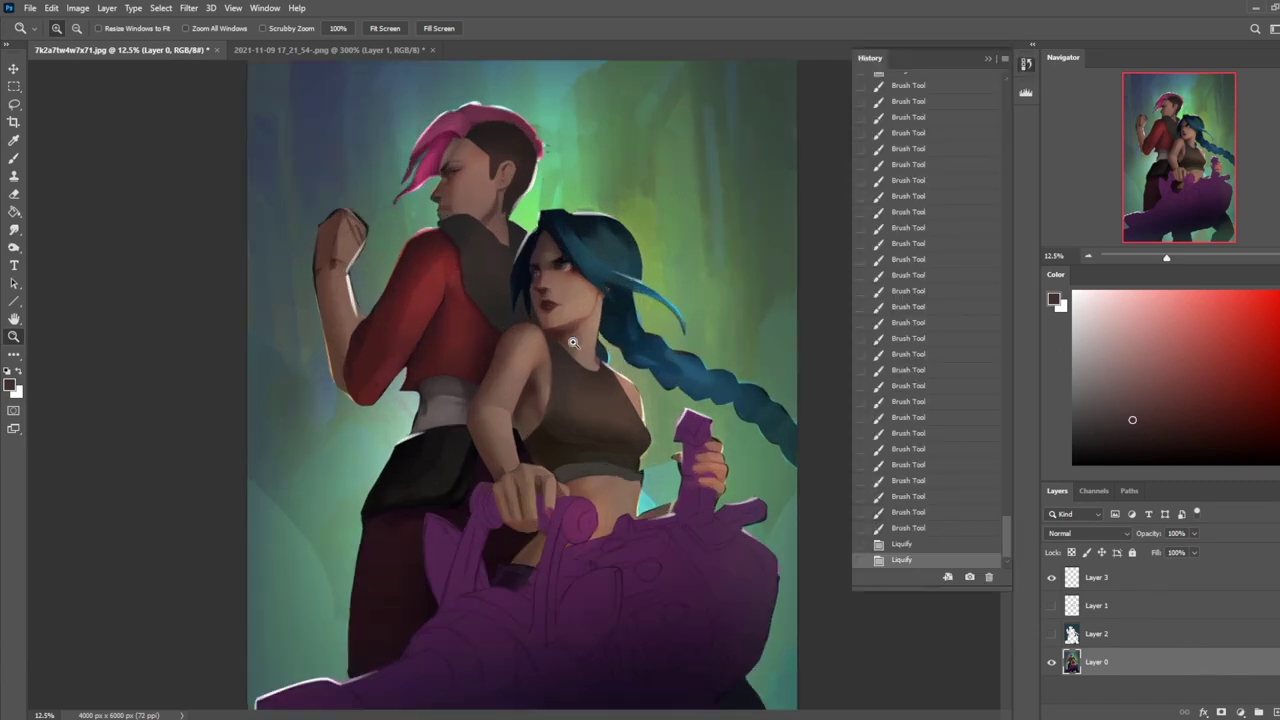
scroll(785, 397, "up", 5)
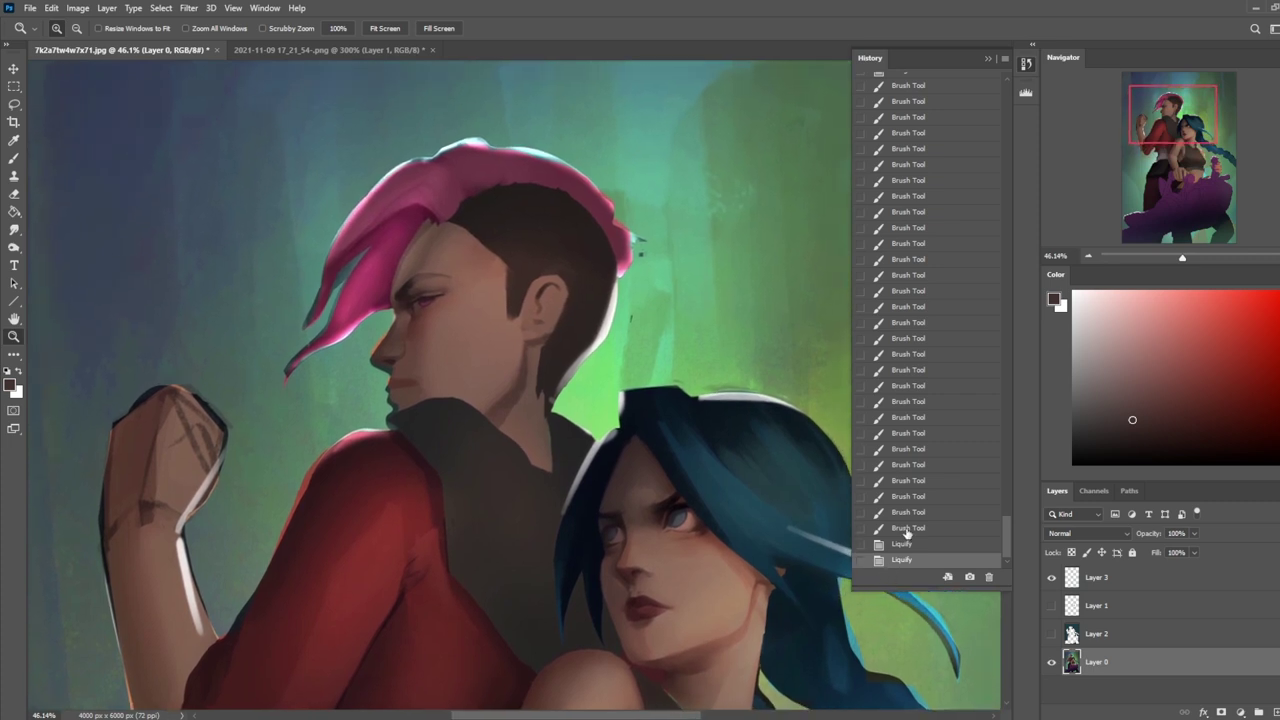
left_click(906, 529)
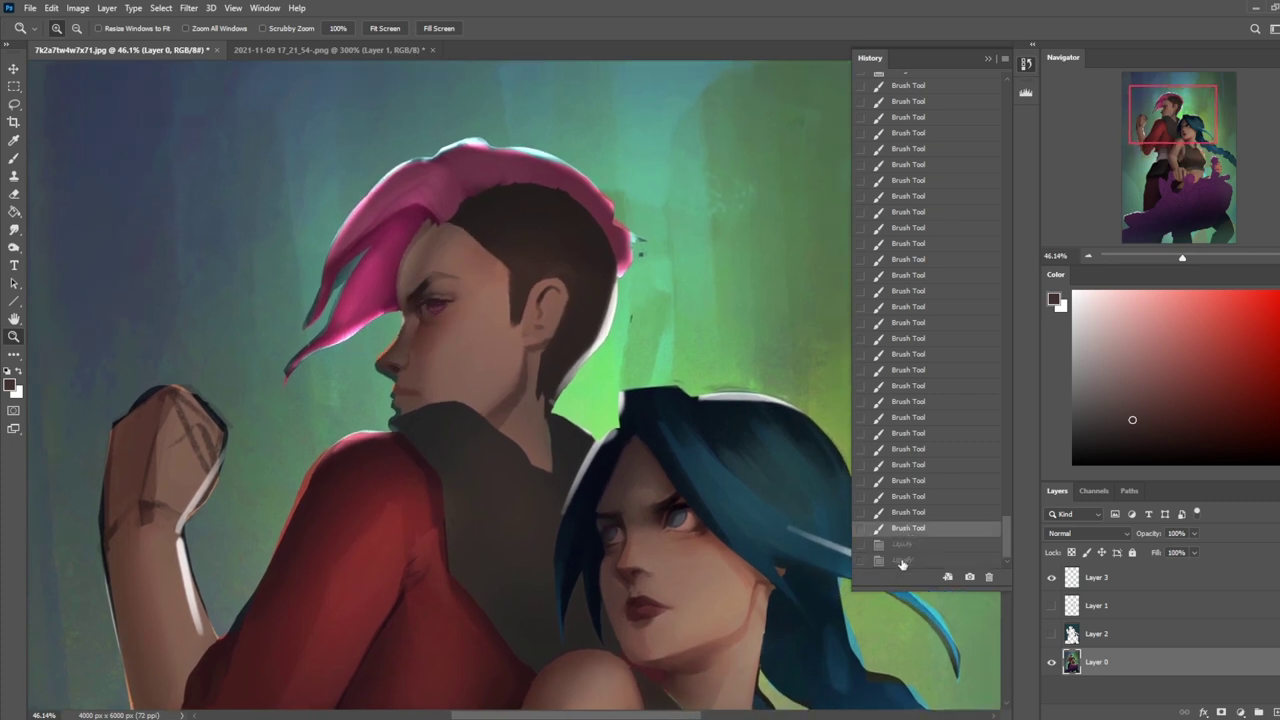
left_click(903, 561)
left_click(908, 529)
left_click(905, 561)
left_click(908, 529)
left_click(904, 561)
left_click(988, 59)
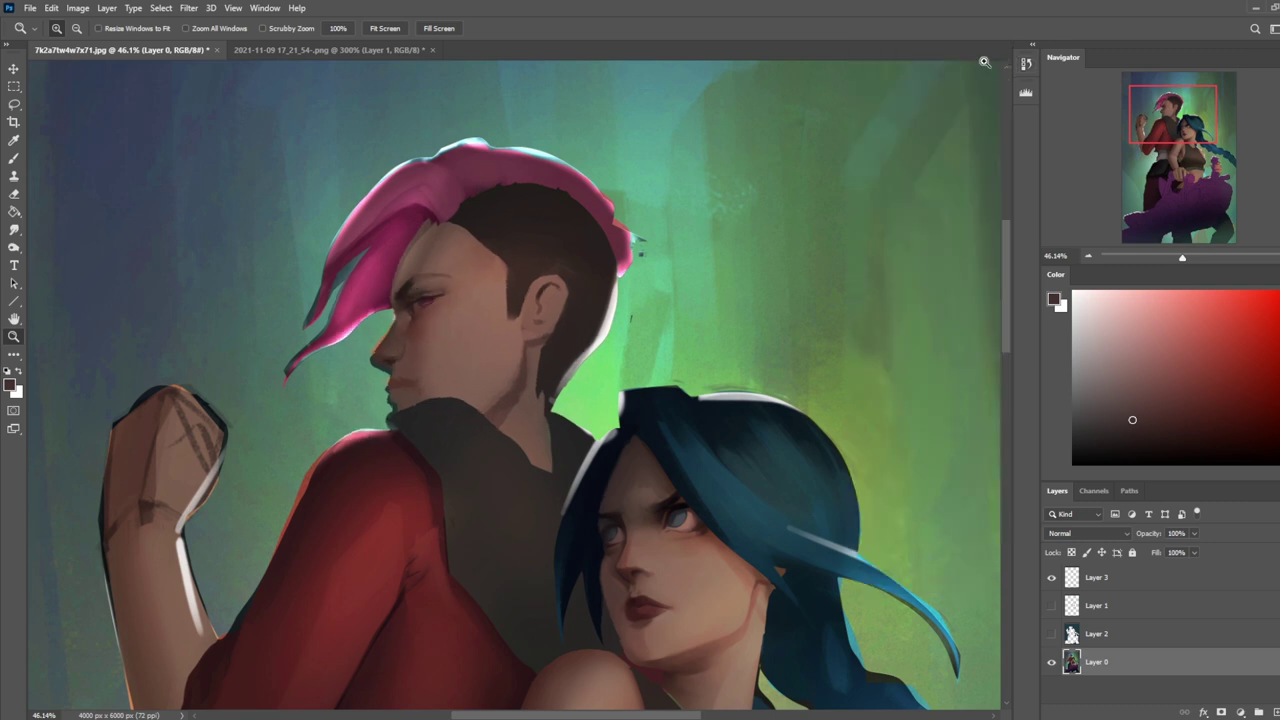
key("b")
left_click_drag(1086, 324, 1073, 292)
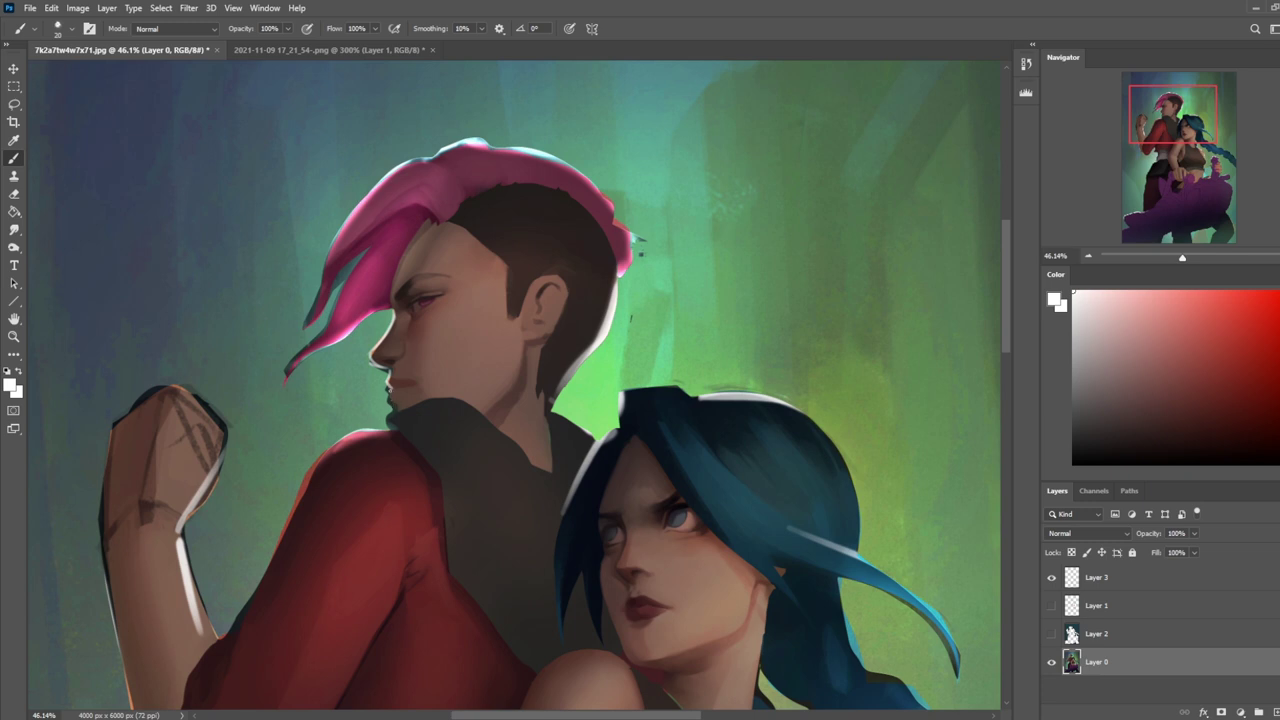
Step: Sample teal-green near the chin and pick the Dodge tool on Highlights at size 150
left_click(379, 433, "alt")
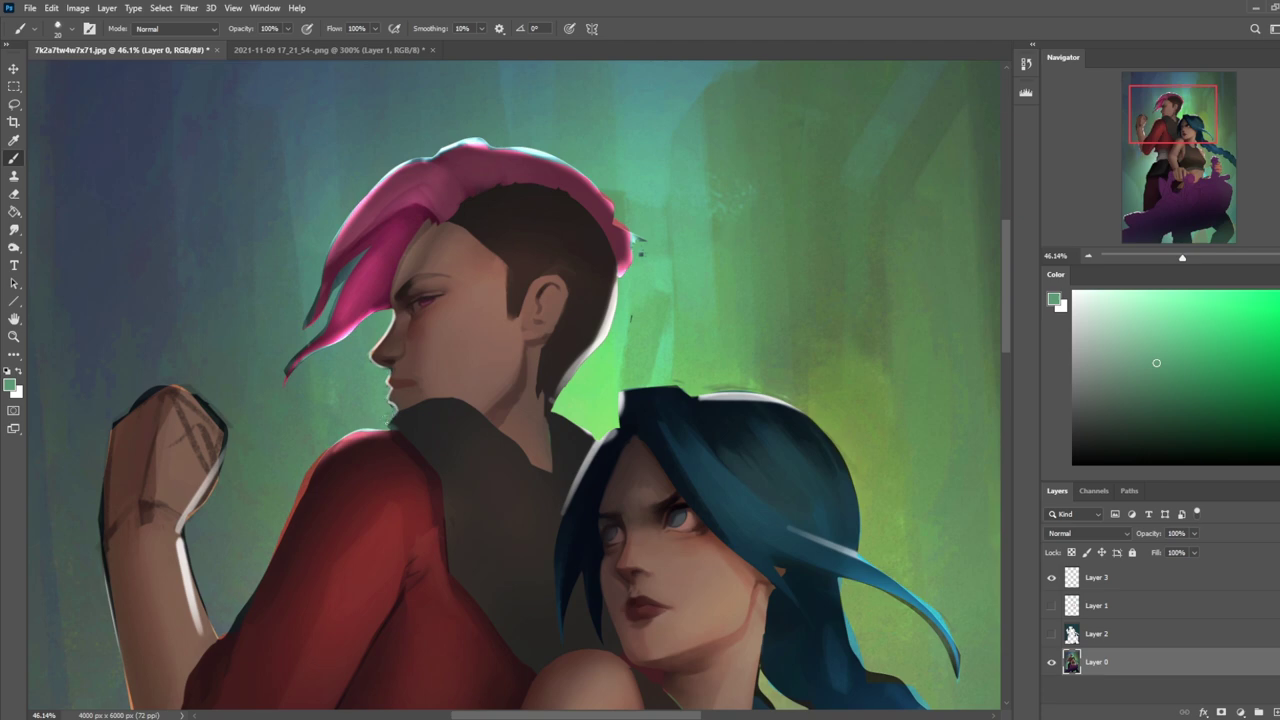
left_click(368, 402, "alt")
left_click(14, 247)
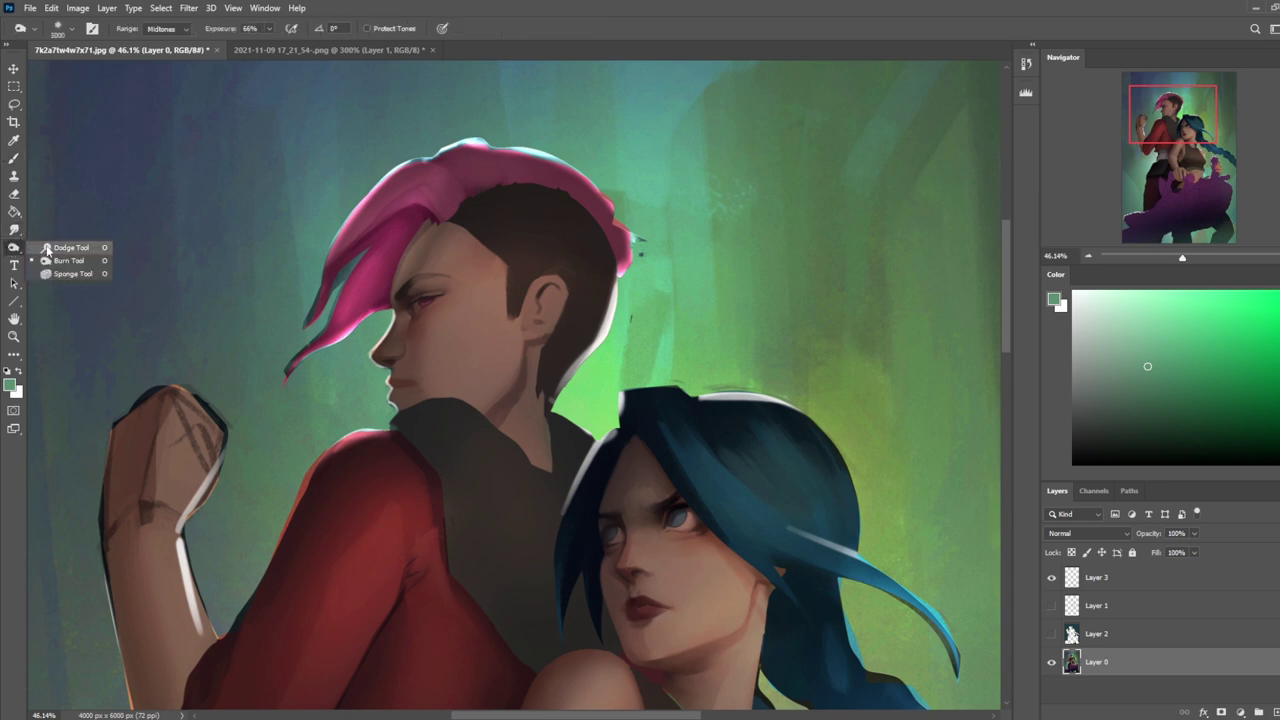
left_click(55, 248)
key("bracketleft")
key("bracketleft")
key("bracketleft")
key("bracketleft")
key("bracketleft")
key("bracketleft")
key("bracketleft")
key("bracketleft")
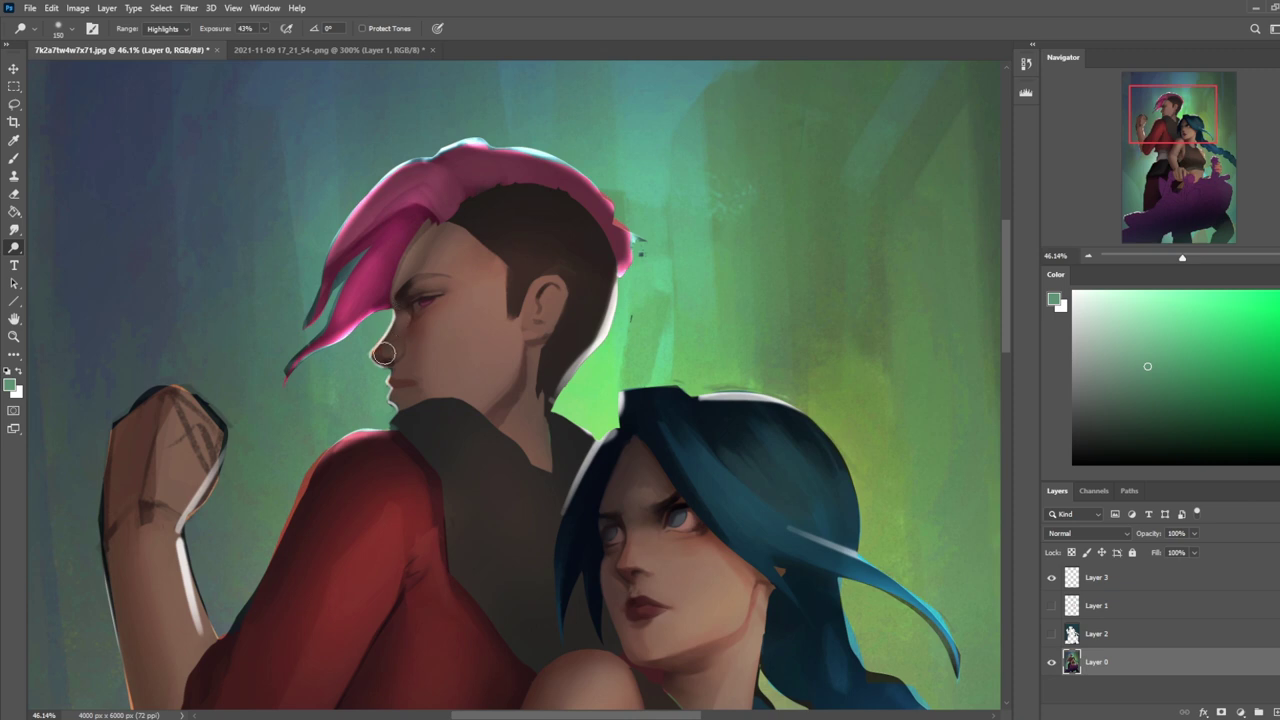
Step: Switch to the Brush with a salmon red paint colour in Color blend mode
key("b")
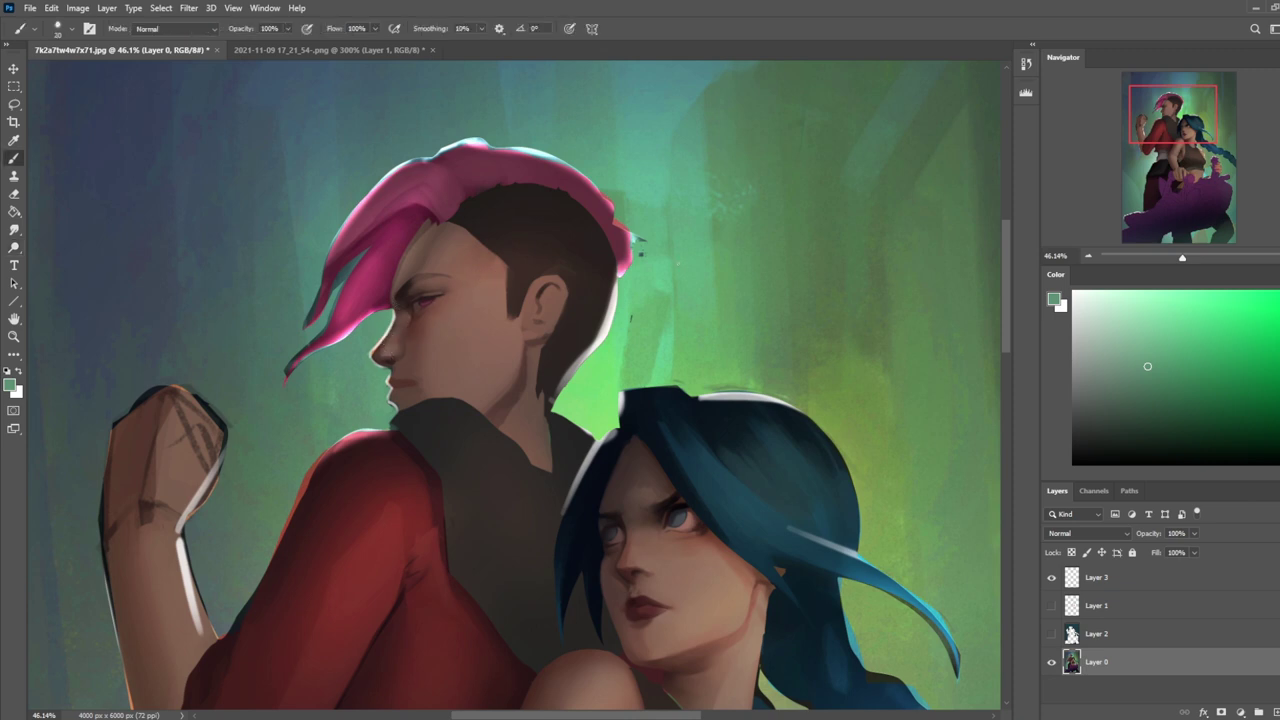
left_click(636, 242, "alt")
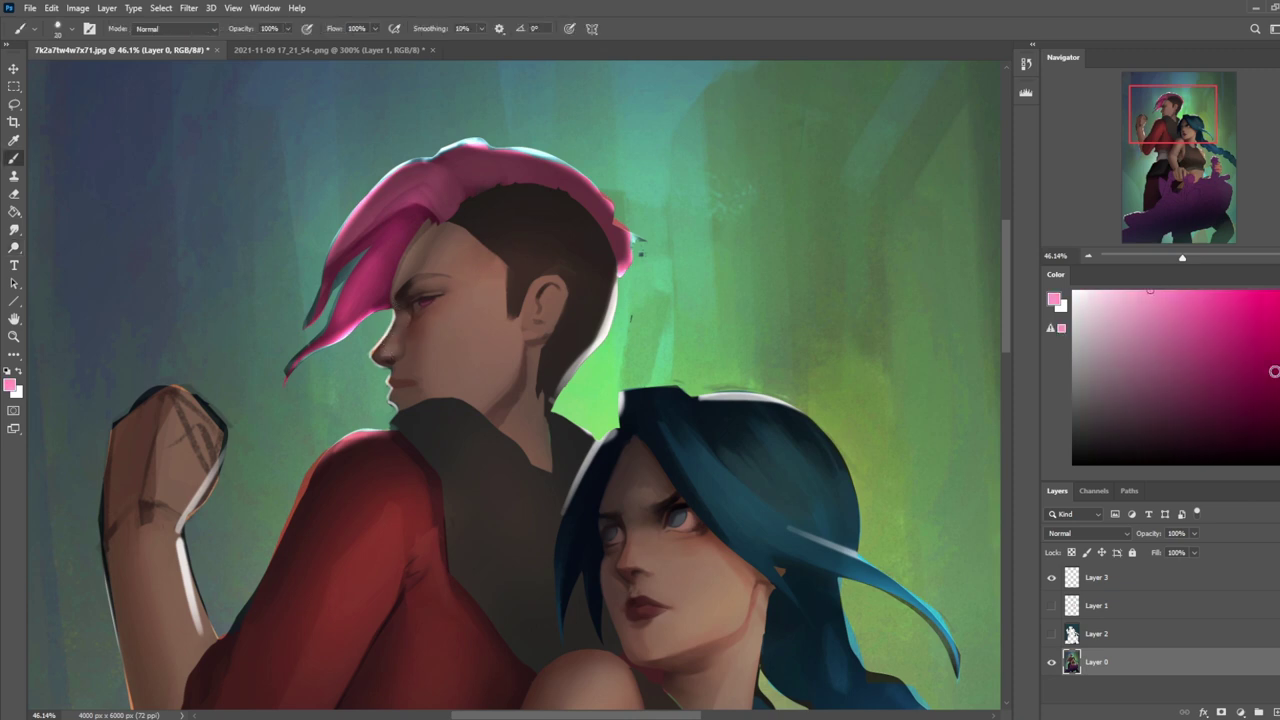
left_click(636, 242, "alt")
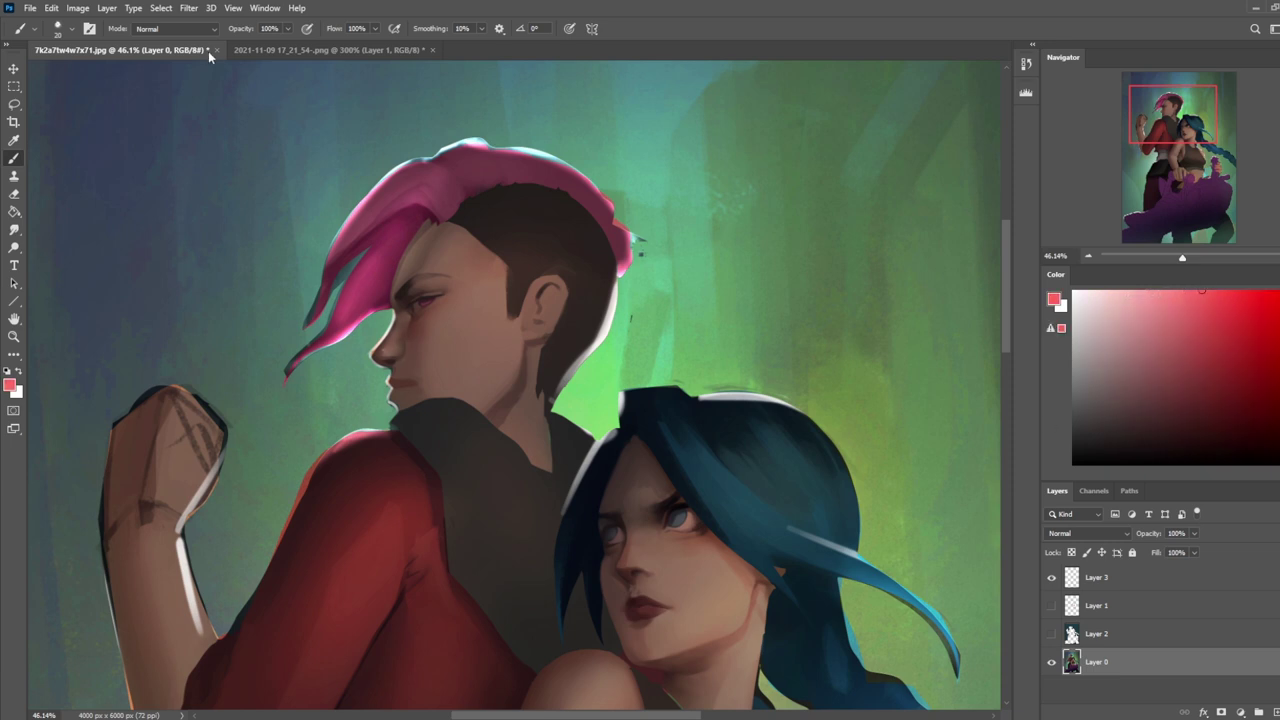
left_click(175, 28)
left_click(172, 351)
Step: Test a red tint on the nose, set the brush to 200 at 15% opacity, then undo and fit the view
left_click_drag(388, 357, 386, 355)
key("bracketright")
key("bracketright")
key("bracketright")
key("bracketright")
key("bracketright")
key("bracketright")
key("bracketright")
key("bracketright")
key("bracketright")
left_click_drag(277, 31, 235, 31)
key("ctrl+z")
key("ctrl+0")
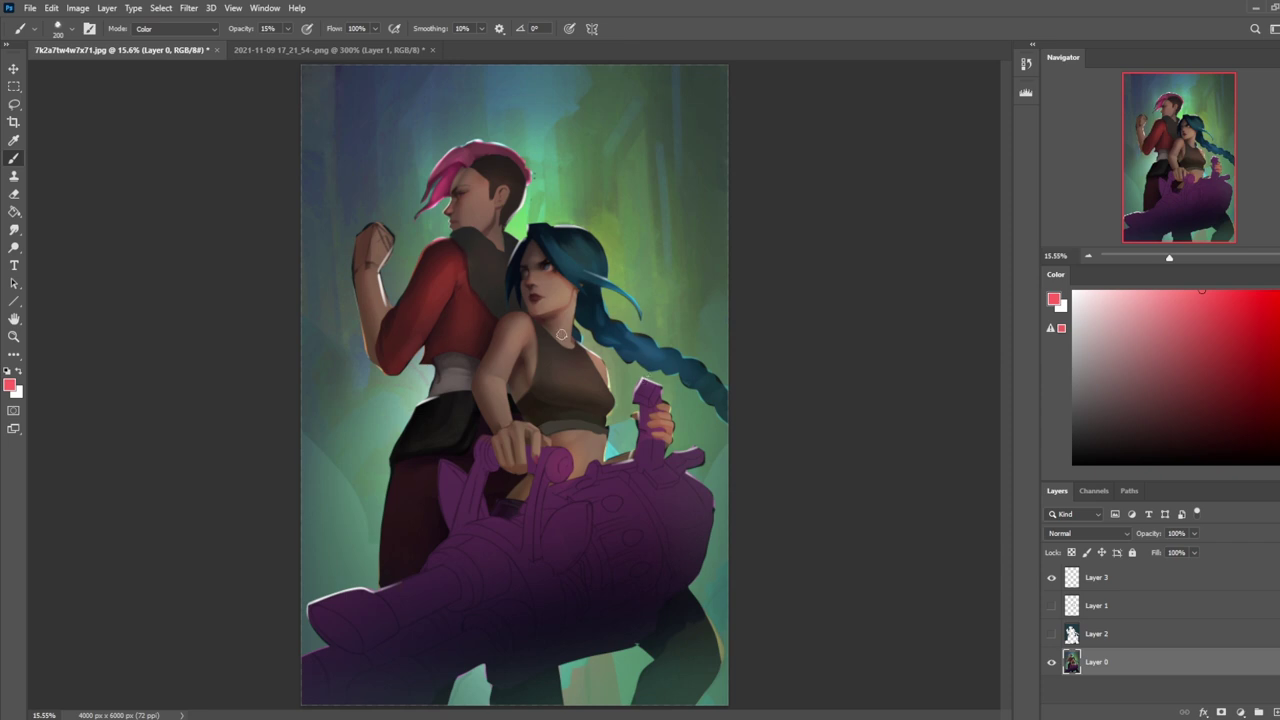
Step: Check the red-stripe Layer 1, delete it, and dismiss the hidden-layer warning
left_click(1049, 607)
left_click(1049, 607)
left_click(1130, 606)
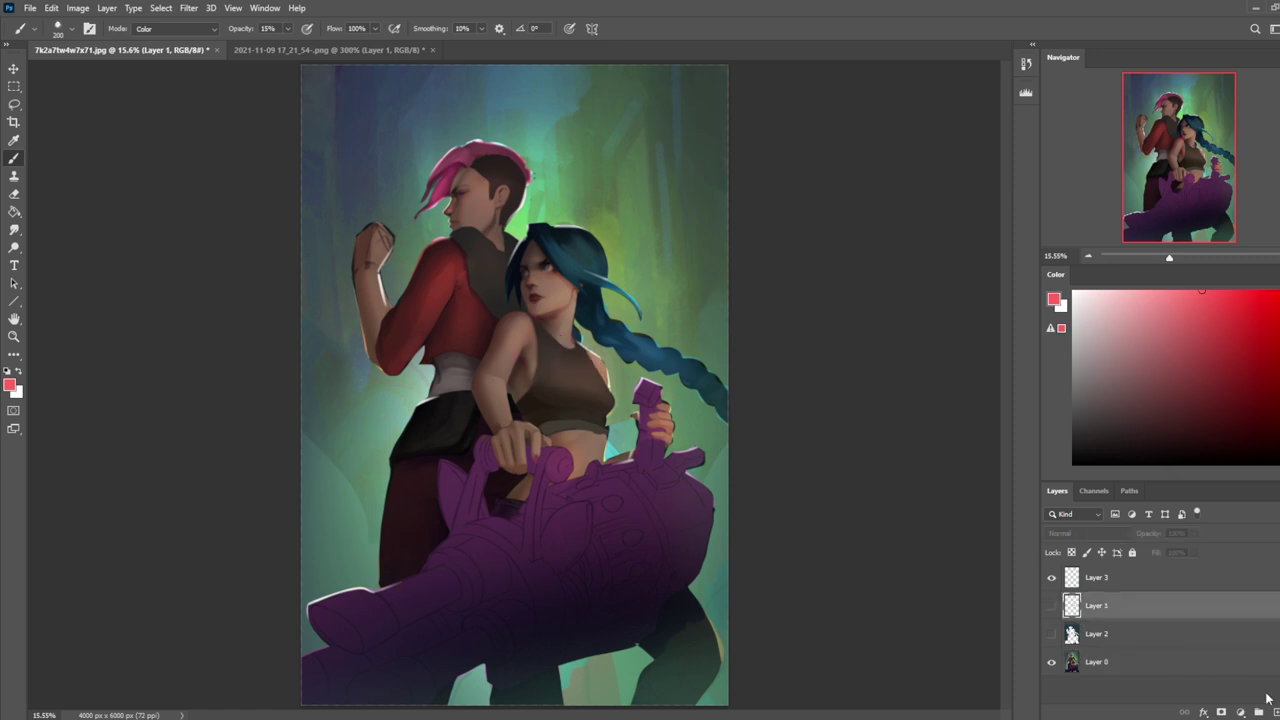
key("Delete")
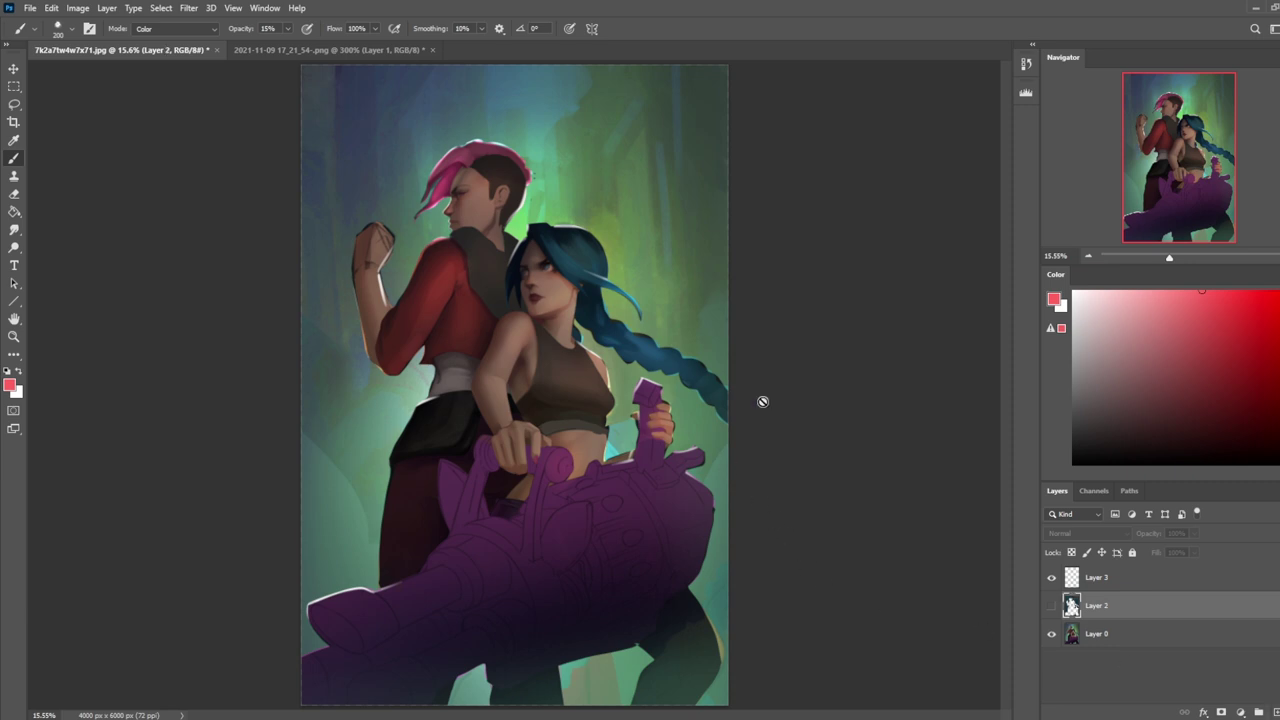
left_click(619, 430)
left_click(646, 273)
Step: Select Layer 0 and reset the brush to Normal mode at 100% opacity
left_click(1123, 640)
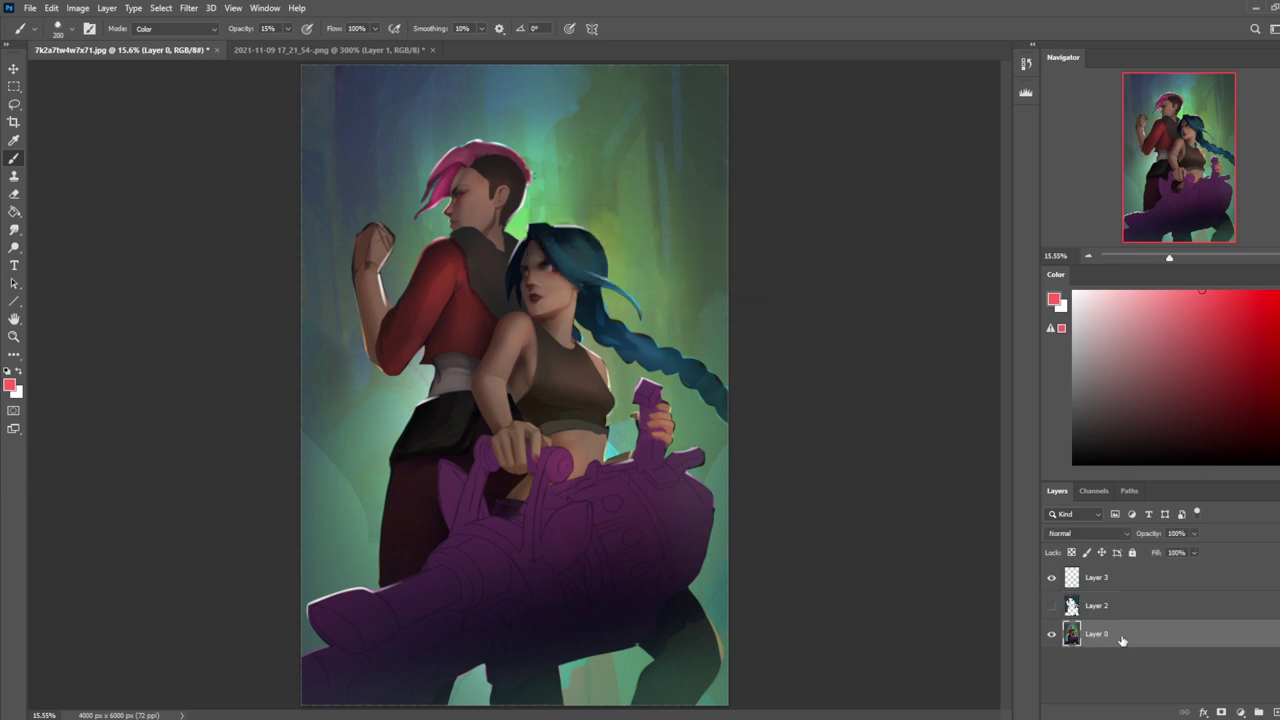
left_click(622, 460, "alt")
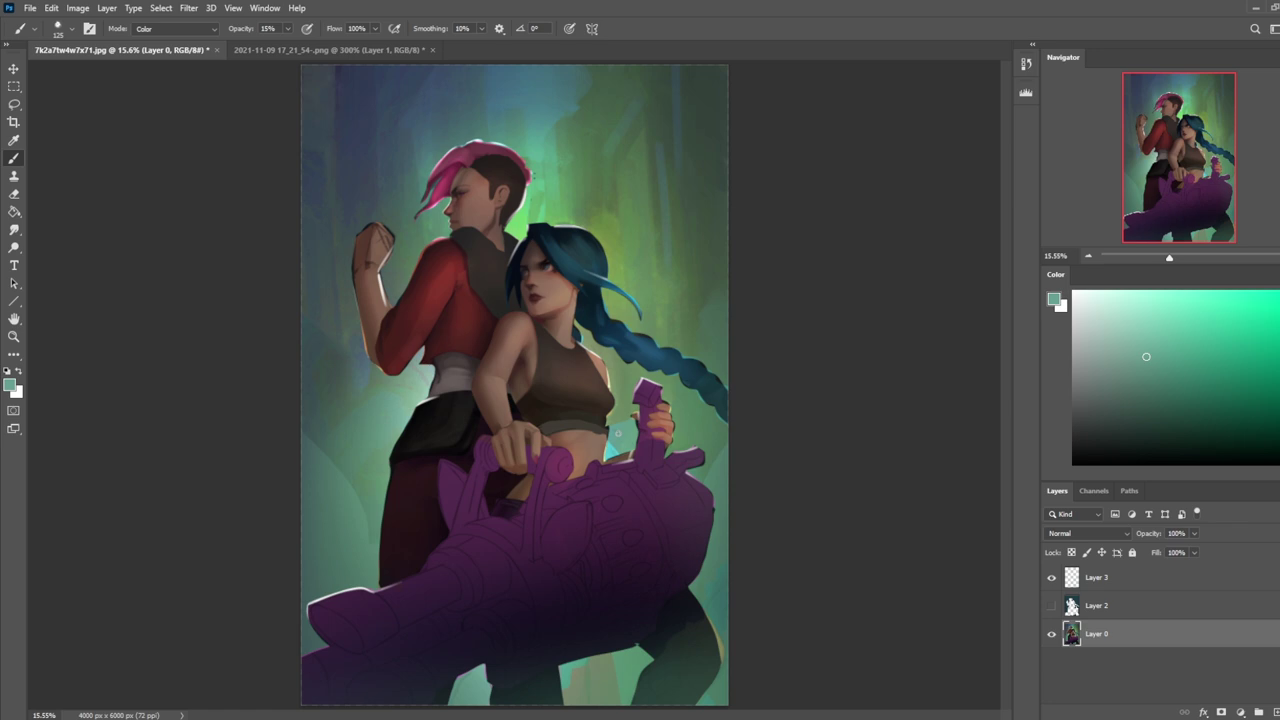
left_click(175, 28)
left_click(155, 32)
left_click(288, 28)
left_click_drag(282, 45, 341, 45)
left_click(614, 440)
Step: Sample a teal from the canvas, test it on the reference at 200%, undo, and return to the painting
left_click(619, 490, "alt")
left_click(615, 474, "alt")
left_click(331, 50)
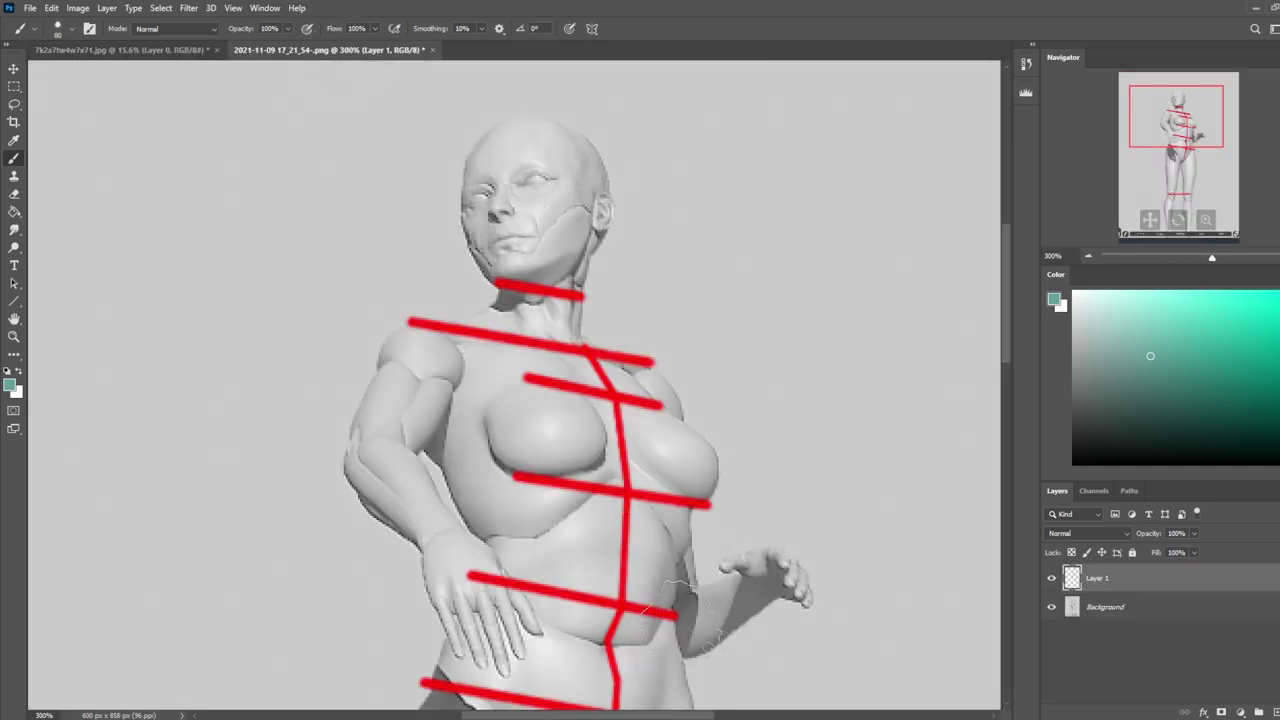
left_click(688, 612)
key("ctrl+z")
key("ctrl+z")
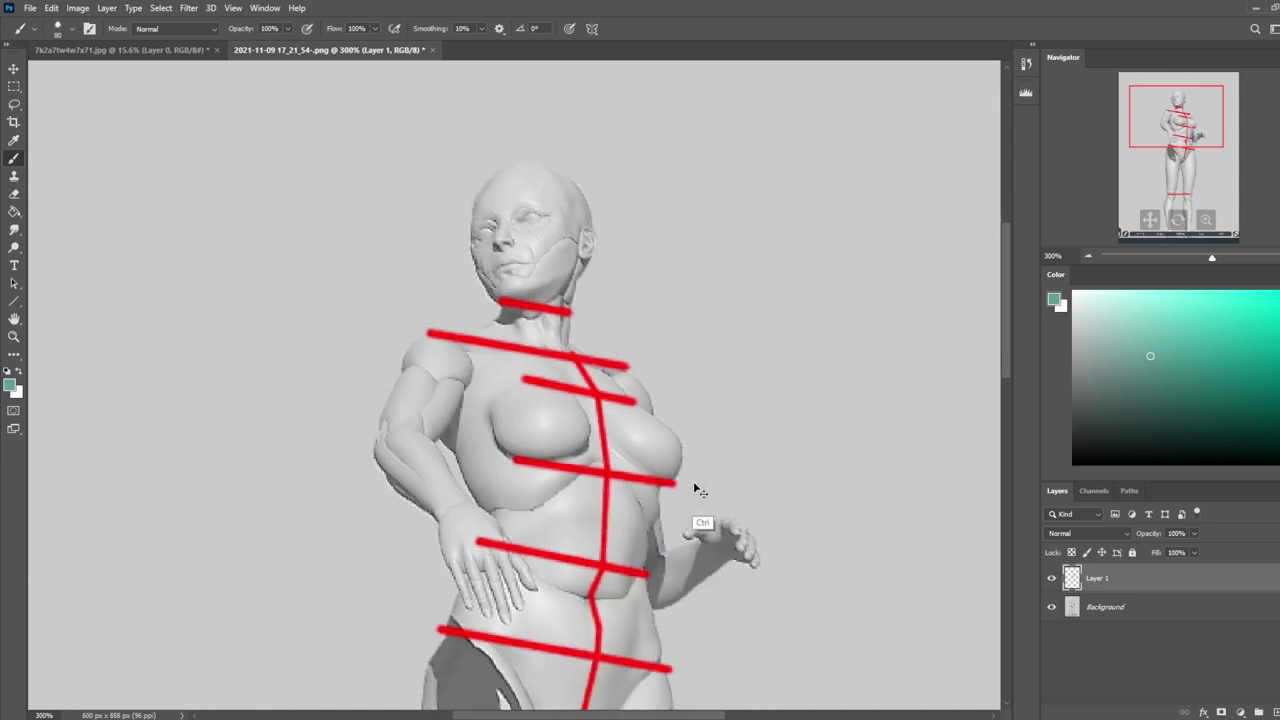
key("ctrl+minus")
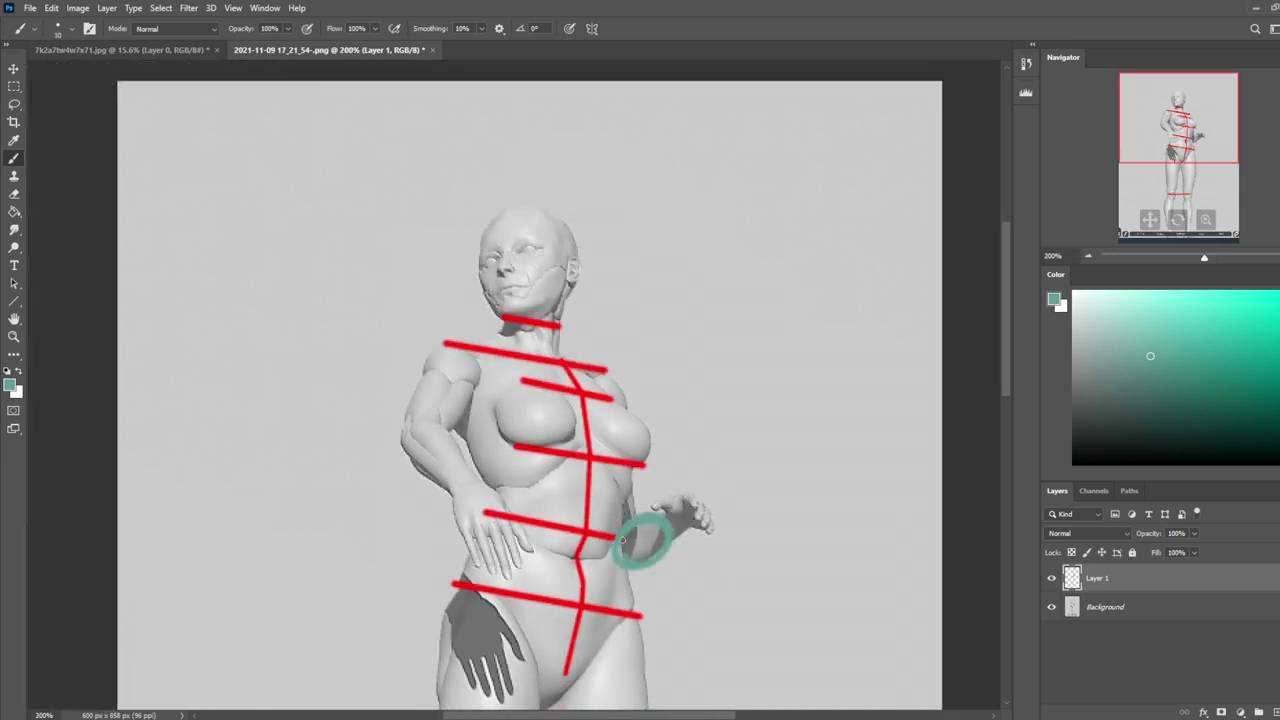
key("ctrl+Tab")
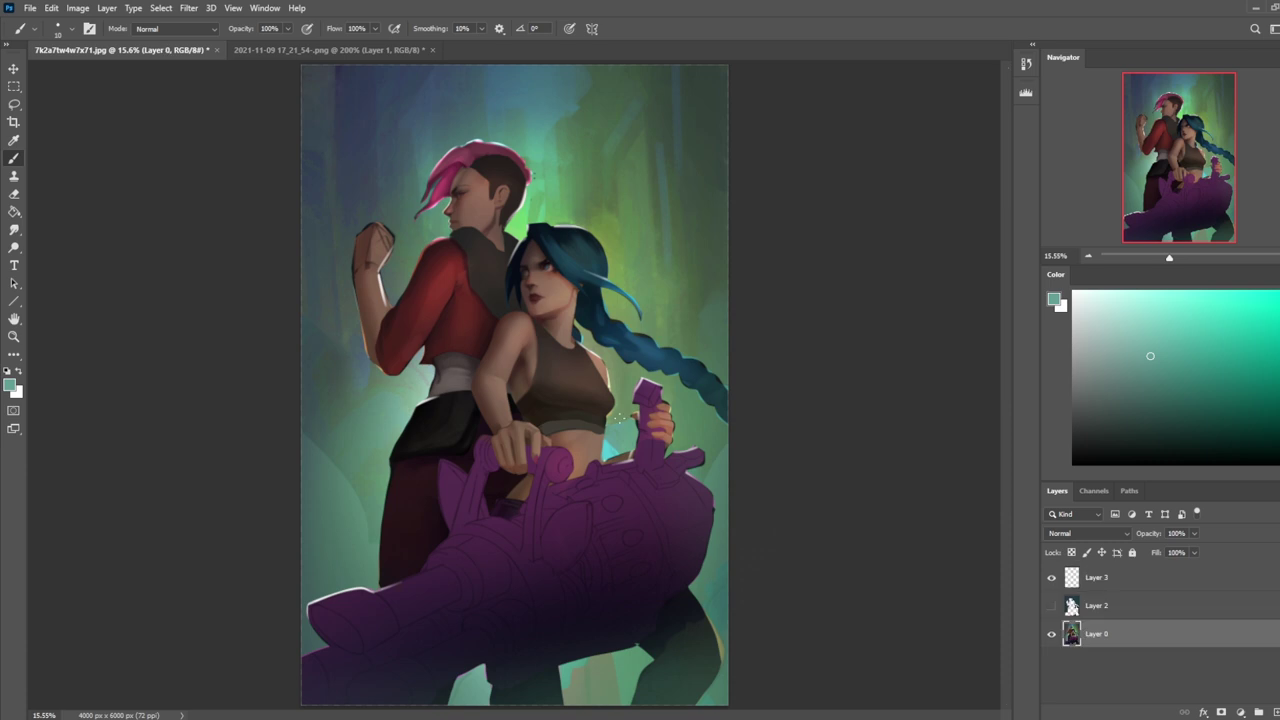
Step: Sample skin, brown, tan and purple tones around the blue-haired character's midriff
left_click(604, 383, "alt")
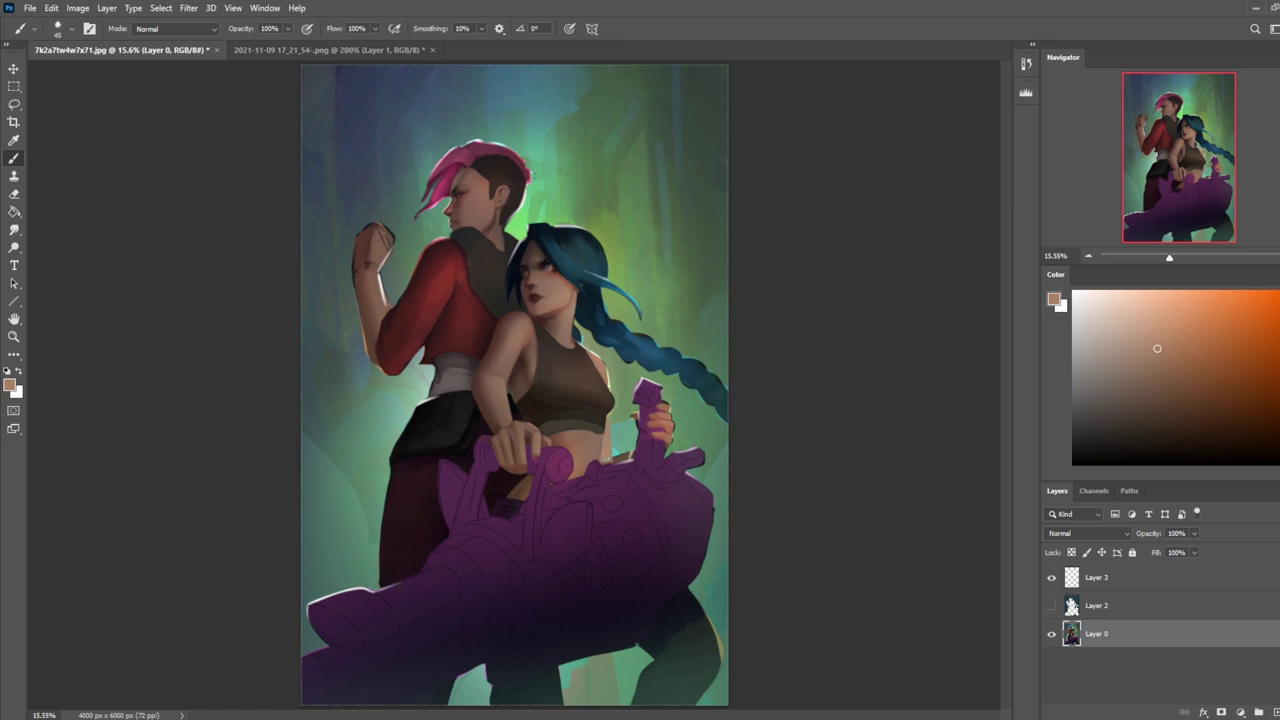
key("ctrl+minus")
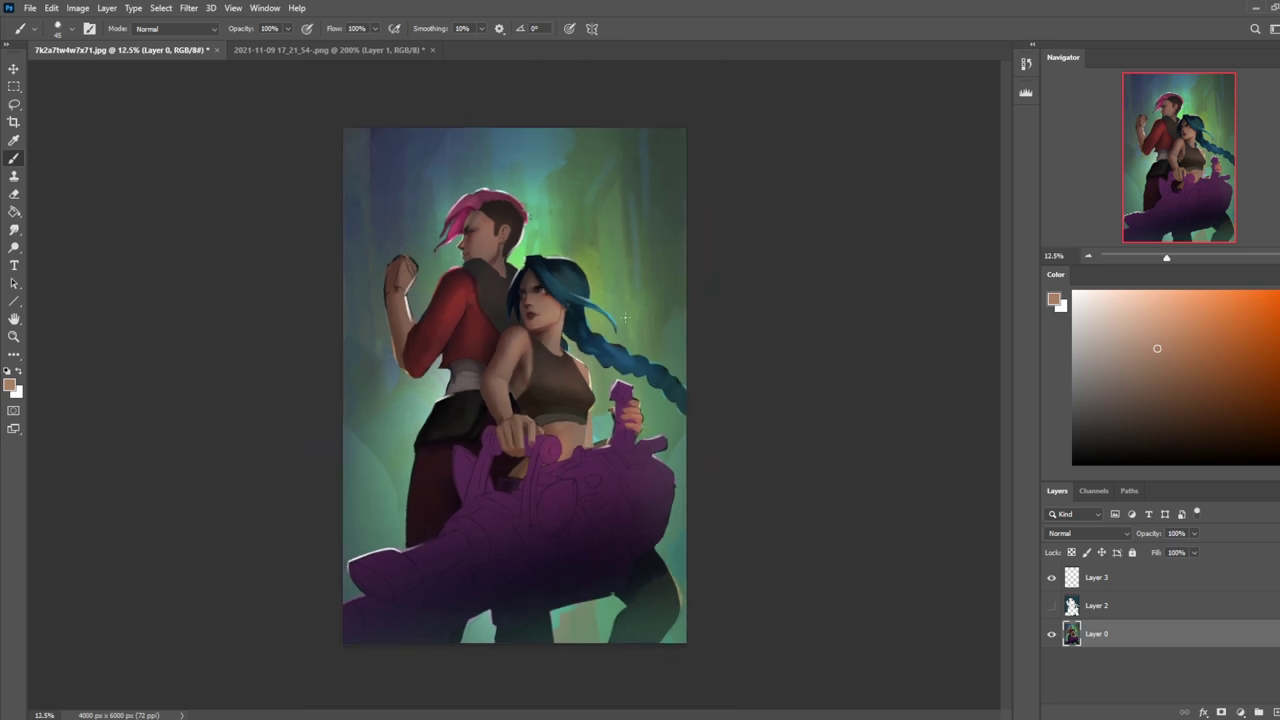
left_click(601, 444, "alt")
left_click(590, 442, "alt")
left_click(617, 438, "alt")
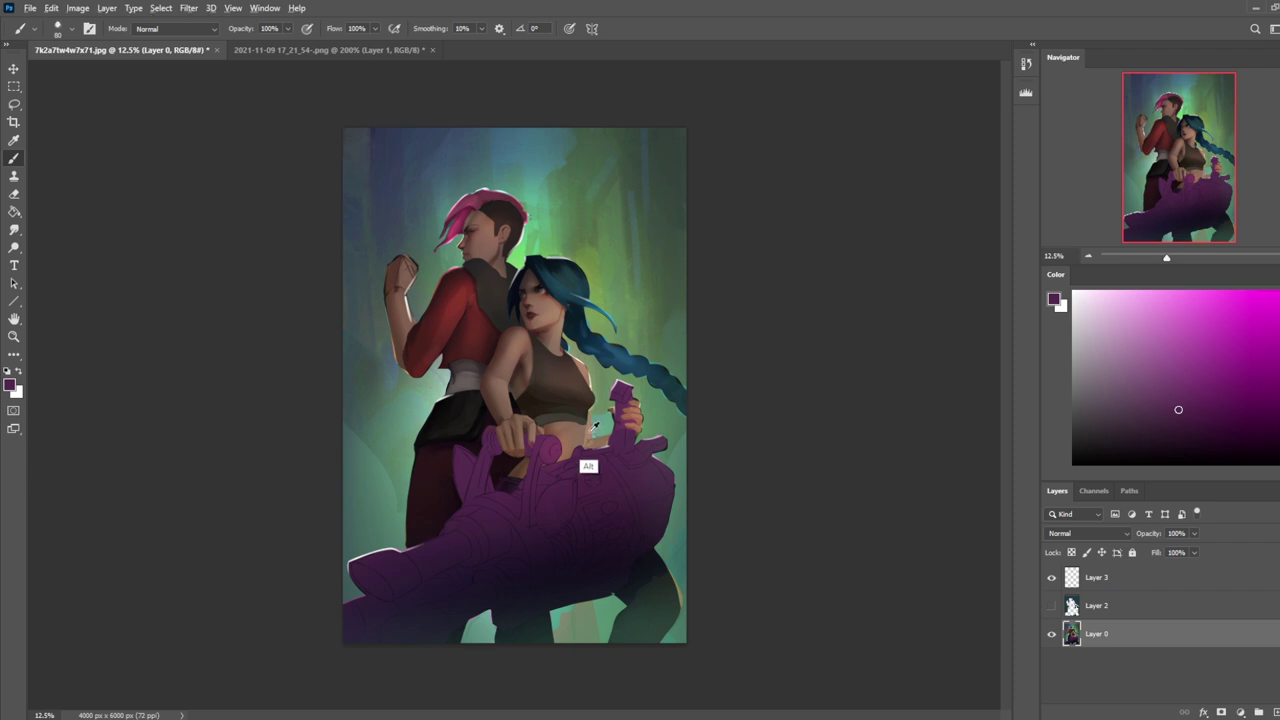
left_click(589, 467, "alt")
left_click(583, 462, "alt")
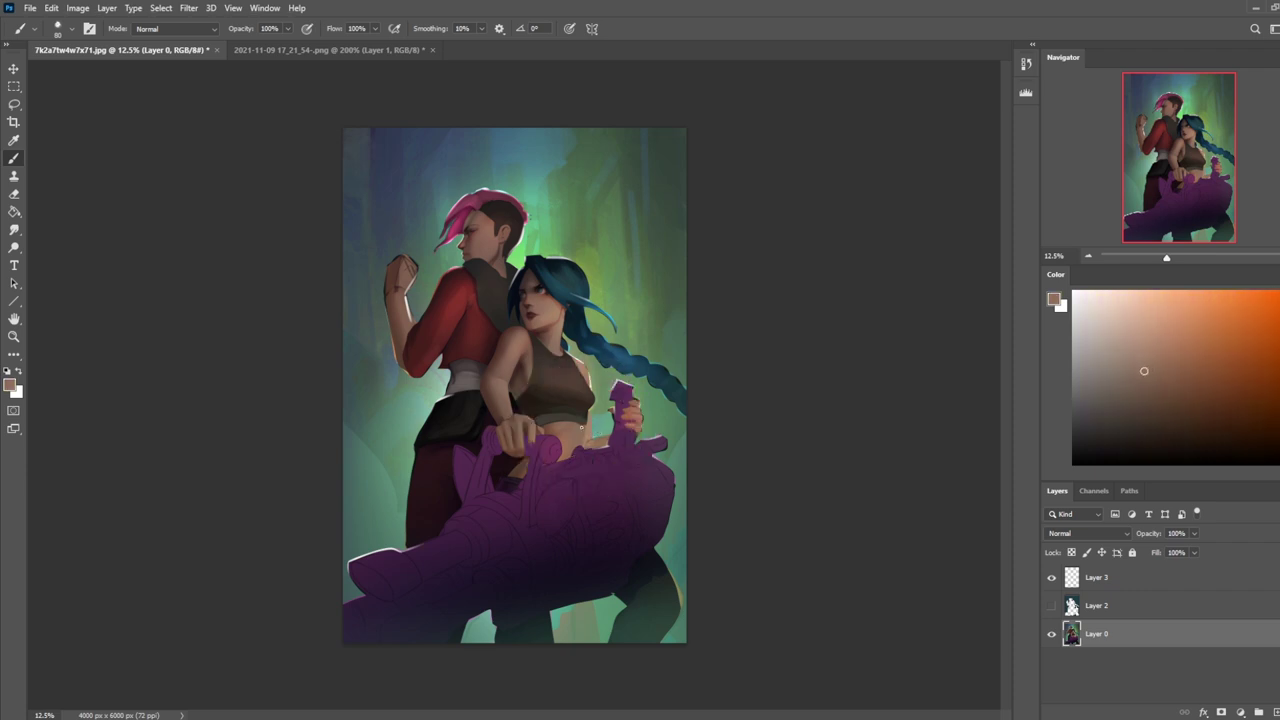
Step: Sample more skin and brown shades down to near-black, then switch to the Smudge tool
left_click(558, 458, "alt")
left_click(567, 420, "alt")
left_click(553, 412, "alt")
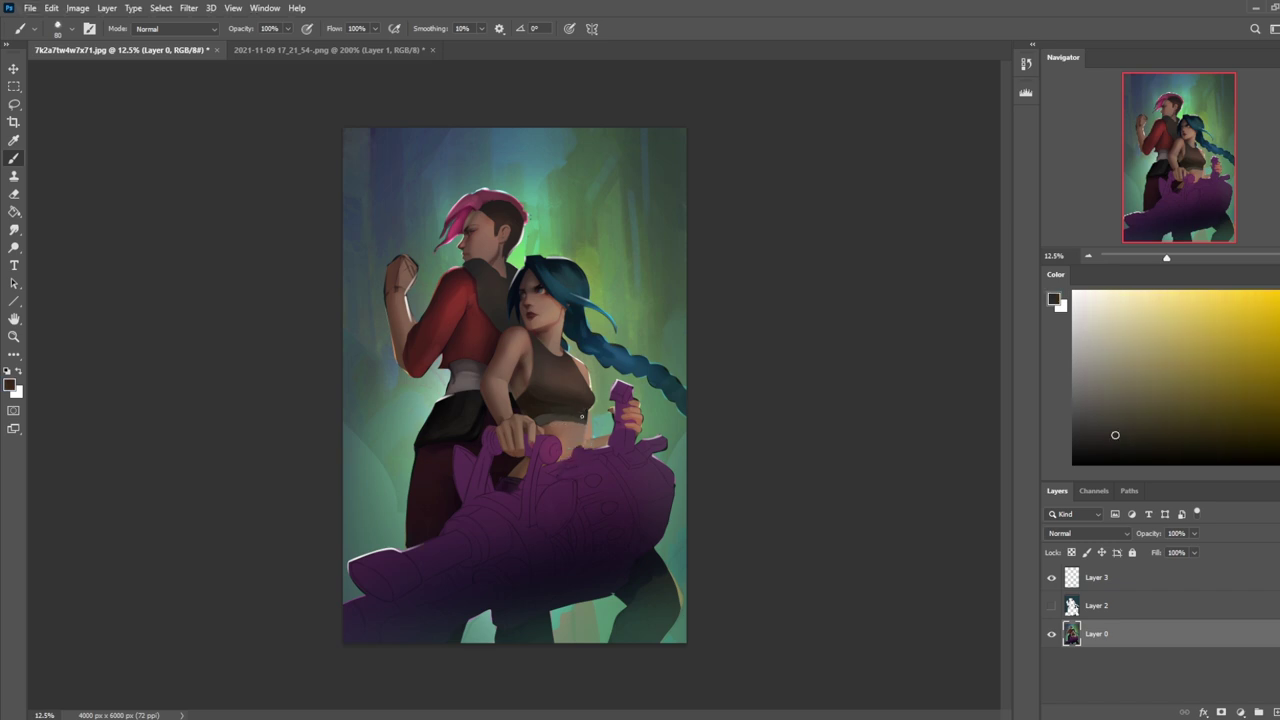
left_click(543, 427, "alt")
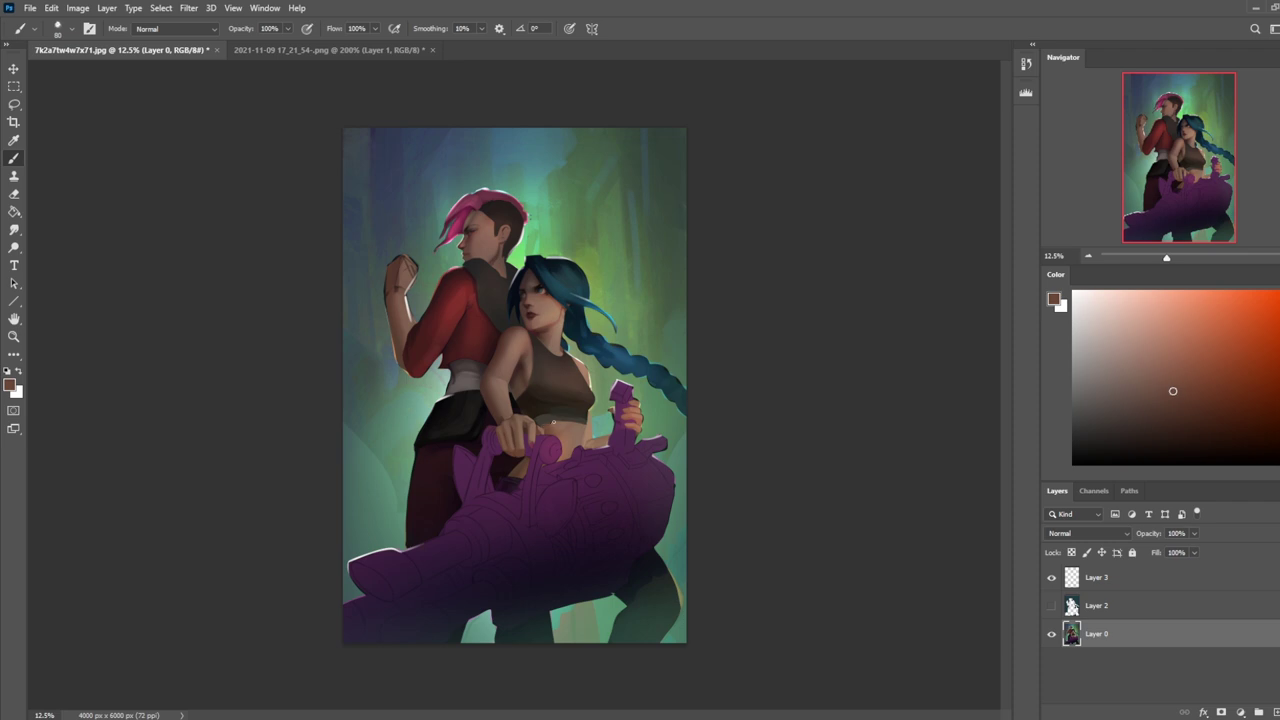
left_click(549, 424, "alt")
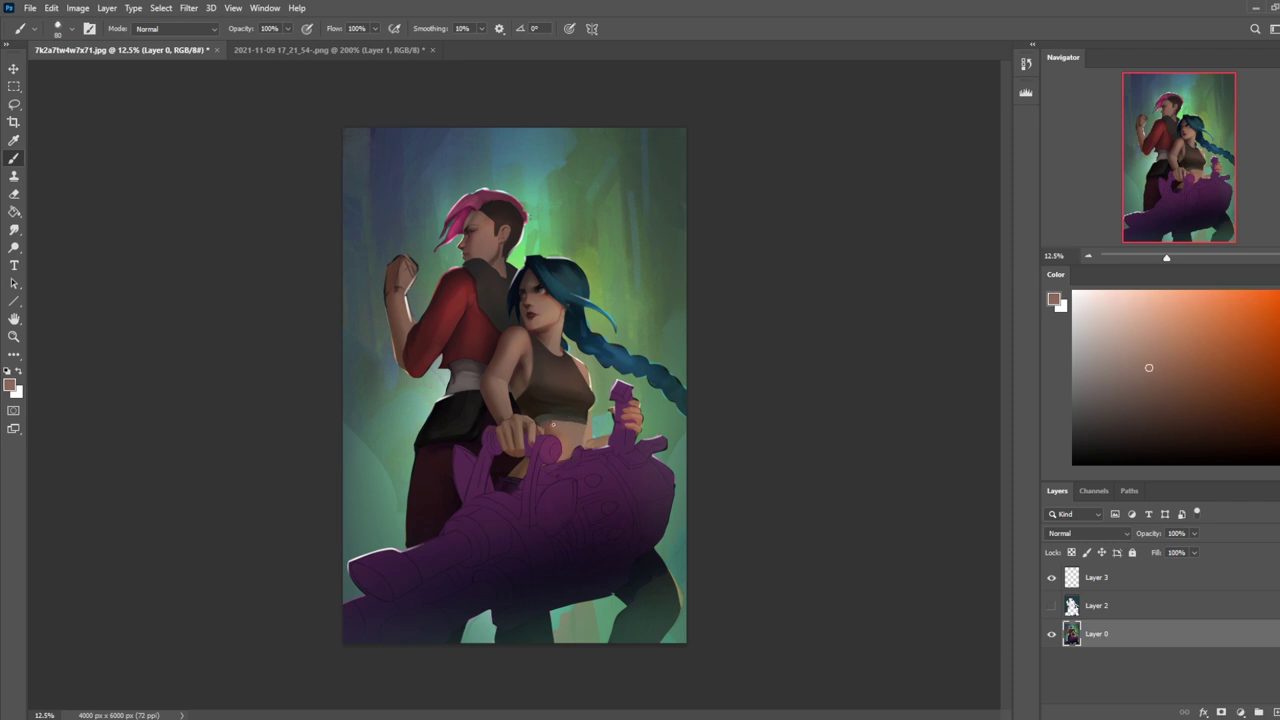
left_click(579, 419, "alt")
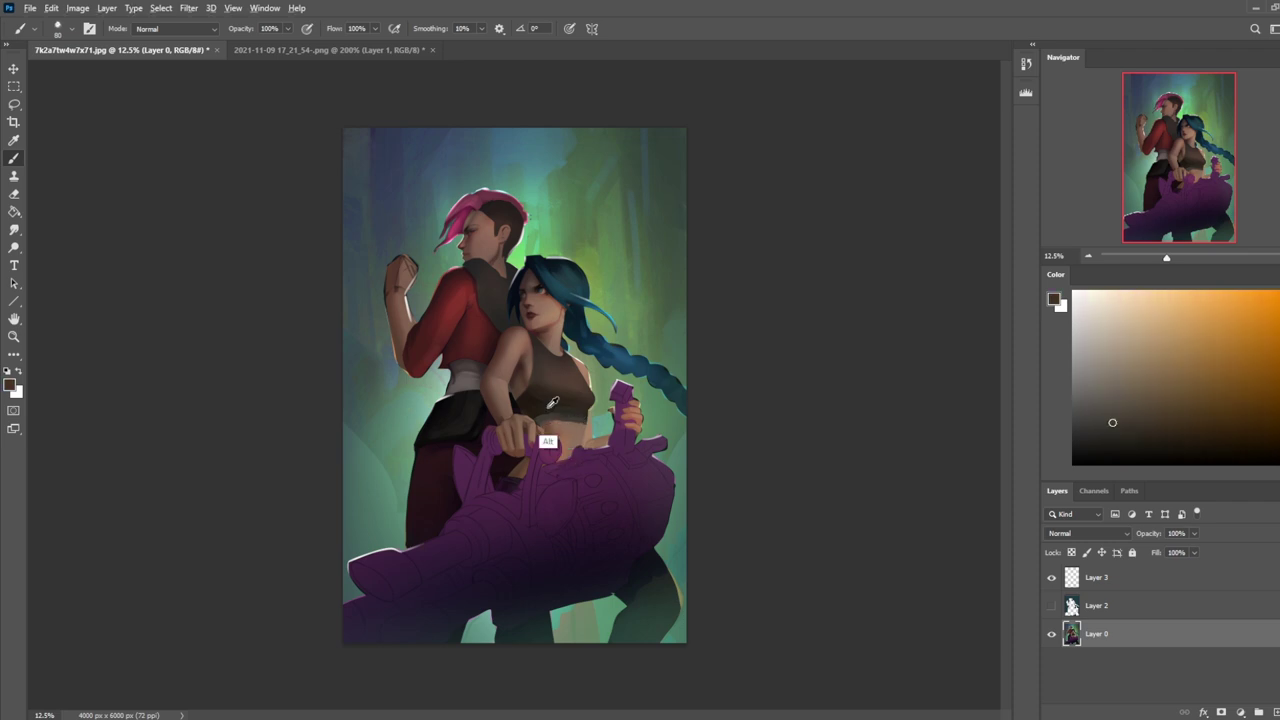
left_click(14, 229)
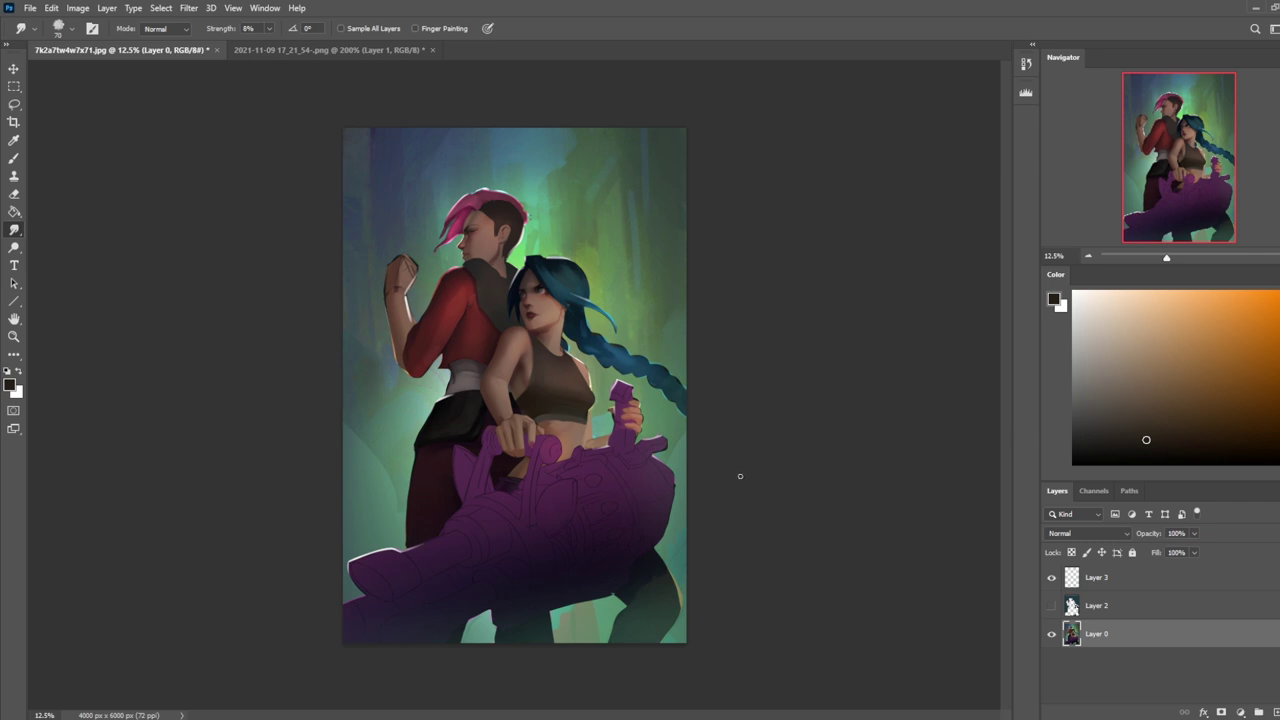
Step: Set up a Normal-mode brush preset at 25% opacity with a light green from the background
scroll(639, 412, "down", 1)
key("b")
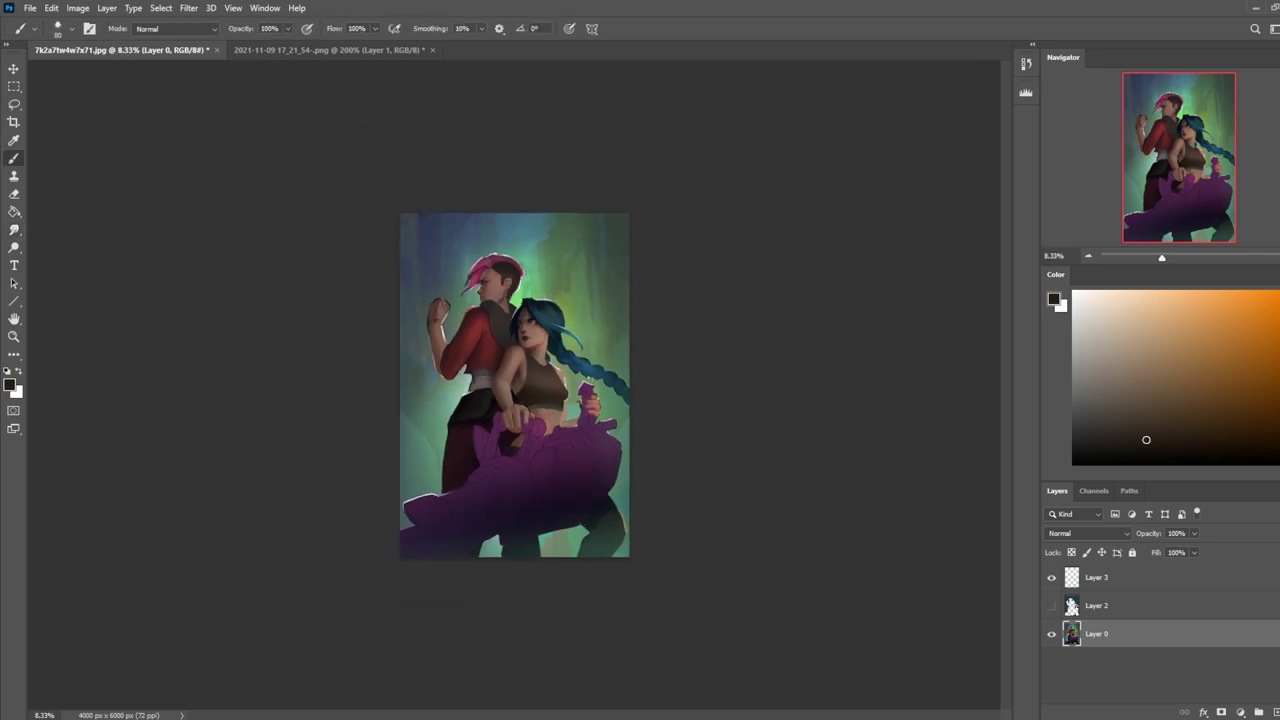
right_click(594, 250)
left_click(806, 197)
left_click(598, 308, "alt")
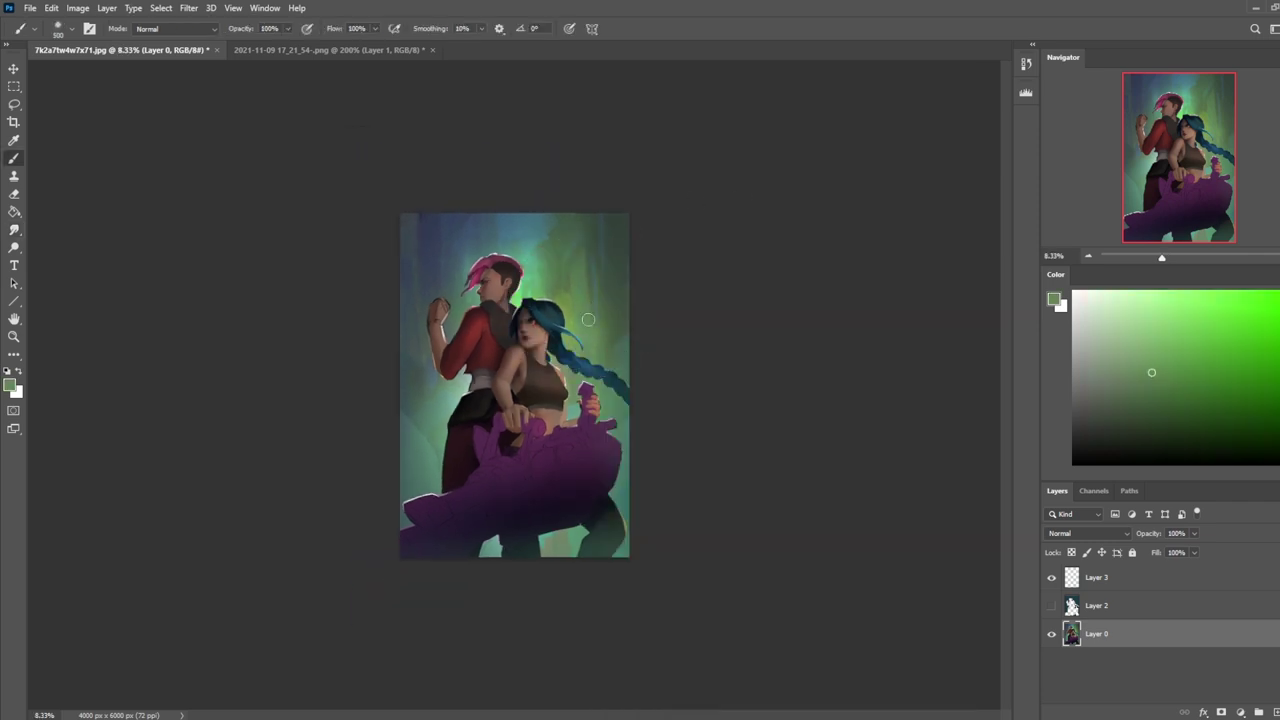
left_click(203, 33)
left_click(203, 33)
left_click(288, 29)
left_click_drag(293, 35, 240, 45)
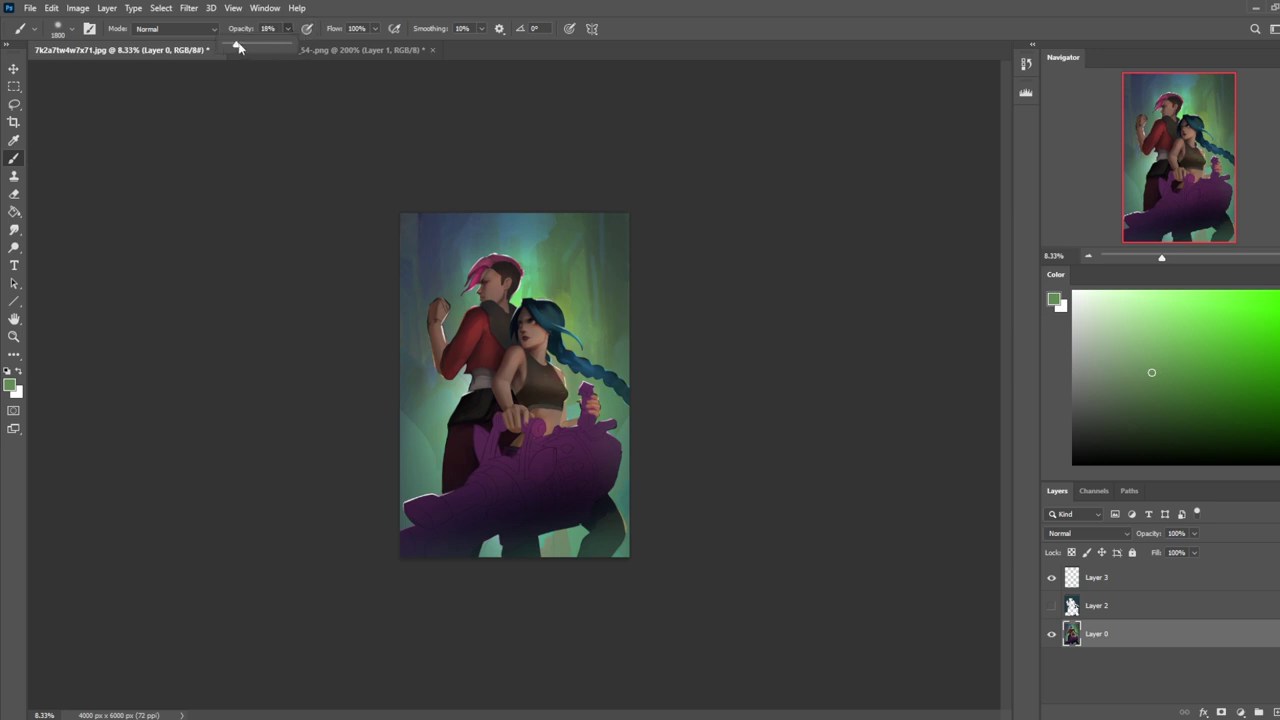
left_click(1107, 310)
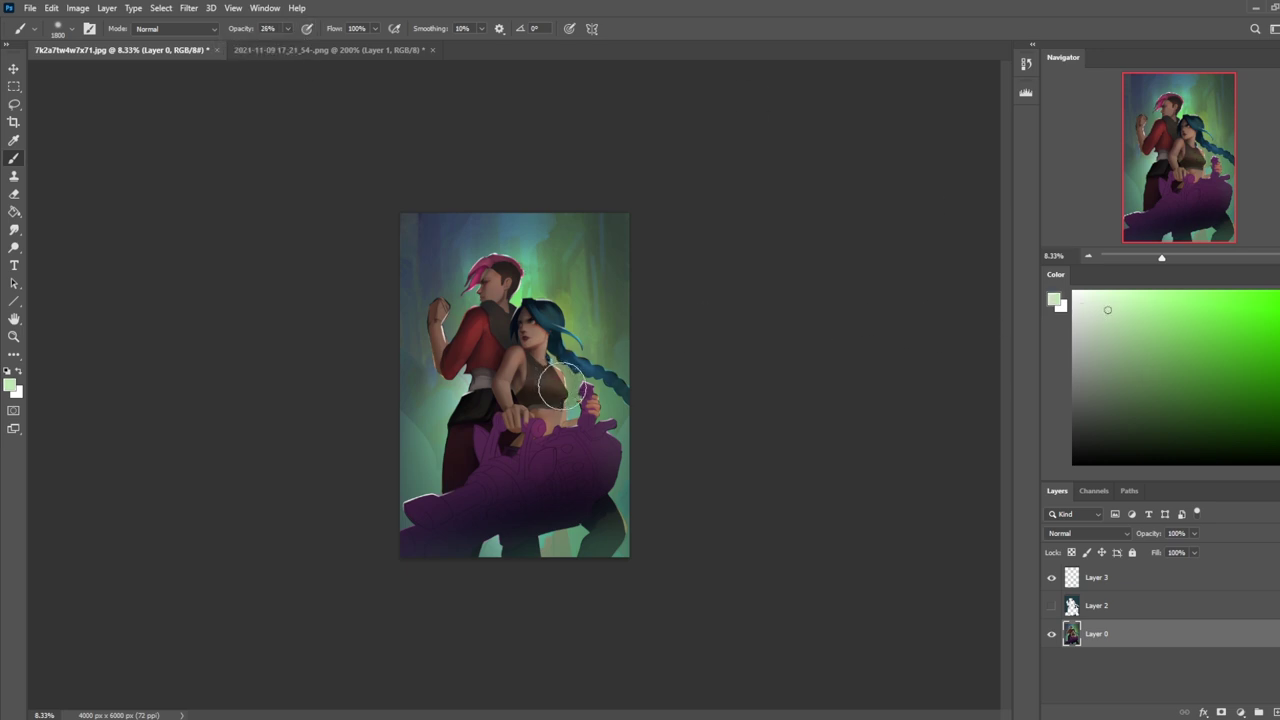
Step: Create a new empty layer for the glow and adjust the brush and eraser sizes
key("ctrl+shift+alt+n")
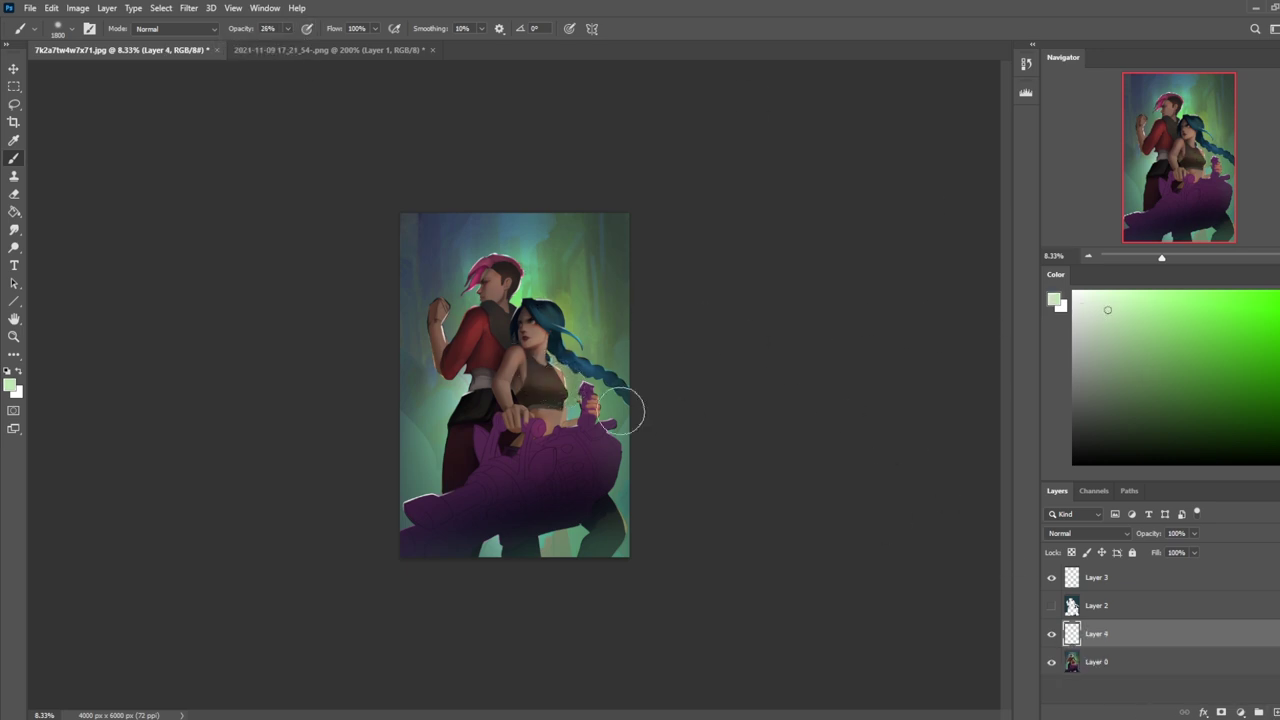
key("bracketleft")
key("bracketleft")
key("bracketleft")
key("bracketleft")
key("bracketleft")
key("bracketleft")
key("bracketleft")
key("bracketleft")
key("bracketleft")
key("bracketleft")
key("bracketleft")
key("bracketleft")
key("bracketleft")
key("bracketleft")
key("bracketleft")
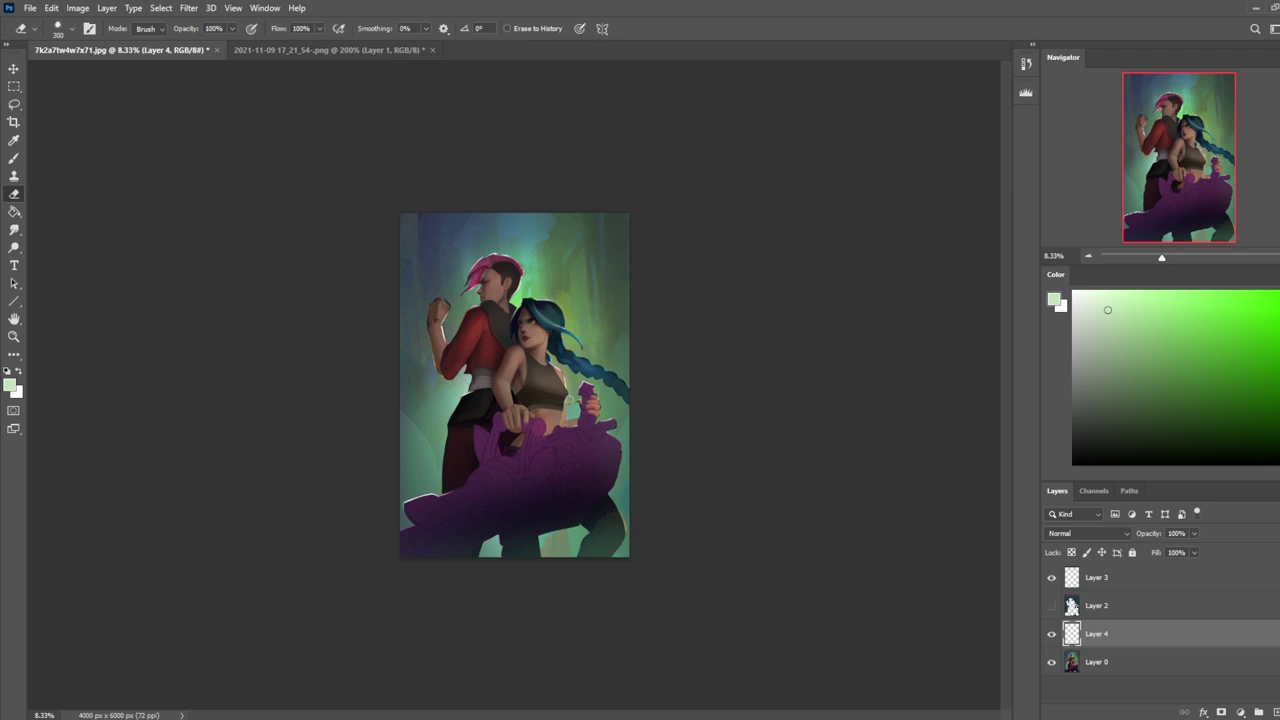
key("bracketright")
key("l")
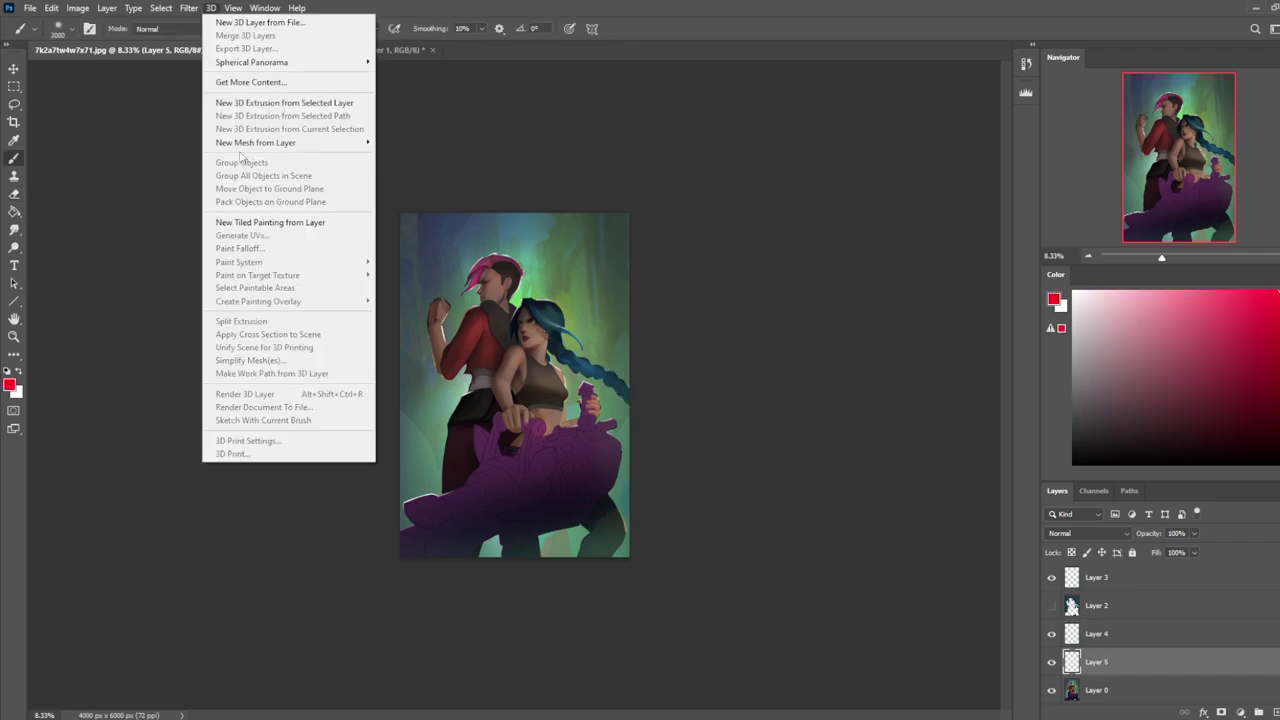
Step: Run Filter > Blur > Gaussian Blur on Layer 5, bringing the radius from 33.2 to 8.2 pixels
mouse_move(189, 8)
mouse_move(205, 184)
left_click(390, 235)
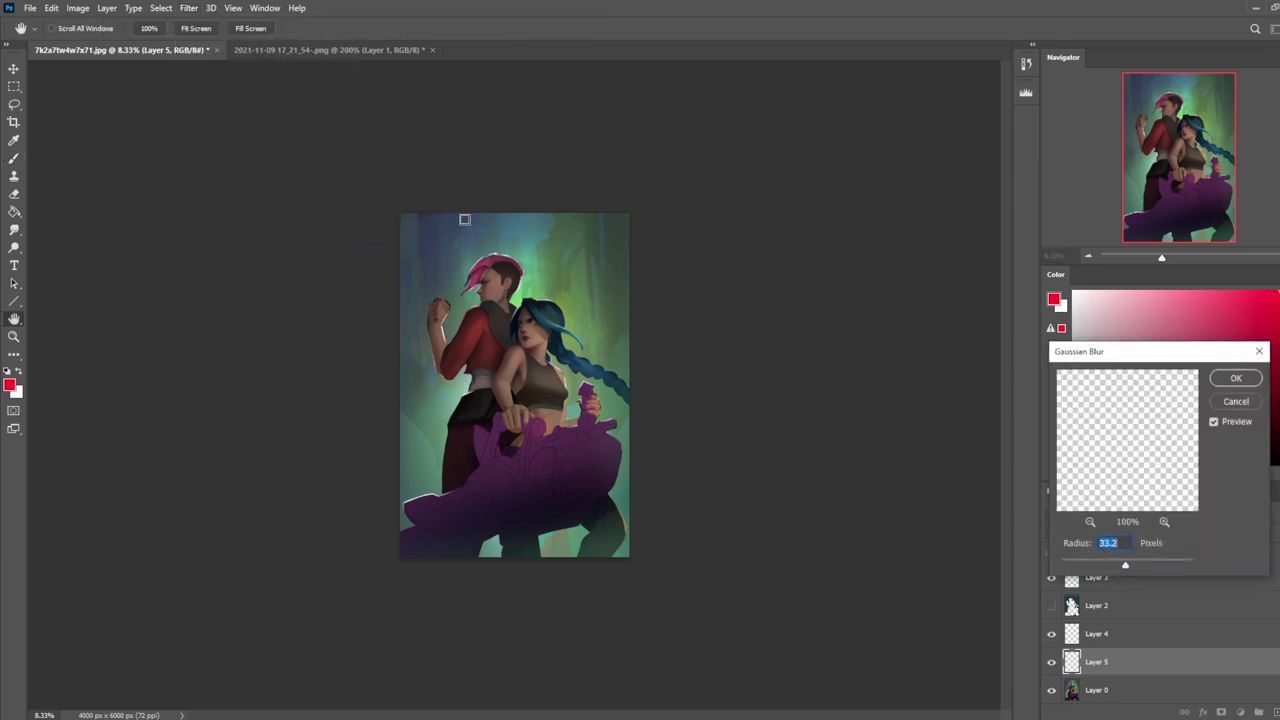
left_click_drag(1119, 562, 1070, 561)
left_click_drag(1092, 568, 1099, 568)
left_click_drag(1105, 567, 1110, 565)
left_click(1237, 379)
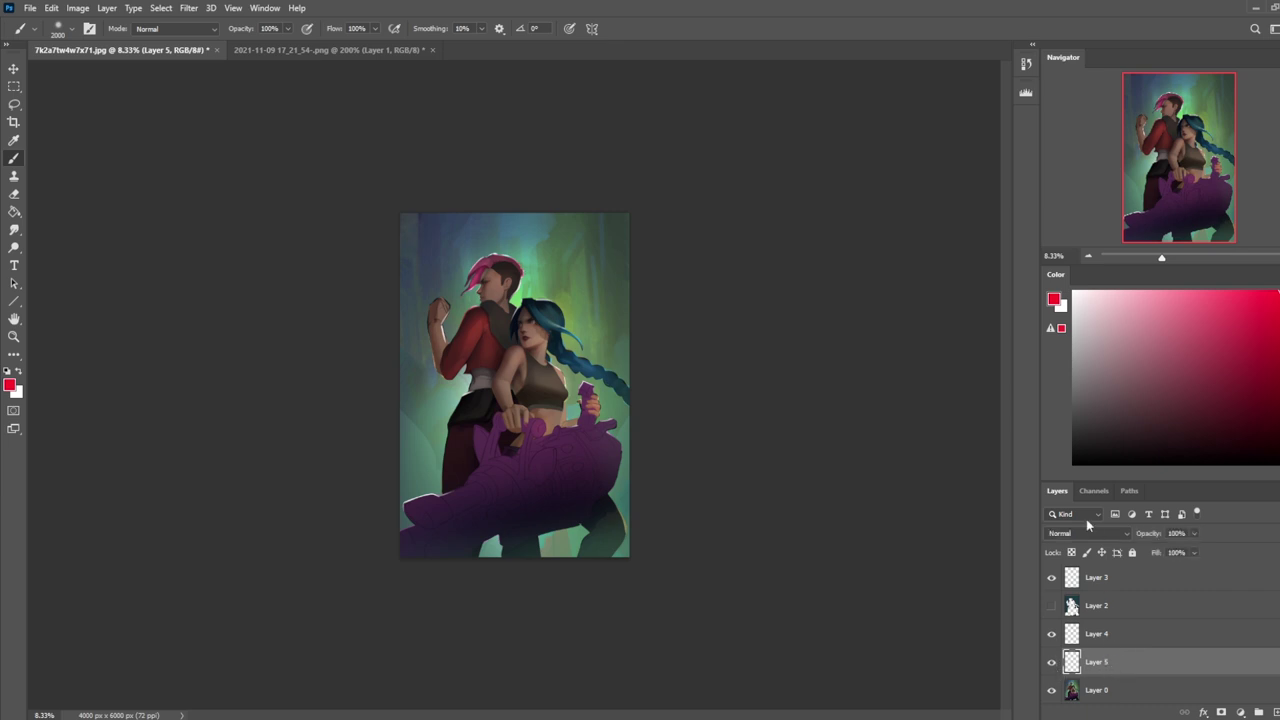
Step: Set Layer 5 to Darken blending and merge it down into Layer 0
left_click(1088, 533)
left_click(1072, 421)
right_click(1120, 663)
left_click(1142, 486)
Step: Toggle Layer 4's visibility to compare the painting, then make Layer 4 active
left_click(1051, 634)
left_click(1051, 634)
left_click(1051, 634)
left_click(1051, 634)
left_click(1127, 641)
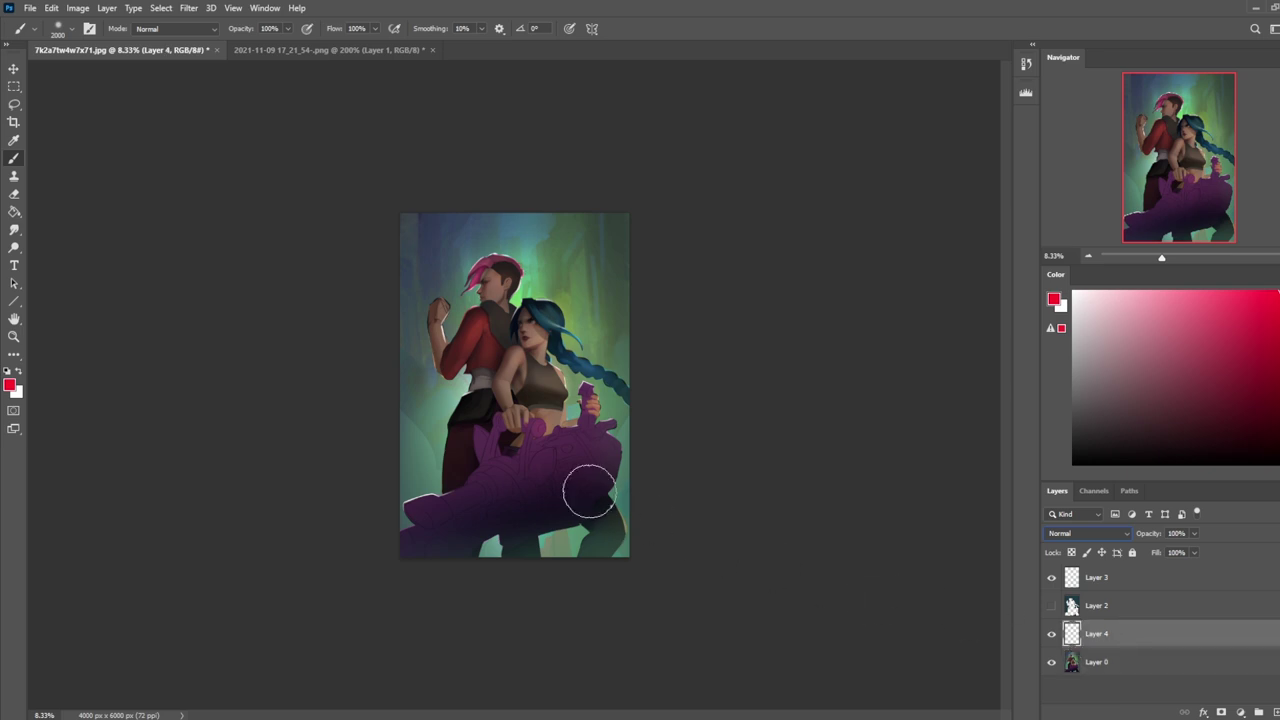
Step: Load the brush with a very pale green-white at 1300 px and 15% opacity
key("bracketleft")
key("bracketleft")
key("bracketleft")
key("bracketleft")
left_click(1158, 323)
left_click(1080, 292)
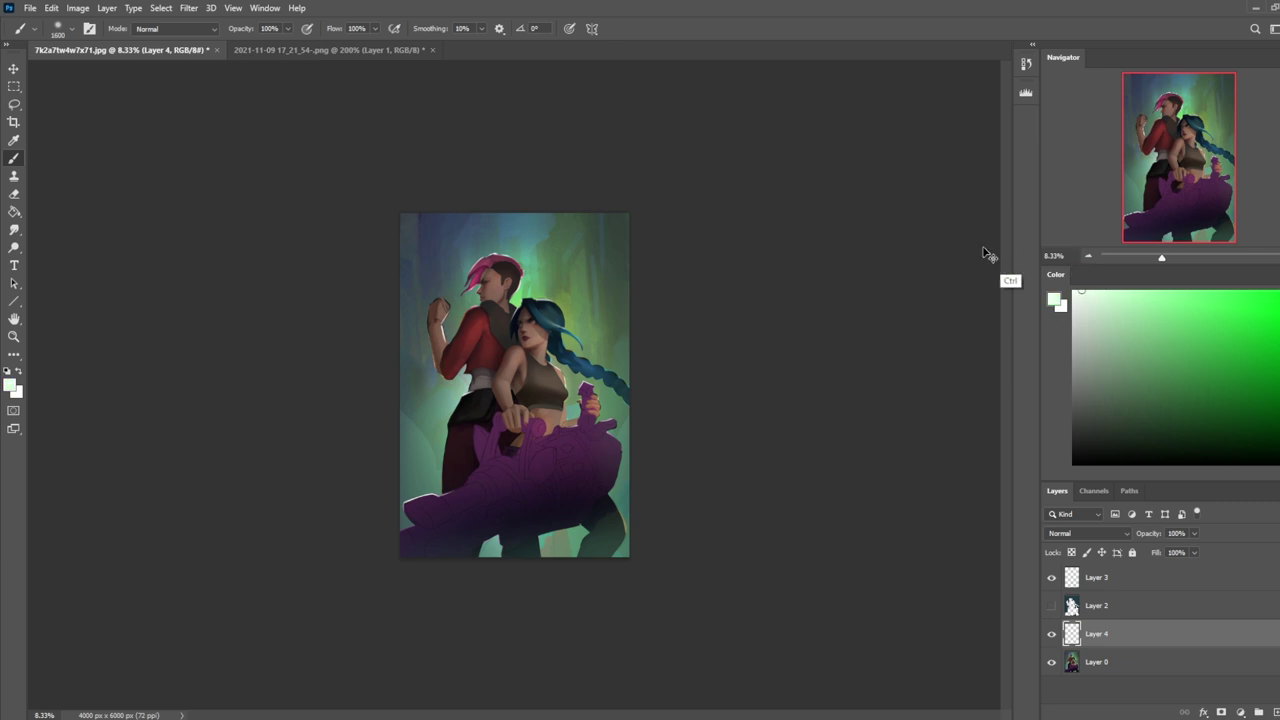
key("bracketleft")
key("bracketleft")
key("bracketleft")
key("bracketleft")
key("bracketleft")
key("bracketleft")
key("bracketleft")
key("bracketleft")
key("bracketleft")
key("bracketleft")
key("bracketleft")
key("bracketleft")
key("bracketleft")
left_click_drag(288, 28, 235, 47)
left_click(489, 387)
Step: Smudge the pale light, then sample a muted teal and enlarge the brush to 1000
key("ctrl")
key("ctrl")
key("ctrl")
key("r")
key("ctrl+plus")
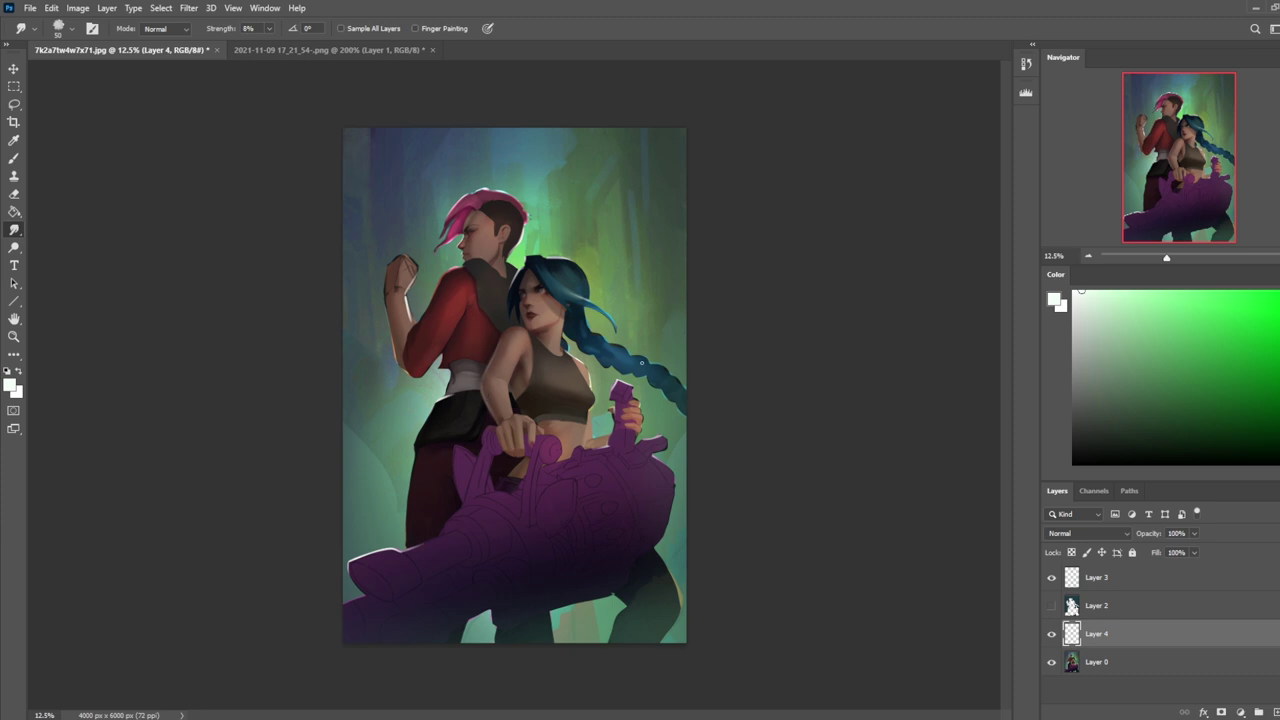
key("ctrl+minus")
key("ctrl+minus")
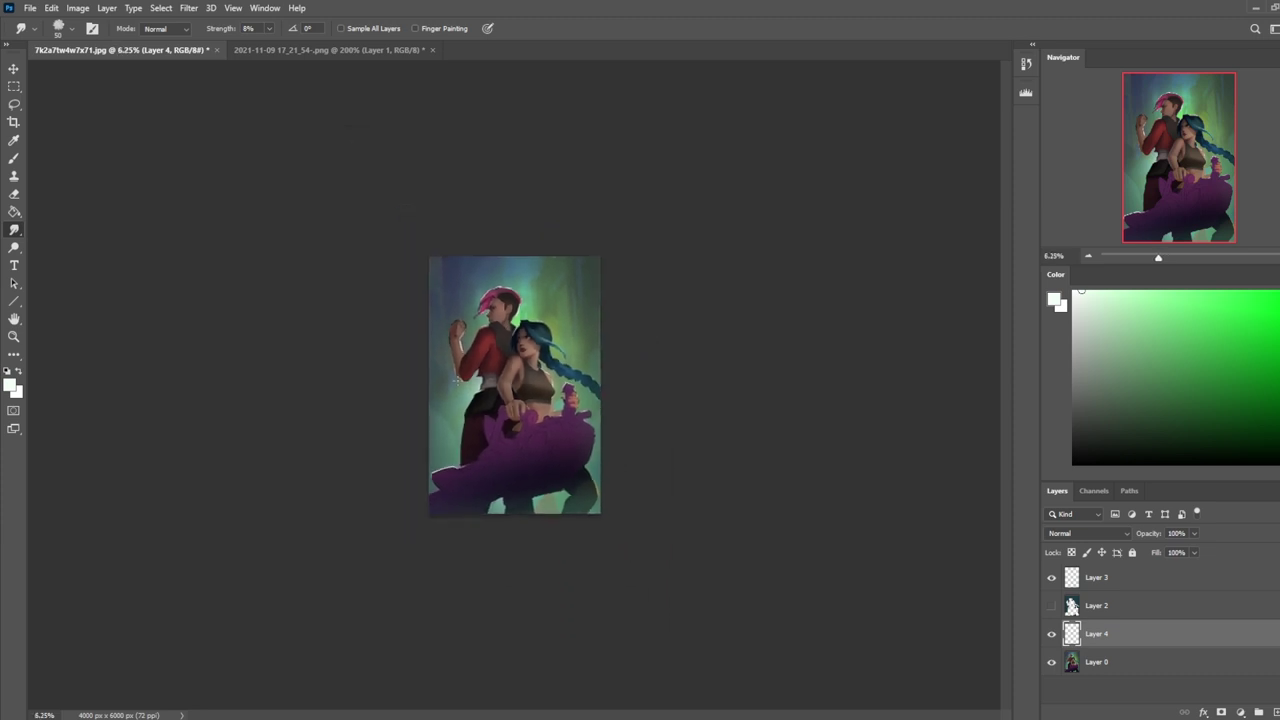
key("b")
left_click(472, 388, "alt")
key("bracketright")
key("bracketright")
key("bracketright")
key("bracketright")
key("bracketright")
key("bracketright")
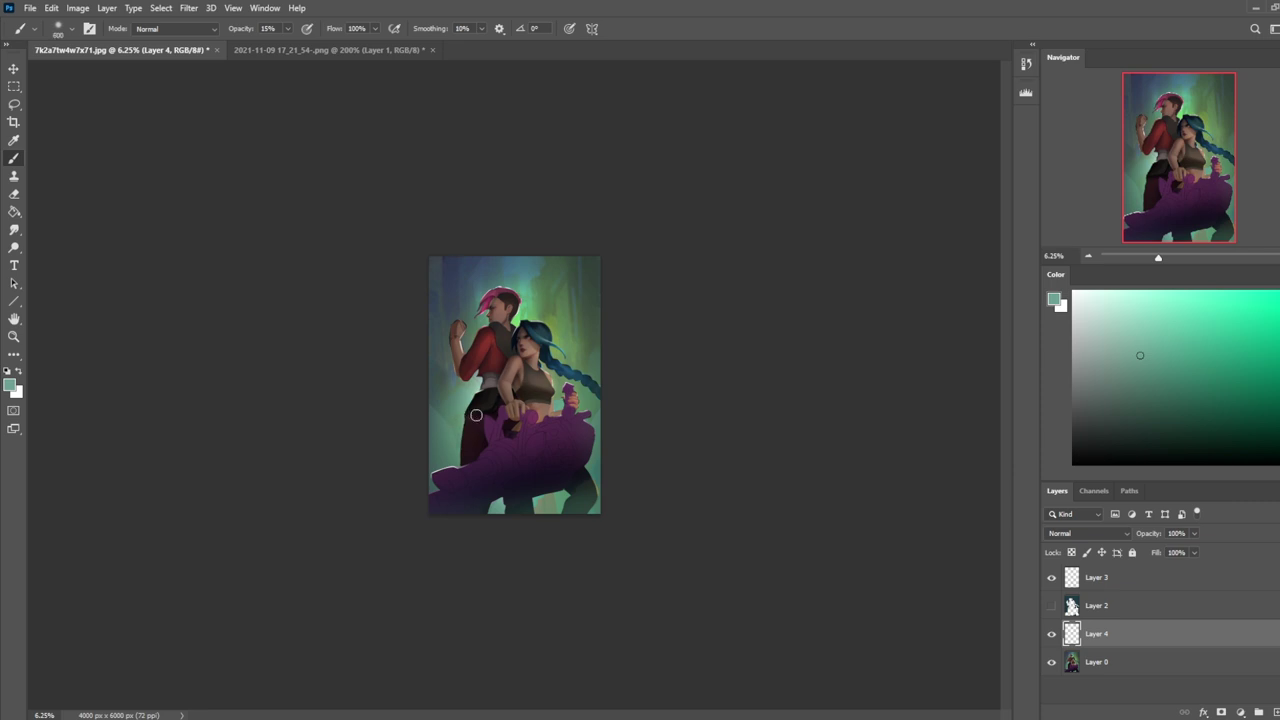
key("bracketright")
key("bracketright")
key("bracketright")
key("bracketright")
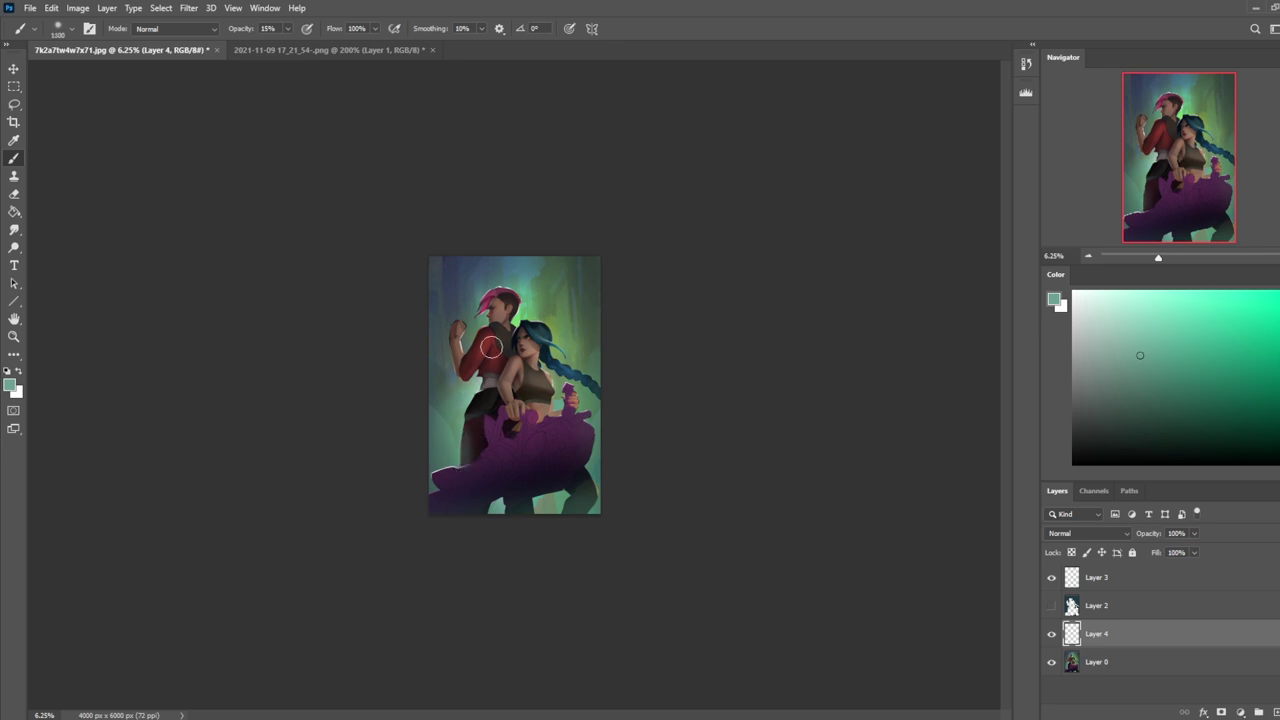
key("e")
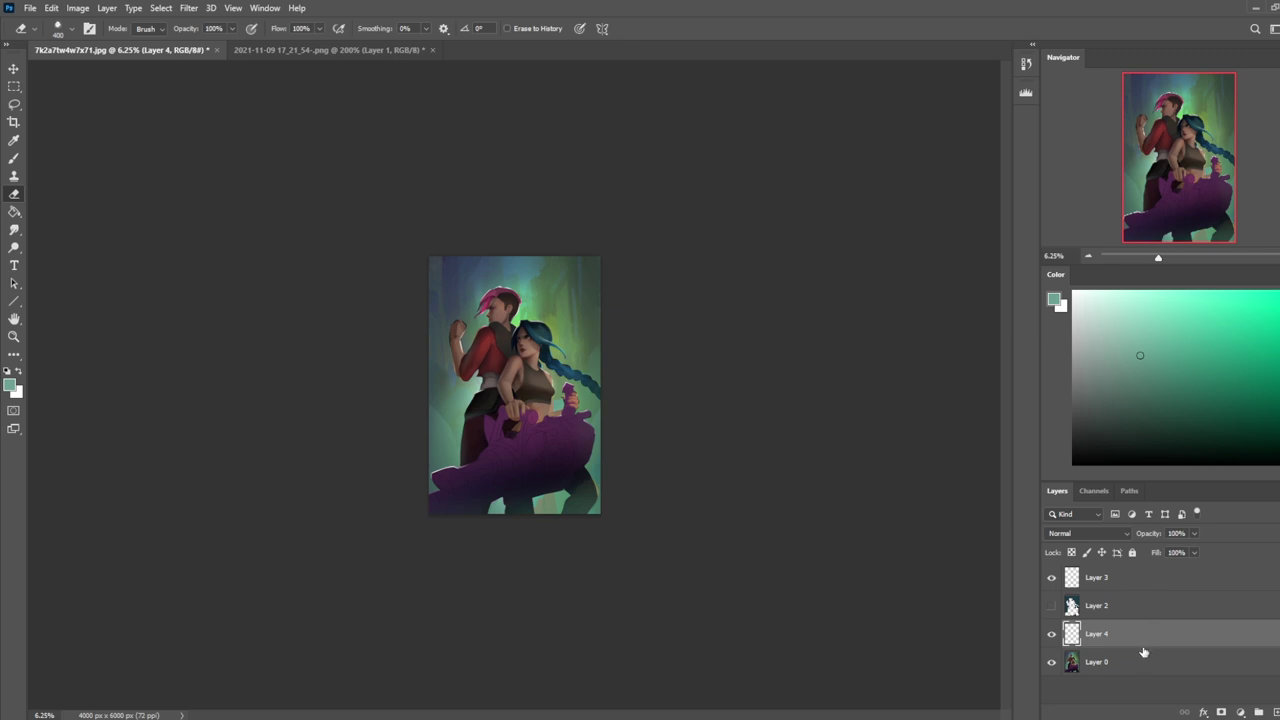
Step: Flatten the image, add a new Layer 1 and fill it with teal
right_click(1128, 637)
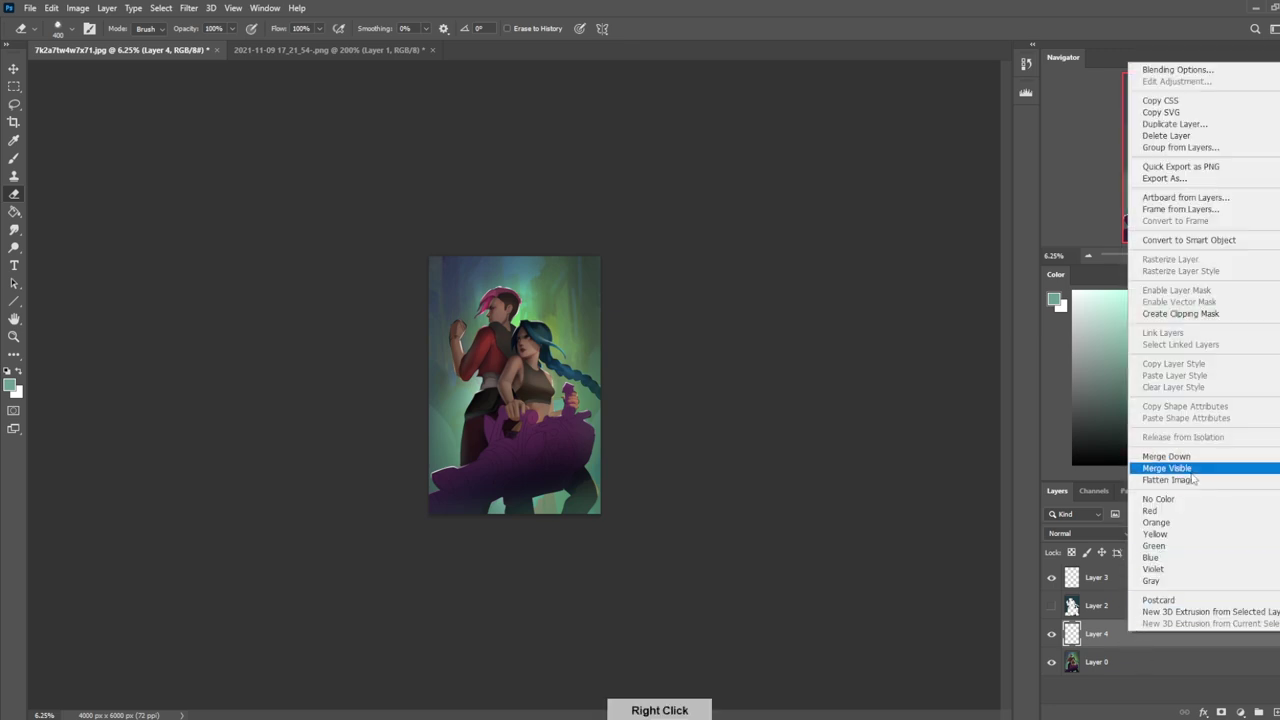
left_click(1165, 576)
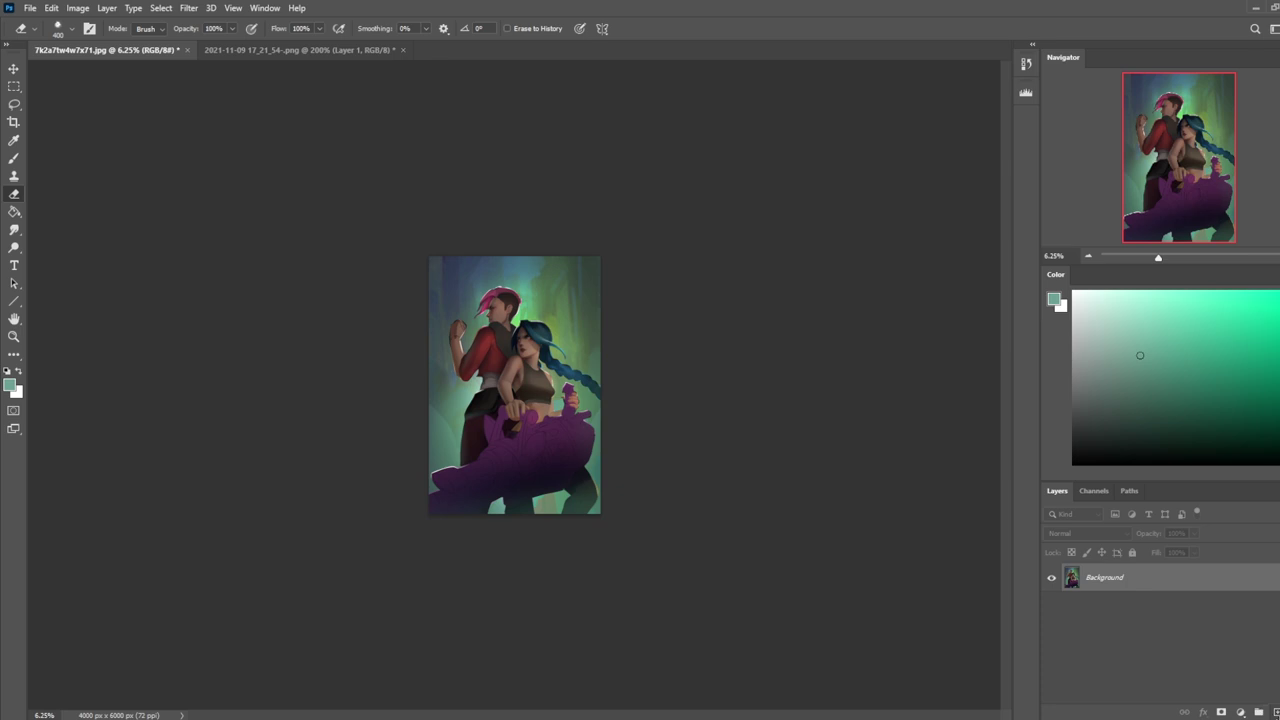
left_click(1258, 712)
key("g")
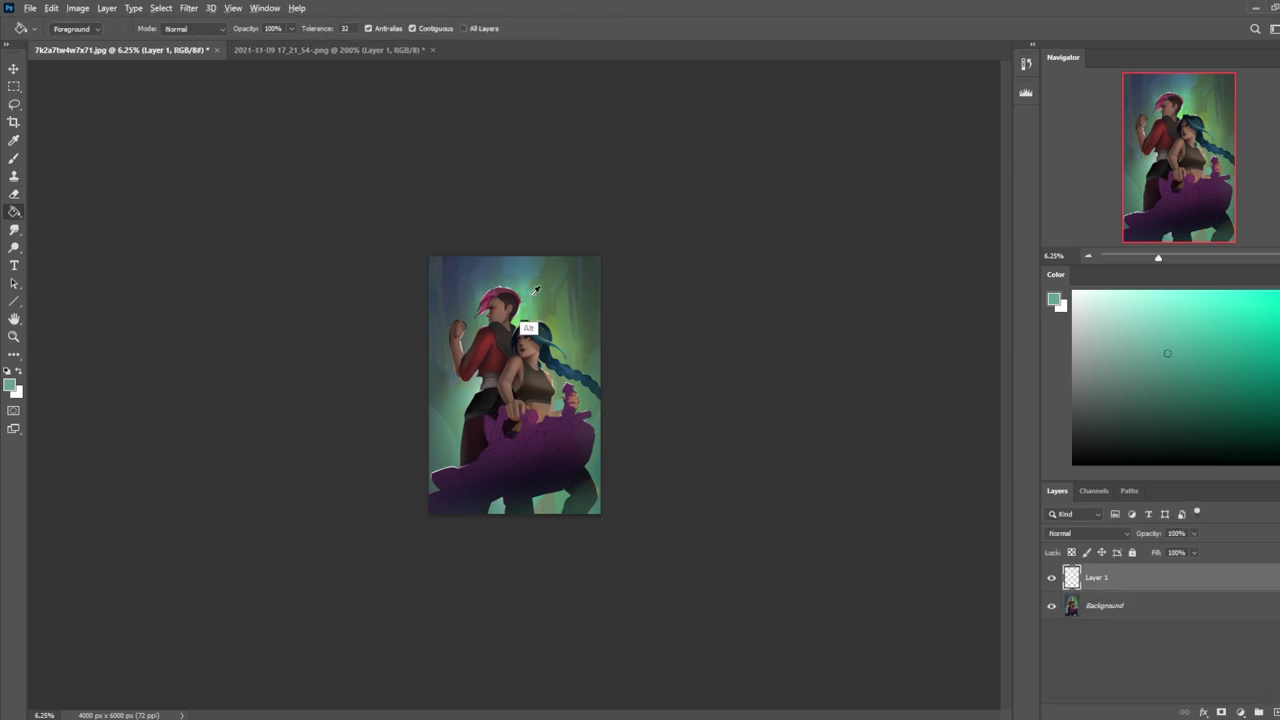
key("alt+BackSpace")
Step: Set Layer 1 to Color blend mode and lower its fill to about 17%
left_click(1082, 535)
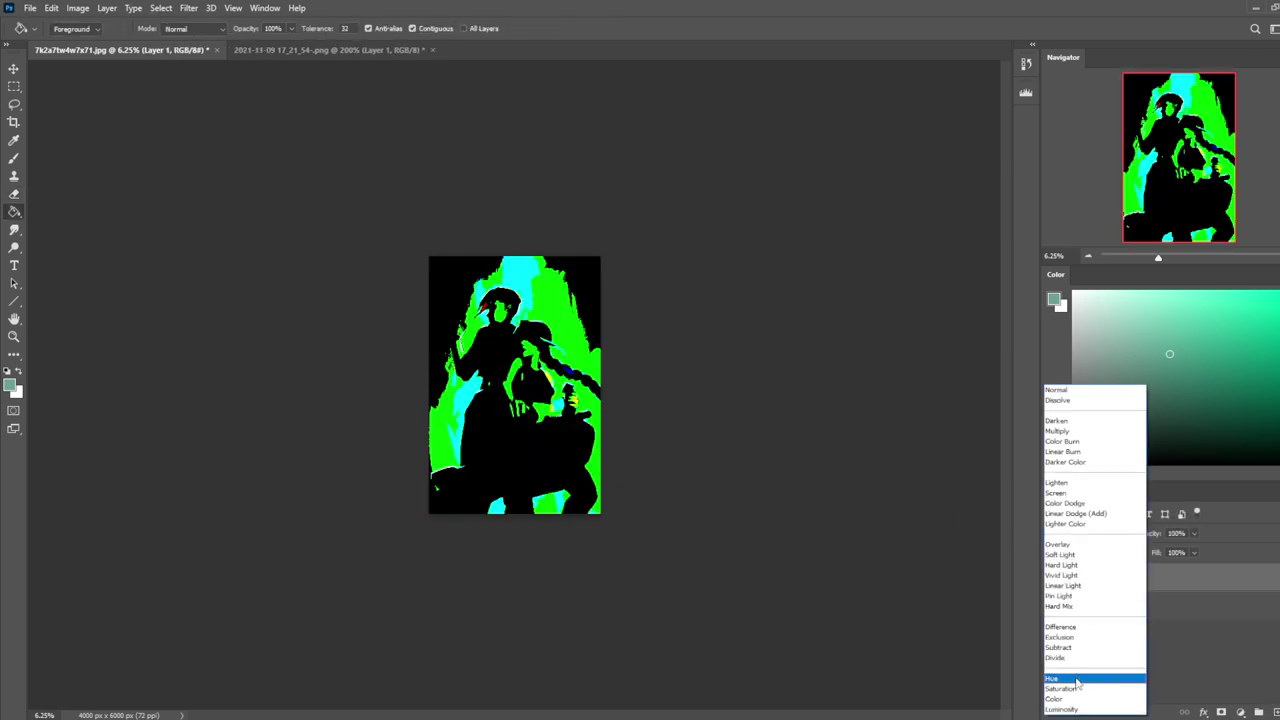
left_click(1054, 698)
left_click_drag(1193, 556, 1142, 562)
key("ctrl+plus")
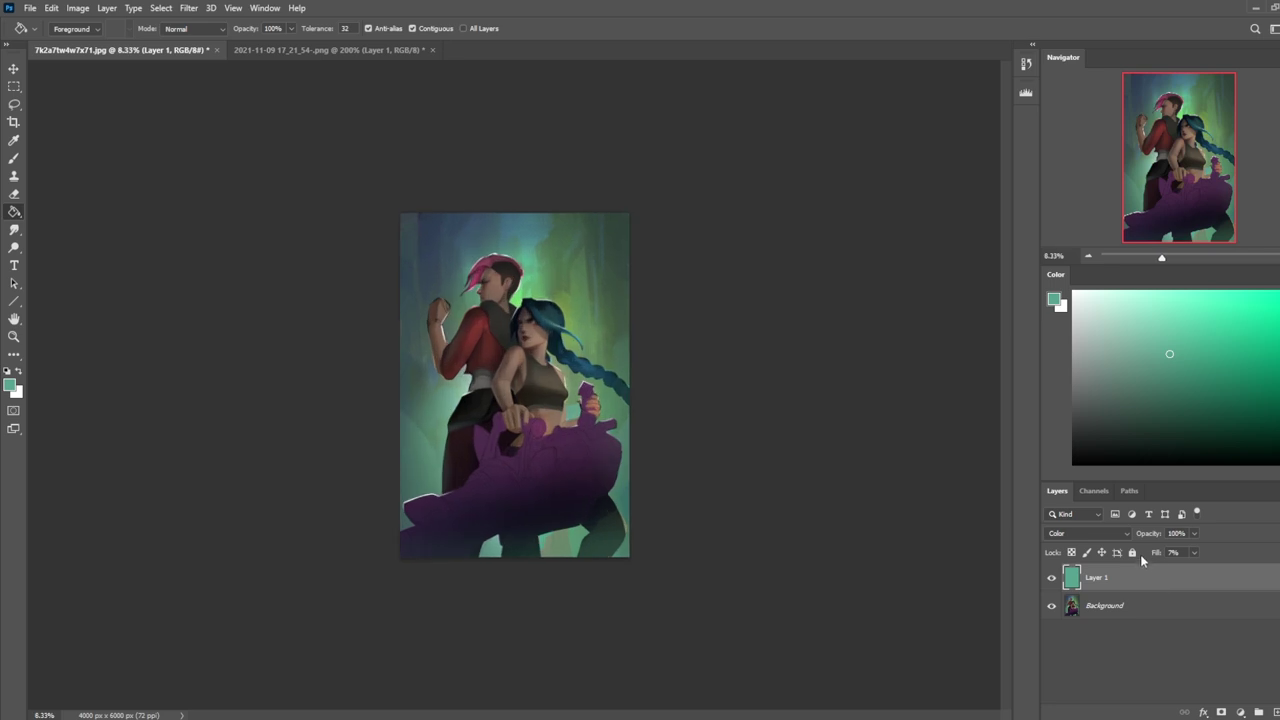
left_click(1192, 556)
Step: Compare the teal tint on and off, then settle its fill at 14%
left_click(1052, 580)
left_click(1052, 582)
left_click(1052, 582)
left_click(1052, 582)
left_click(1052, 582)
left_click(1054, 584)
left_click(1052, 582)
left_click(1052, 582)
left_click(1194, 553)
left_click(1056, 584)
right_click(1112, 588)
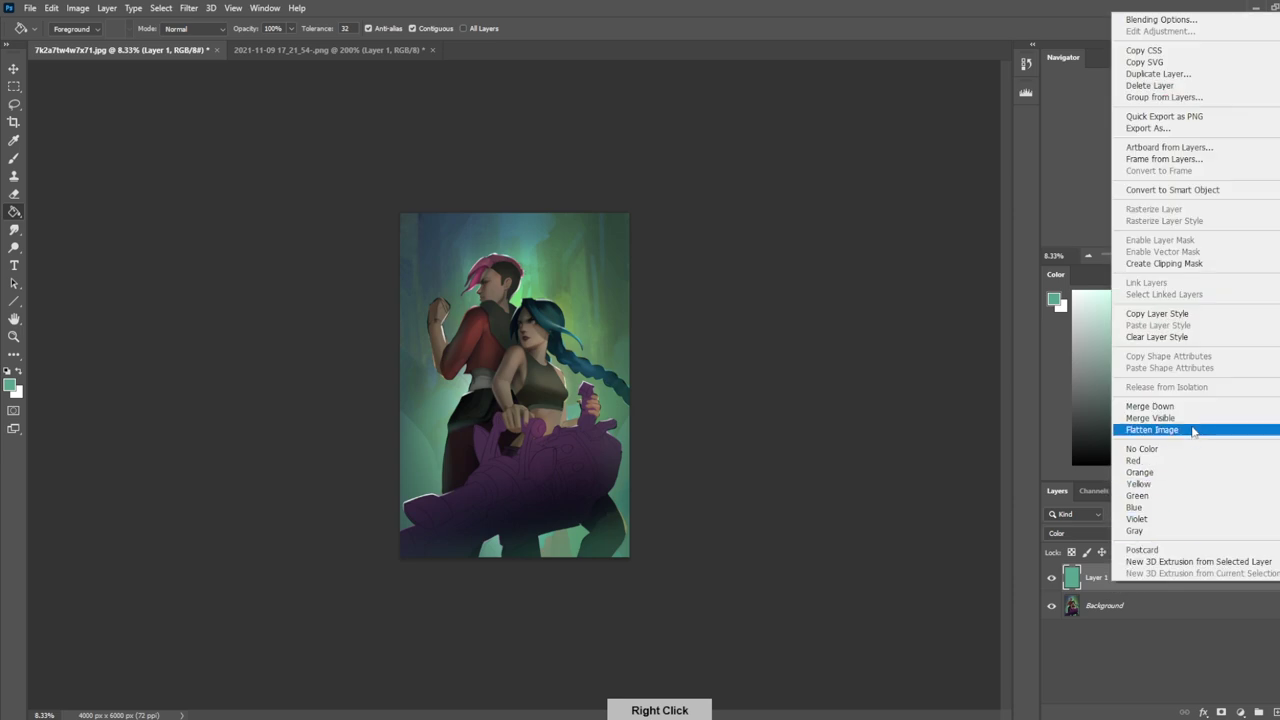
Step: Flatten the tint into the Background and set up a 1300 px Dodge brush at 14% exposure
left_click(1145, 434)
left_click(15, 248)
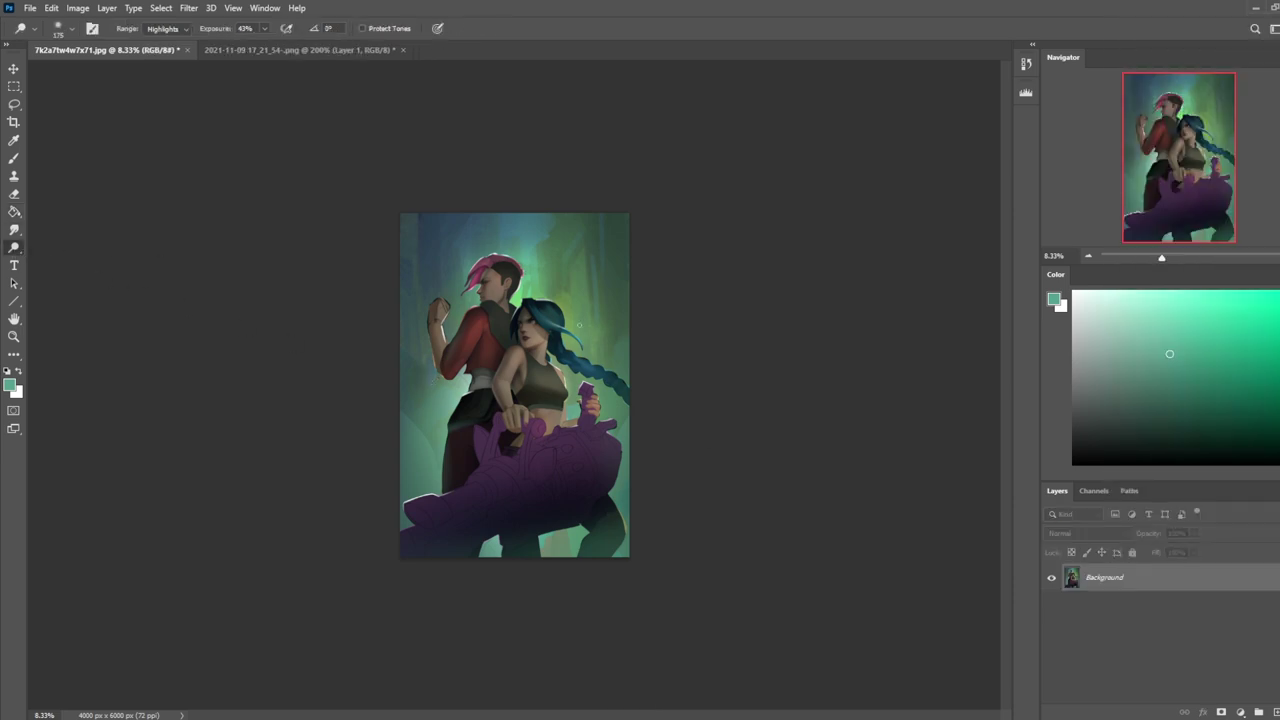
key("bracketright")
key("bracketright")
key("bracketright")
key("bracketright")
key("bracketright")
key("bracketright")
key("bracketright")
key("bracketright")
key("bracketright")
key("bracketright")
left_click(264, 28)
left_click_drag(265, 43, 244, 43)
left_click(515, 305)
Step: Dodge the red-jacketed character's waist area, then try and clear a freehand selection
left_click_drag(465, 373, 462, 384)
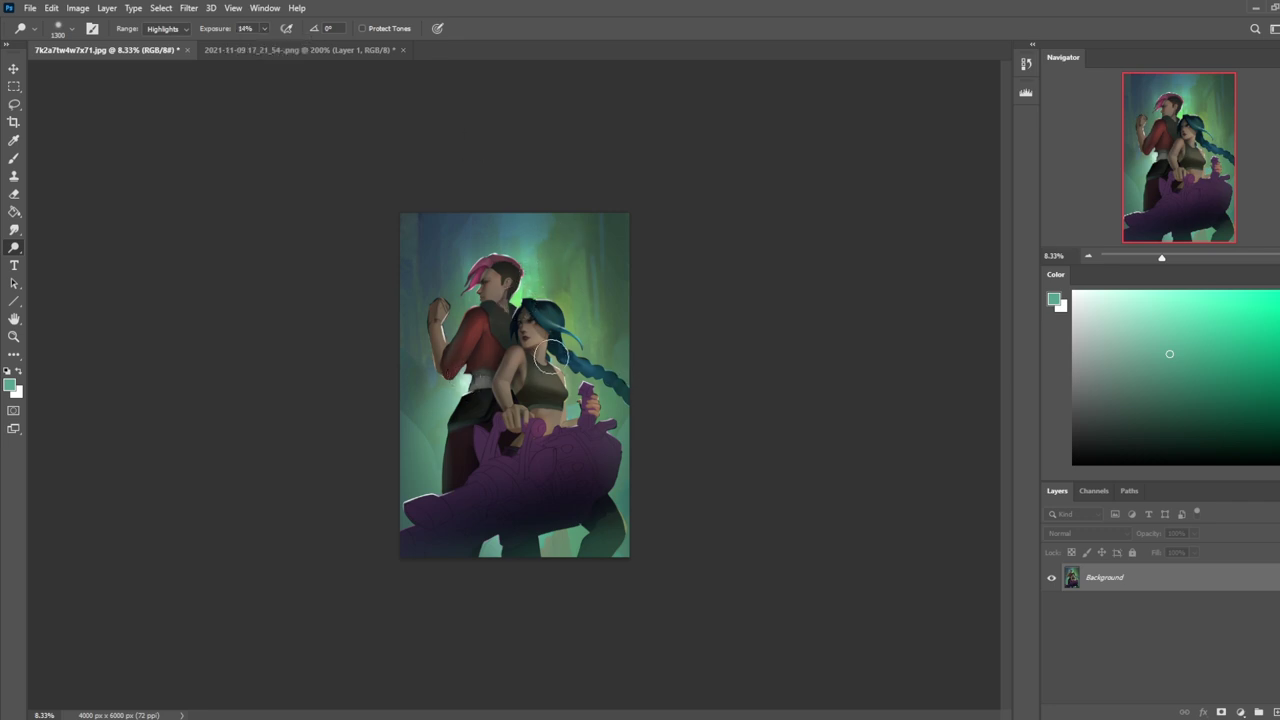
key("ctrl")
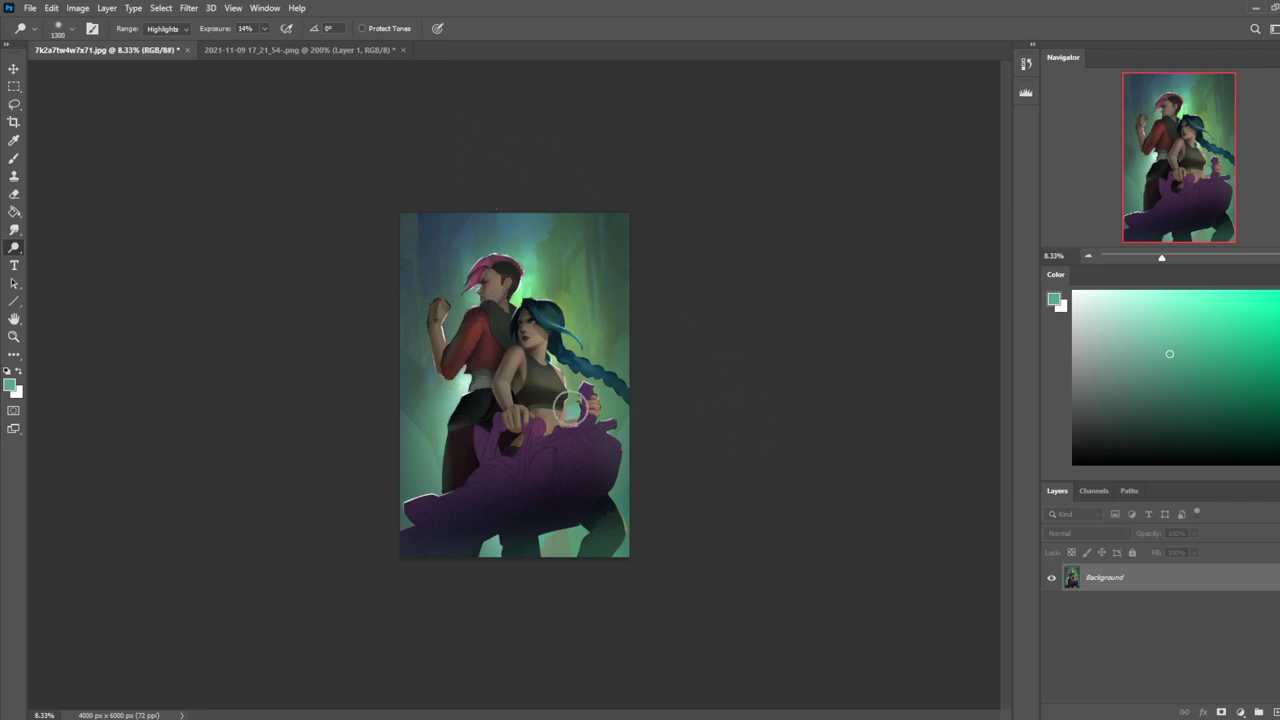
key("ctrl")
key("bracketright")
key("bracketright")
key("bracketright")
key("bracketright")
key("l")
mouse_move(511, 258)
left_mouse_down()
mouse_move(502, 213)
mouse_move(552, 213)
mouse_move(560, 228)
mouse_move(530, 258)
mouse_move(534, 278)
mouse_move(508, 258)
left_mouse_up()
key("shift")
key("ctrl+d")
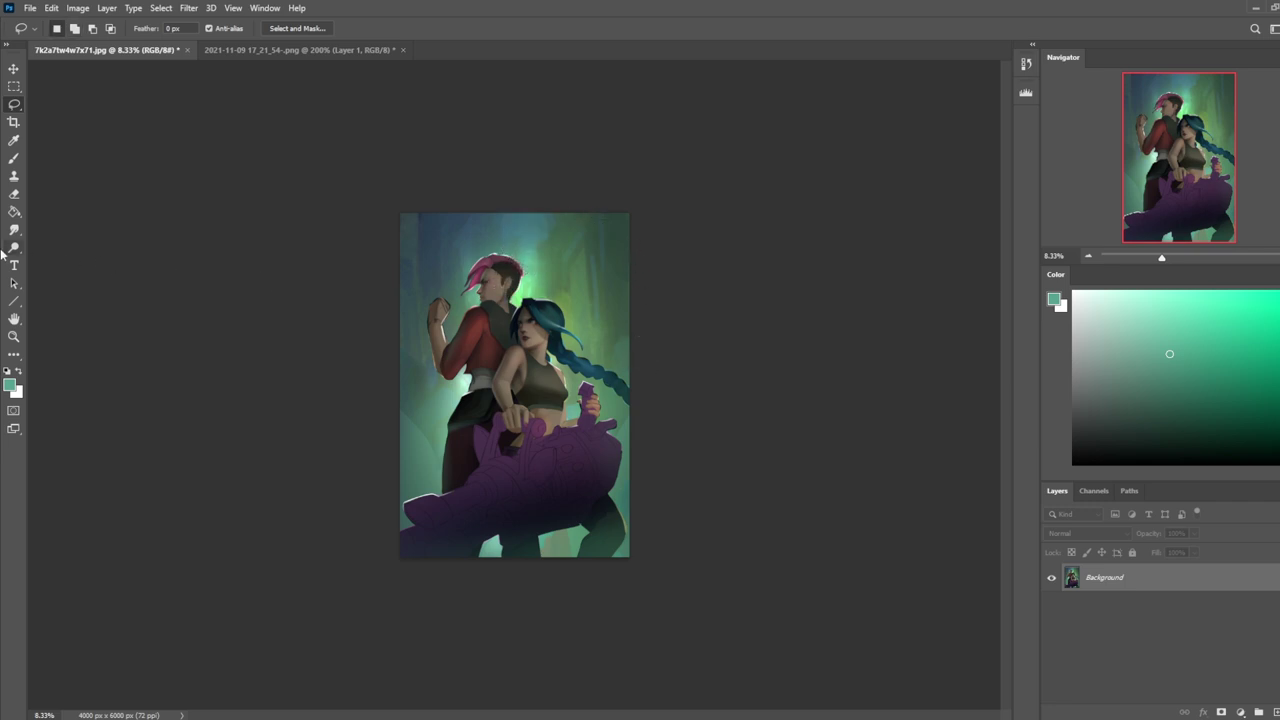
Step: Dodge around the pink-haired character's head, undoing the excess stroke
left_click(14, 247)
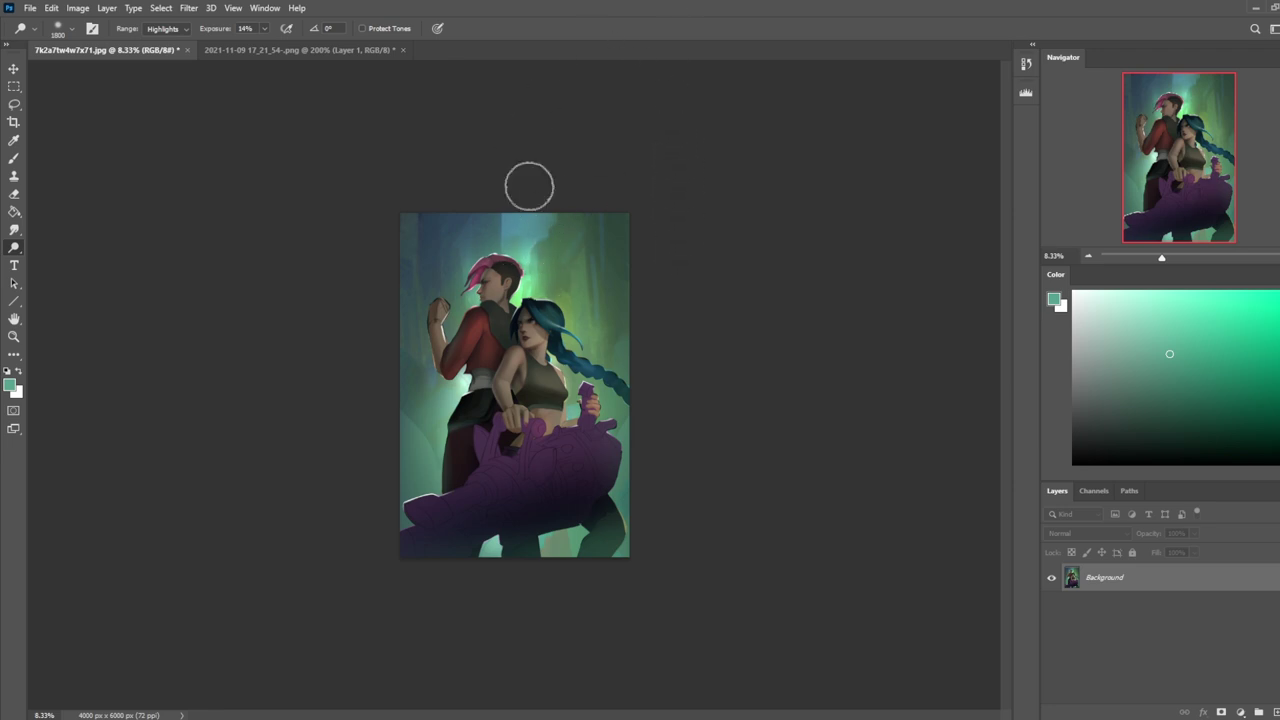
mouse_move(540, 205)
left_mouse_down()
mouse_move(512, 248)
mouse_move(520, 214)
left_mouse_up()
key("bracketright")
key("bracketright")
key("bracketright")
key("bracketright")
key("bracketright")
key("bracketright")
key("bracketright")
key("ctrl+z")
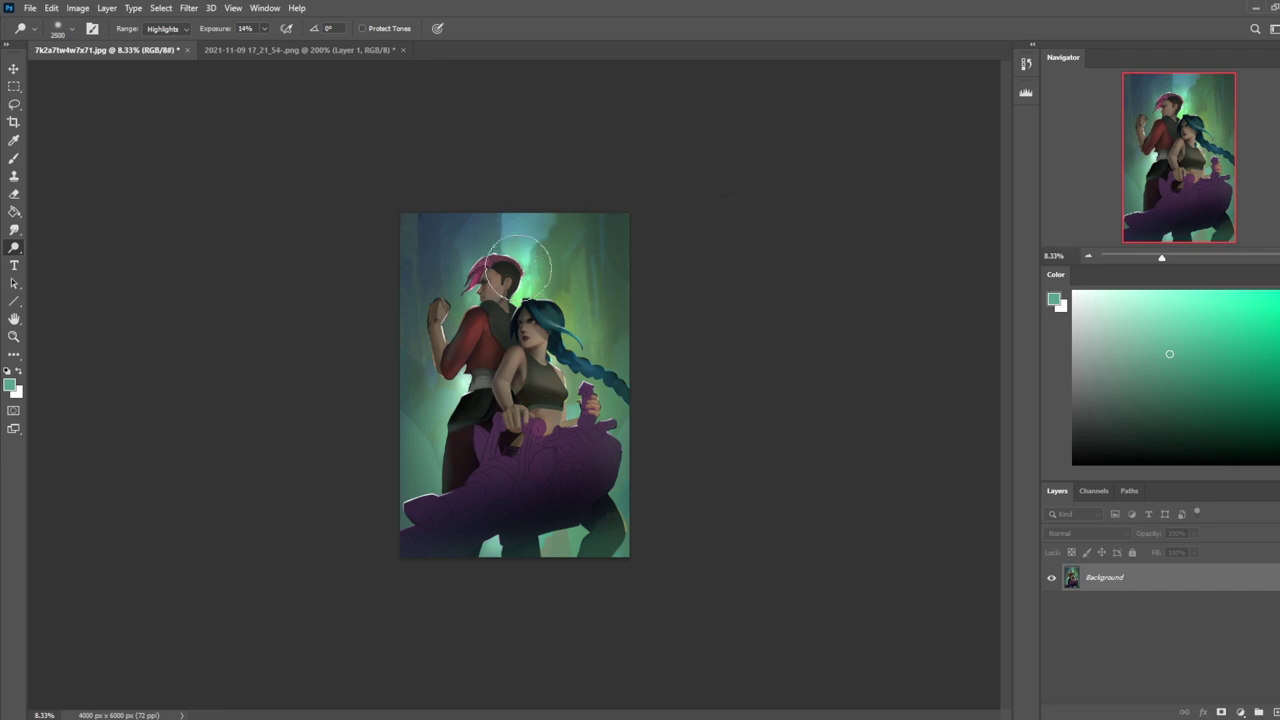
Step: Return to the brush loaded with a very light colour at a larger size
key("m")
right_click(570, 305)
left_click(578, 312)
key("b")
left_click(1112, 288)
key("bracketright")
key("bracketright")
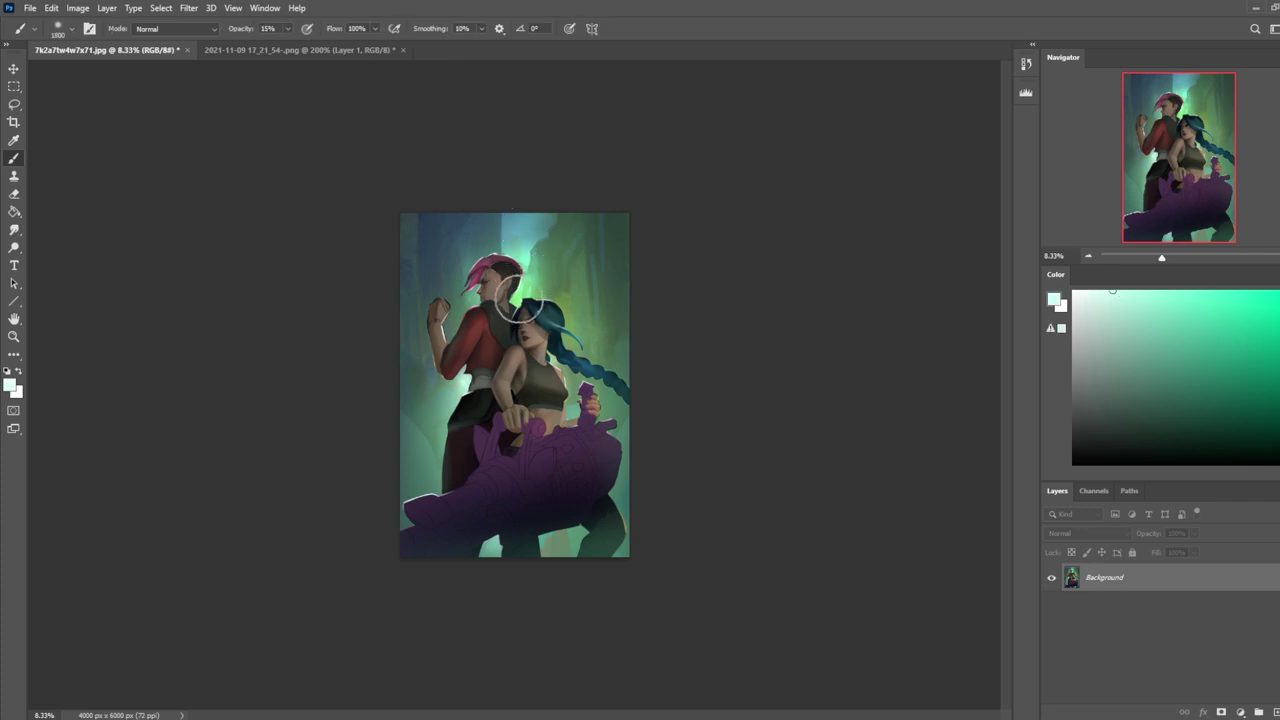
Step: Paint pale light glows at 49% brush opacity with 800–2000 px brushes, then add a new empty layer
left_click(289, 28)
left_click_drag(287, 50, 311, 50)
key("bracketleft")
key("bracketleft")
key("bracketleft")
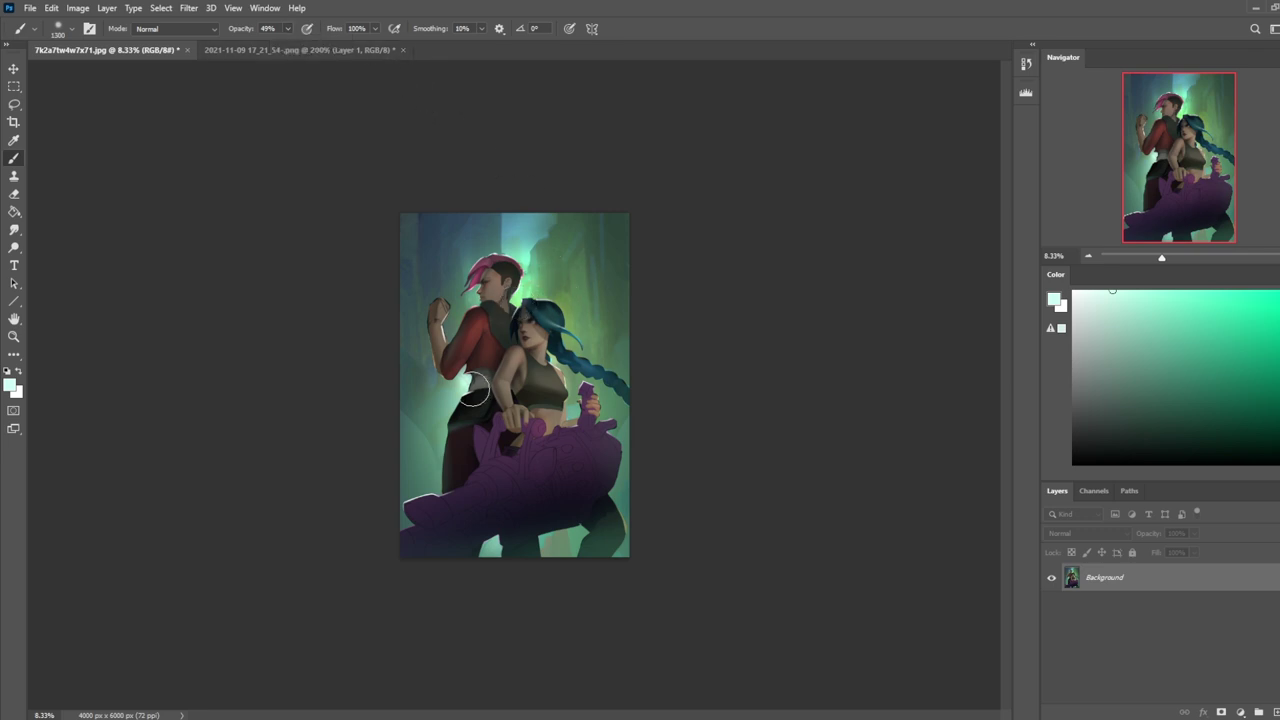
key("bracketleft")
key("bracketleft")
key("bracketleft")
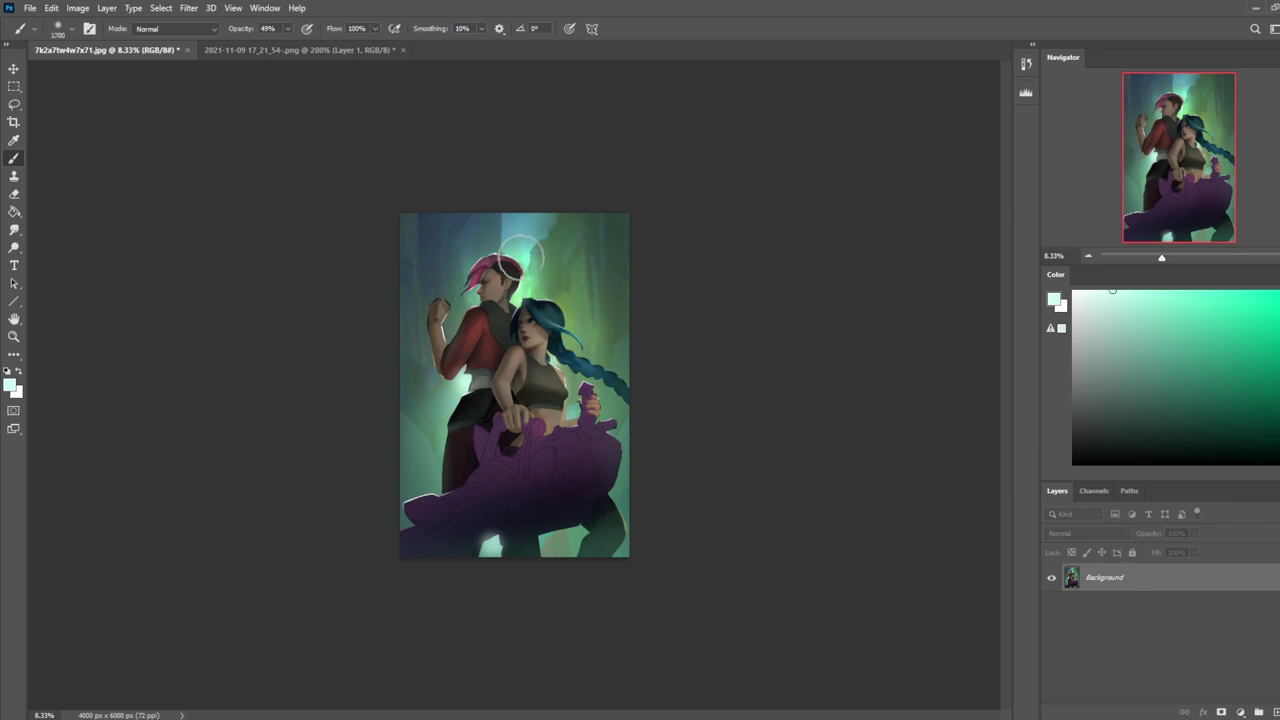
key("bracketright")
key("bracketright")
key("bracketright")
key("bracketright")
key("bracketright")
key("bracketright")
key("bracketright")
key("bracketleft")
key("bracketleft")
key("bracketleft")
key("bracketleft")
key("bracketleft")
key("bracketleft")
key("bracketleft")
key("bracketleft")
key("bracketleft")
key("bracketleft")
key("bracketleft")
key("bracketleft")
key("bracketright")
key("bracketright")
key("bracketright")
key("bracketright")
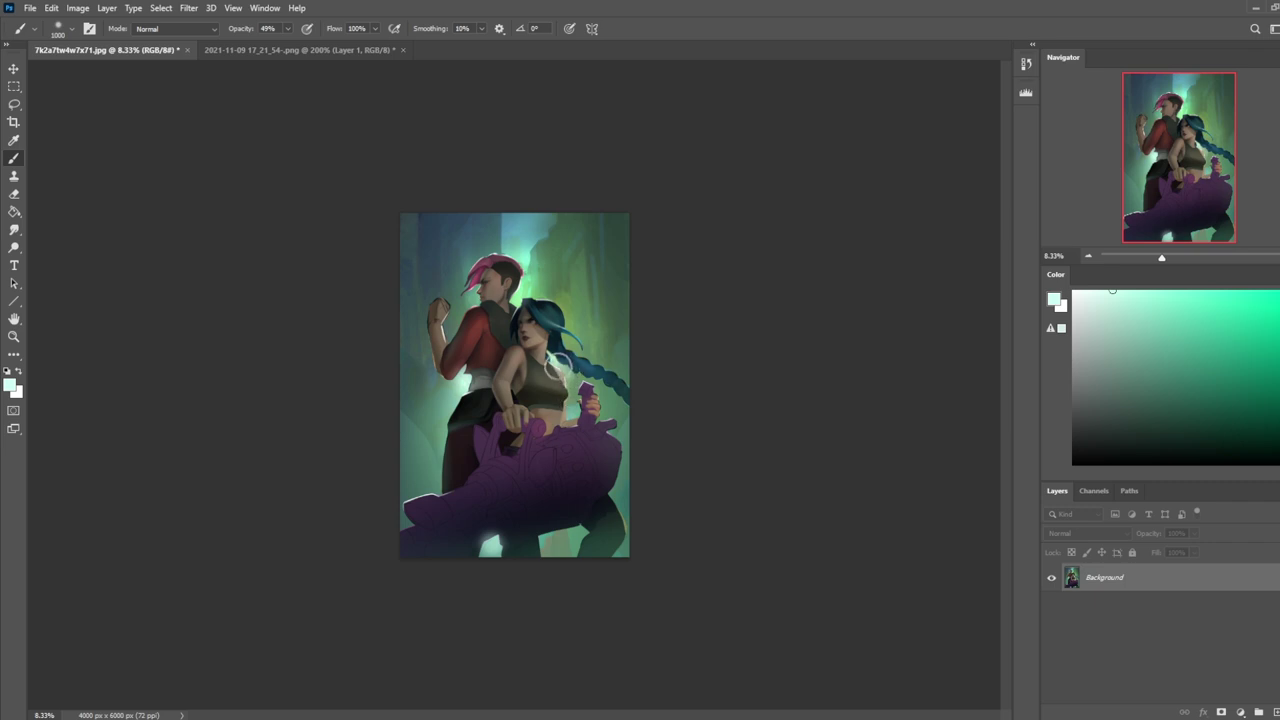
key("ctrl")
key("ctrl+shift+alt+n")
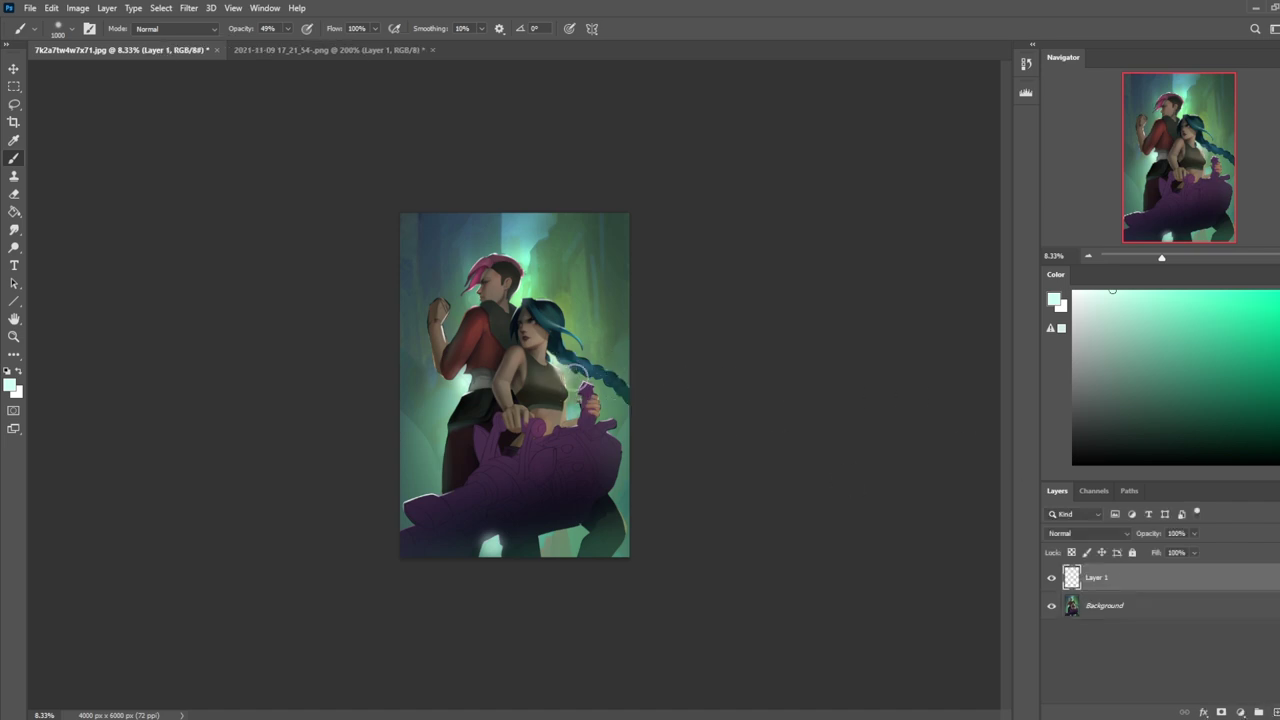
Step: Erase with a 300 px eraser, then sample dark olive into a 150 px brush
key("e")
key("bracketleft")
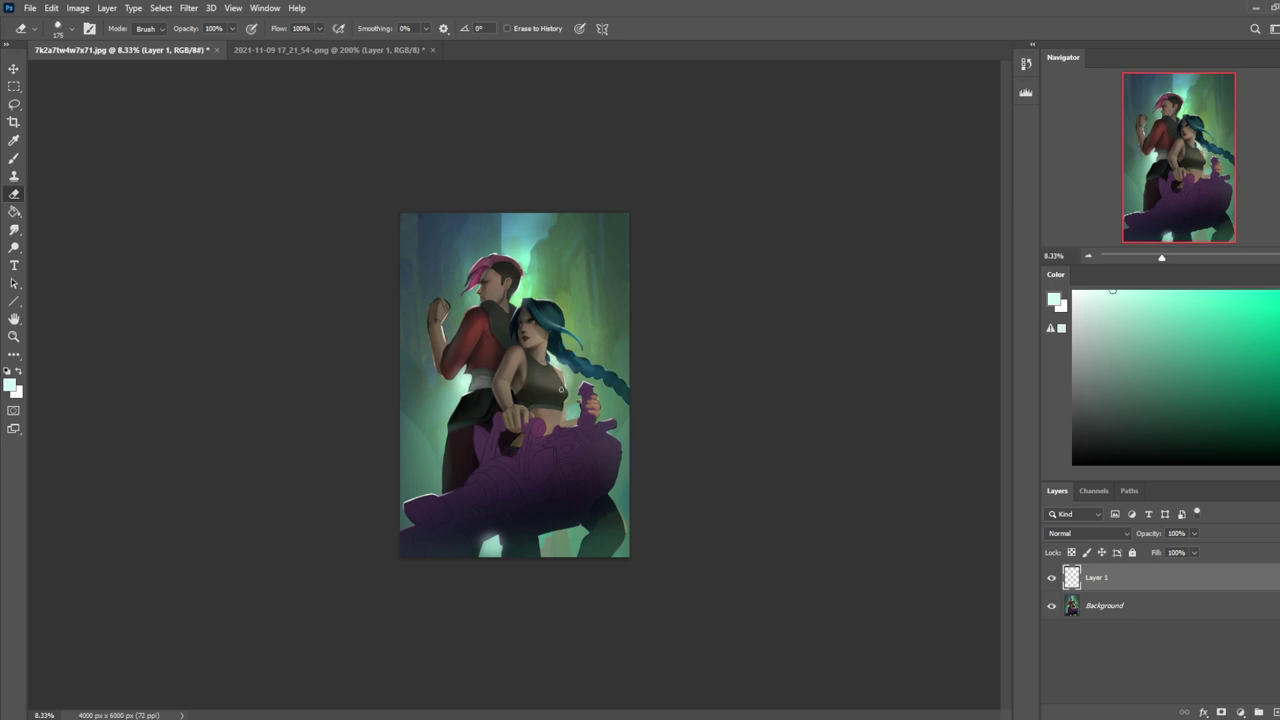
key("b")
left_click(556, 370, "alt")
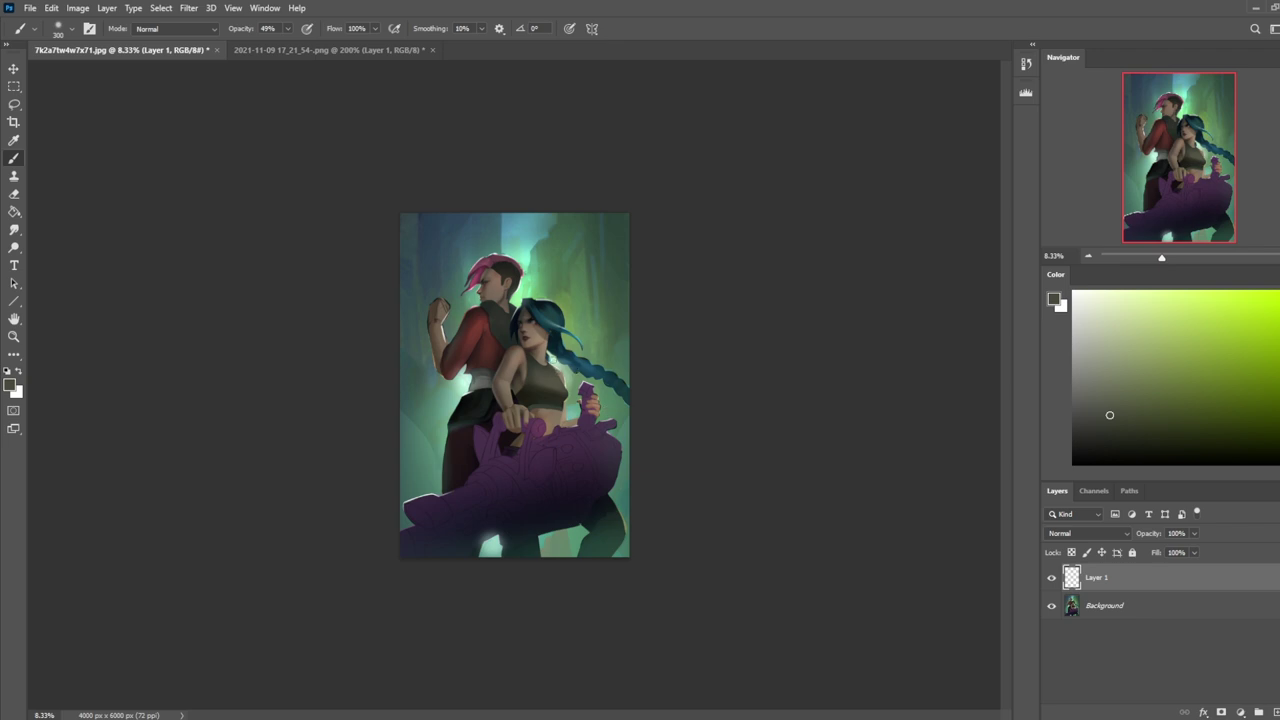
key("bracketleft")
key("bracketleft")
key("bracketleft")
key("bracketleft")
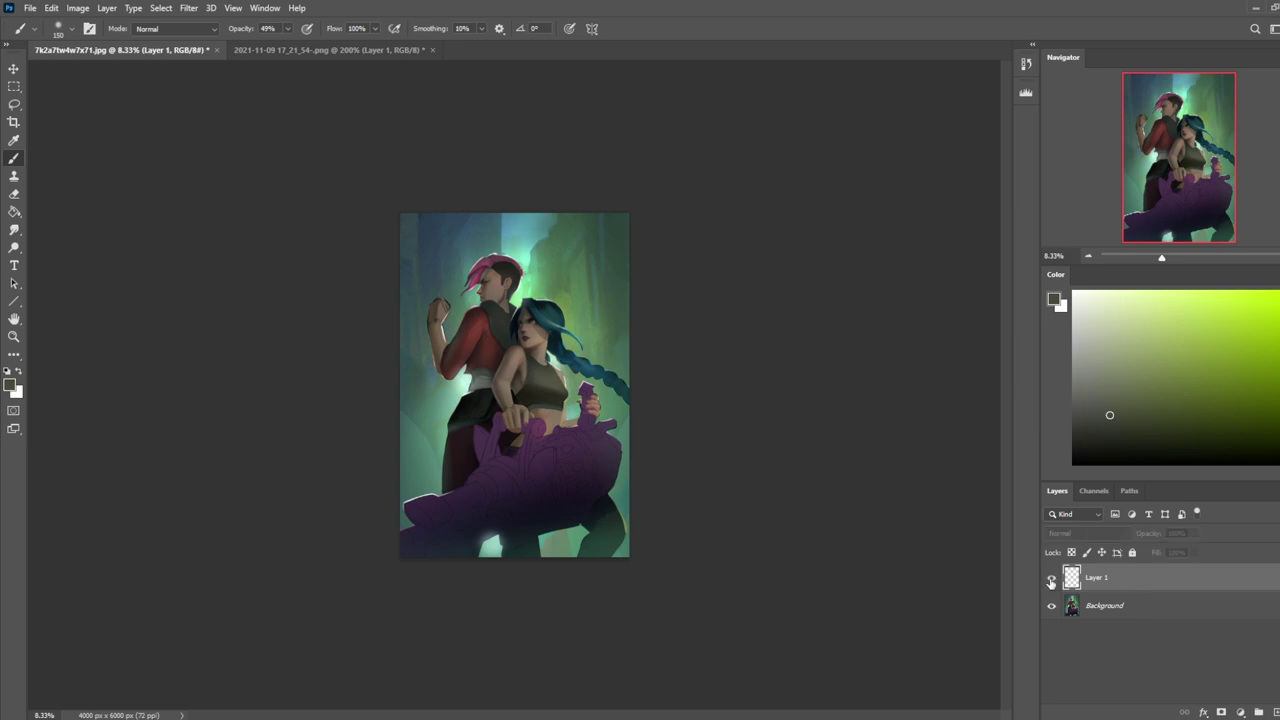
Step: Merge Layer 1 down into Background and zoom in on the characters' upper bodies
right_click(1096, 582)
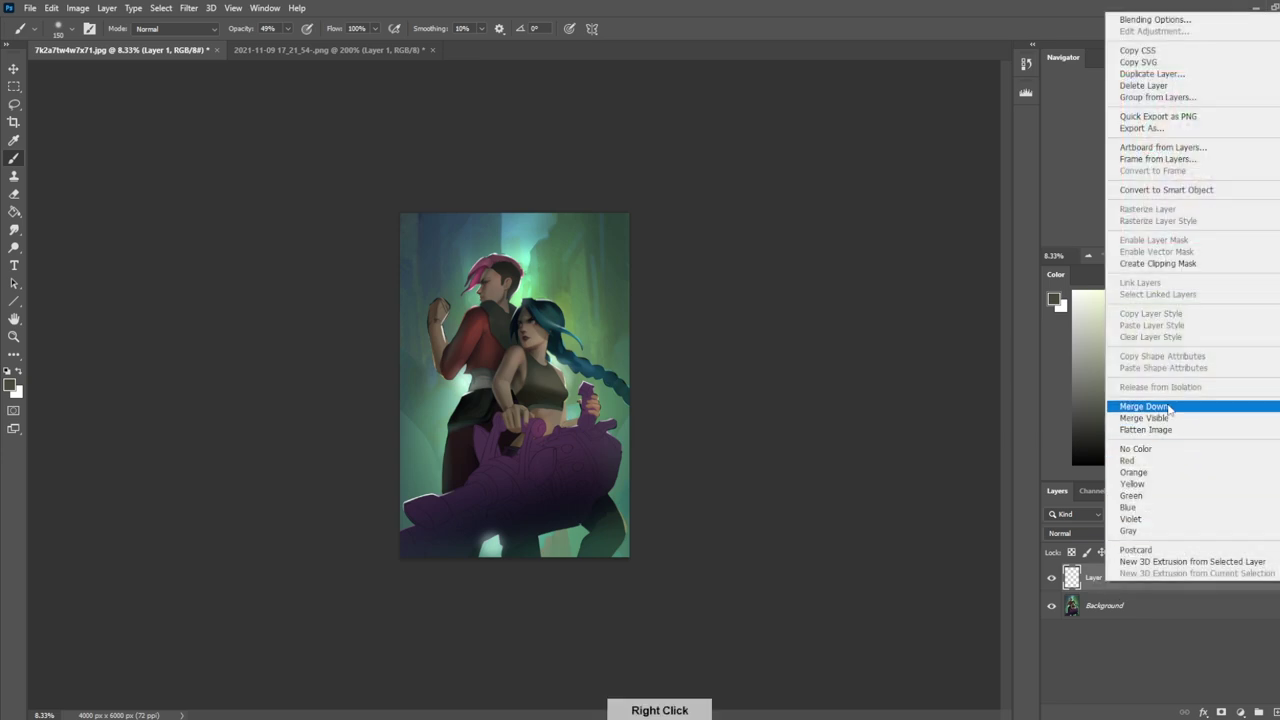
left_click(1110, 406)
key("z")
left_click_drag(464, 276, 621, 424)
Step: Paint near-white rim light strokes along the top's right edge
key("b")
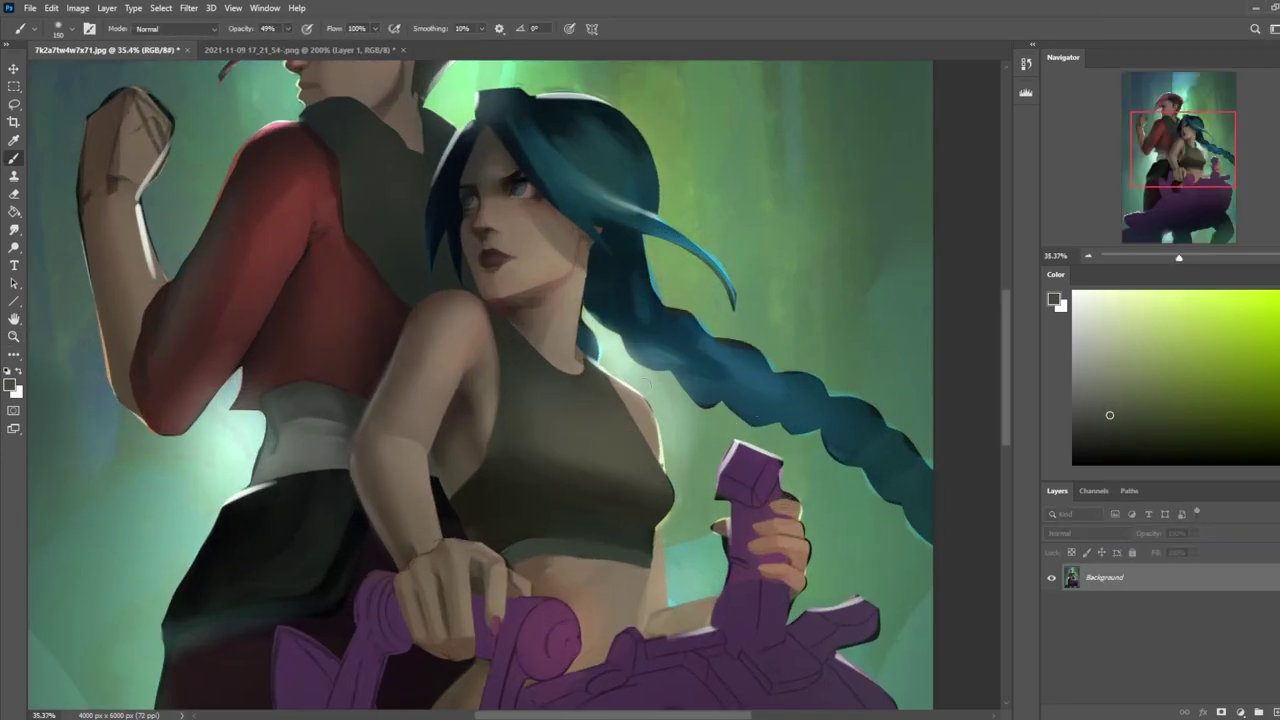
left_click(638, 379, "alt")
left_click(634, 364, "alt")
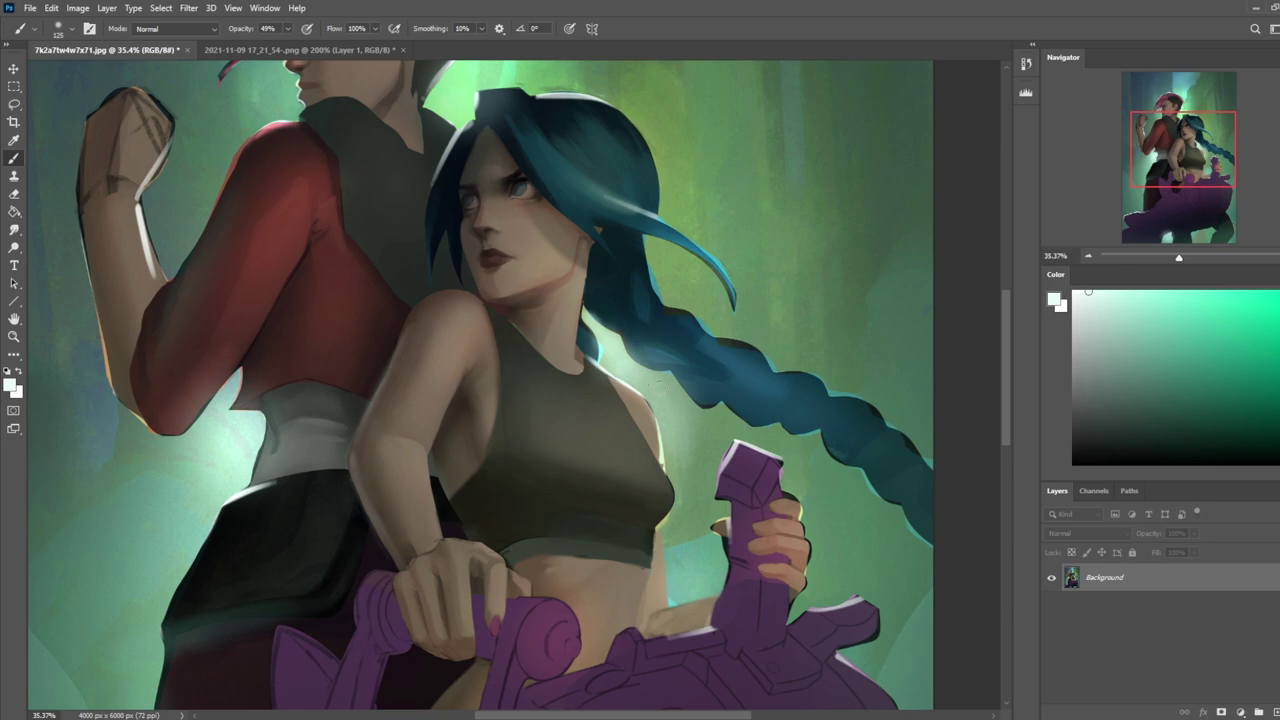
left_click_drag(640, 396, 652, 410)
key("ctrl+0")
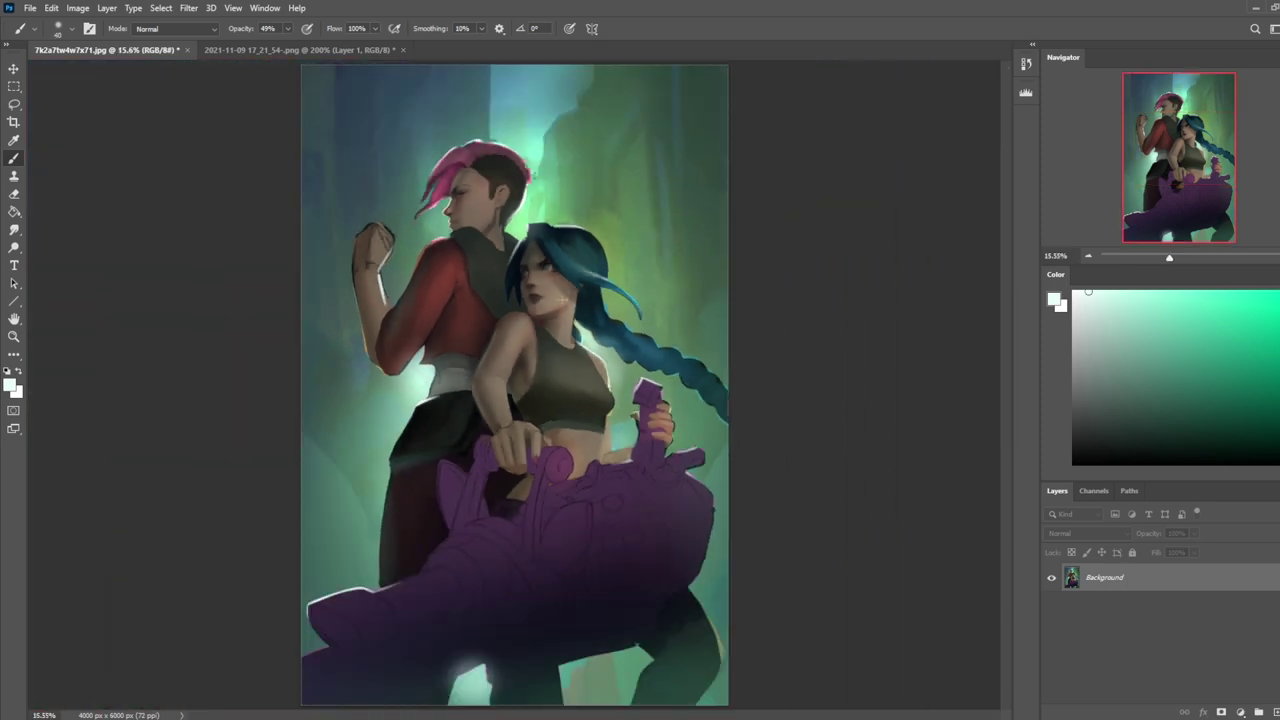
Step: Sample the skin tone and add a new empty layer above Background for face touch-ups
left_click(549, 326, "alt")
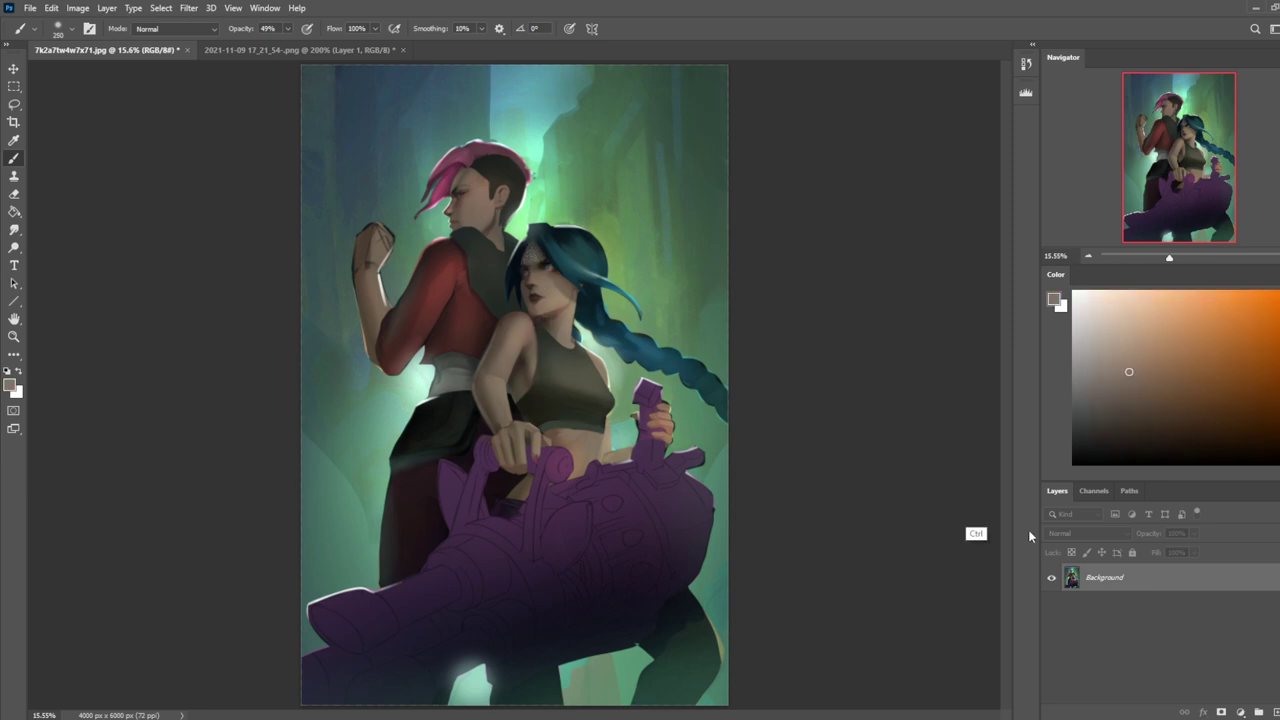
key("ctrl+shift+alt+n")
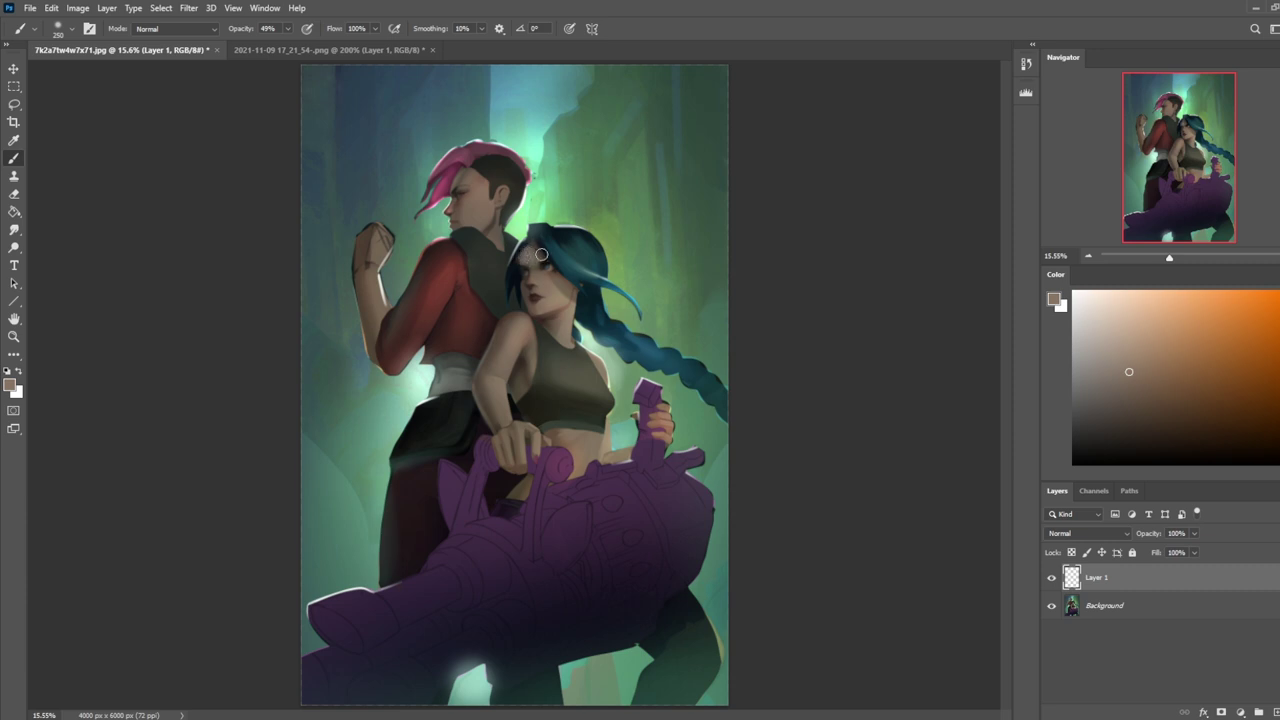
key("e")
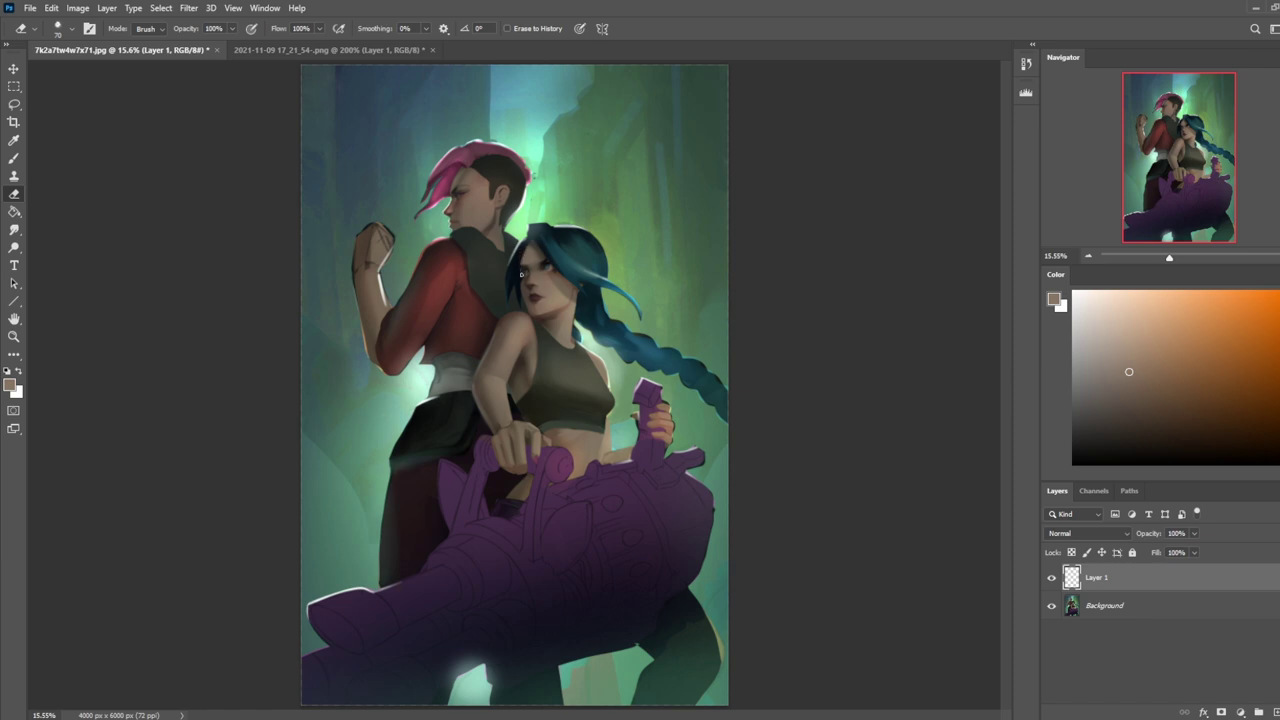
key("bracketright")
key("bracketright")
key("bracketright")
key("bracketright")
key("b")
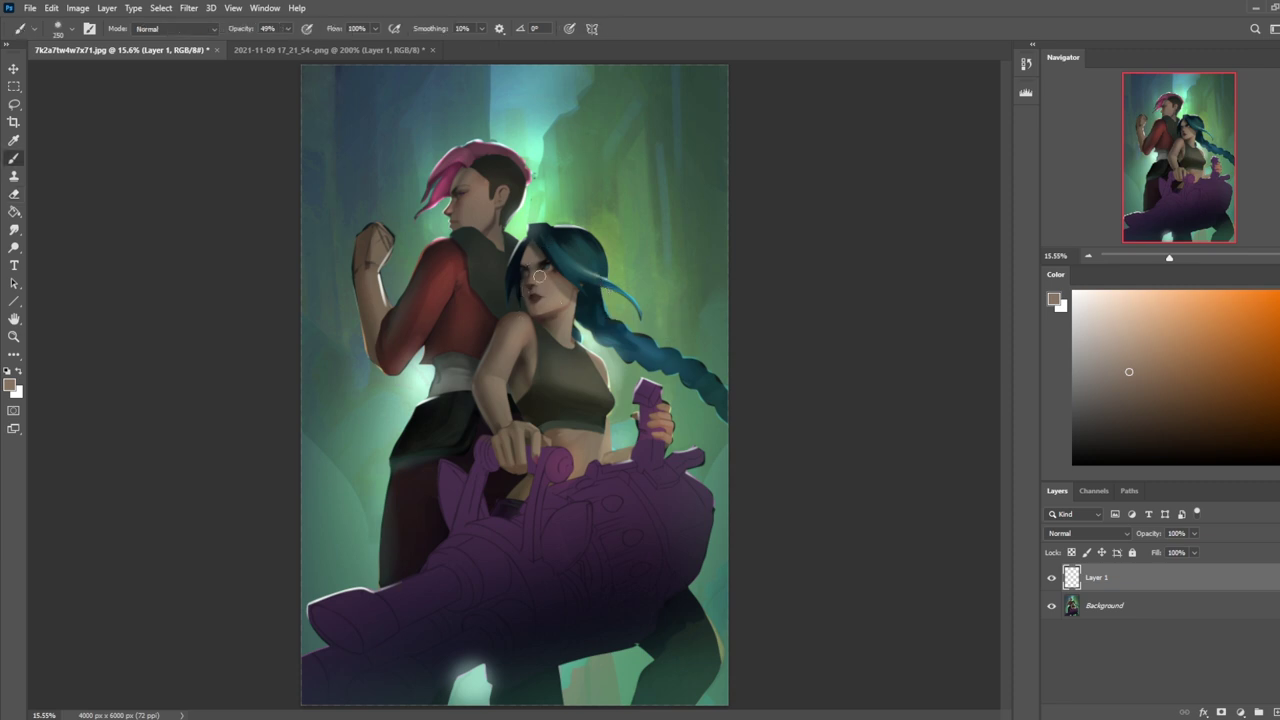
key("ctrl+minus")
Step: Erase with a 500 px round brush, then resample the face's skin colour at 125 px
key("e")
right_click(596, 356)
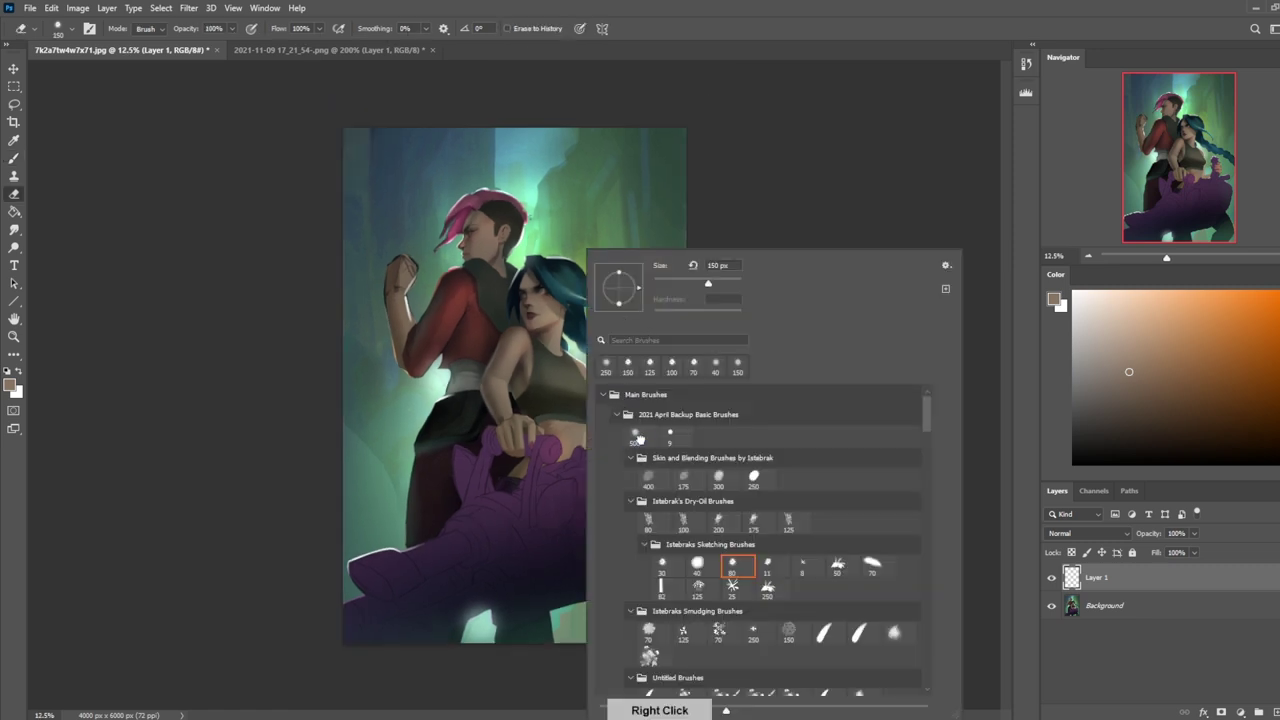
double_click(634, 432)
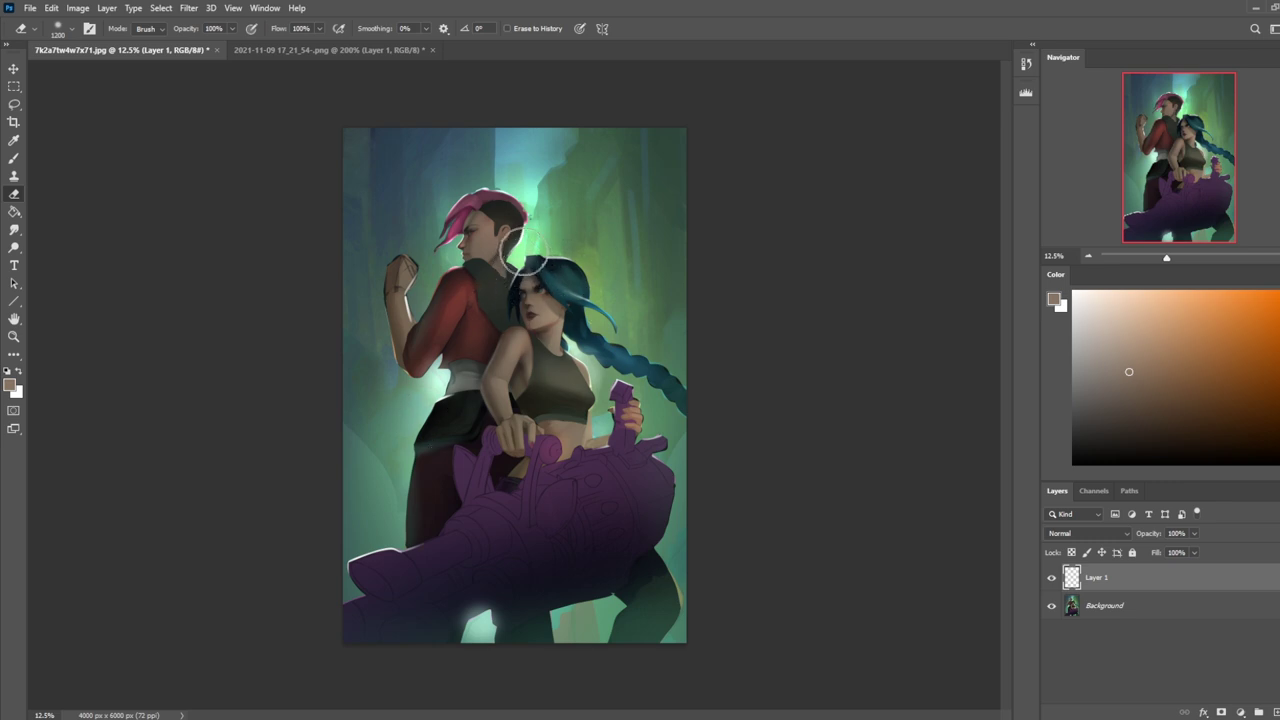
key("b")
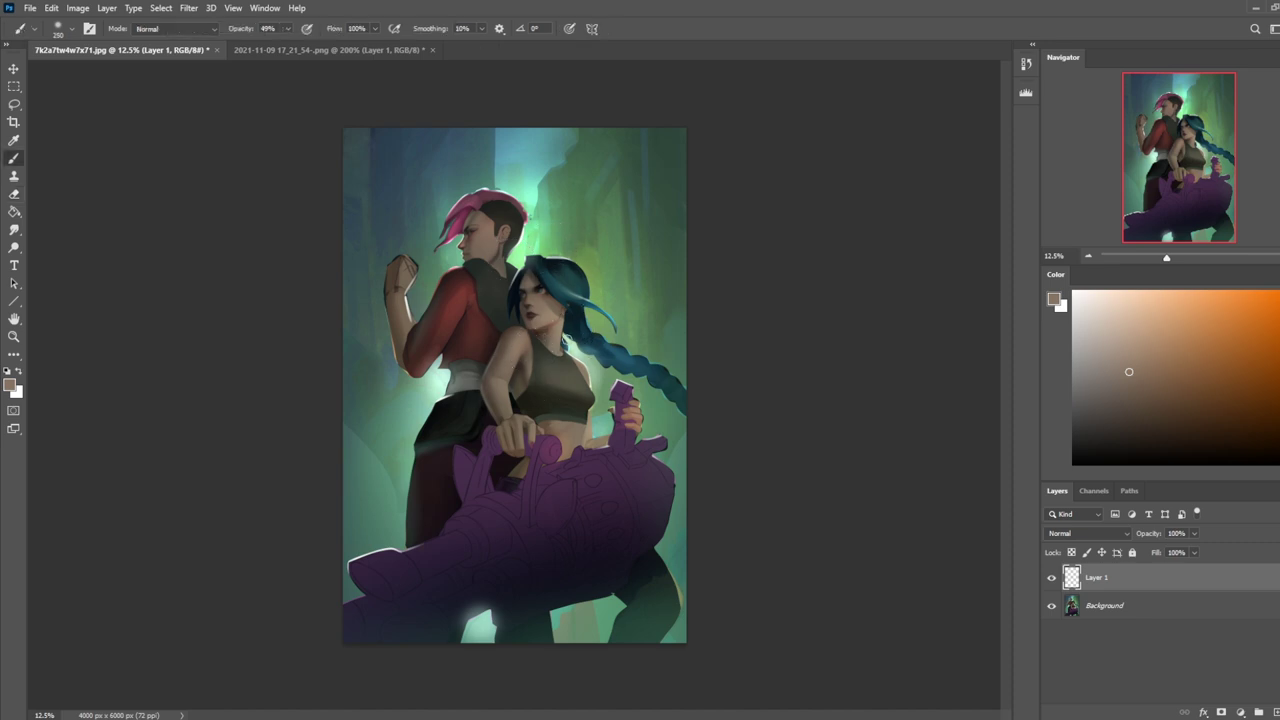
left_click(544, 351, "alt")
key("bracketleft")
key("bracketleft")
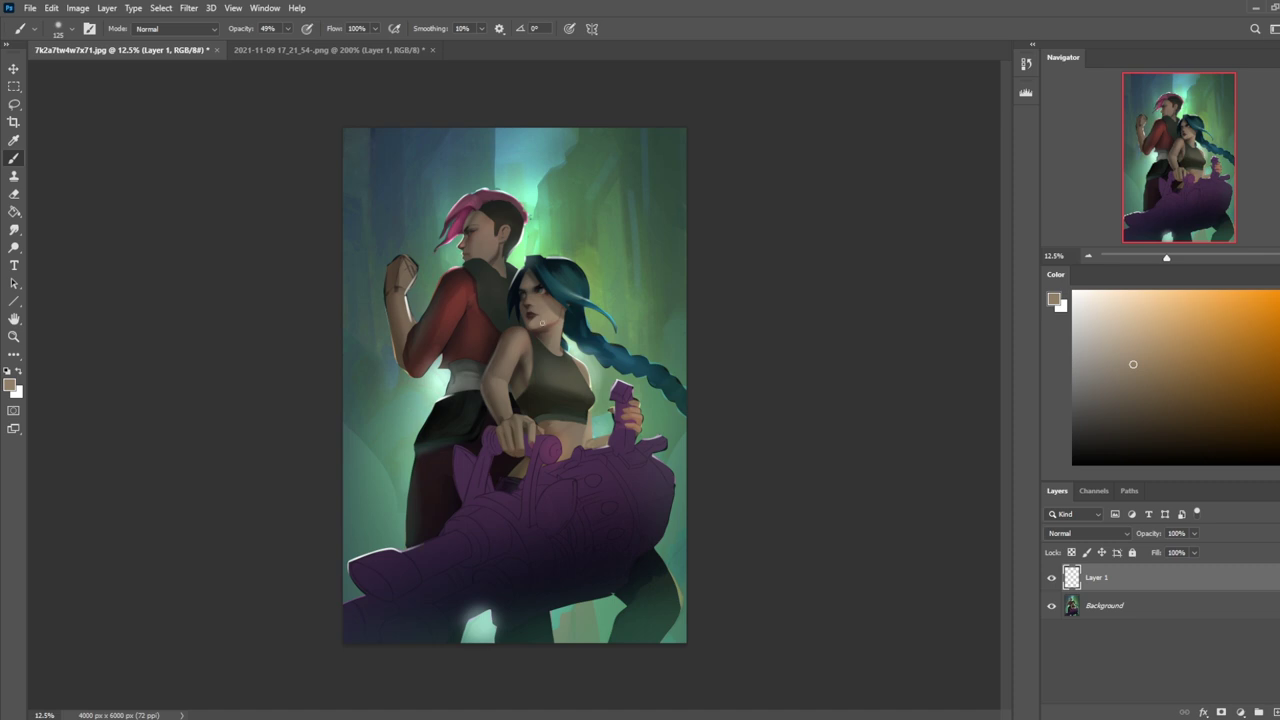
left_click(14, 229)
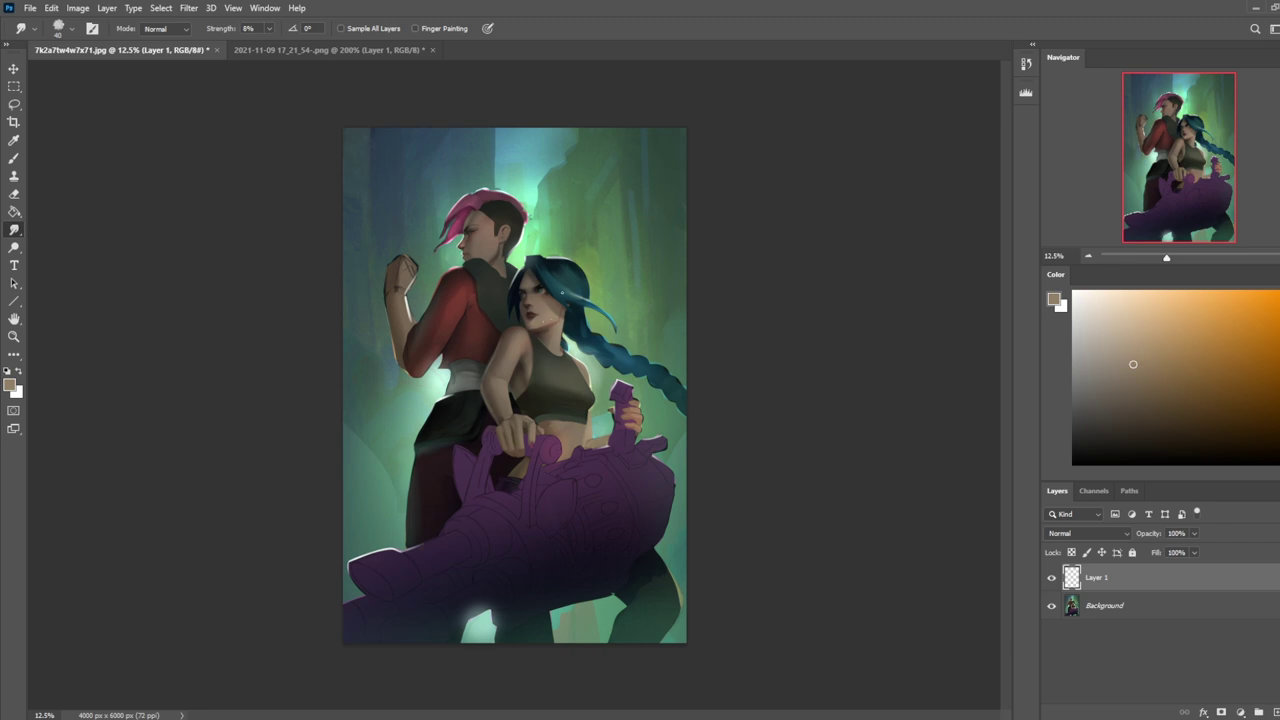
Step: Set up a 175 px Sponge tool in Saturate mode to boost saturation
left_click(14, 247)
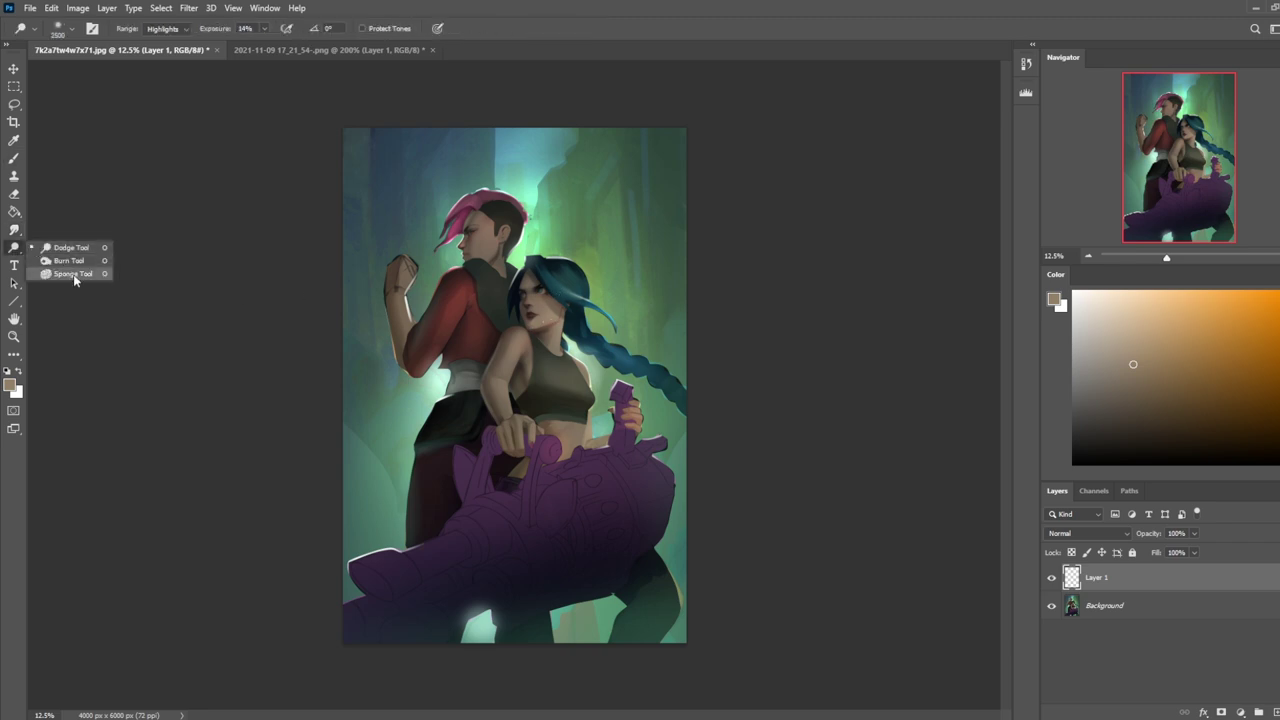
left_click(73, 274)
key("bracketright")
key("bracketright")
key("bracketright")
key("bracketright")
key("bracketright")
key("bracketright")
key("bracketright")
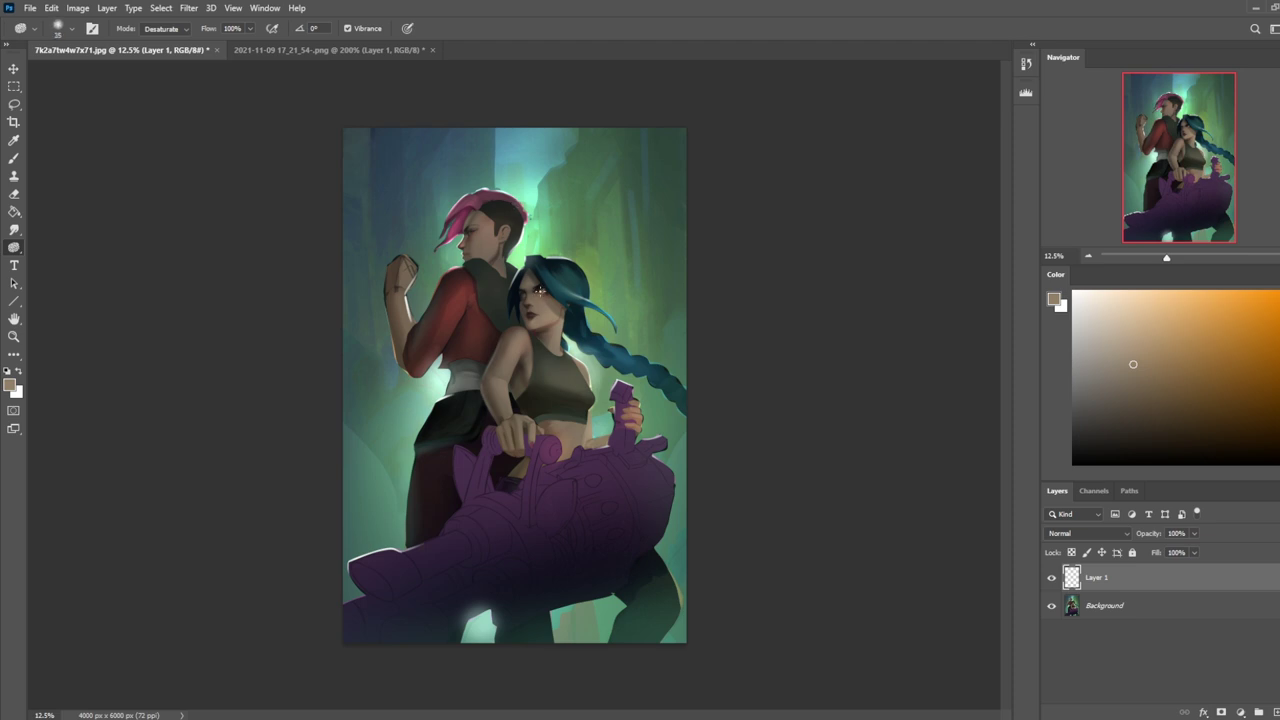
key("bracketright")
key("bracketright")
key("bracketright")
key("bracketright")
left_click(165, 28)
left_click(158, 41)
Step: Paint a small white highlight near the waist at 93% brush opacity
key("b")
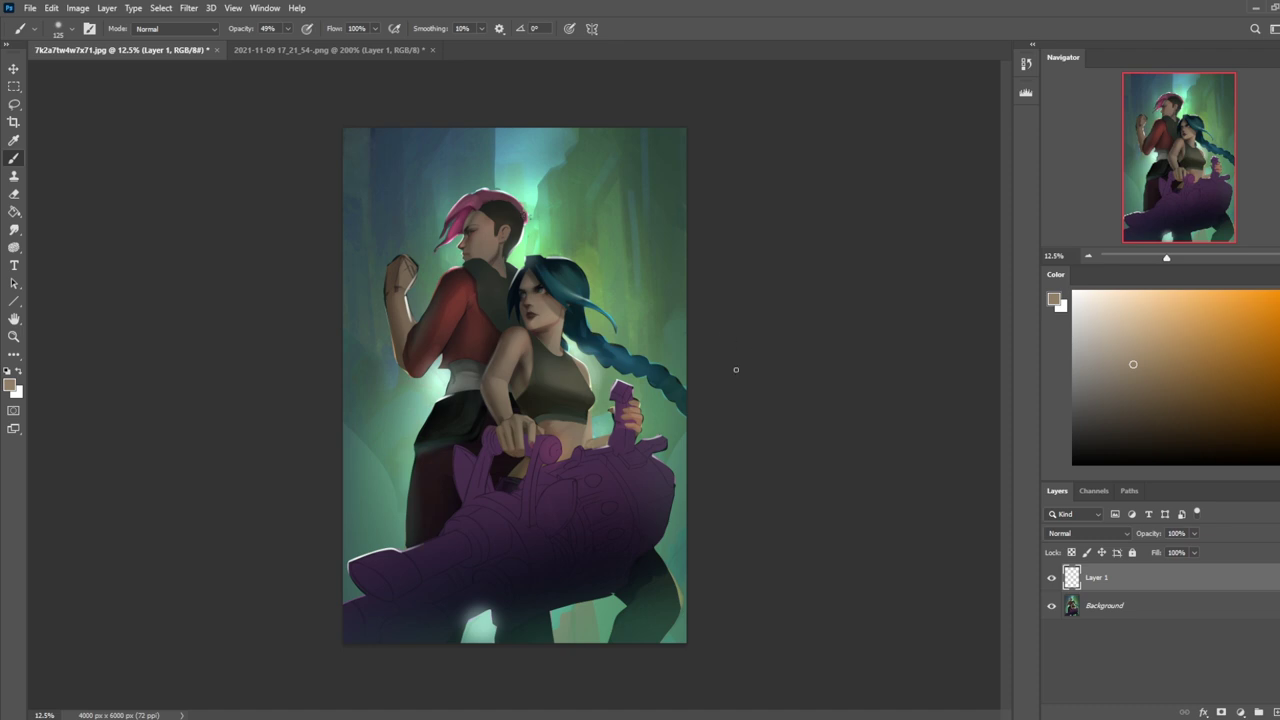
key("x")
left_click_drag(288, 28, 316, 45)
left_click_drag(586, 414, 588, 440)
Step: Flatten Layer 1 into a single Background layer
key("ctrl+minus")
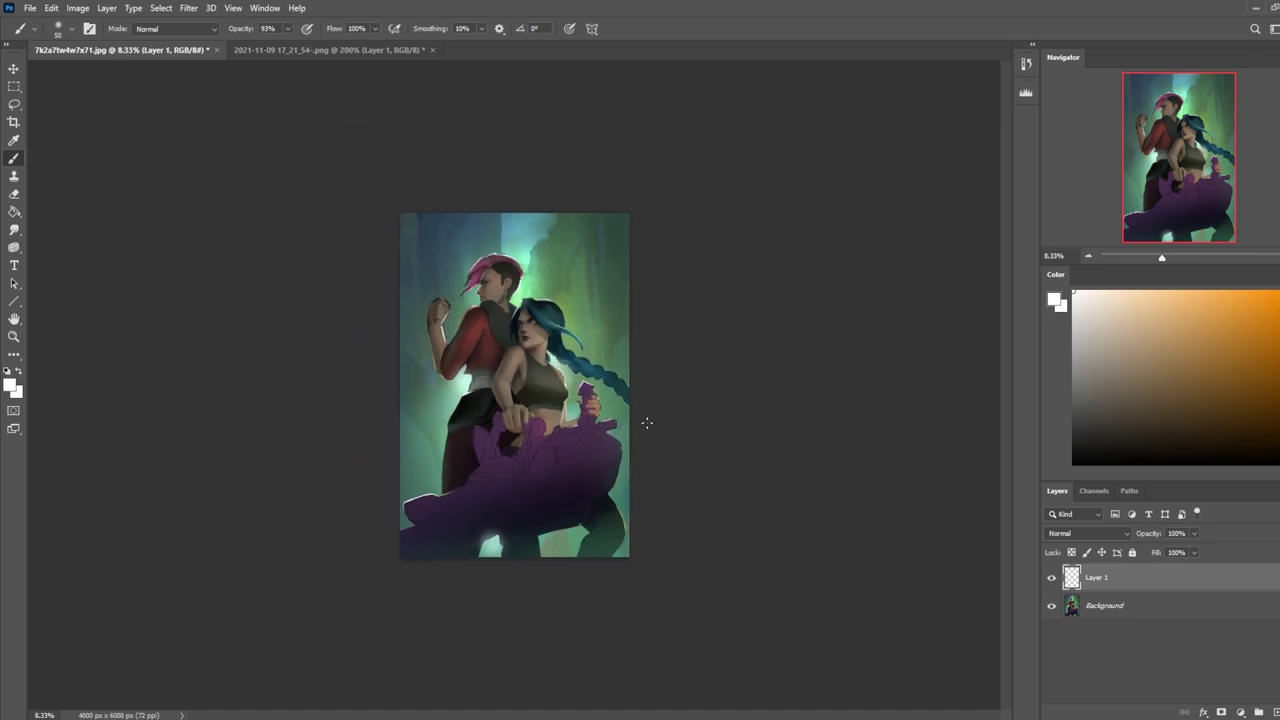
right_click(1123, 580)
left_click(1165, 430)
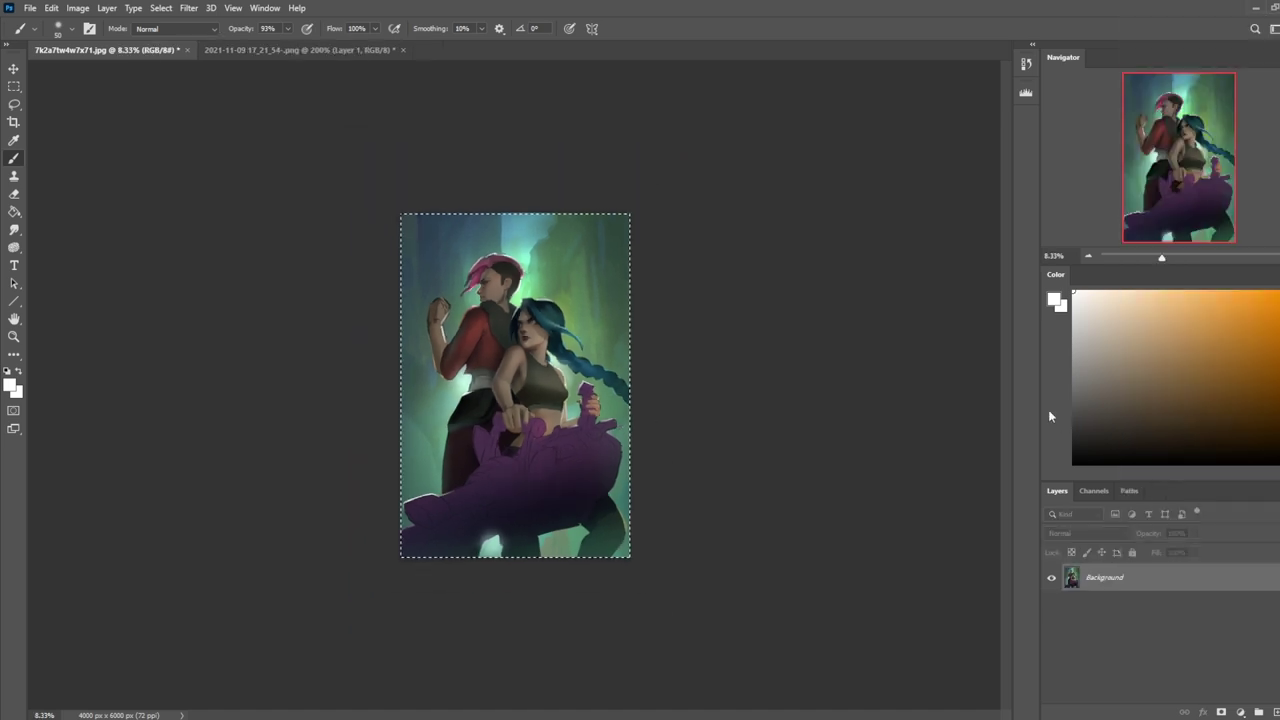
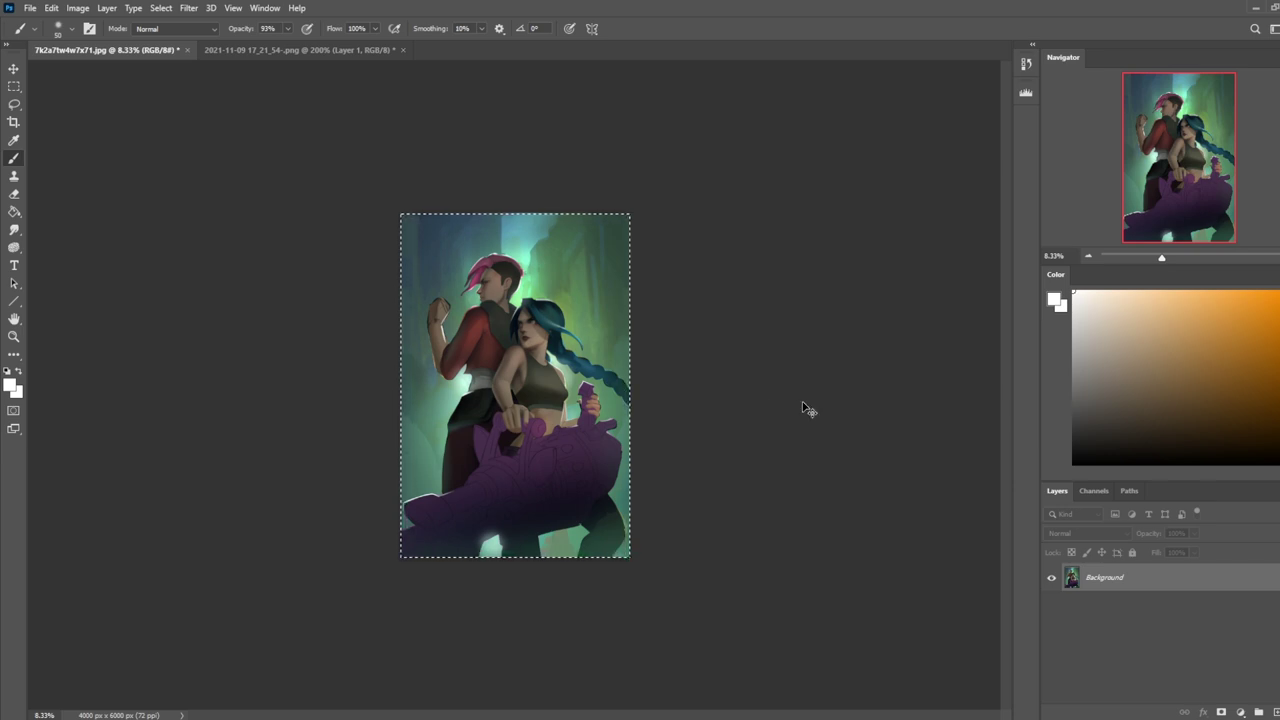
Step: Check the original early state in History, then paste the finished painting as Layer 1 above Background
left_click(1026, 64)
left_click_drag(1010, 552, 1028, 90)
left_click(926, 86)
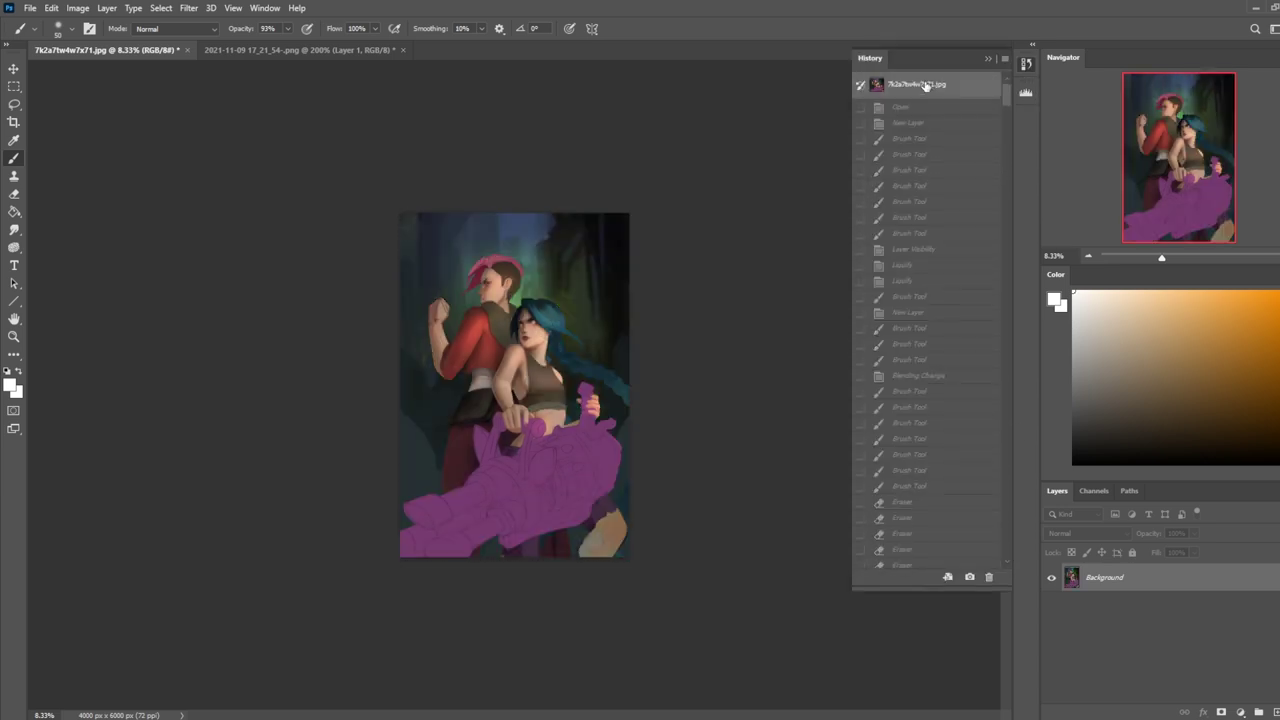
left_click(988, 58)
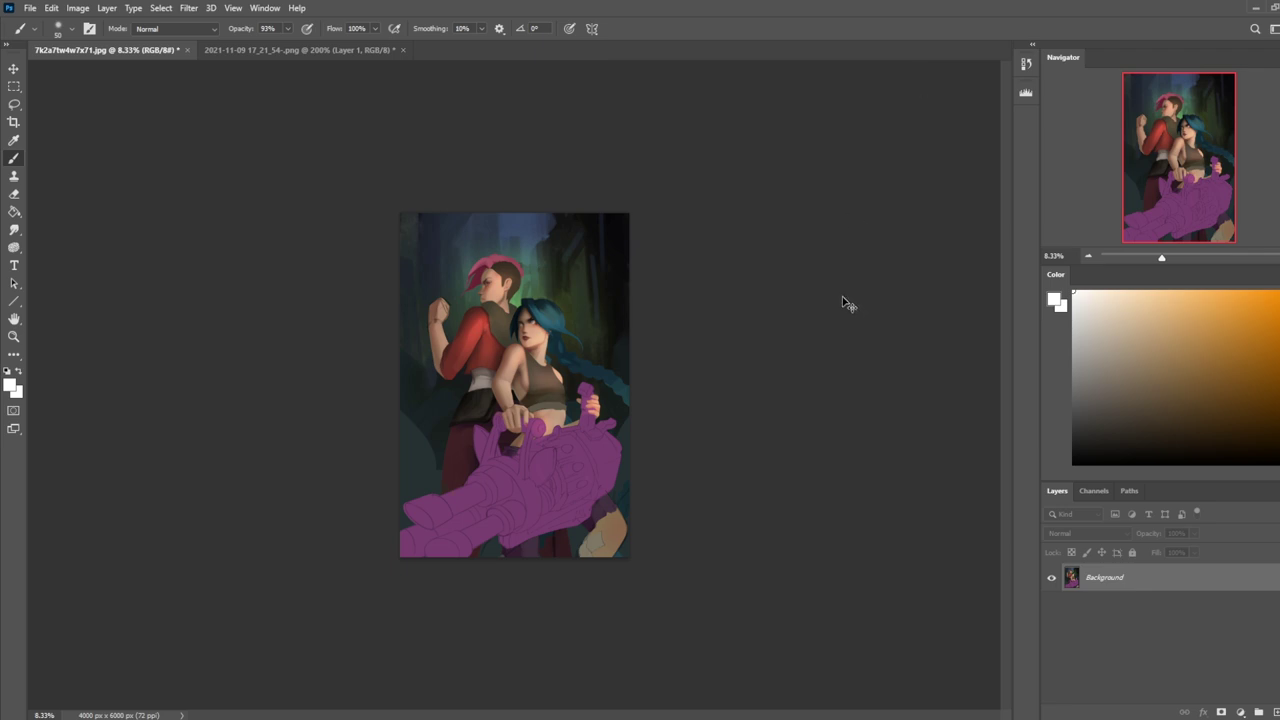
key("ctrl+v")
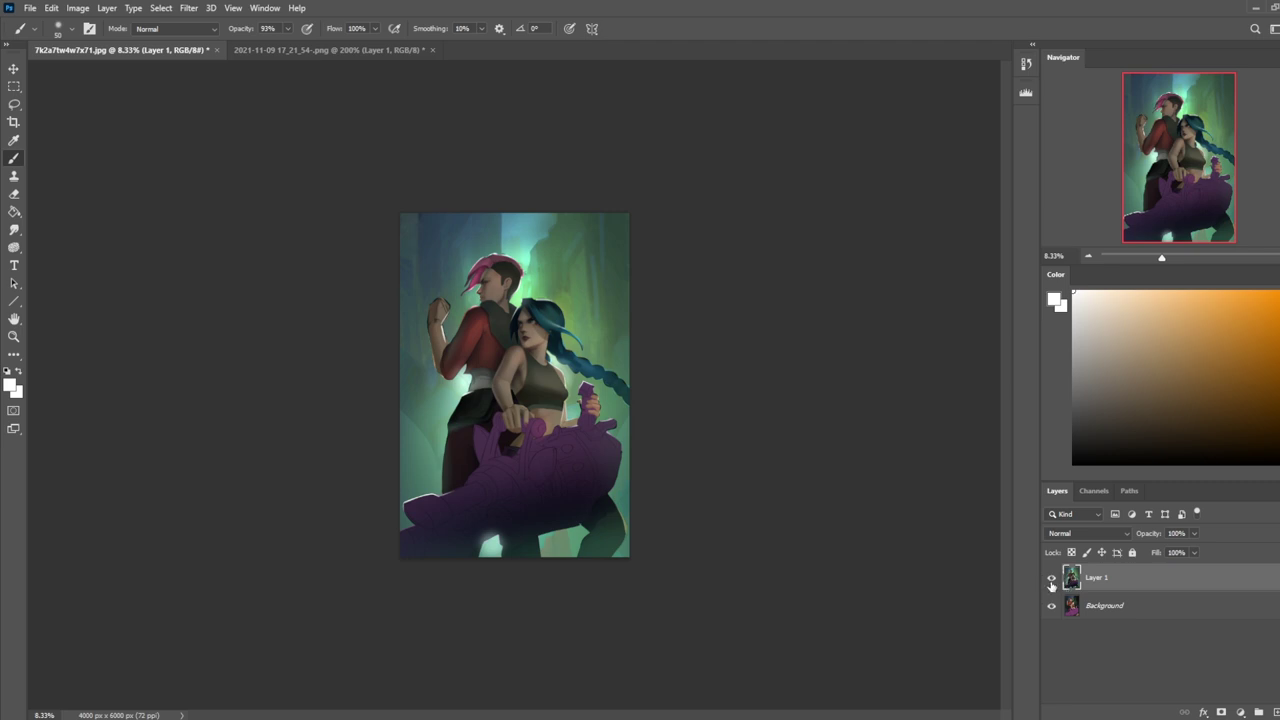
Step: Zoom in and begin lassoing a patch of the cave background
key("ctrl+plus")
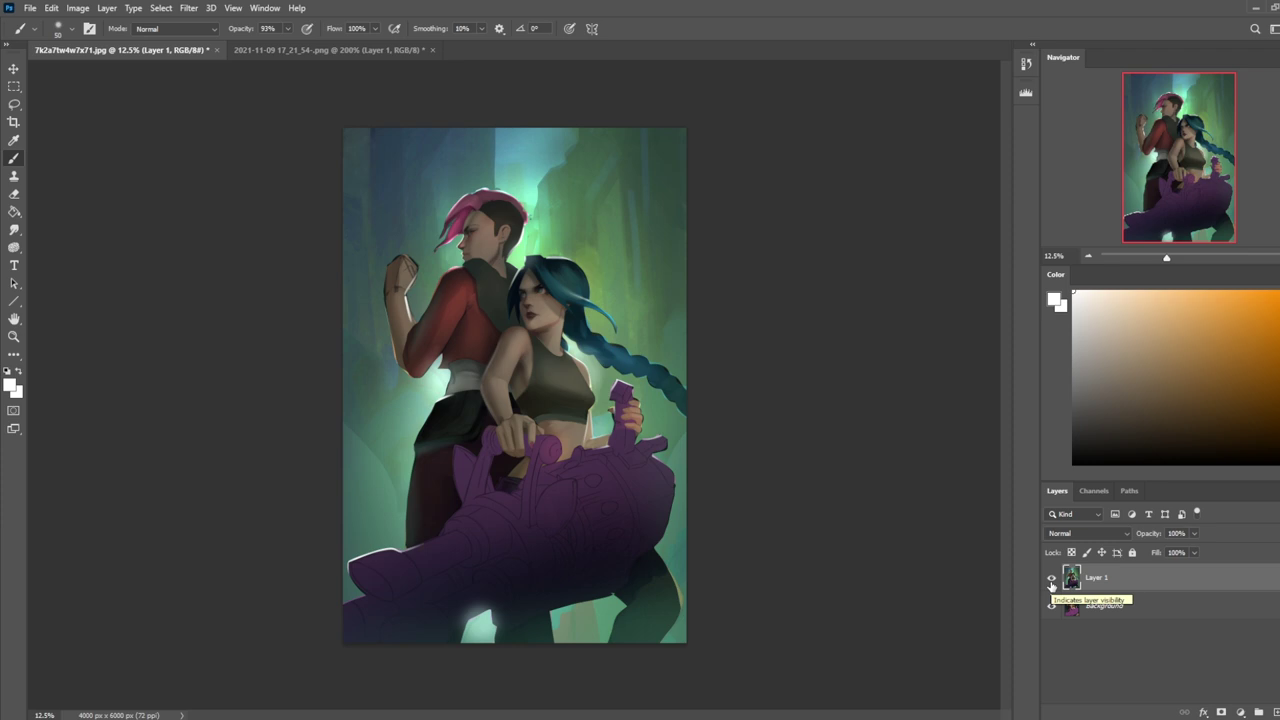
key("l")
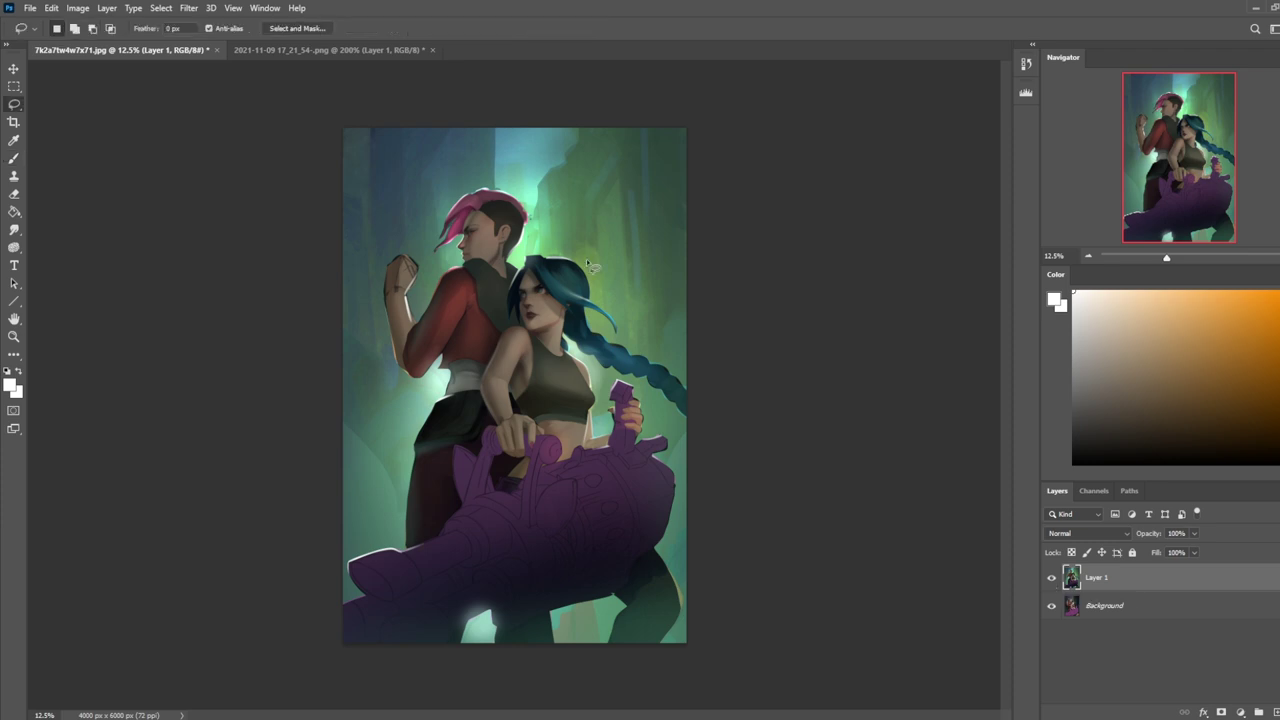
mouse_move(497, 148)
left_mouse_down()
mouse_move(435, 110)
mouse_move(476, 109)
mouse_move(540, 158)
left_mouse_up()
Step: Sample a blue from the cave light and switch to a new brush preset sized 800 px
key("b")
left_click(500, 140, "alt")
left_click(483, 139, "alt")
right_click(530, 152)
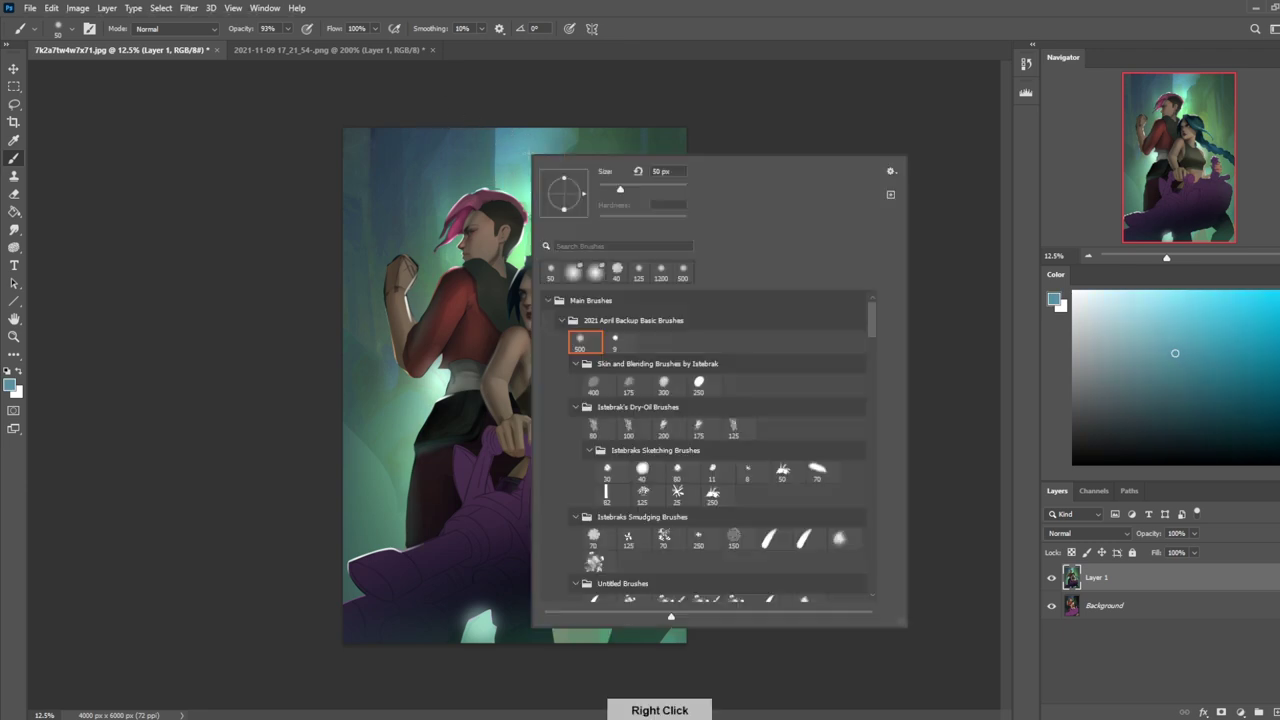
left_click(594, 425)
left_click(773, 147)
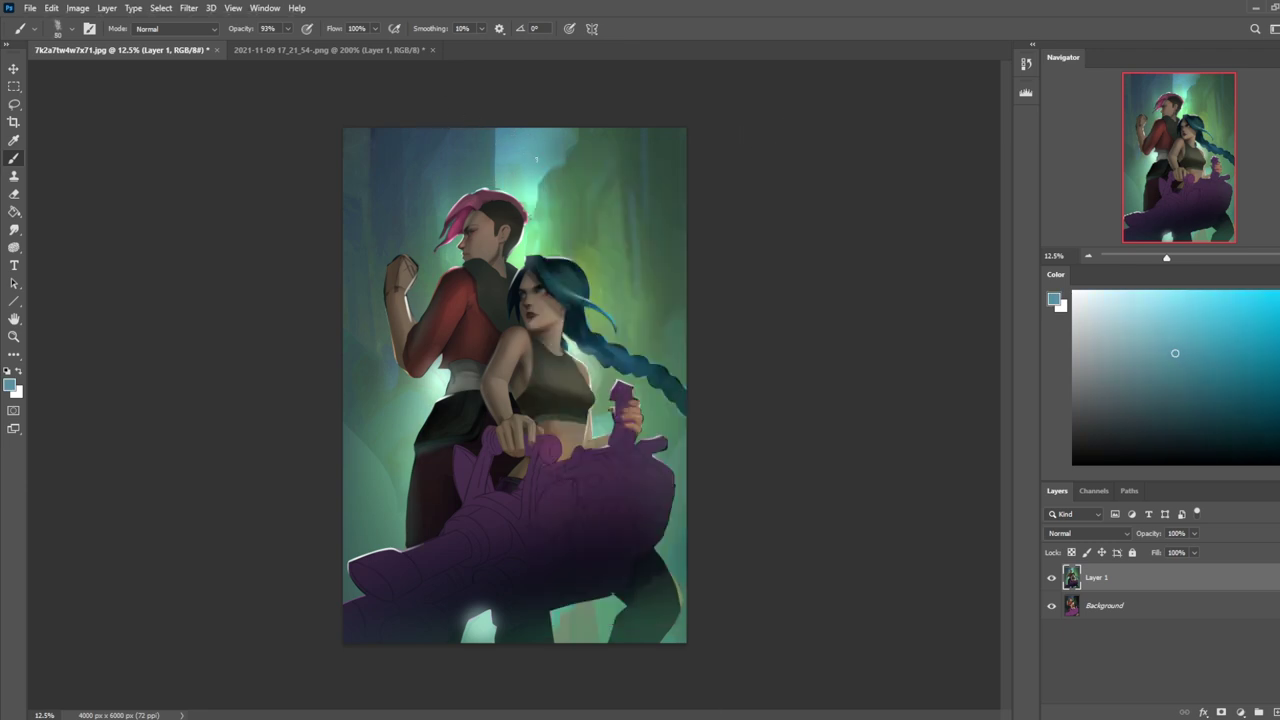
key("bracketright")
key("bracketright")
key("bracketright")
key("bracketright")
key("bracketright")
key("bracketright")
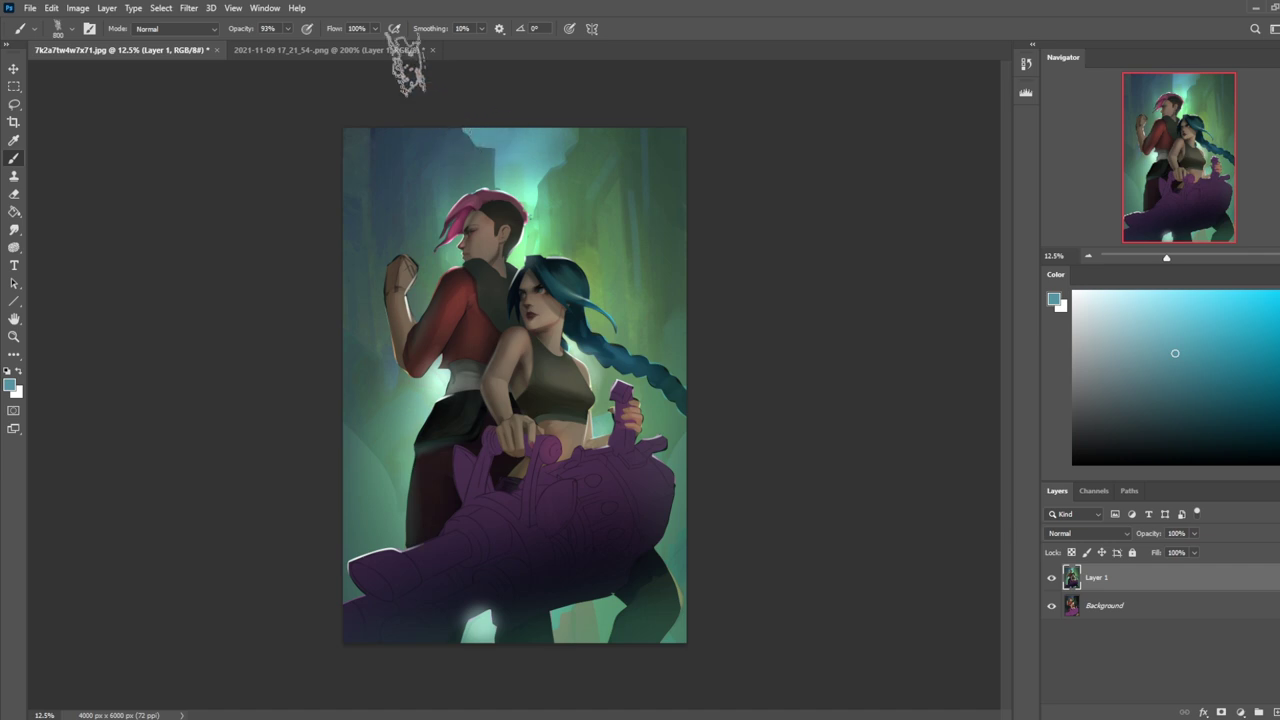
Step: Clear the selection and lasso the light patch above the pink-haired head
key("m")
right_click(544, 175)
key("l")
mouse_move(515, 168)
left_mouse_down()
mouse_move(453, 142)
mouse_move(520, 191)
mouse_move(486, 165)
left_mouse_up()
Step: Blur the lassoed patch with a 26.3-pixel Gaussian Blur, then deselect it
left_click(188, 8)
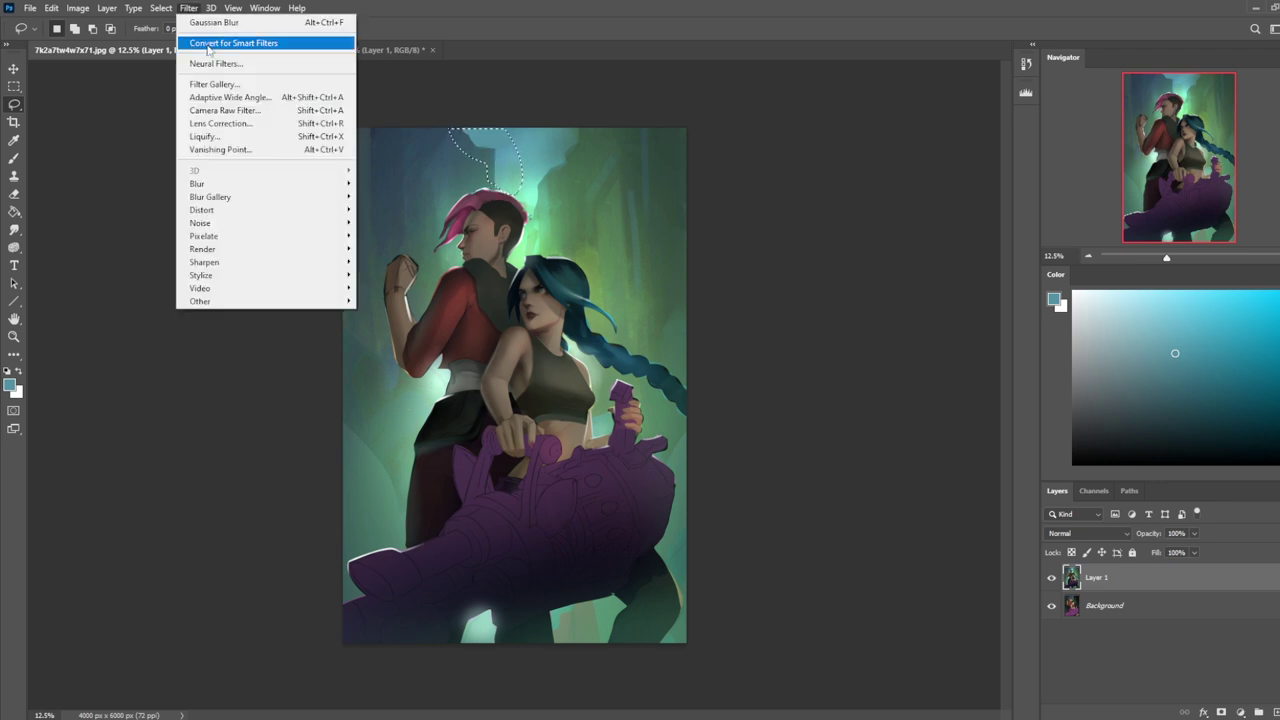
mouse_move(213, 188)
left_click(402, 235)
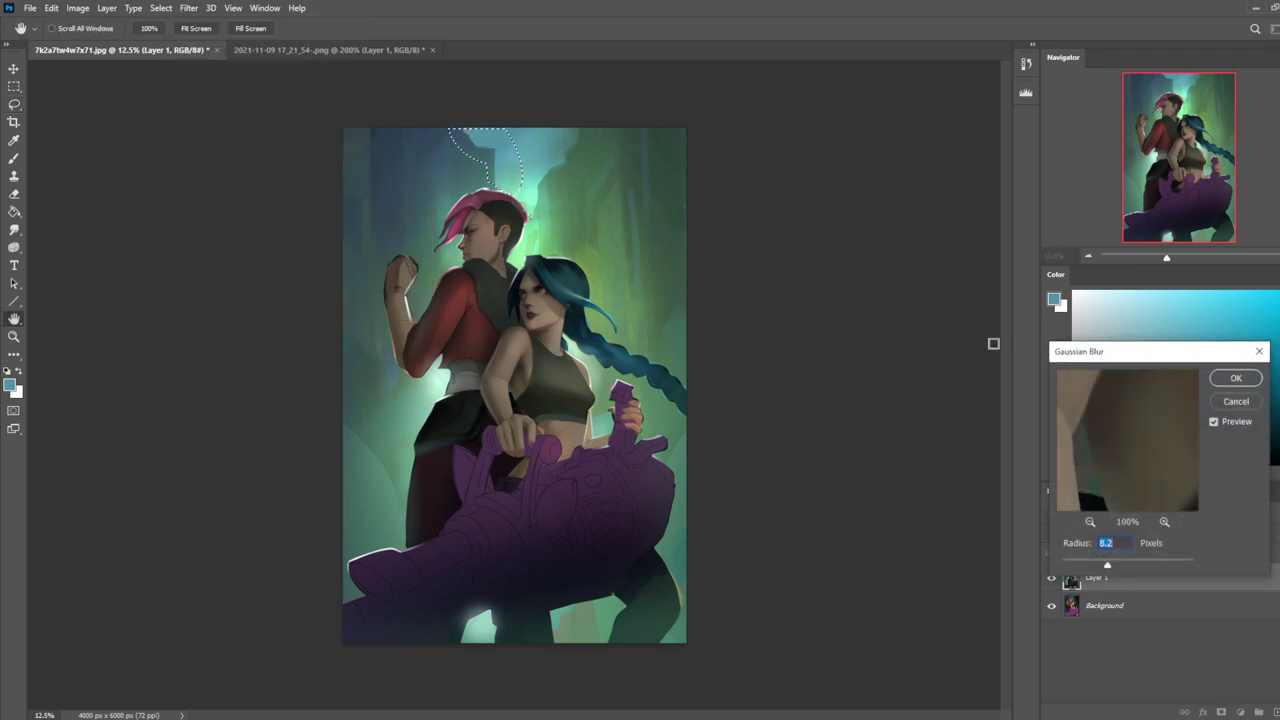
left_click_drag(1108, 566, 1123, 569)
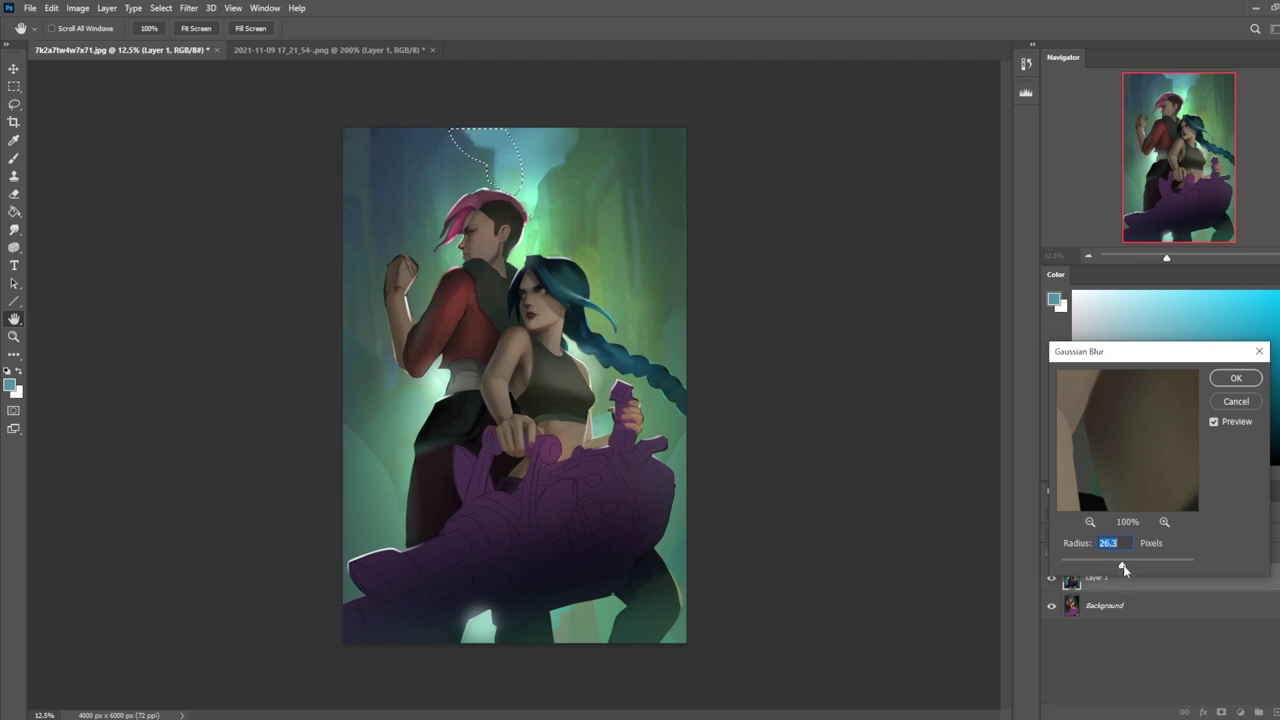
left_click(1234, 378)
right_click(579, 229)
left_click(600, 236)
key("e")
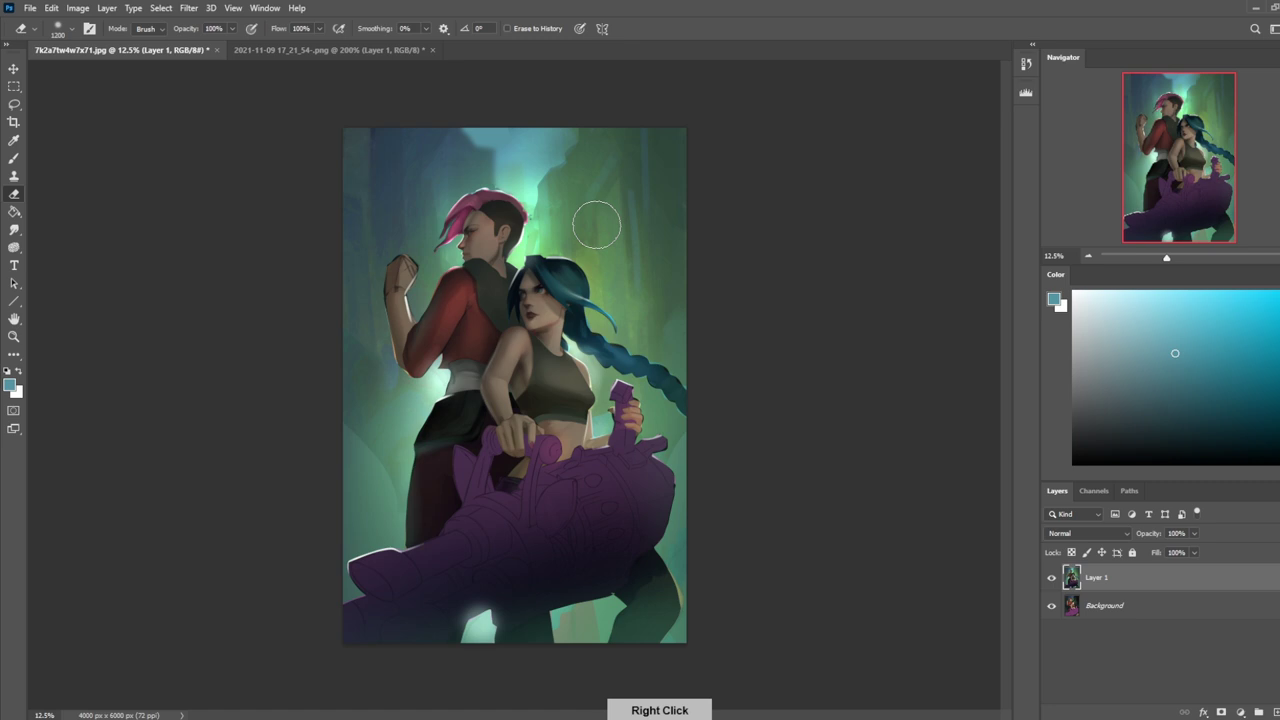
Step: Choose a dry-oil brush preset and zoom out to see the whole painting
key("b")
right_click(525, 145)
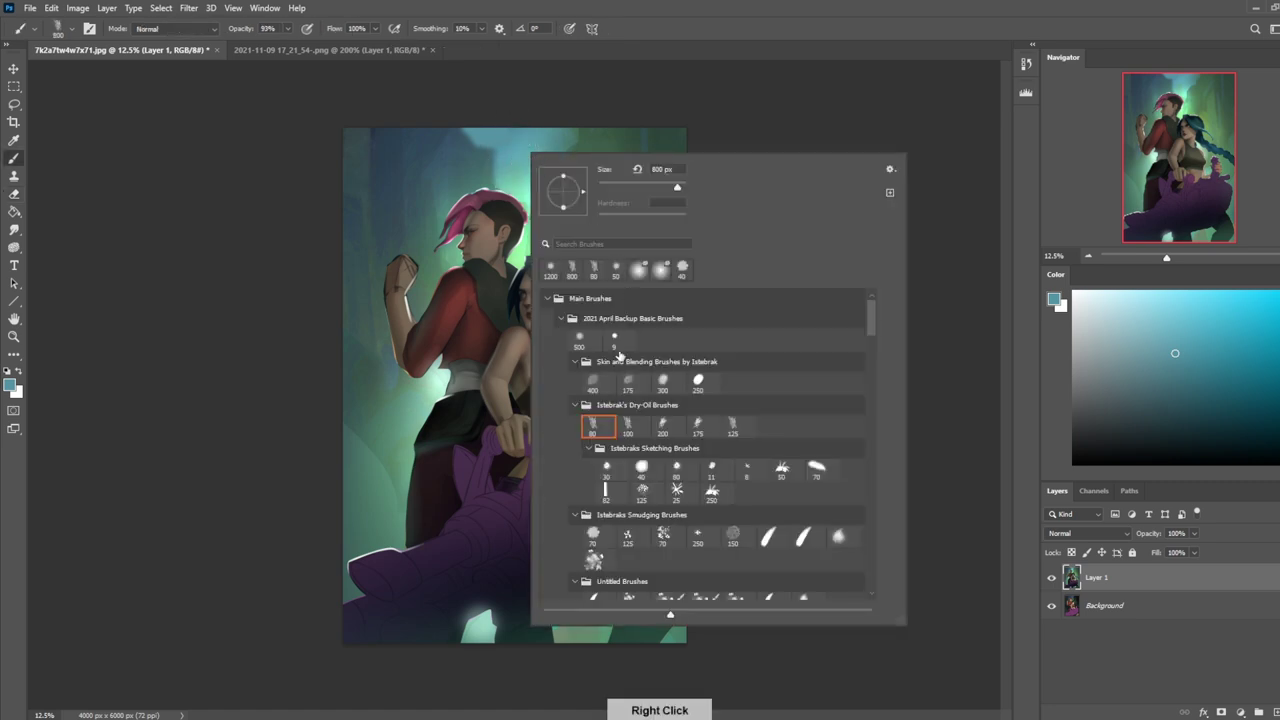
left_click(795, 93)
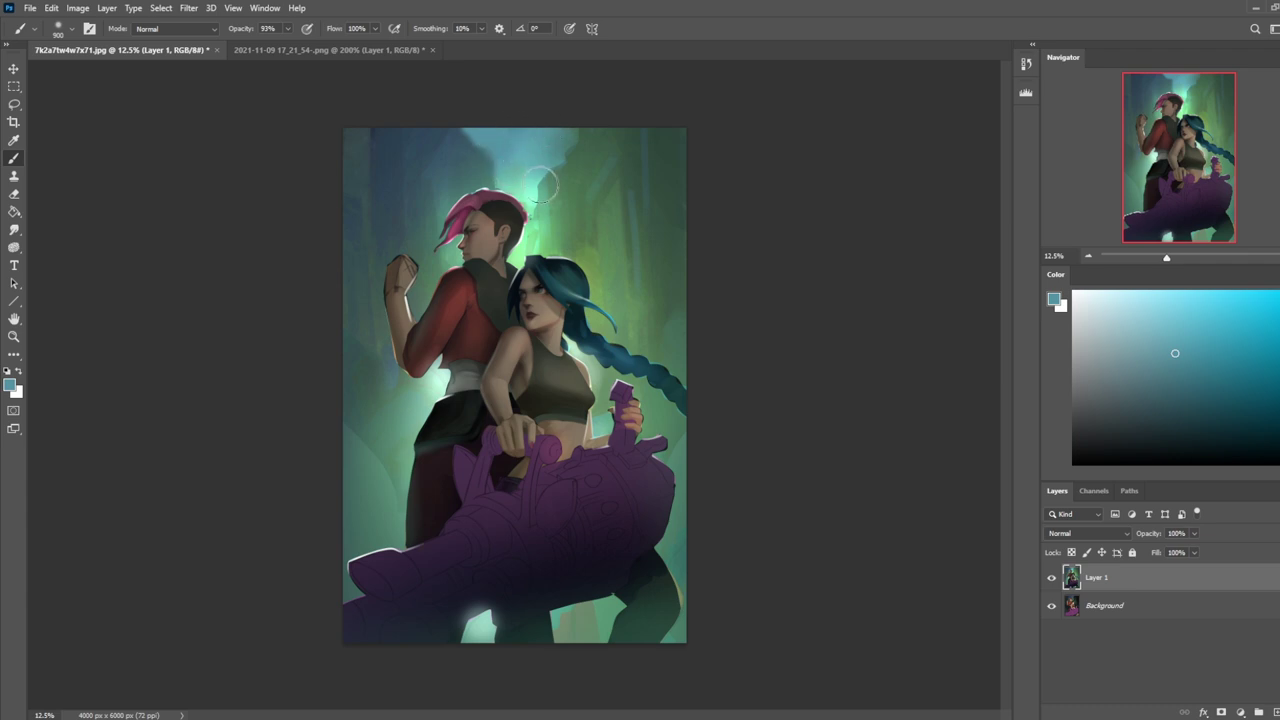
key("ctrl+minus")
key("ctrl+minus")
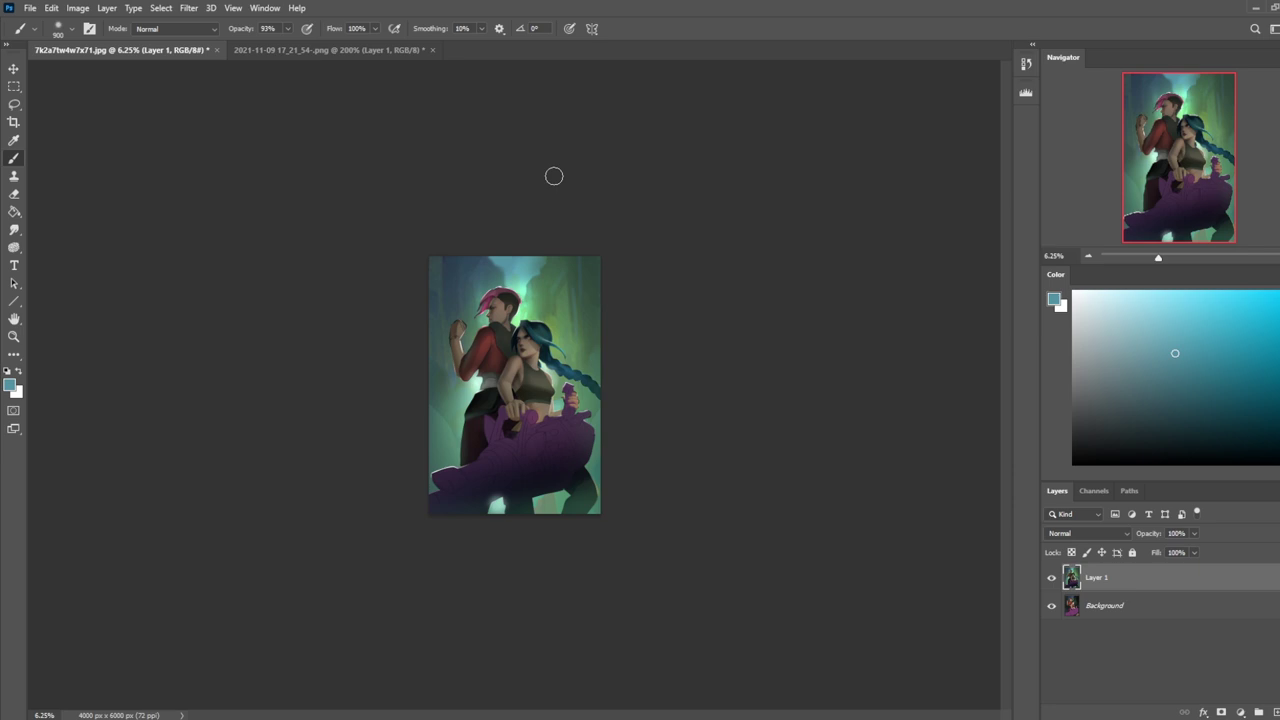
Step: Dodge the cyan glow at the top centre brighter, then hide Layer 1
left_click(14, 247)
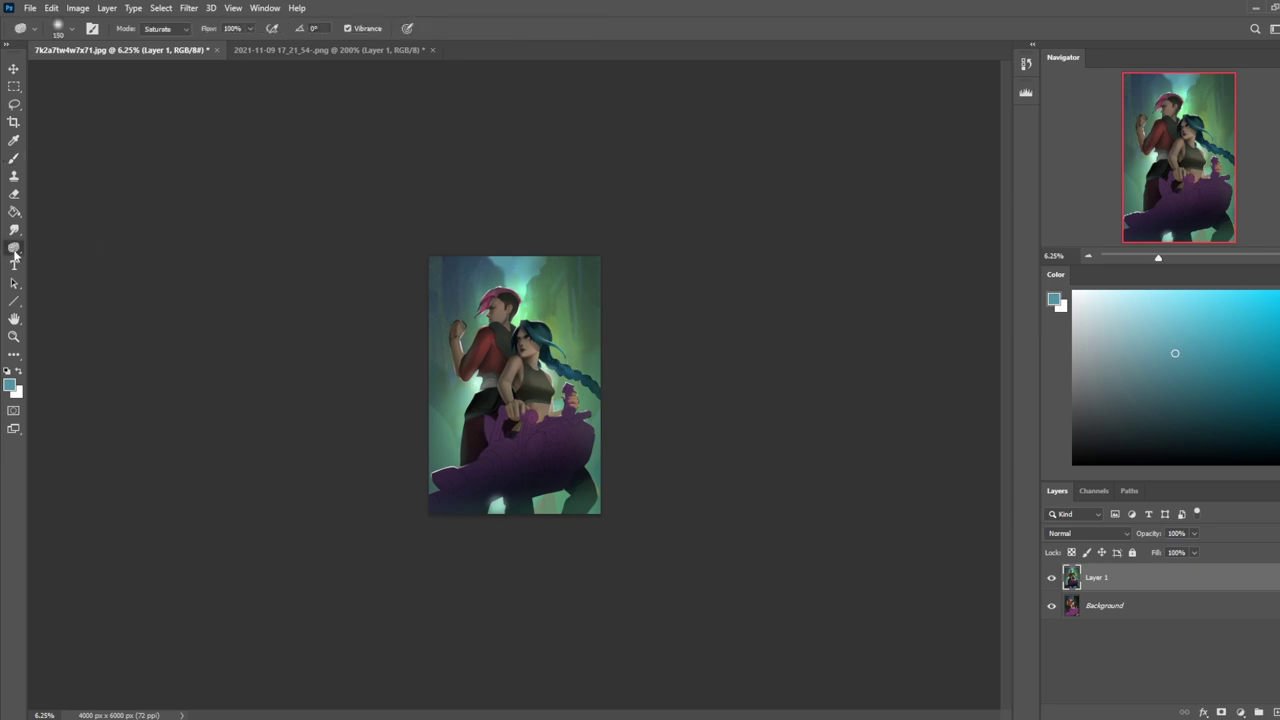
left_click_drag(508, 300, 513, 261)
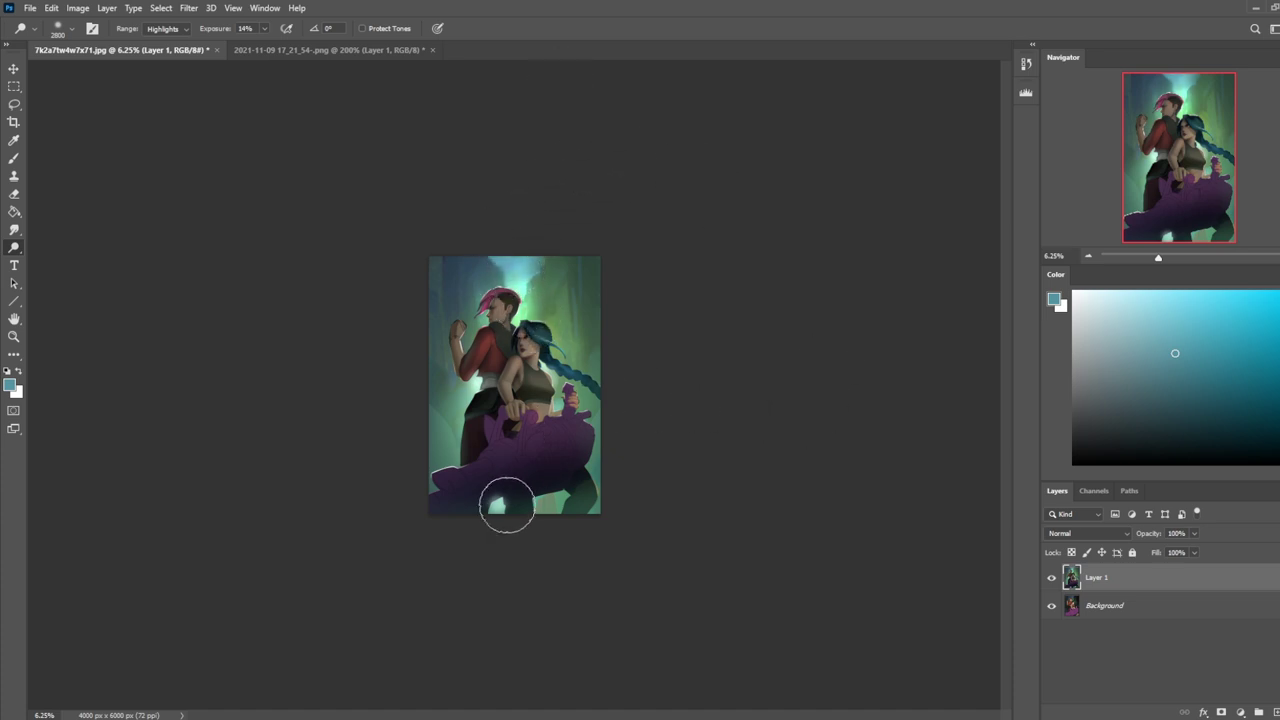
left_click(1051, 579)
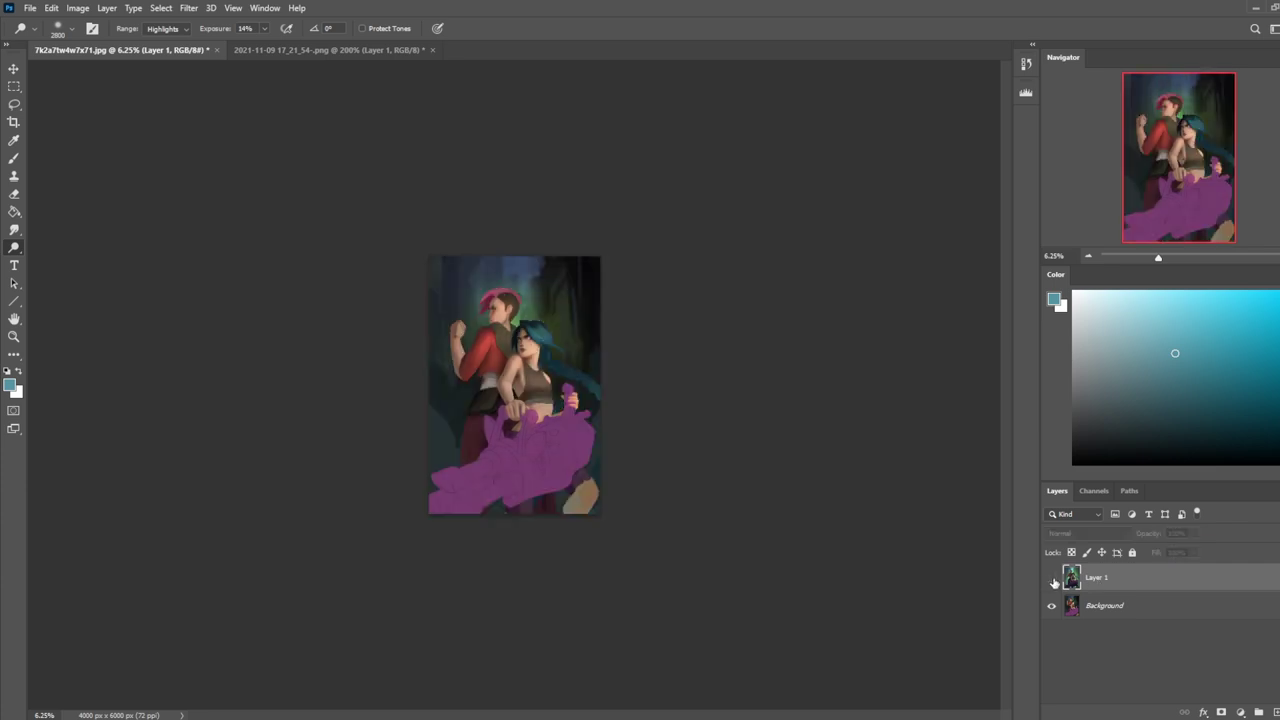
Step: Add a new empty layer above Background and pick white as the painting colour
key("ctrl+plus")
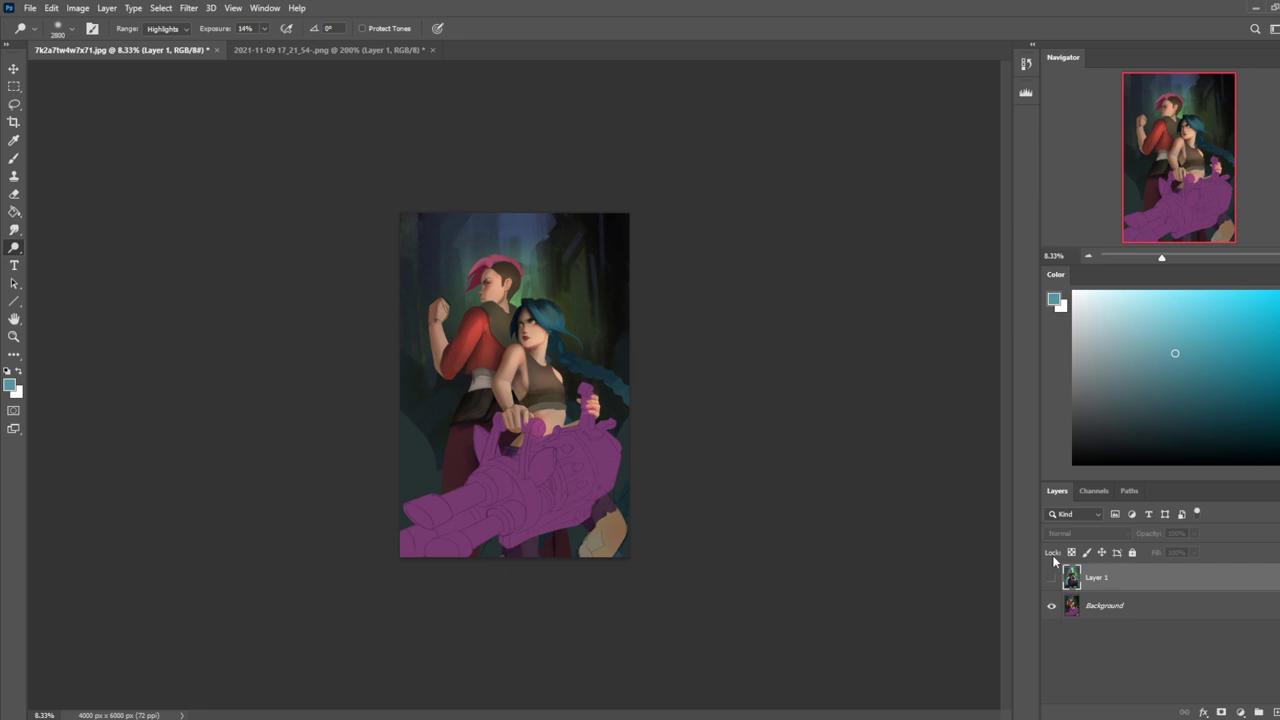
left_click(1150, 608)
left_click(1258, 711)
left_click_drag(1114, 420, 1068, 267)
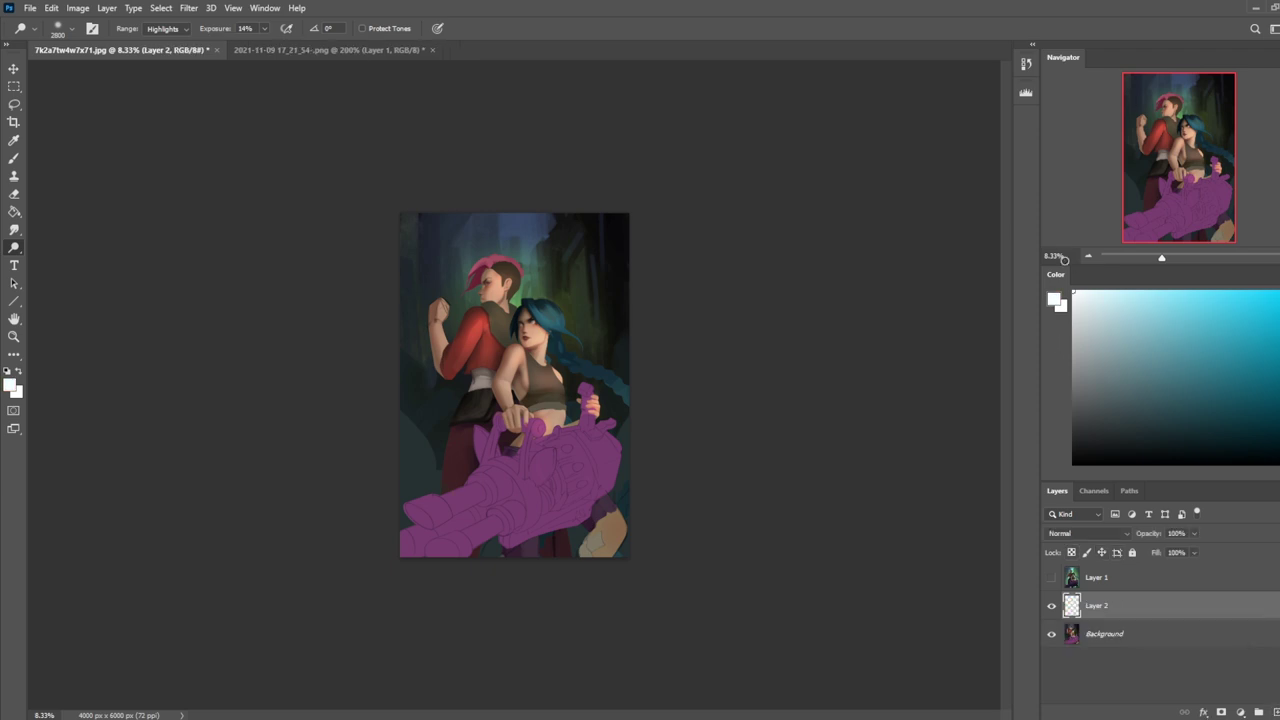
key("b")
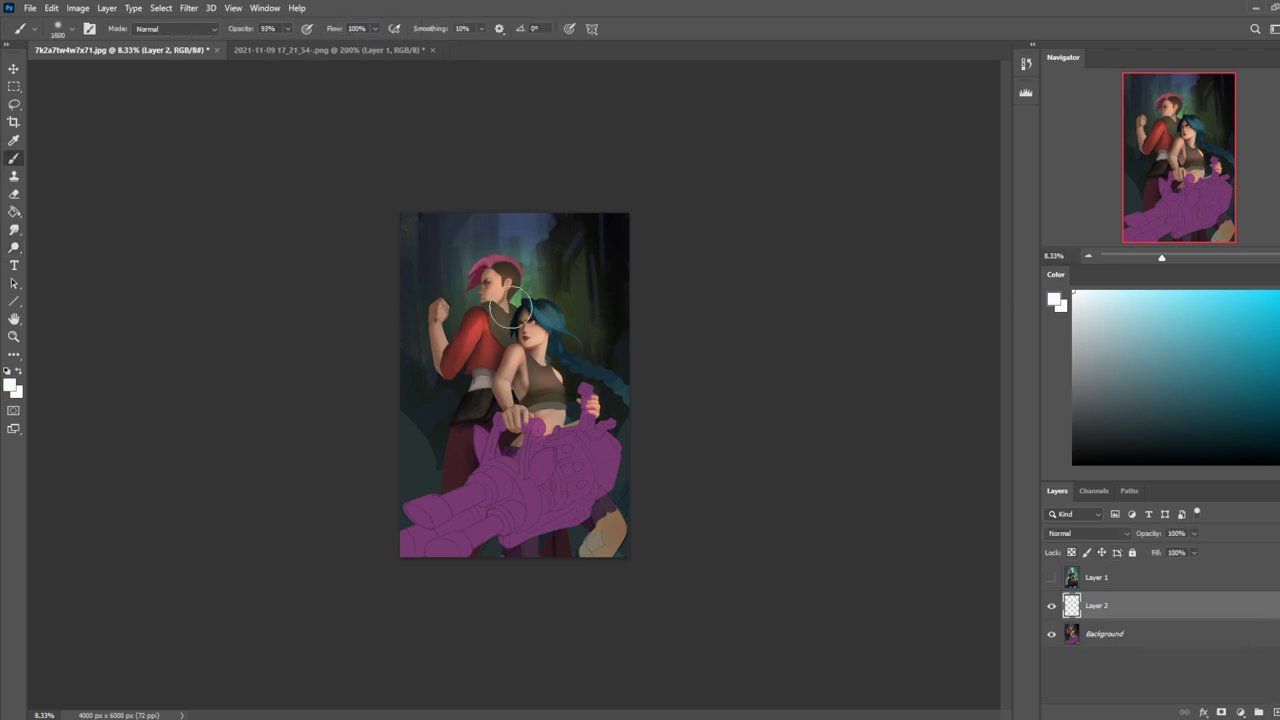
Step: Set the brush to Lighten mode at 21% opacity, try soft top glow strokes, then undo them
left_click(216, 33)
left_click(170, 157)
mouse_move(557, 214)
left_mouse_down()
mouse_move(525, 231)
mouse_move(508, 420)
left_mouse_up()
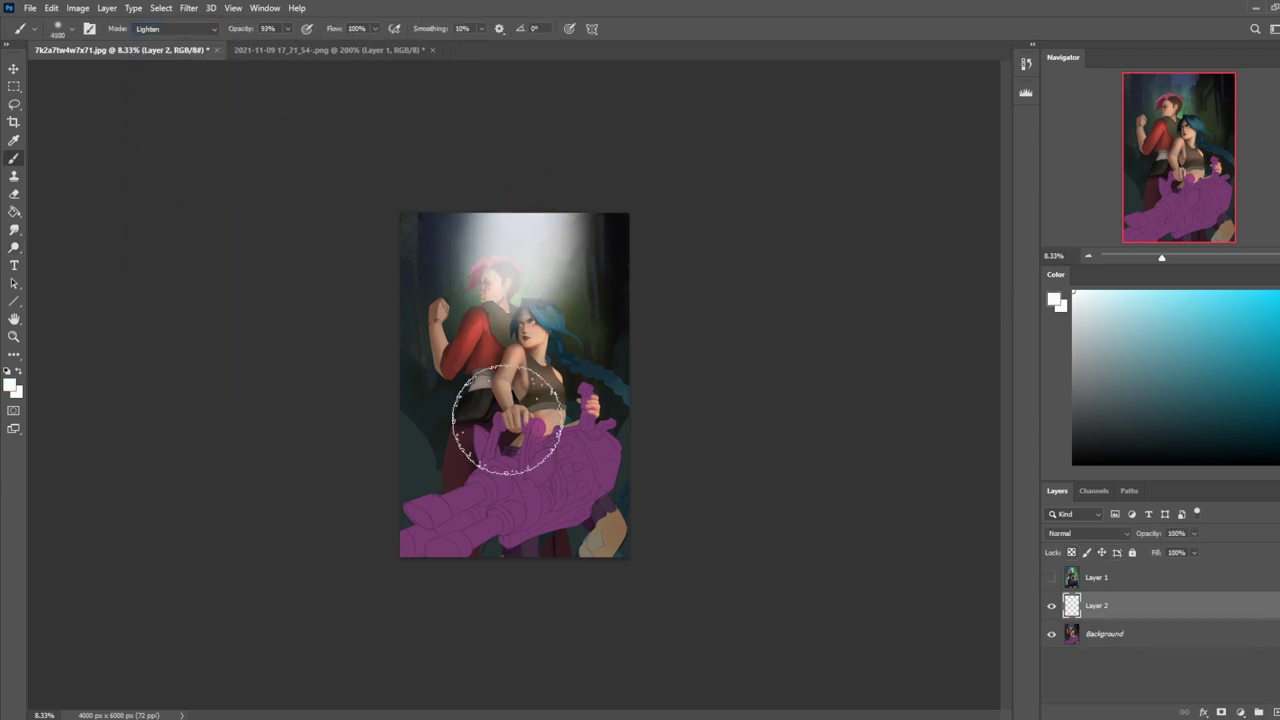
left_click(285, 29)
left_click_drag(285, 50, 244, 50)
key("ctrl+z")
mouse_move(518, 187)
left_mouse_down()
mouse_move(492, 420)
mouse_move(539, 605)
mouse_move(487, 215)
mouse_move(506, 305)
mouse_move(517, 237)
mouse_move(528, 327)
mouse_move(522, 223)
mouse_move(540, 332)
left_mouse_up()
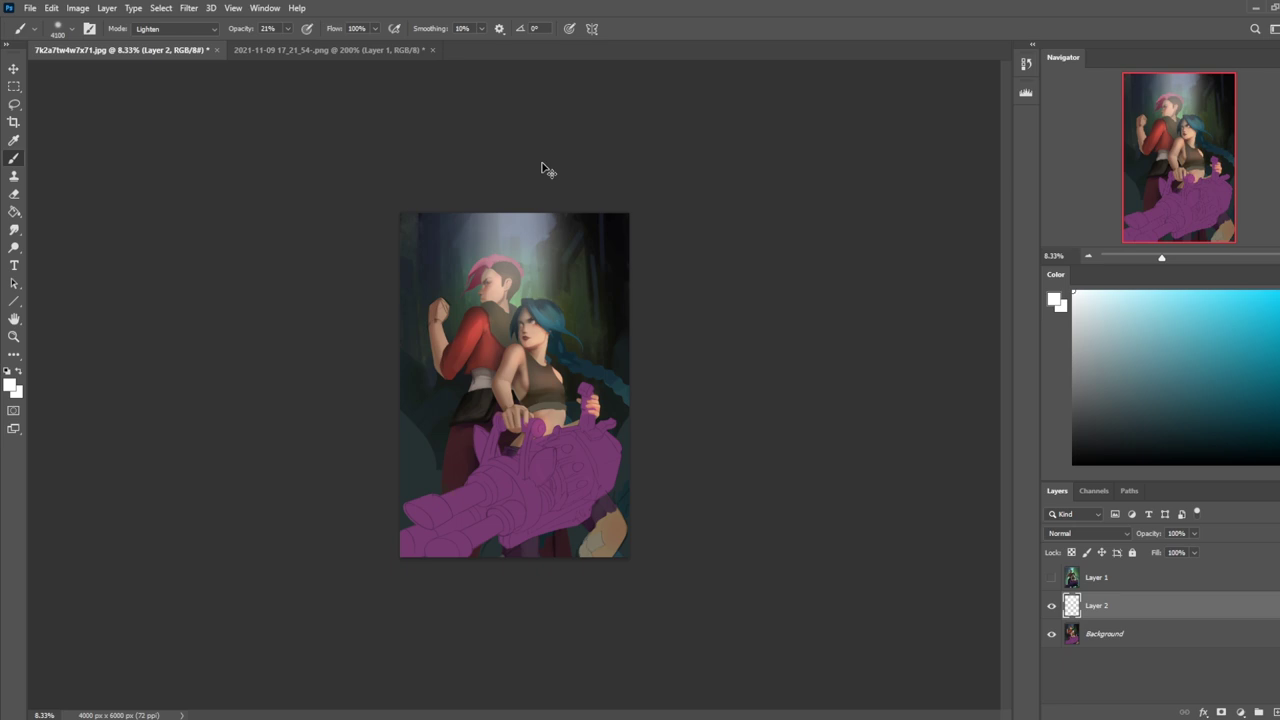
key("ctrl+z")
key("ctrl+z")
key("ctrl+z")
key("ctrl+z")
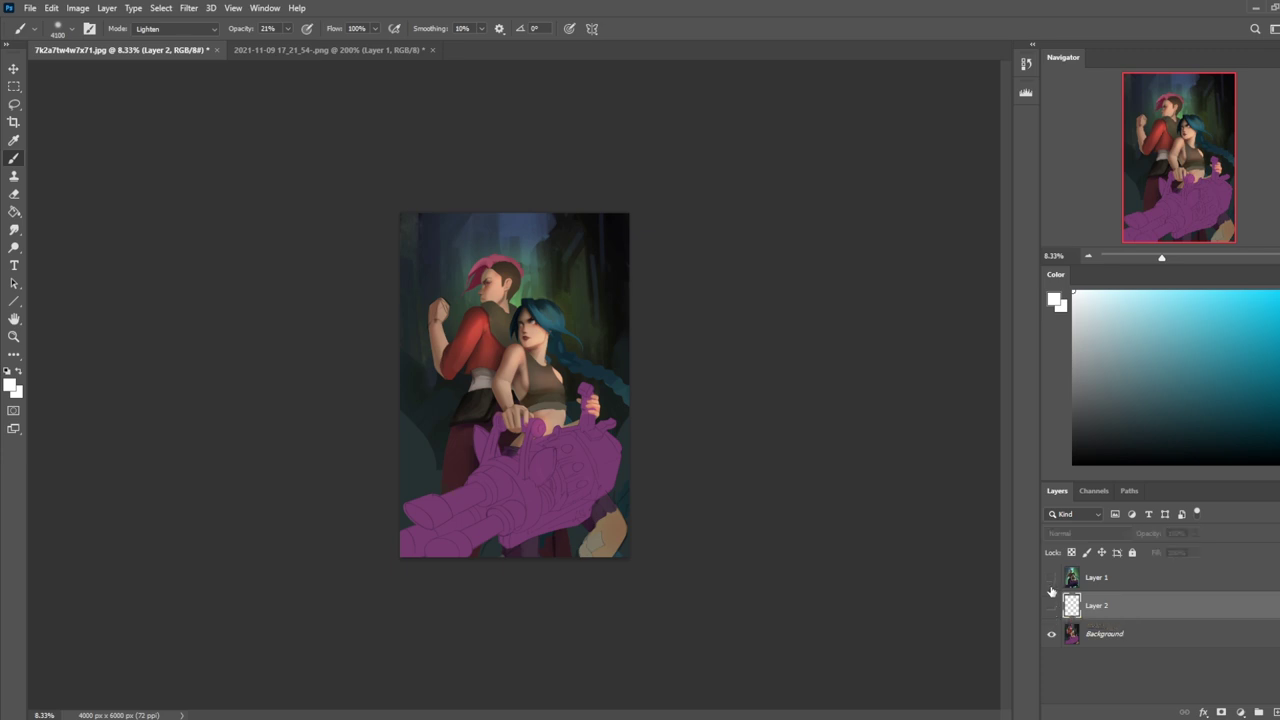
Step: Hide and delete the empty Layer 2, then show Layer 1 again
left_click(1050, 608)
key("Delete")
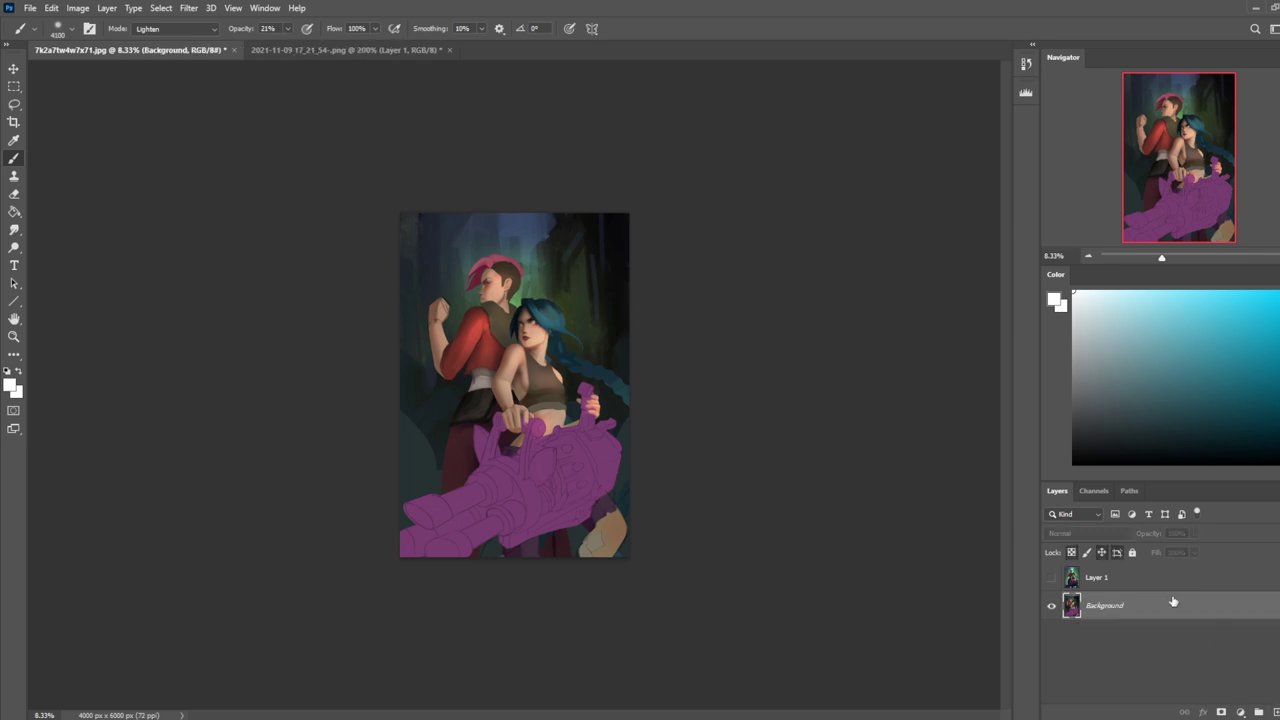
left_click(1051, 578)
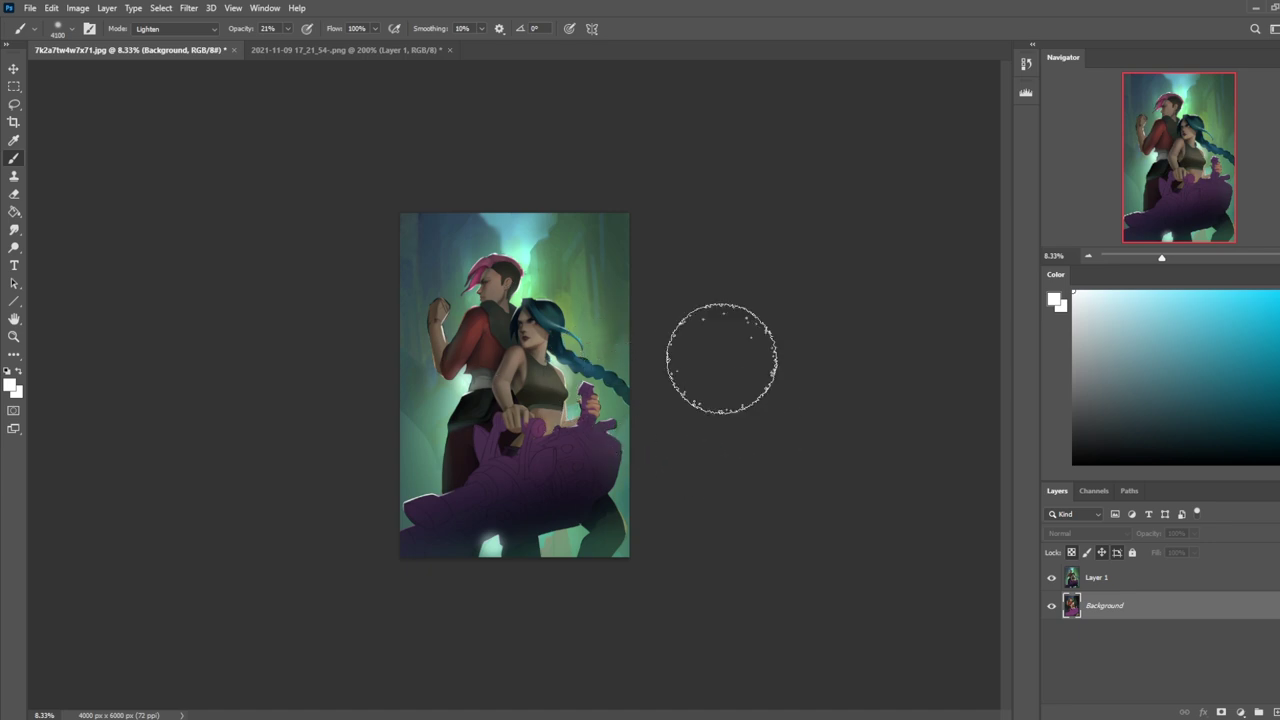
Step: Toggle Layer 1 repeatedly against the early version, leaving it visible and active
left_click(1052, 579)
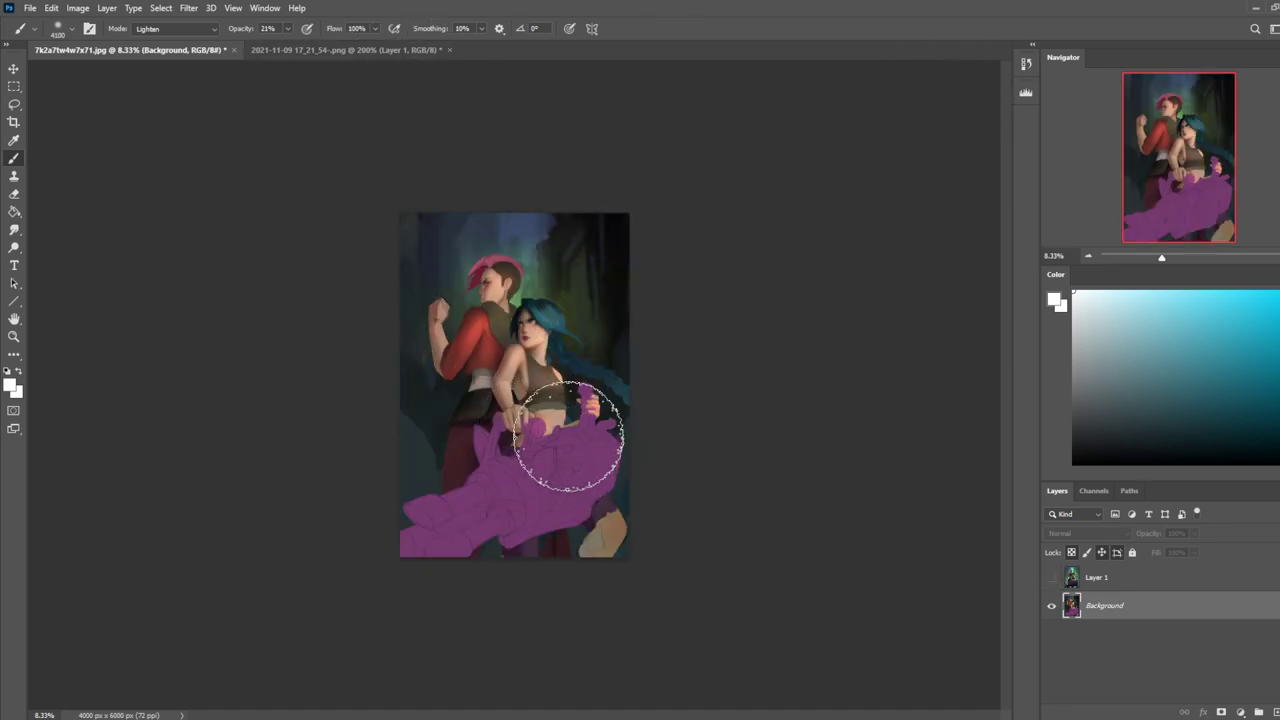
left_click(1052, 579)
left_click(1052, 579)
left_click(1052, 579)
left_click(1052, 579)
left_click(1052, 579)
left_click(1052, 580)
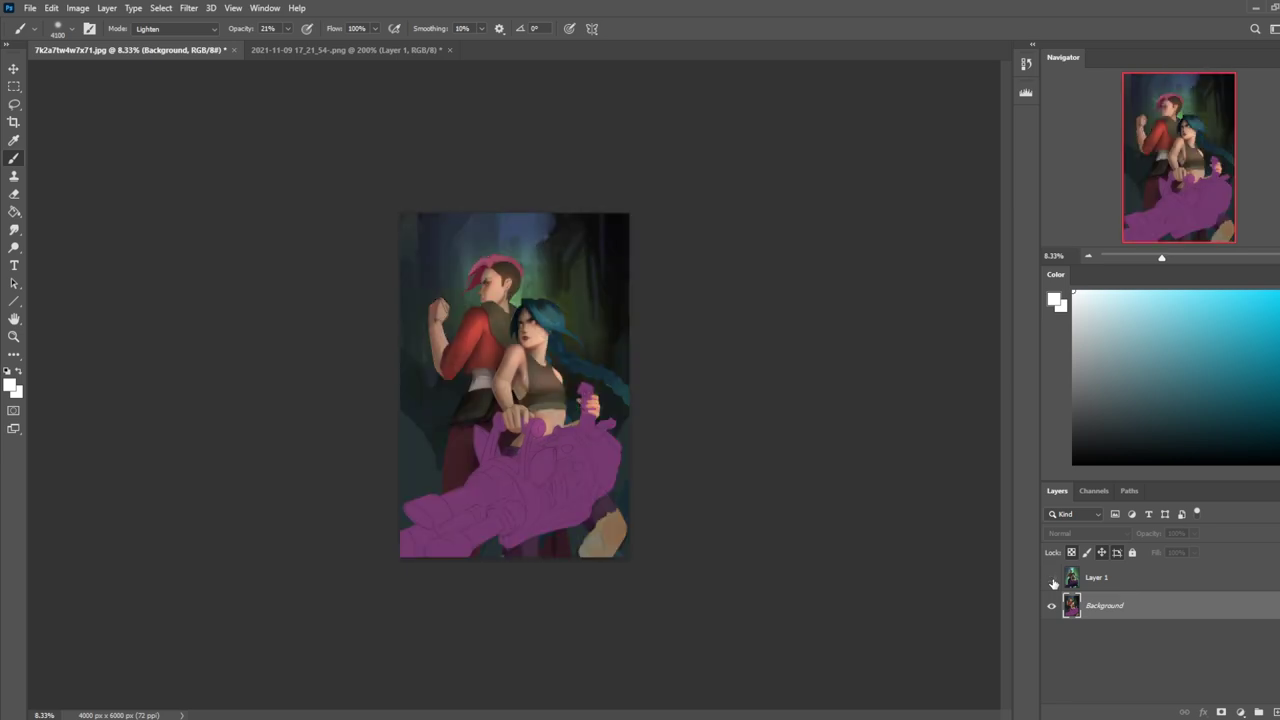
mouse_move(575, 468)
left_mouse_down()
mouse_move(571, 391)
mouse_move(560, 471)
left_mouse_up()
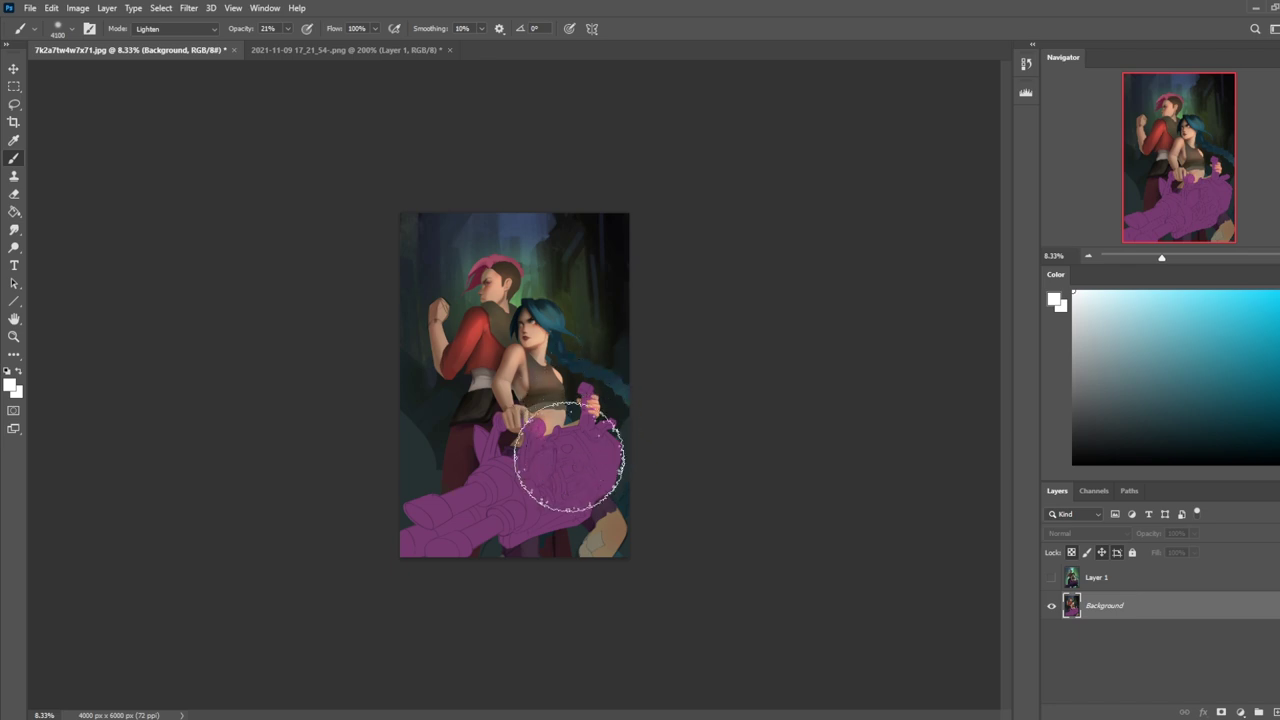
left_click(1051, 579)
left_click(1051, 579)
left_click(1051, 579)
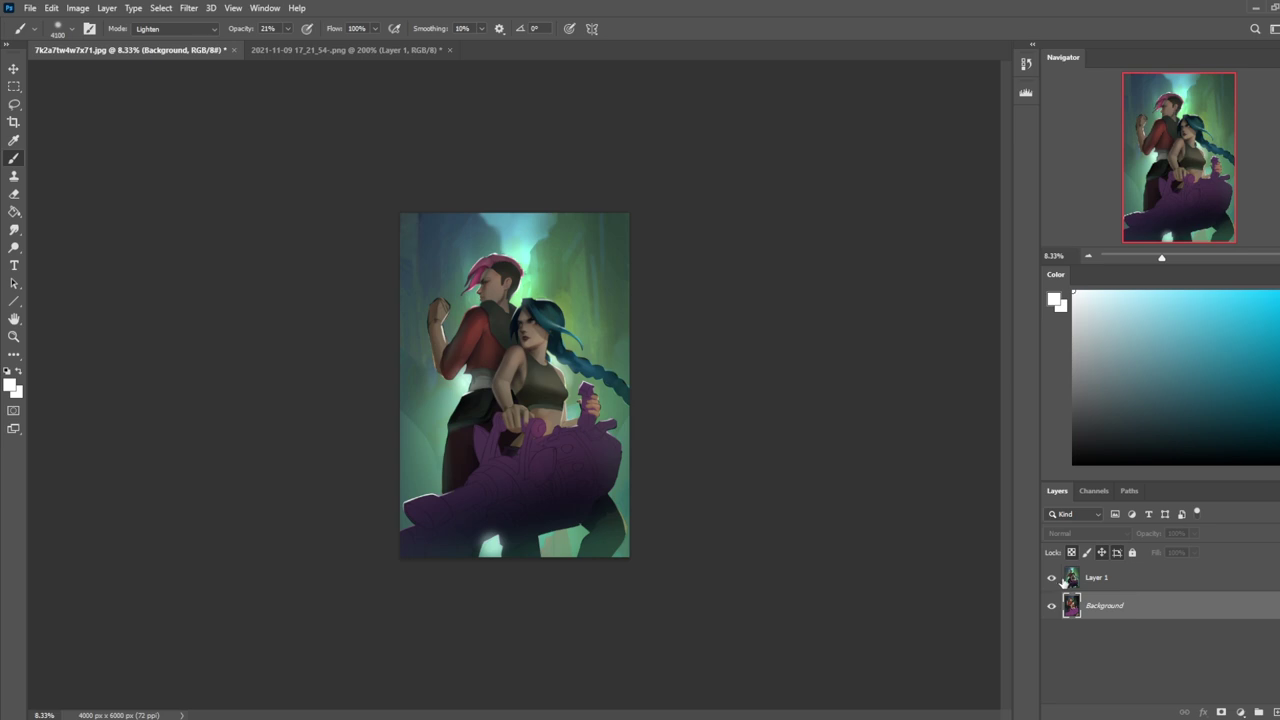
left_click(1155, 585)
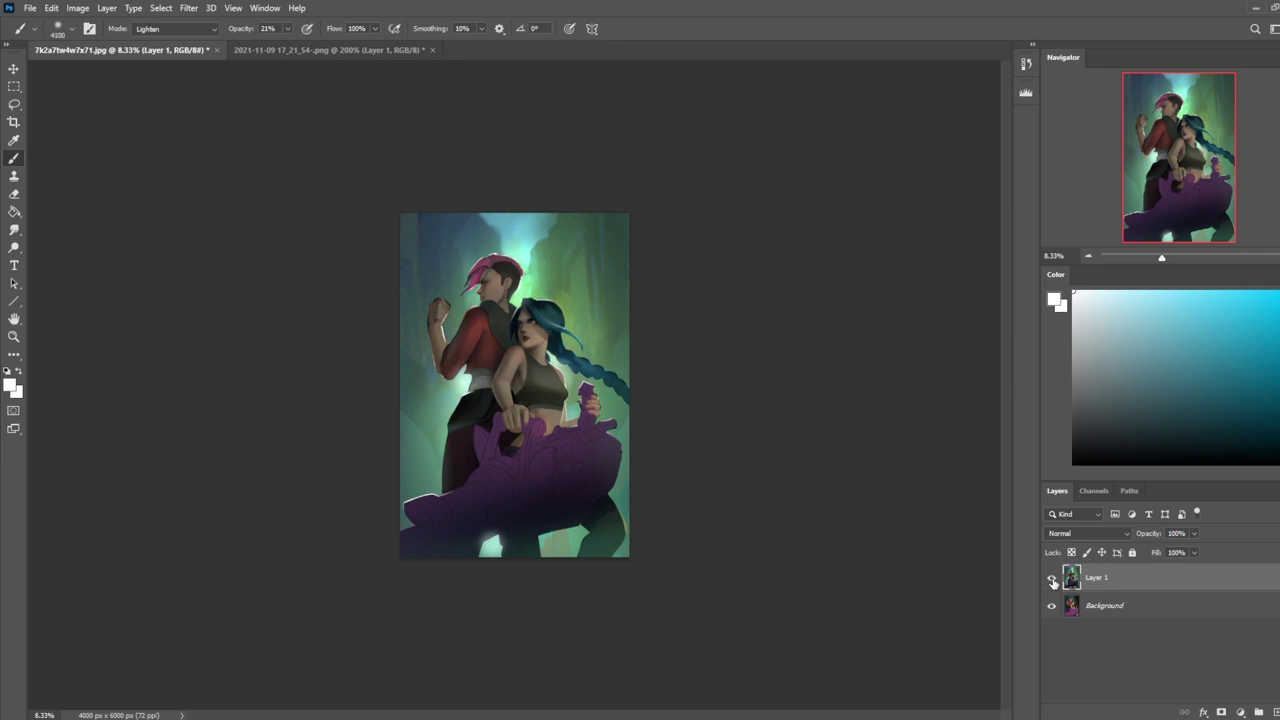
left_click(1051, 579)
left_click(1051, 579)
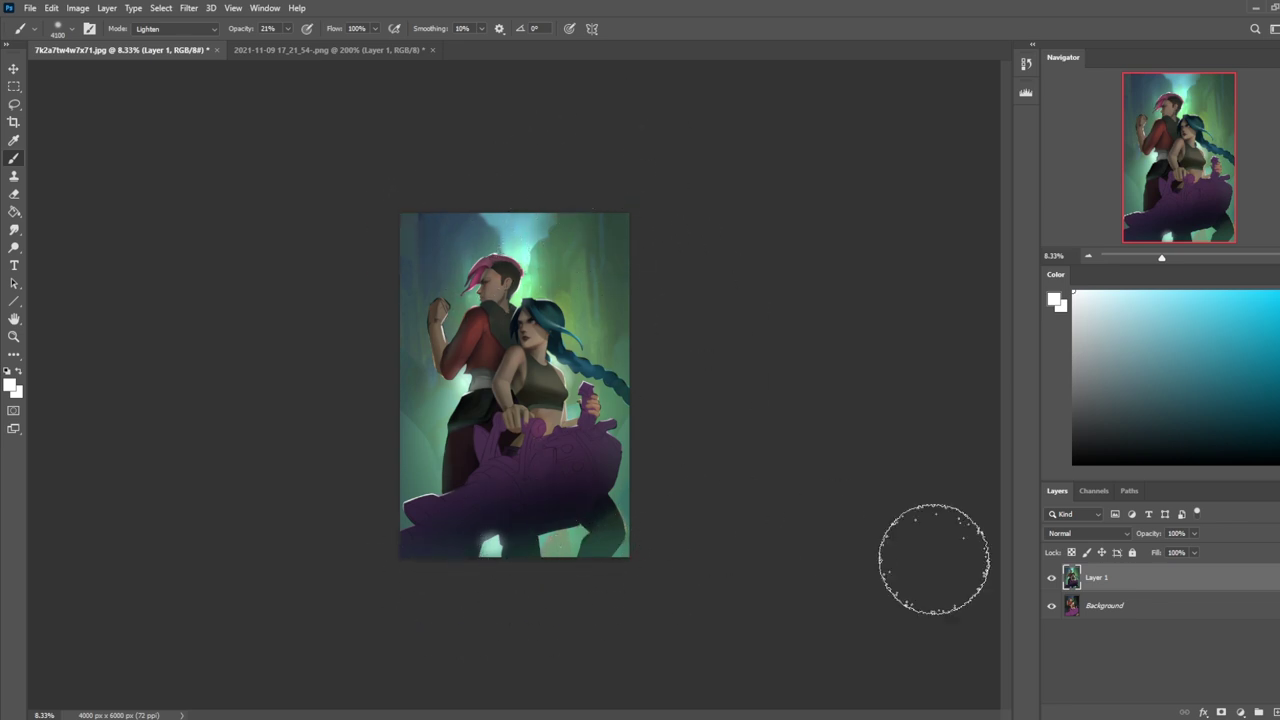
left_click(1052, 578)
left_click(1052, 579)
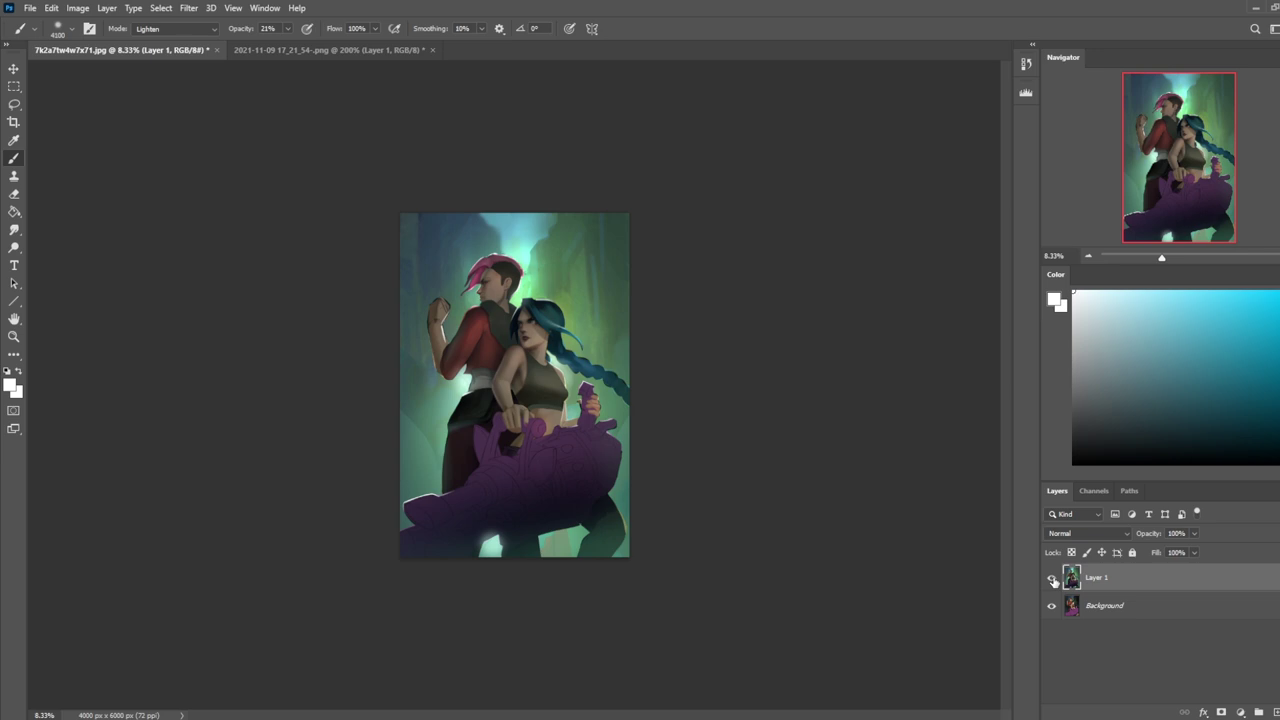
left_click(1052, 579)
left_click(1052, 579)
left_click(1051, 578)
left_click(1051, 578)
key("alt+Tab")
Step: Reposition Chrome, open r/istebrak from the site's Reddit icon, then return to istebrak.com
left_click_drag(714, 31, 661, 43)
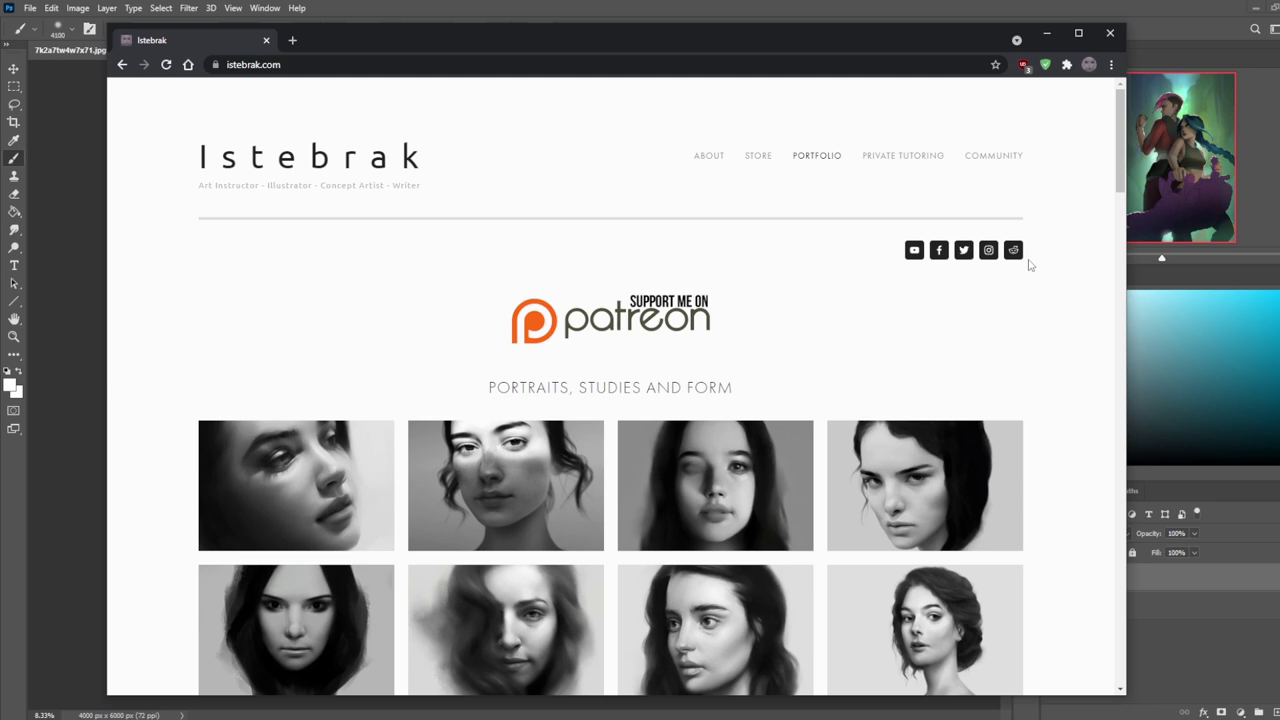
left_click(1013, 250)
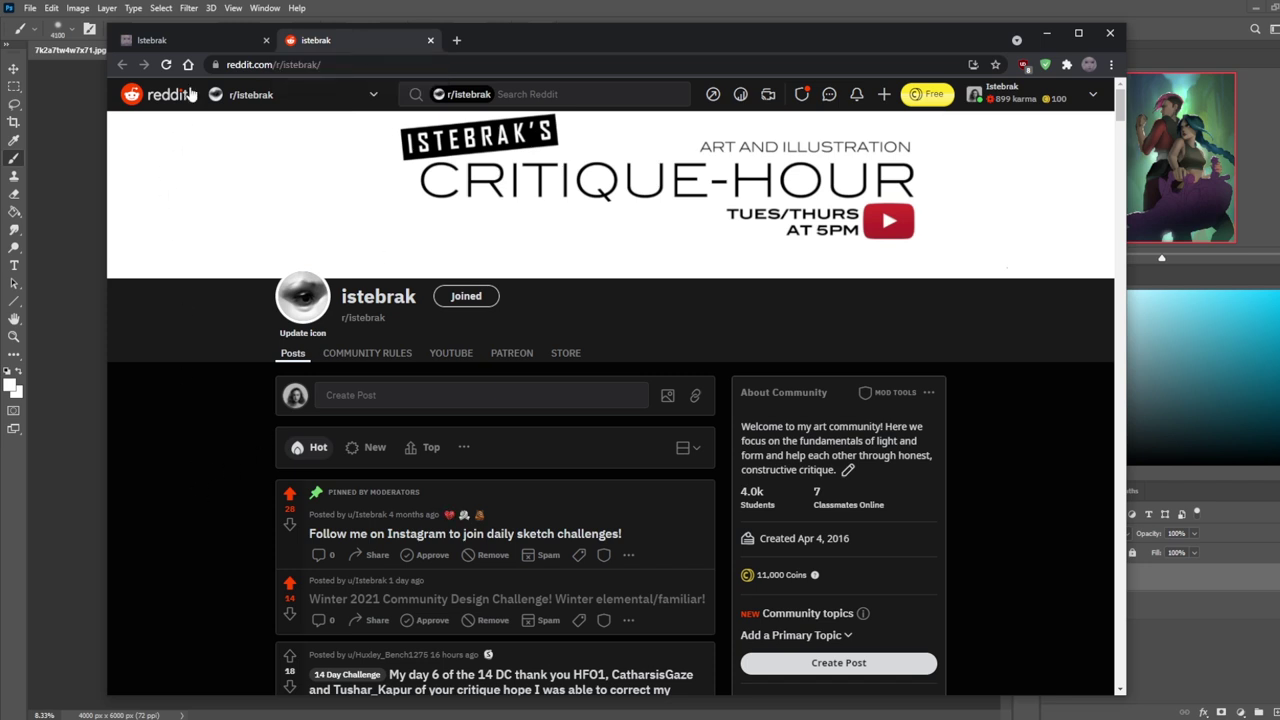
left_click(200, 40)
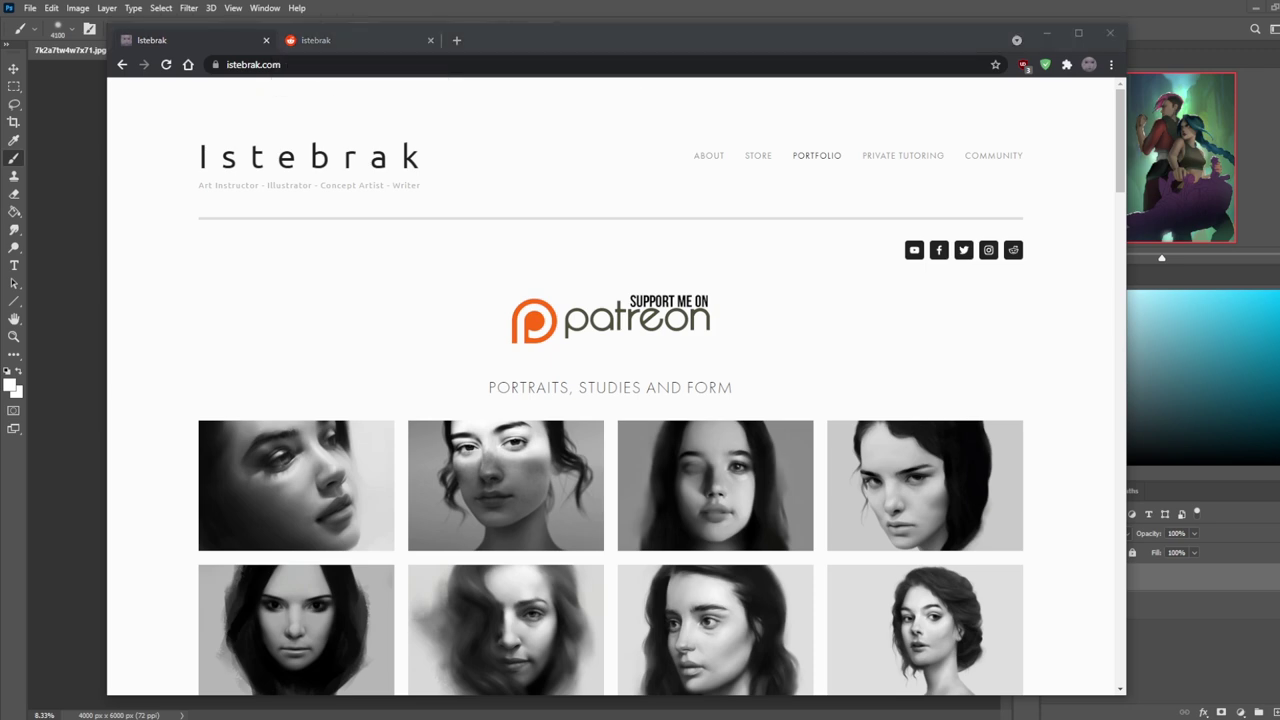
Step: Flip between the r/istebrak and istebrak.com tabs, then open the site's STORE page
left_click(357, 34)
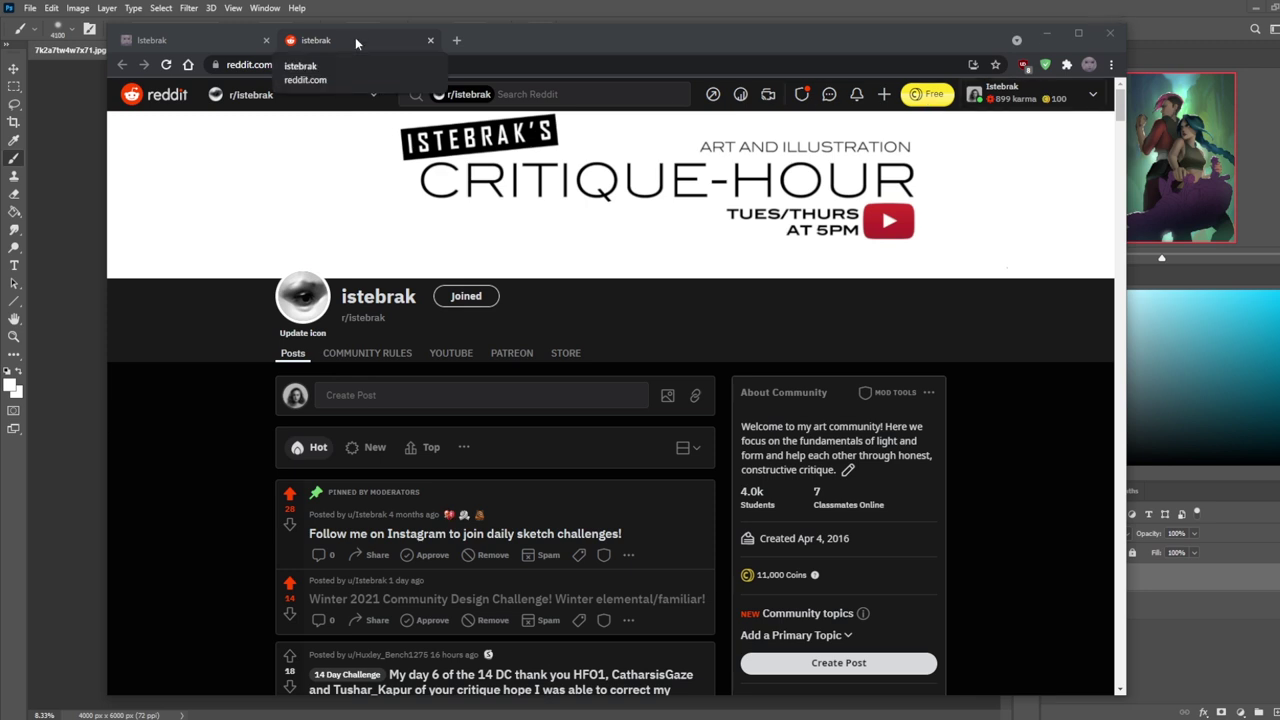
left_click(192, 37)
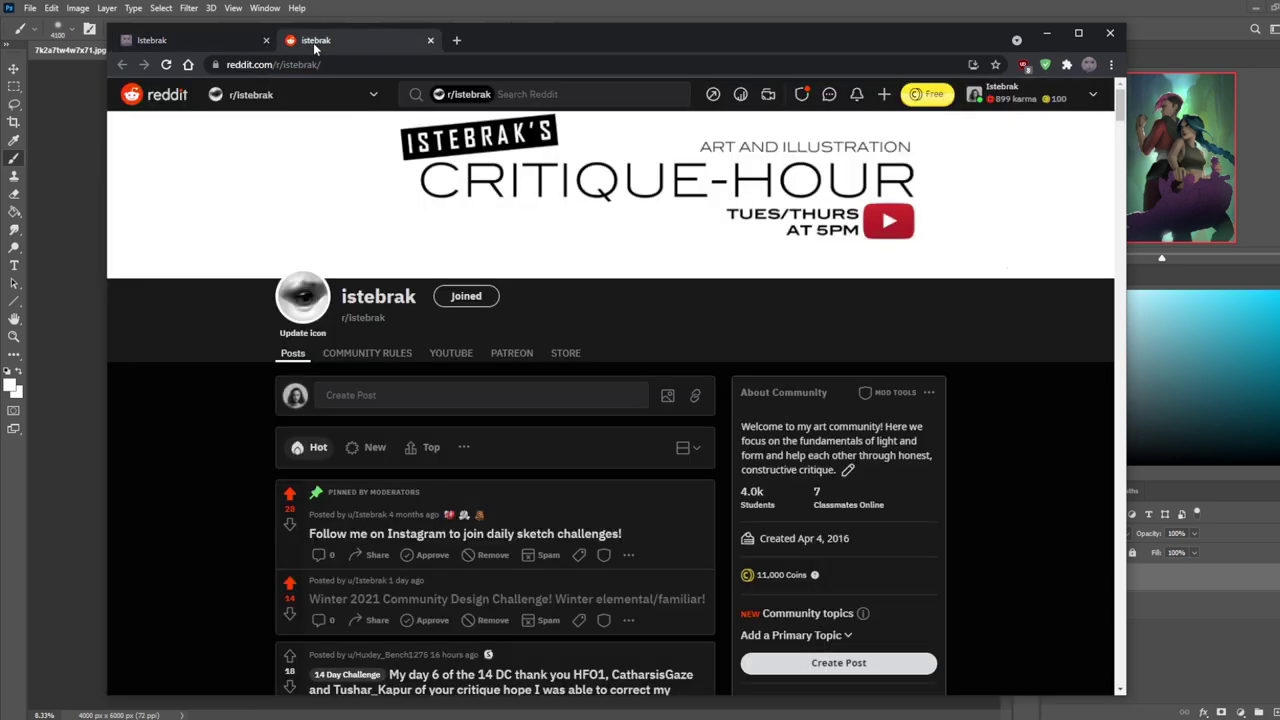
left_click(325, 40)
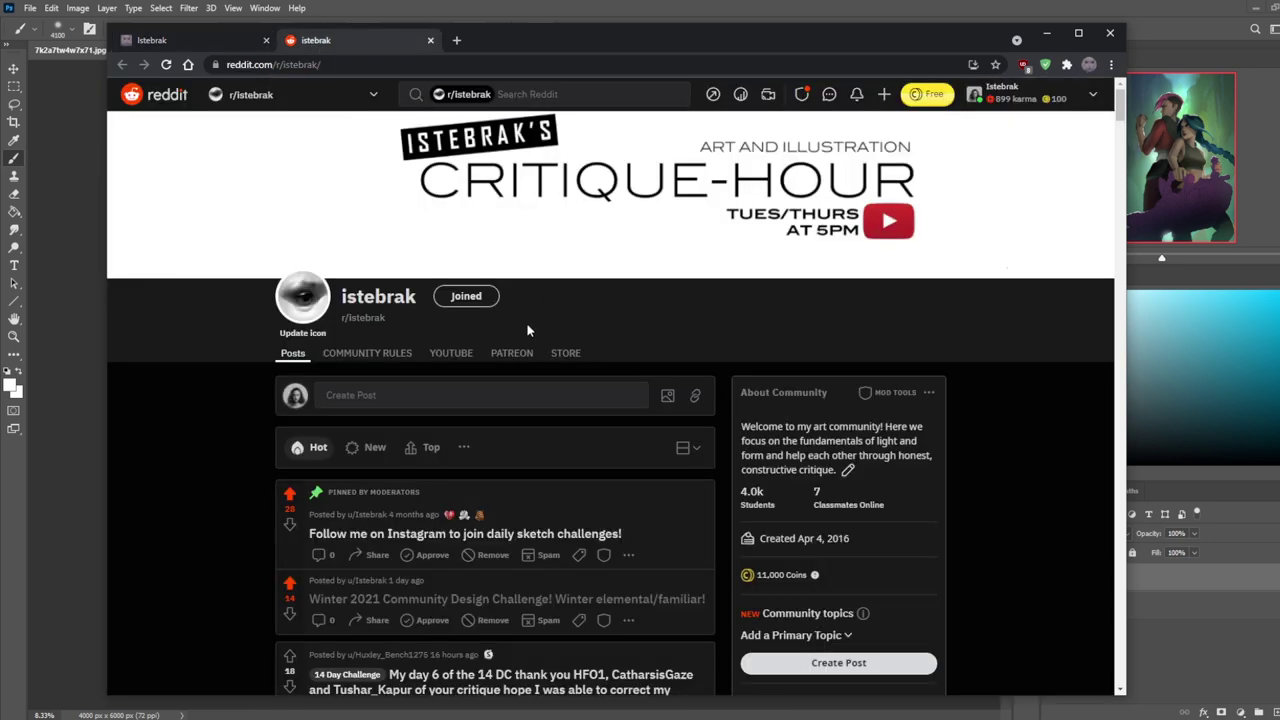
left_click(193, 40)
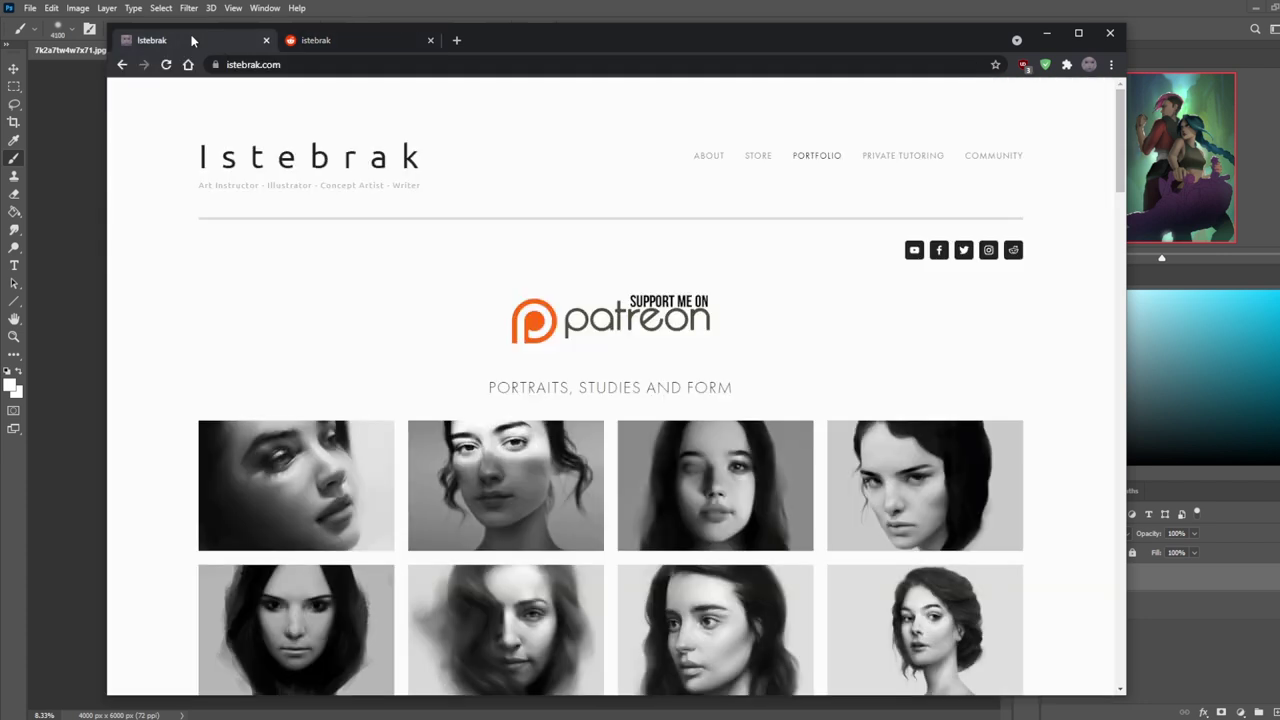
left_click(374, 40)
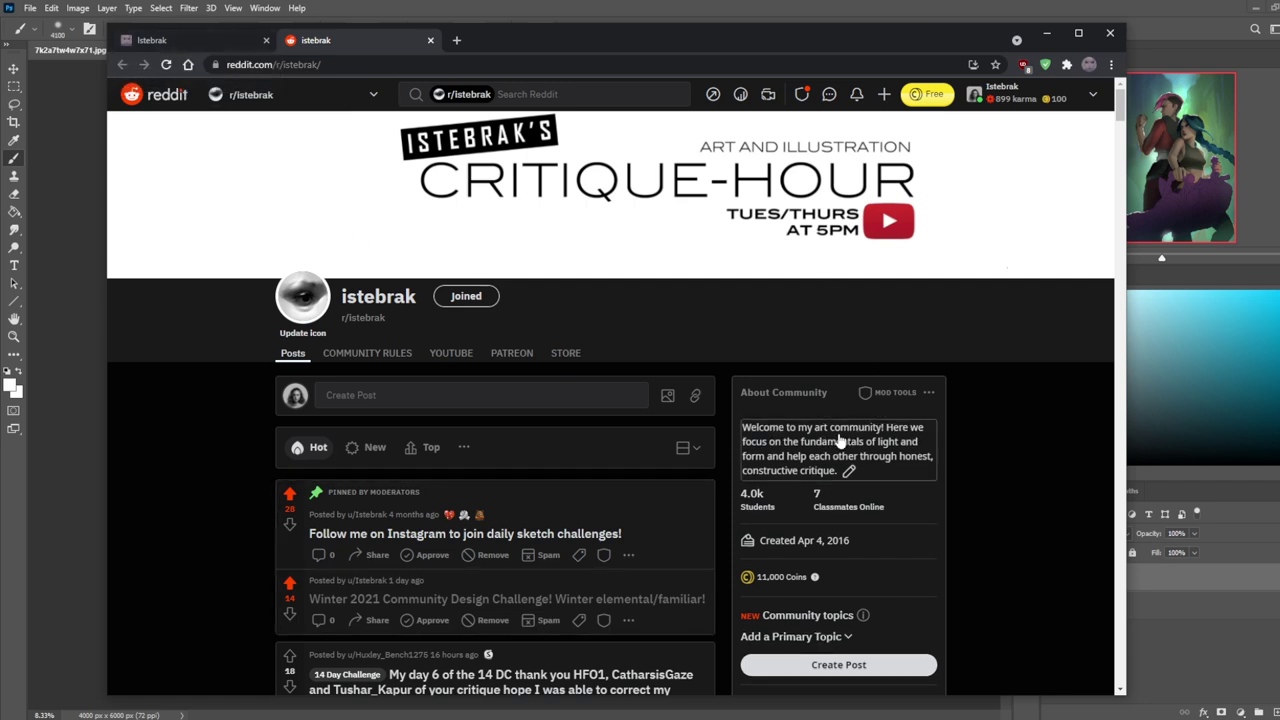
key("ctrl+Tab")
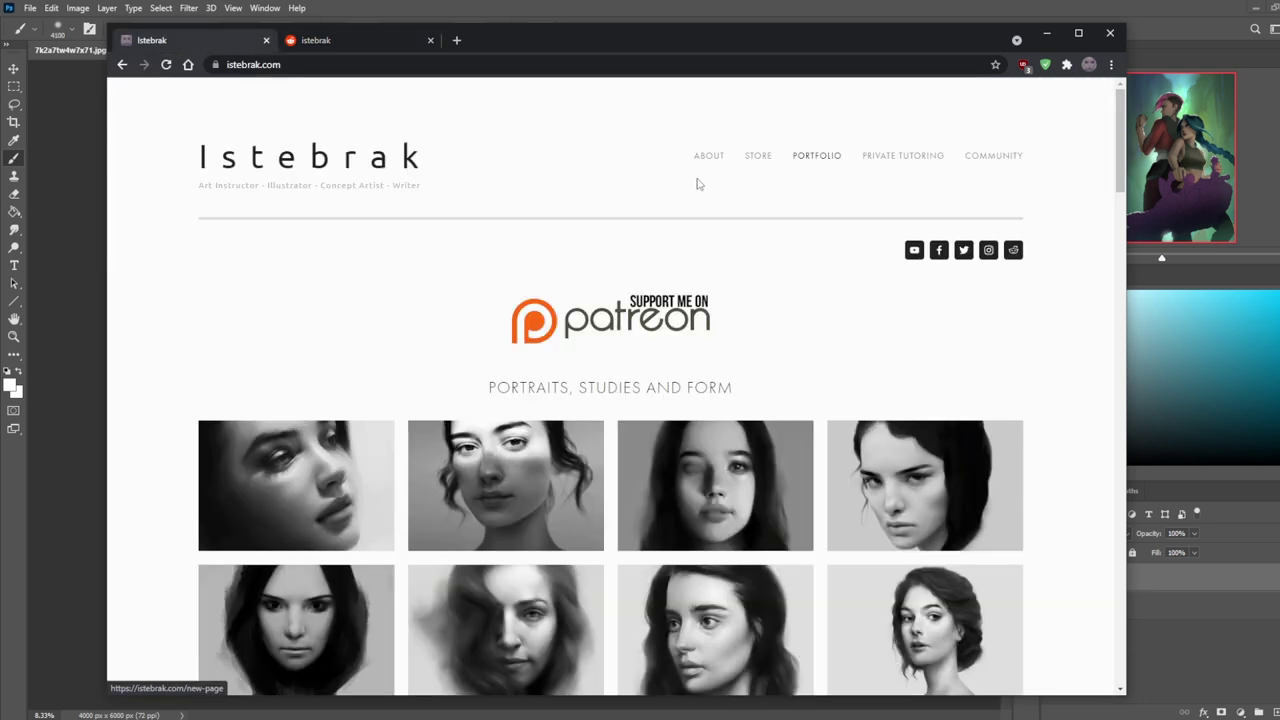
left_click(759, 158)
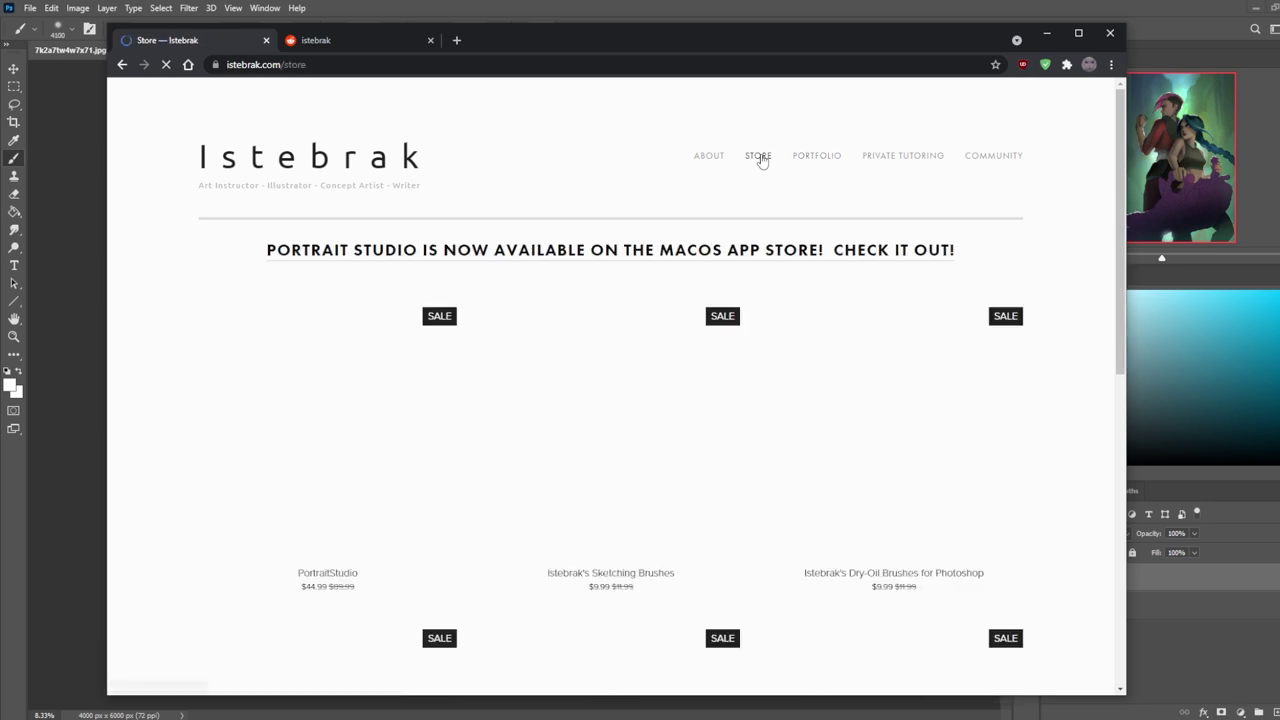